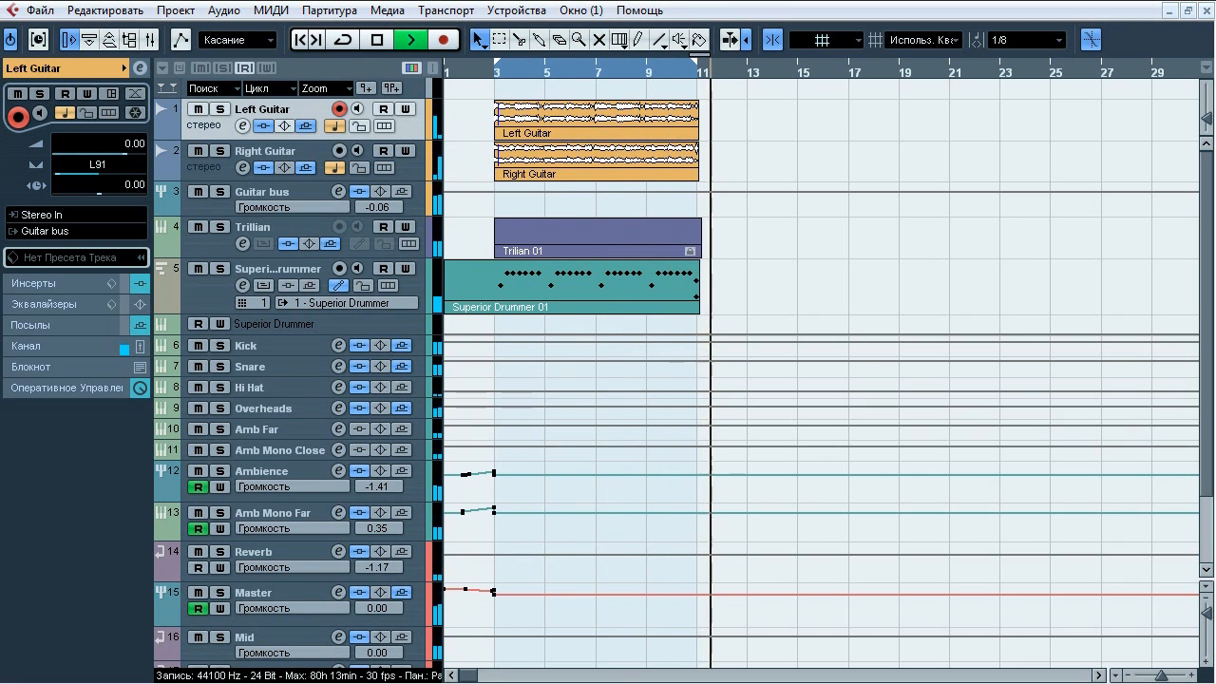
- Compare the Guitar bus soloed and in the full mix by toggling its solo during looped playback
key(space)
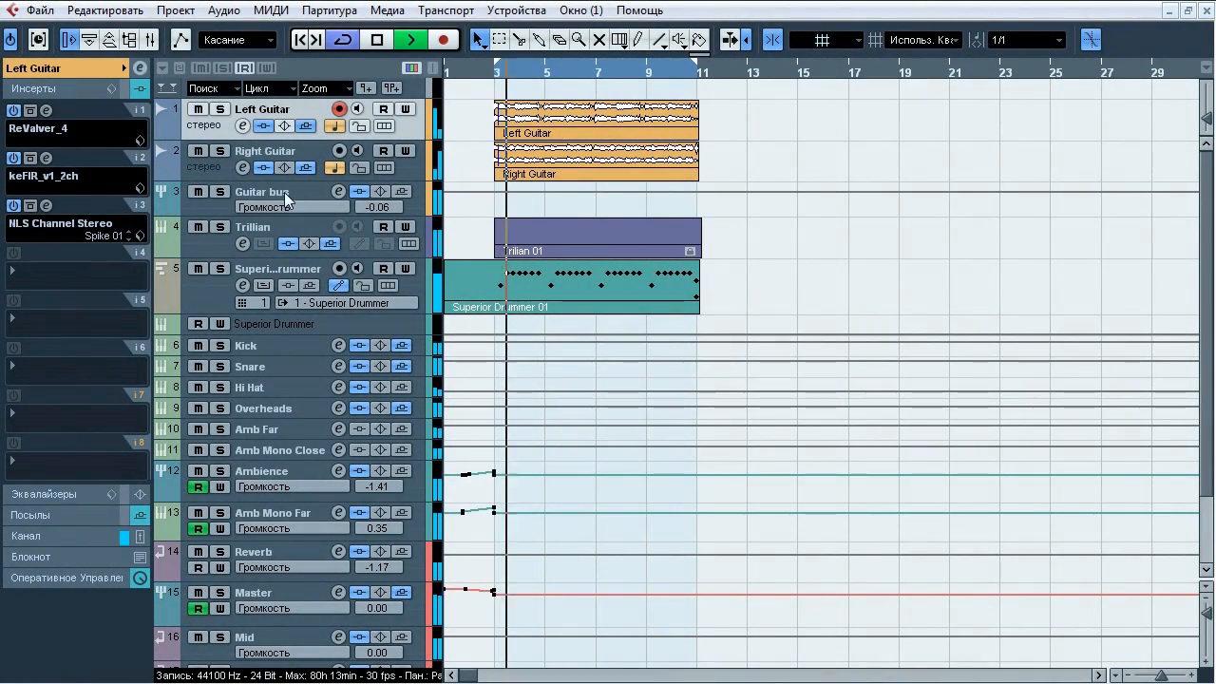
click(226, 191)
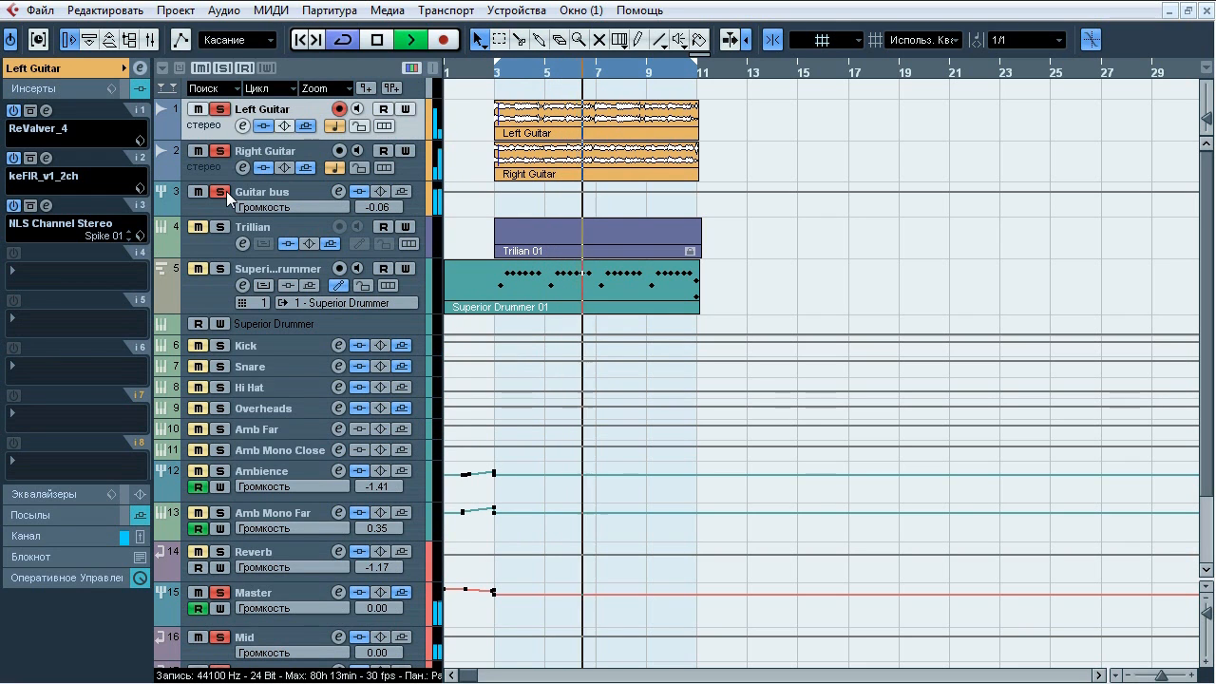
click(226, 191)
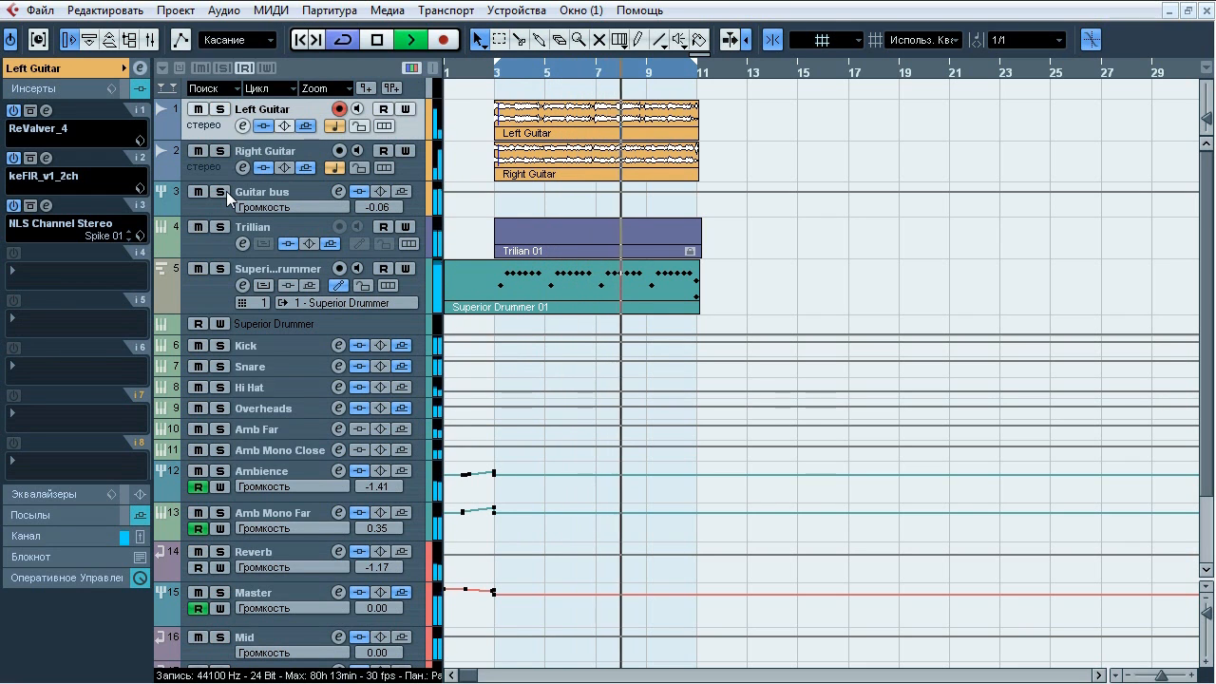
click(226, 191)
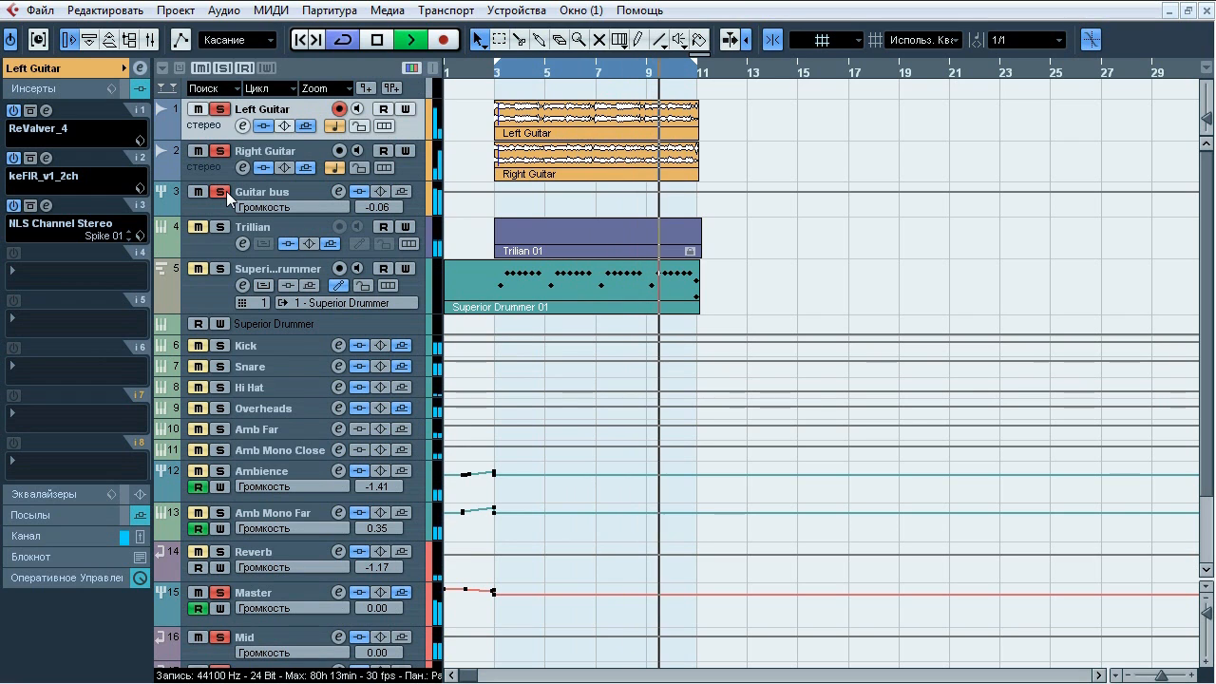
click(226, 191)
- Listen to the mix with the Guitar bus muted and unmuted, and stop playback
click(200, 191)
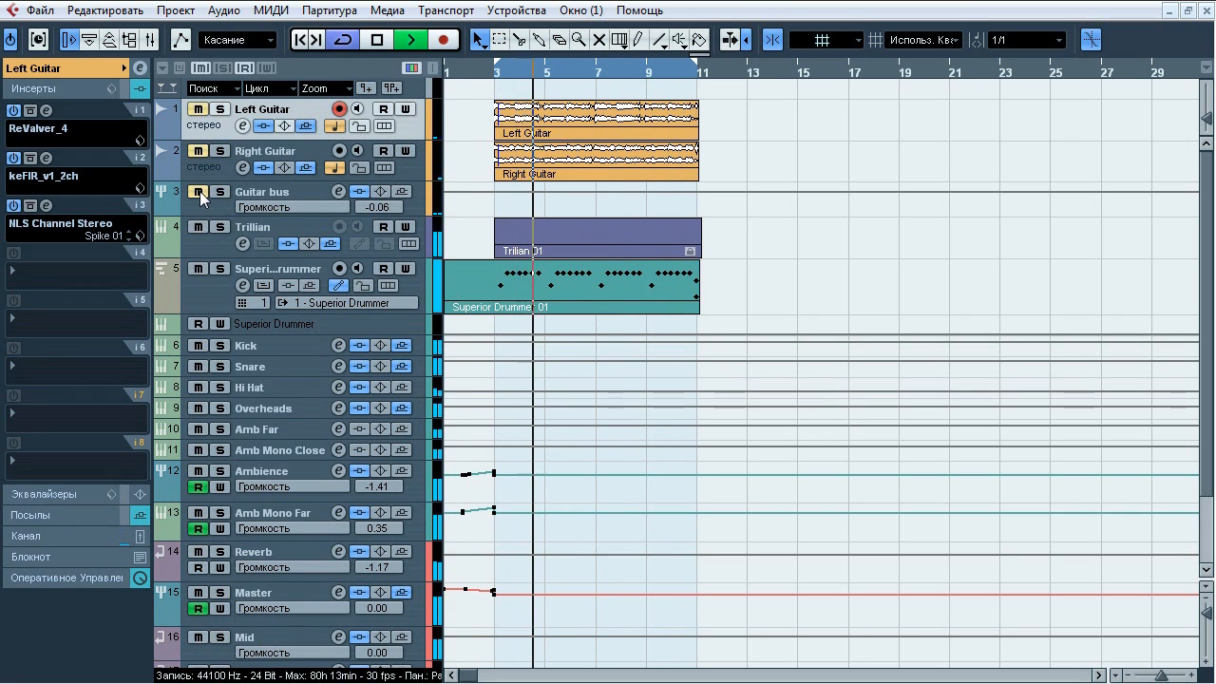
click(199, 191)
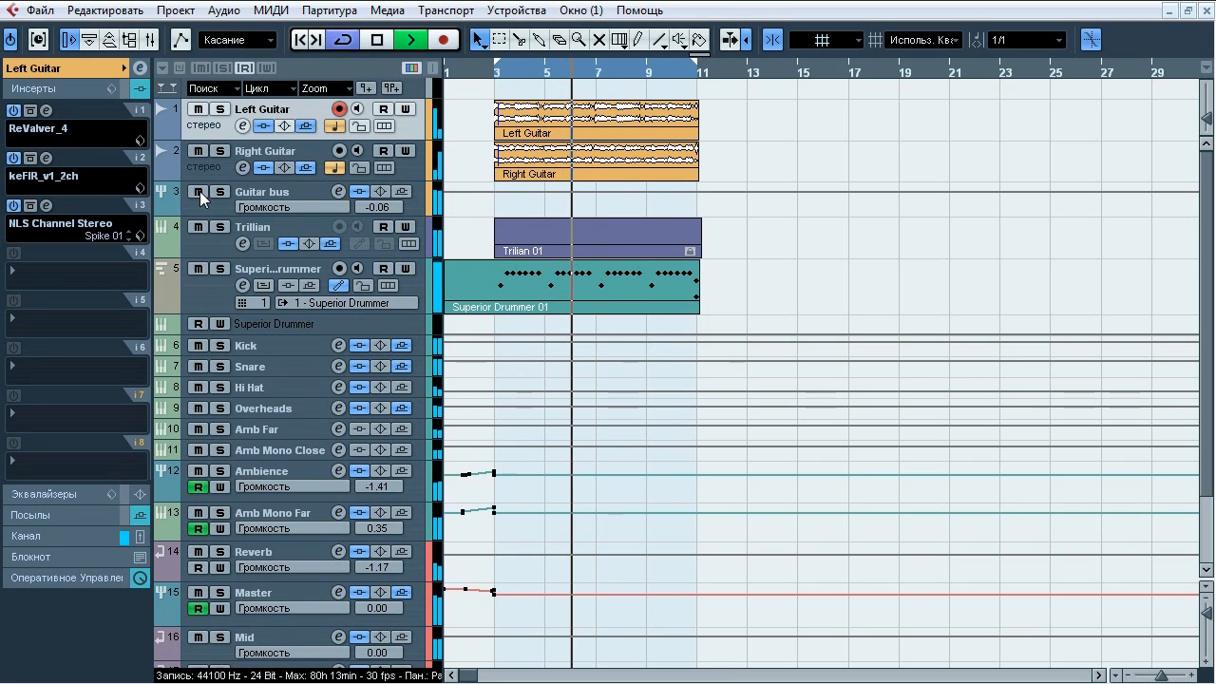
key(space)
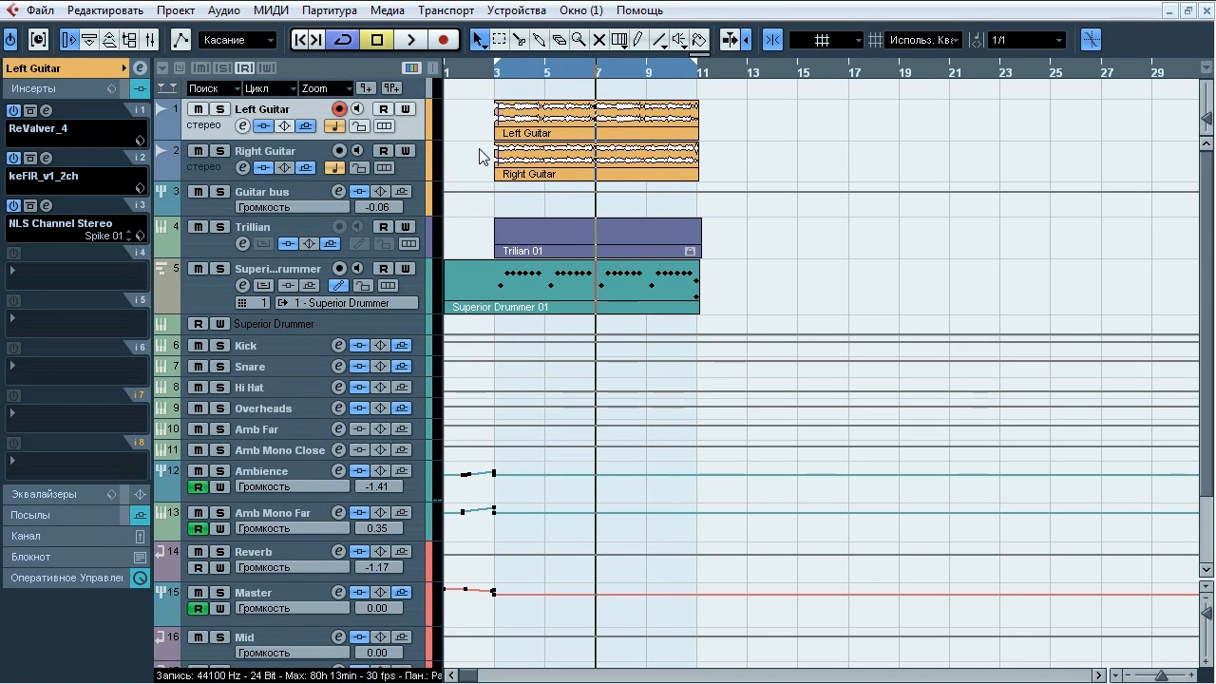
- Review the panning and output routing of Left Guitar, Right Guitar and Guitar bus, and the guitar tracks' inserts
click(83, 66)
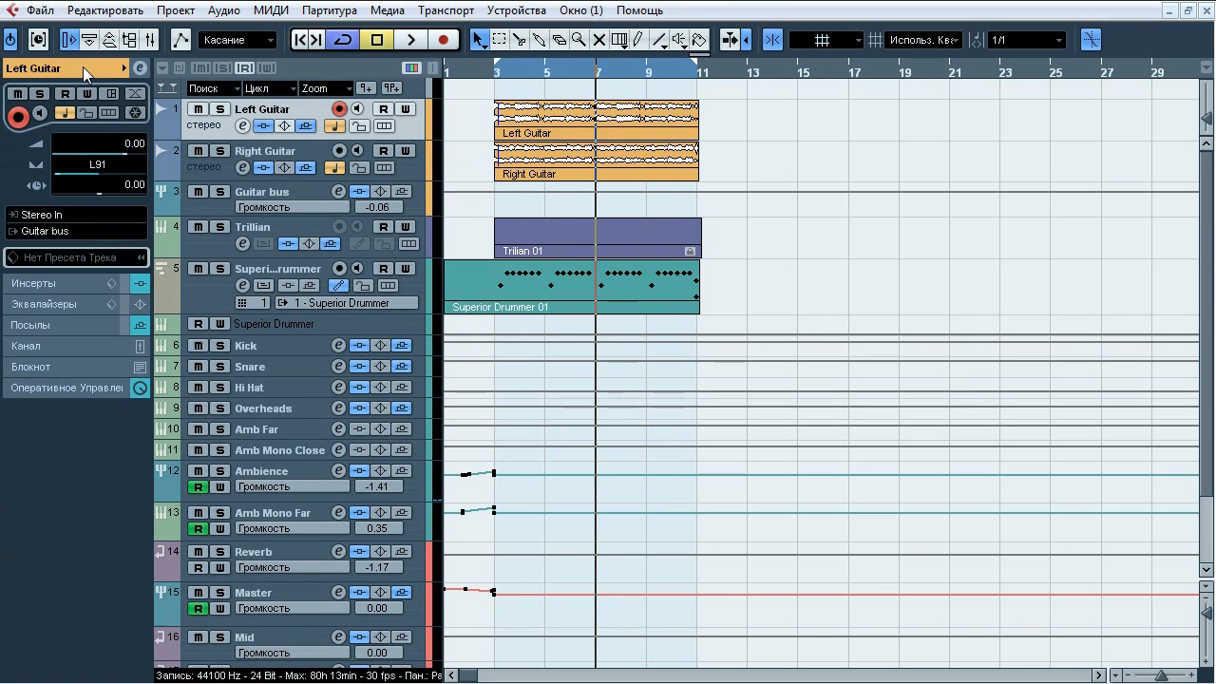
click(211, 166)
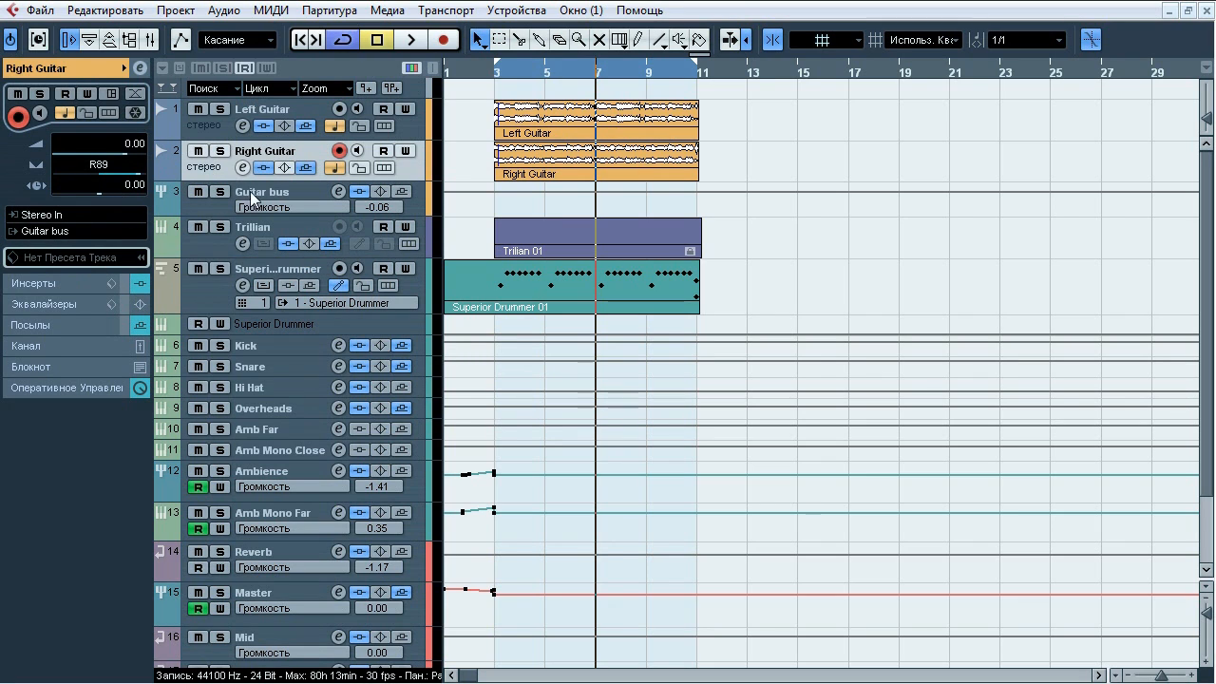
alt+shift+click(62, 233)
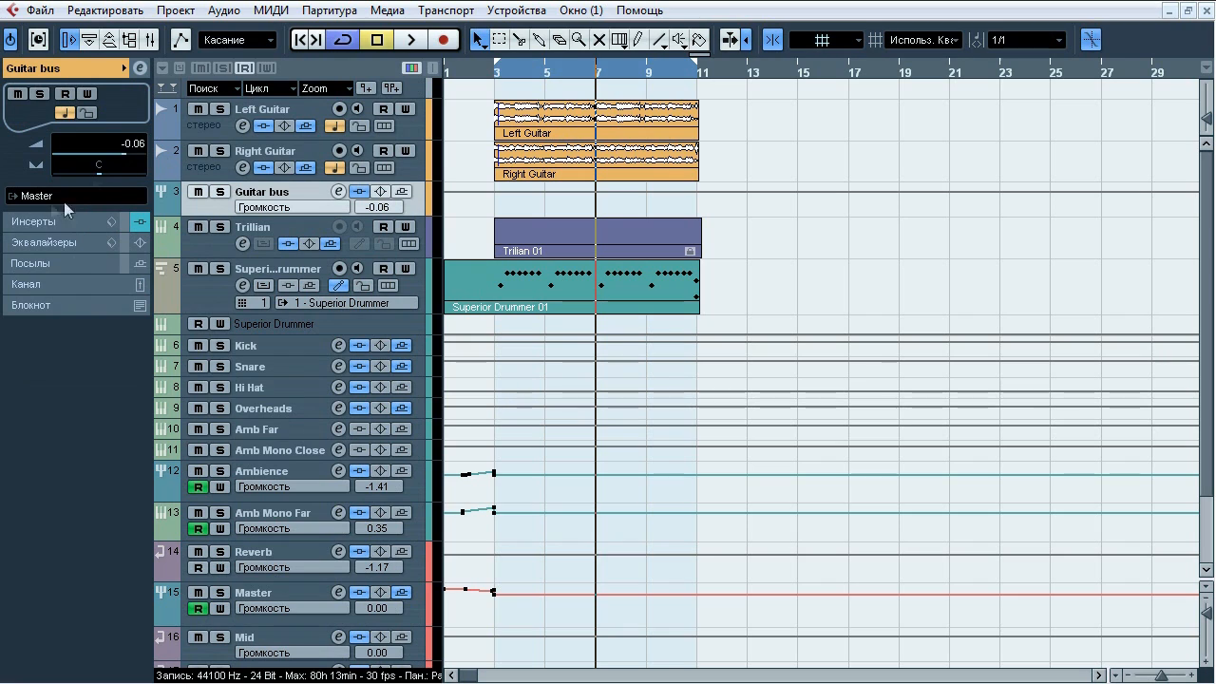
click(229, 115)
click(47, 282)
click(177, 154)
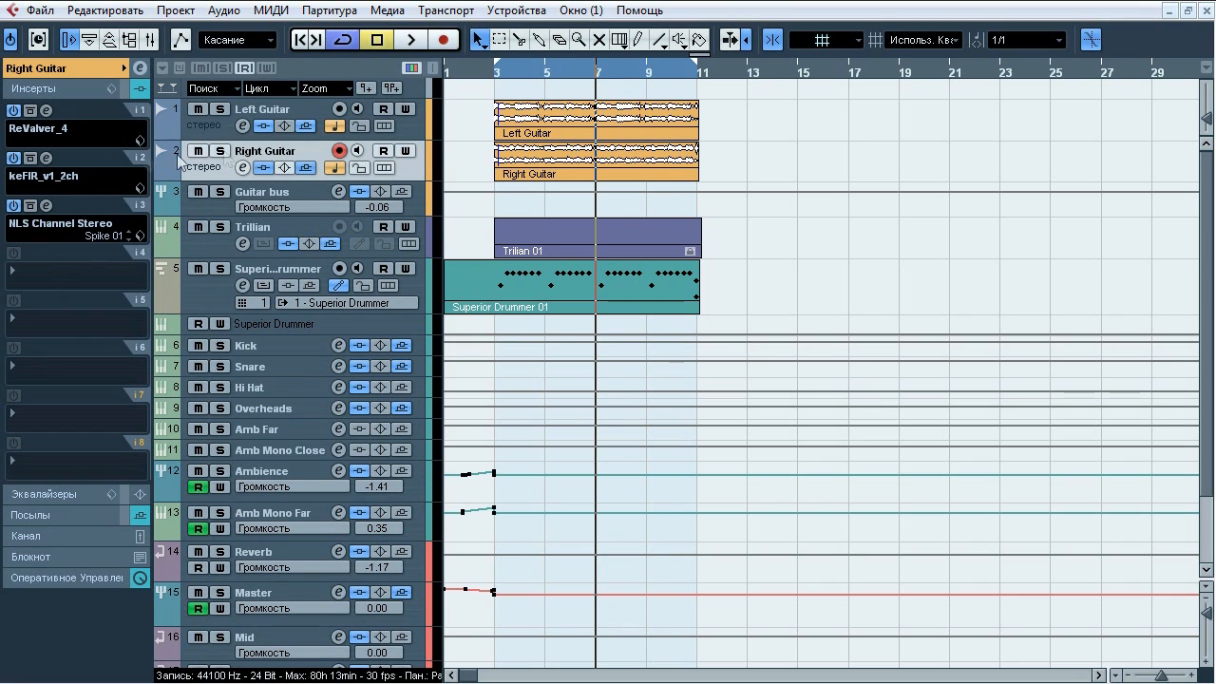
- Solo the Left Guitar track and compare its looped playback with the inserts active and bypassed
click(219, 111)
click(412, 40)
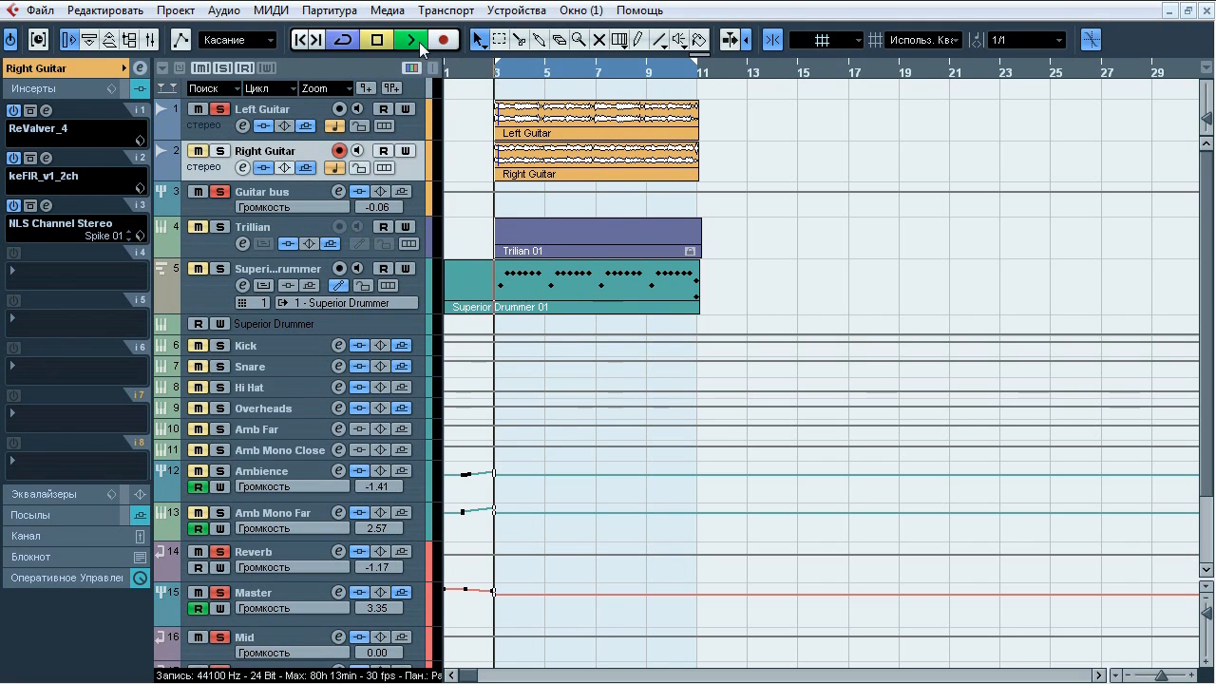
click(263, 126)
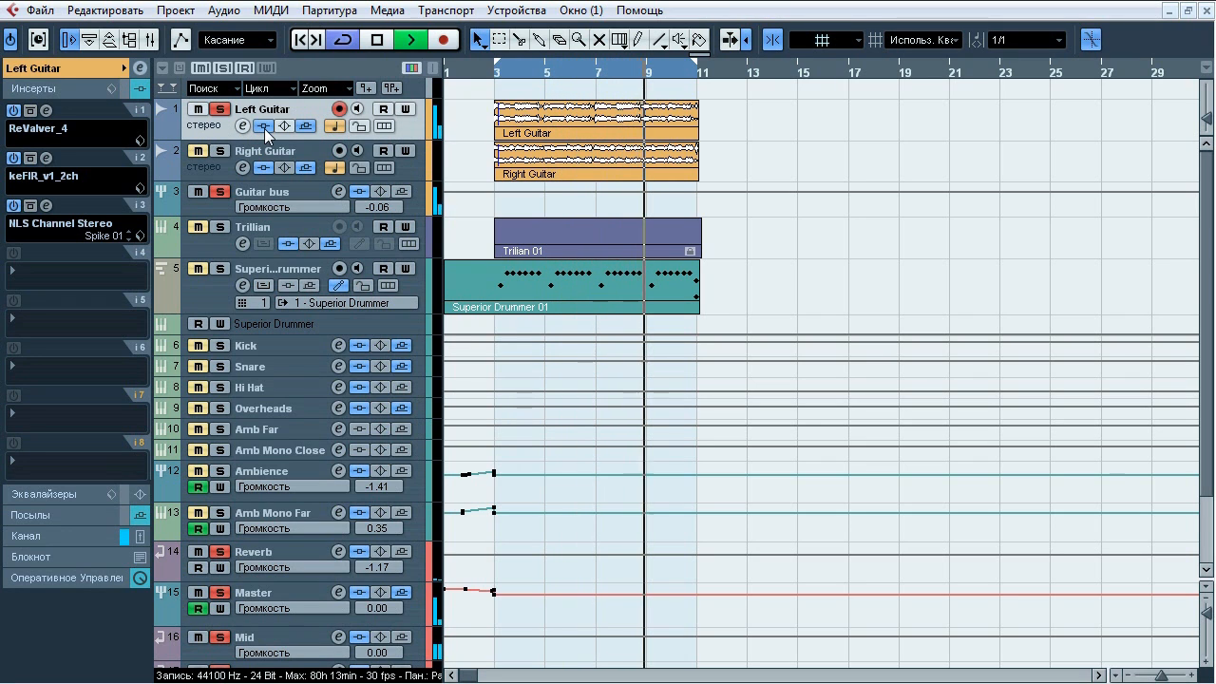
click(264, 128)
click(264, 128)
key(space)
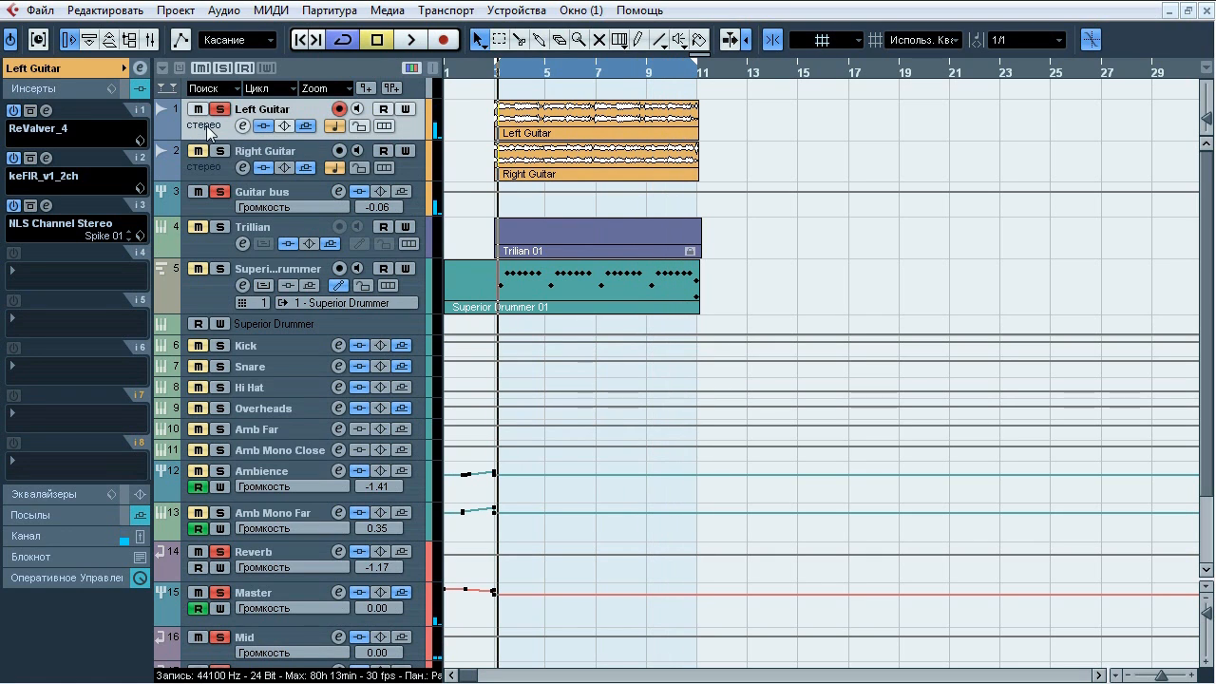
- Open Left Guitar's ReValver_4 insert and compare the sound with the Greener overdrive in Stomps A on and off
click(47, 110)
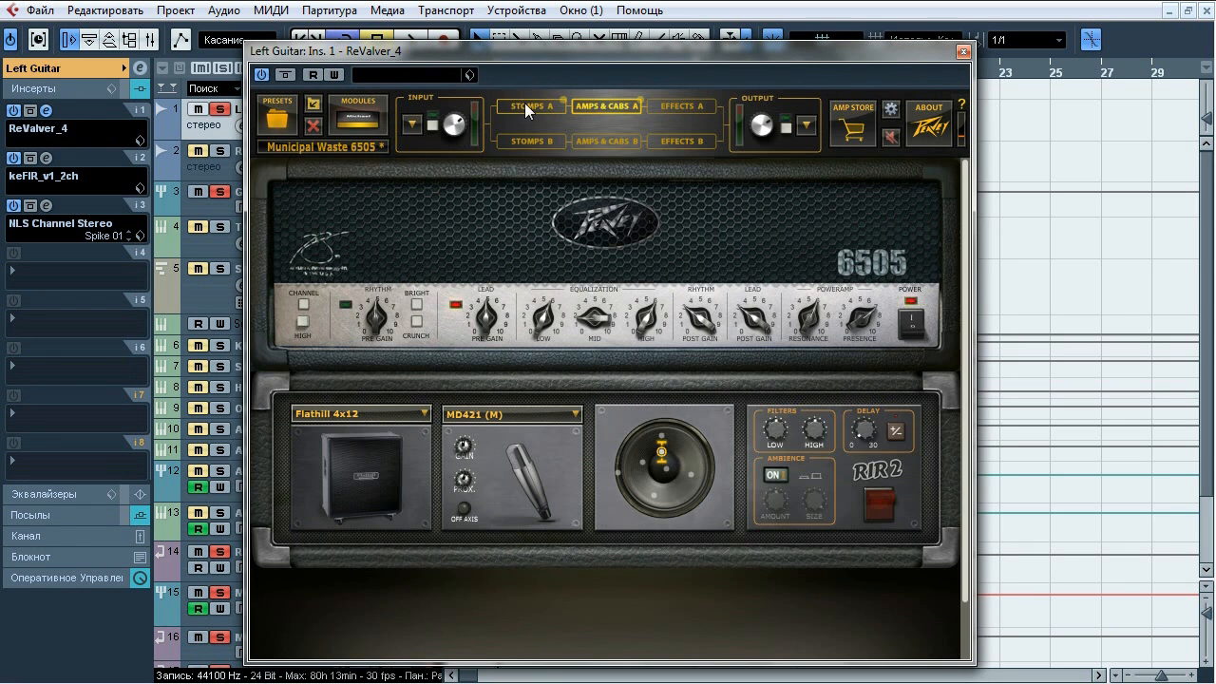
click(527, 108)
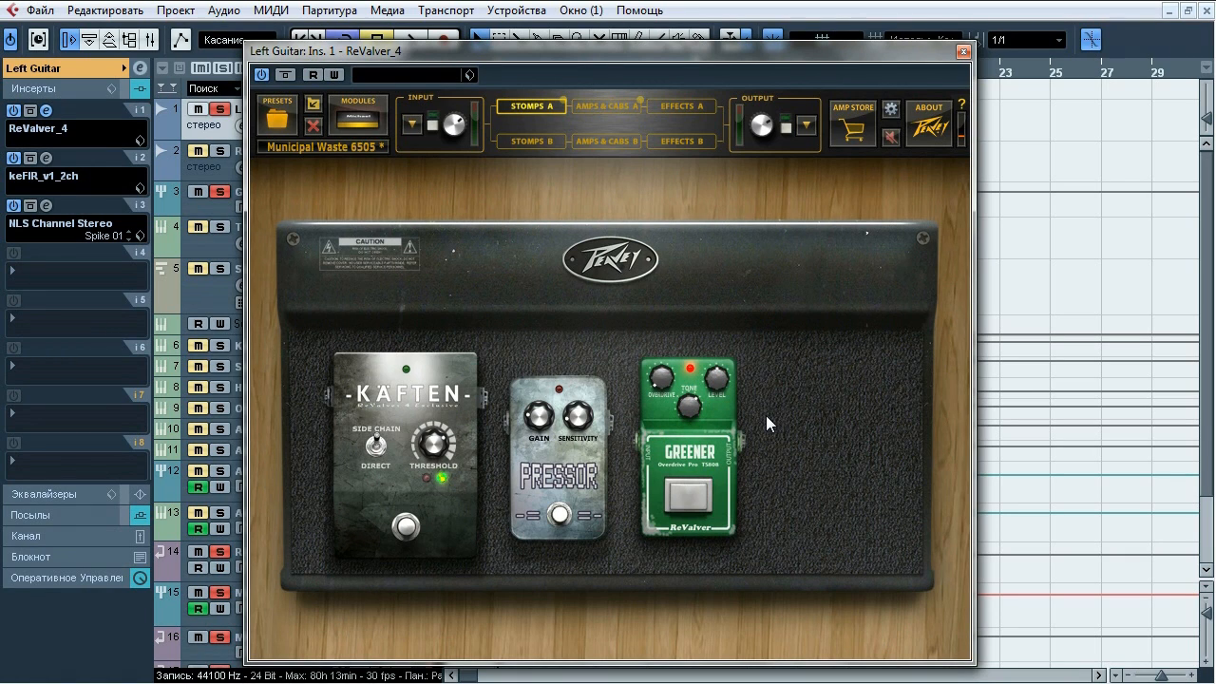
key(space)
click(692, 498)
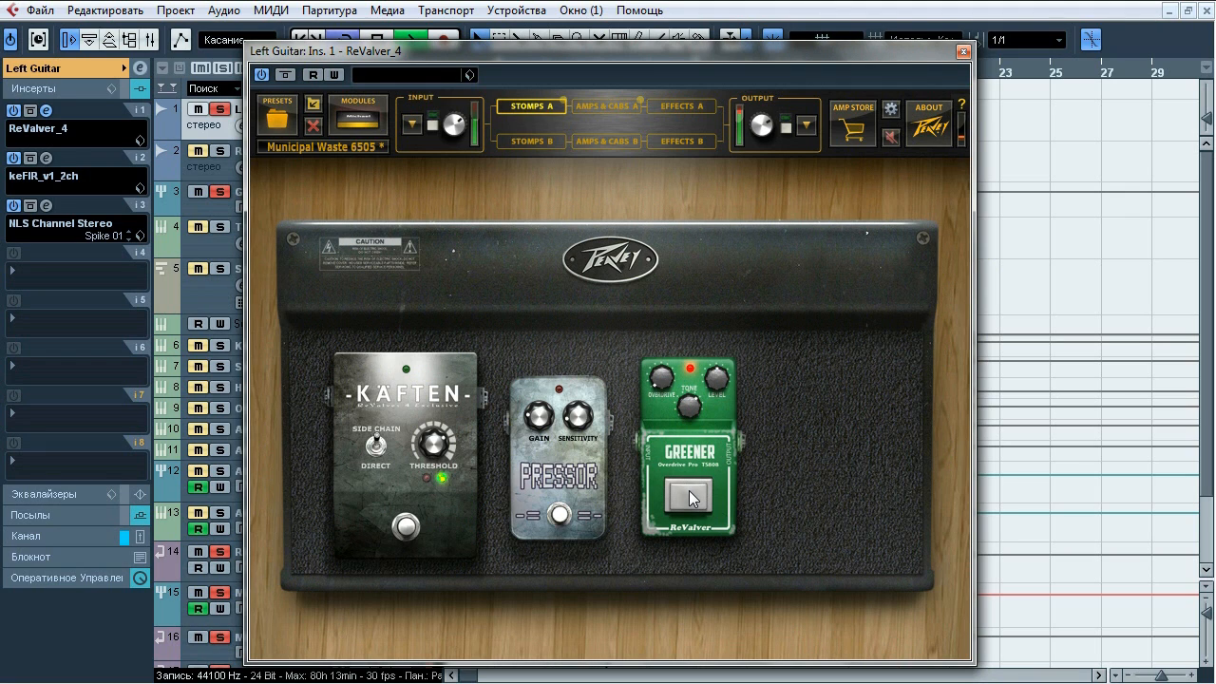
click(690, 499)
click(690, 496)
- Inspect the tube parameters on the module tweak page of ReValver_4's Peavey 6505 amp, and close the plug-in
click(606, 105)
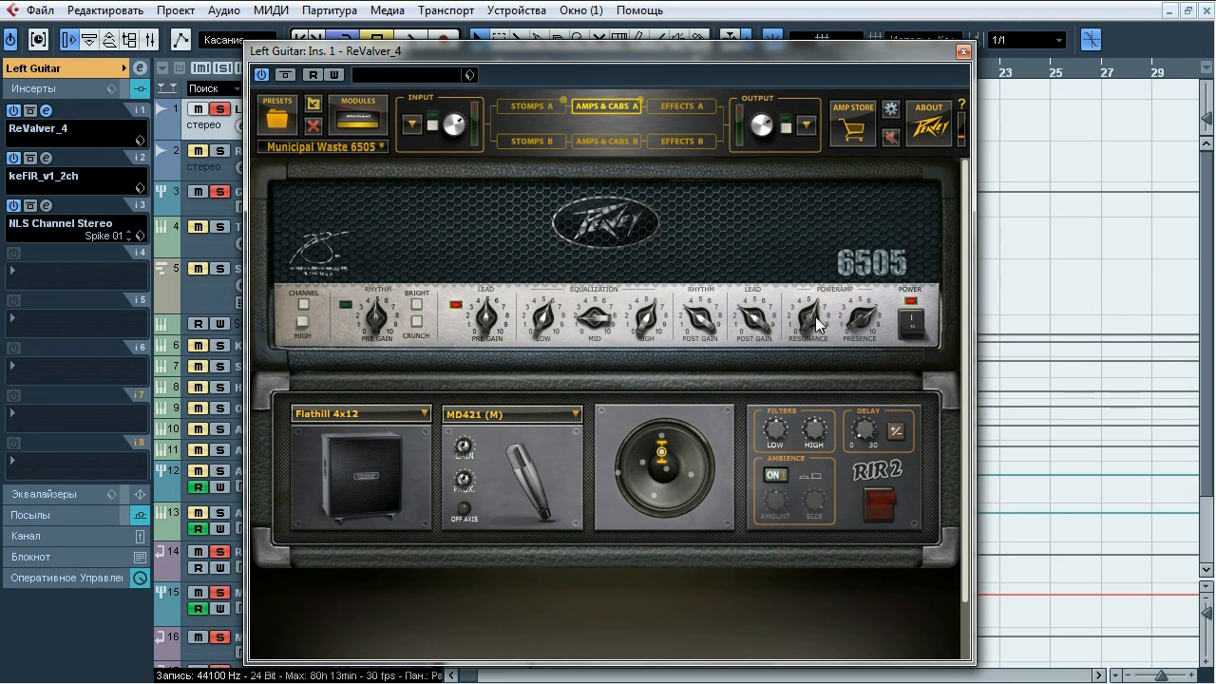
right_click(763, 261)
click(682, 347)
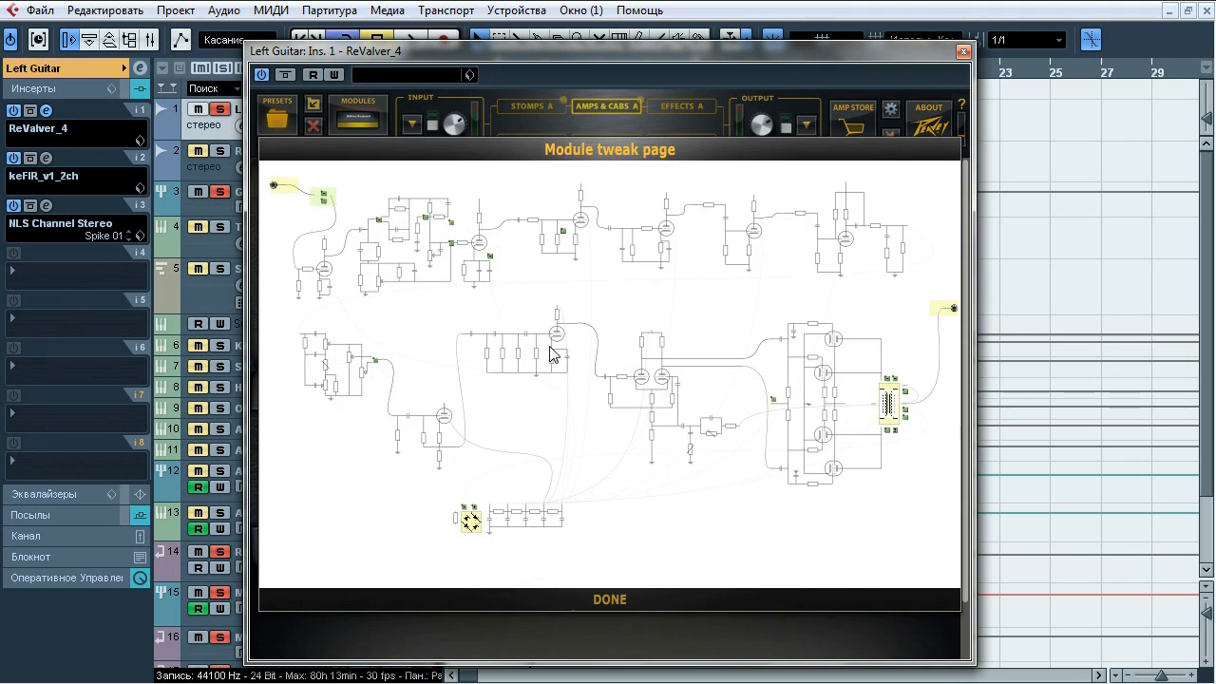
click(557, 332)
click(608, 577)
click(822, 392)
click(610, 500)
click(324, 267)
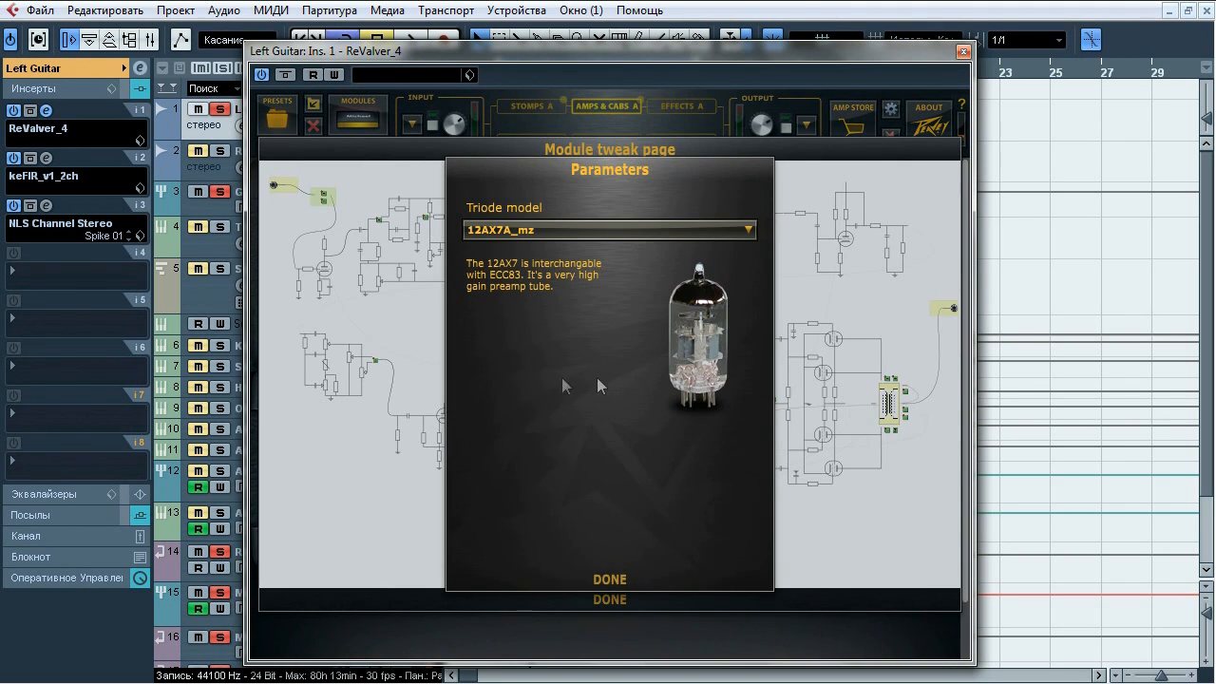
click(611, 579)
click(613, 600)
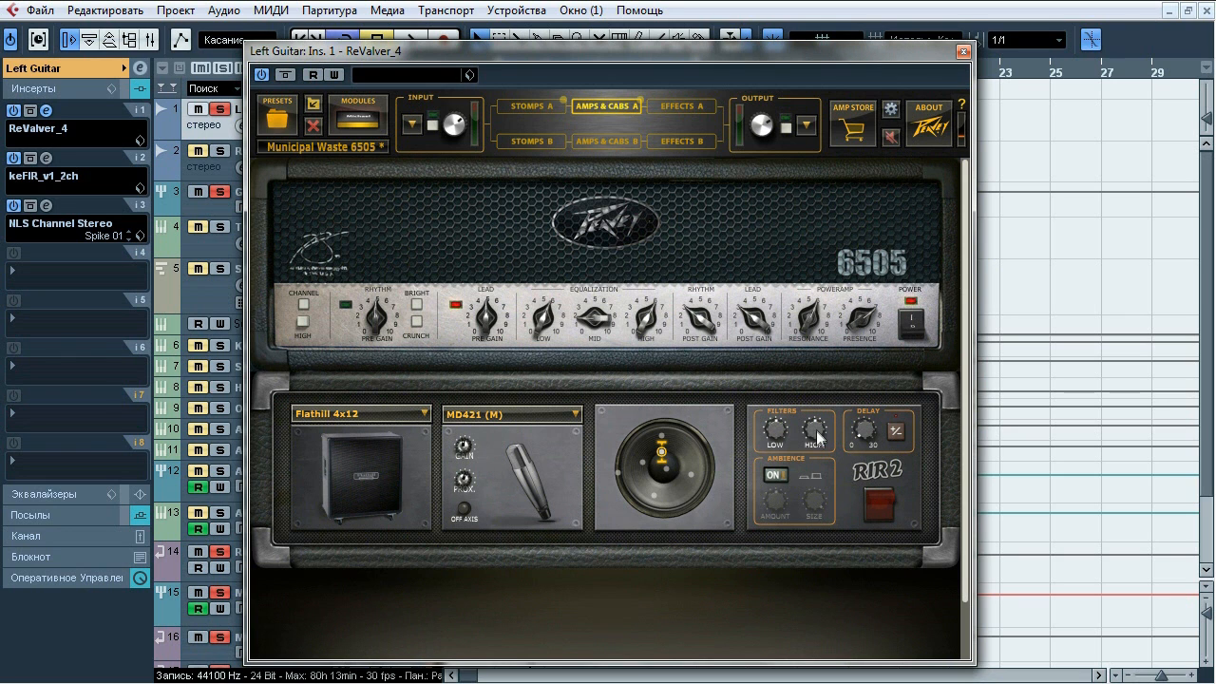
click(963, 53)
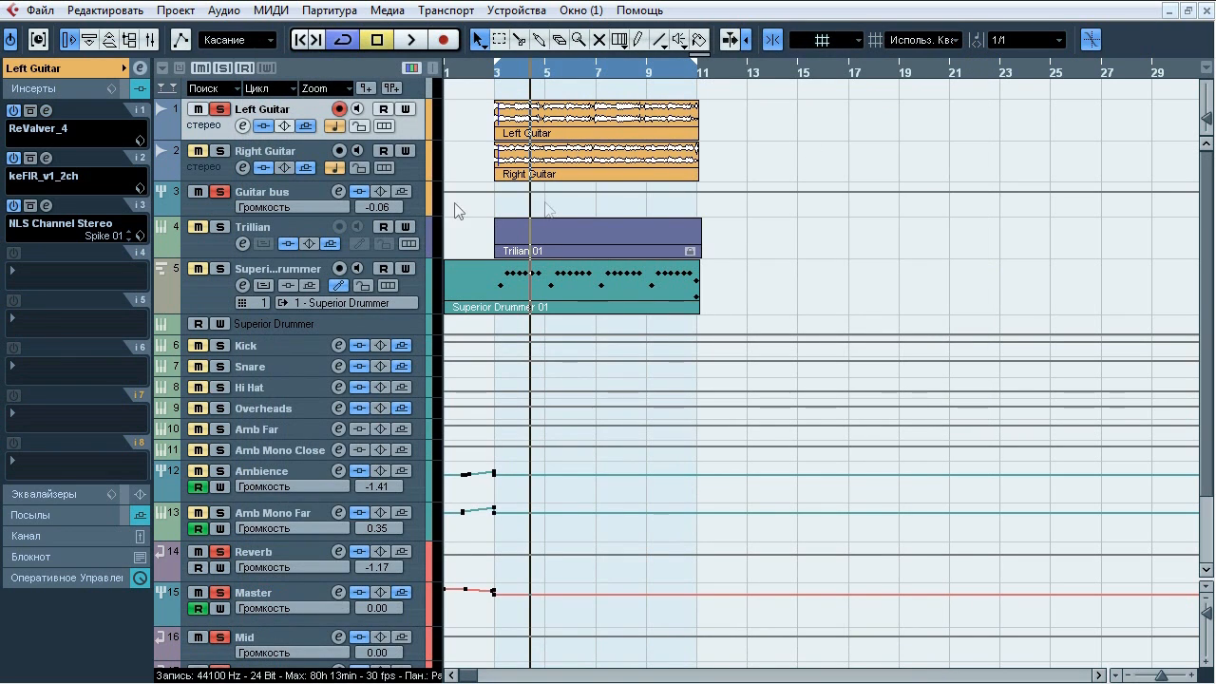
- Open Left Guitar's keFIR_v1_2ch insert, compare the looped playback with it bypassed and active, and close it
click(47, 159)
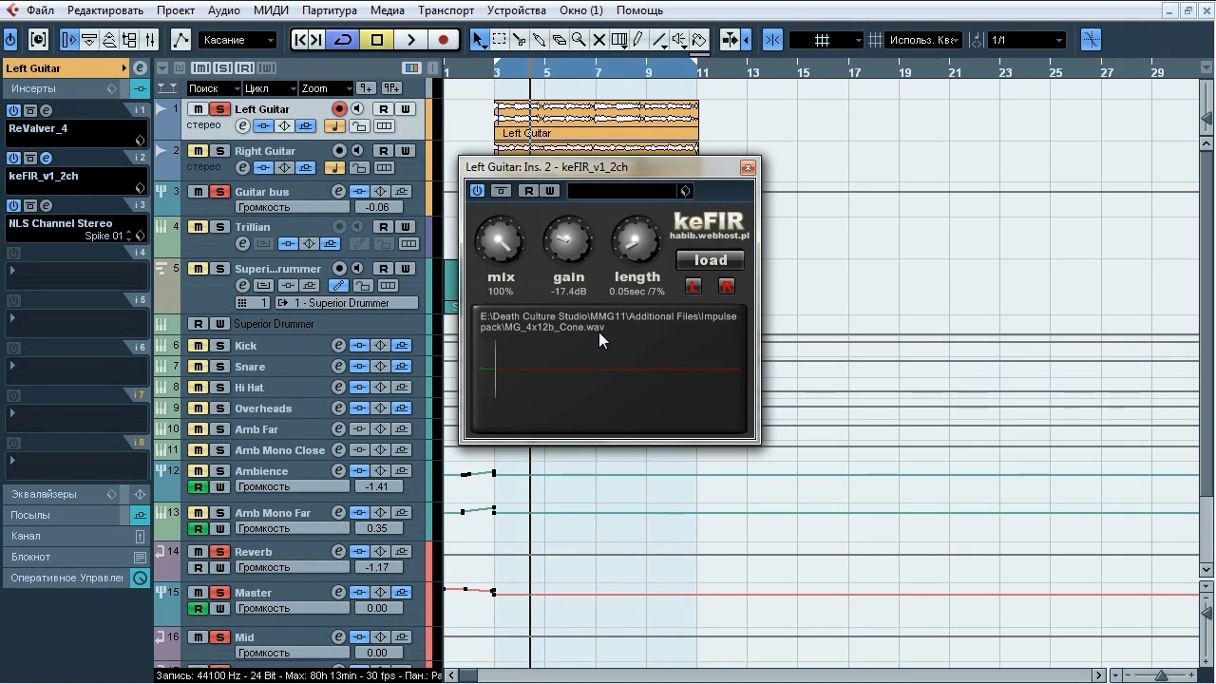
key(space)
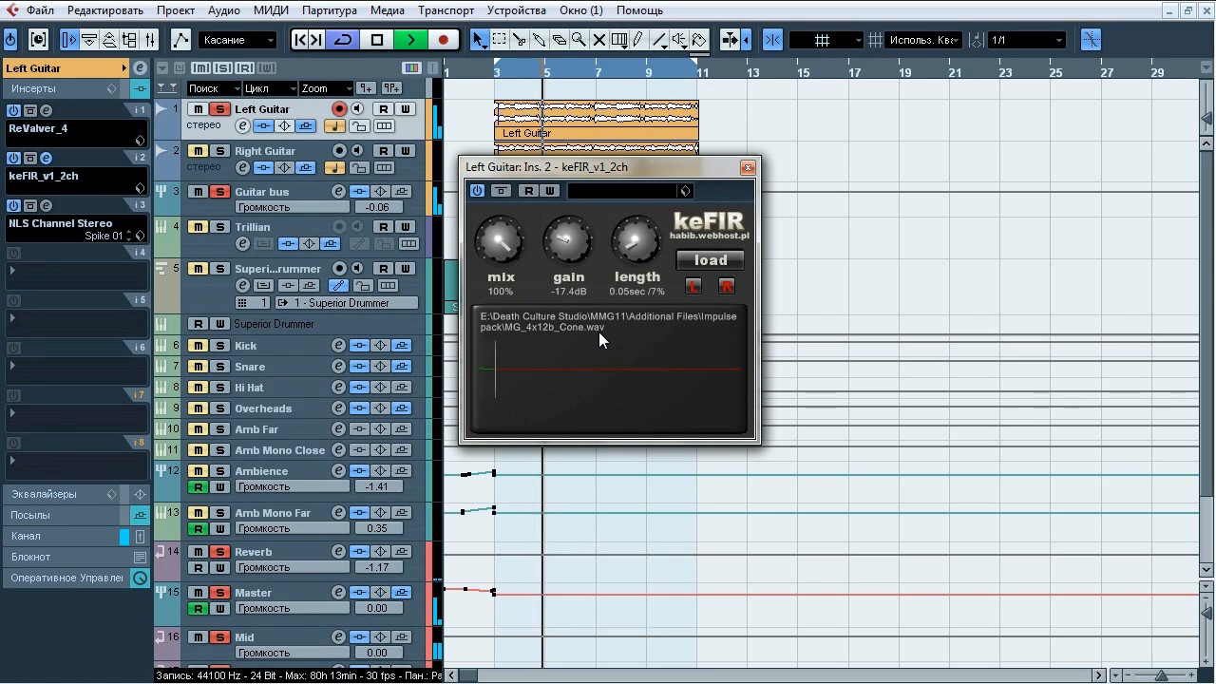
click(501, 193)
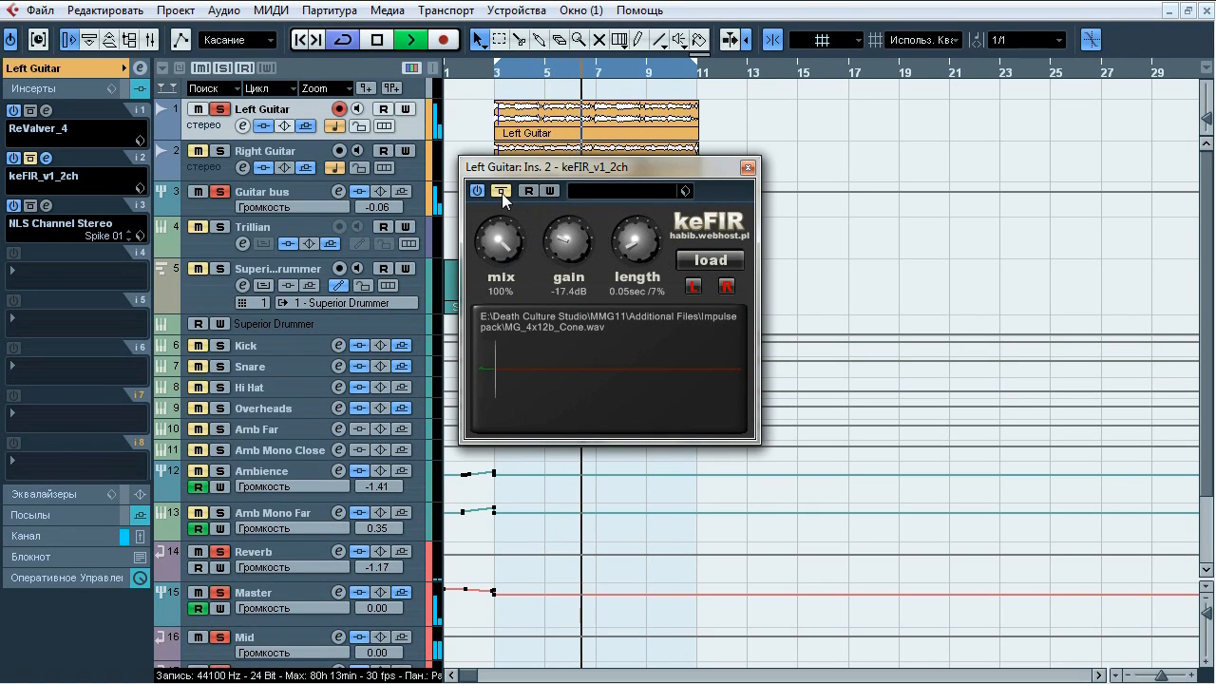
click(501, 193)
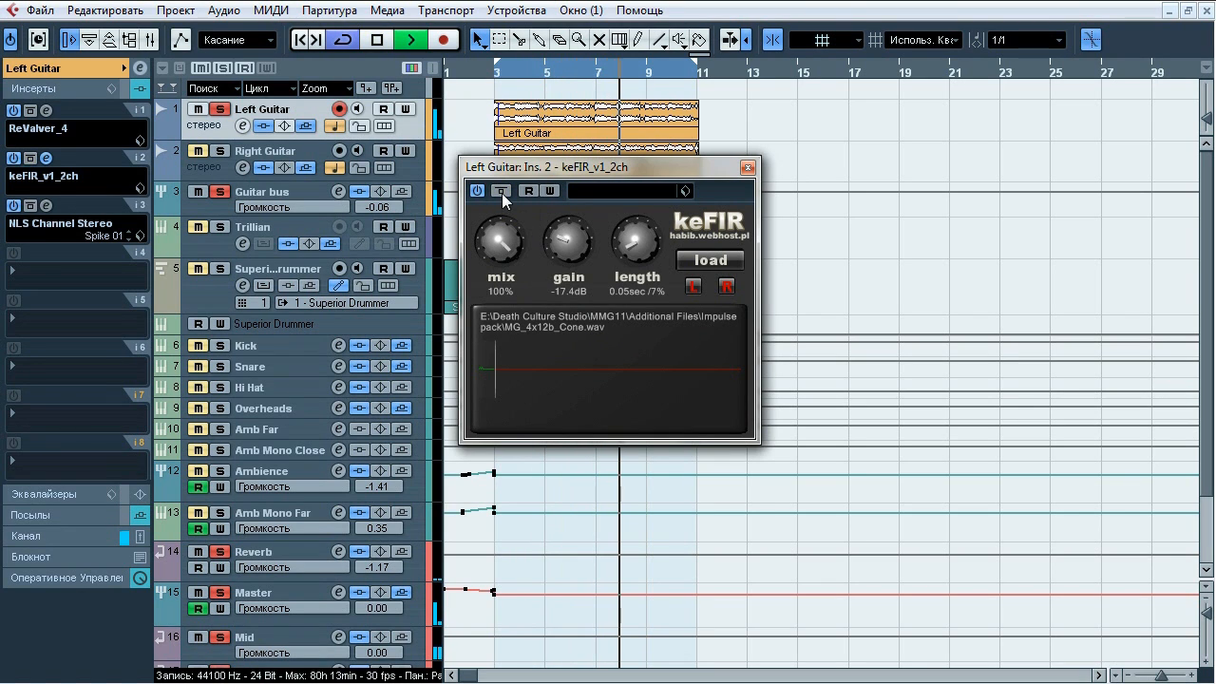
click(501, 192)
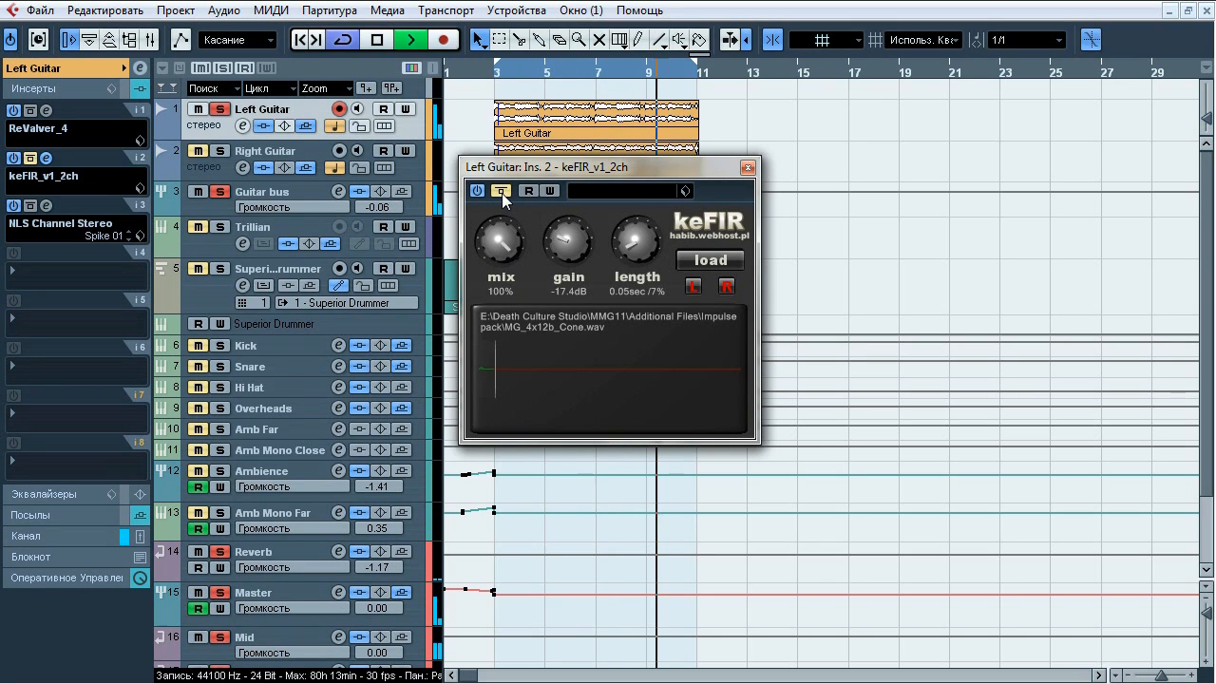
click(502, 191)
click(501, 191)
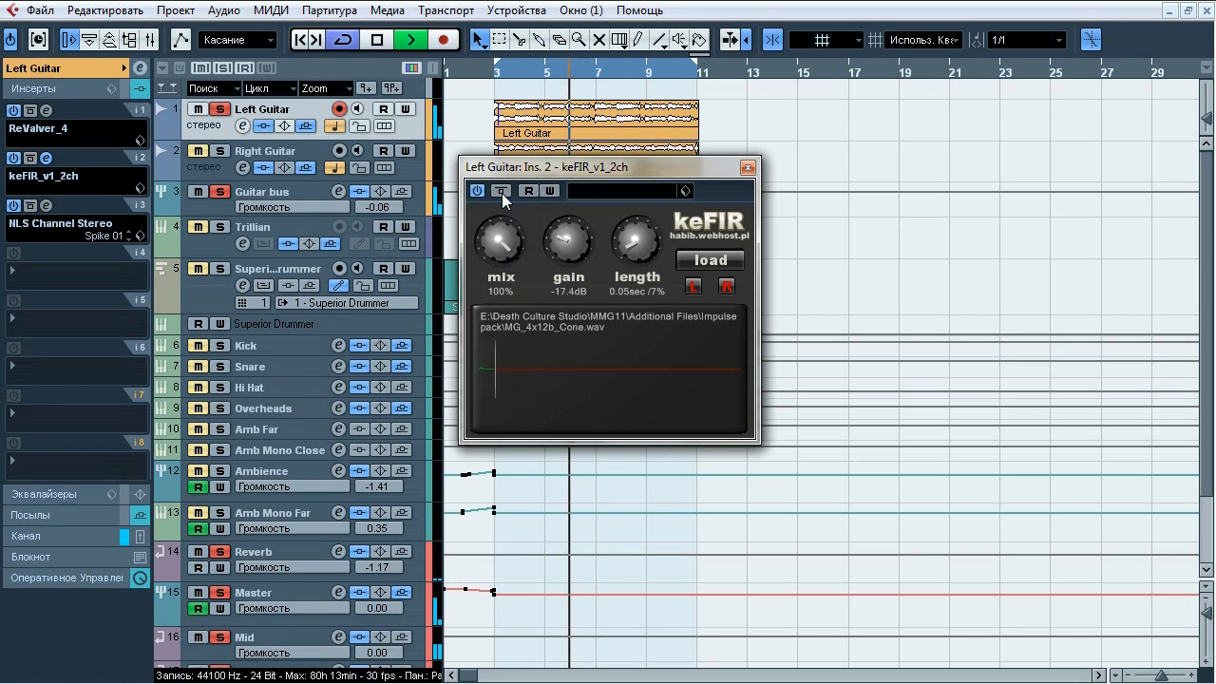
click(501, 191)
key(space)
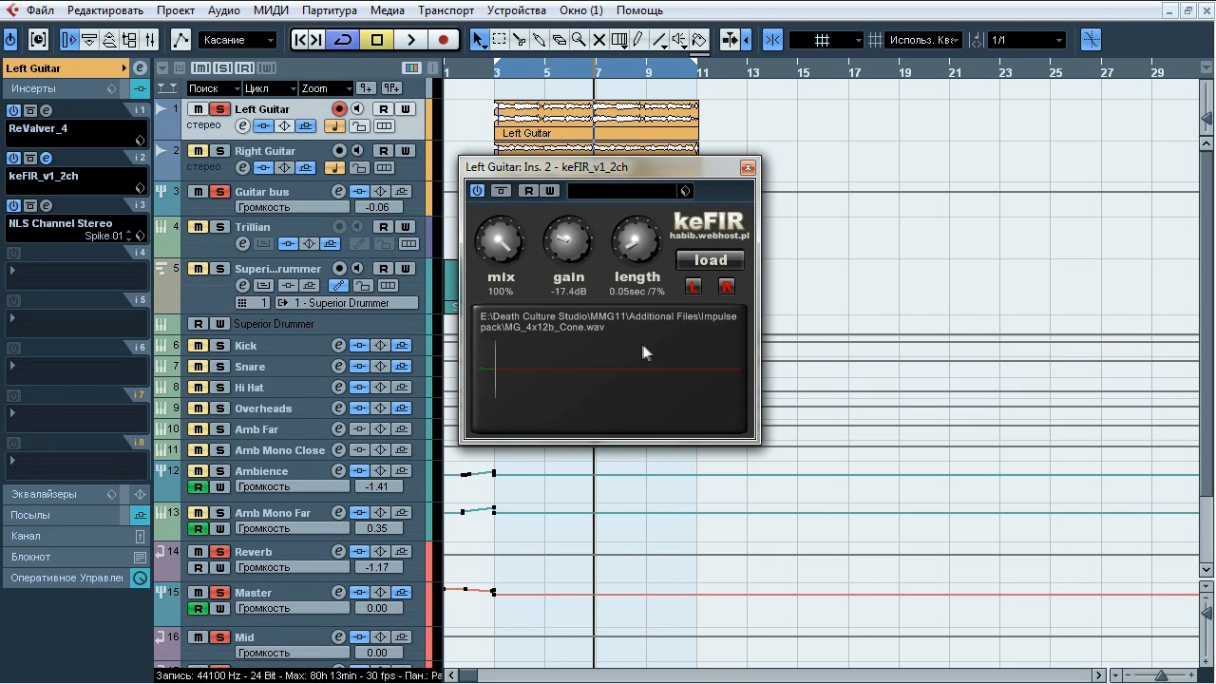
click(748, 167)
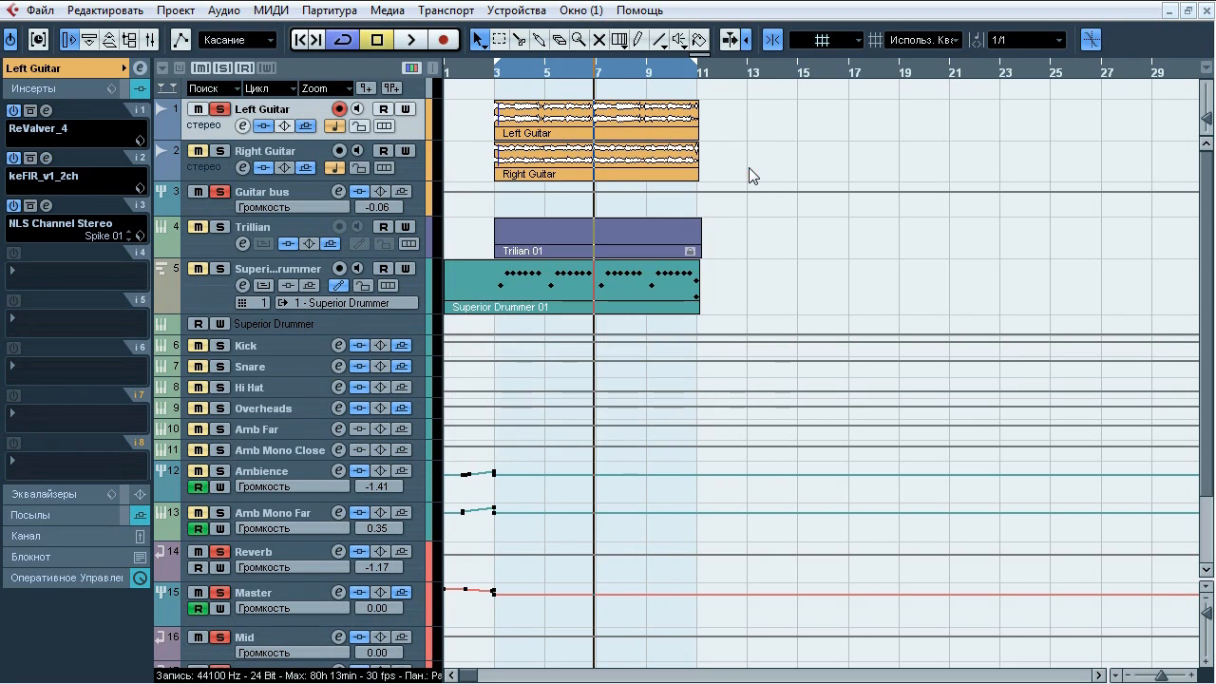
- Open Left Guitar's NLS Channel Stereo insert, compare the playback with it bypassed and active, and close it
click(49, 202)
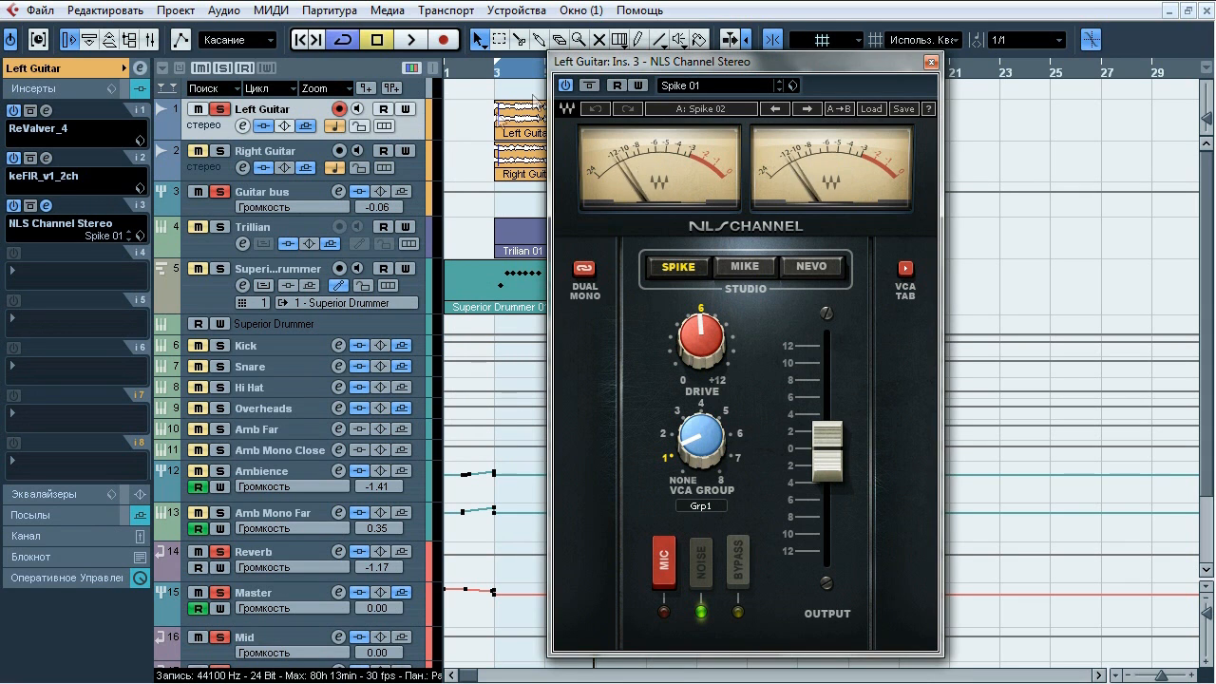
drag(626, 57, 594, 62)
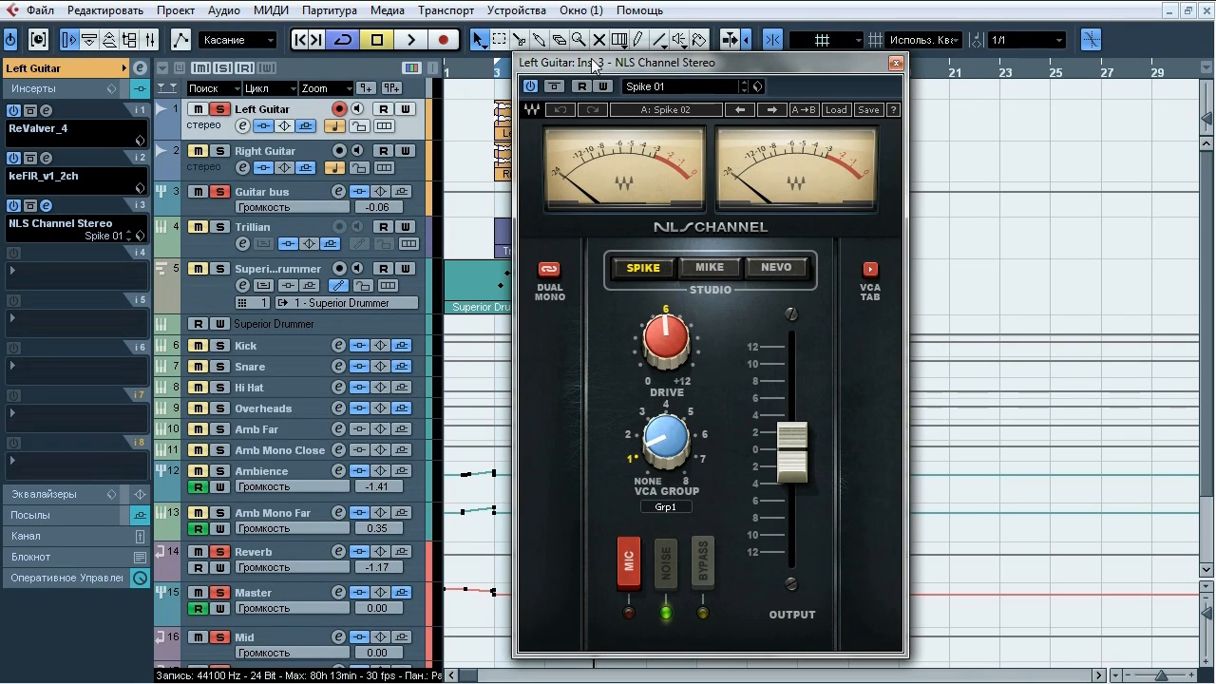
key(space)
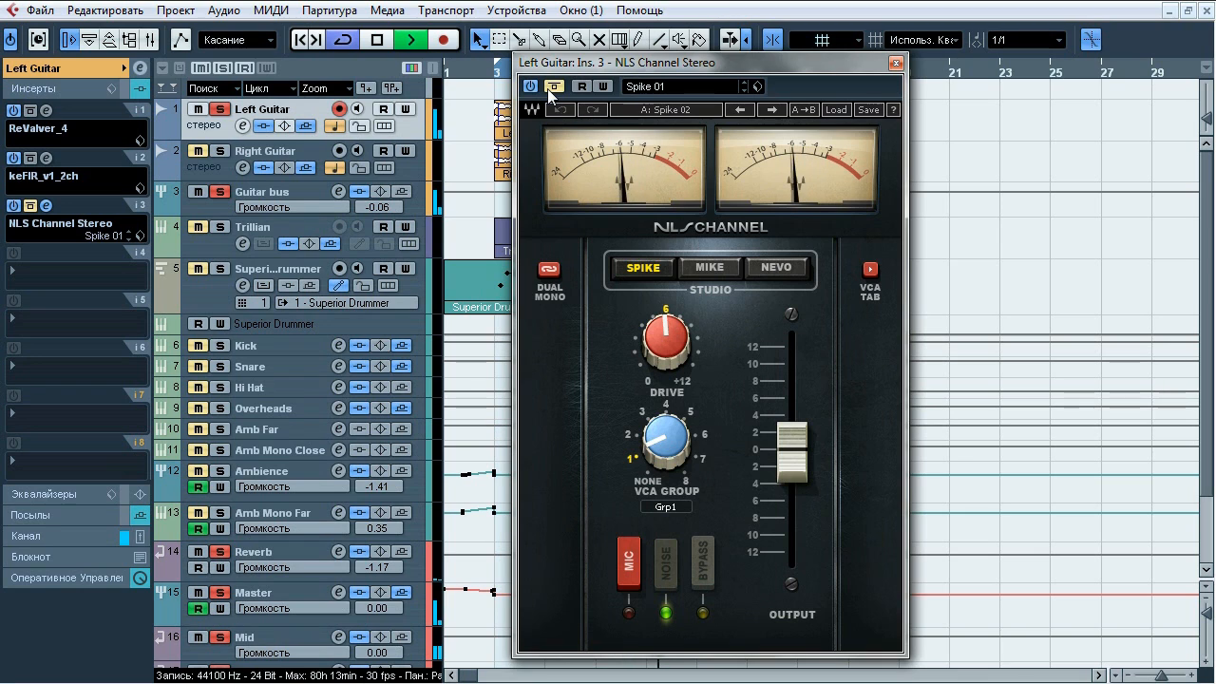
click(547, 88)
key(space)
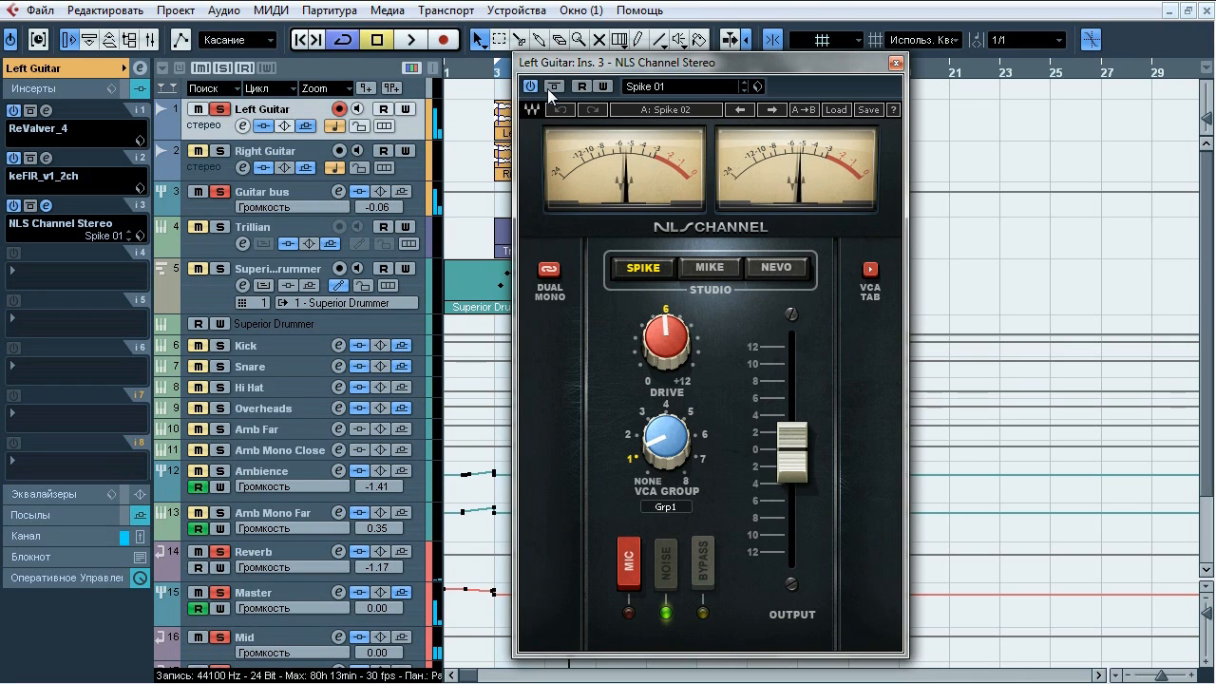
click(894, 63)
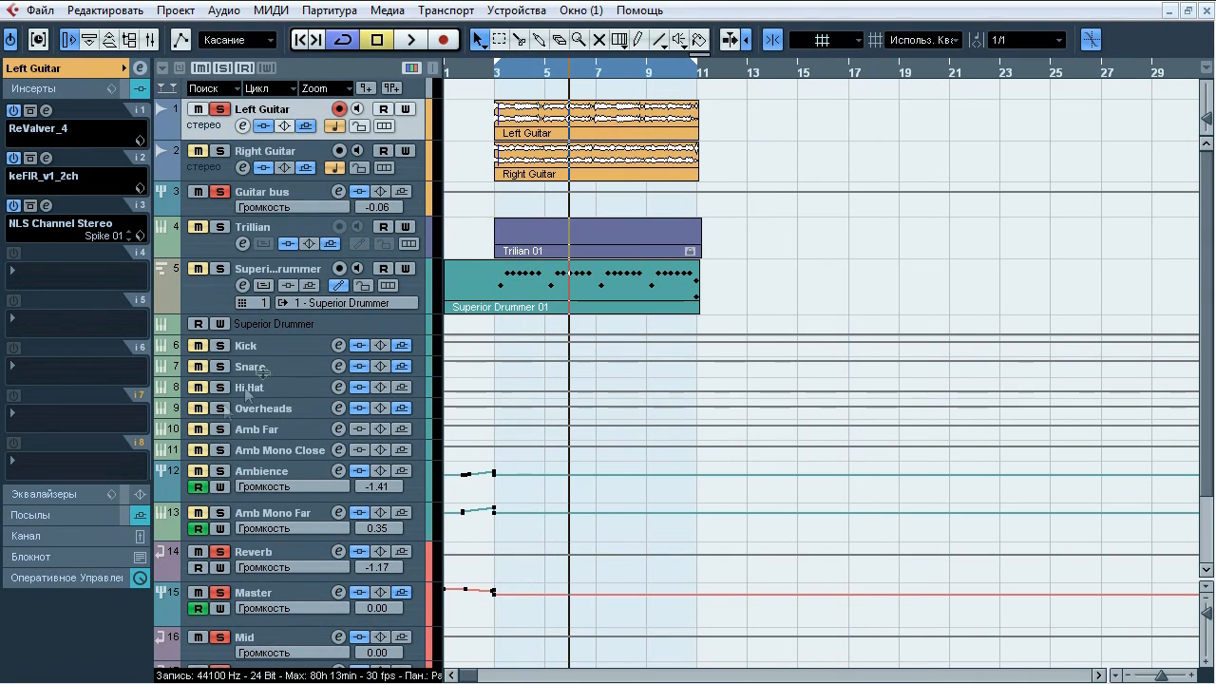
- Examine the Reverb send levels of the Right Guitar and Left Guitar tracks
click(63, 513)
click(271, 150)
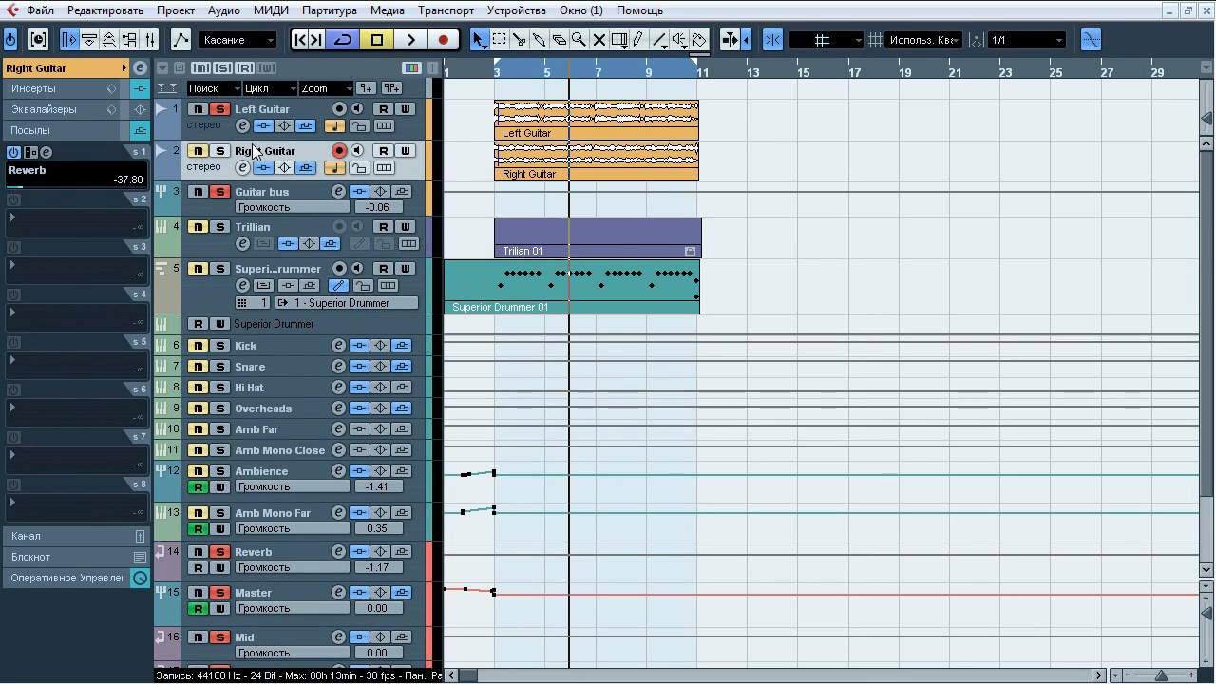
click(277, 108)
- Compare Left Guitar's soloed playback with its Reverb send off and on, and unsolo the track
key(space)
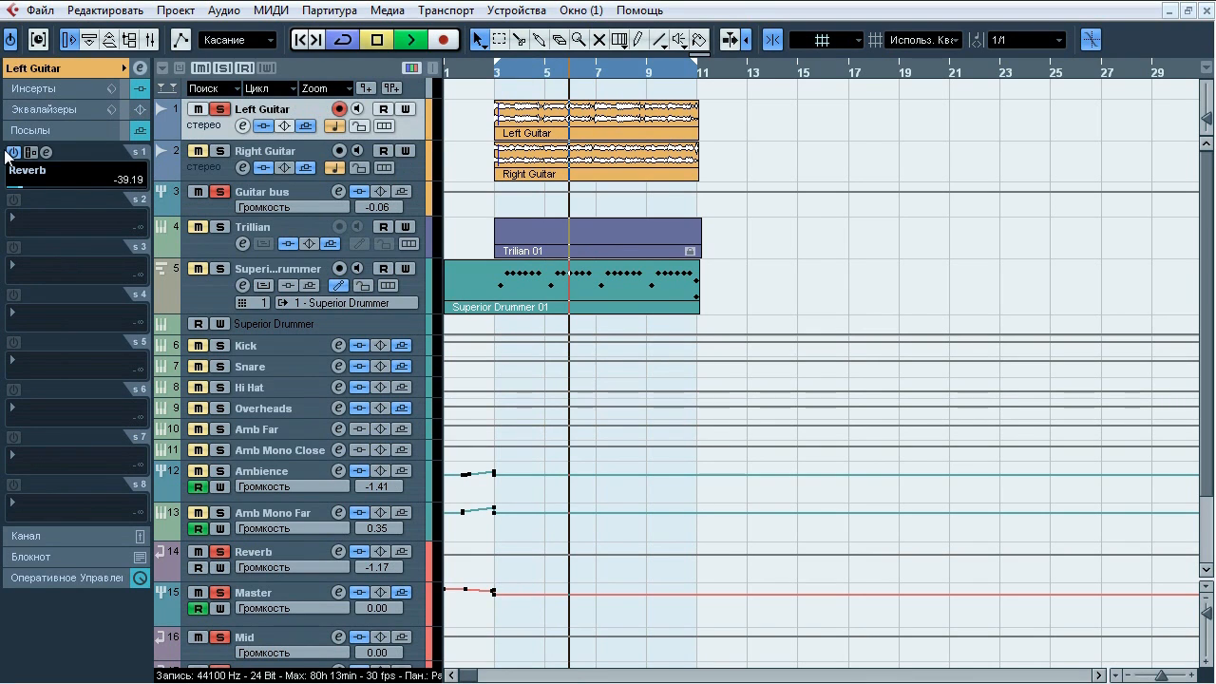
key(space)
key(space)
key(space)
click(14, 152)
key(space)
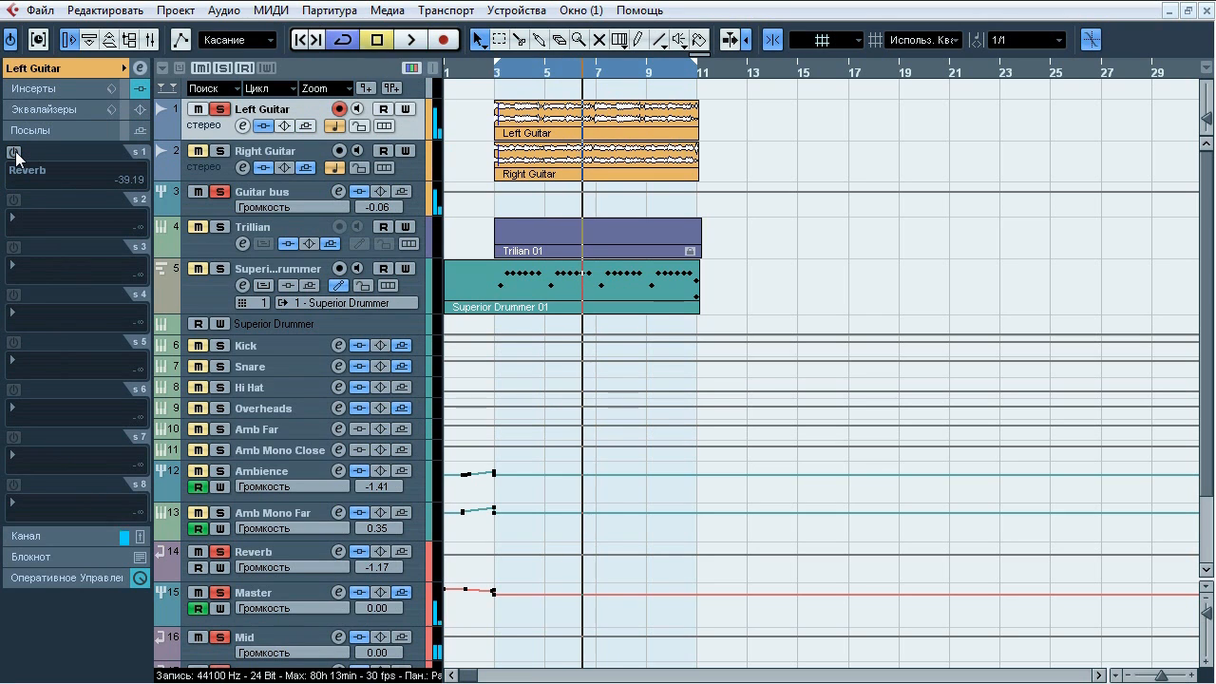
key(space)
key(space)
click(15, 153)
key(space)
key(space)
key(space)
key(space)
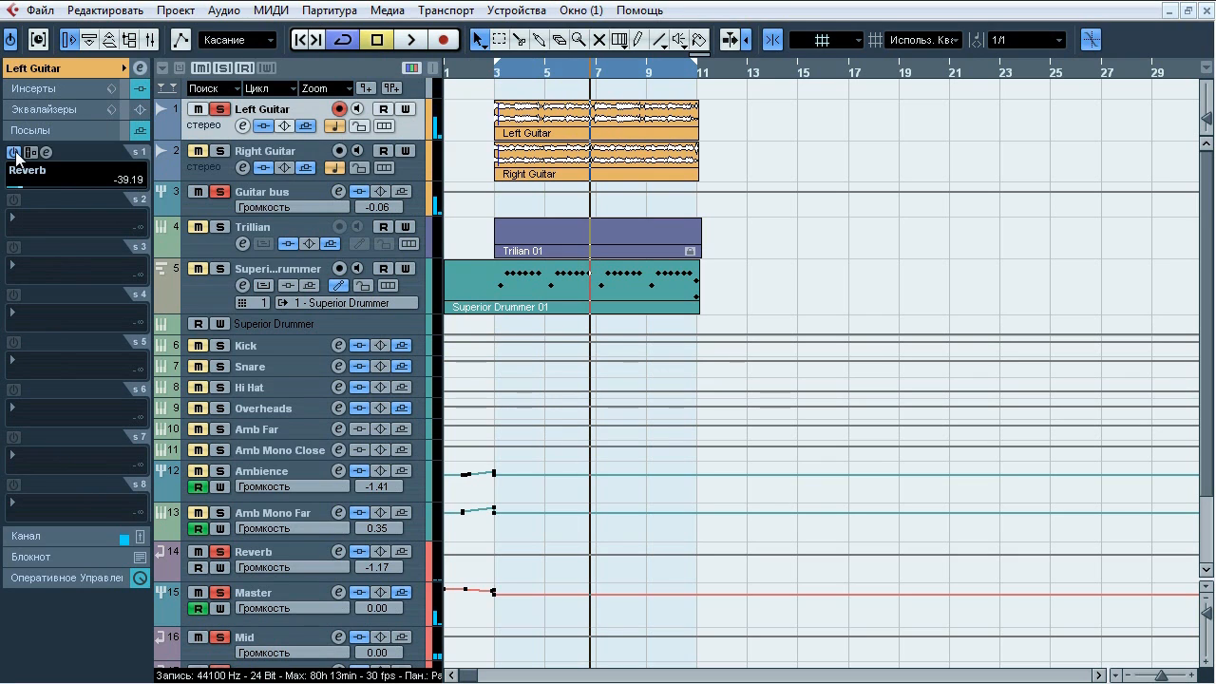
key(s)
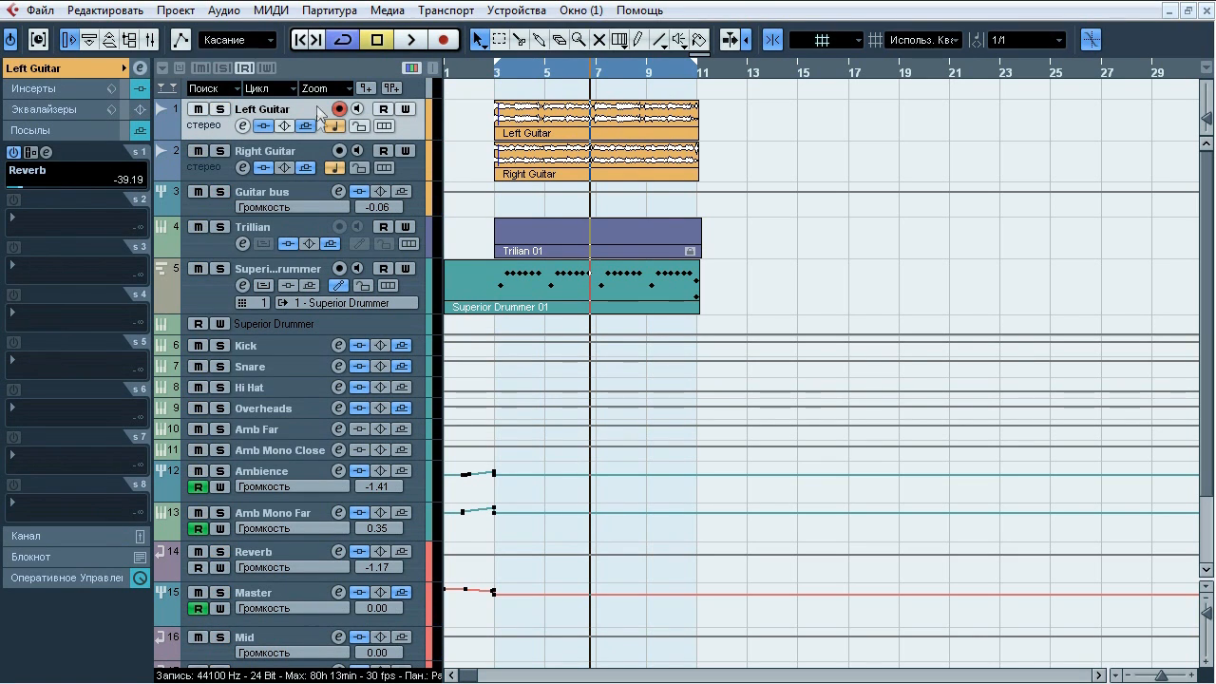
- Open the Guitar bus's FabFilter Pro-C insert and examine the Mid Mix and Side Mix in its side chain
click(298, 191)
click(60, 218)
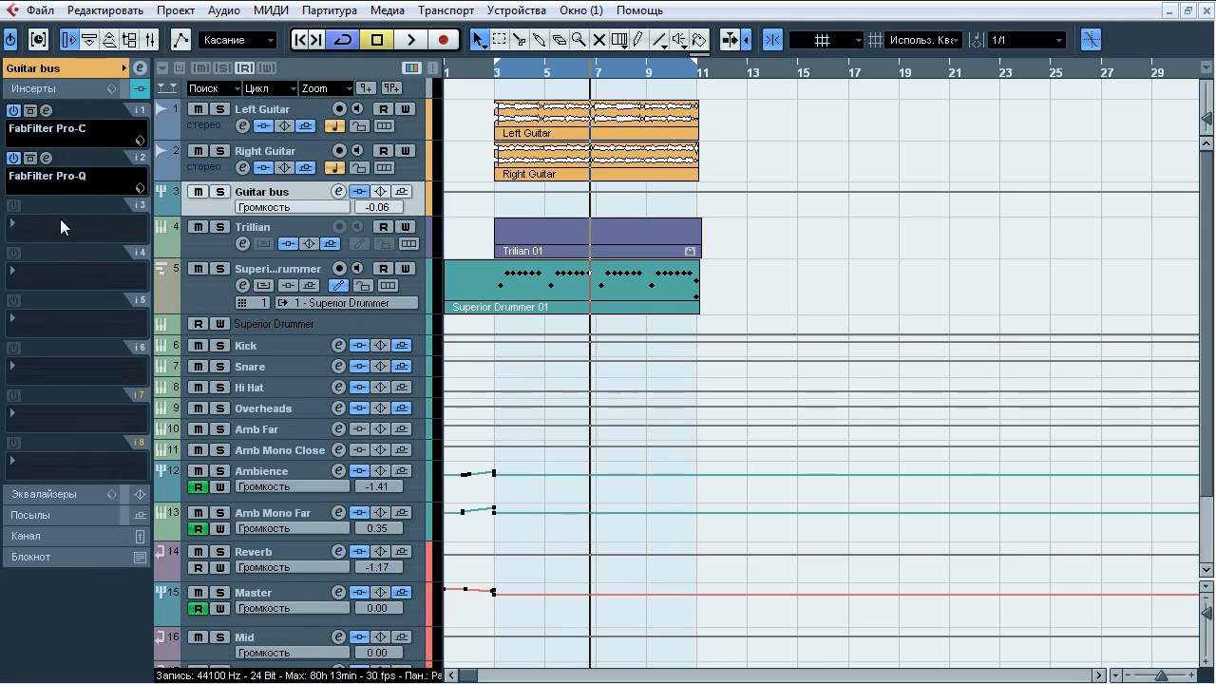
click(46, 110)
drag(465, 108, 411, 142)
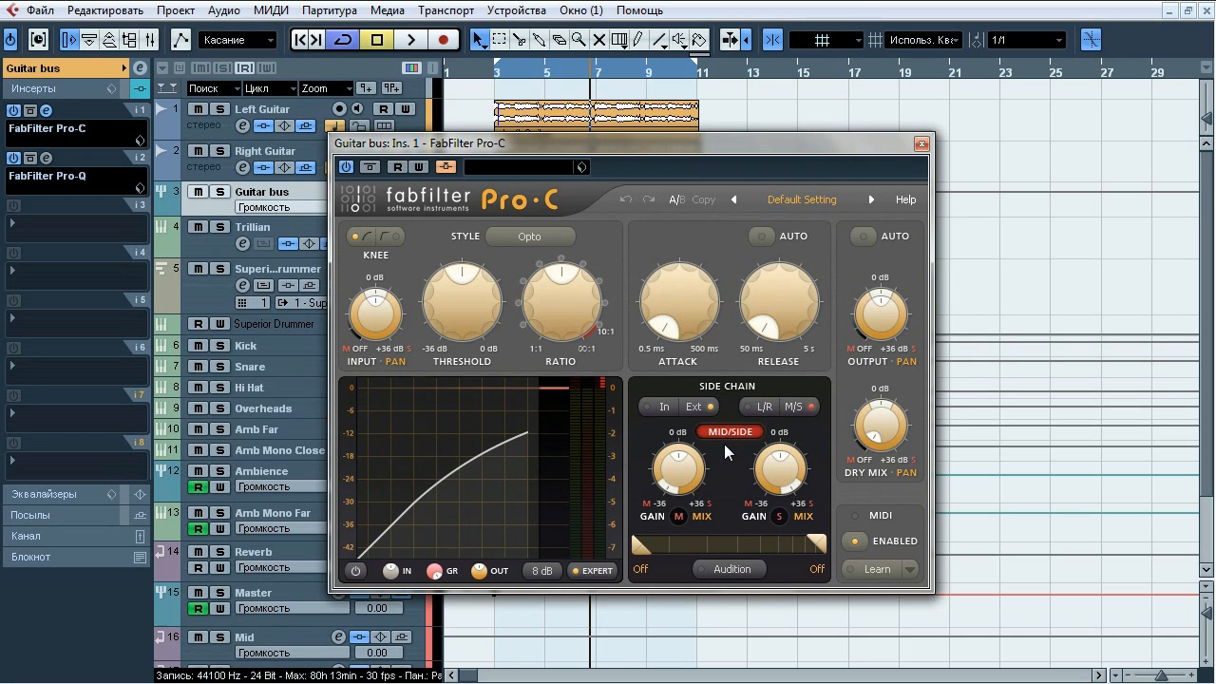
mouse_move(667, 489)
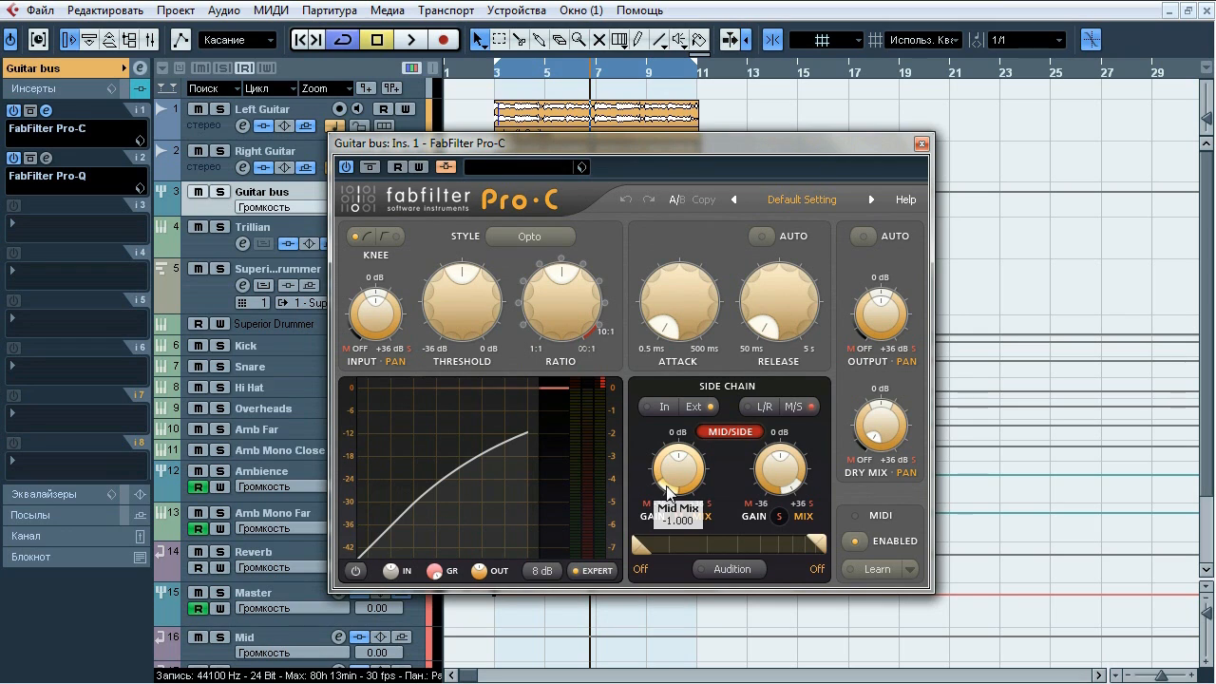
mouse_move(793, 492)
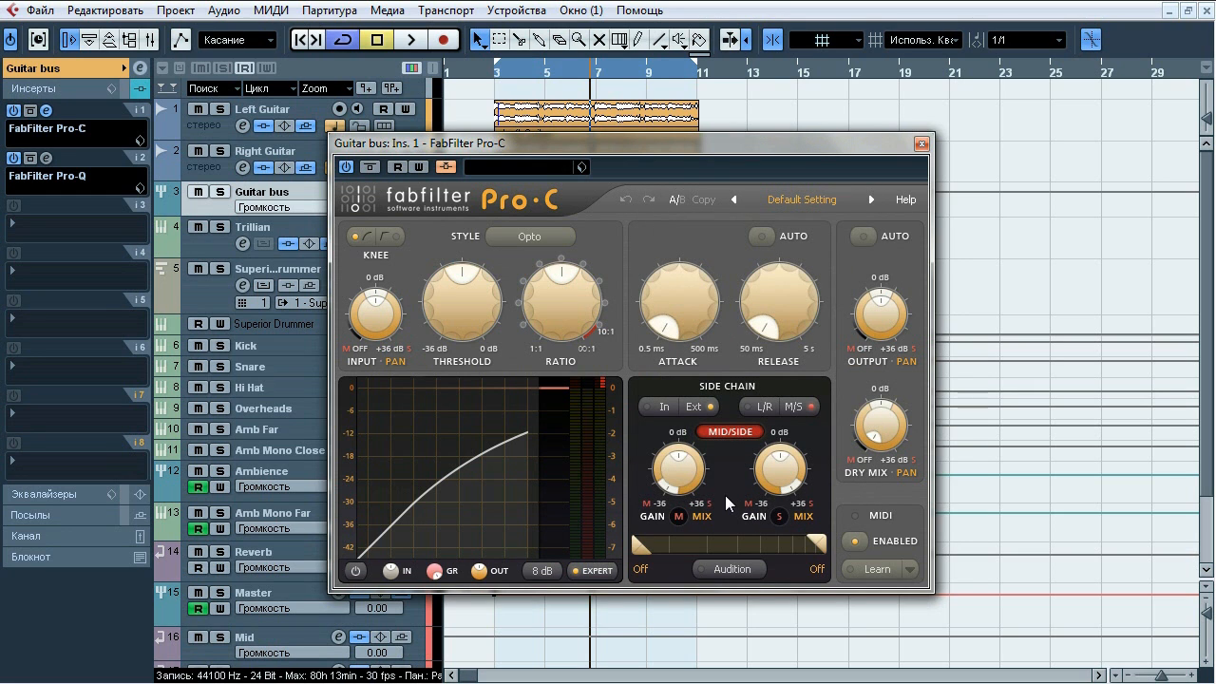
- Set the output routing of the Kick, Snare and Reverb tracks to Нет Шины (no bus)
drag(721, 144, 838, 89)
click(274, 344)
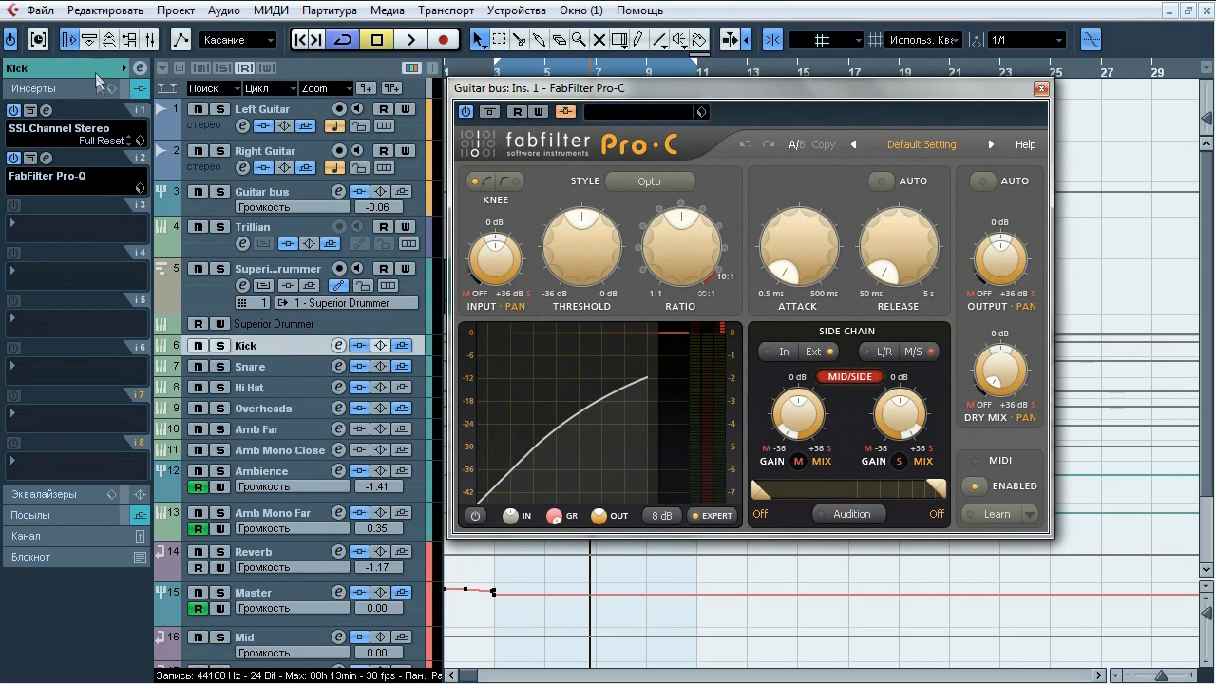
click(95, 73)
click(58, 198)
click(78, 216)
click(259, 364)
click(62, 198)
click(80, 216)
click(277, 556)
click(62, 197)
click(80, 210)
- Solo the Guitar bus, Kick and Snare tracks and play the loop to observe Pro-C's gain reduction
click(220, 193)
click(221, 194)
click(220, 346)
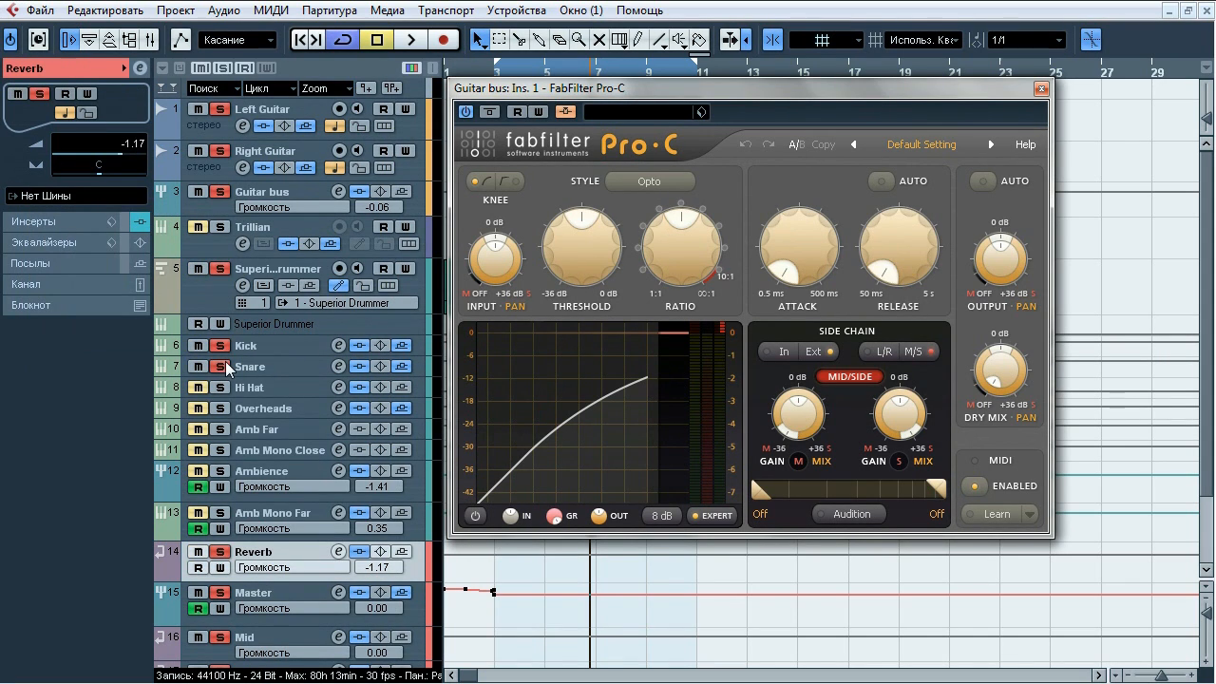
drag(658, 91, 653, 107)
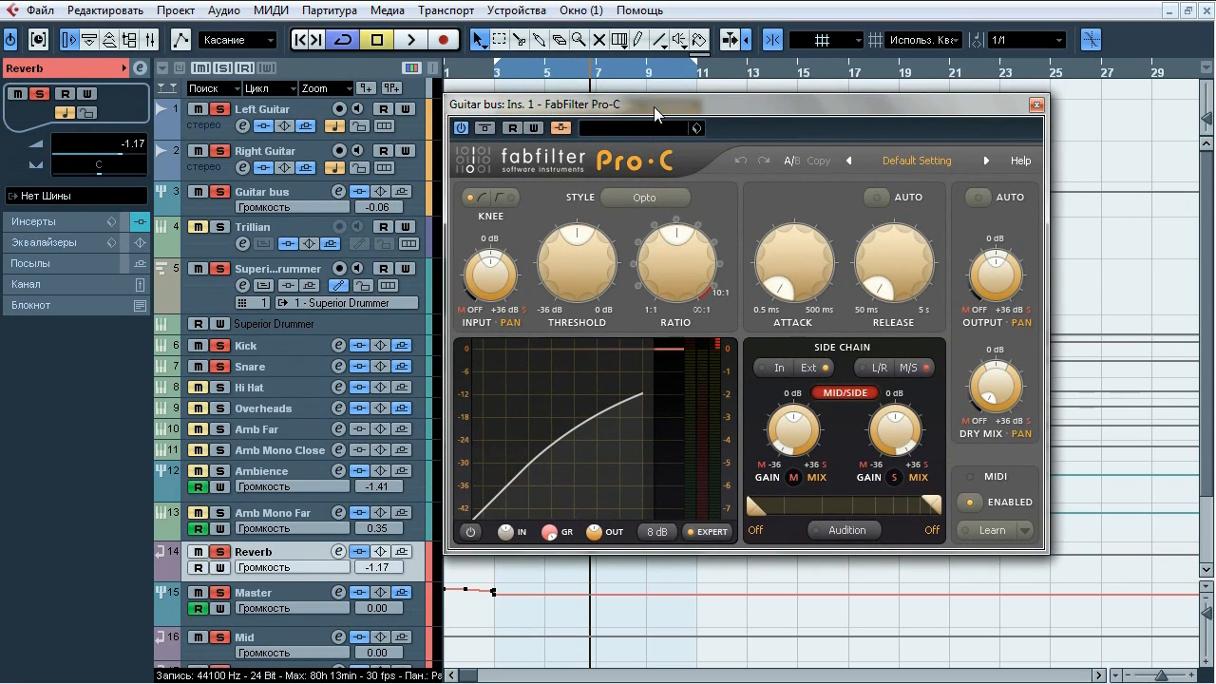
key(space)
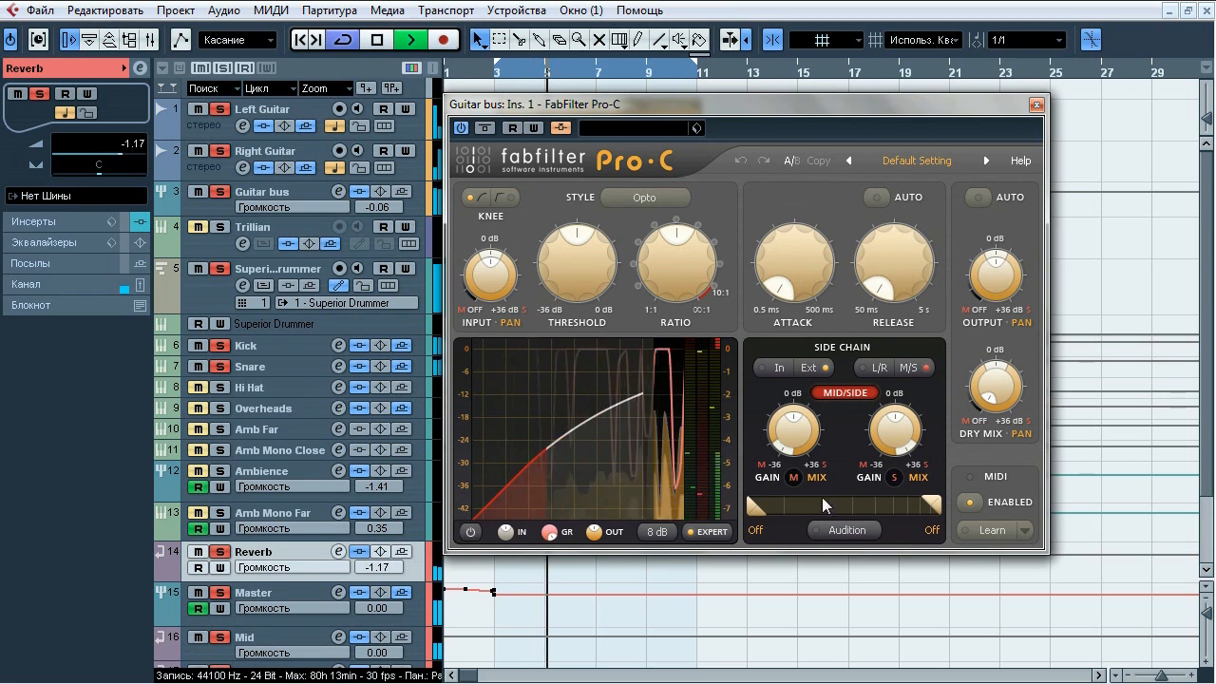
- Try out the Mid and Side knobs of Pro-C's side chain during the looped playback, and stop playback
mouse_move(790, 457)
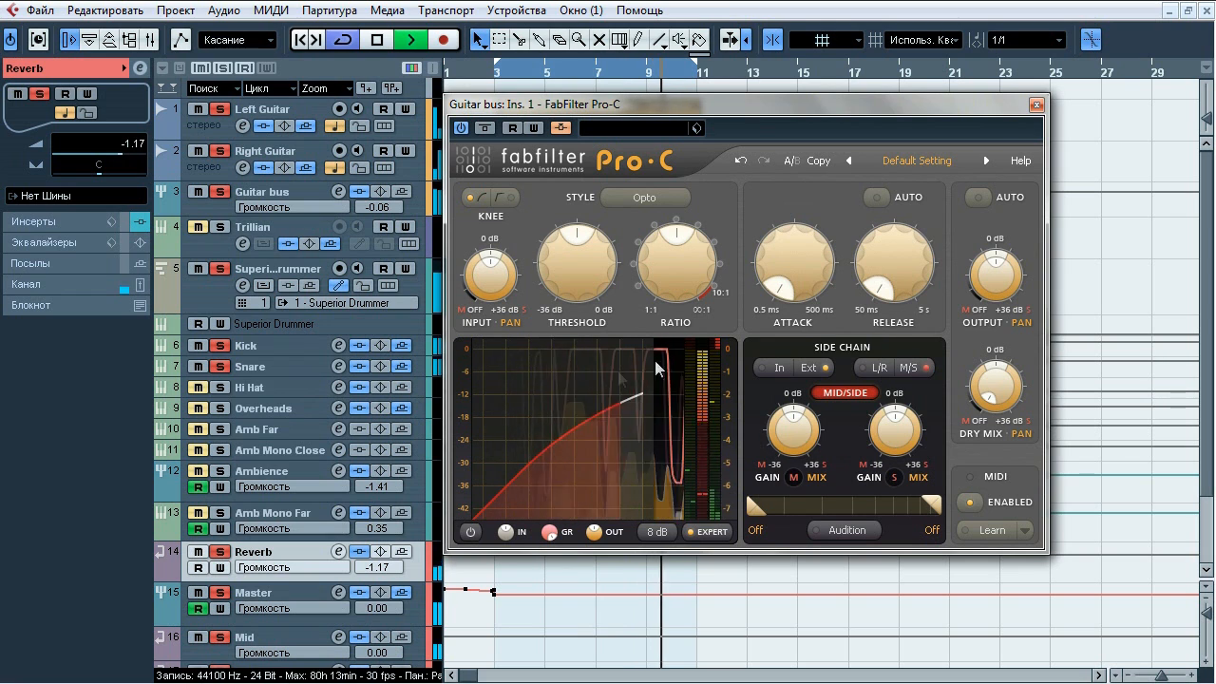
drag(791, 475, 814, 594)
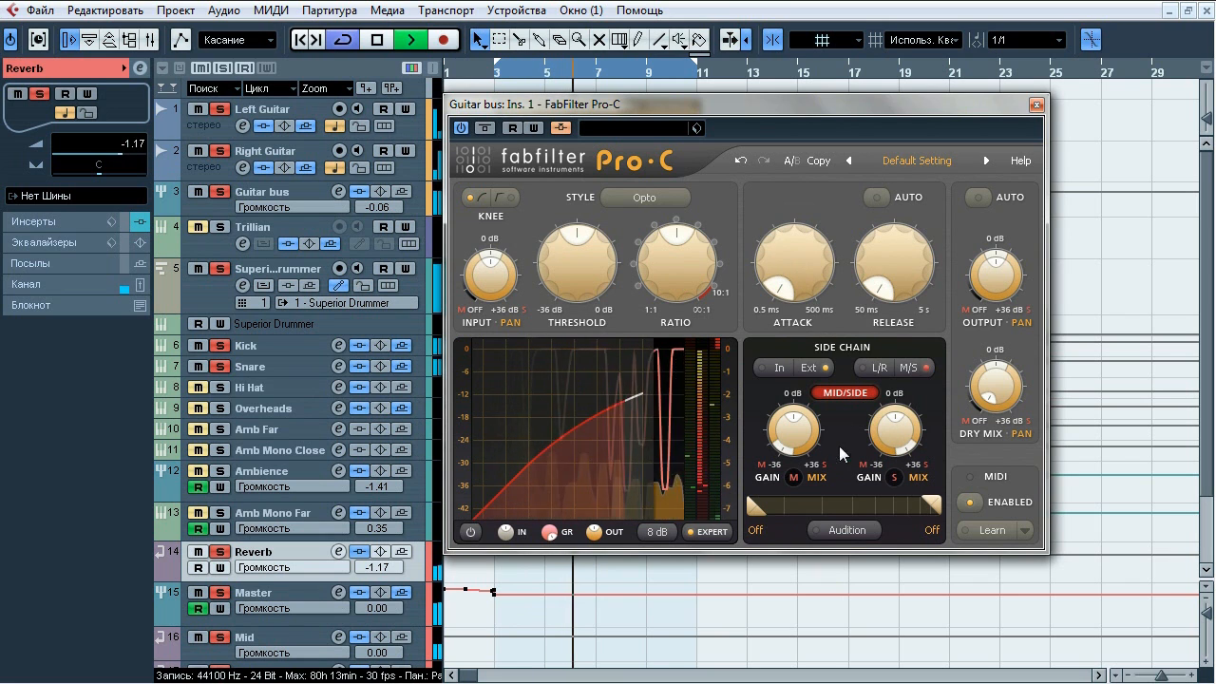
double_click(791, 463)
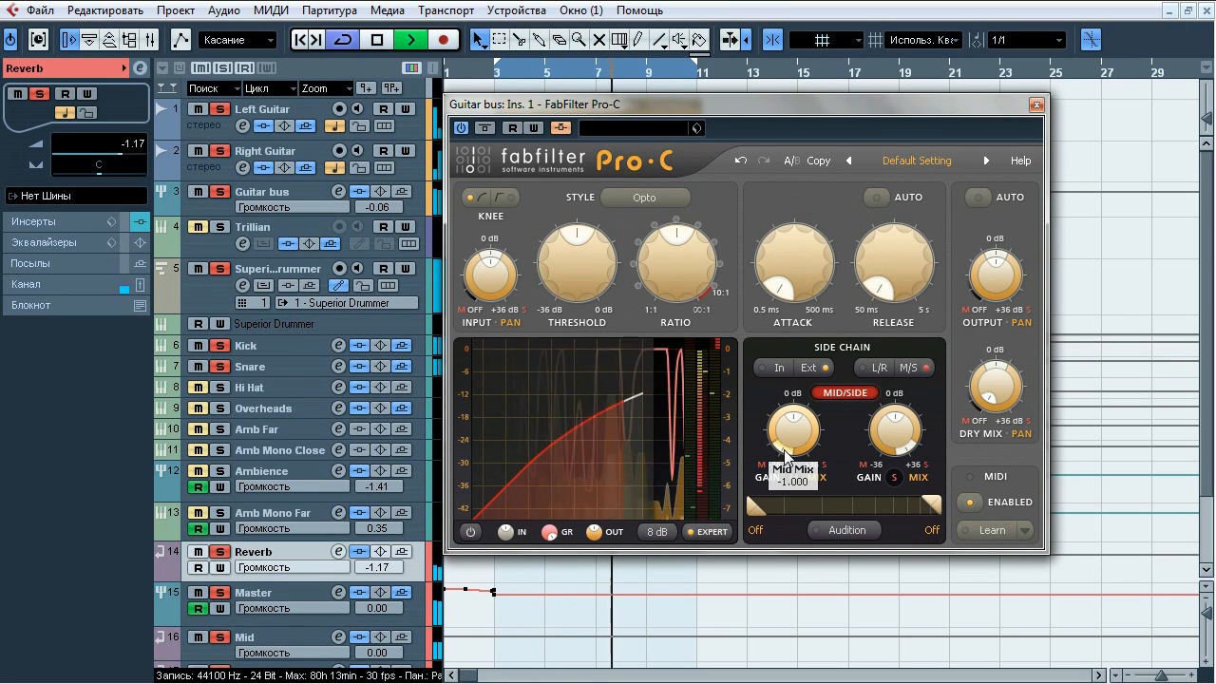
mouse_move(893, 461)
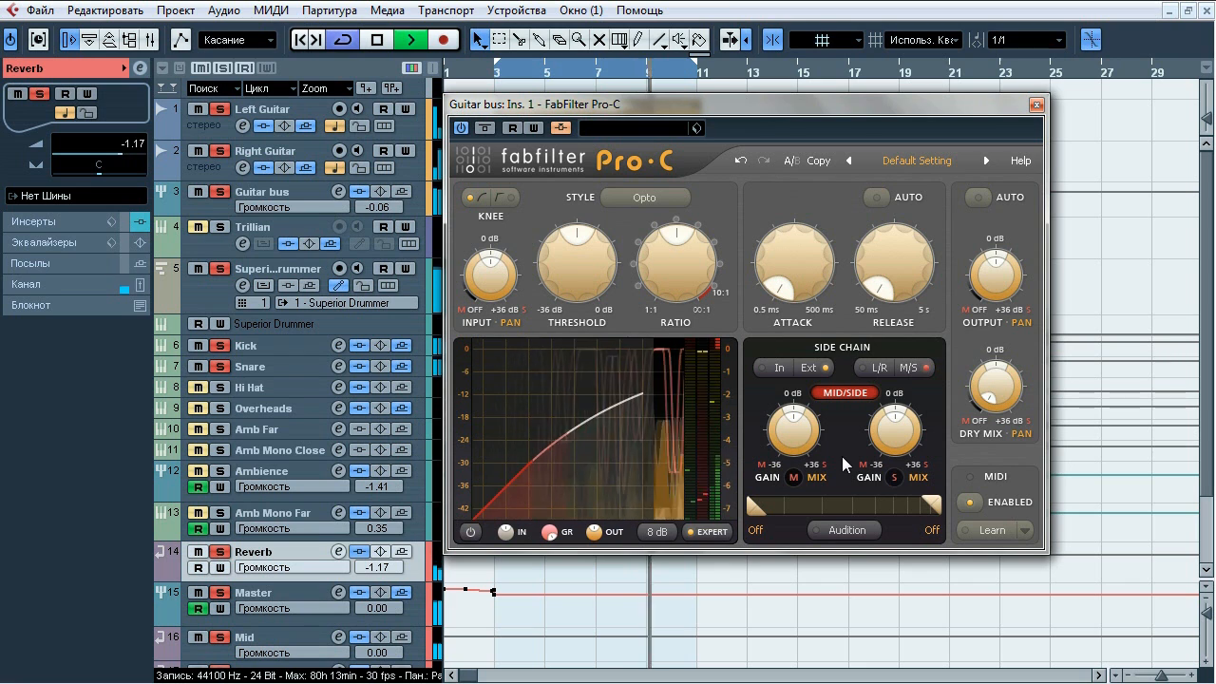
drag(881, 464, 884, 452)
drag(778, 414, 780, 405)
key(space)
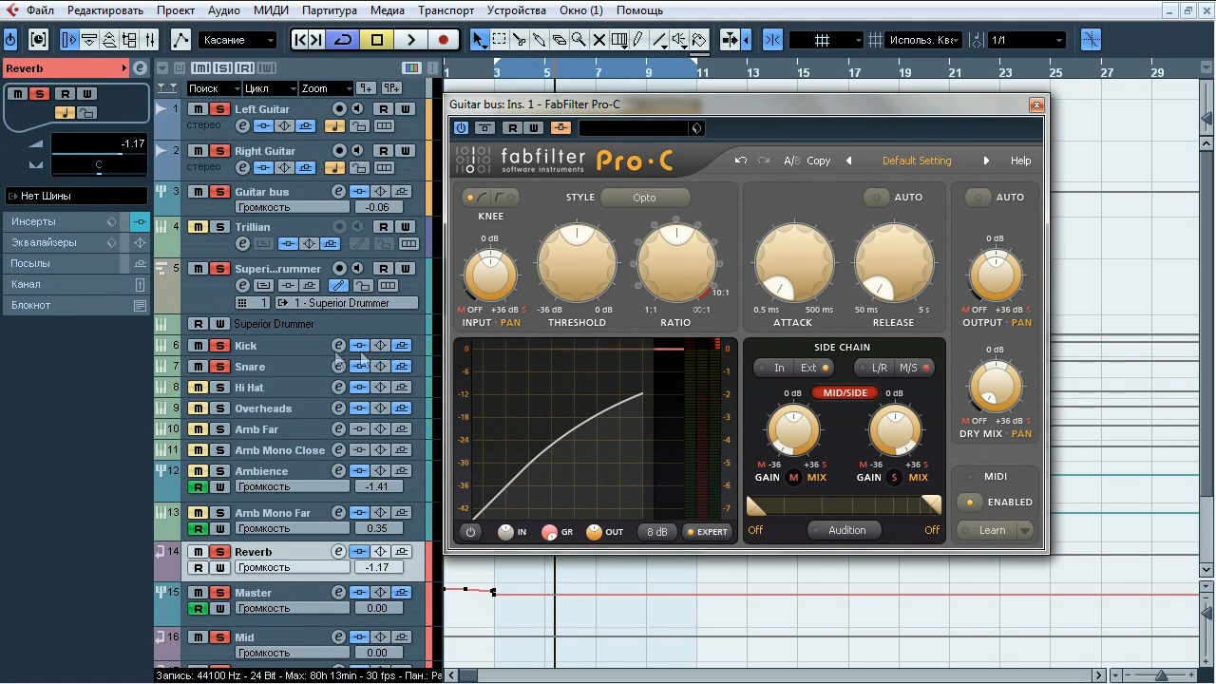
- Route the outputs of the Kick, Snare and Reverb tracks back to the Master group
click(285, 345)
click(38, 195)
mouse_move(62, 315)
click(271, 358)
click(276, 366)
click(38, 195)
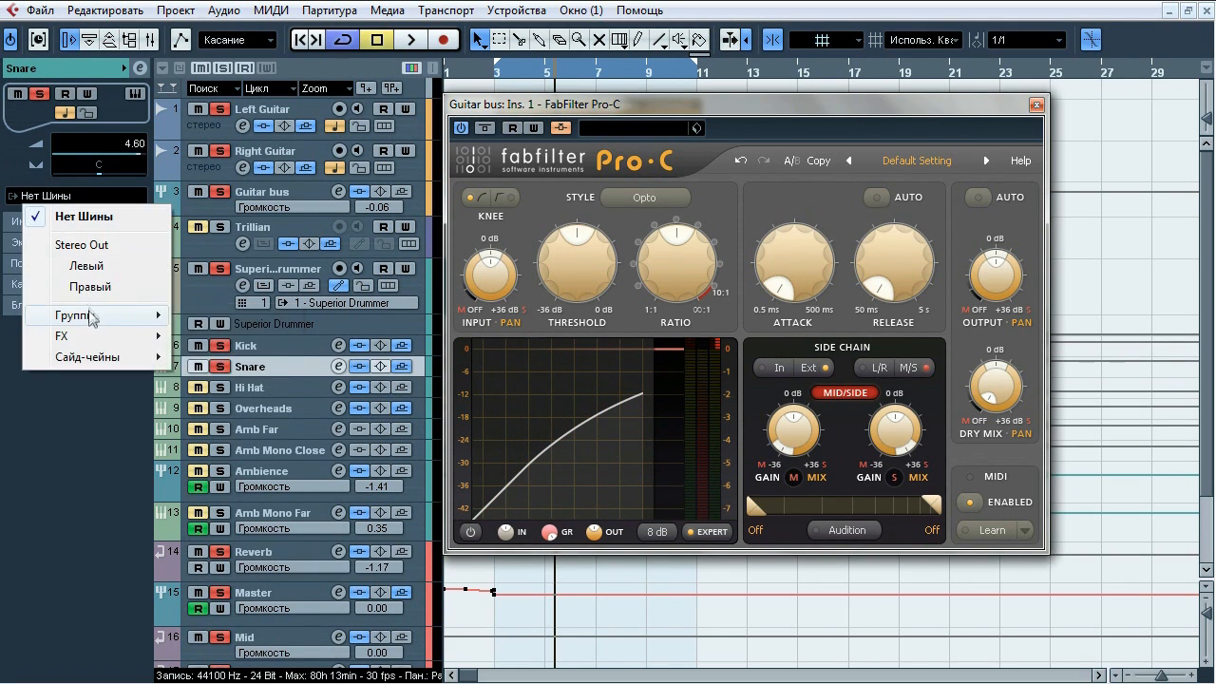
click(216, 356)
click(264, 552)
click(43, 195)
click(216, 356)
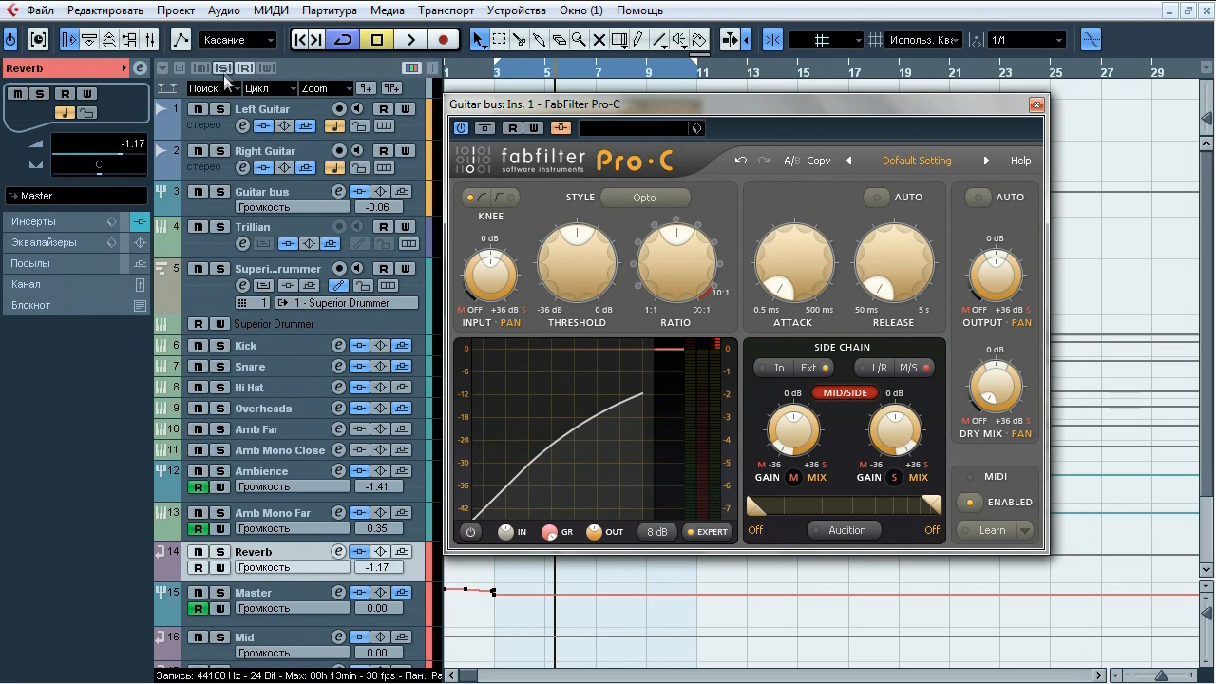
- Solo the Guitar bus and switch from its Pro-C insert to its FabFilter Pro-Q insert
click(314, 197)
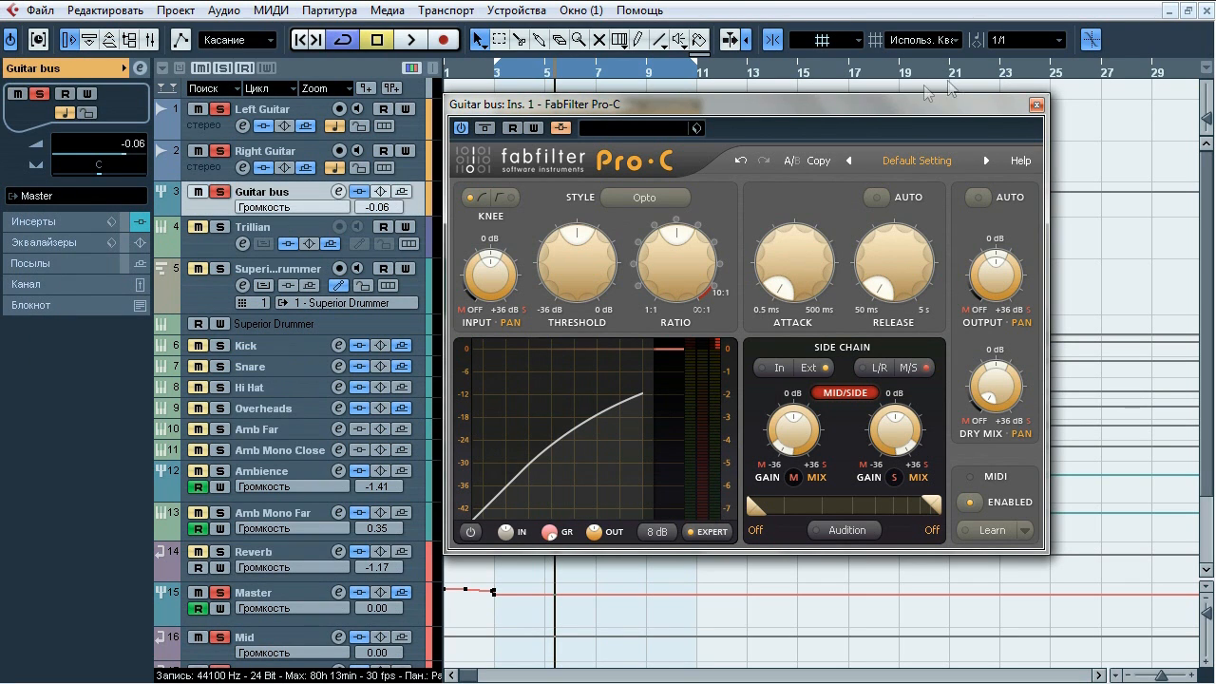
click(1036, 106)
click(67, 218)
click(47, 158)
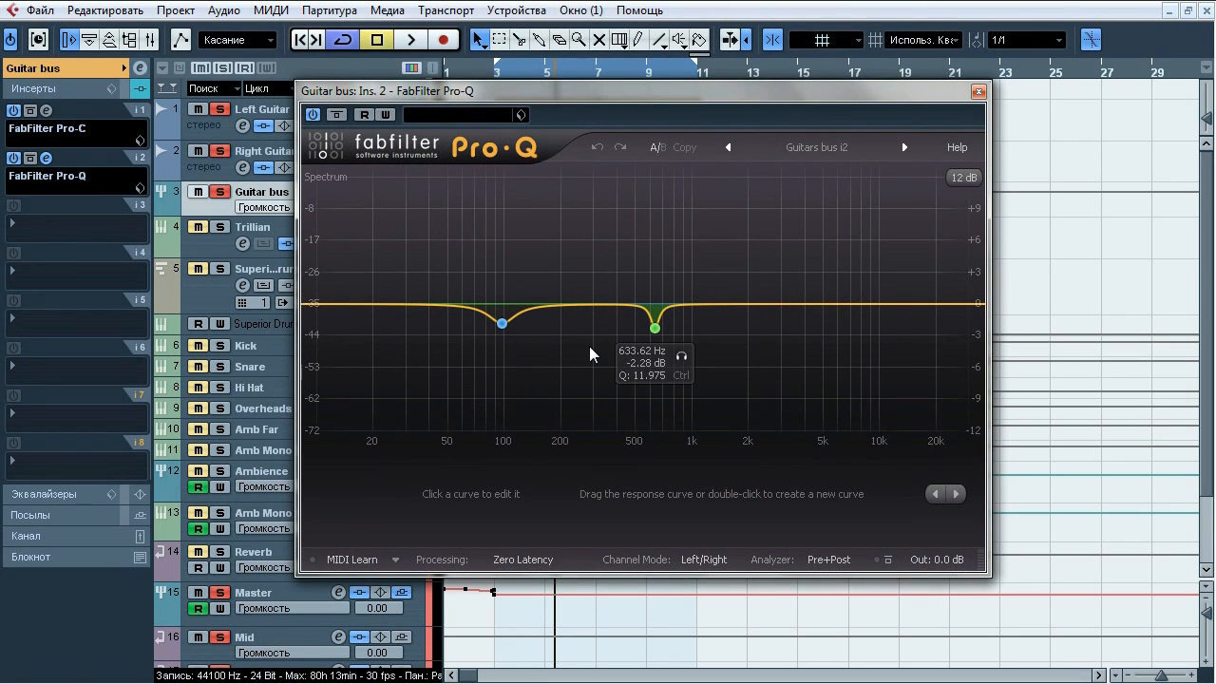
- Audition Pro-Q's 97 Hz band and its 633 Hz band in isolation during looped playback
key(space)
click(529, 354)
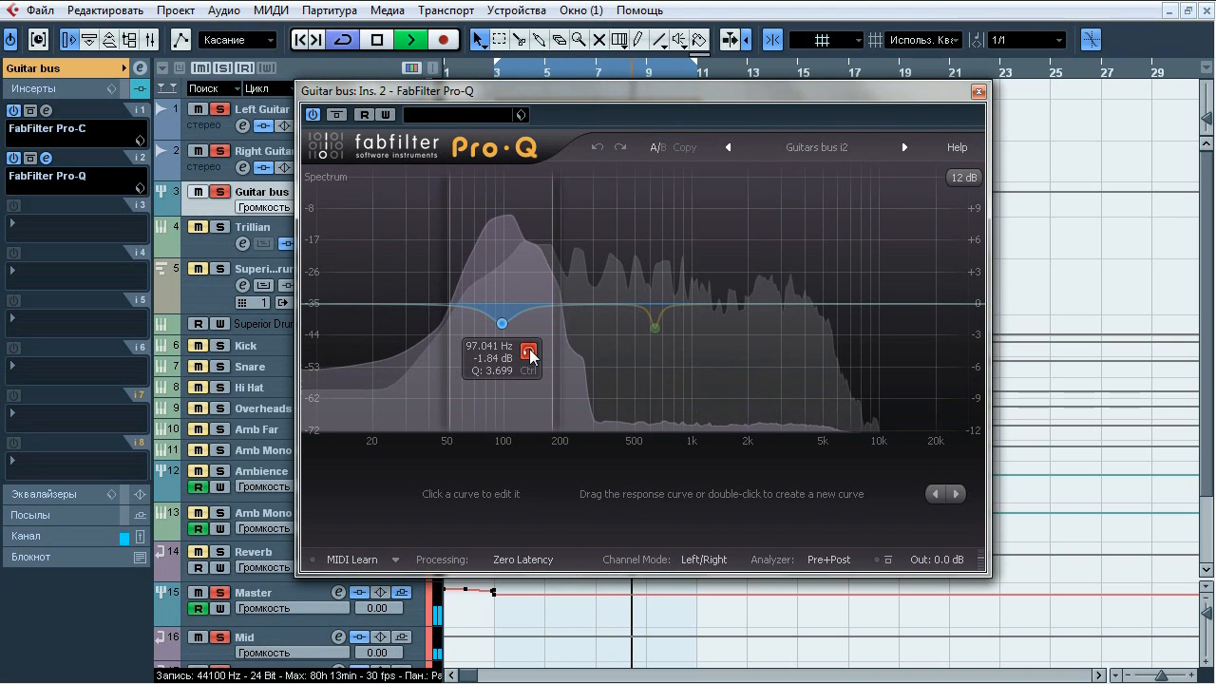
click(529, 353)
click(679, 359)
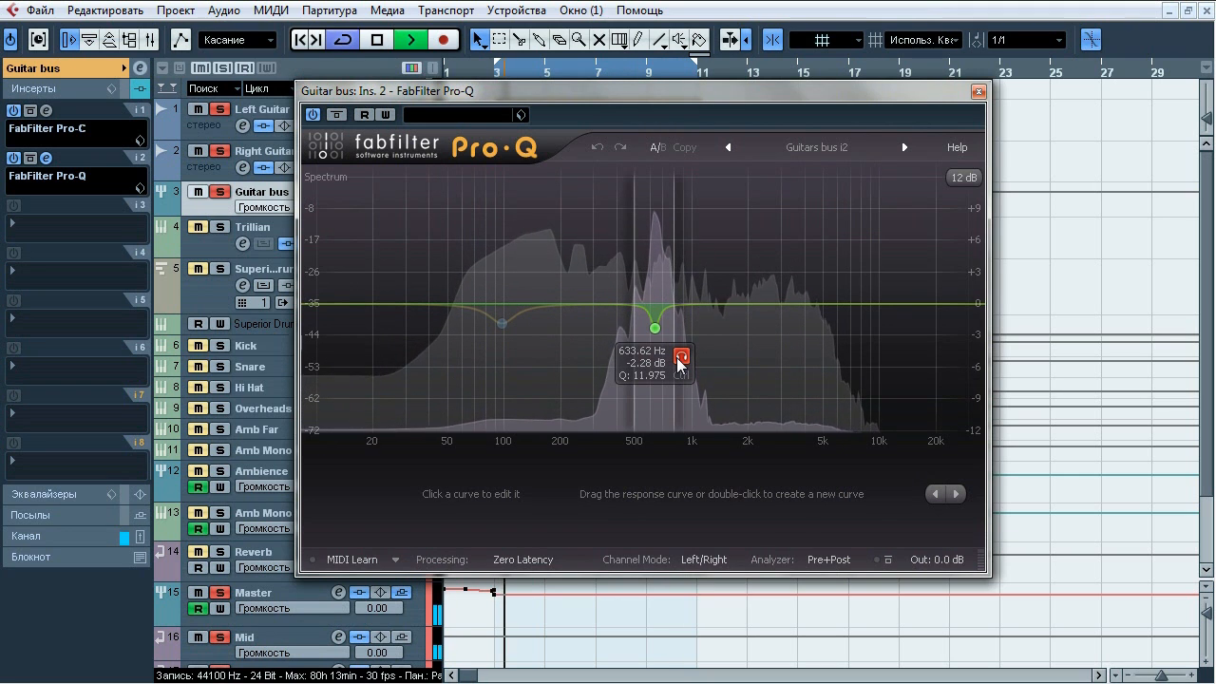
click(680, 359)
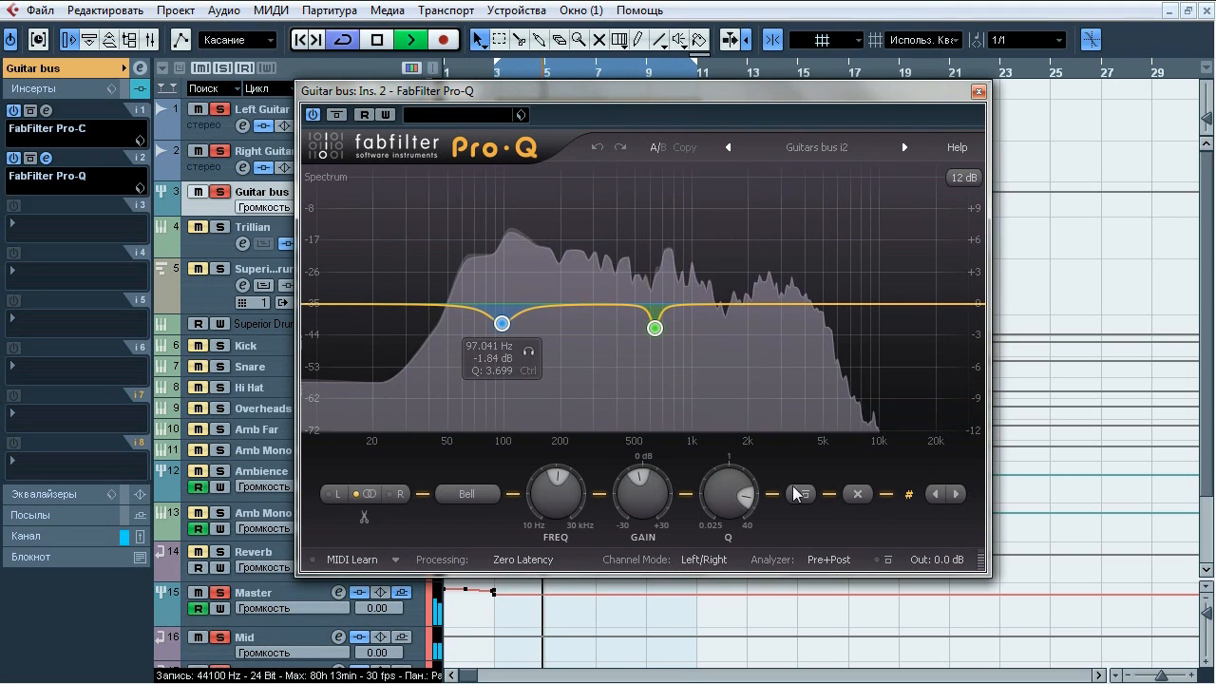
- Compare the guitar playback with both Pro-Q bands bypassed and active, and stop playback
click(801, 495)
click(800, 495)
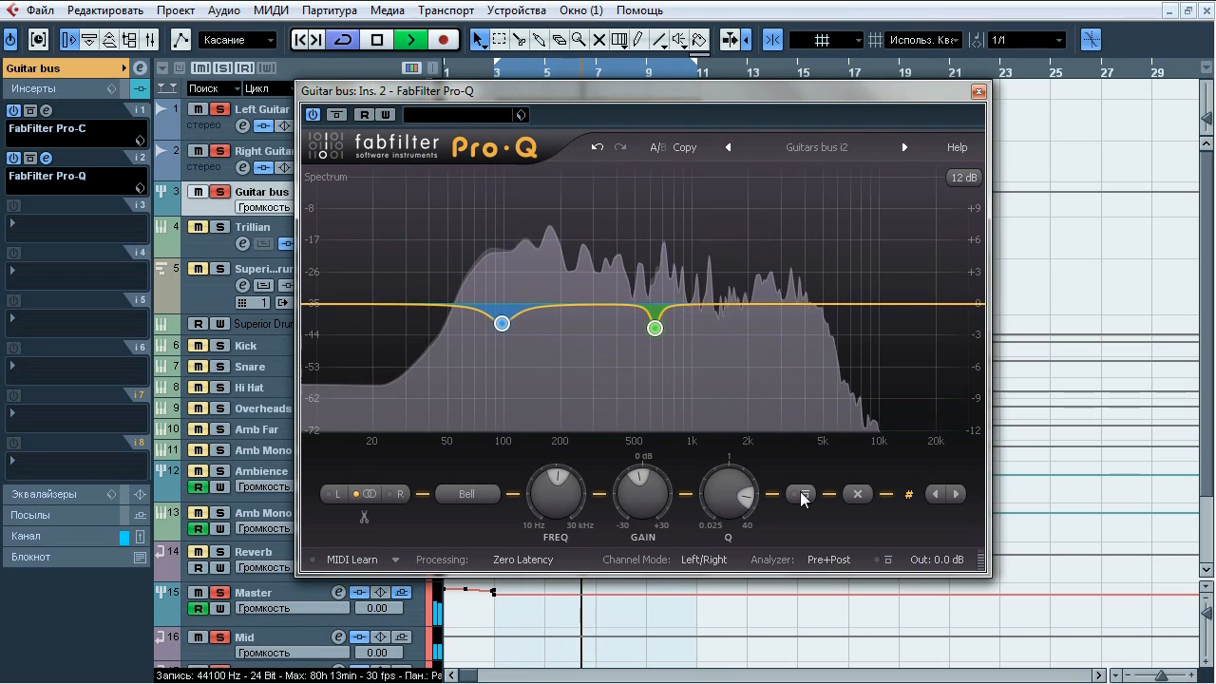
click(800, 496)
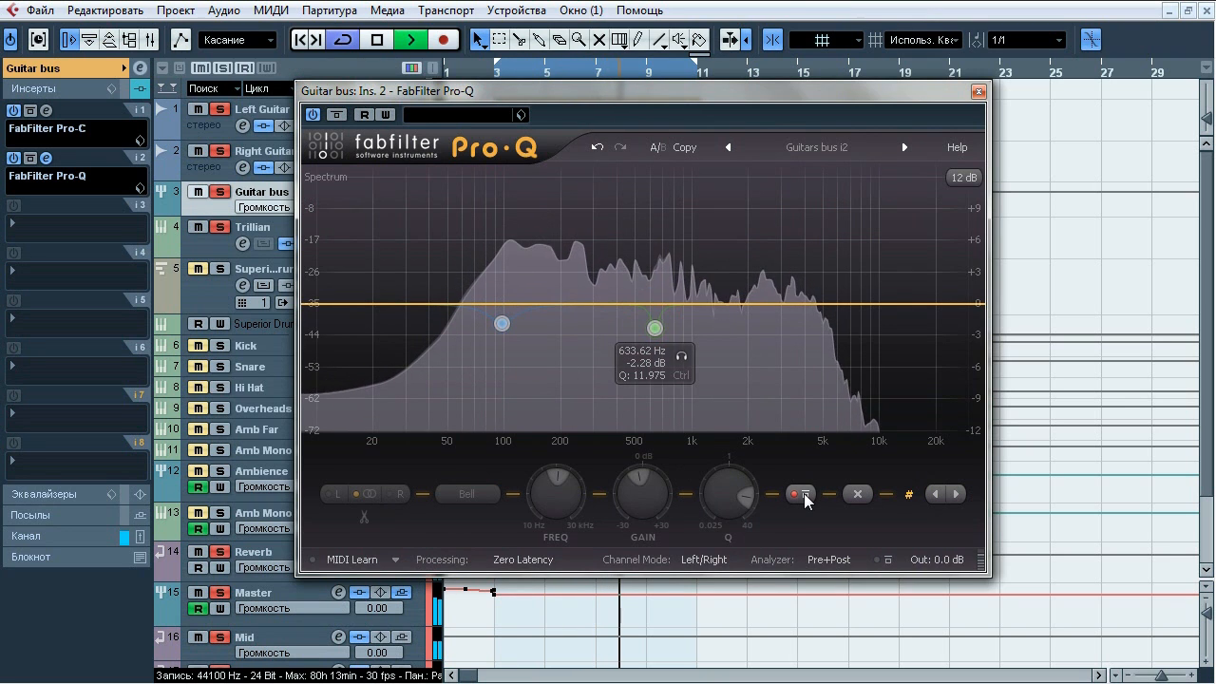
click(800, 494)
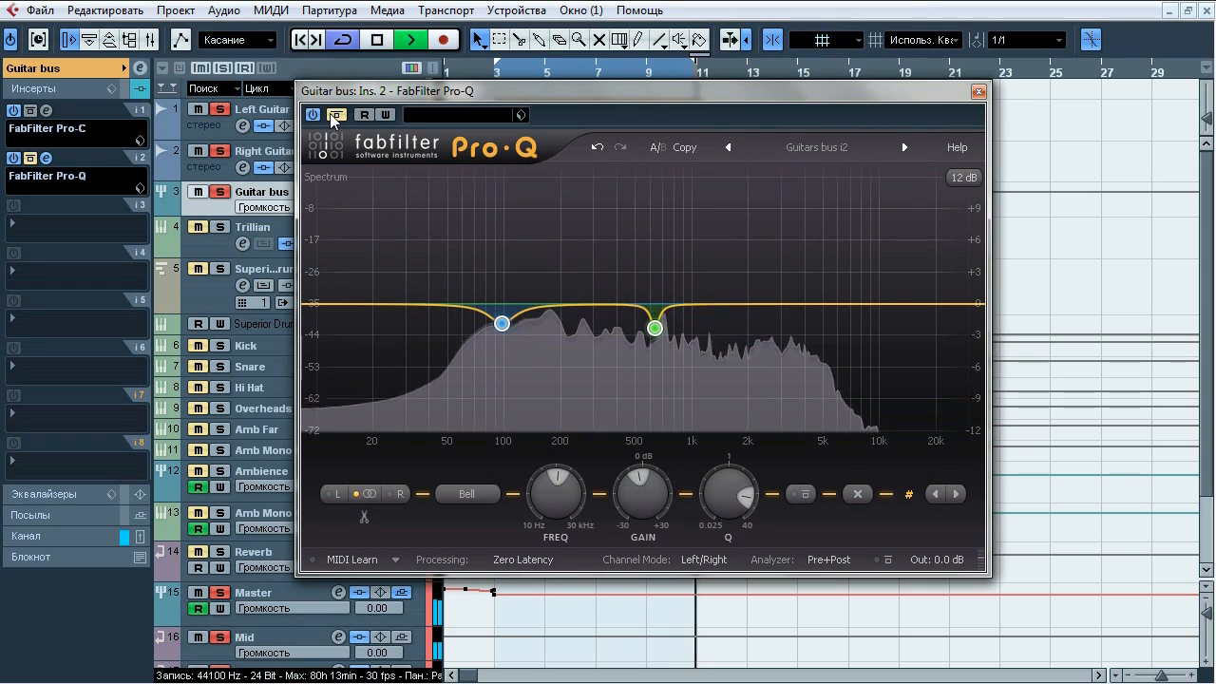
key(space)
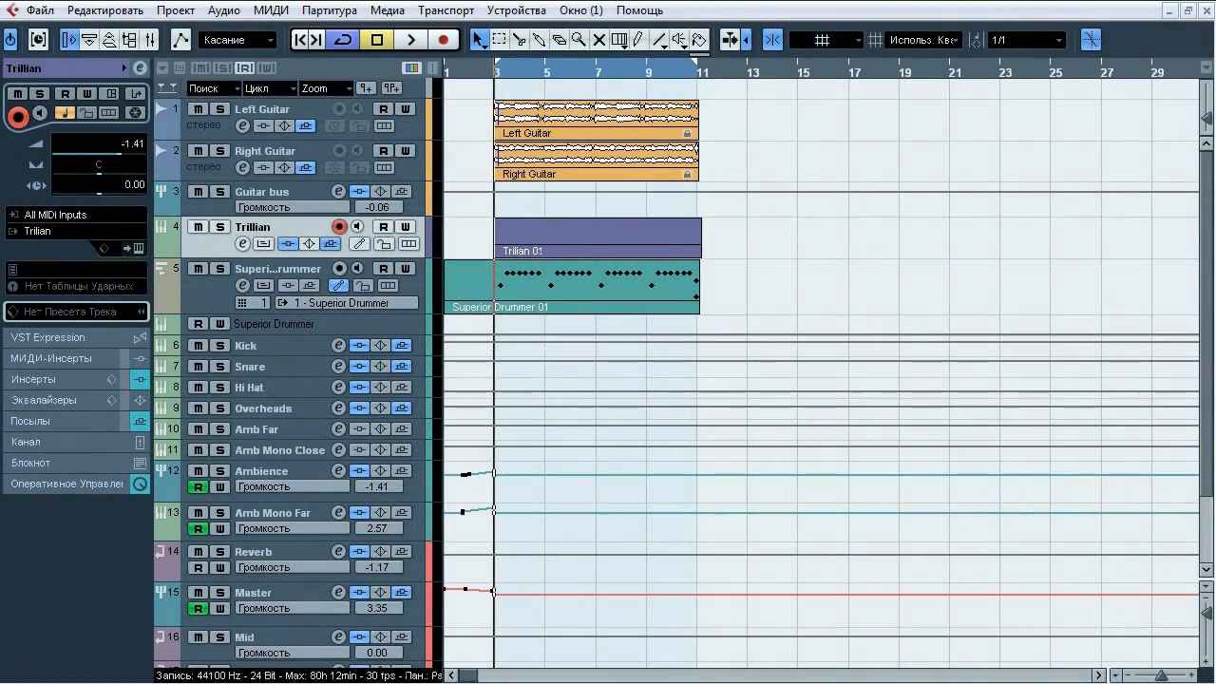
- Play the loop and compare the Trillian bass track soloed with the full mix
key(space)
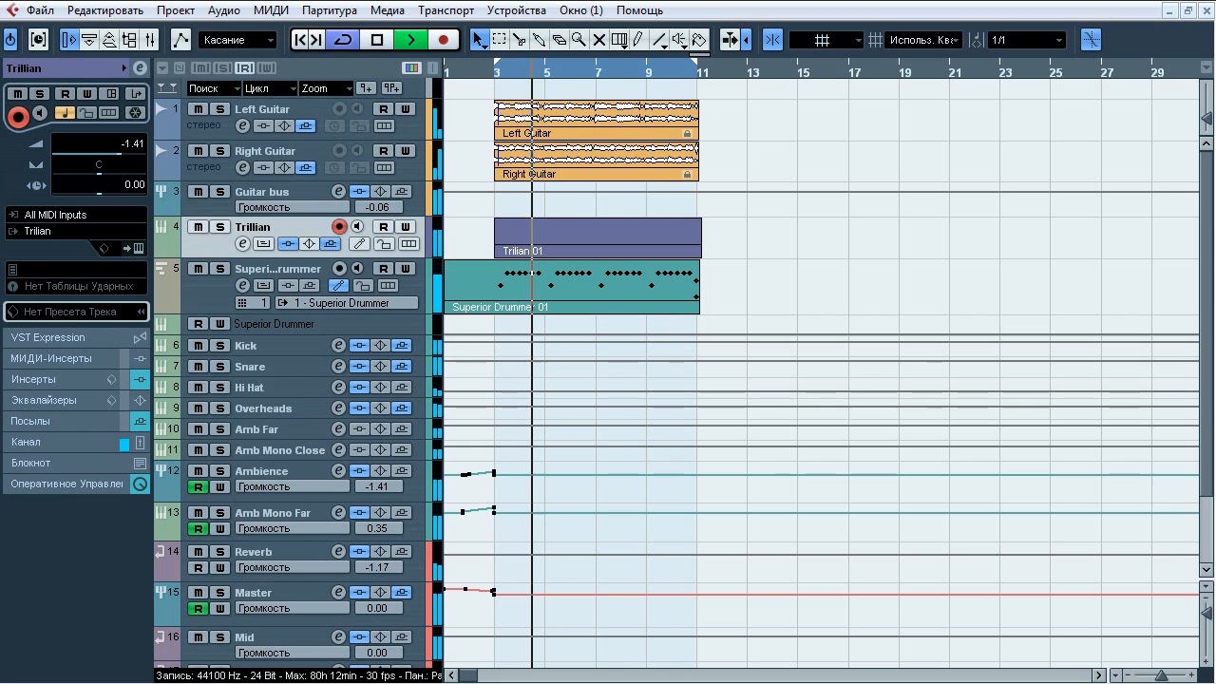
click(219, 227)
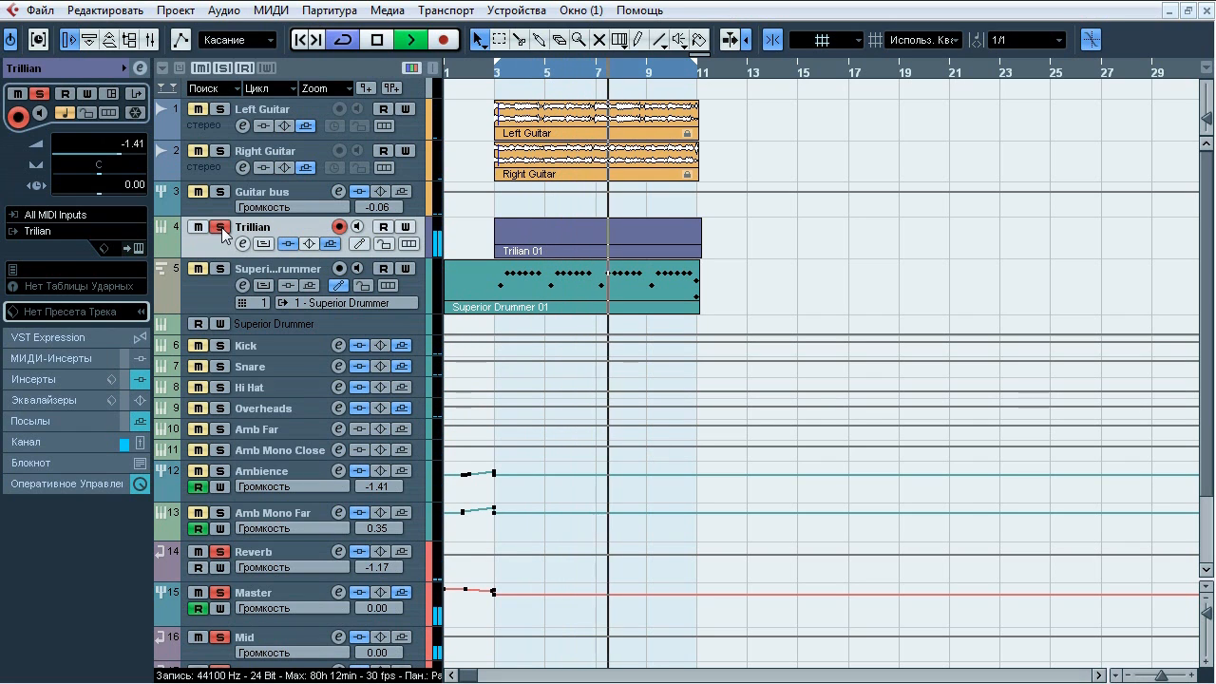
click(221, 227)
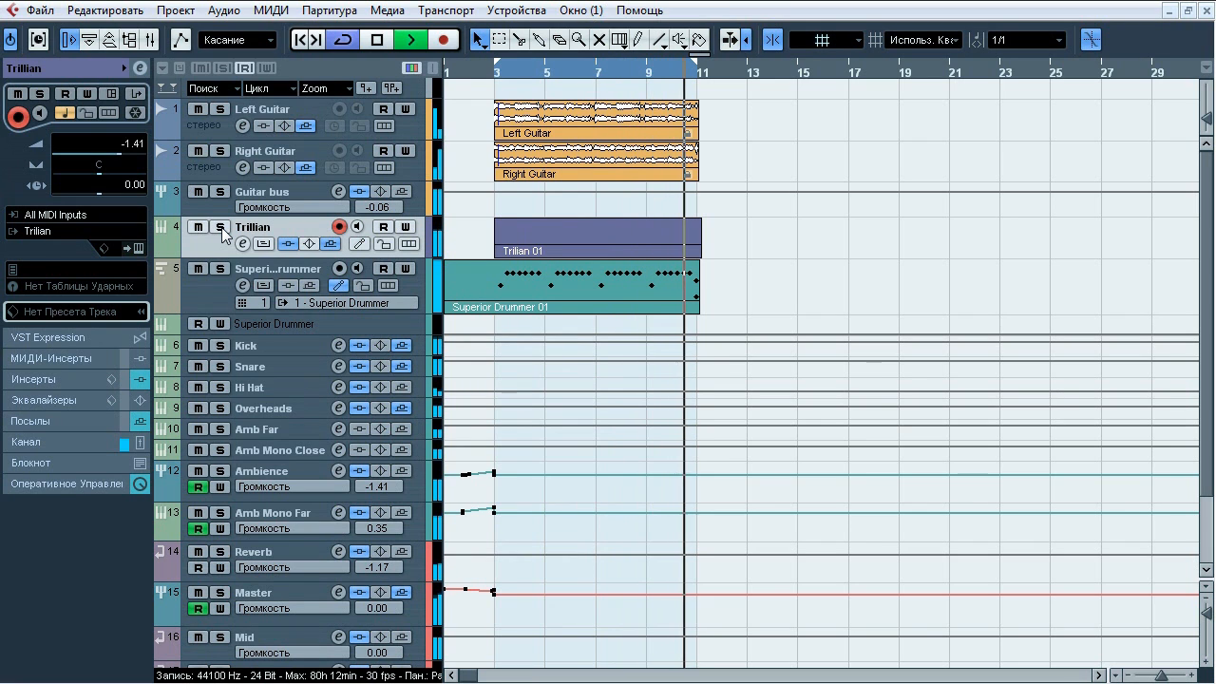
click(221, 227)
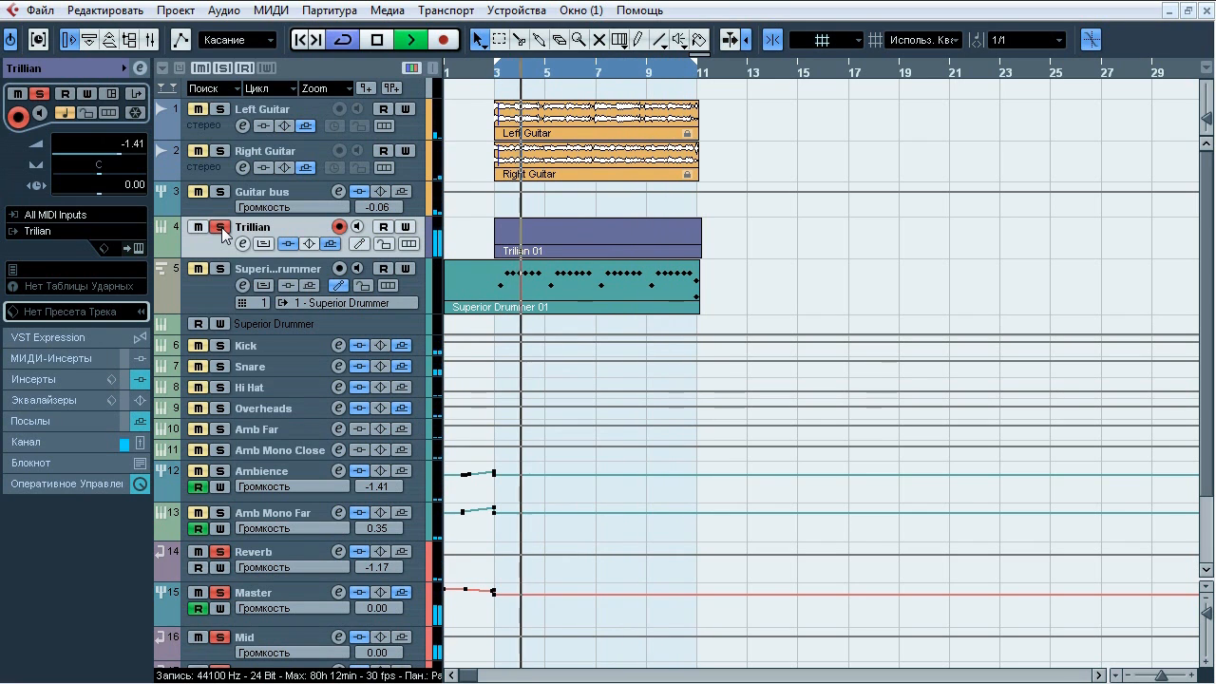
click(222, 227)
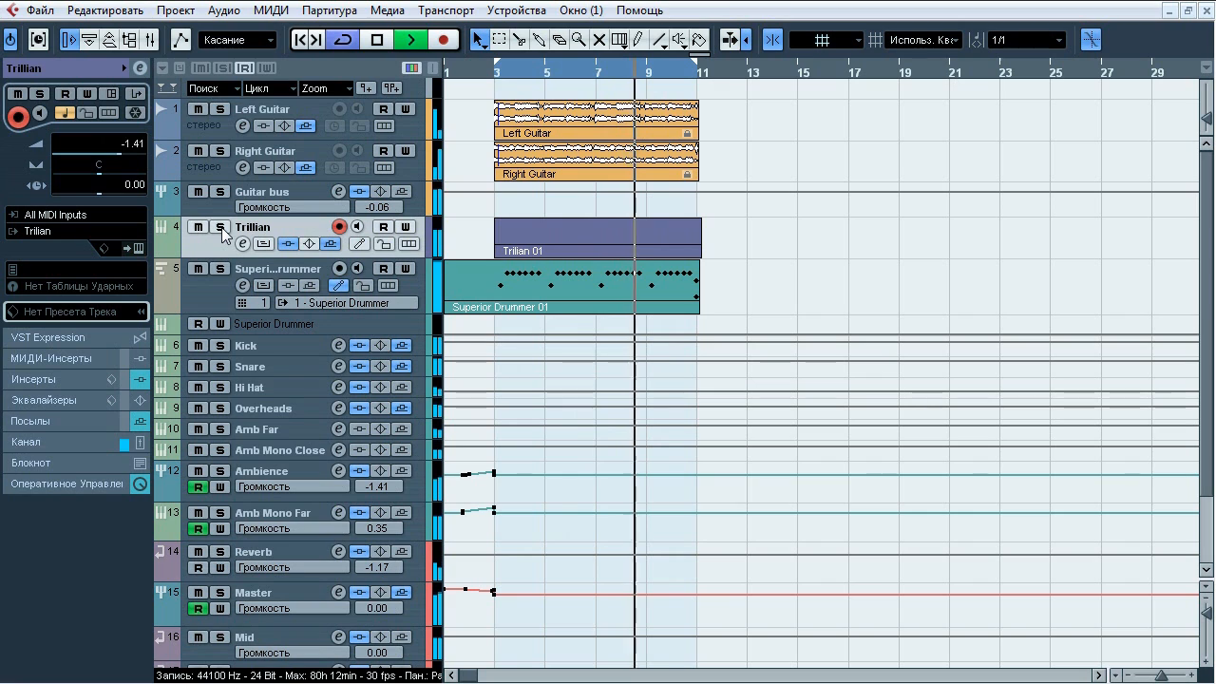
click(221, 227)
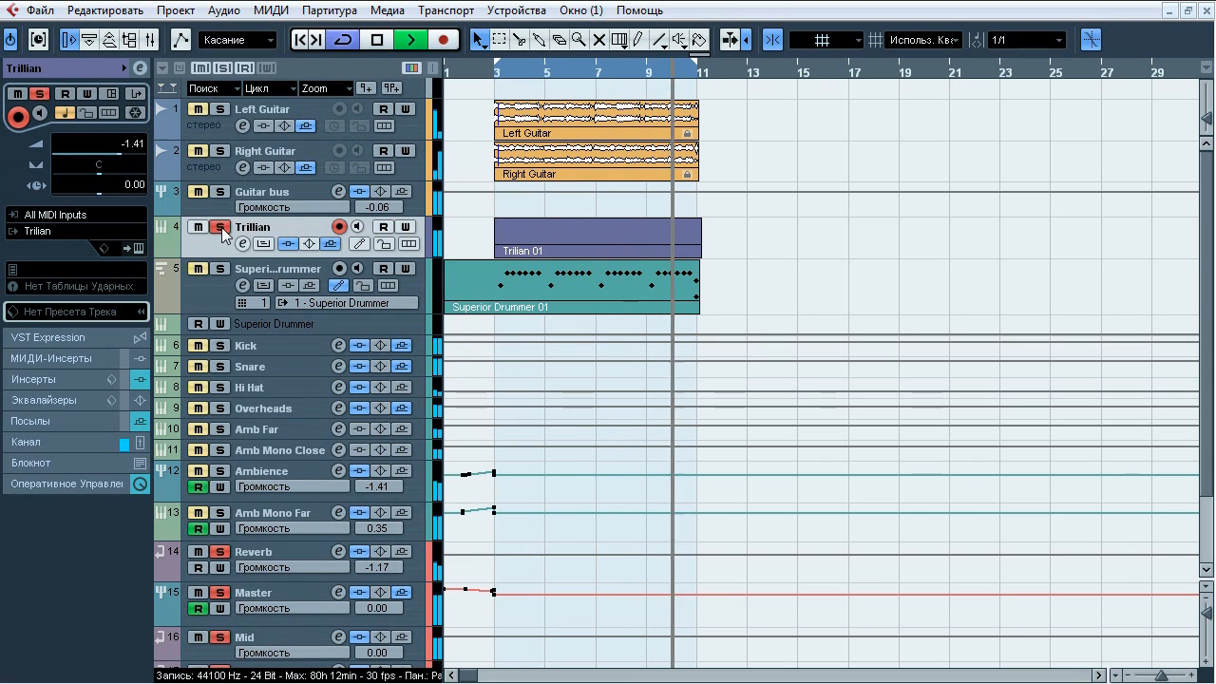
- Stop playback and inspect the Trilian instrument's main page and its Common and A effects racks
key(space)
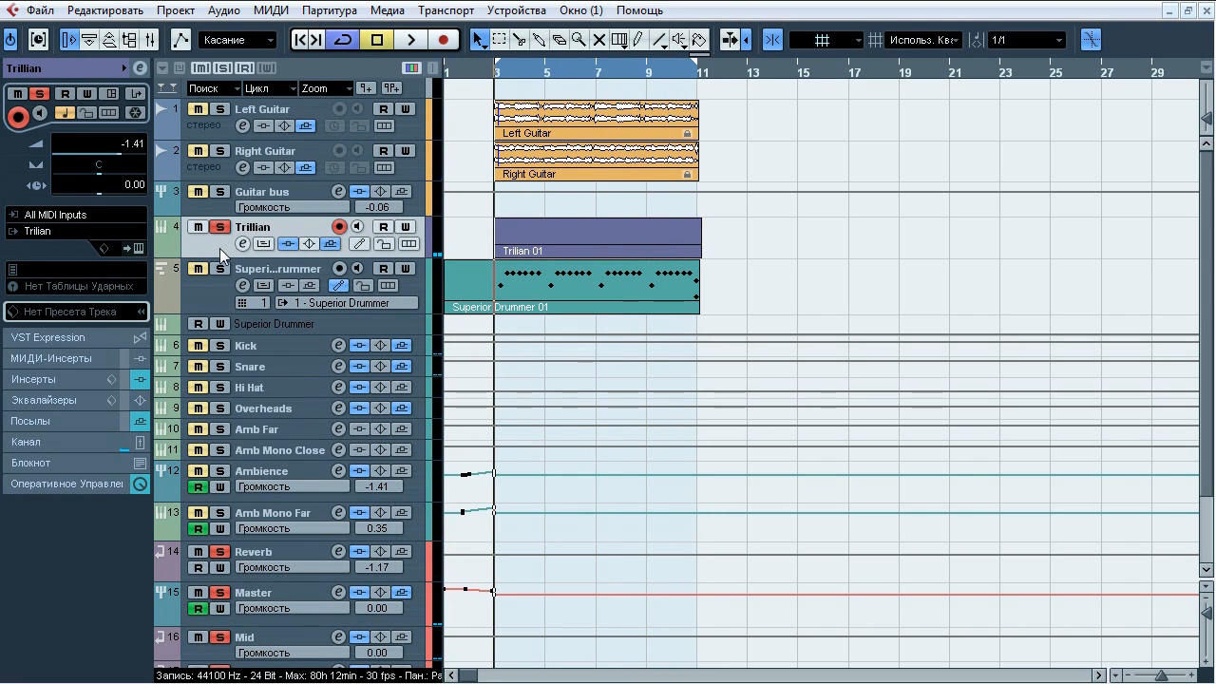
click(138, 248)
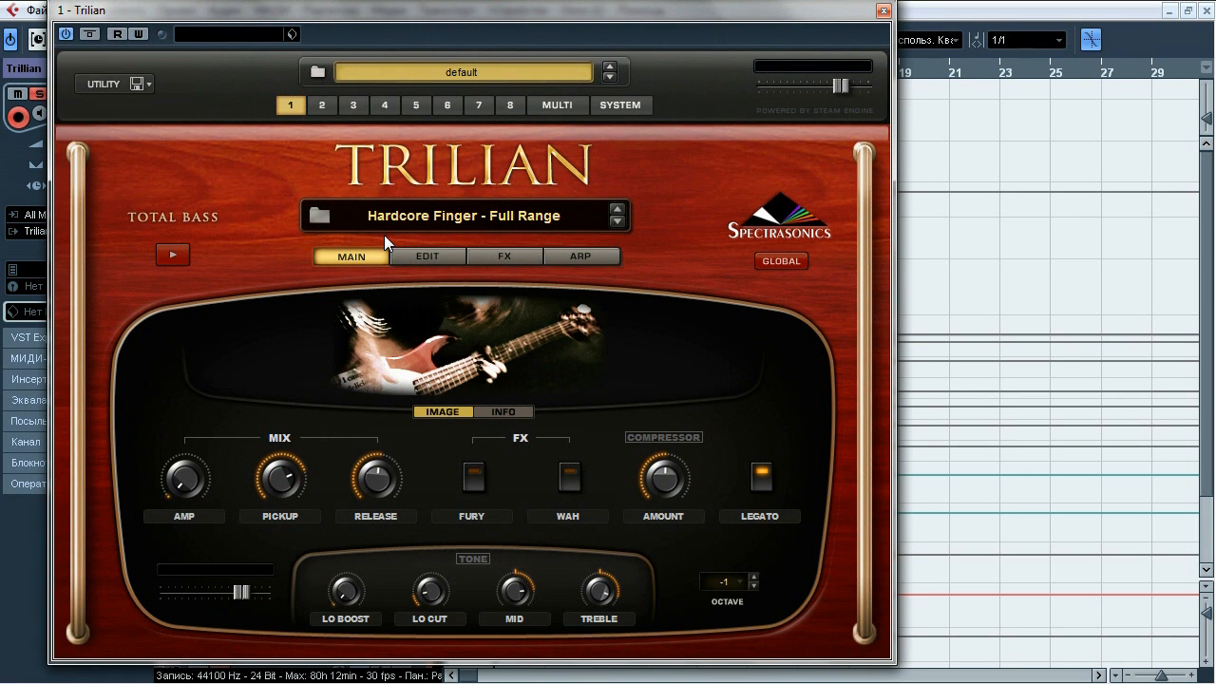
click(504, 254)
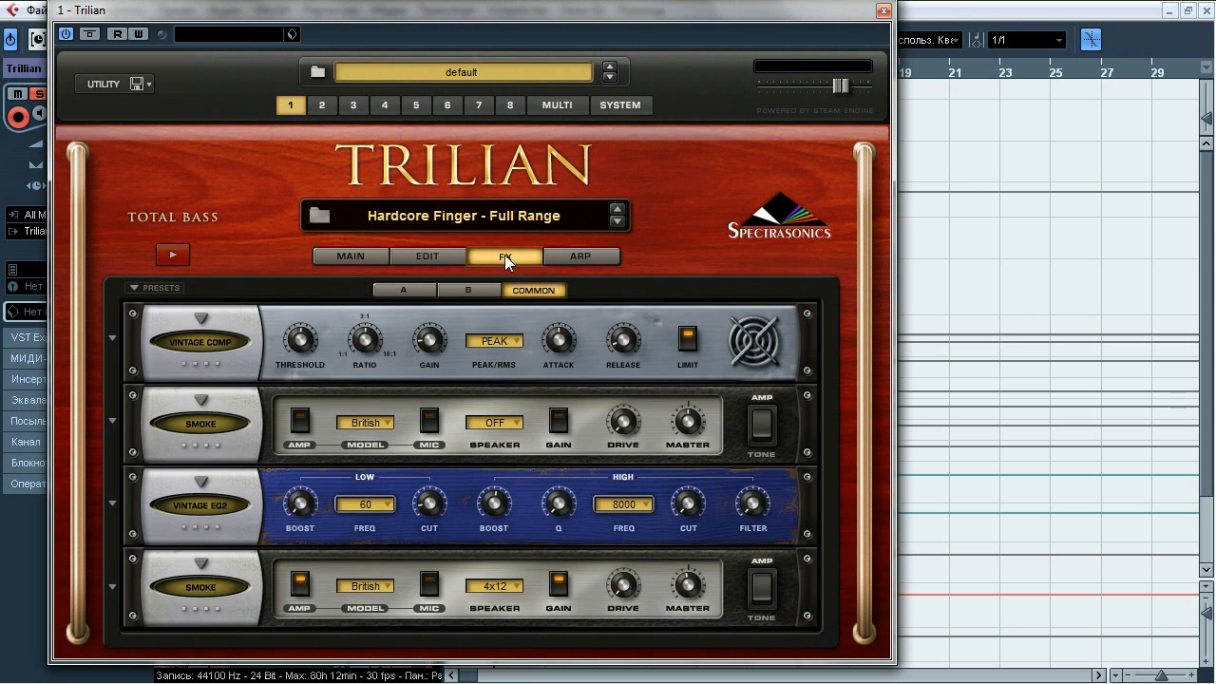
click(417, 289)
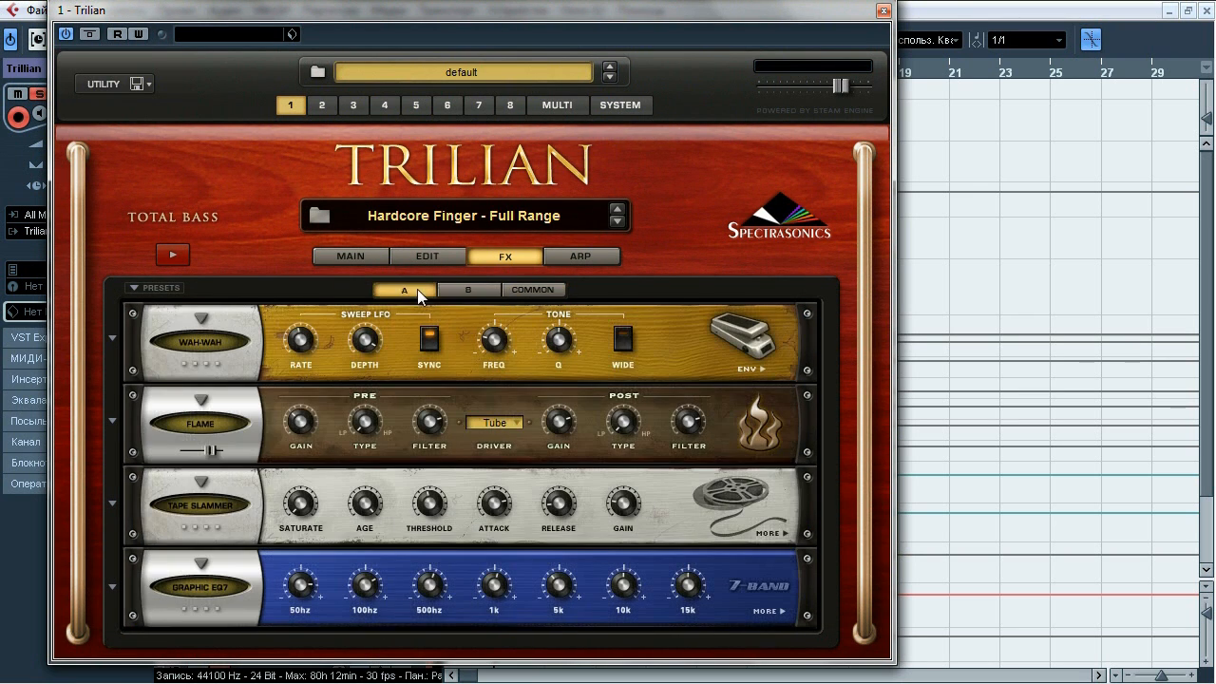
click(361, 257)
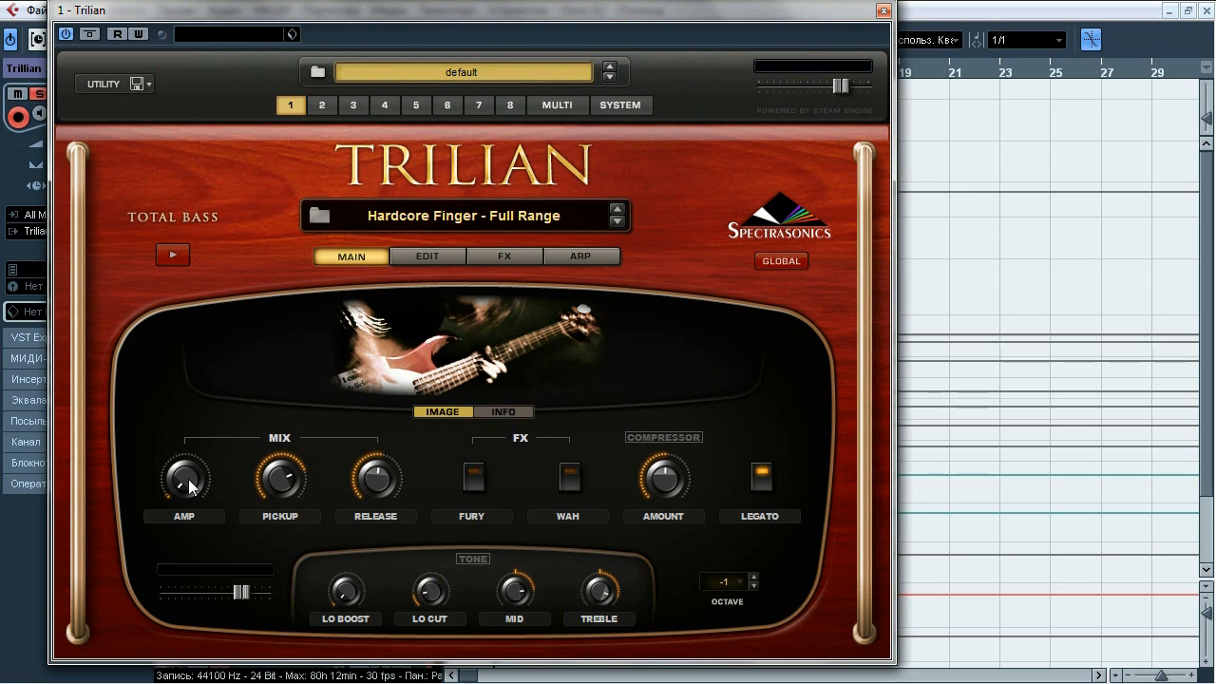
mouse_move(285, 483)
click(883, 11)
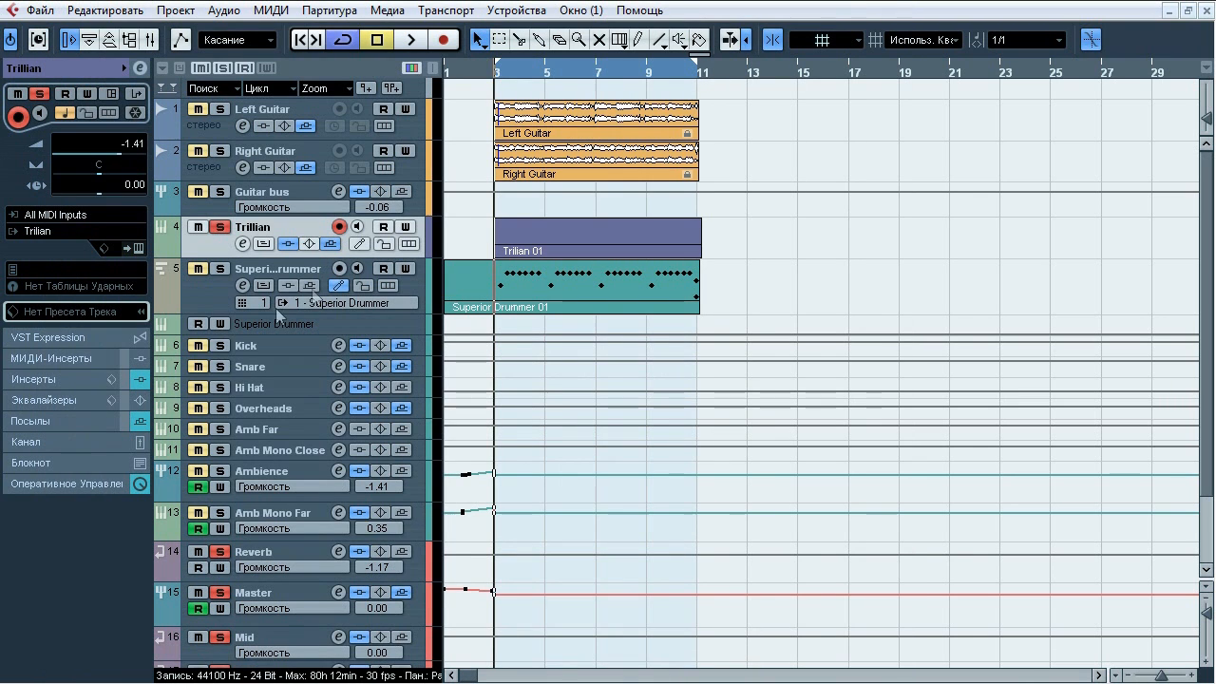
- Compare the looped Trillian bass with its TSE_BOD_v2.0 insert bypassed and active, leave the insert active and stop playback
click(54, 379)
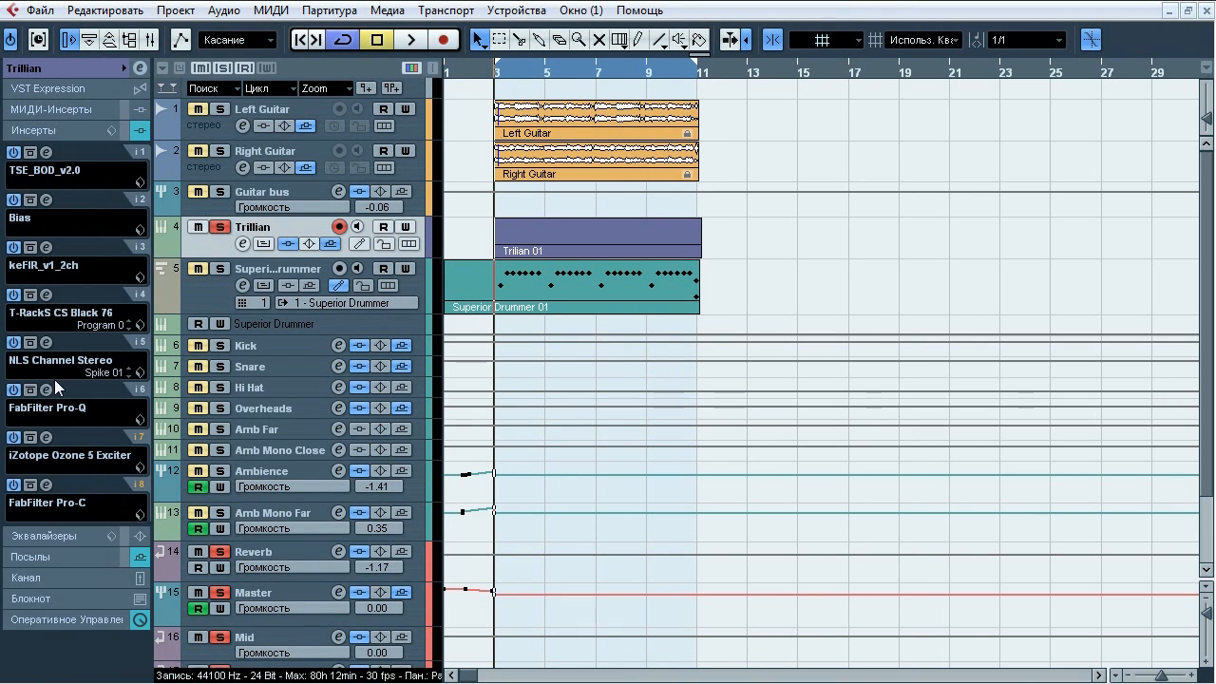
click(46, 153)
drag(714, 100, 626, 152)
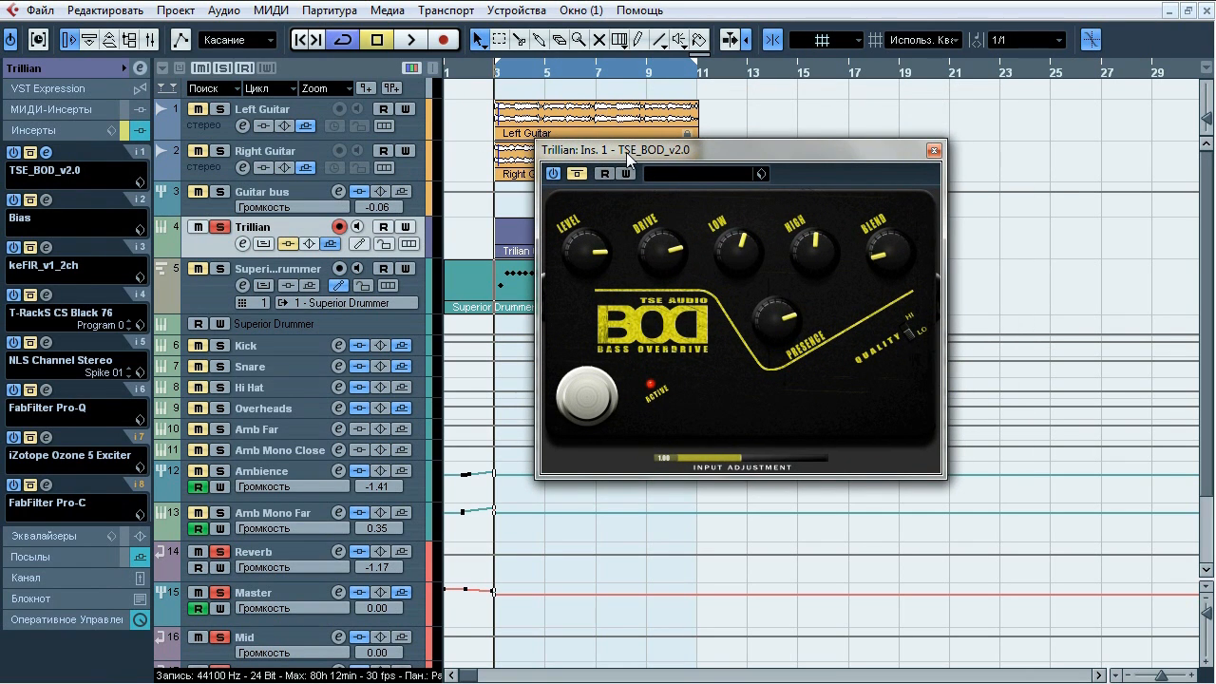
key(space)
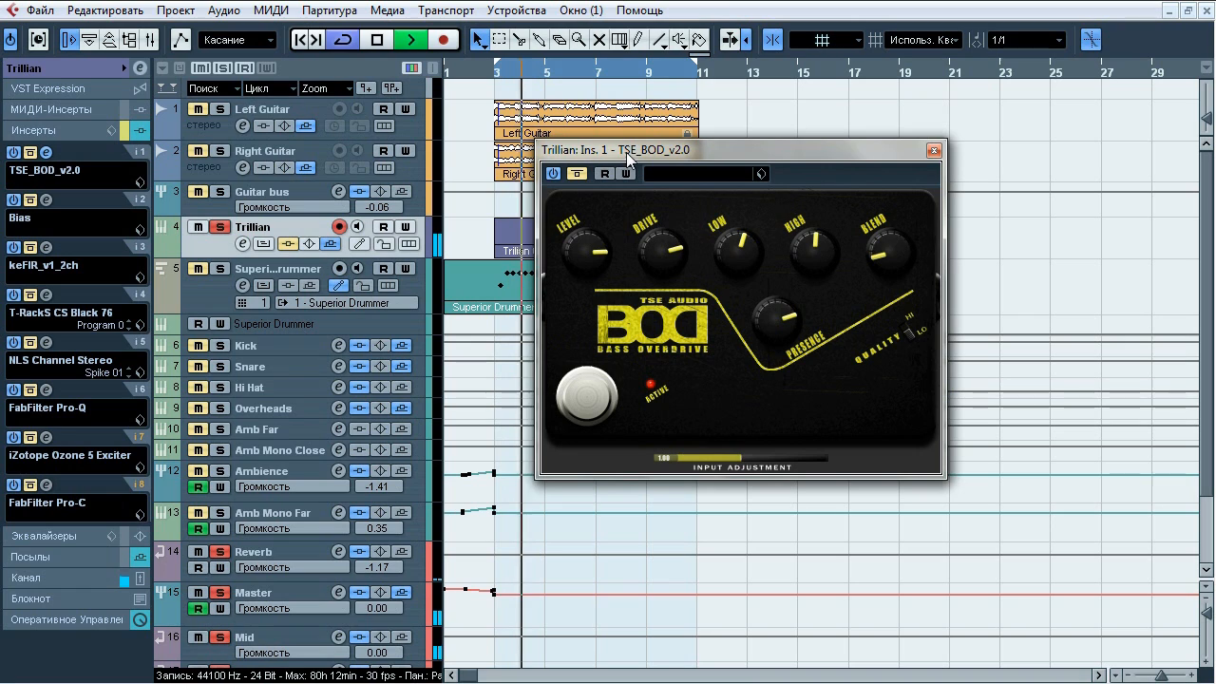
click(582, 174)
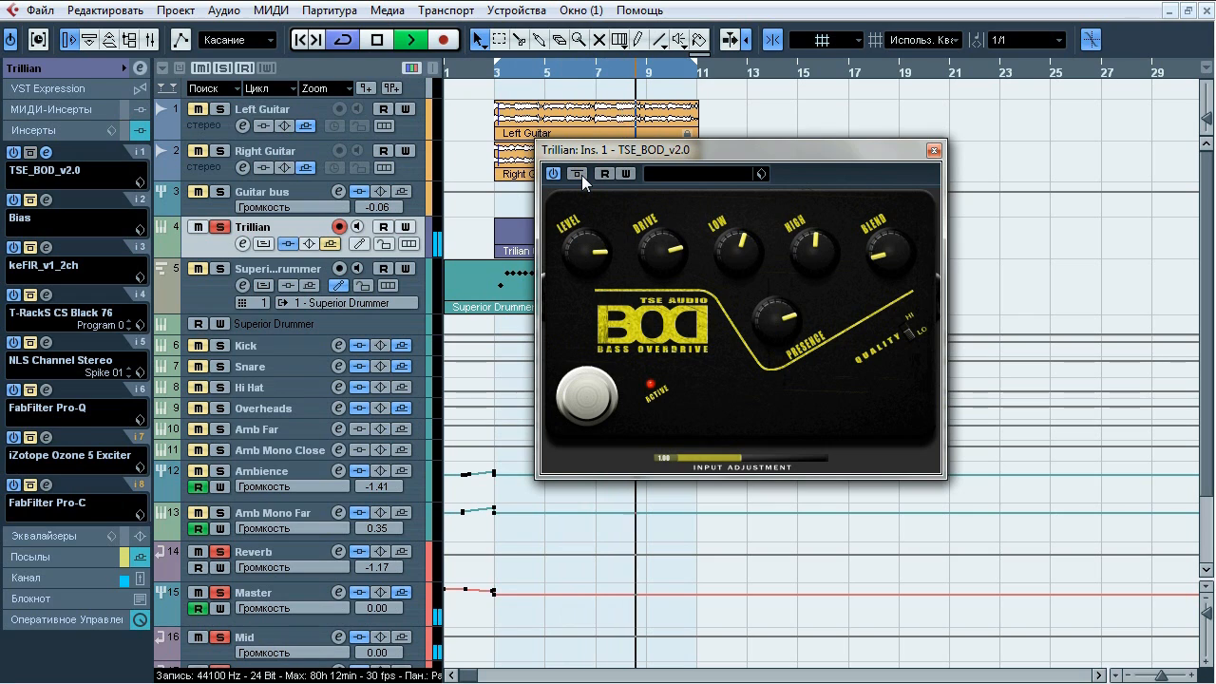
click(577, 174)
click(576, 174)
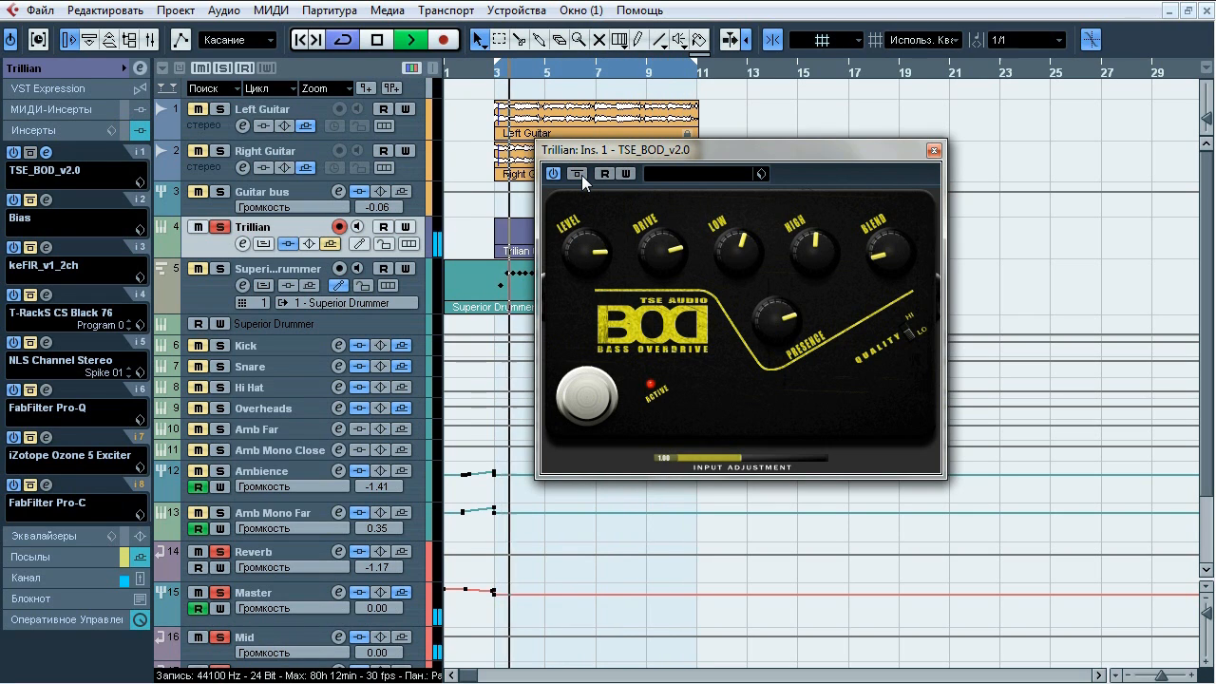
key(space)
click(934, 150)
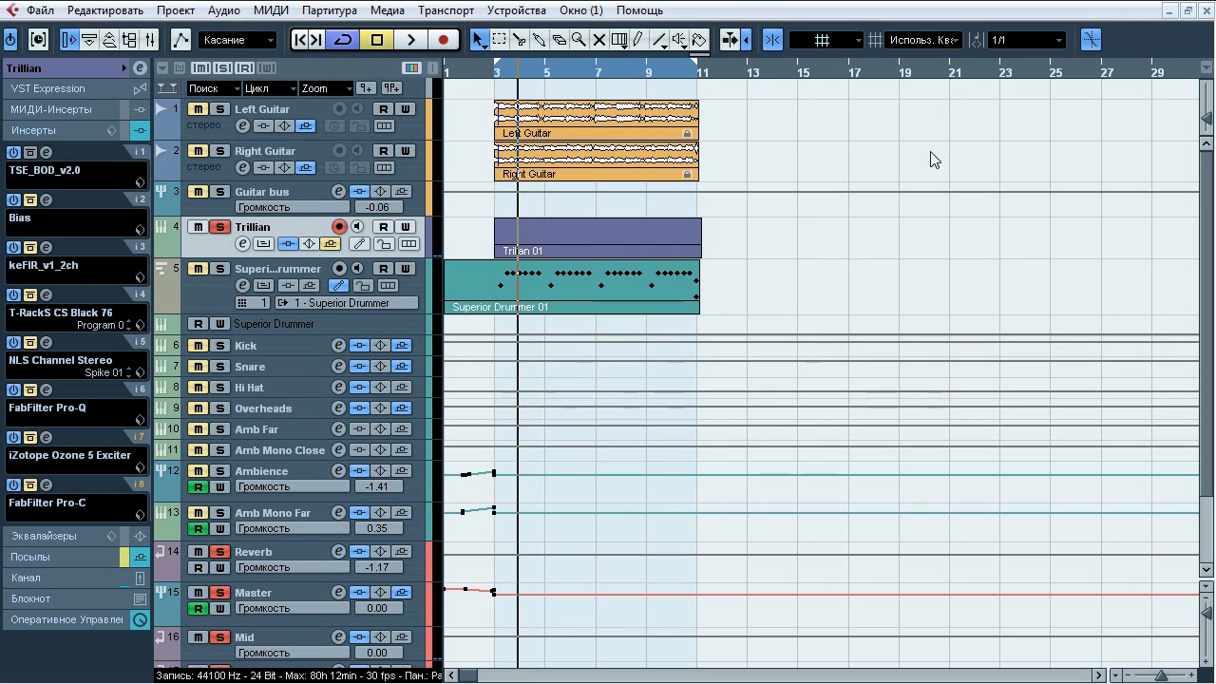
- Take the Trillian track's Bias insert out of bypass
click(49, 202)
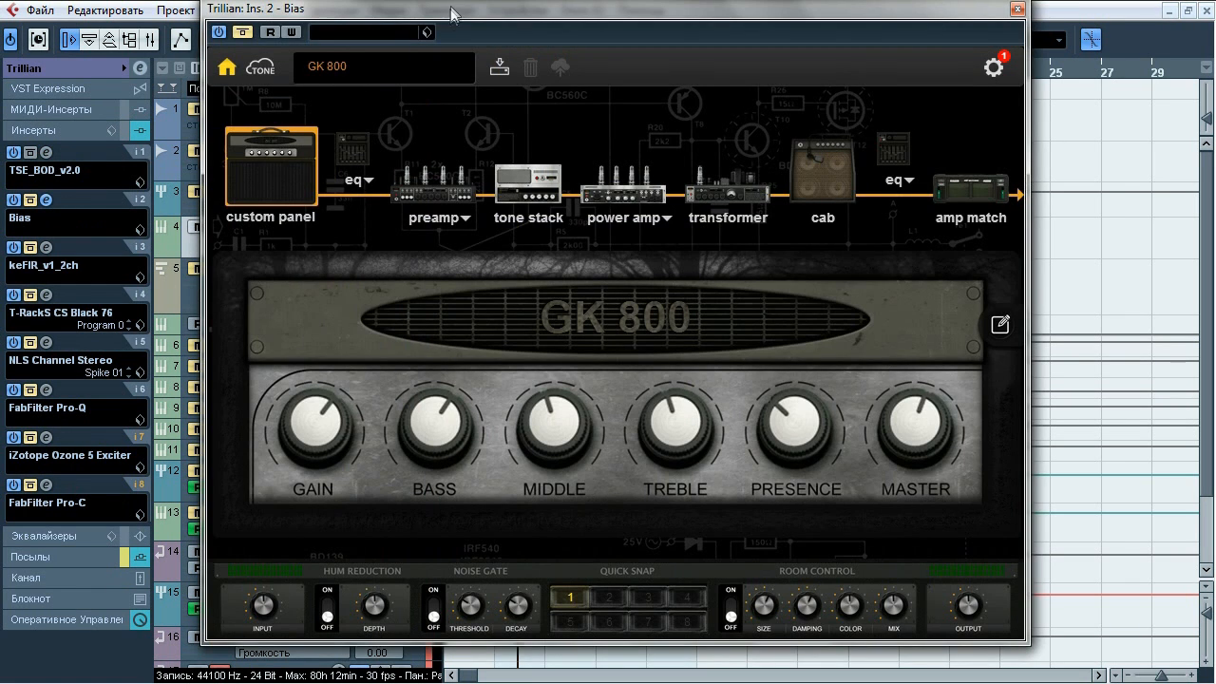
drag(453, 14, 442, 31)
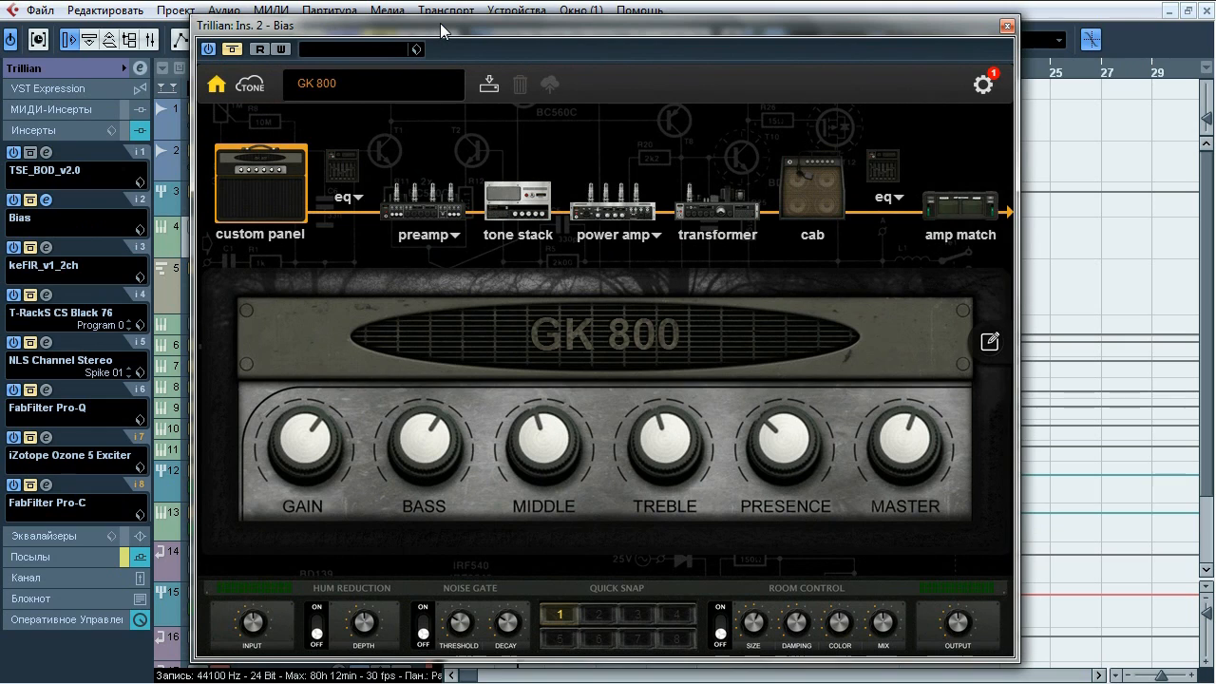
click(236, 53)
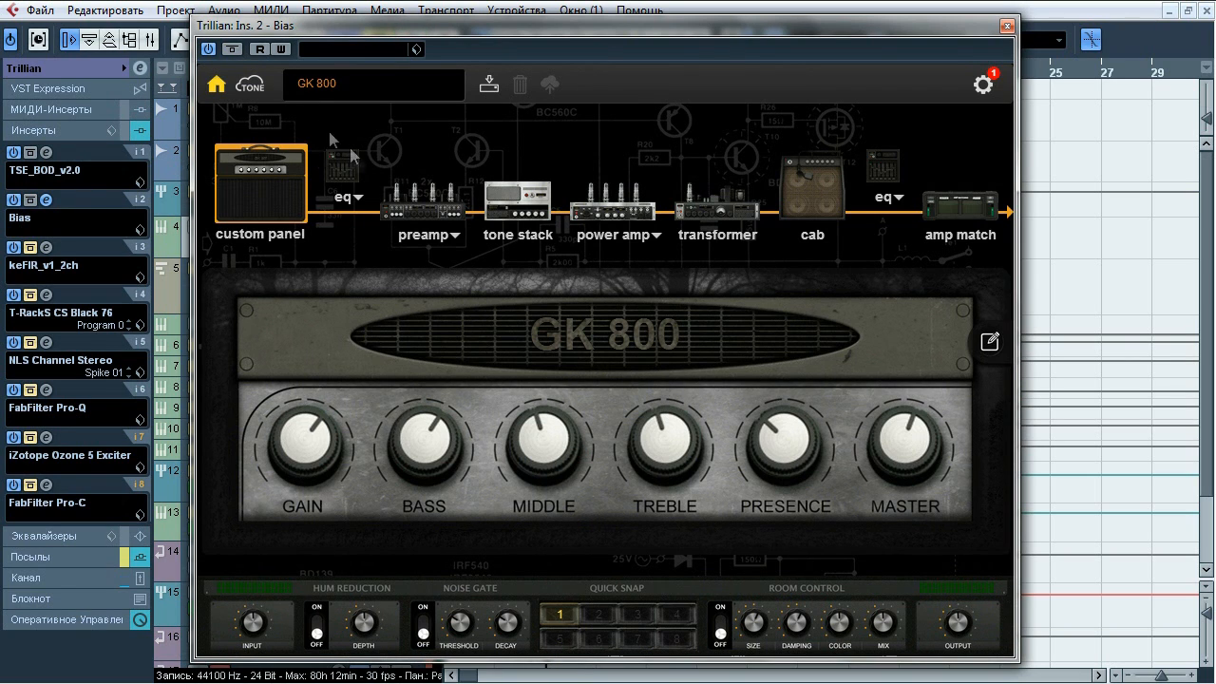
- Examine the GK 800 amp's preamp, tone stack, power amp, transformer and cab modules in Bias, including the preamp and power amp model lists
click(422, 204)
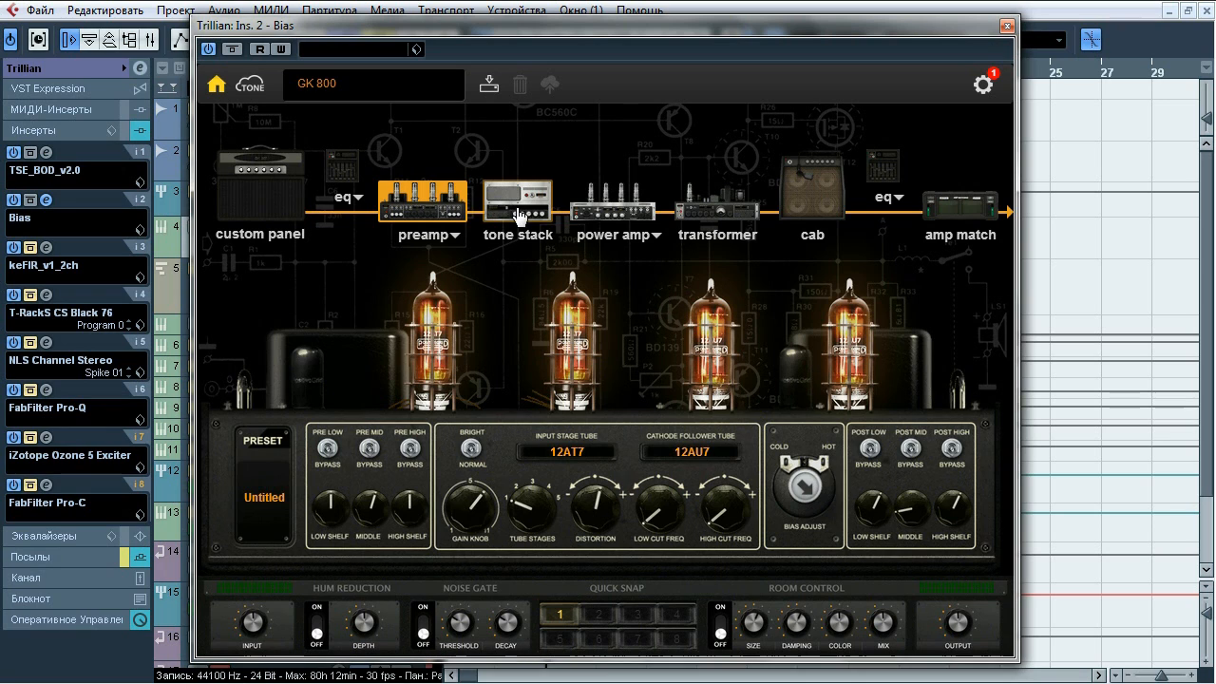
click(519, 214)
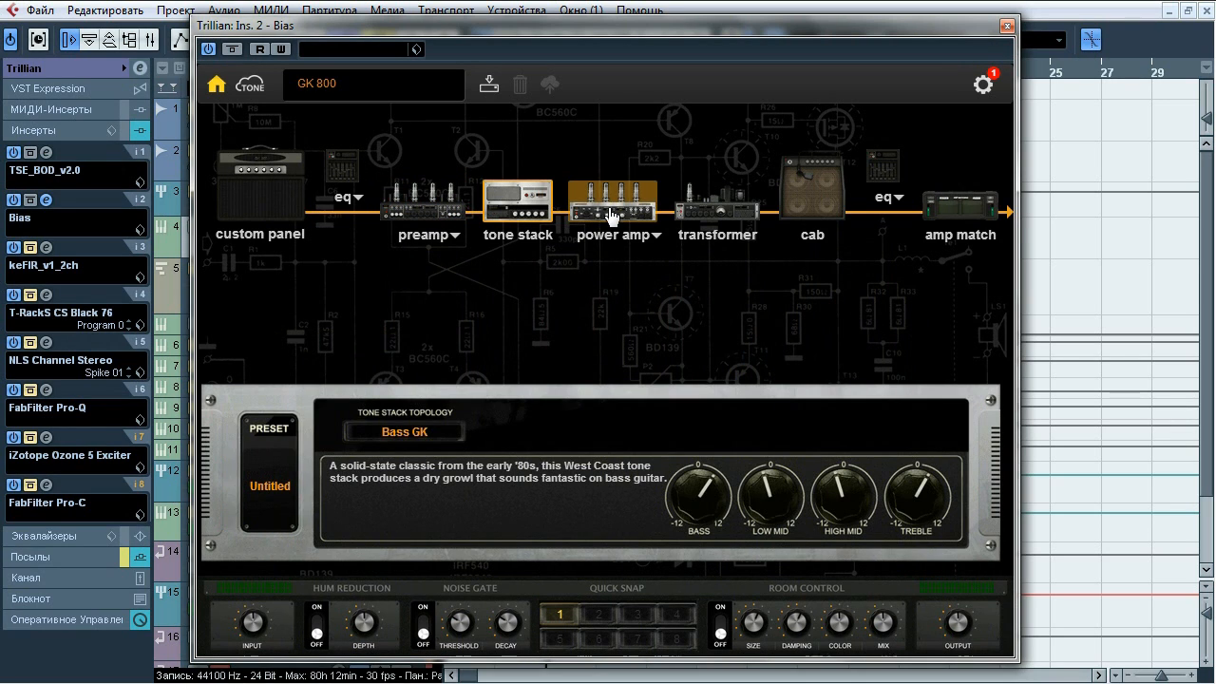
click(611, 216)
click(656, 234)
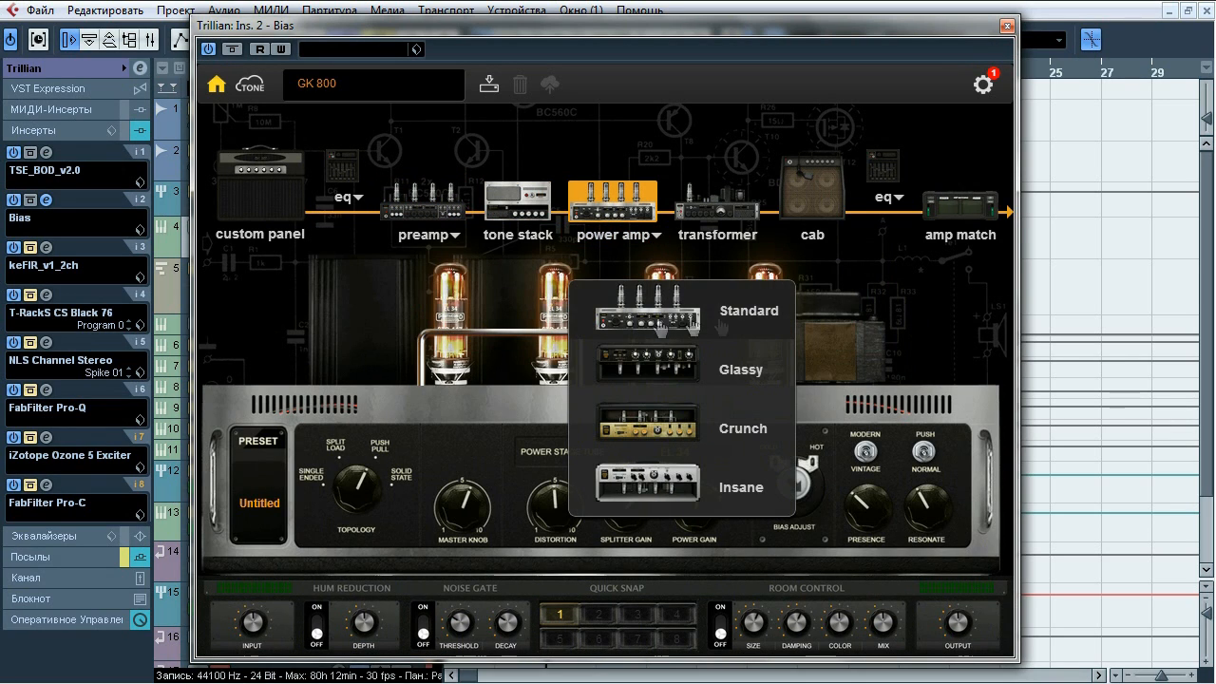
click(451, 234)
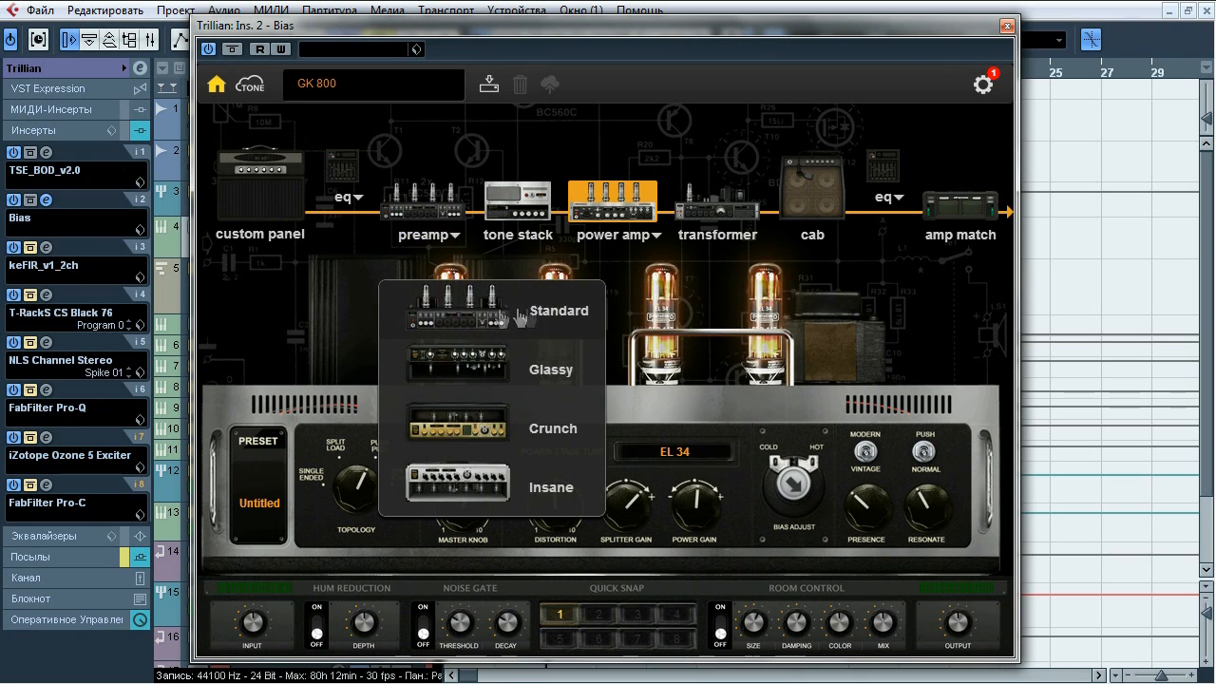
click(718, 206)
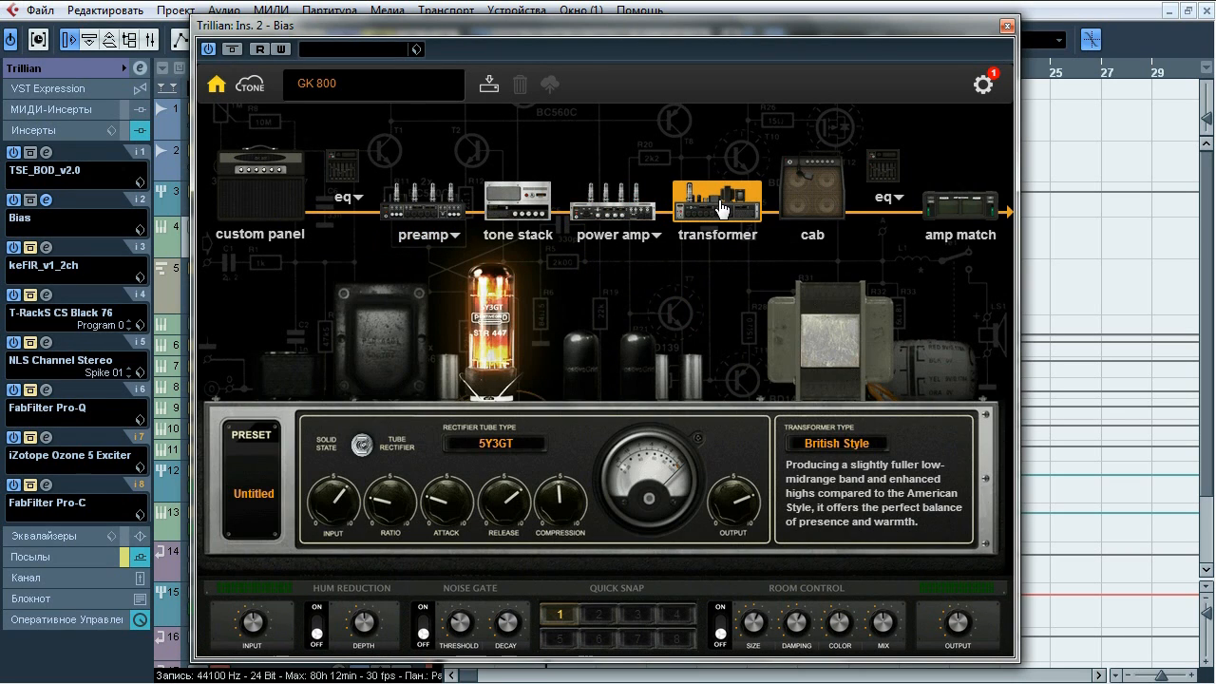
click(813, 200)
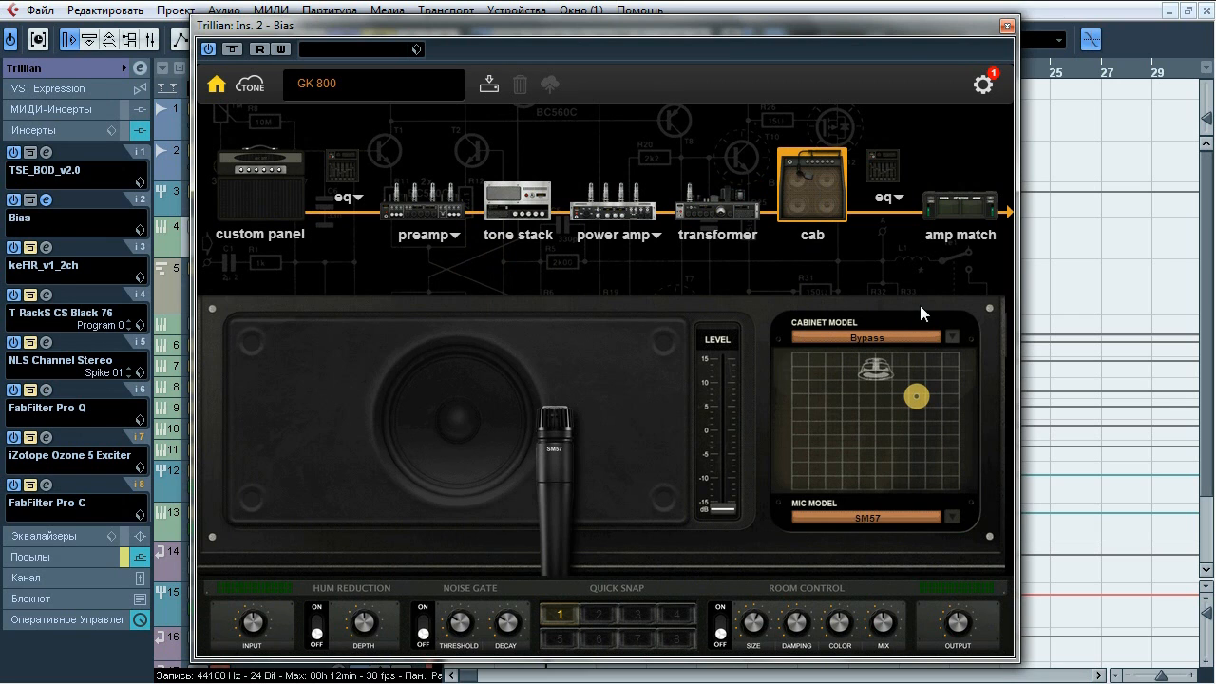
click(1008, 25)
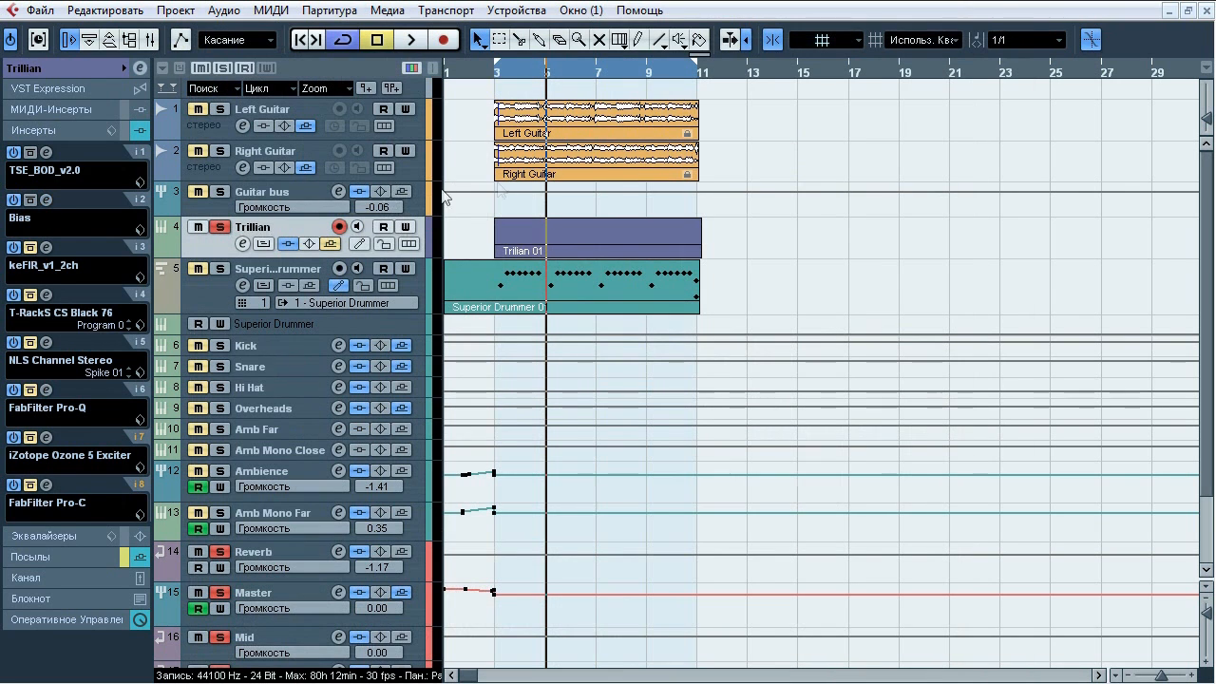
- Compare the looped Trillian bass with its keFIR_v1_2ch insert bypassed and active, leave the insert active and stop playback
click(47, 247)
drag(599, 118, 595, 139)
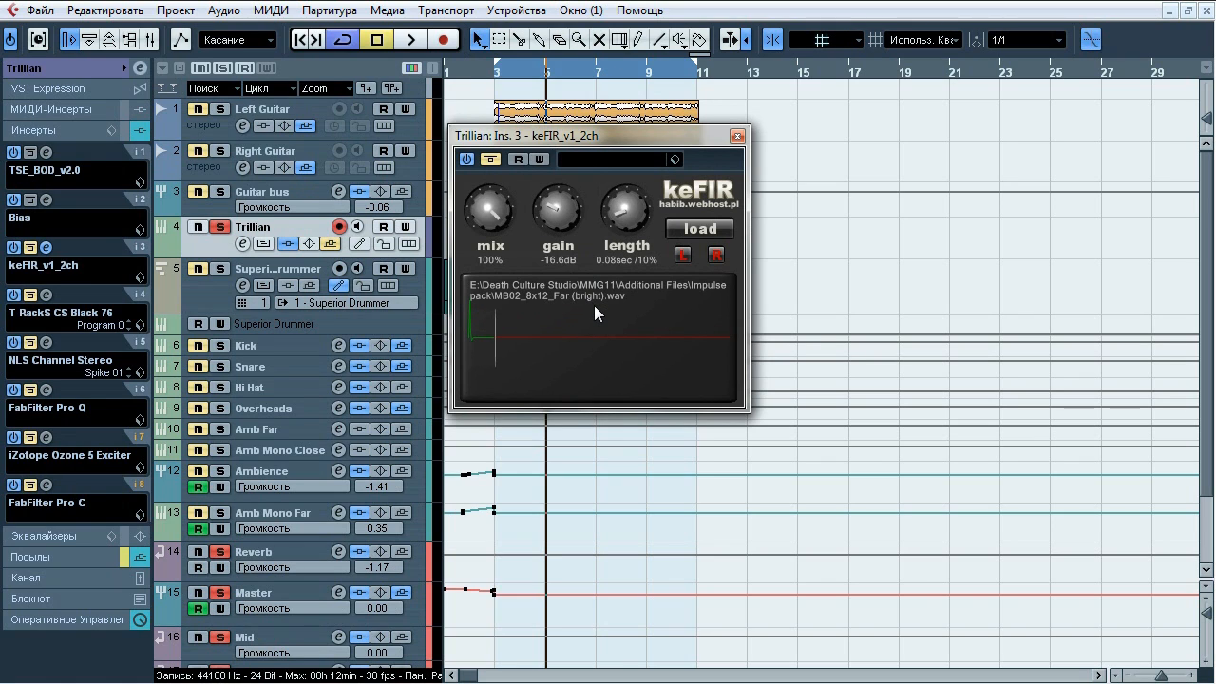
key(space)
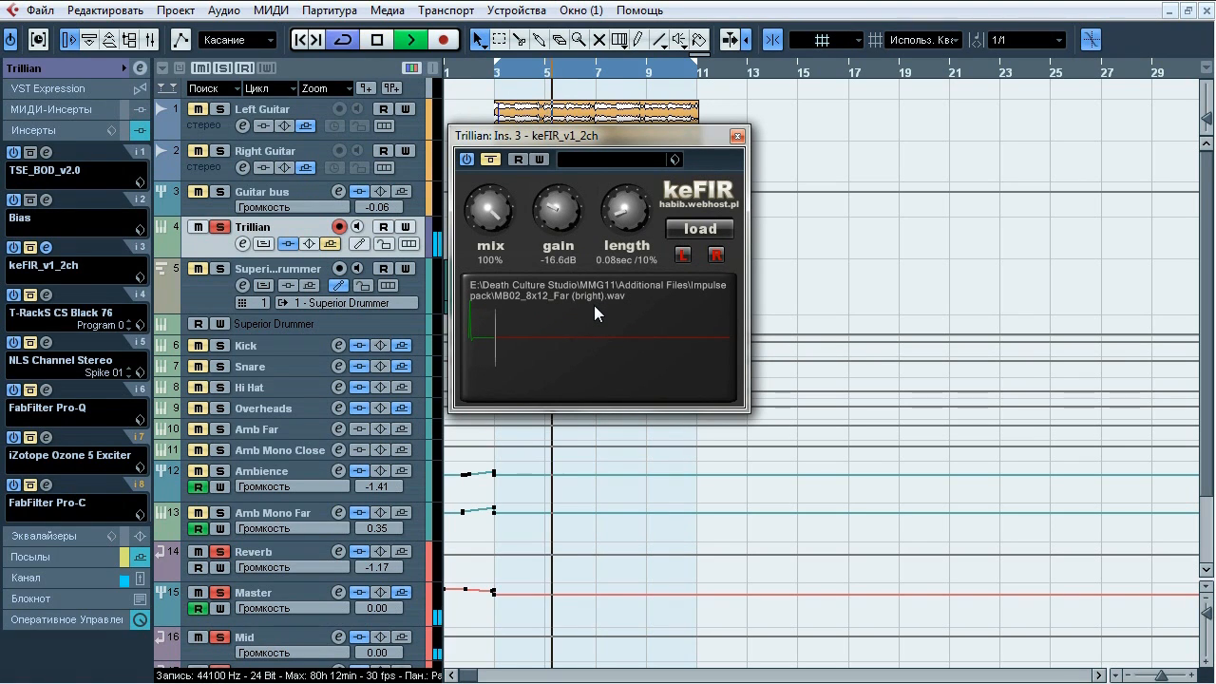
click(490, 159)
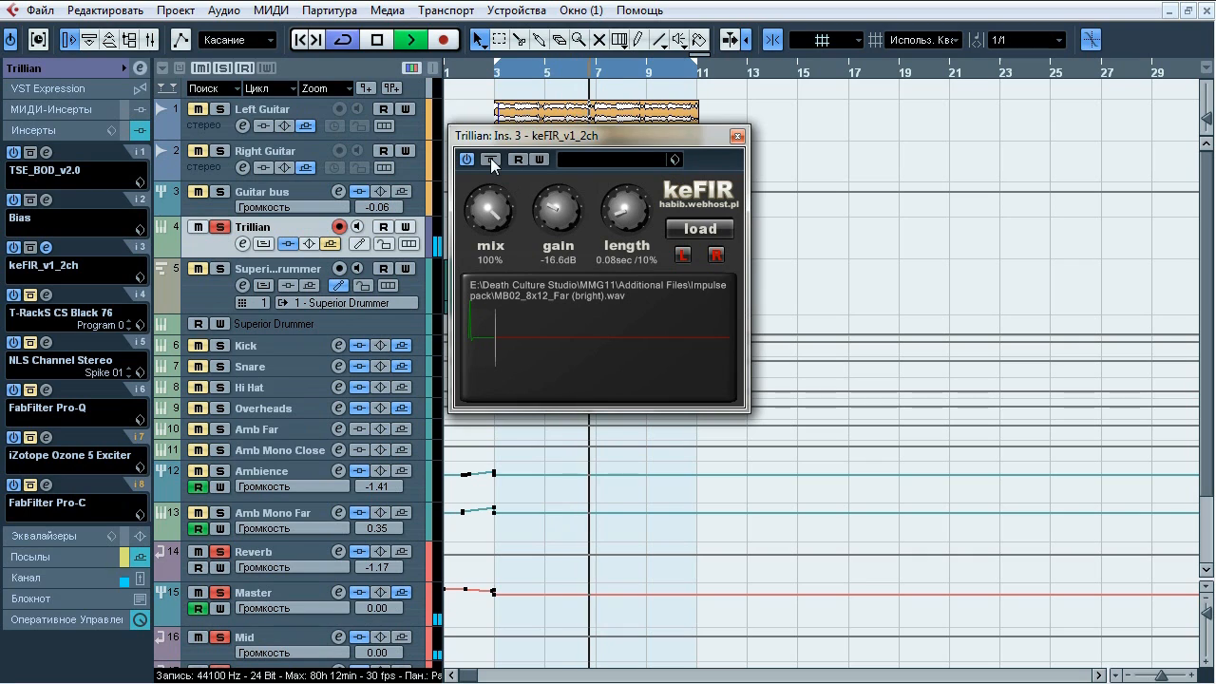
click(490, 158)
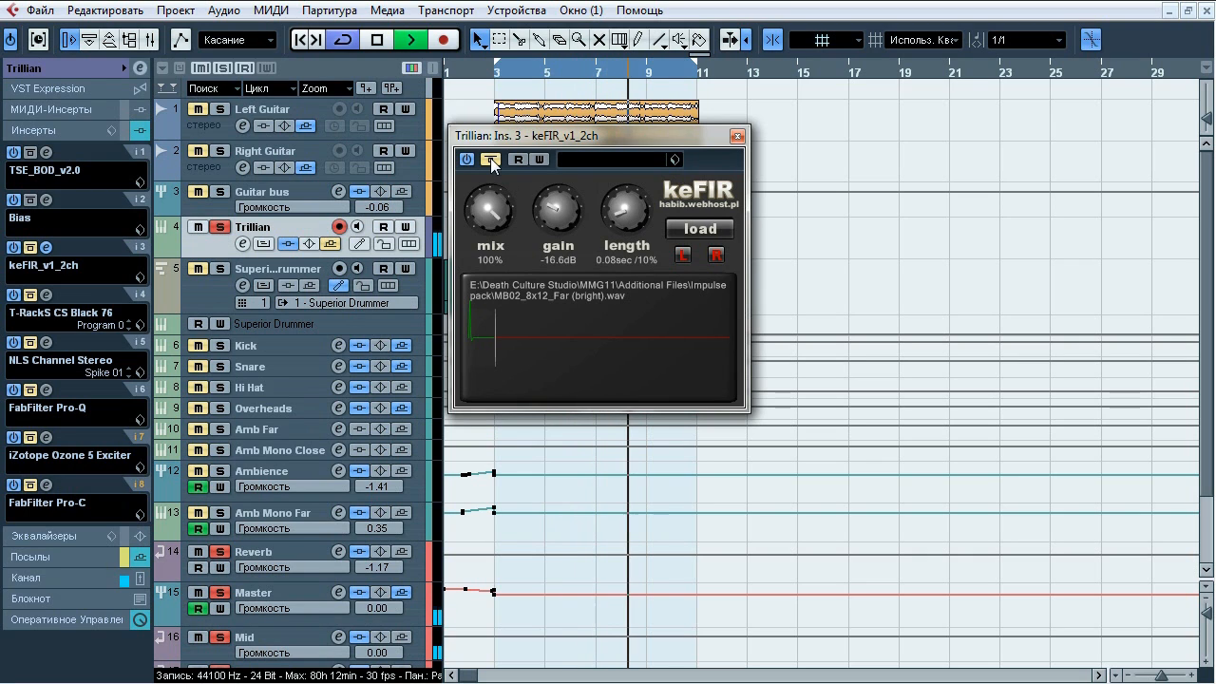
click(490, 159)
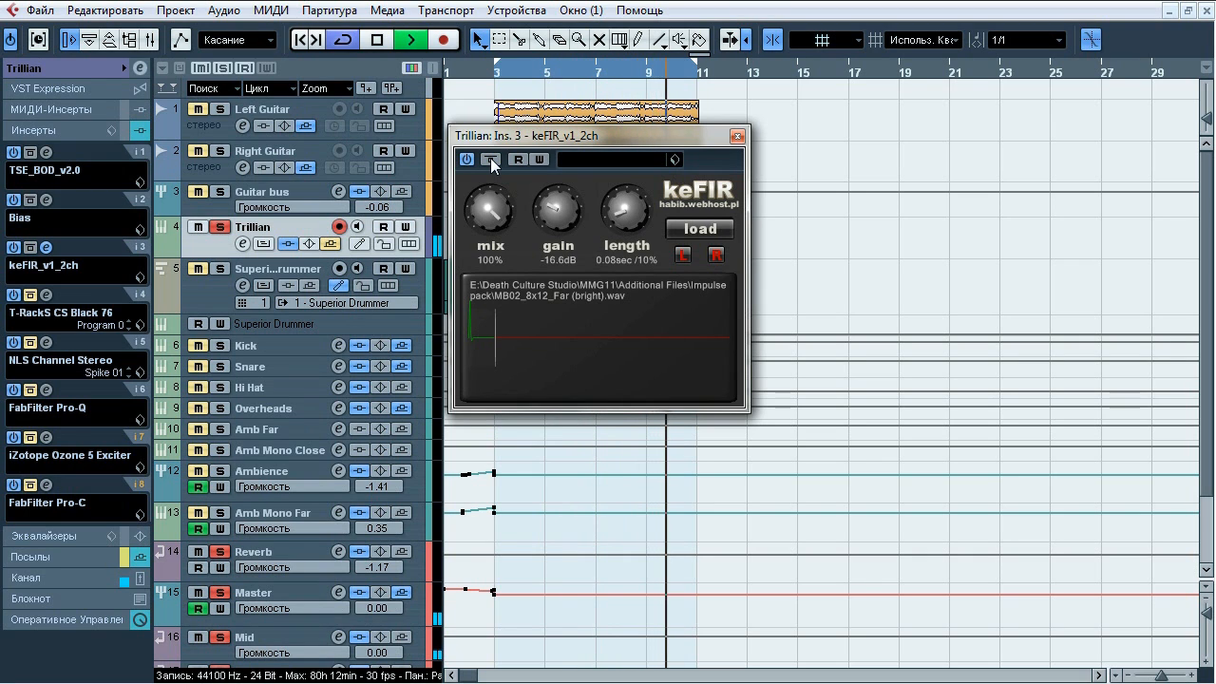
click(490, 159)
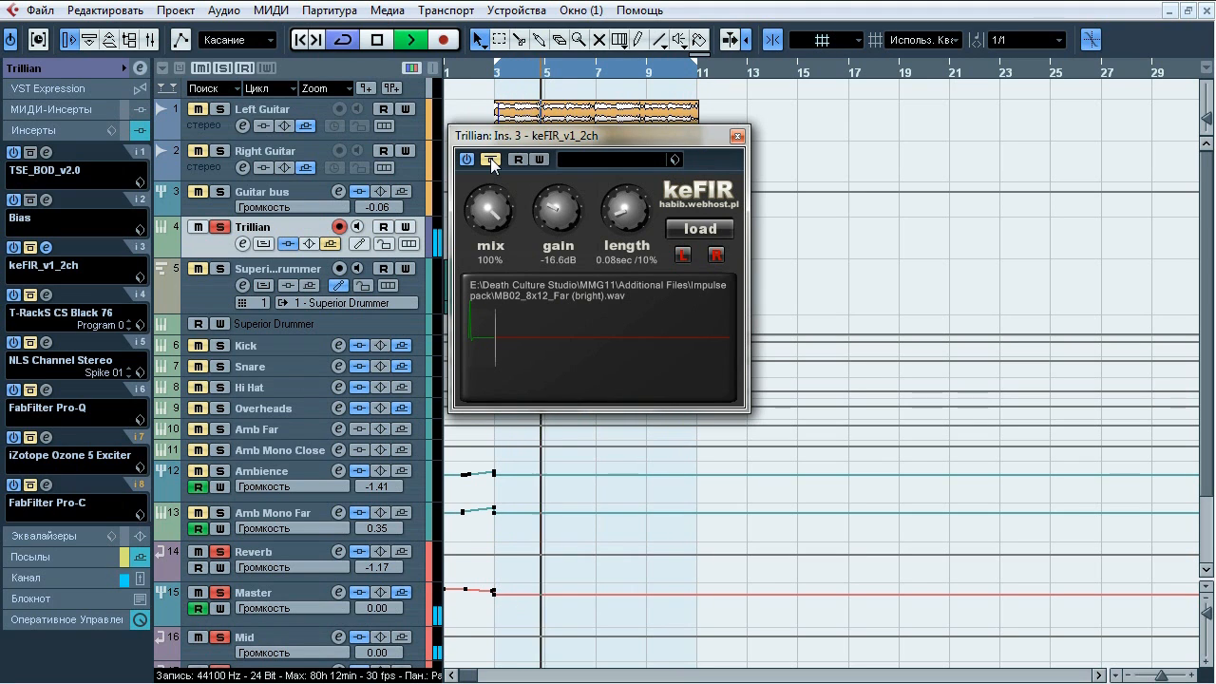
click(490, 157)
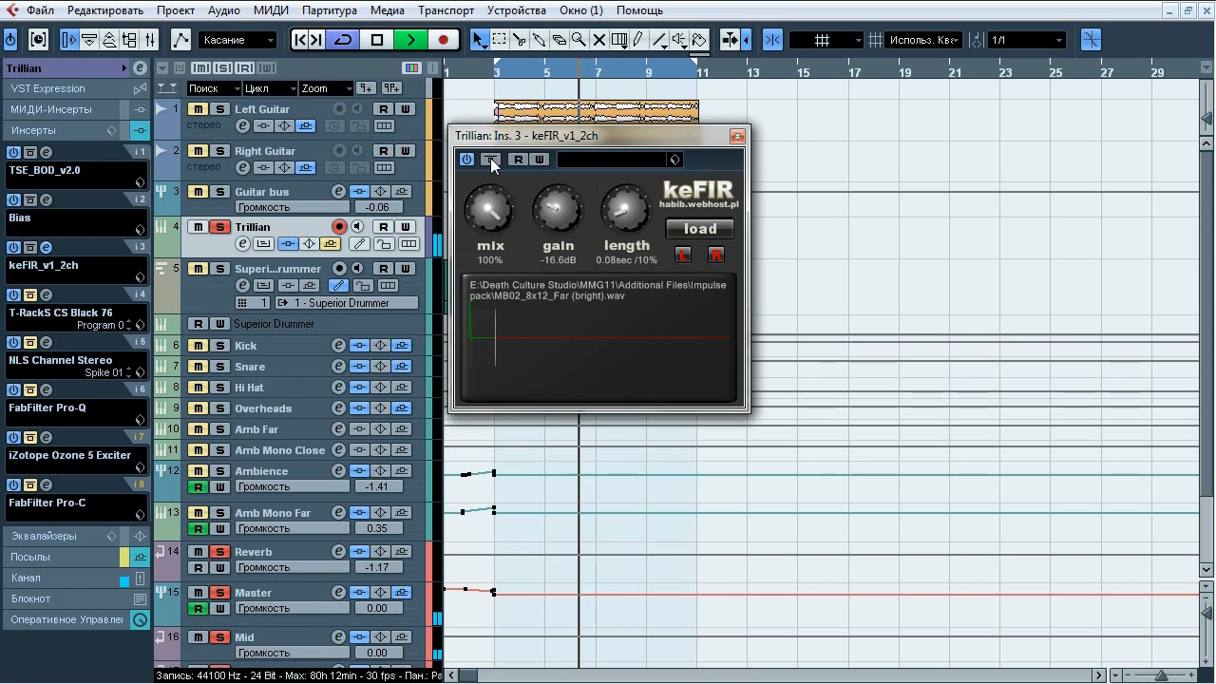
key(space)
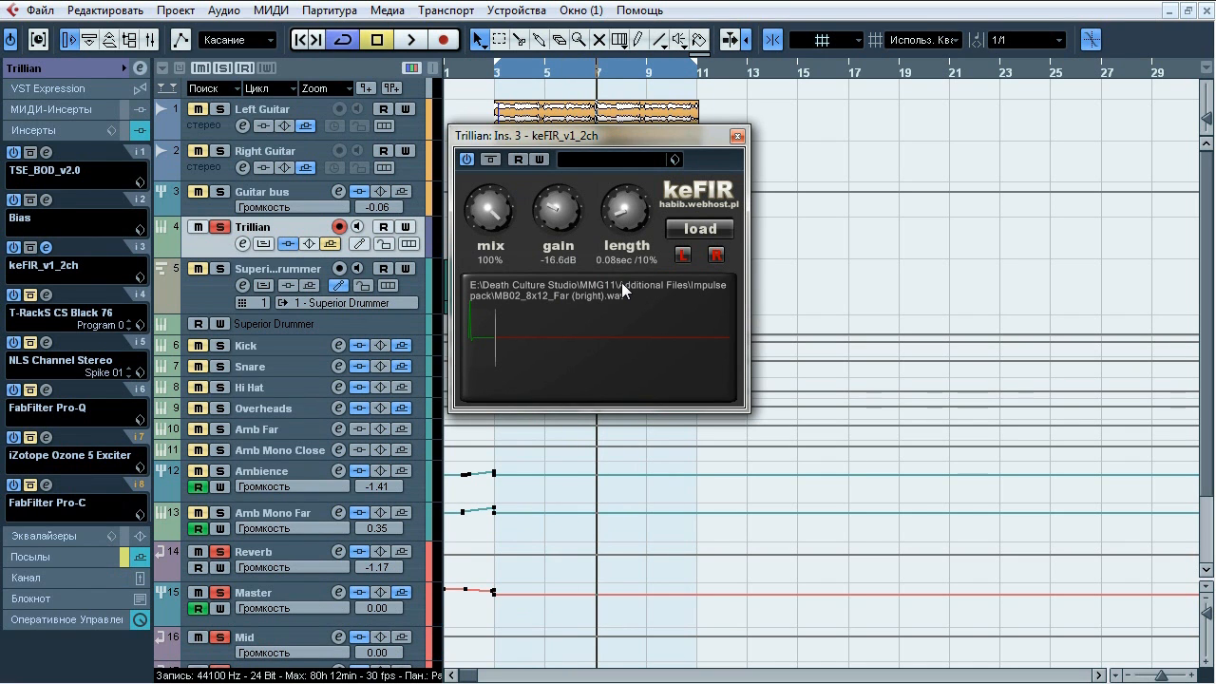
click(737, 136)
- Audition the Trillian bass with its T-RackS CS Black 76 insert bypassed and active, leave the insert active and stop playback
click(46, 294)
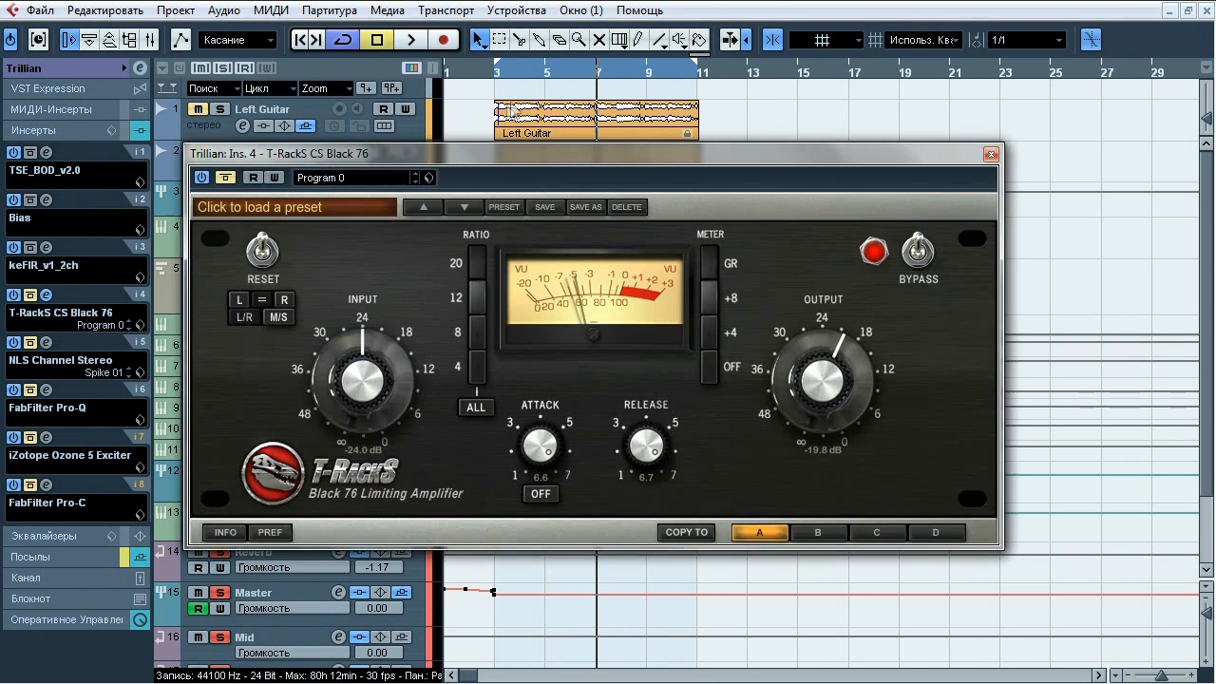
drag(515, 157, 537, 180)
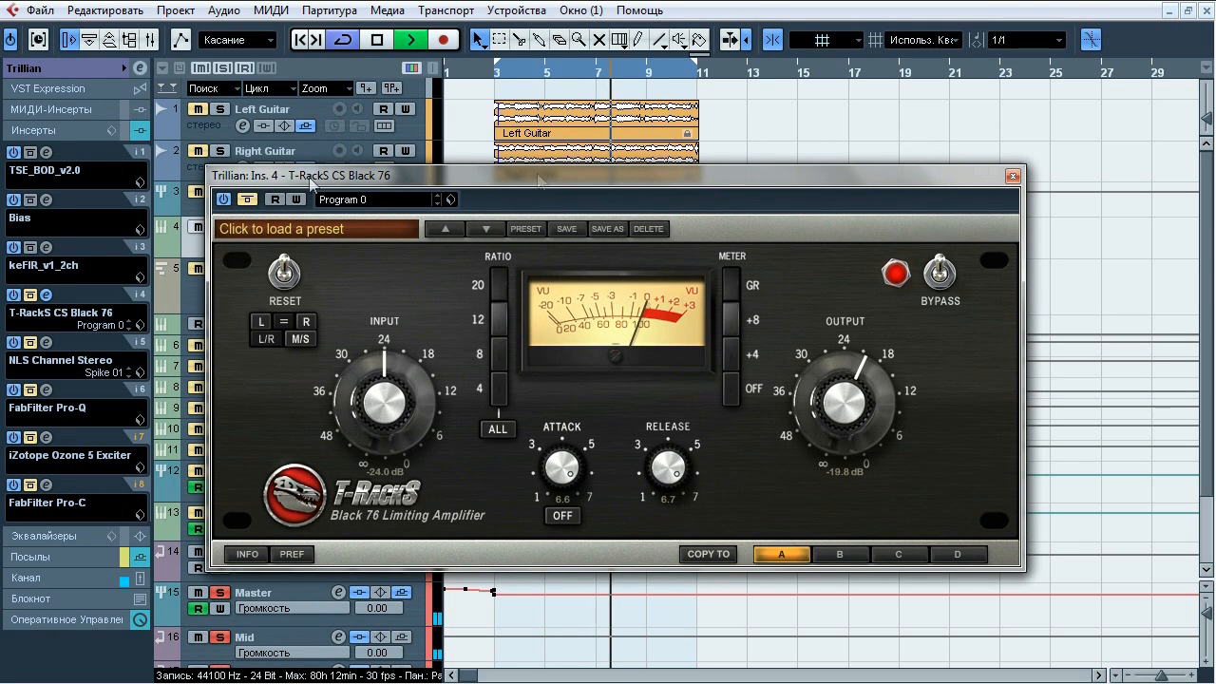
click(245, 202)
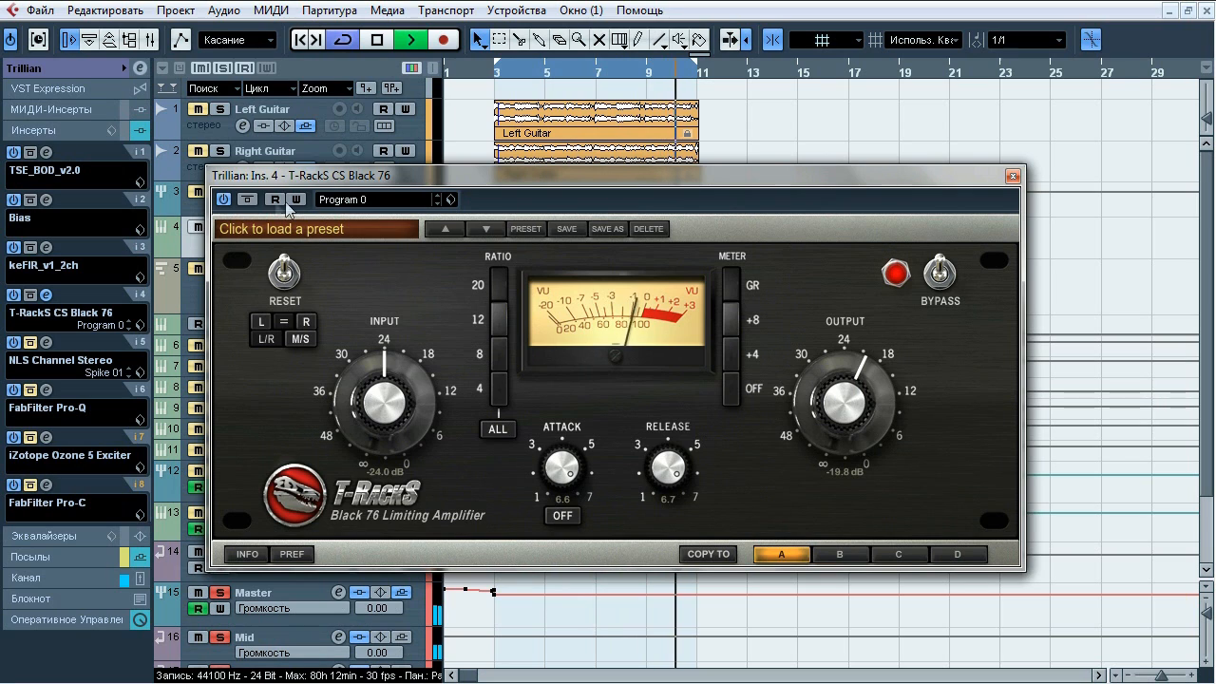
click(252, 201)
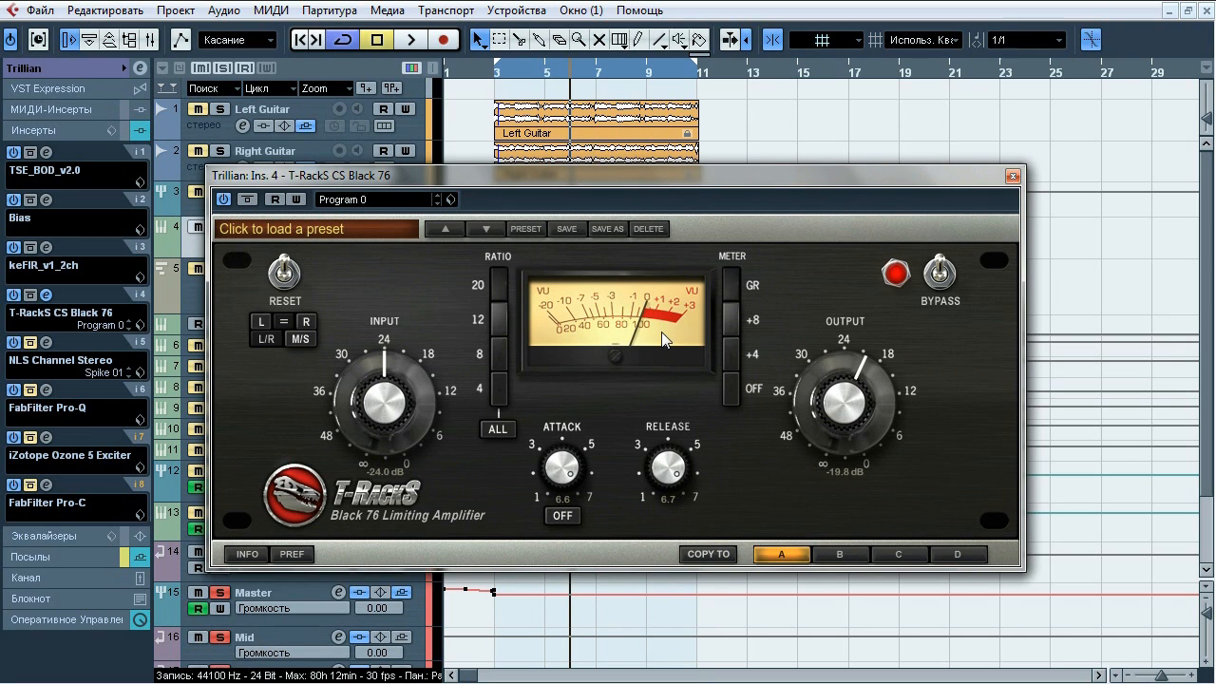
click(1012, 175)
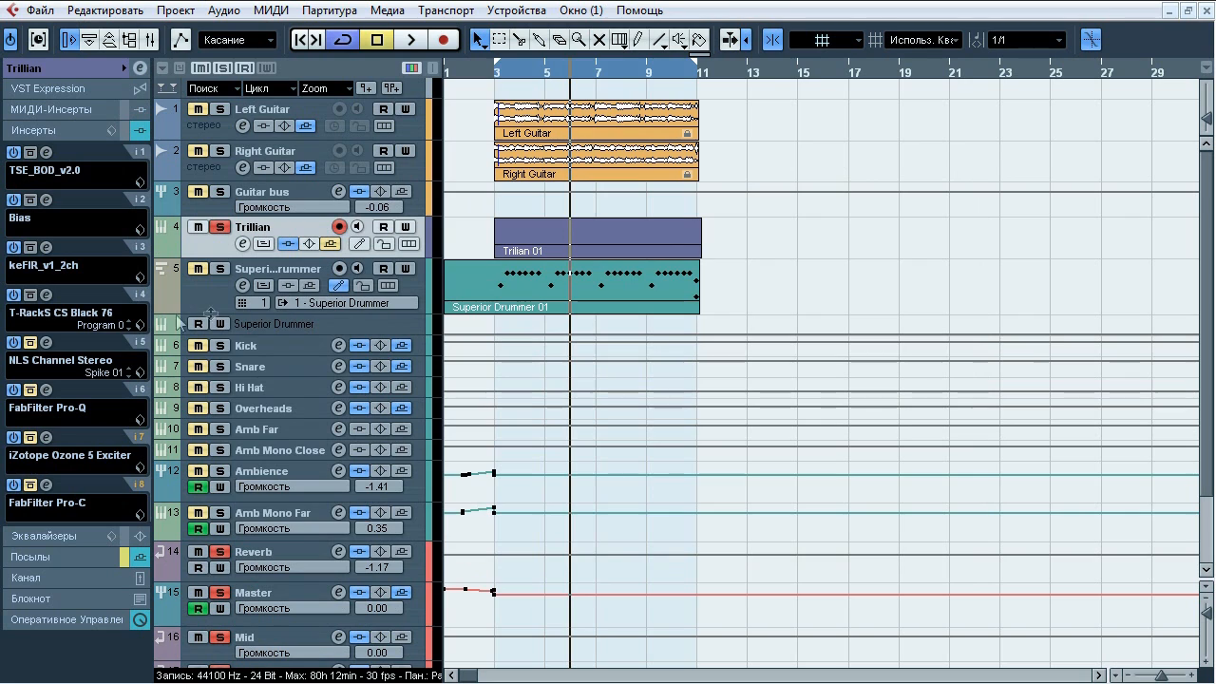
- Audition the Trillian bass with its NLS Channel Stereo insert bypassed and active, leave the insert active, stop playback and close the plug-in
click(47, 342)
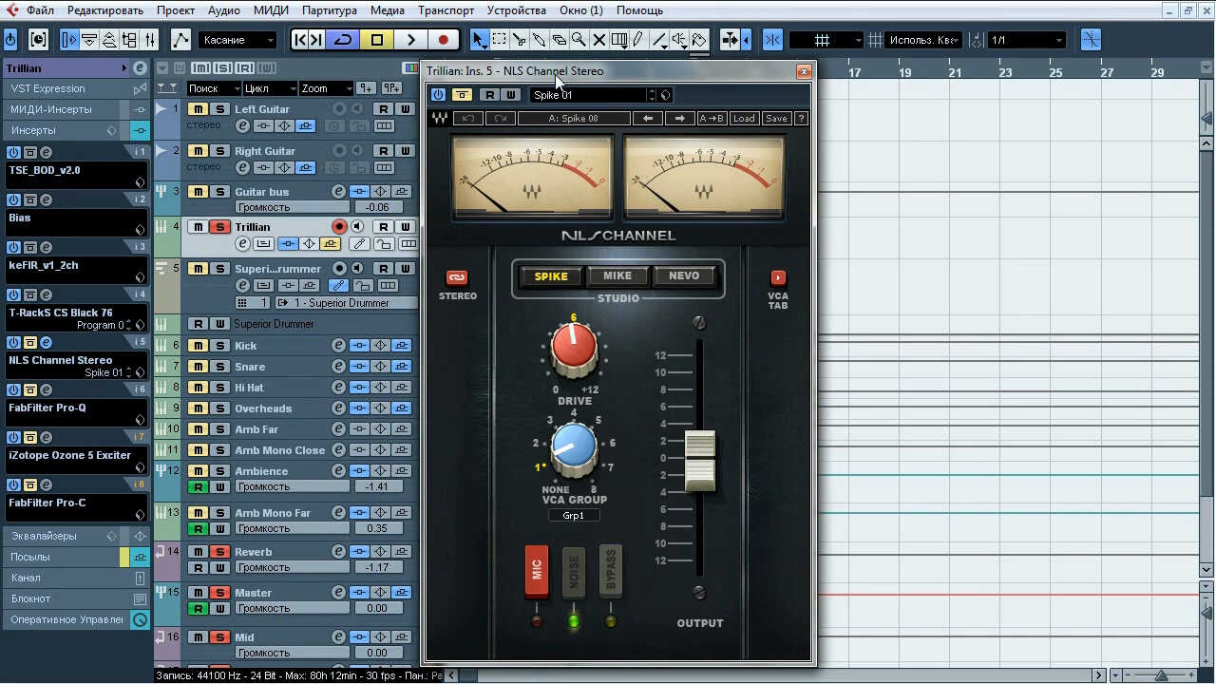
click(463, 100)
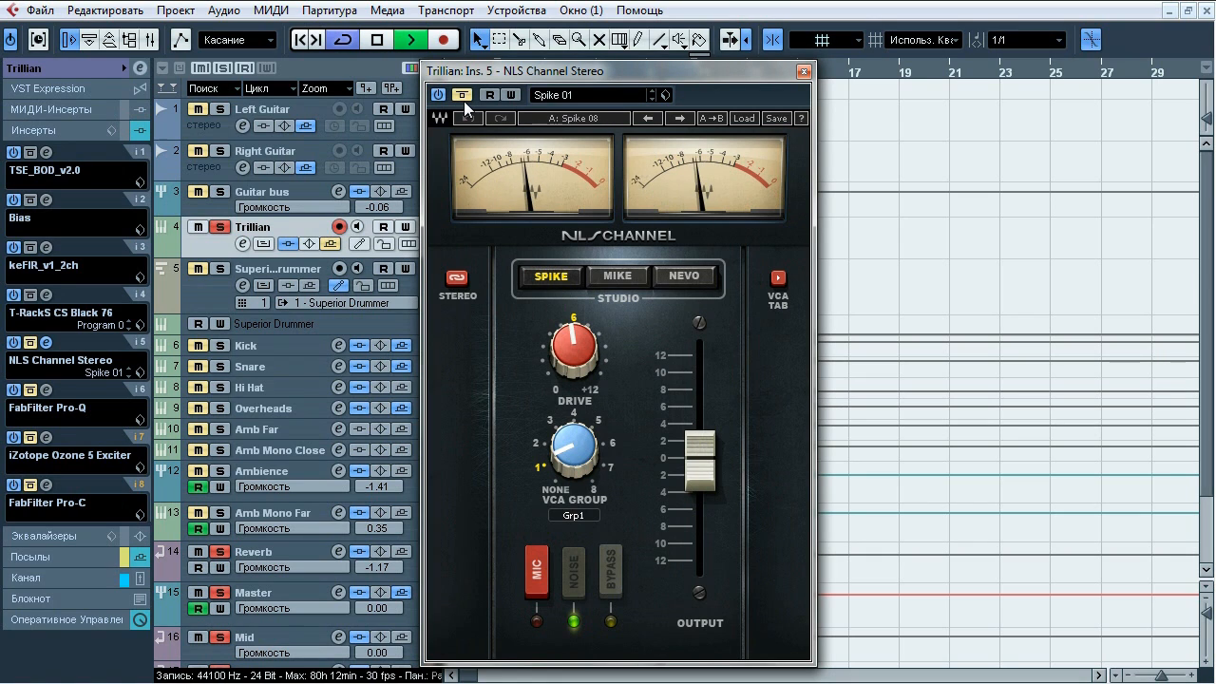
click(463, 101)
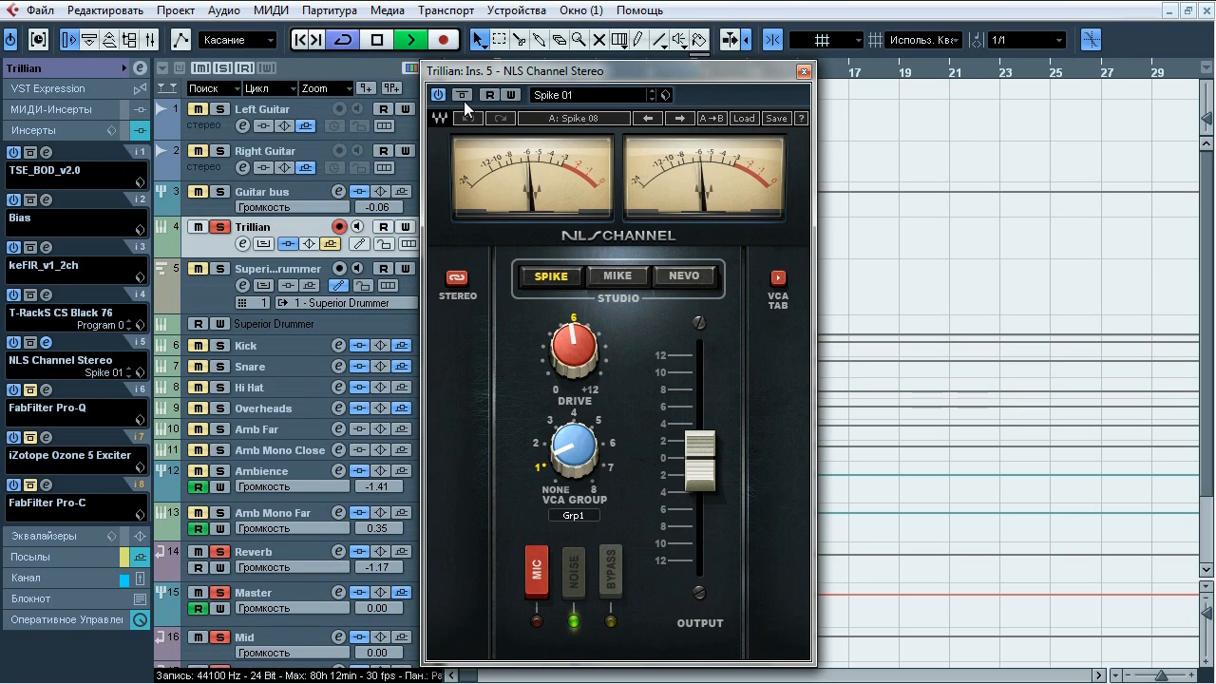
click(463, 101)
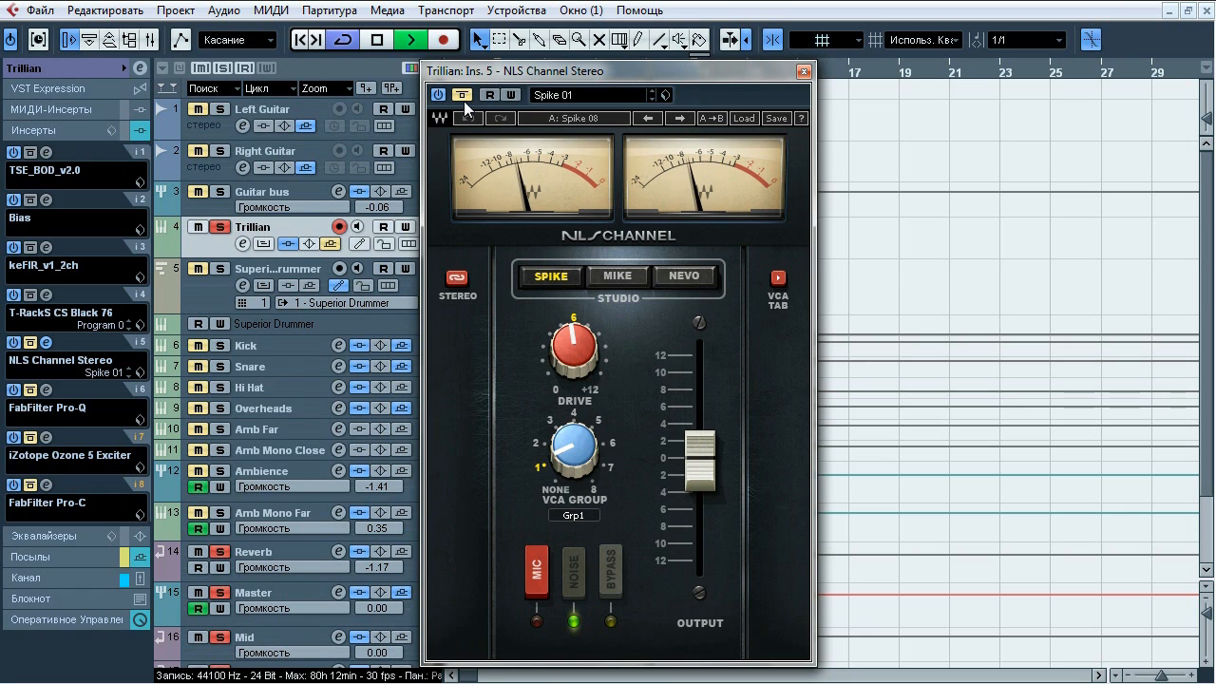
key(space)
click(464, 101)
click(802, 73)
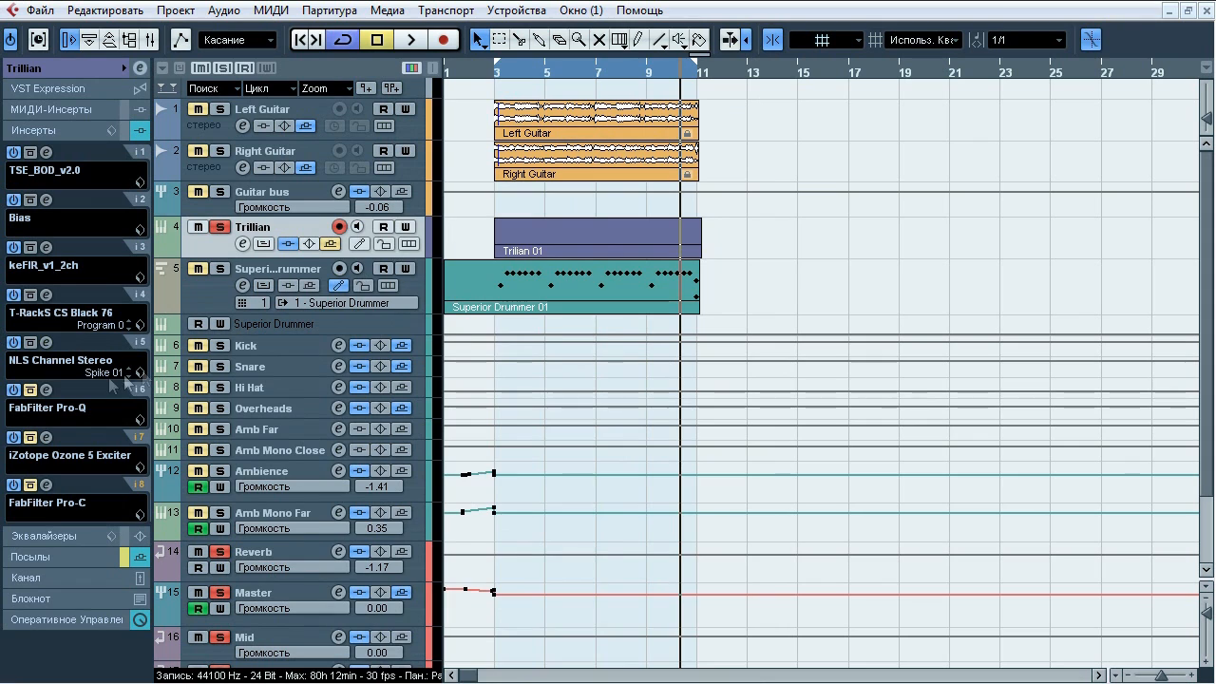
- Compare the looped Trillian bass with its FabFilter Pro-Q insert bypassed and active, leaving the insert active
click(45, 389)
drag(523, 193, 482, 145)
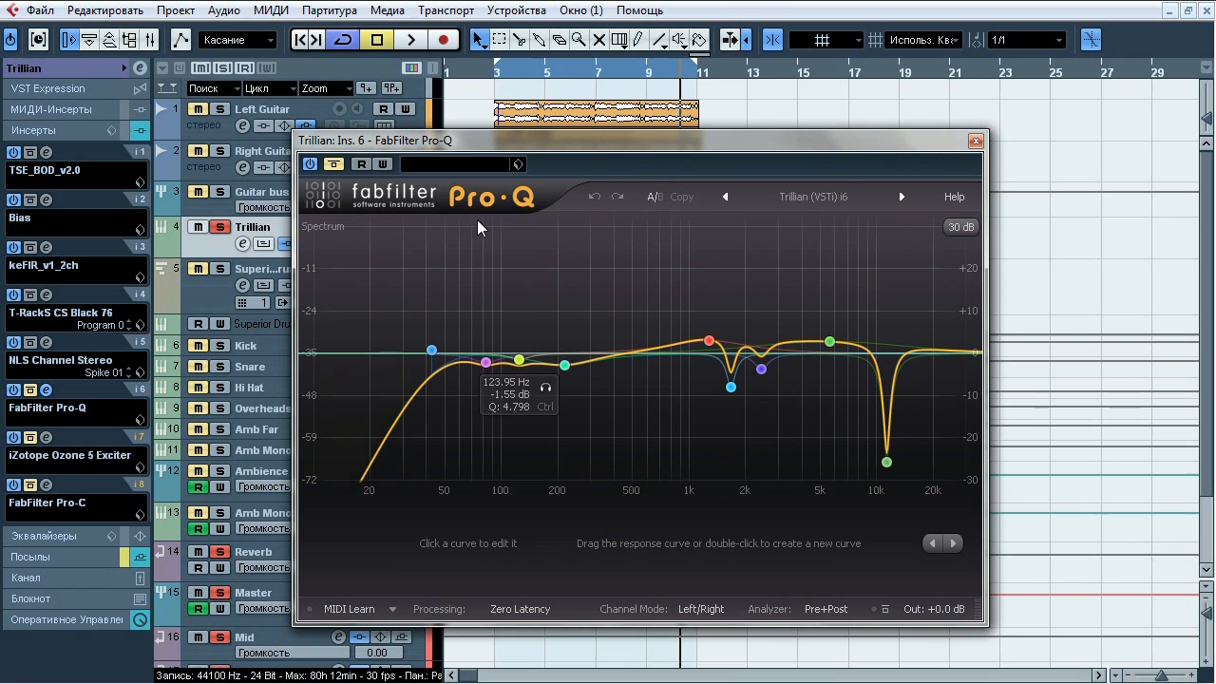
click(334, 165)
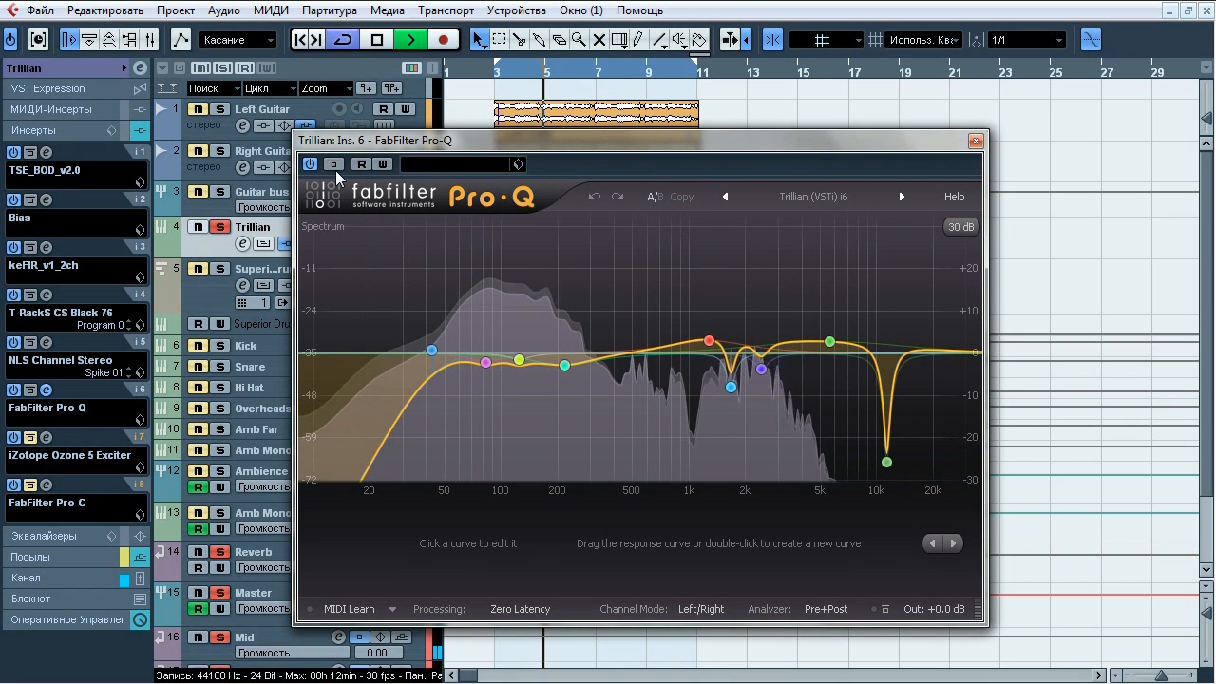
click(334, 167)
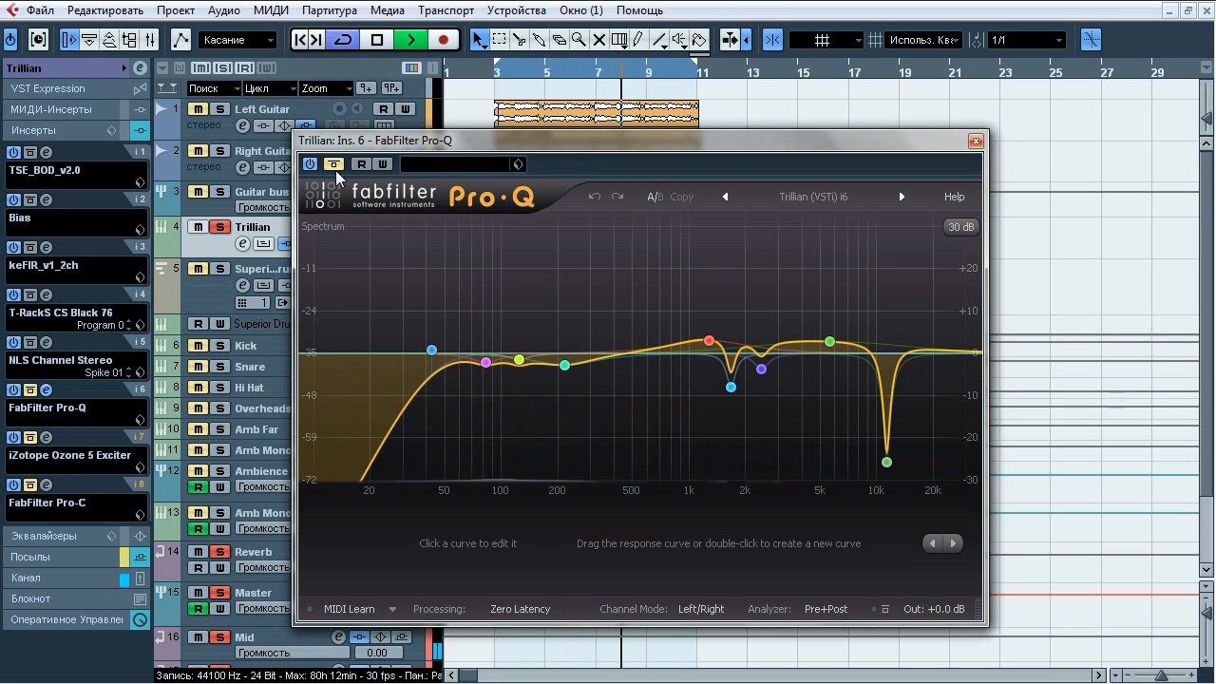
click(335, 164)
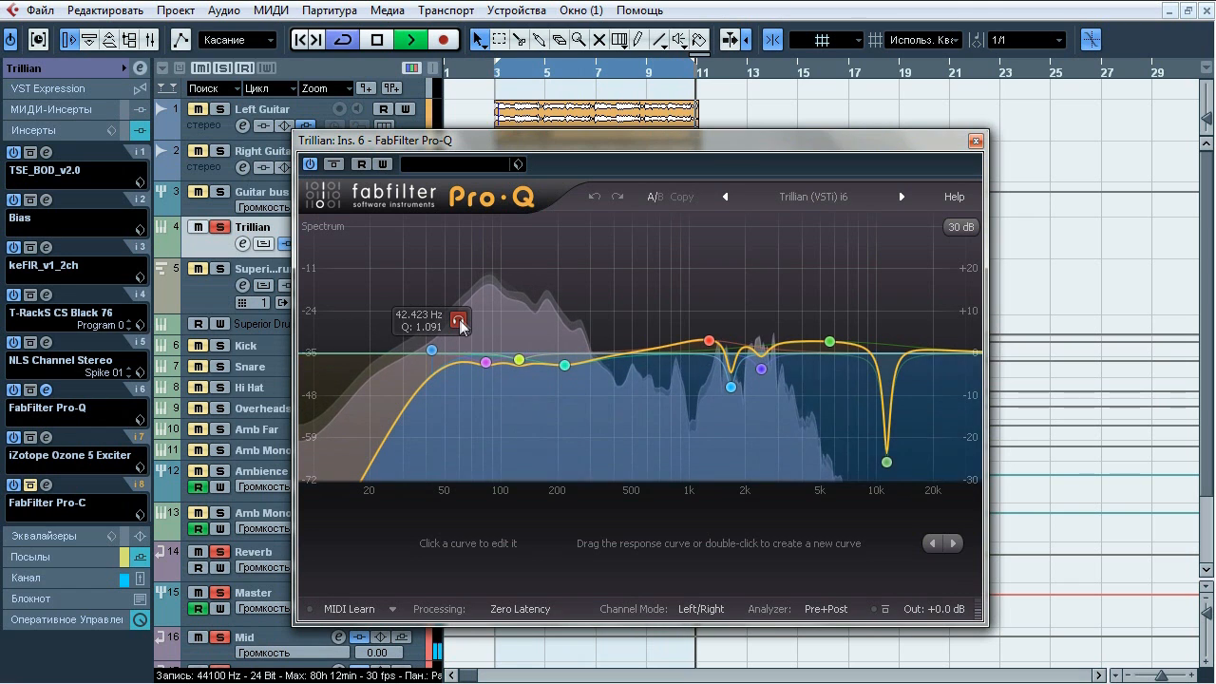
- Solo the Pro-Q bands one after another, from the 42 Hz low cut through the low-mid cuts to the 1275, 5601, 2420 and 1667 Hz bands
click(460, 321)
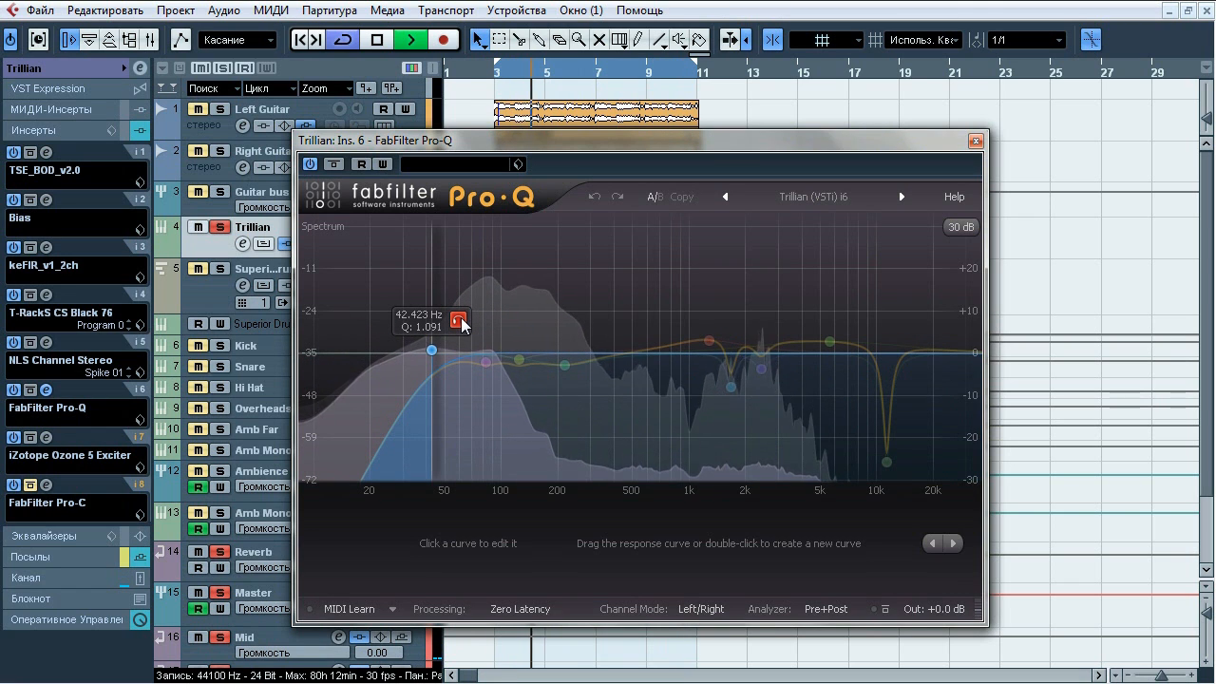
click(511, 392)
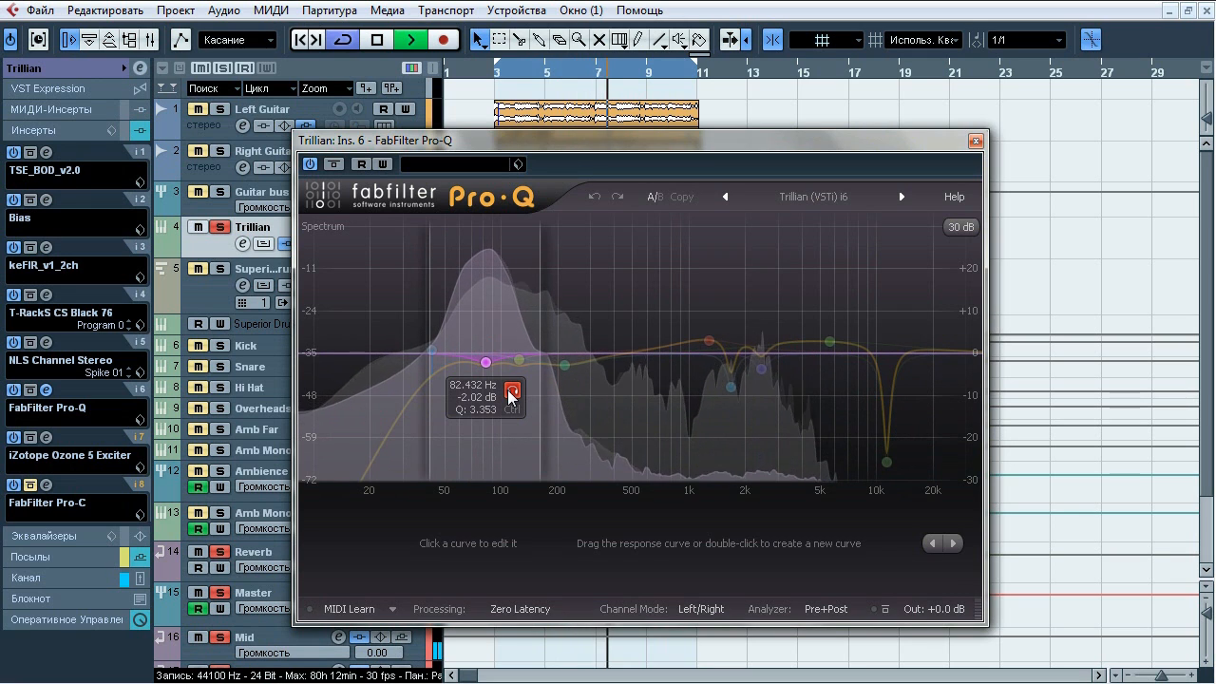
click(545, 389)
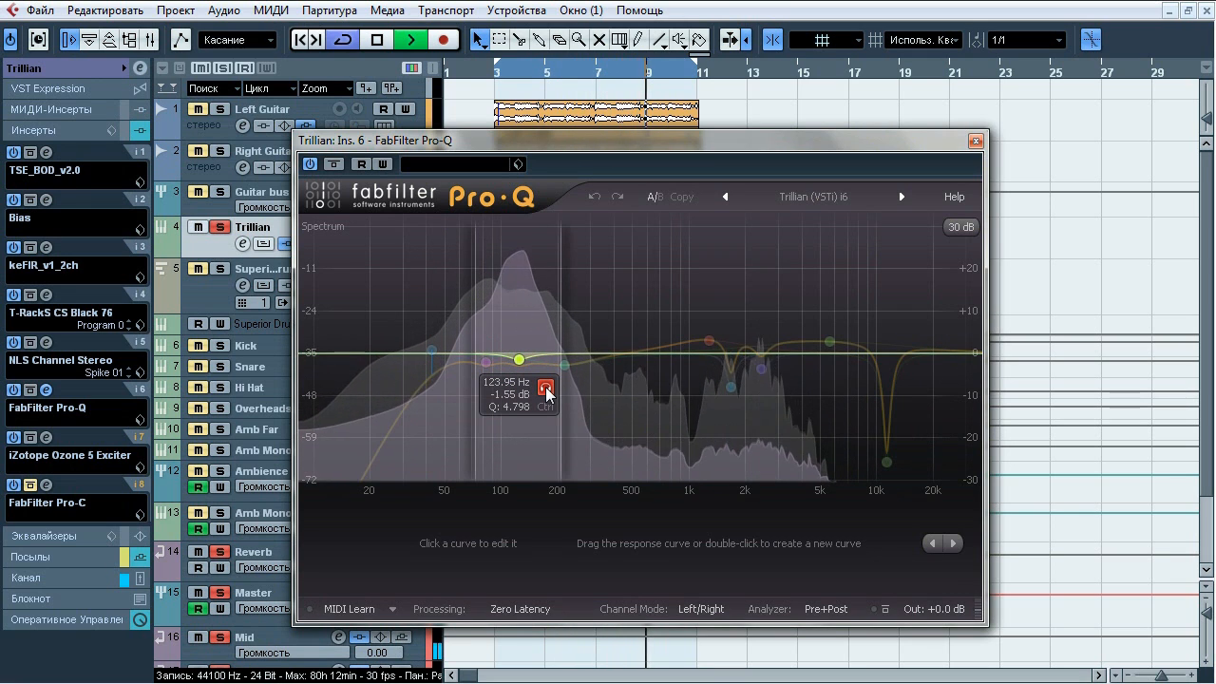
click(592, 394)
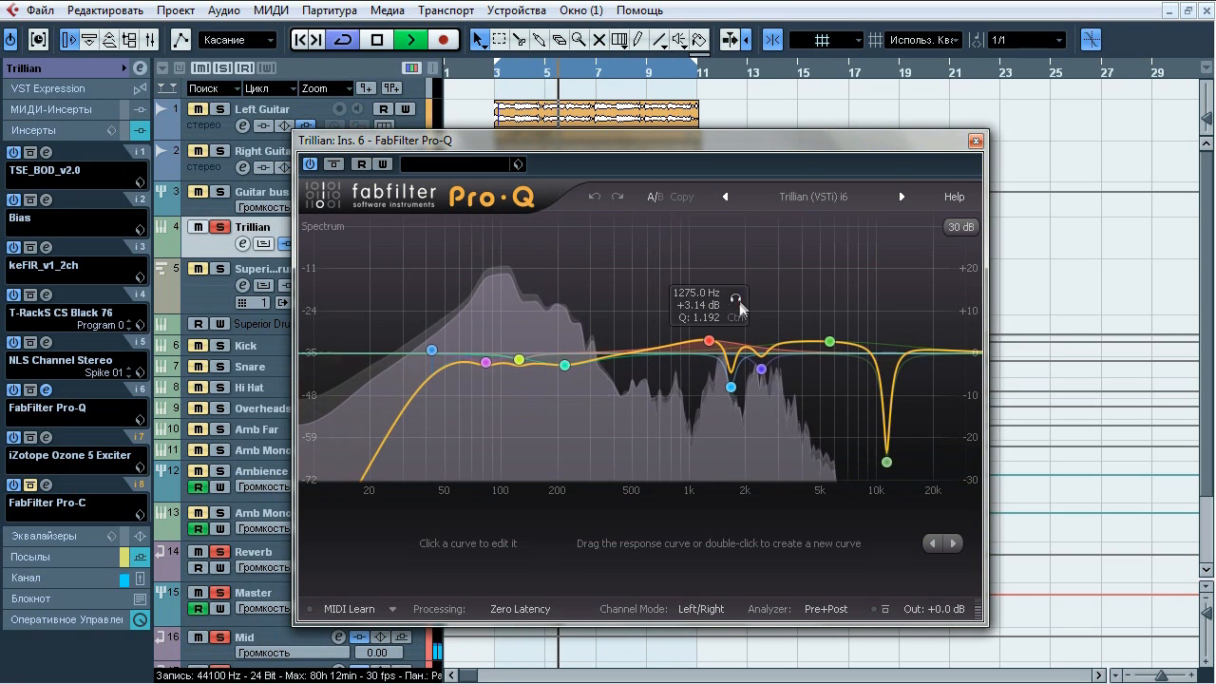
click(736, 299)
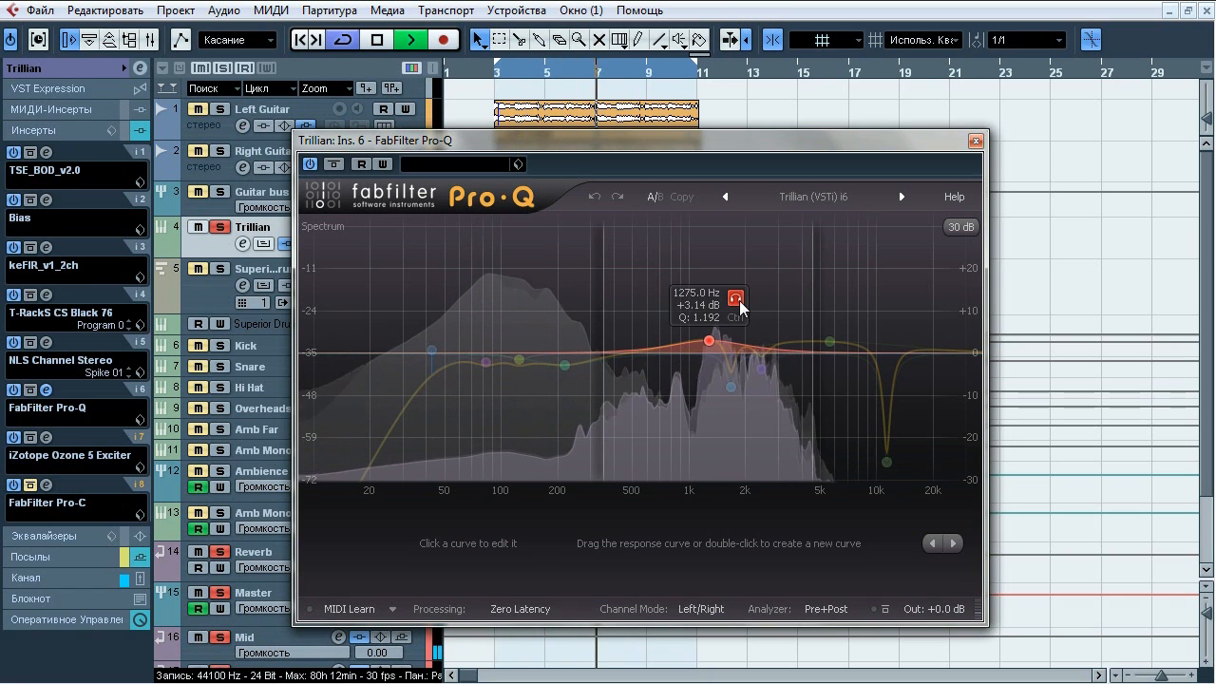
click(860, 302)
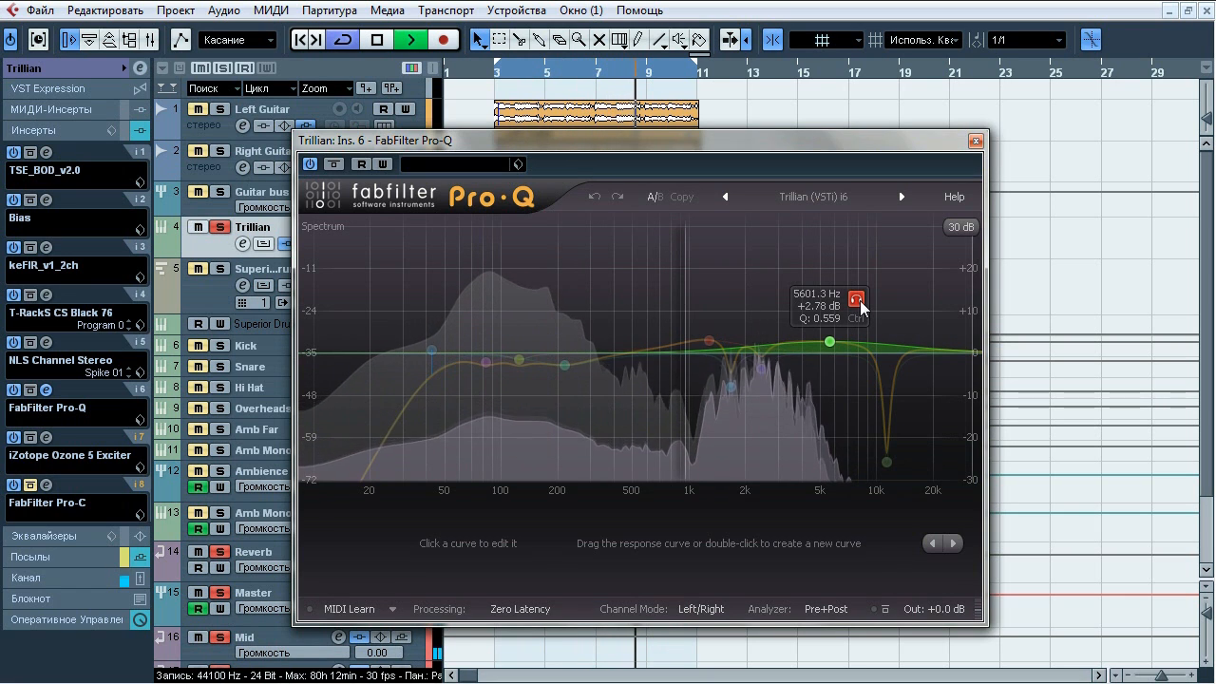
click(788, 399)
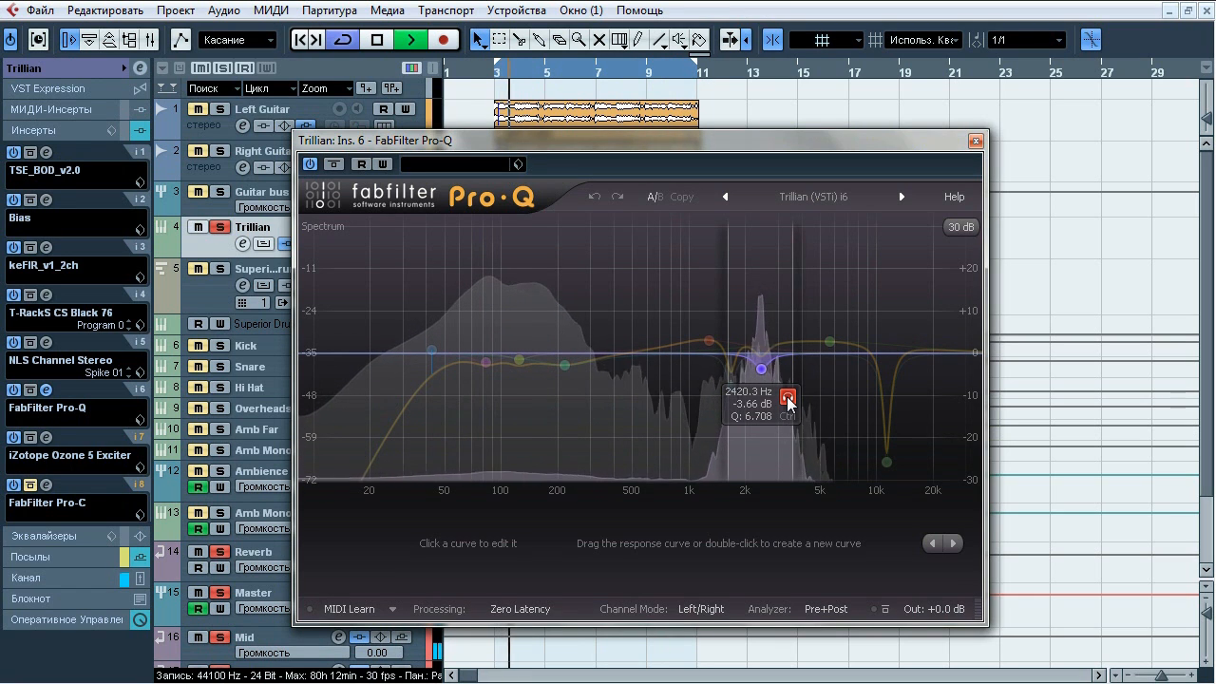
click(757, 418)
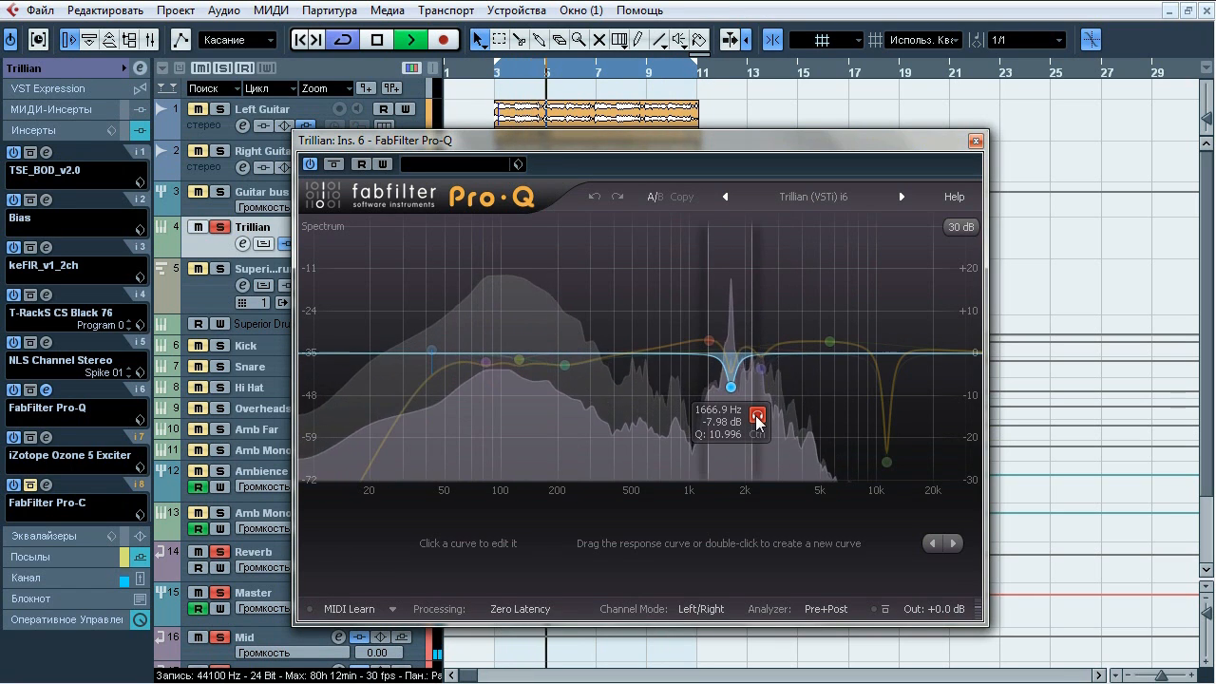
- Select the 1667 Hz and 2420 Hz cuts together and compare the bass with both bands bypassed and active
drag(812, 334, 717, 415)
click(799, 548)
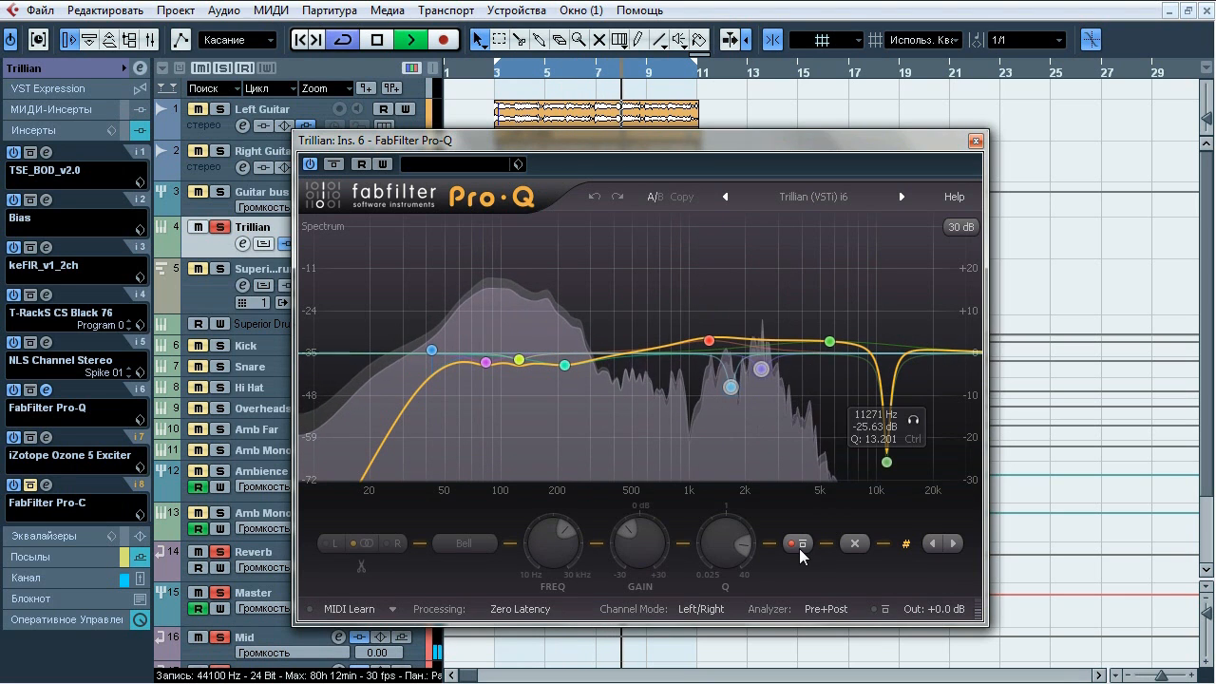
click(798, 548)
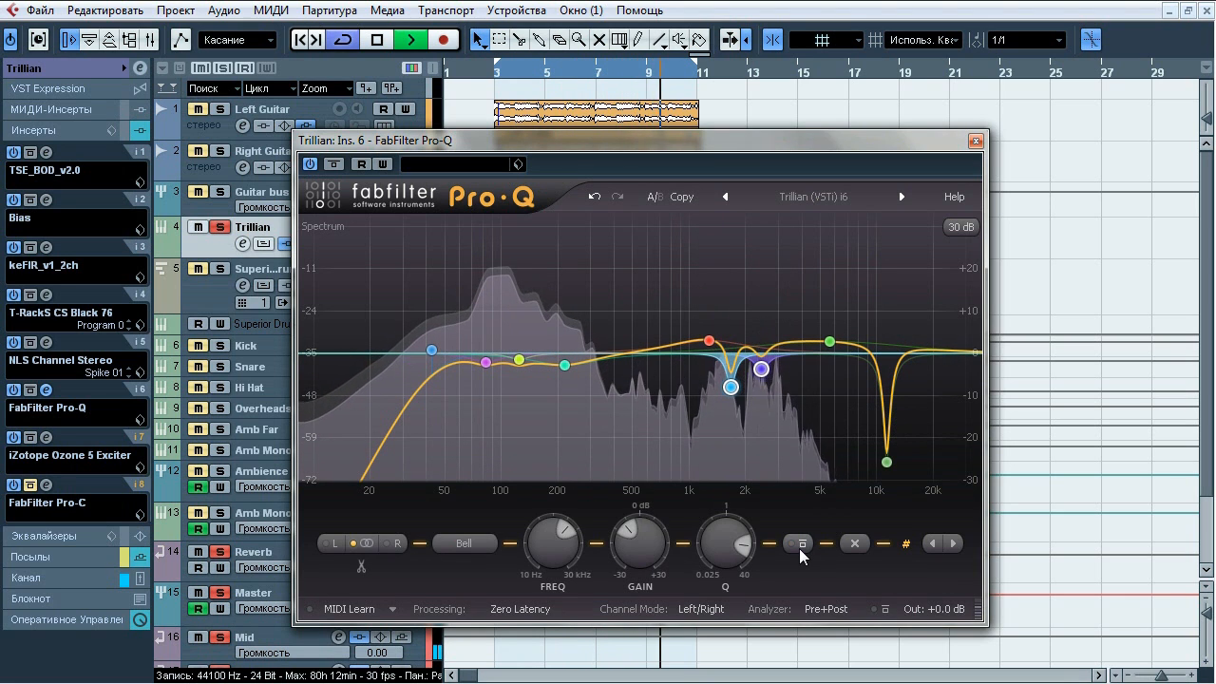
click(798, 548)
click(798, 548)
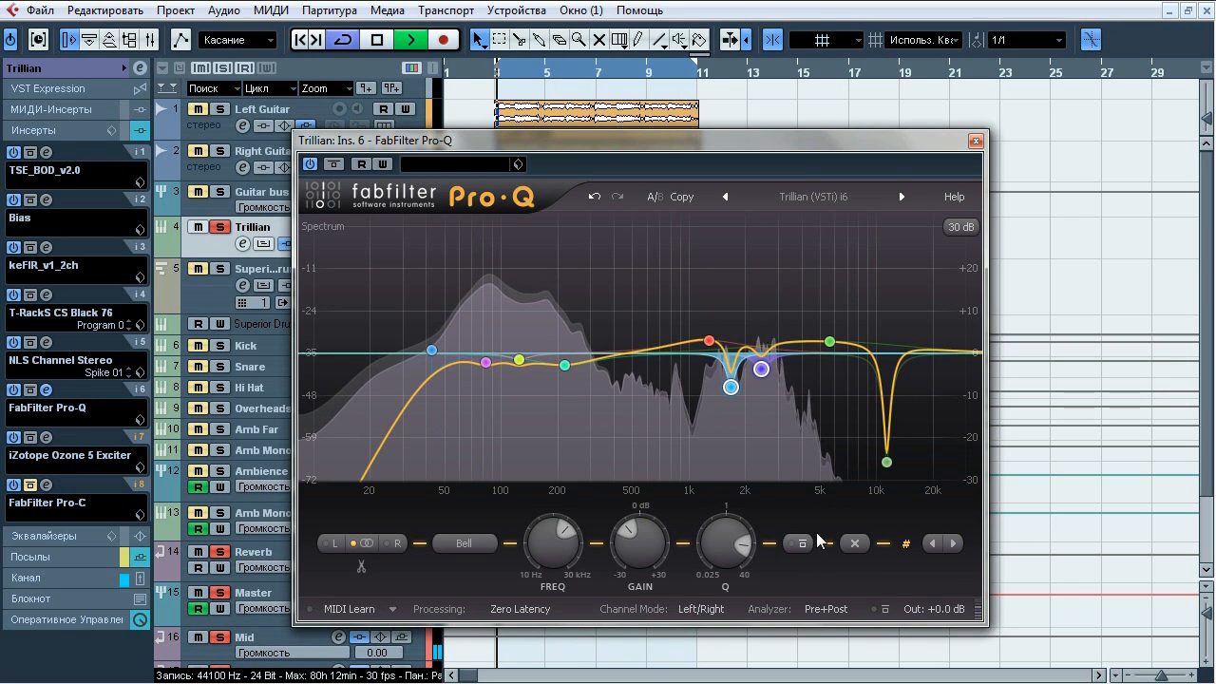
- Solo the 11271 Hz notch, compare the bass with that band bypassed and active, then stop playback and close Pro-Q
mouse_move(887, 458)
click(913, 420)
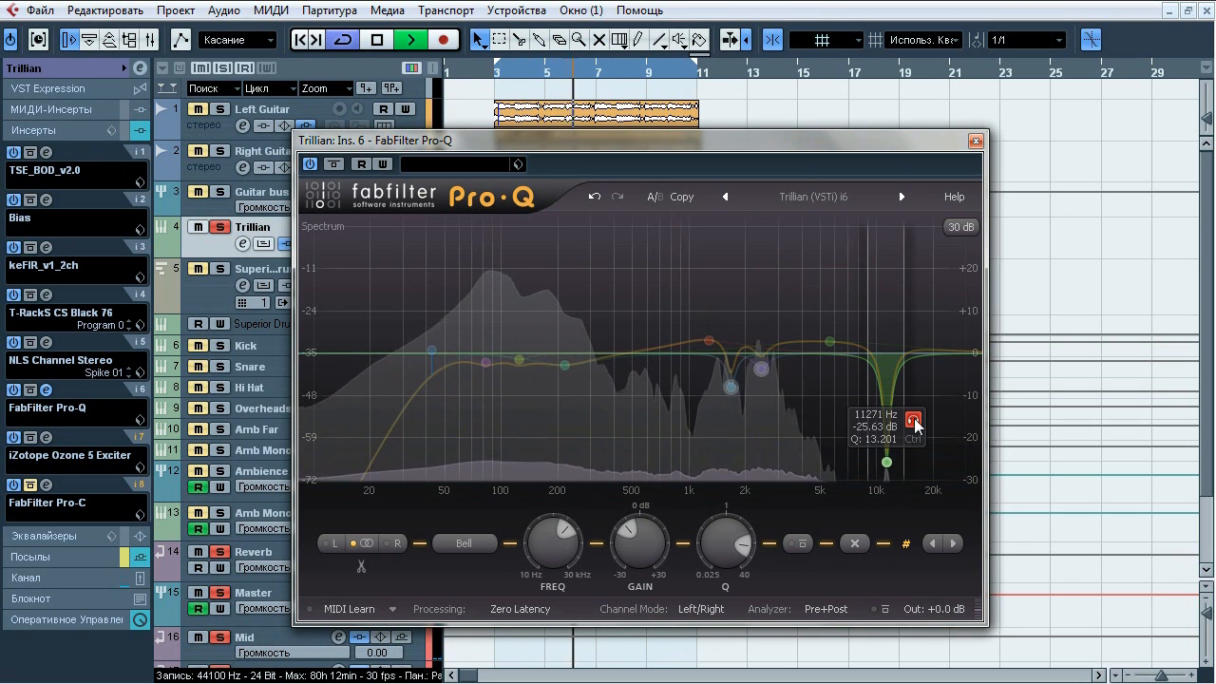
drag(823, 425, 883, 464)
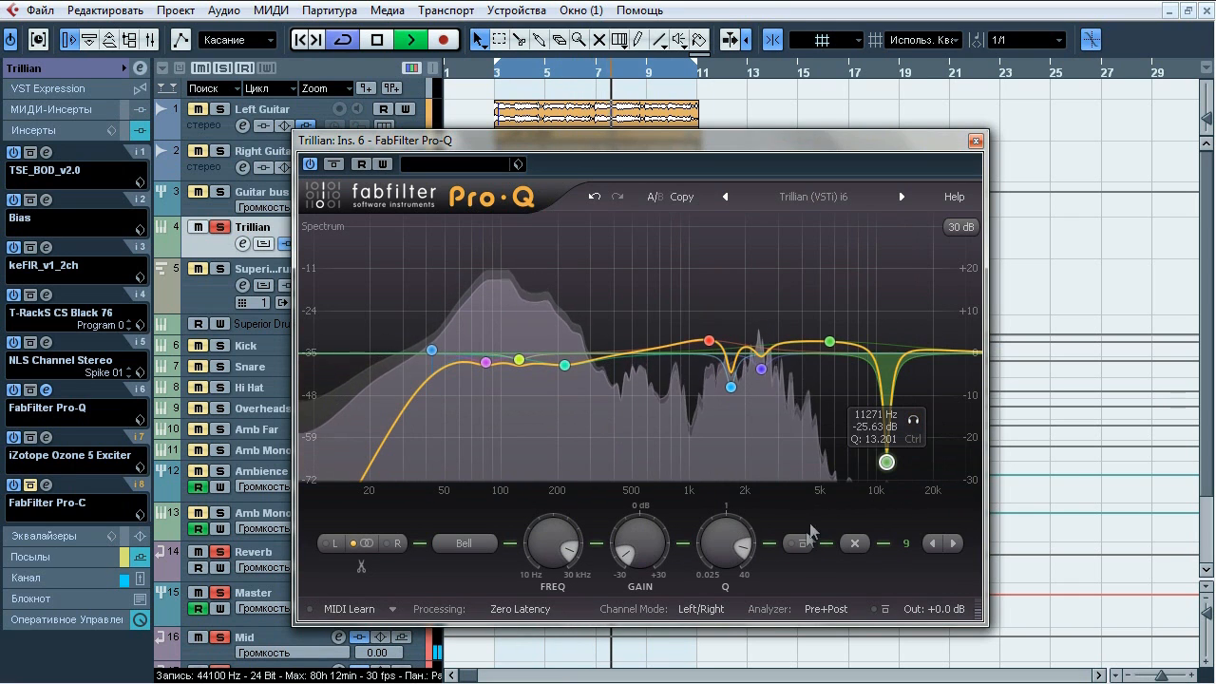
double_click(886, 463)
click(797, 544)
click(797, 544)
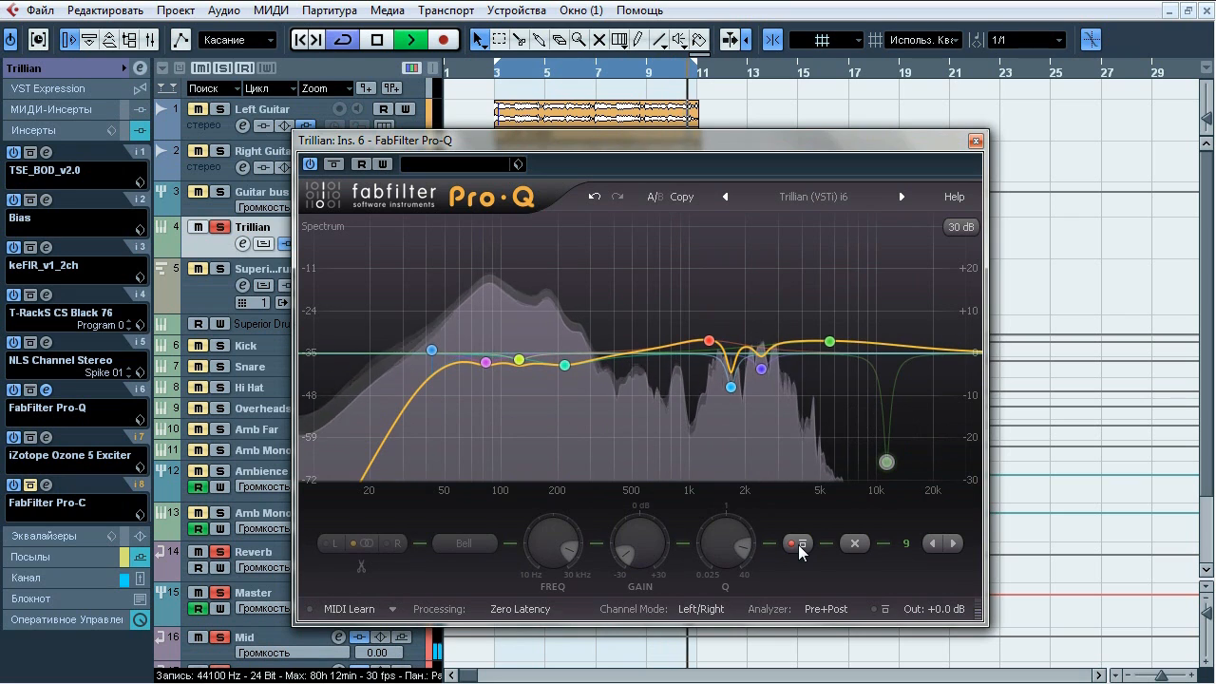
click(798, 544)
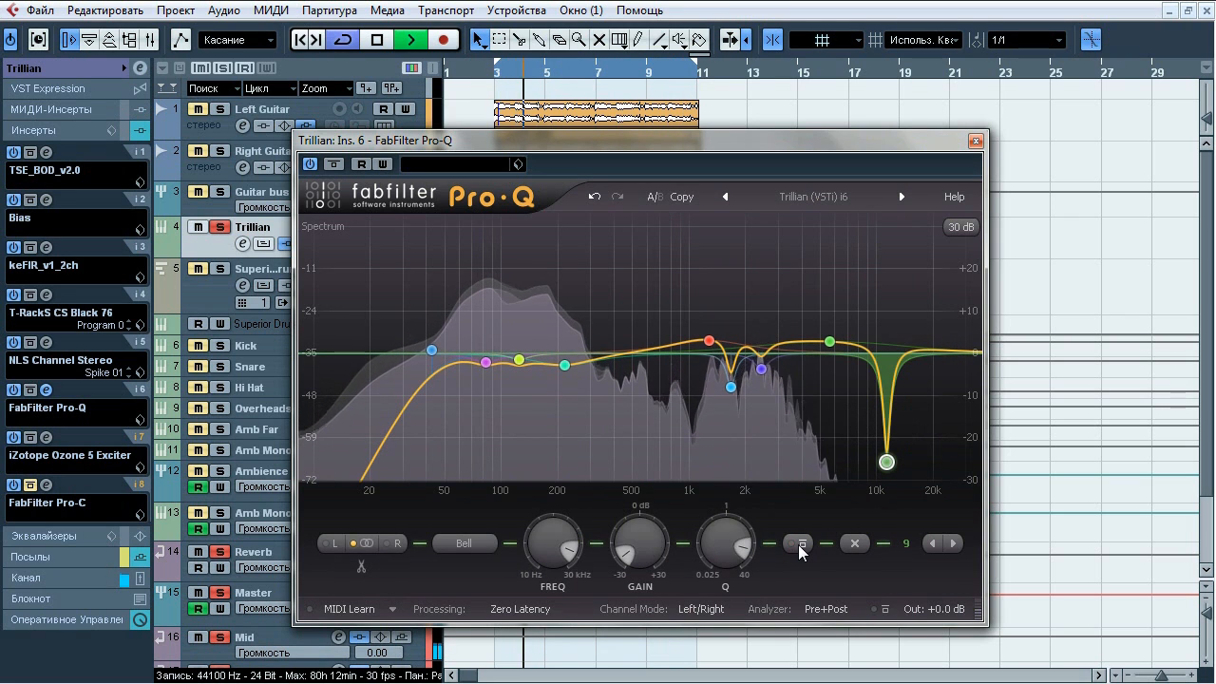
click(798, 545)
click(797, 544)
key(space)
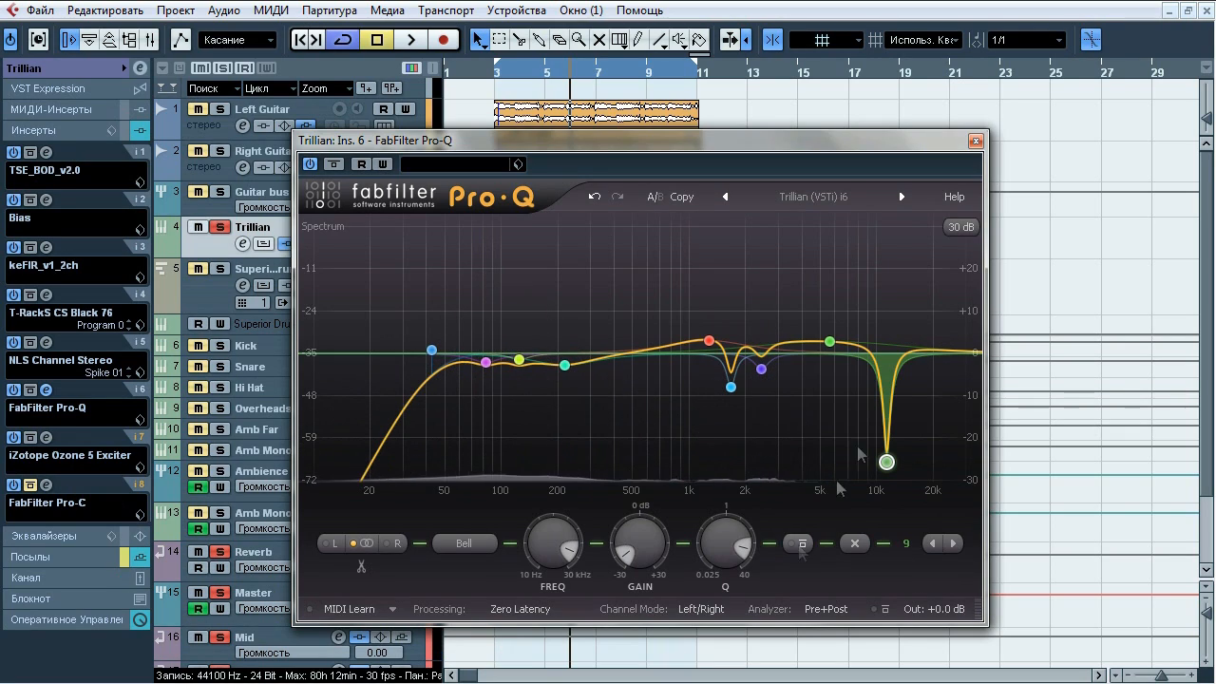
click(975, 141)
- Audition the Trillian bass with its iZotope Ozone 5 Exciter insert bypassed and active, leaving the insert active
click(47, 439)
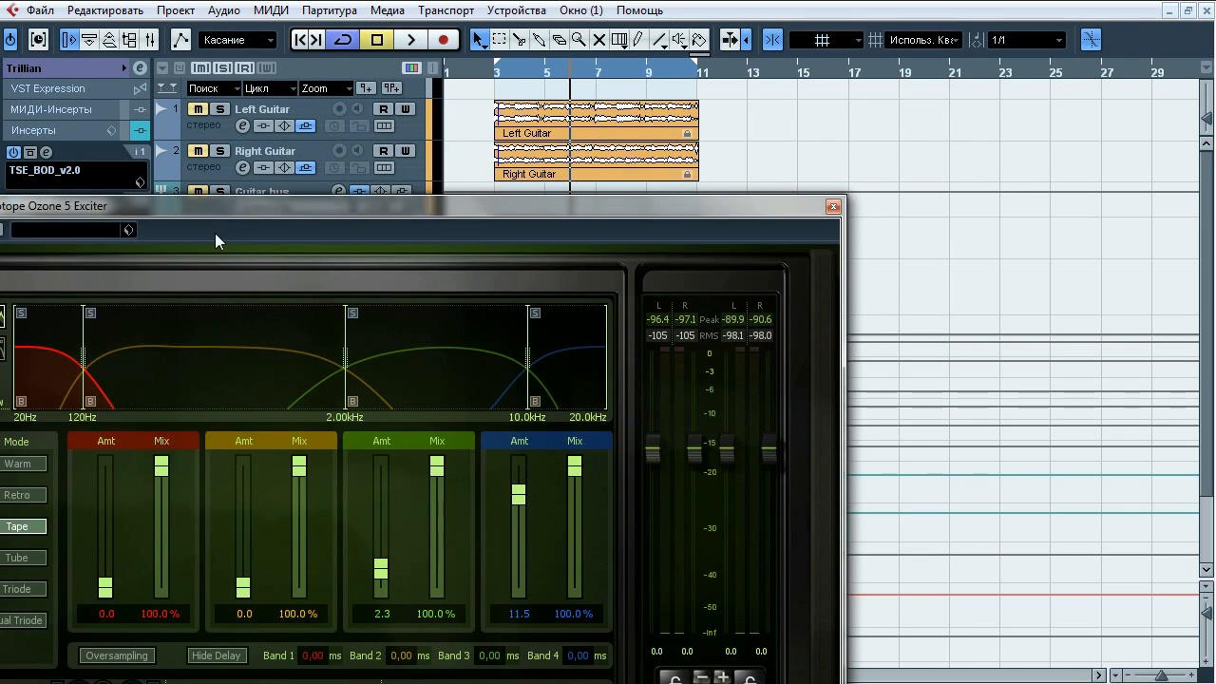
drag(244, 207, 420, 27)
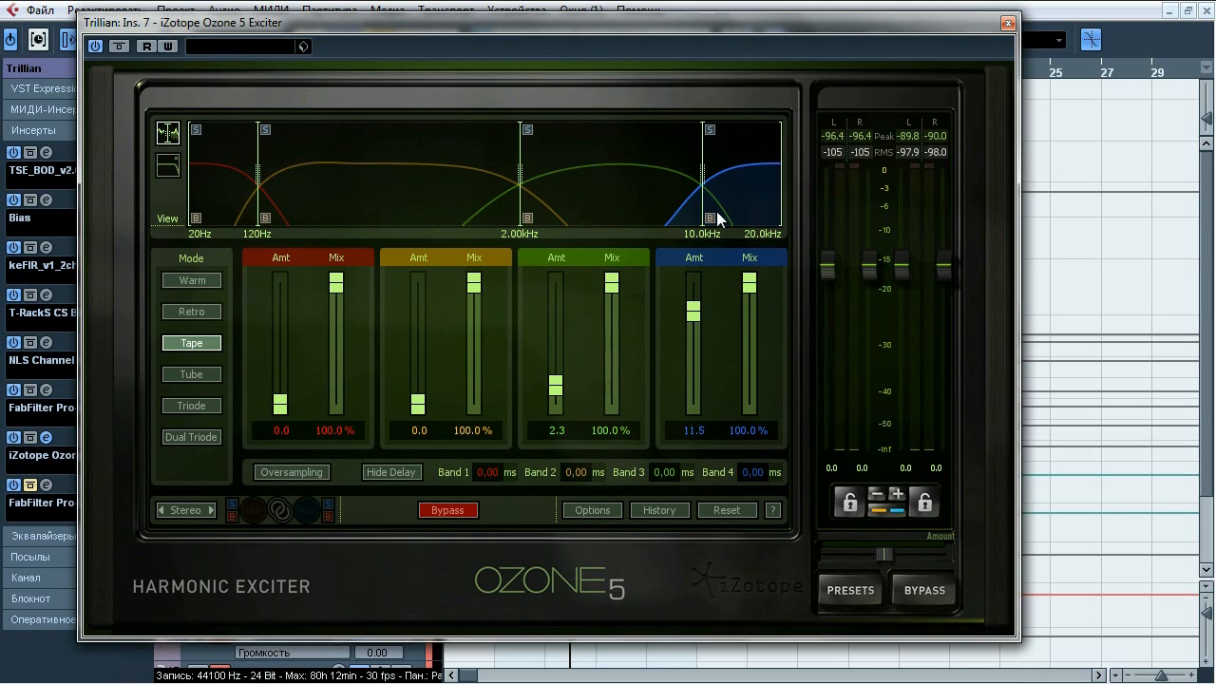
key(space)
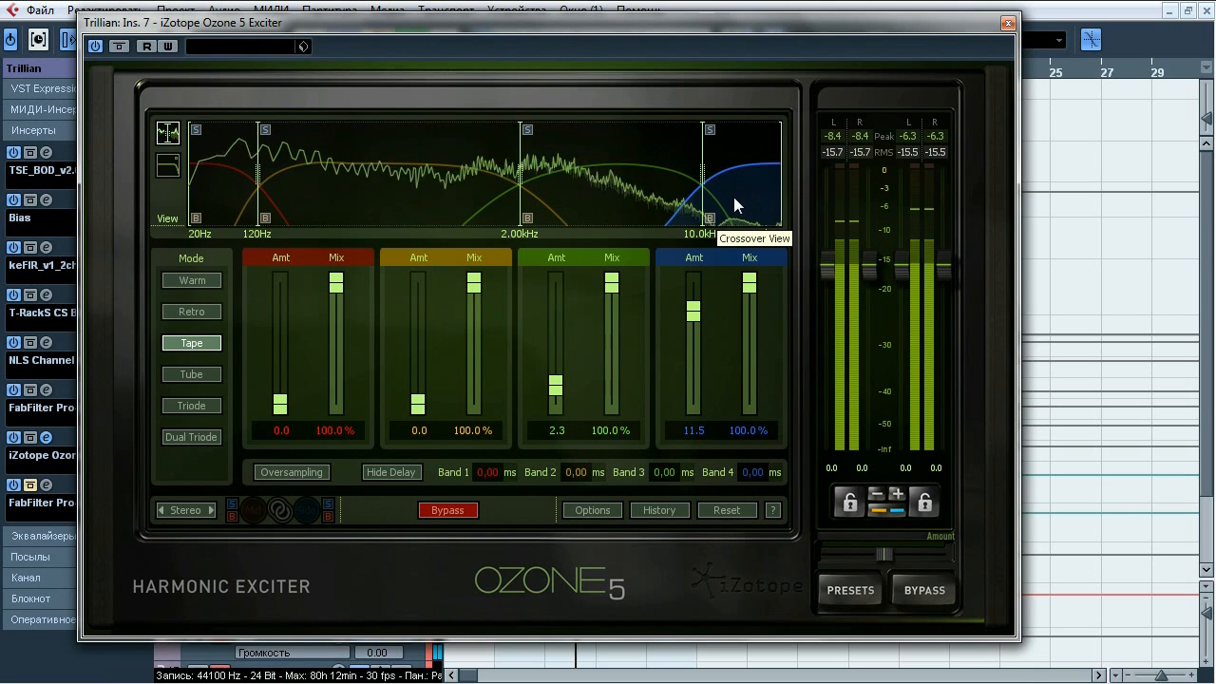
click(120, 46)
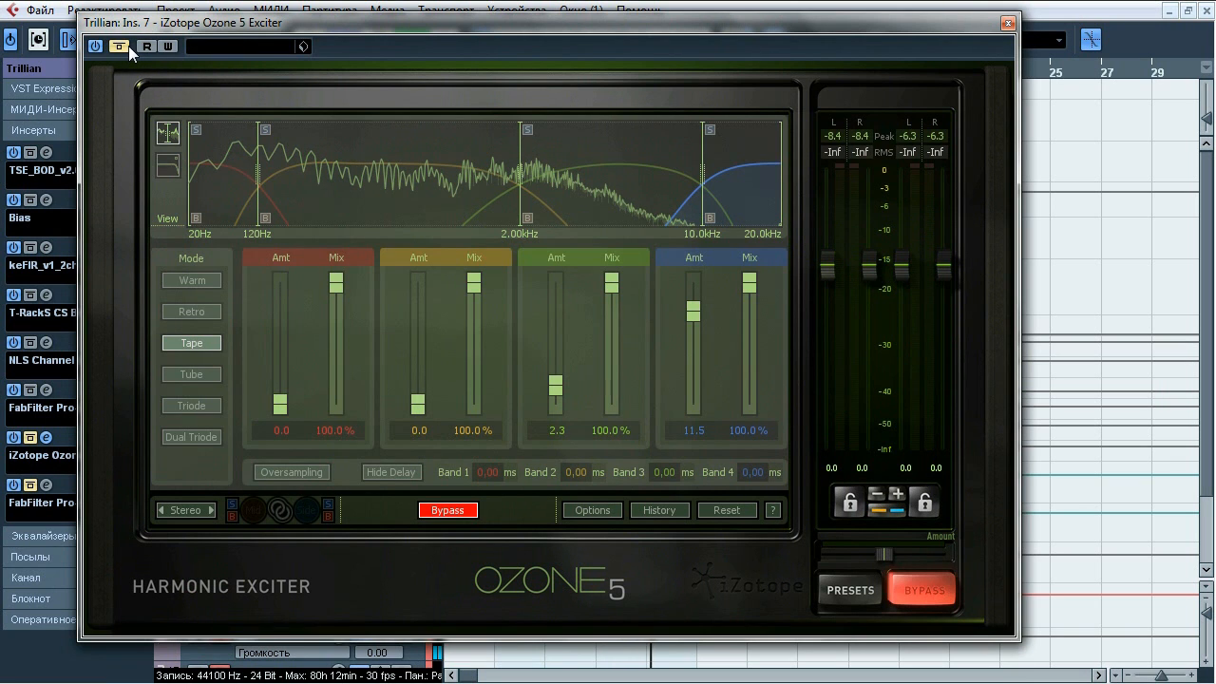
click(128, 45)
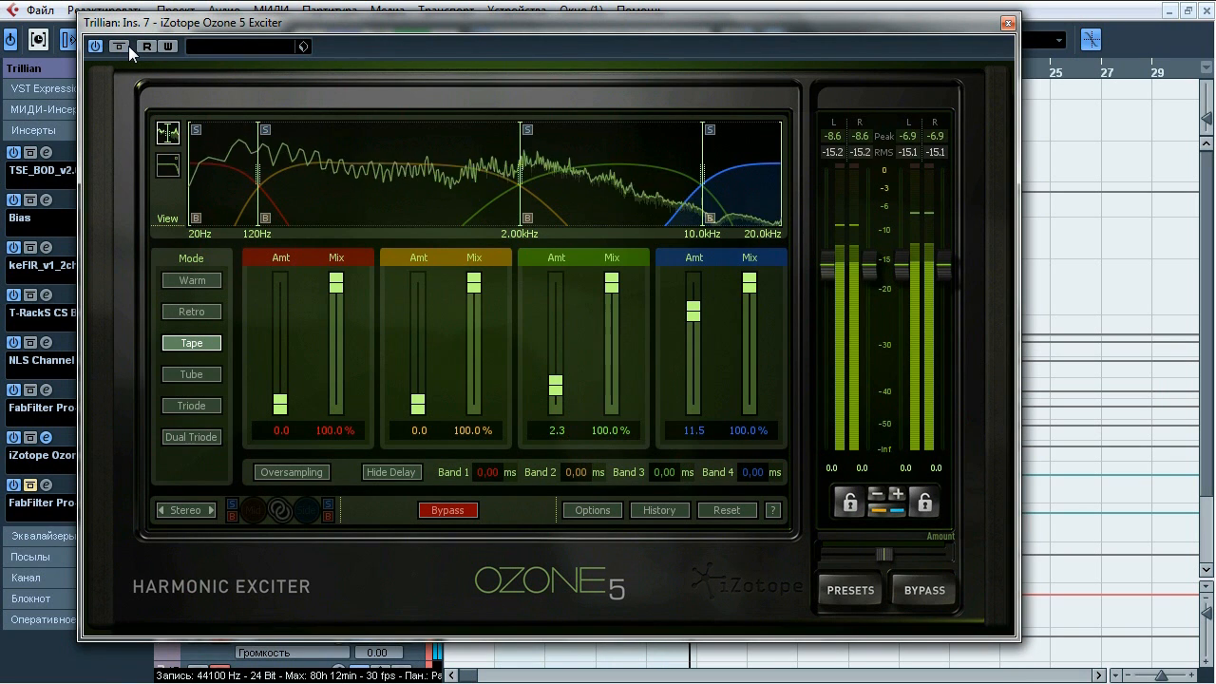
click(128, 46)
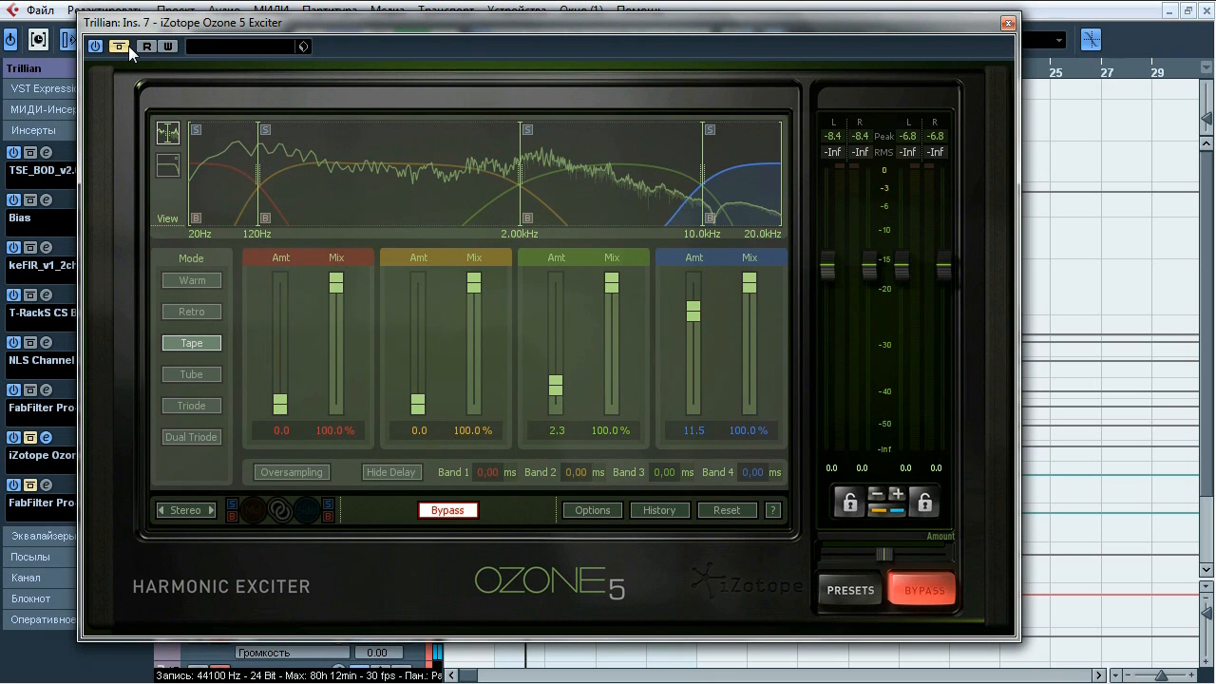
click(128, 45)
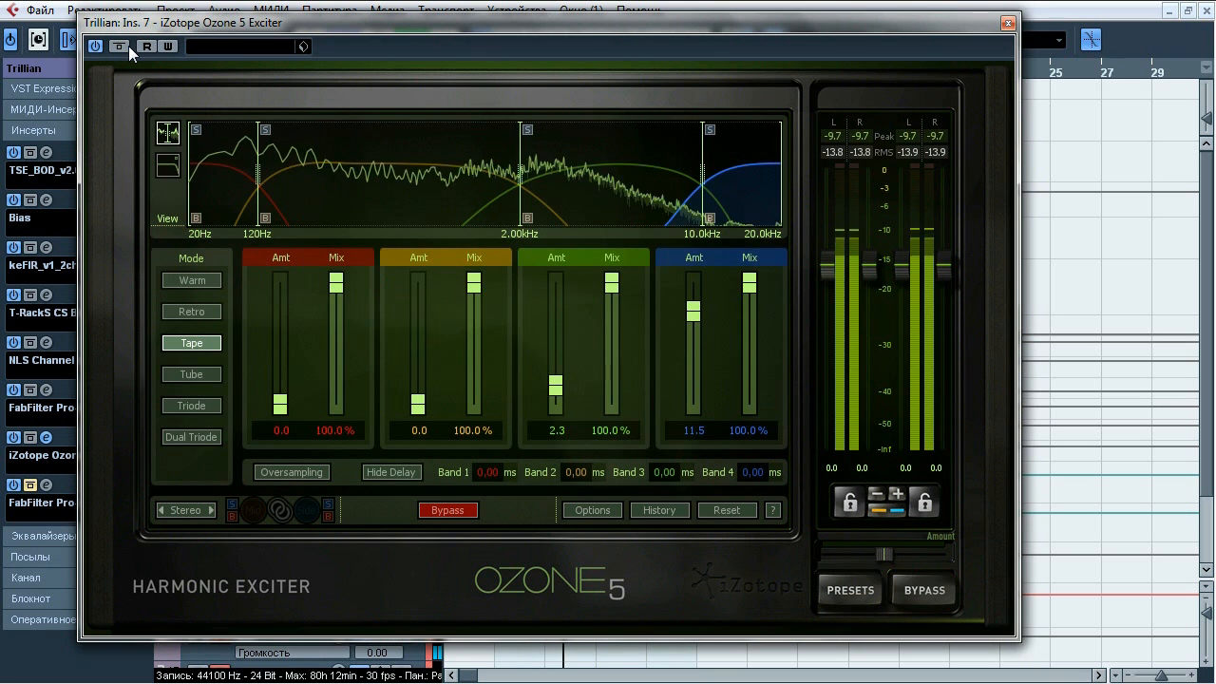
- Solo the exciter's band above 10 kHz and its 2–10 kHz band in turn, clearing each solo after listening
click(715, 131)
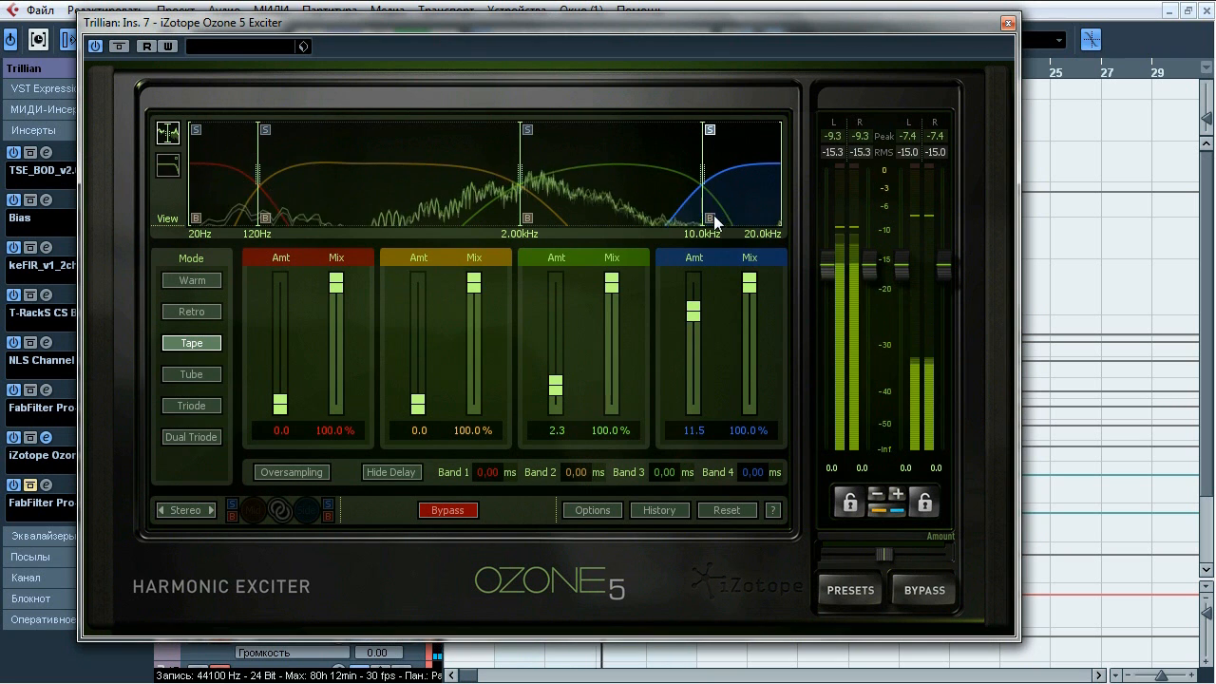
click(709, 129)
click(527, 130)
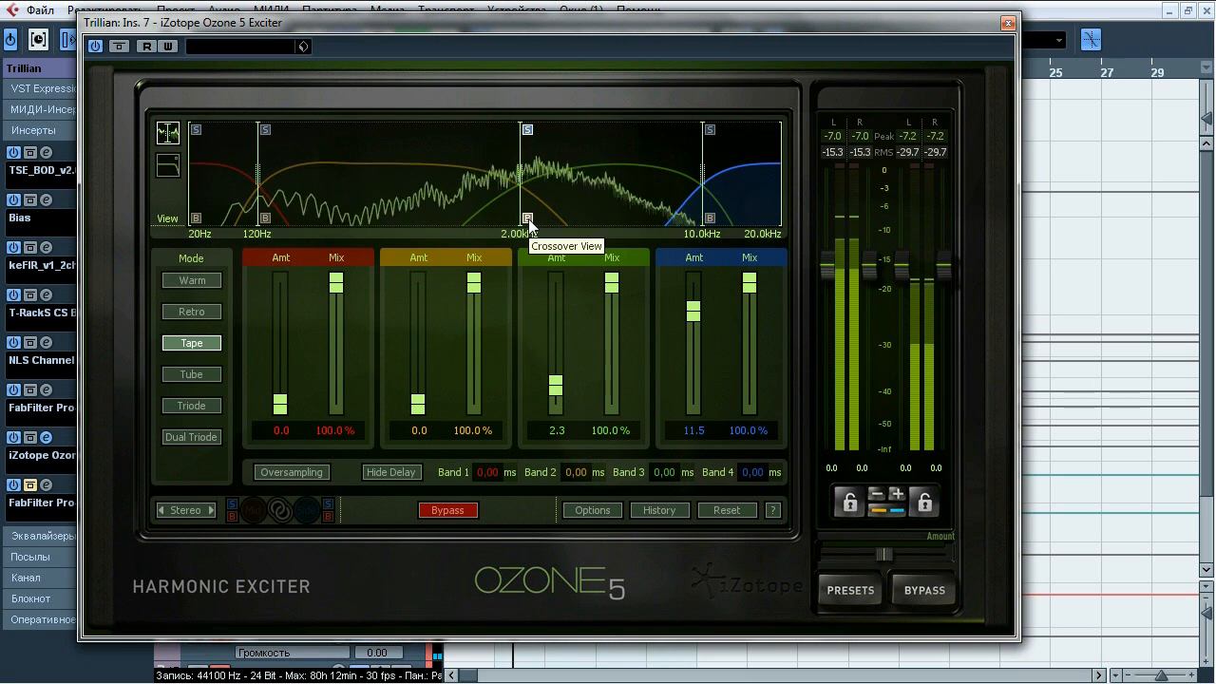
click(527, 130)
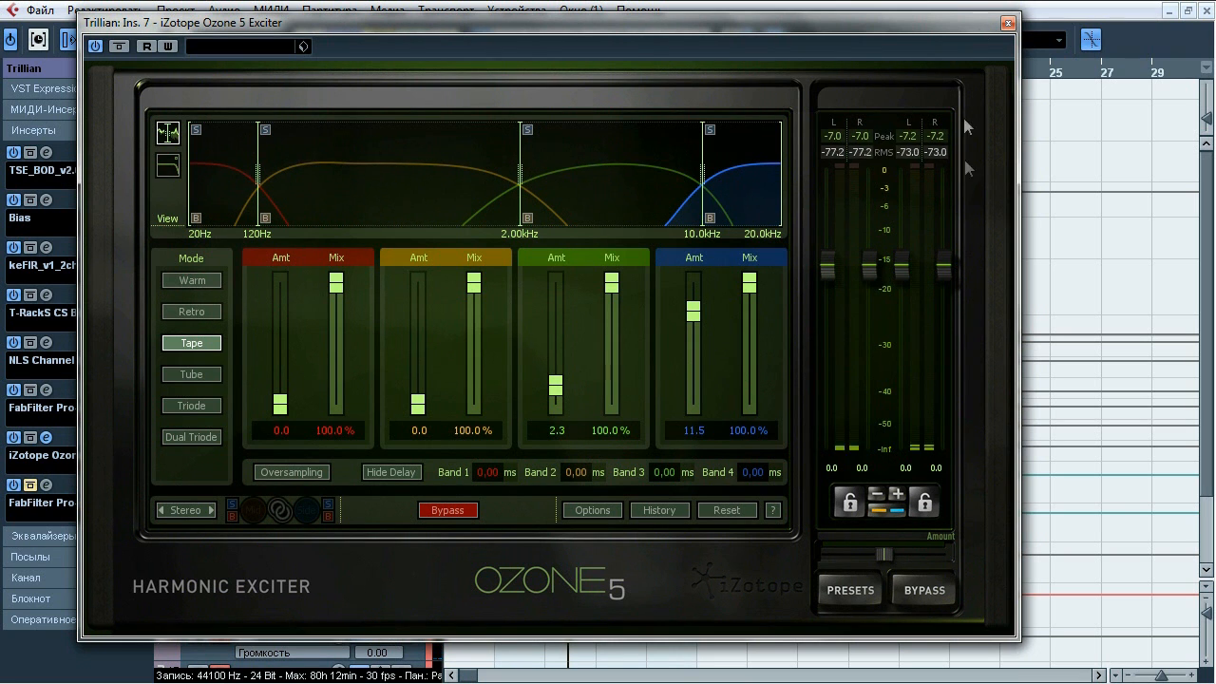
- Close the exciter and open Trillian's FabFilter Pro-C insert, moving its window clear of the track list
click(1008, 22)
click(47, 485)
drag(630, 80, 673, 111)
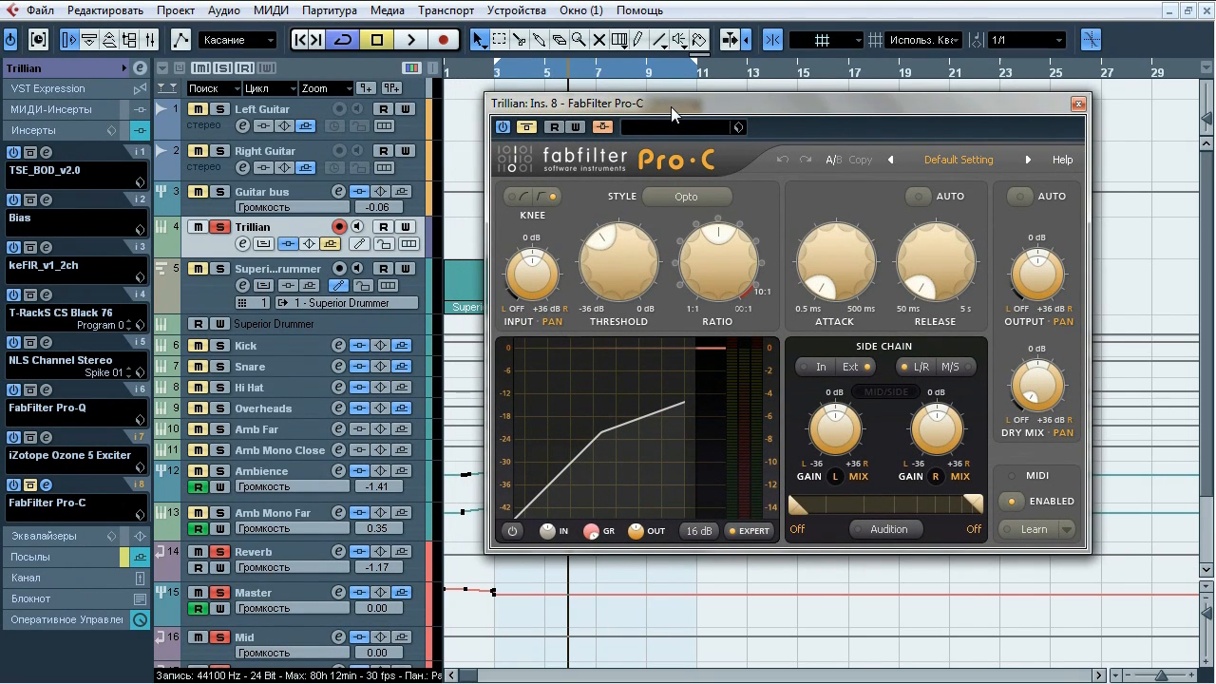
- Set the outputs of the Reverb and Kick tracks to no bus and solo the Kick
click(288, 553)
click(84, 69)
click(73, 196)
click(73, 218)
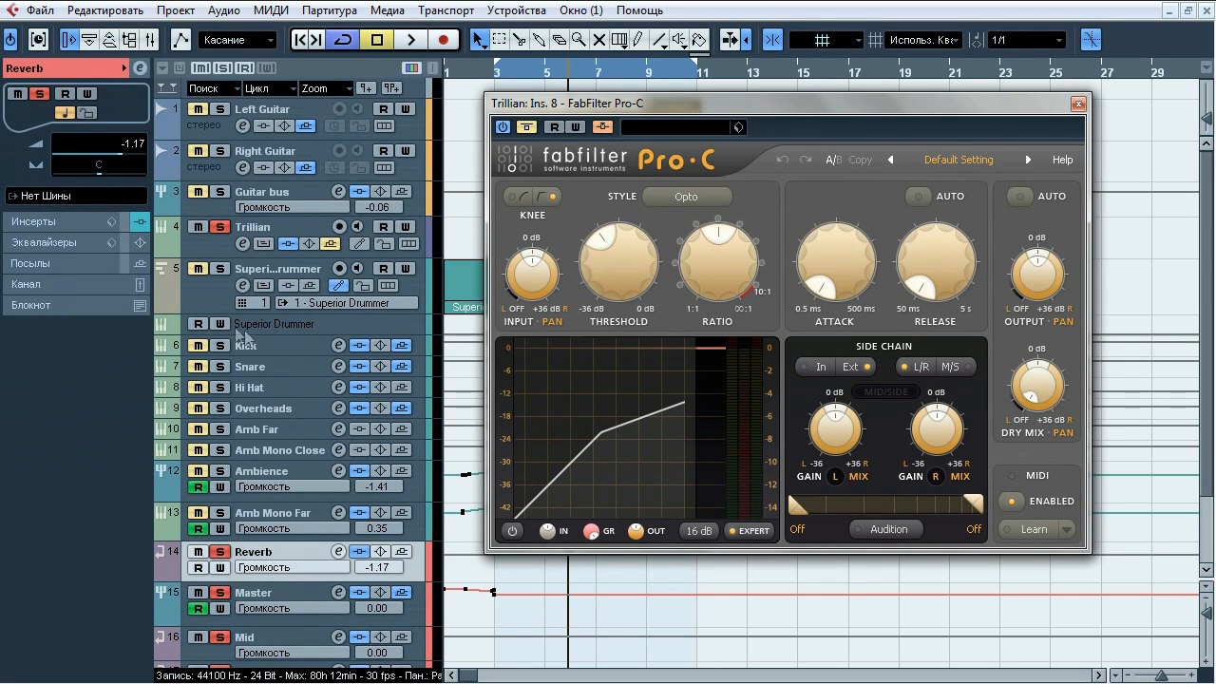
click(249, 345)
click(73, 197)
click(85, 219)
click(220, 346)
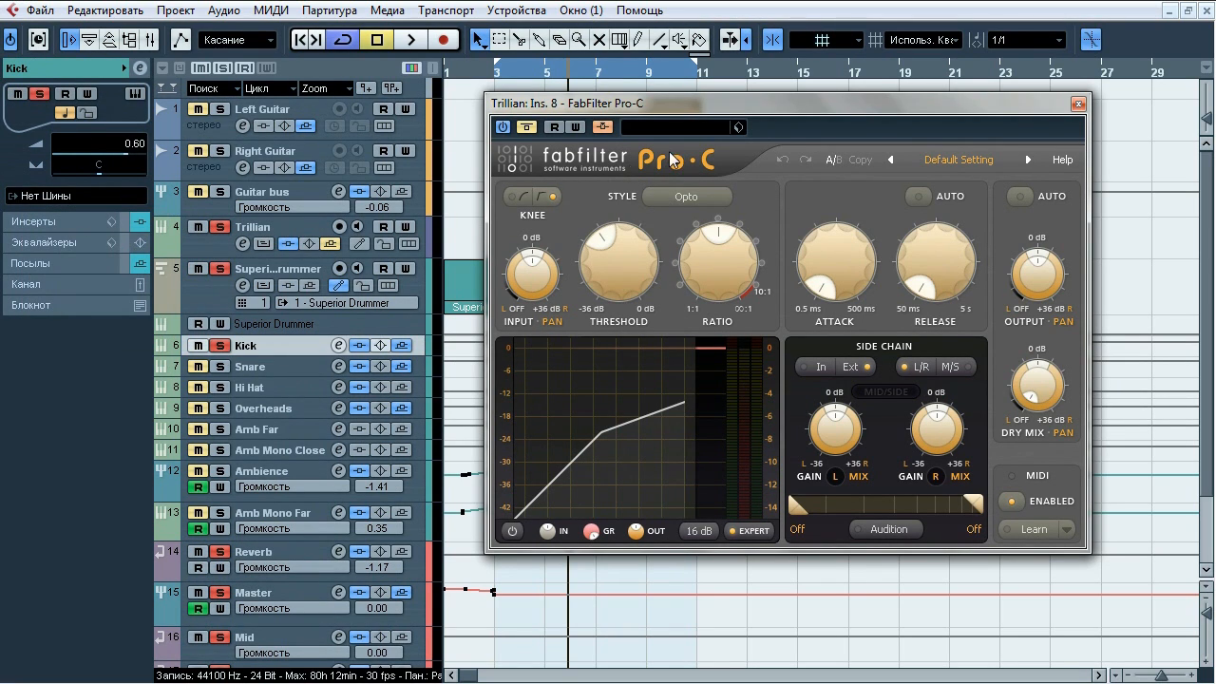
- Play the bass without the audible kick and compare Pro-C's side-chain compression active and bypassed, leaving it active
key(space)
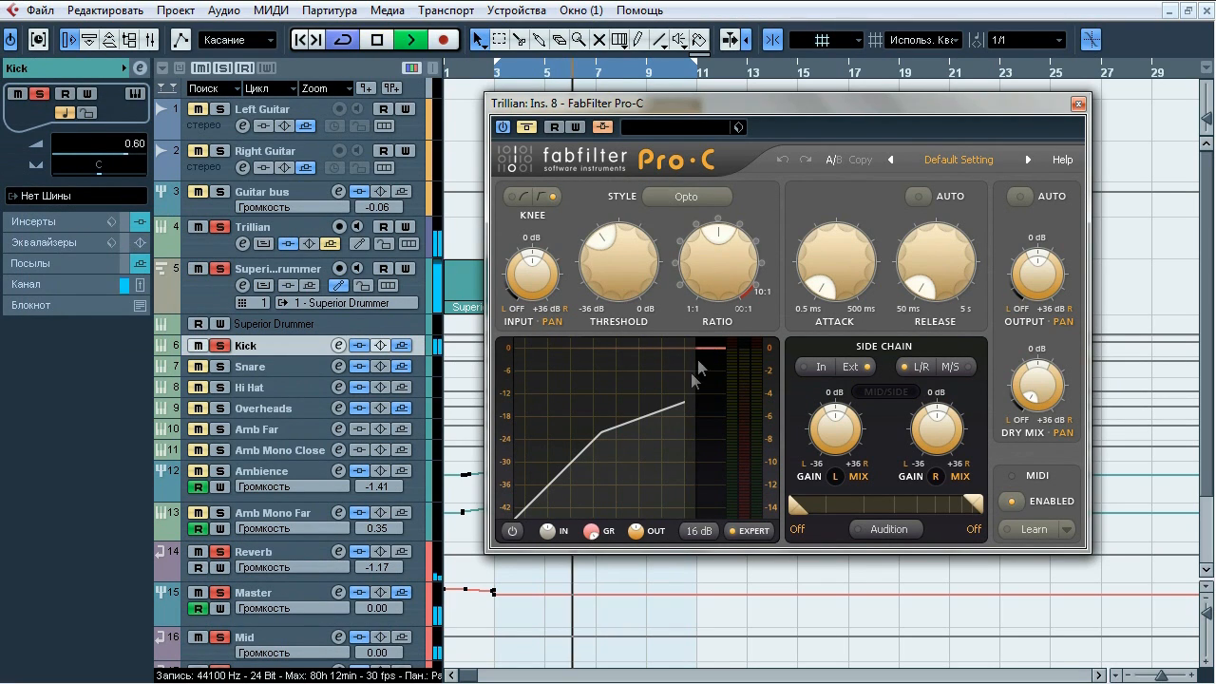
click(526, 128)
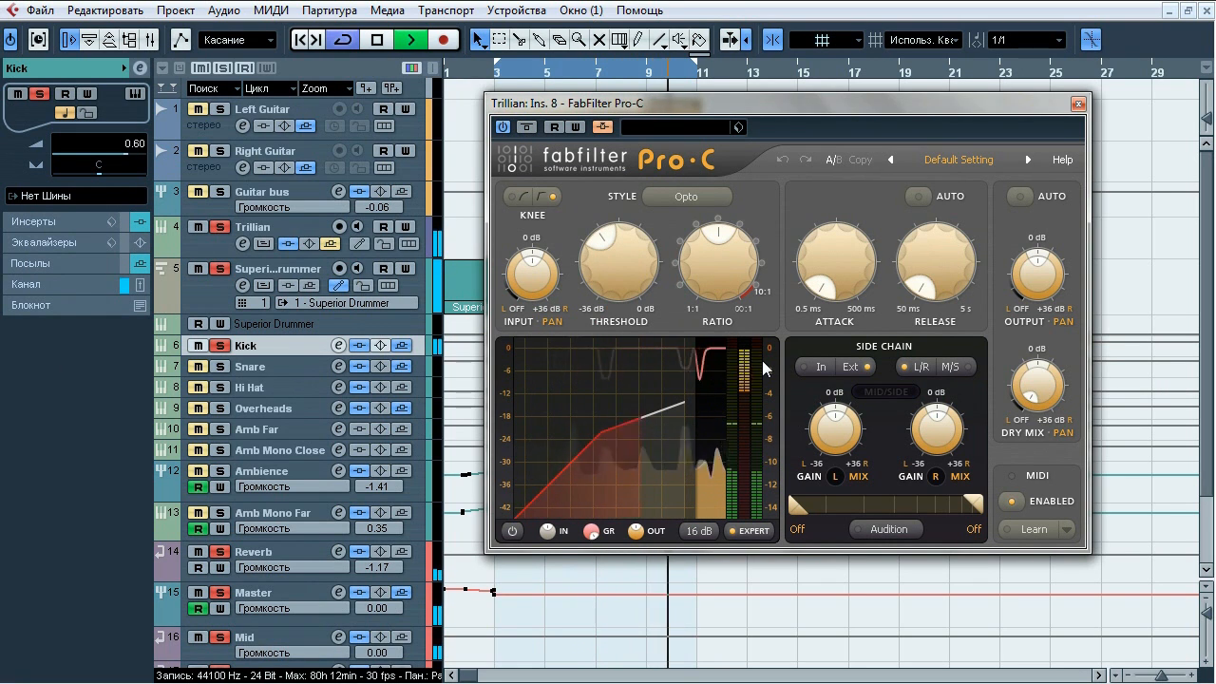
click(537, 126)
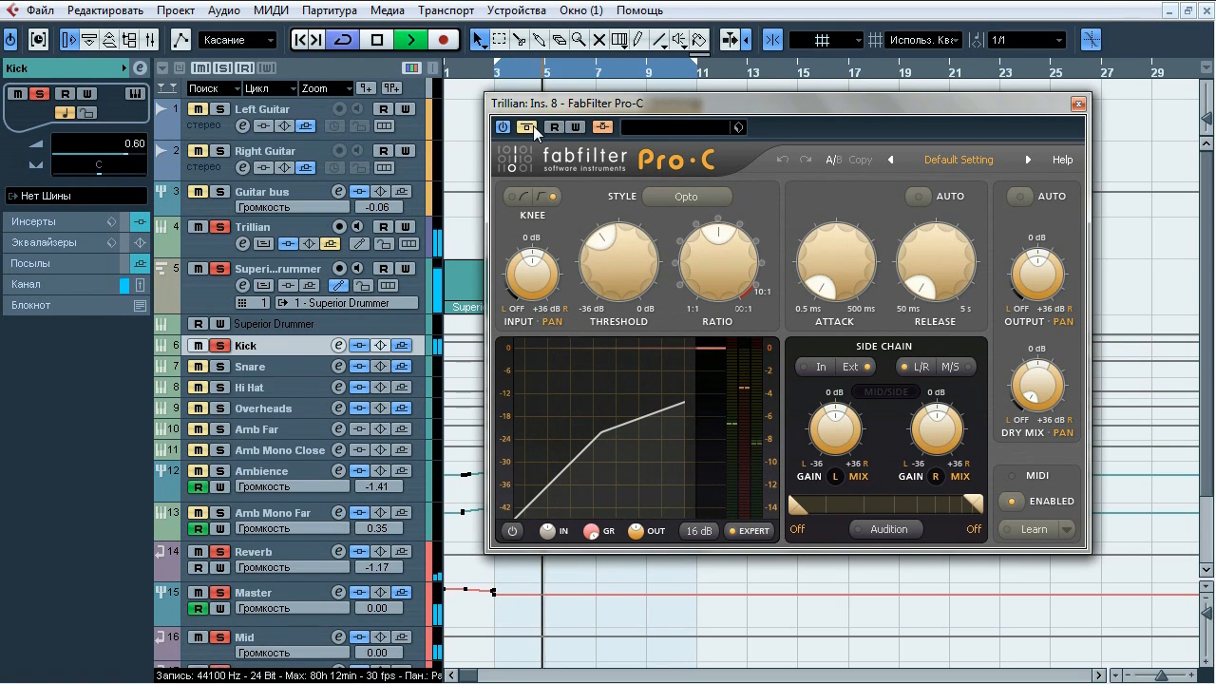
click(532, 126)
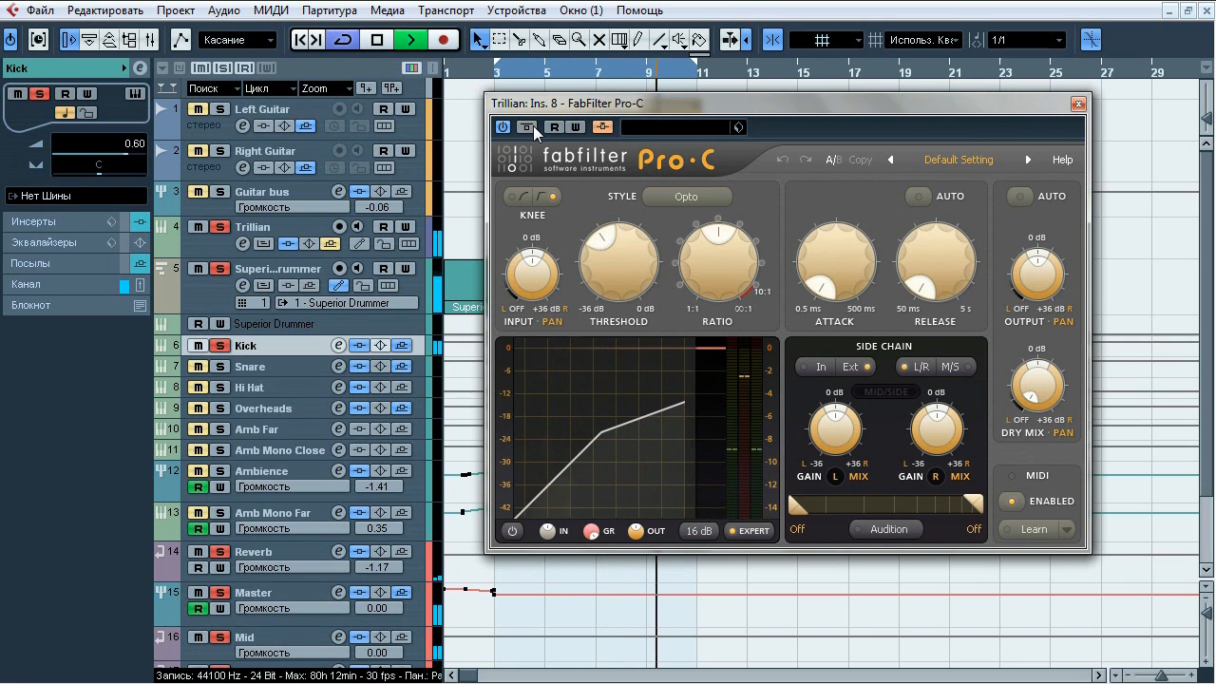
- Route the Kick back to Master and compare kick and bass with Pro-C active and bypassed, leaving it active and closing it
click(93, 197)
mouse_move(116, 316)
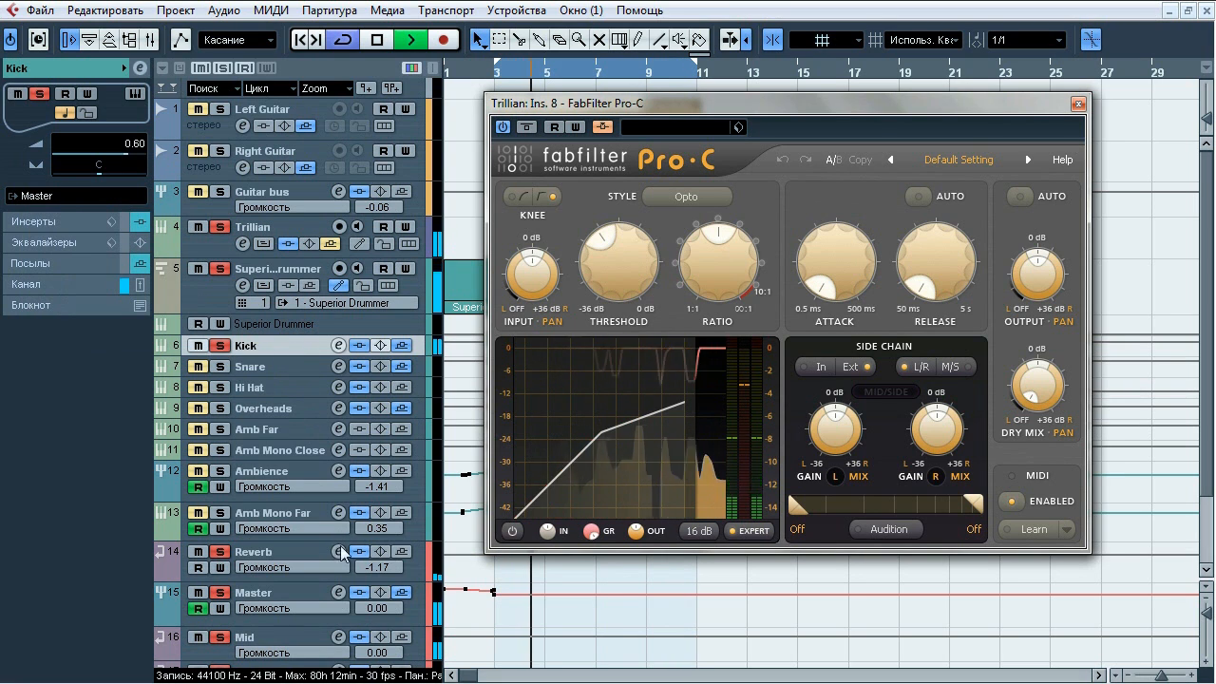
click(530, 126)
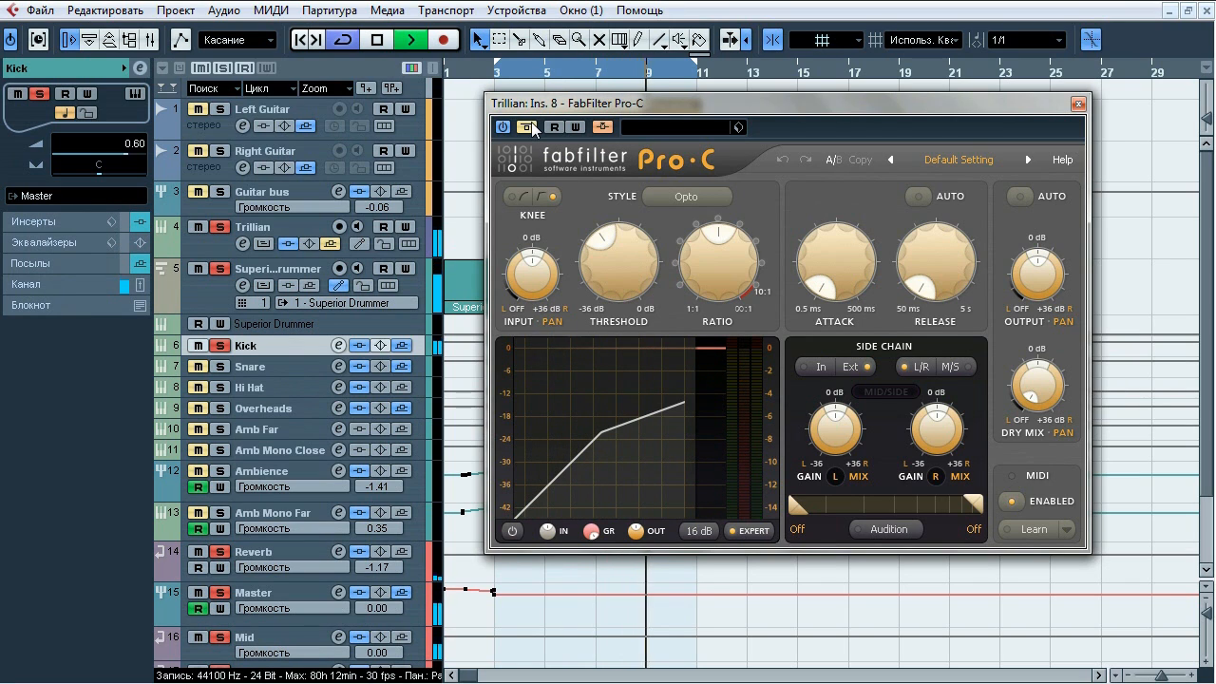
click(527, 126)
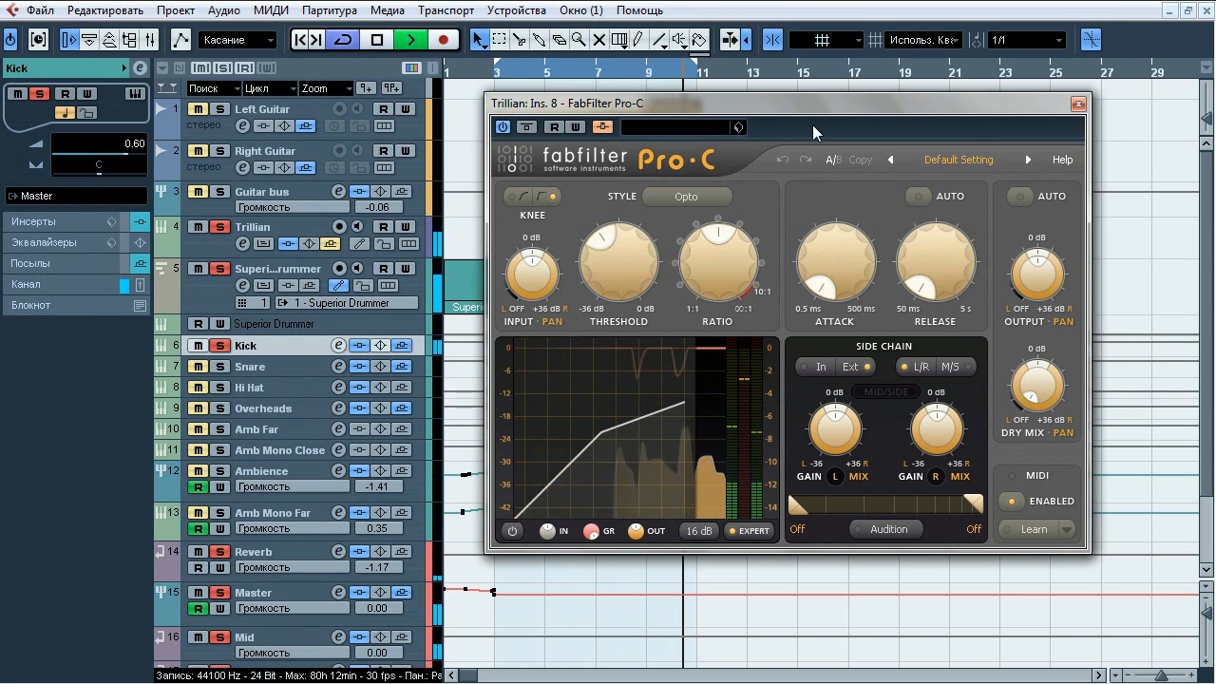
key(space)
click(1077, 105)
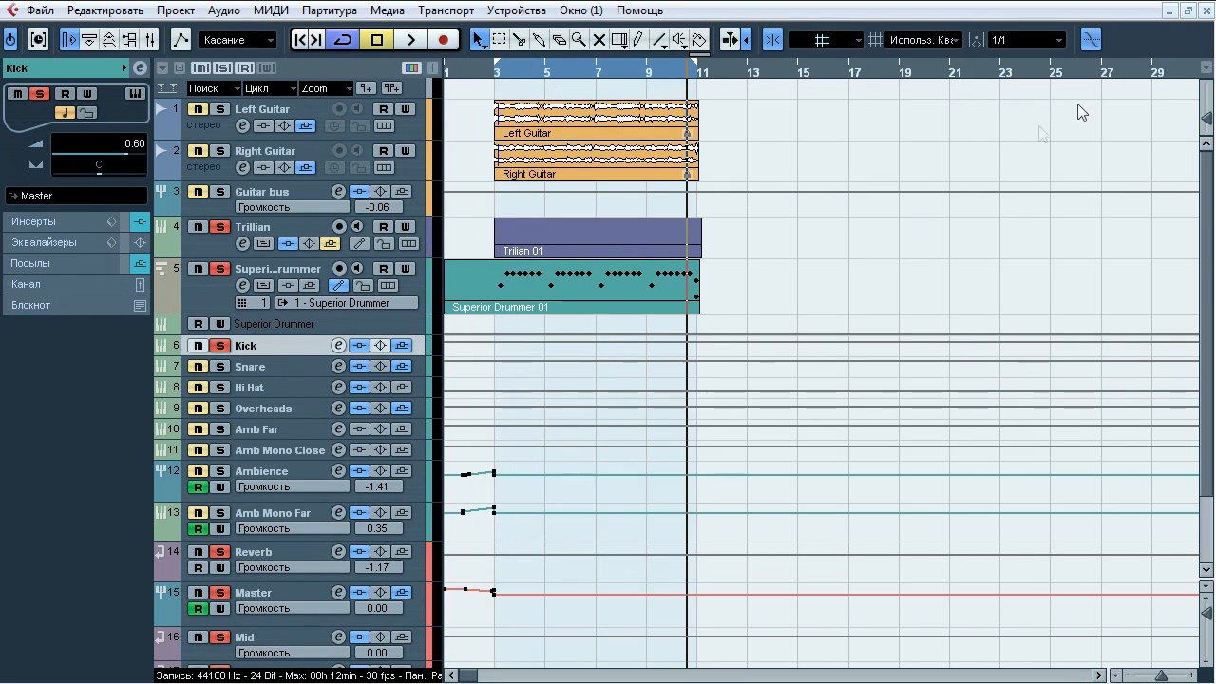
- Route the Reverb track back to Master and clear the Kick's solo
click(266, 549)
click(48, 196)
mouse_move(104, 314)
click(219, 336)
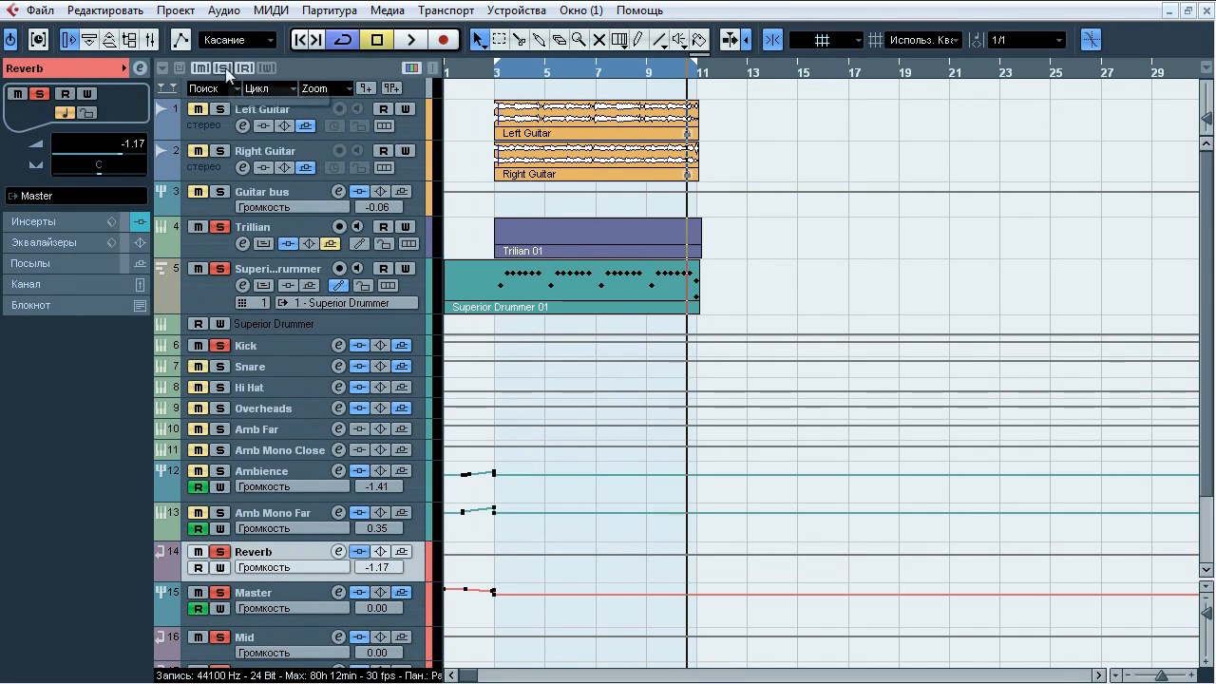
- Show Trillian's sends, take them out of bypass and audition the Reverb send in short bursts from bar 3
click(242, 230)
click(55, 562)
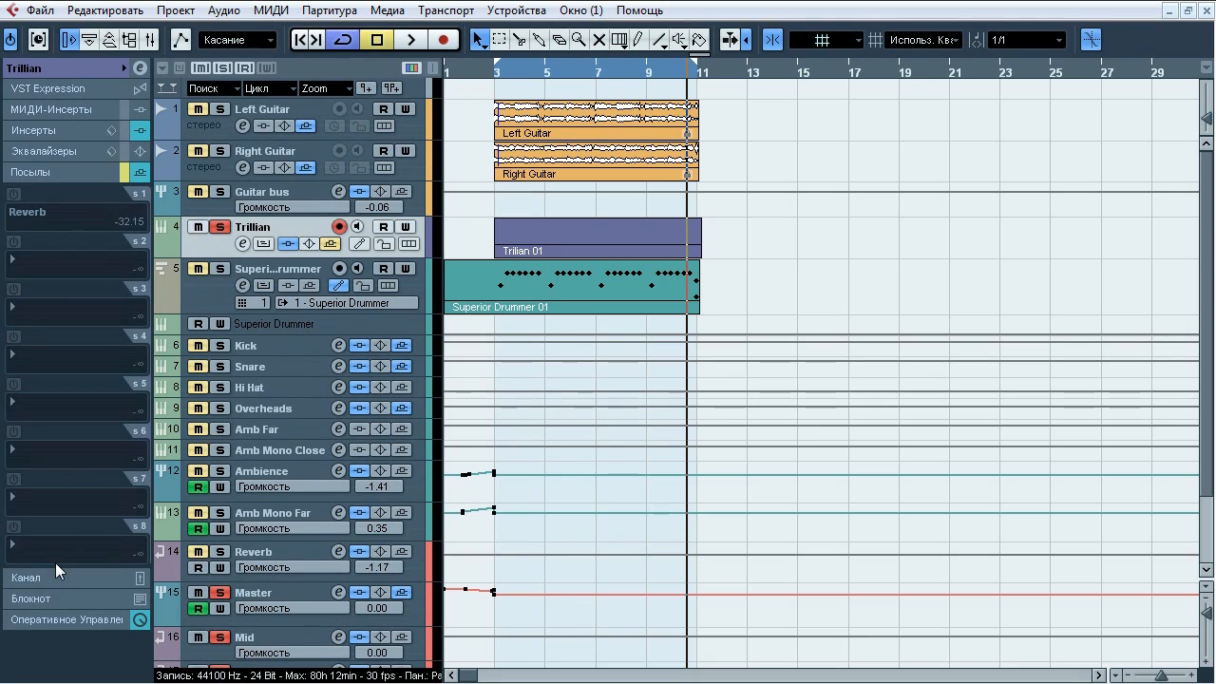
click(332, 243)
click(496, 73)
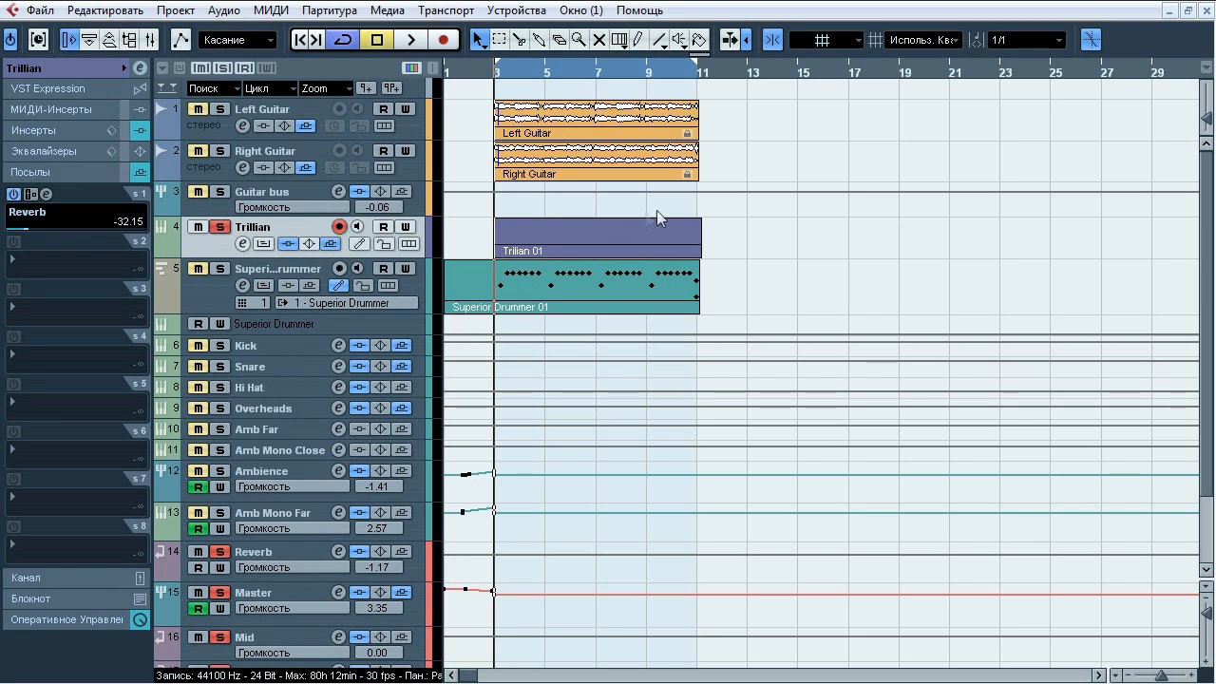
key(space)
key(space)
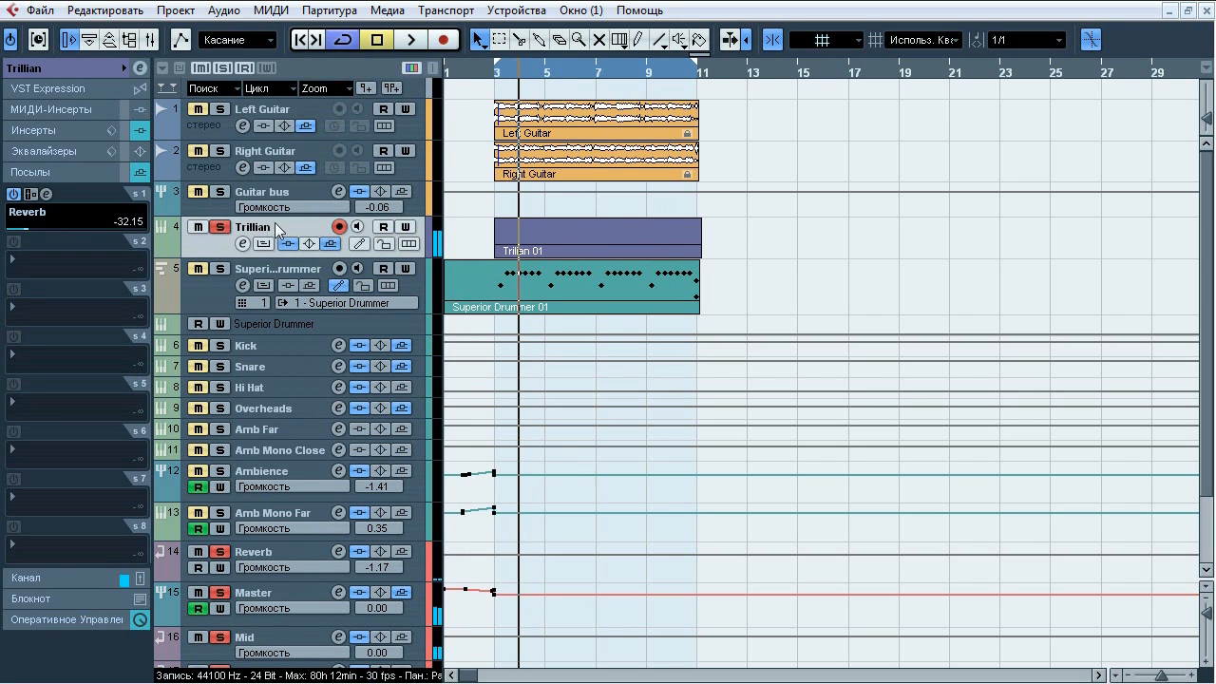
key(space)
key(space)
key(space)
key(space)
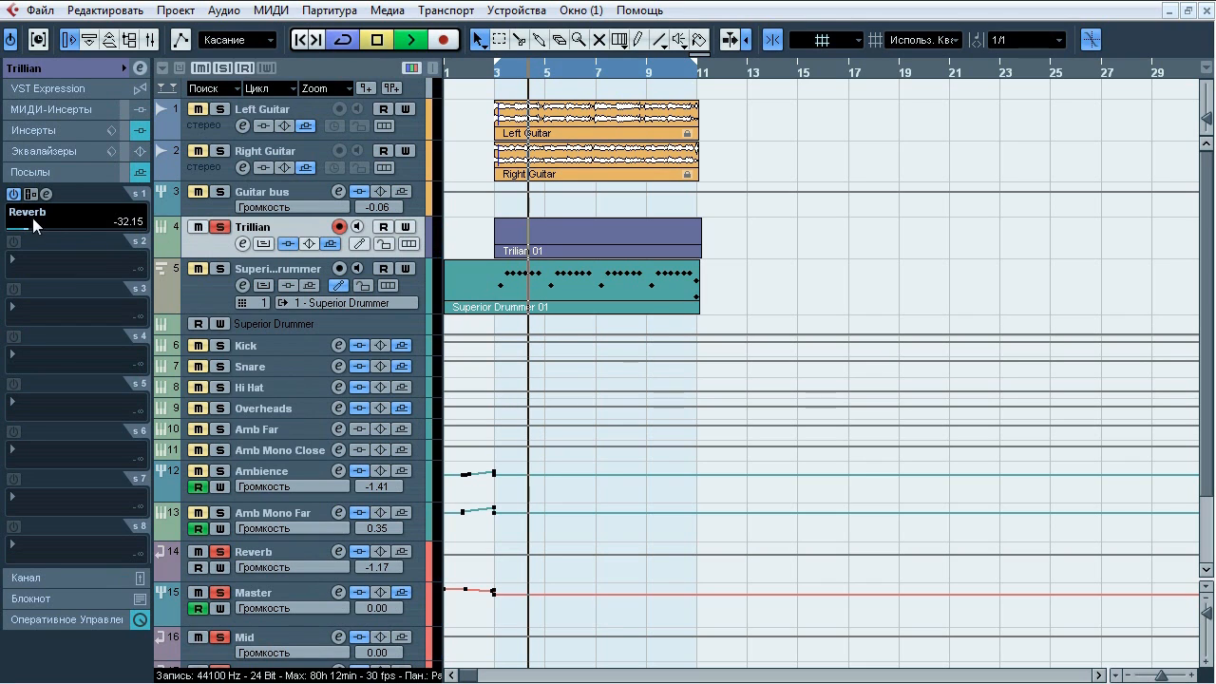
- Compare short bursts of the bass with the Reverb send switched off and on
click(14, 195)
key(space)
key(space)
key(space)
key(space)
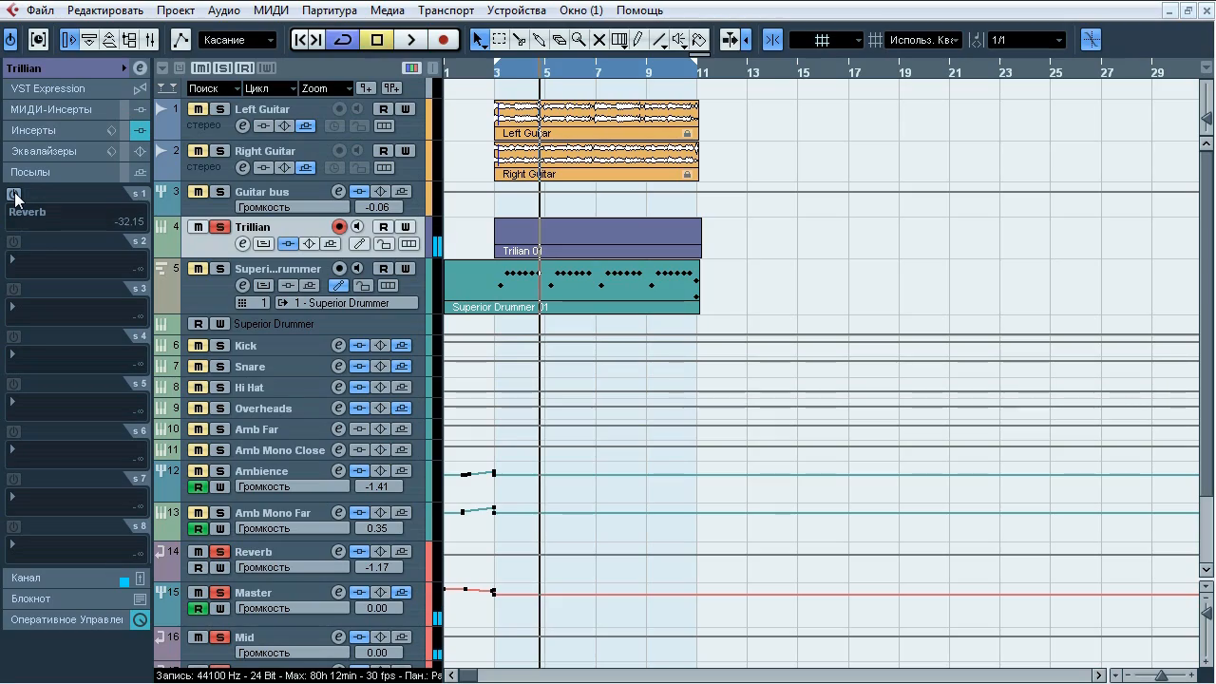
click(14, 195)
key(space)
key(space)
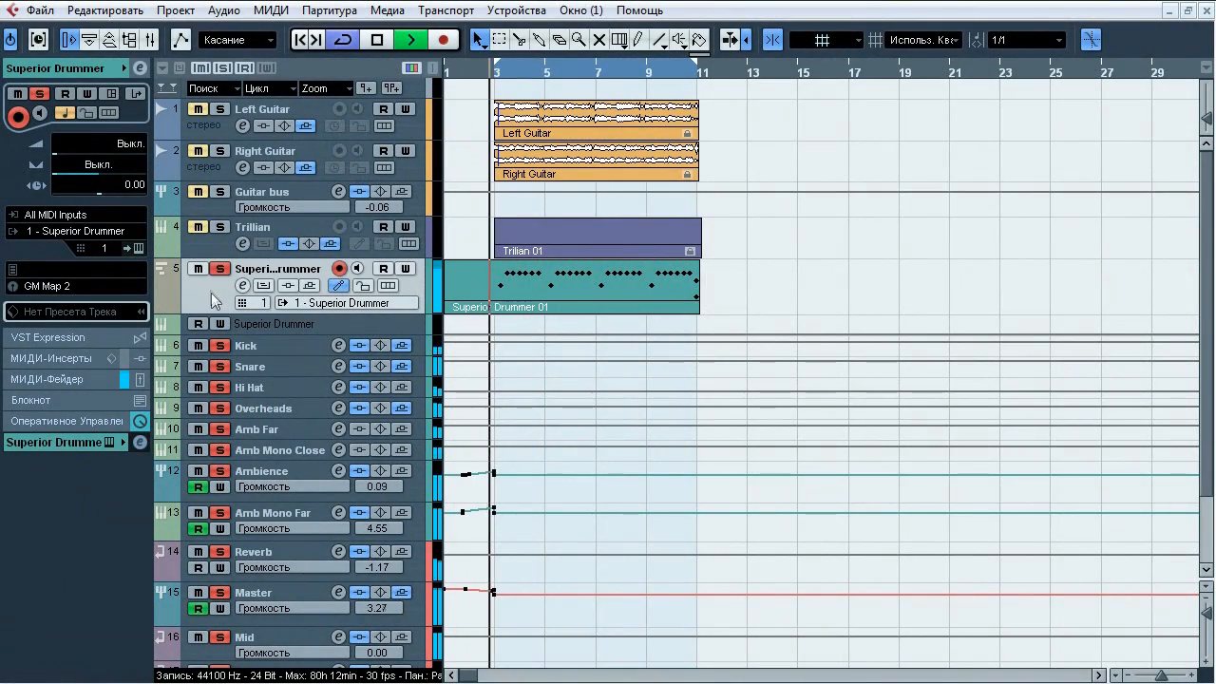
- Compare the full mix with the soloed Superior Drummer track, keeping the drums soloed when stopping playback
click(222, 270)
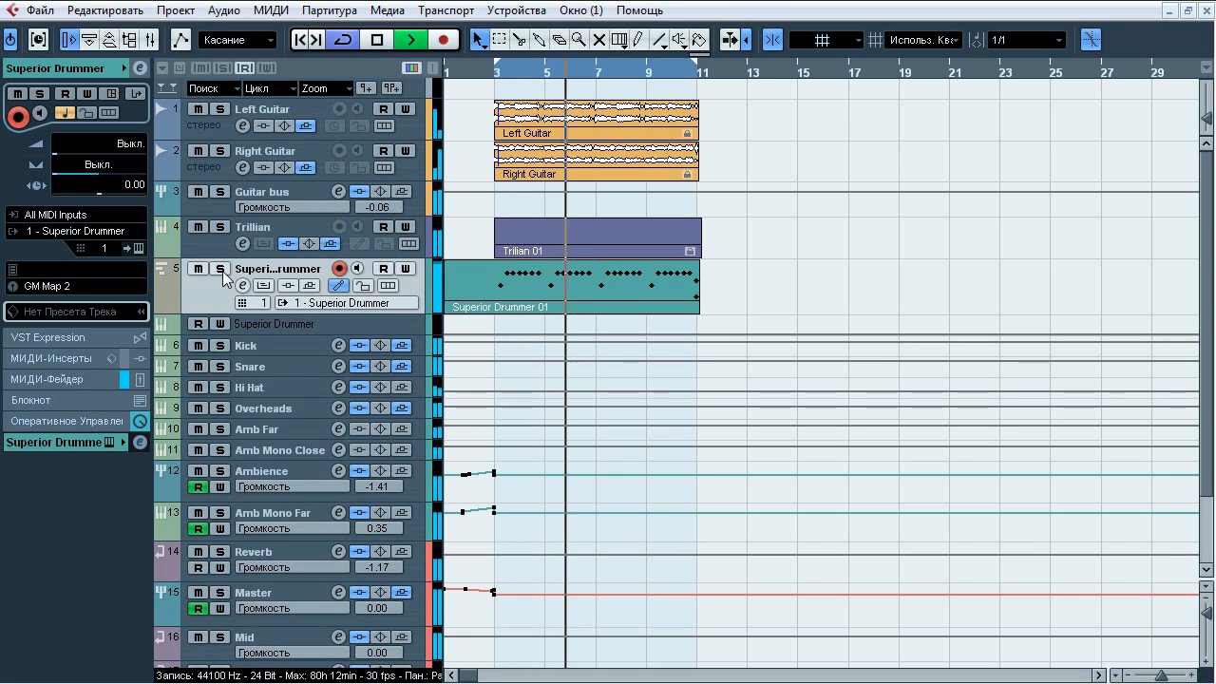
click(222, 271)
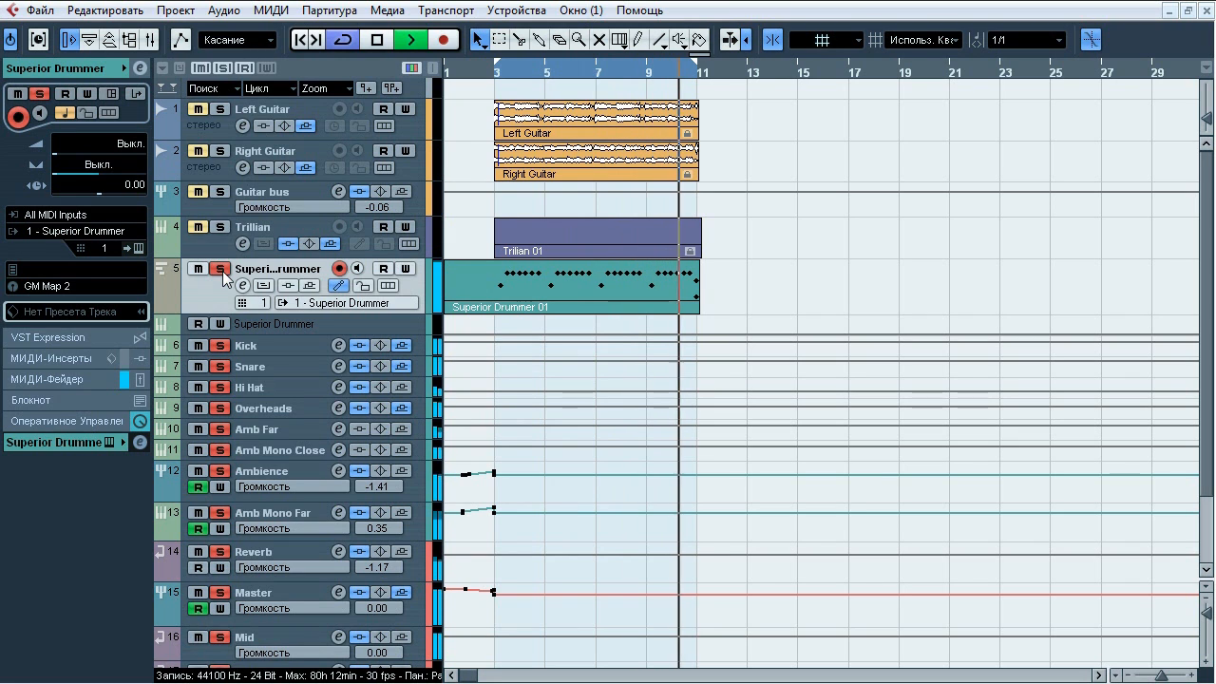
click(222, 271)
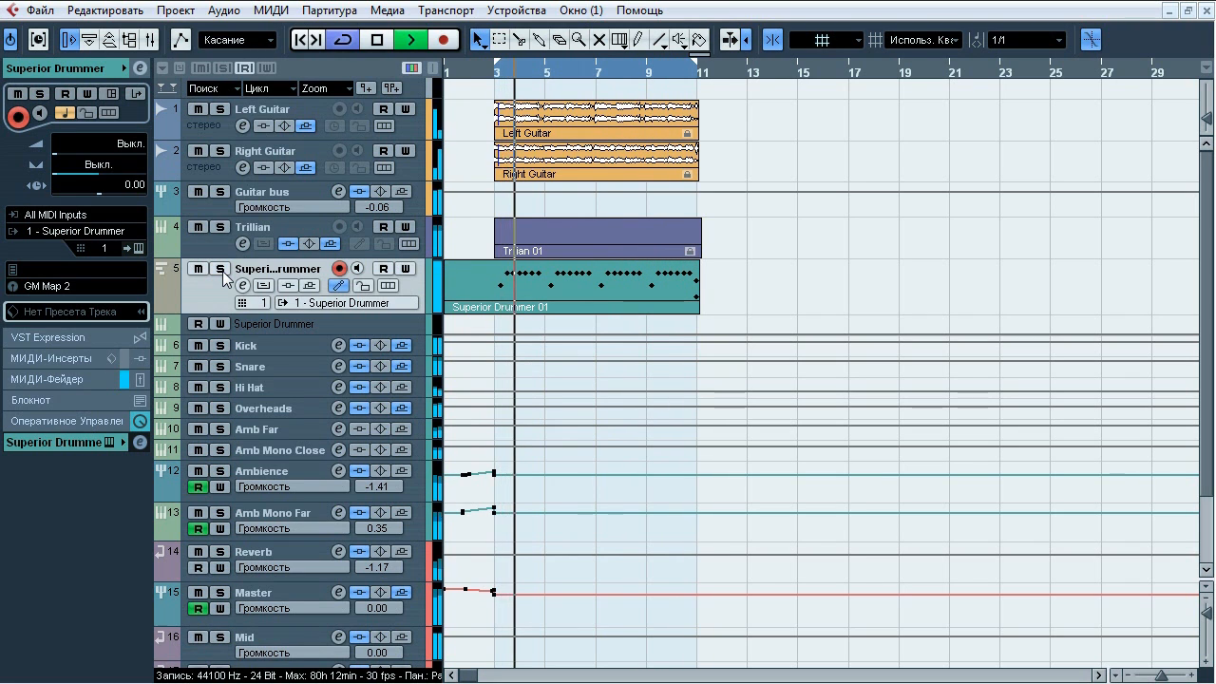
click(219, 270)
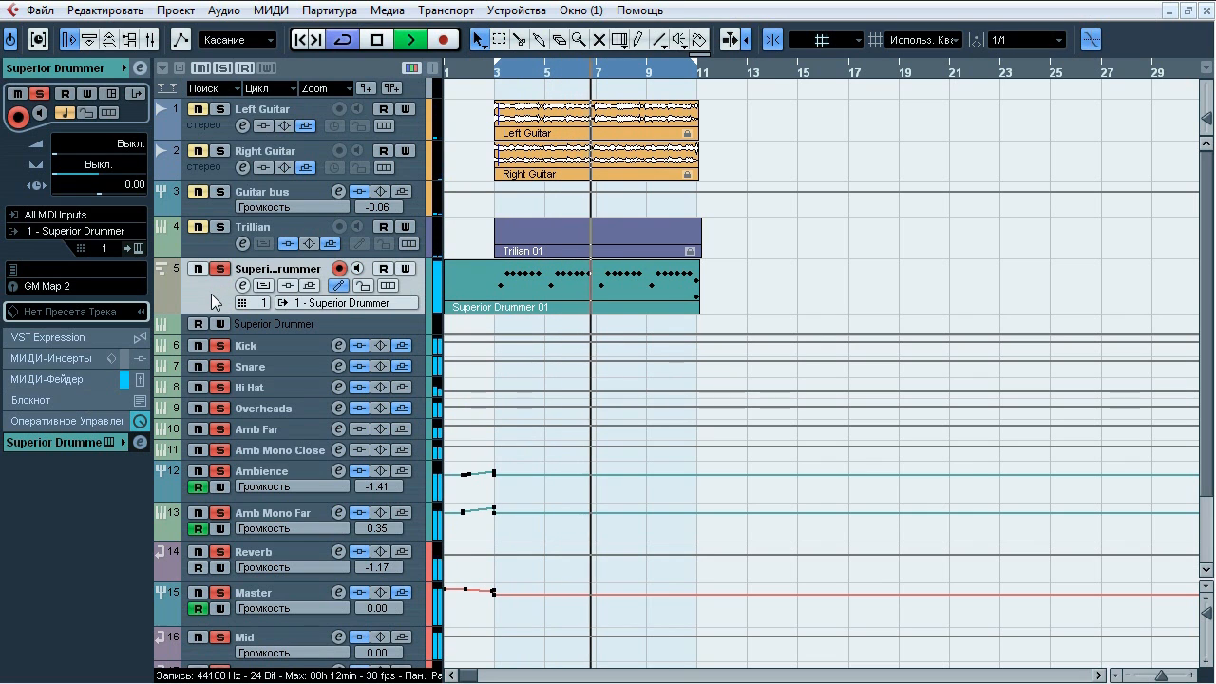
key(space)
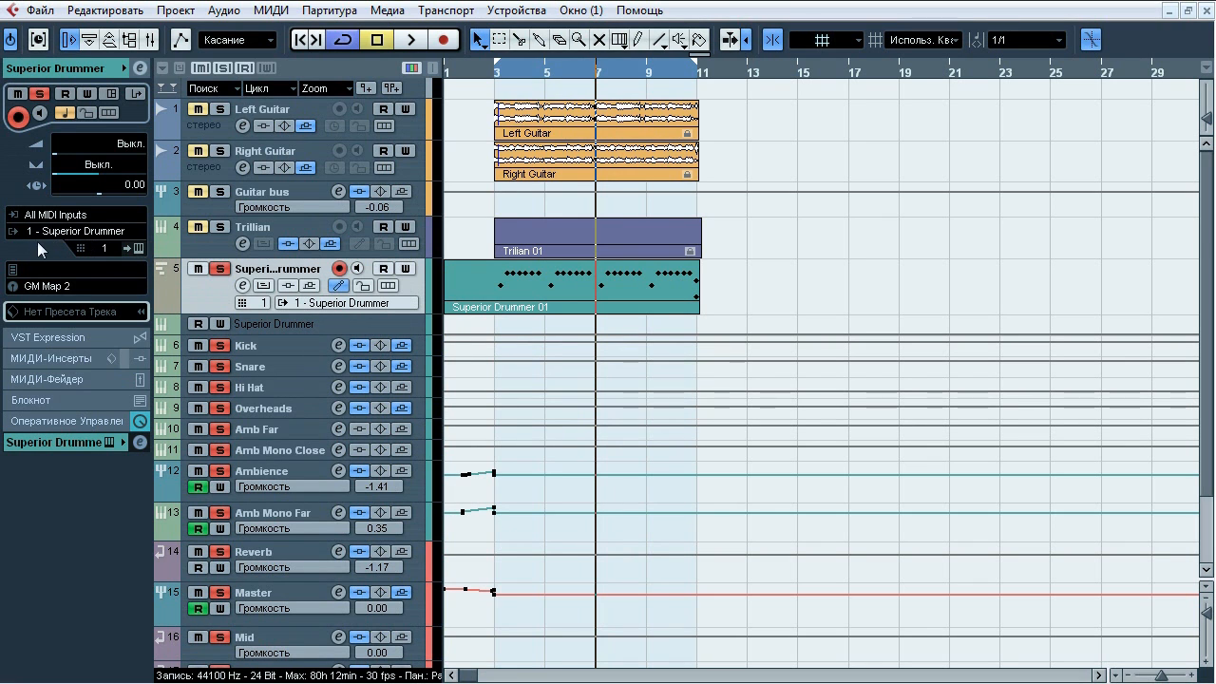
- Open the Superior Drummer instrument and go around the kit, selecting each cymbal to check its model
click(137, 248)
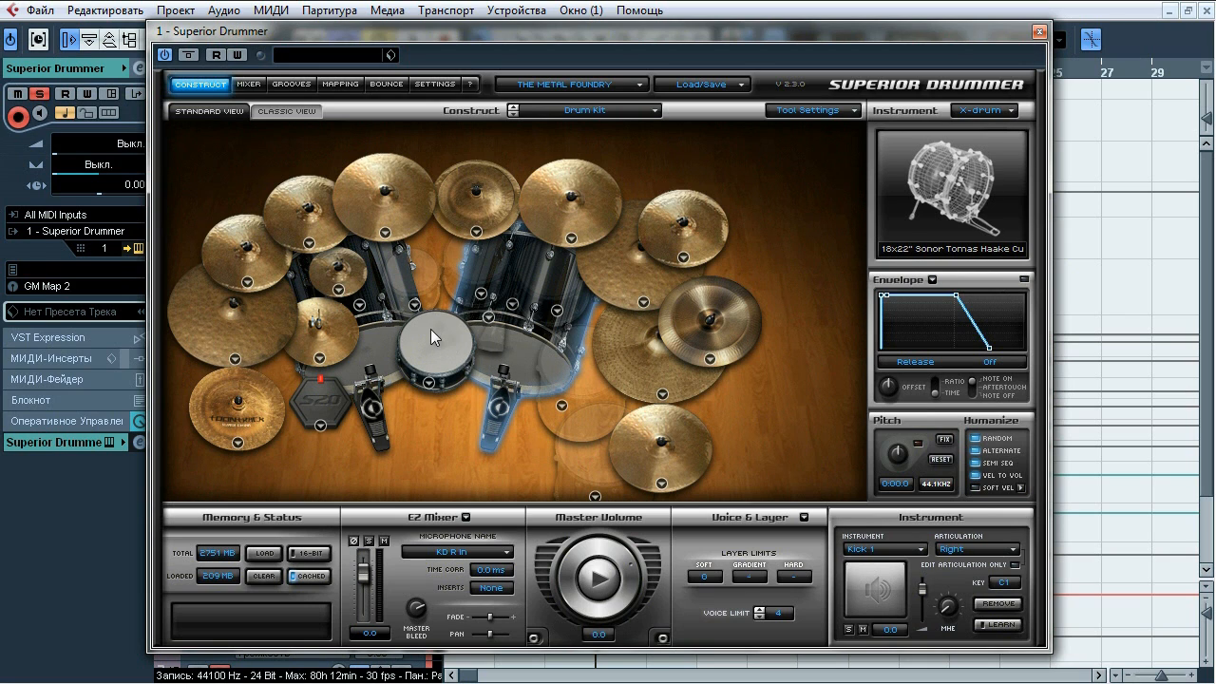
click(252, 381)
click(249, 326)
click(253, 272)
click(330, 273)
click(324, 226)
click(385, 211)
click(492, 211)
click(575, 216)
click(622, 271)
click(679, 233)
click(708, 312)
click(627, 361)
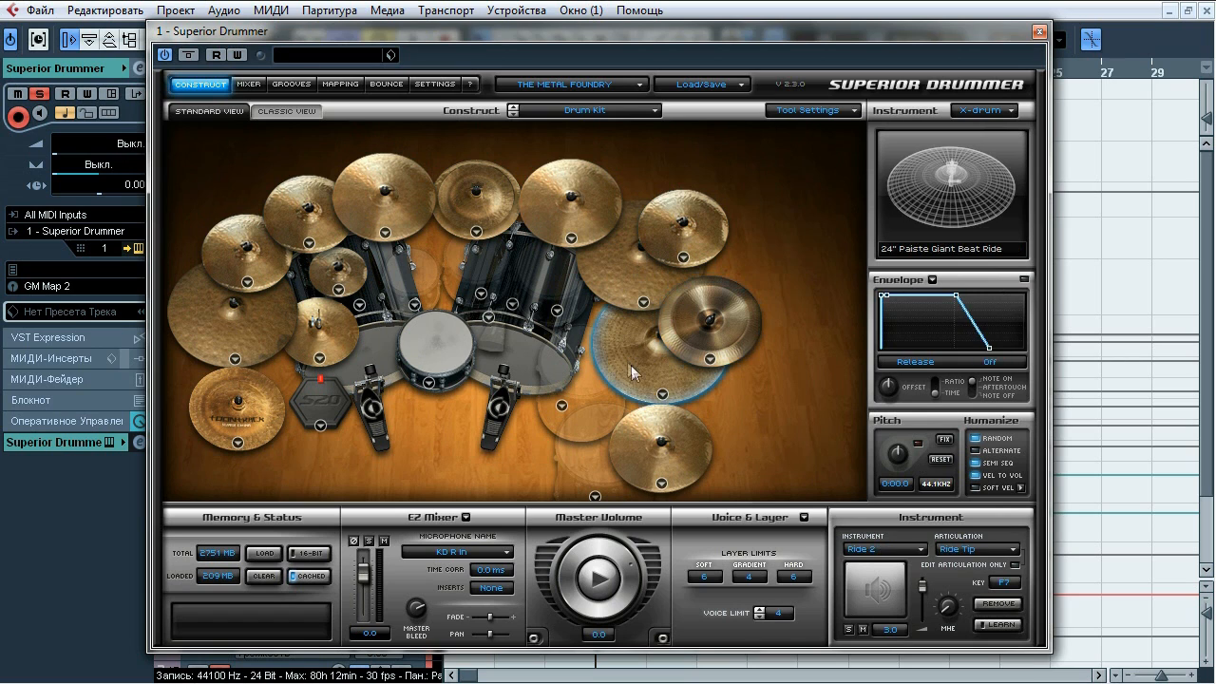
click(645, 445)
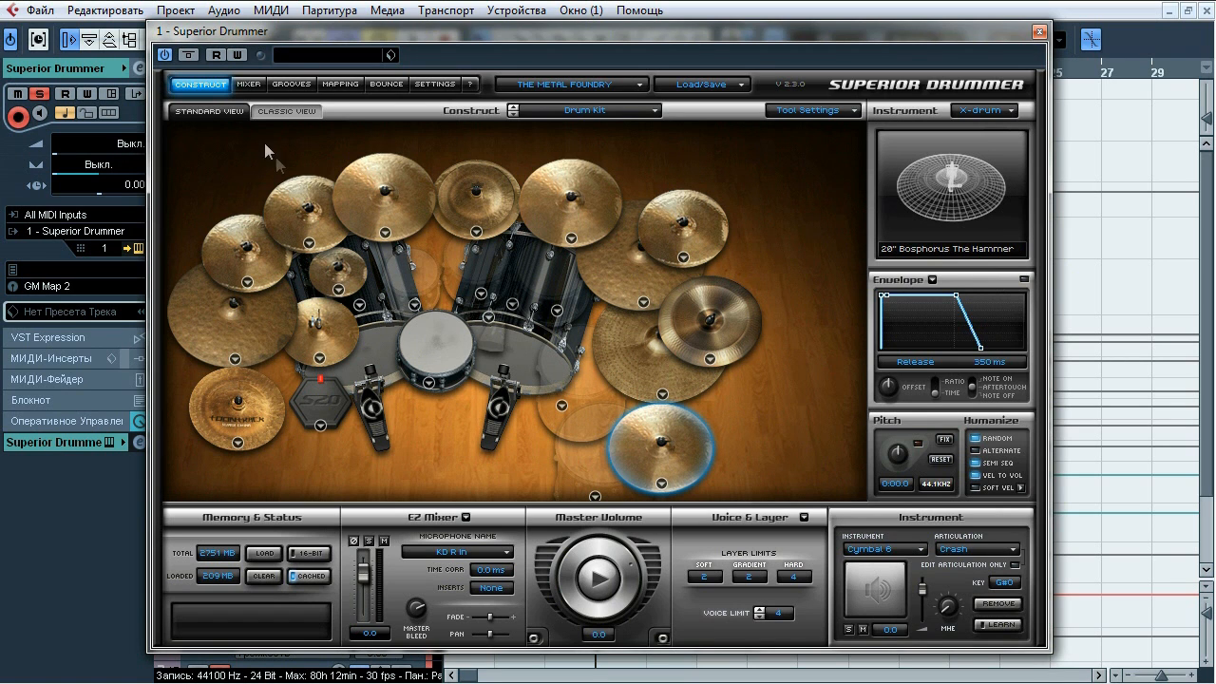
- Examine the microphone channels and their output routing in Superior Drummer's mixer, alongside the matching project tracks
click(249, 85)
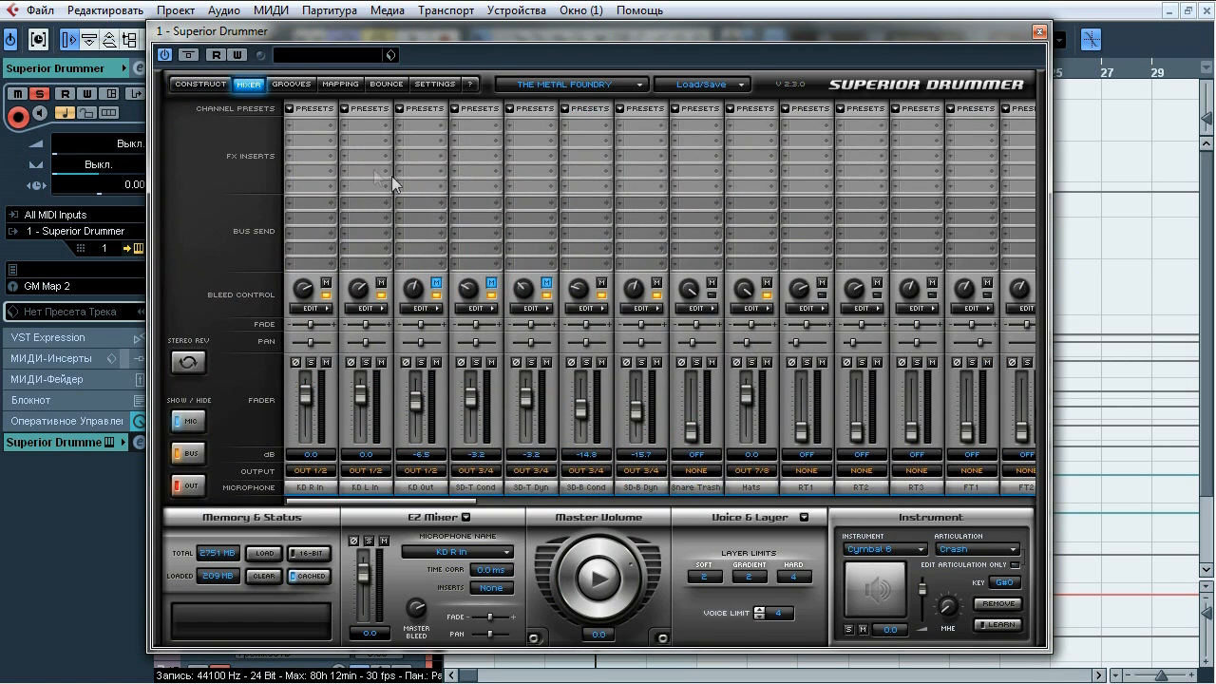
drag(564, 31, 697, 29)
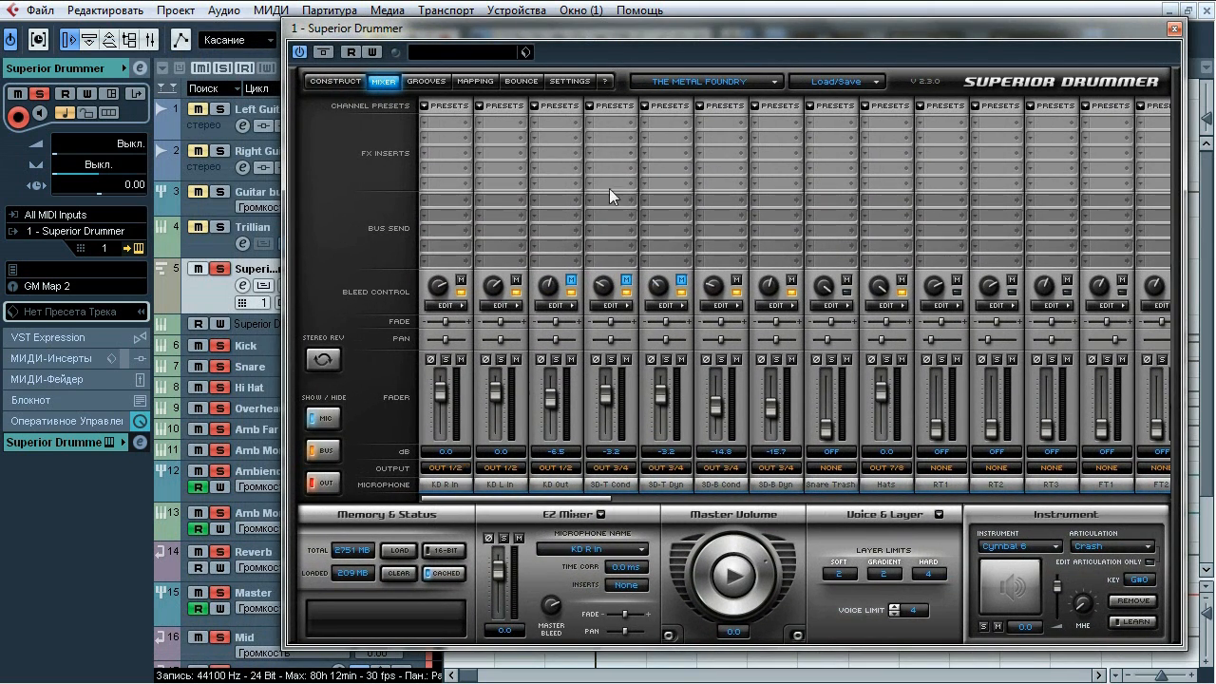
drag(662, 37, 790, 36)
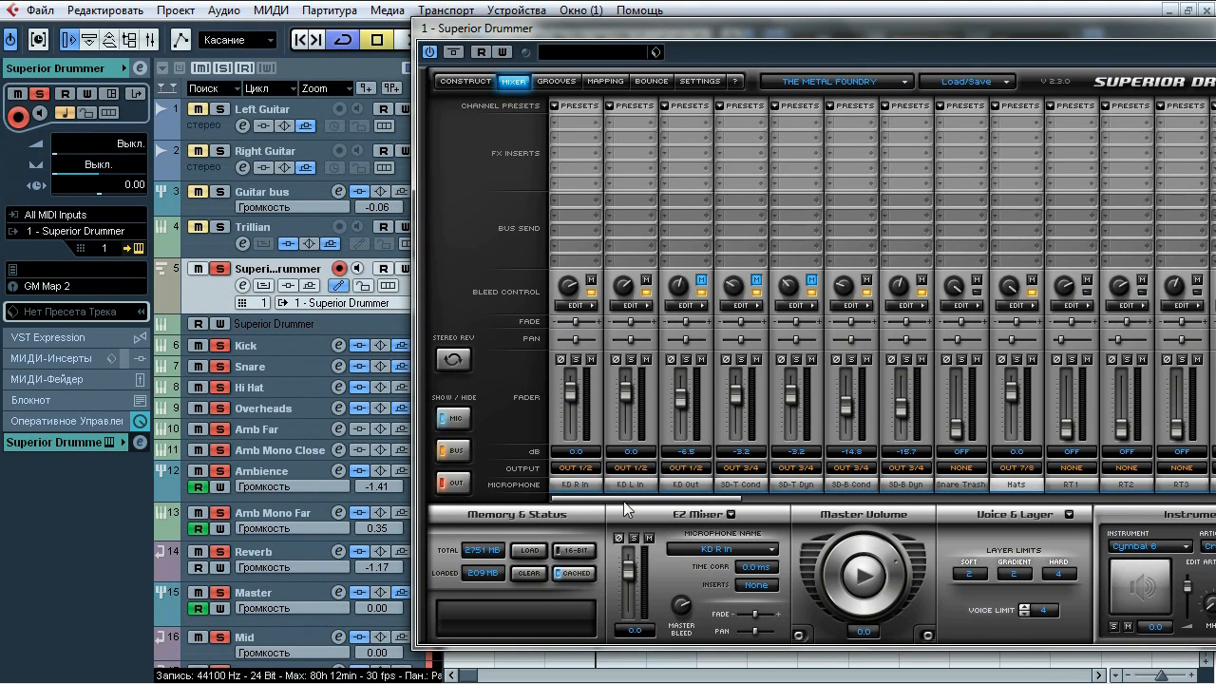
drag(623, 501, 718, 494)
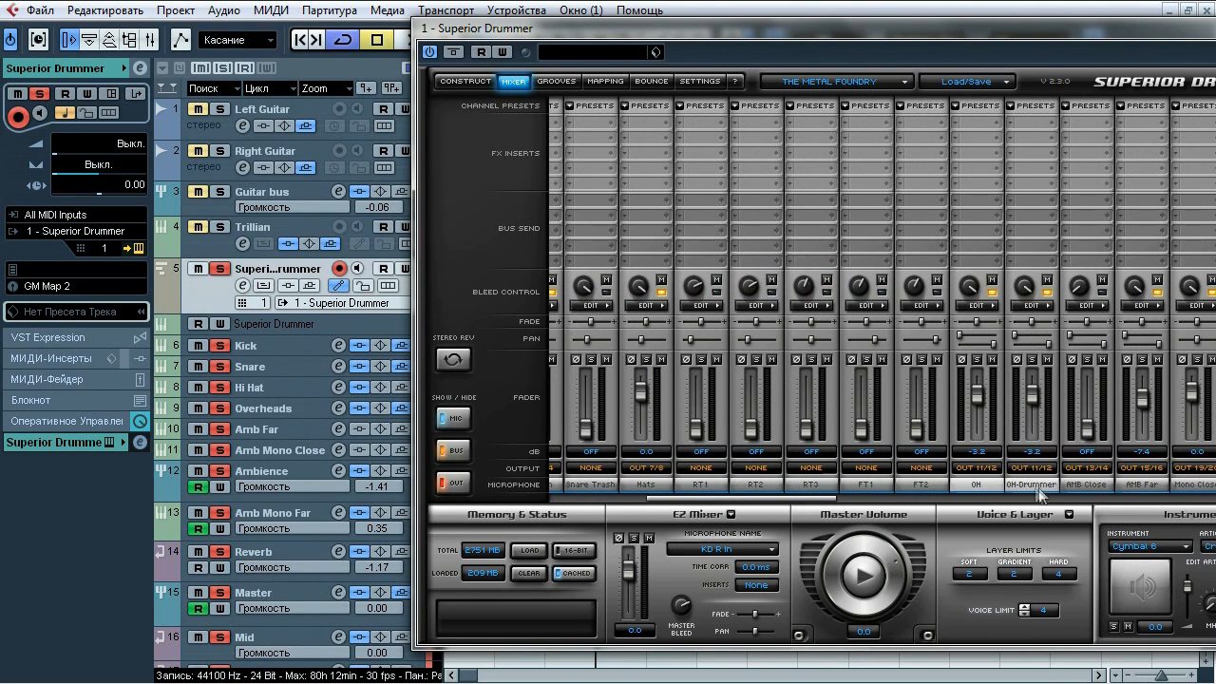
drag(722, 497, 804, 505)
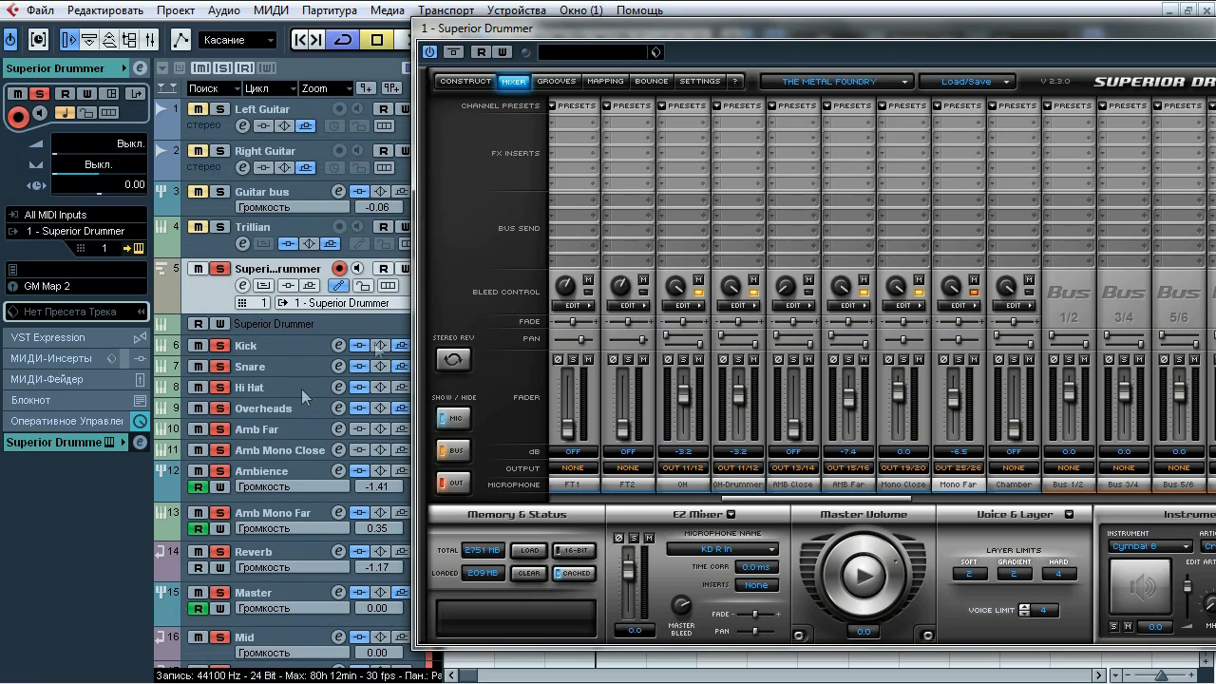
- Inspect the individual bleed settings of the Mono Far, Mono Close, AMB Far and OH channels, and view the preset loading options
drag(702, 32, 507, 30)
click(770, 304)
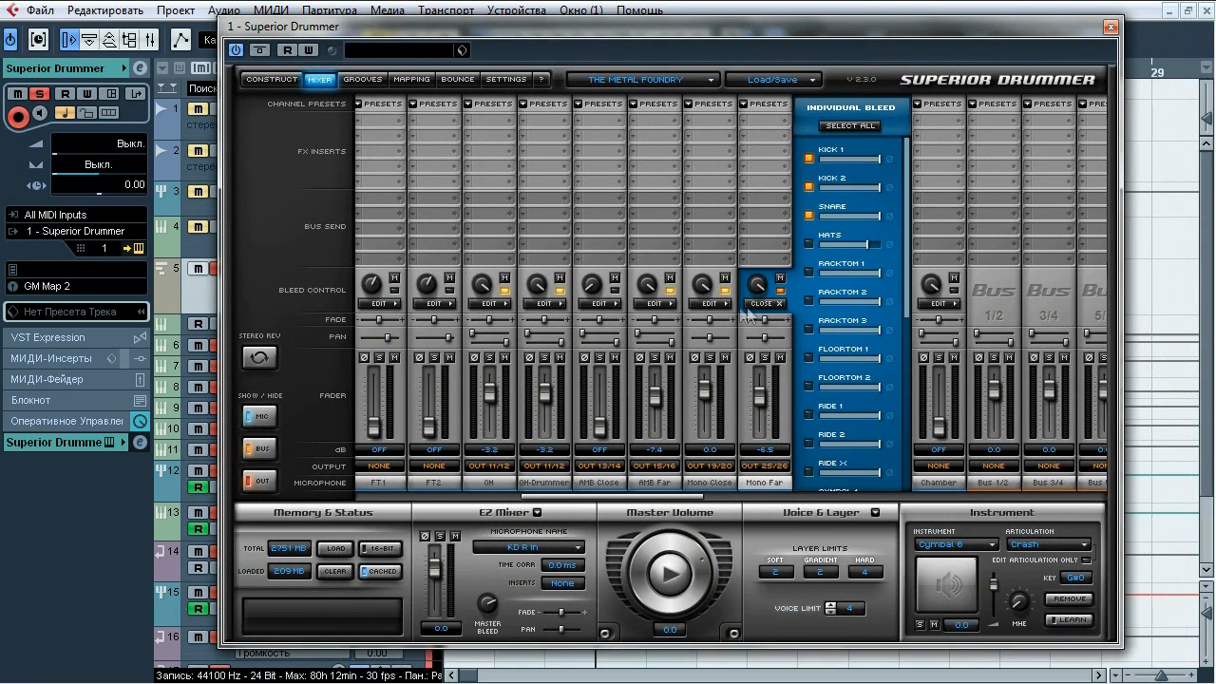
click(708, 303)
click(655, 303)
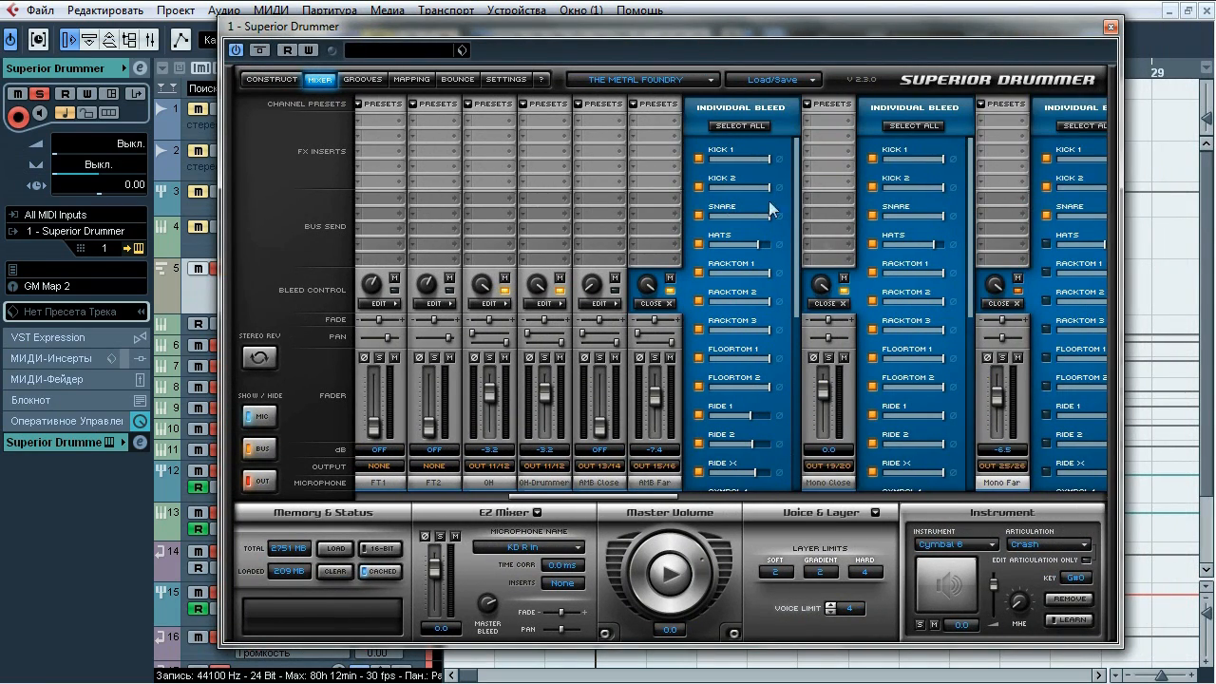
click(499, 303)
click(501, 304)
click(665, 304)
click(717, 304)
click(769, 304)
click(798, 78)
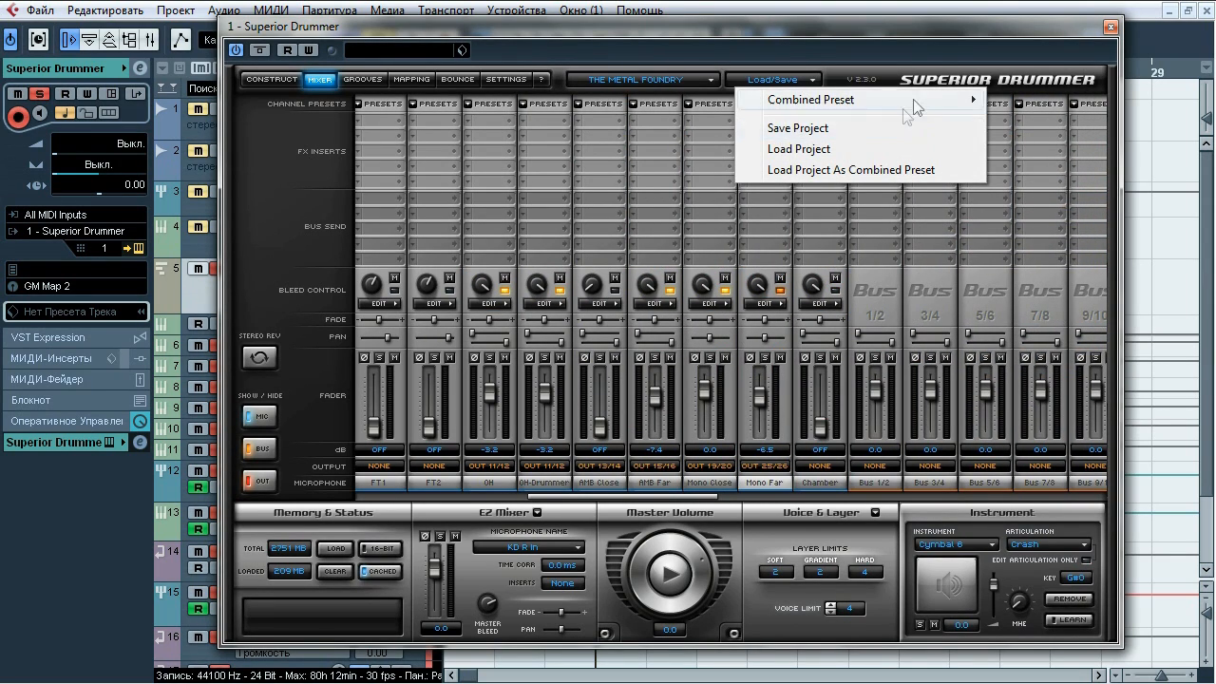
click(953, 28)
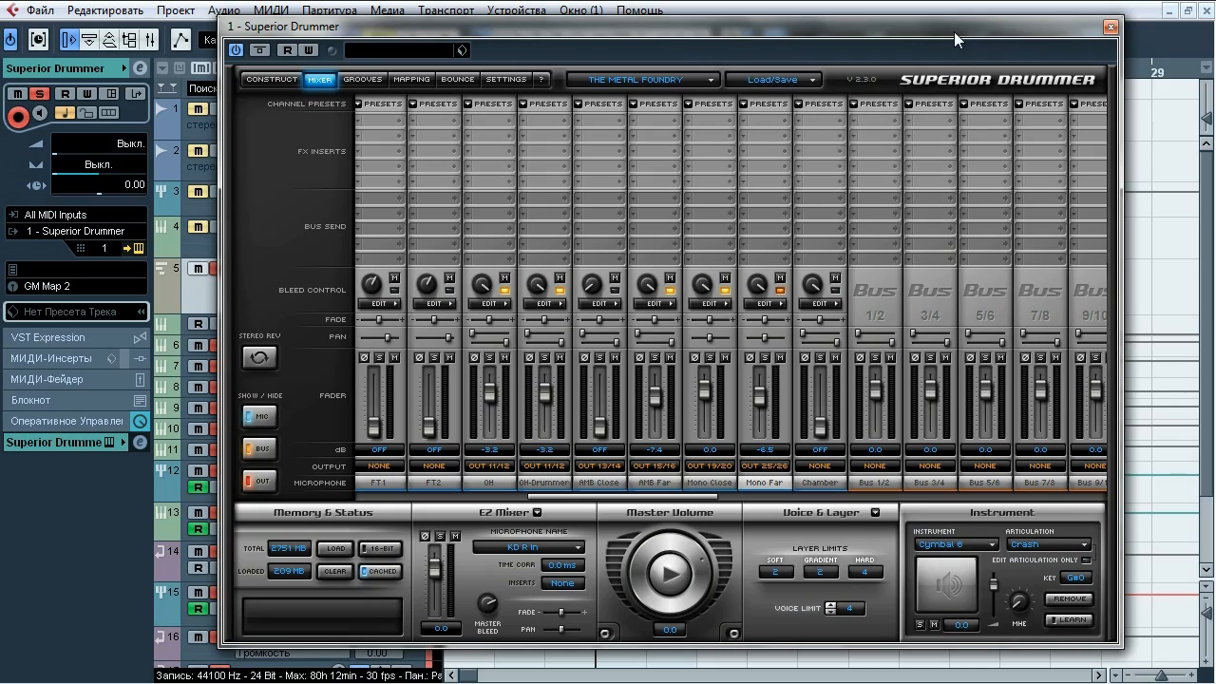
- Close the Superior Drummer instrument and check the output routing of the Kick through Overheads tracks together with Amb Mono Far
click(1110, 27)
drag(1199, 241, 1207, 302)
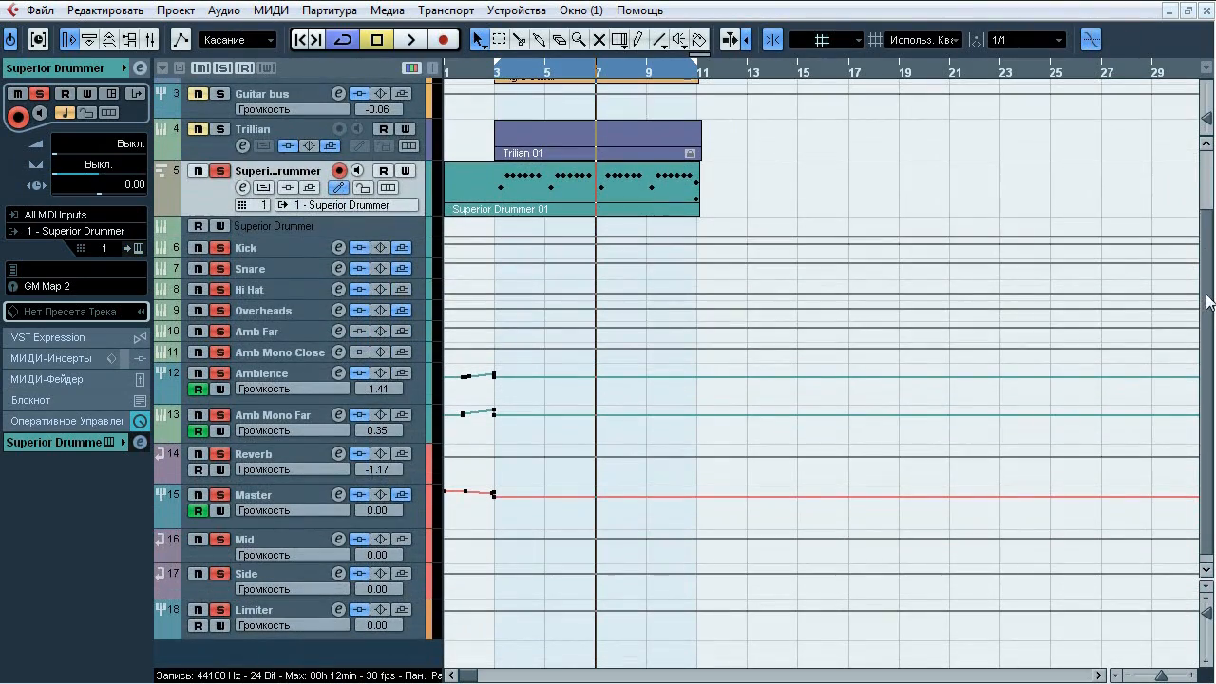
click(286, 246)
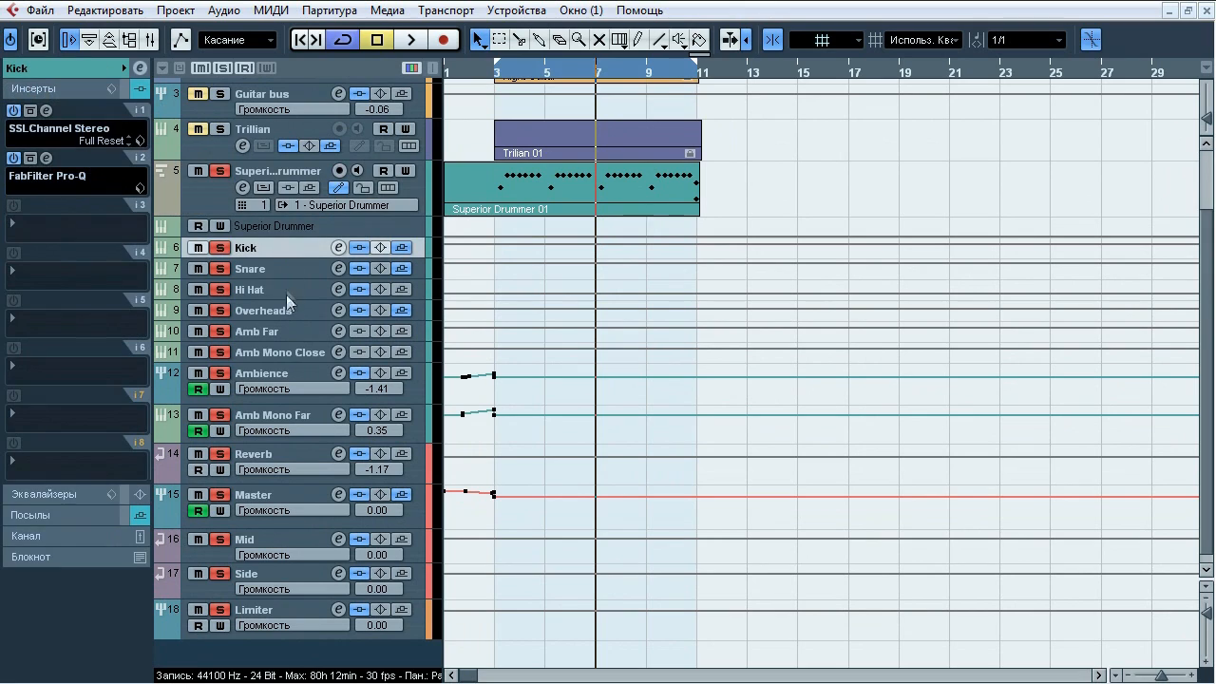
shift+click(285, 308)
ctrl+click(287, 420)
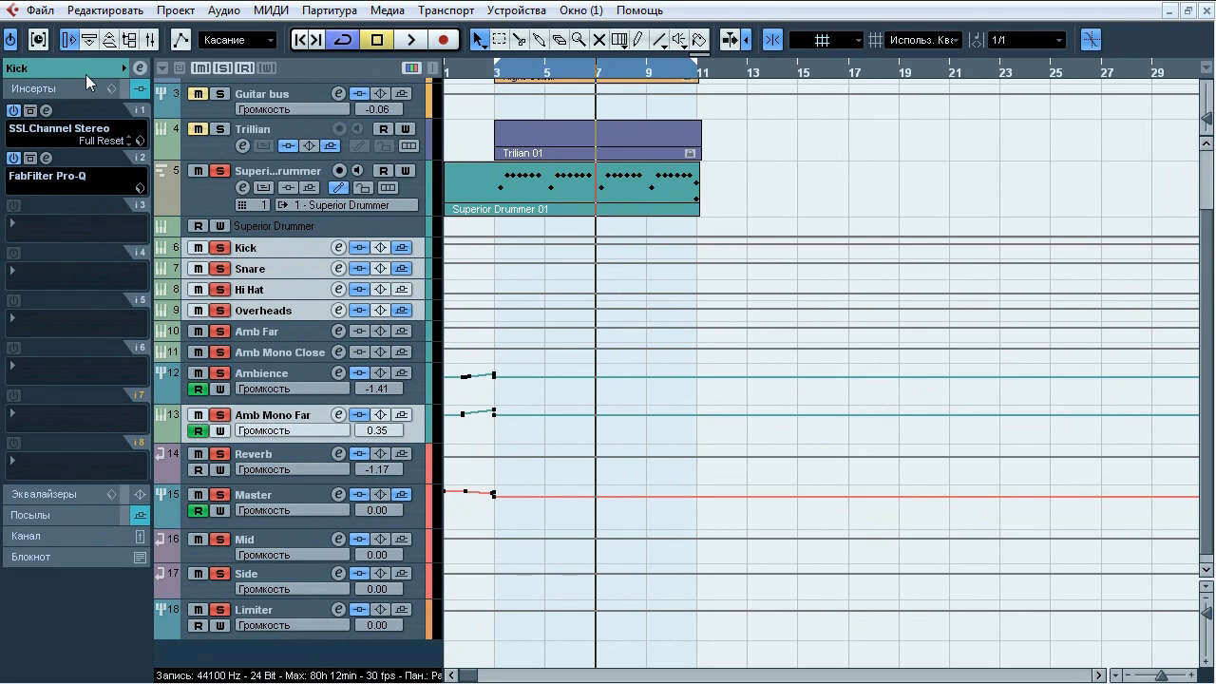
click(85, 72)
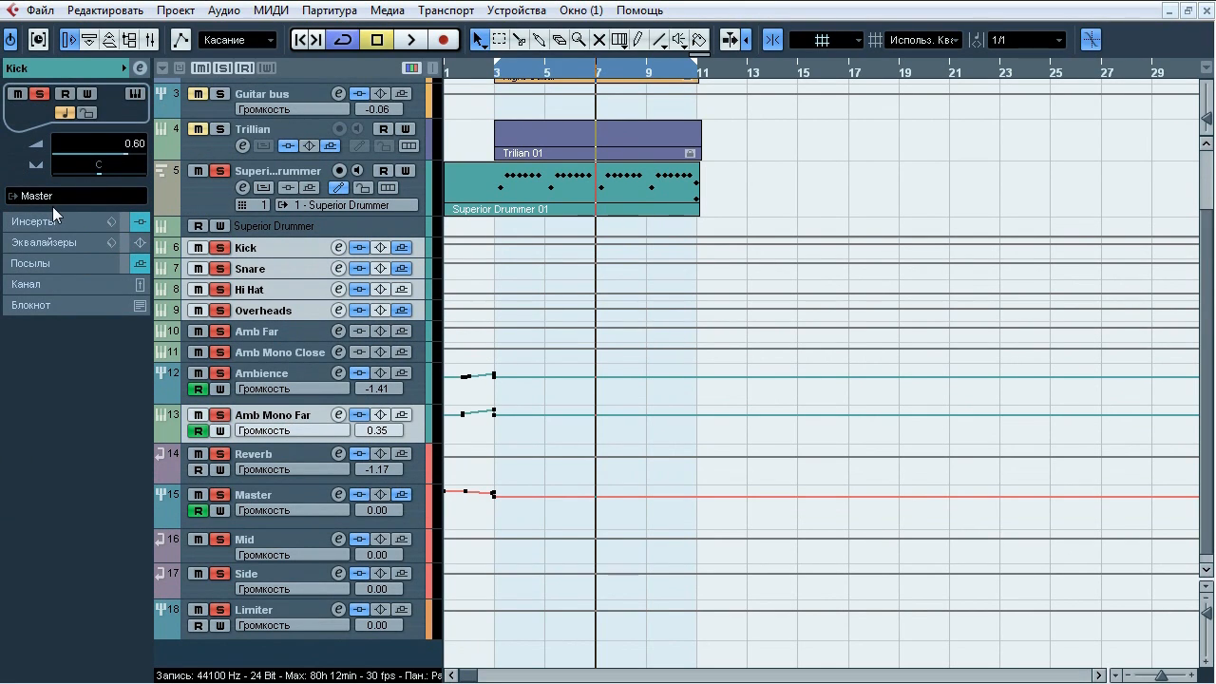
- Check the output routing of the Amb Far and Amb Mono Close tracks, and of the Ambience group
click(264, 329)
shift+click(277, 350)
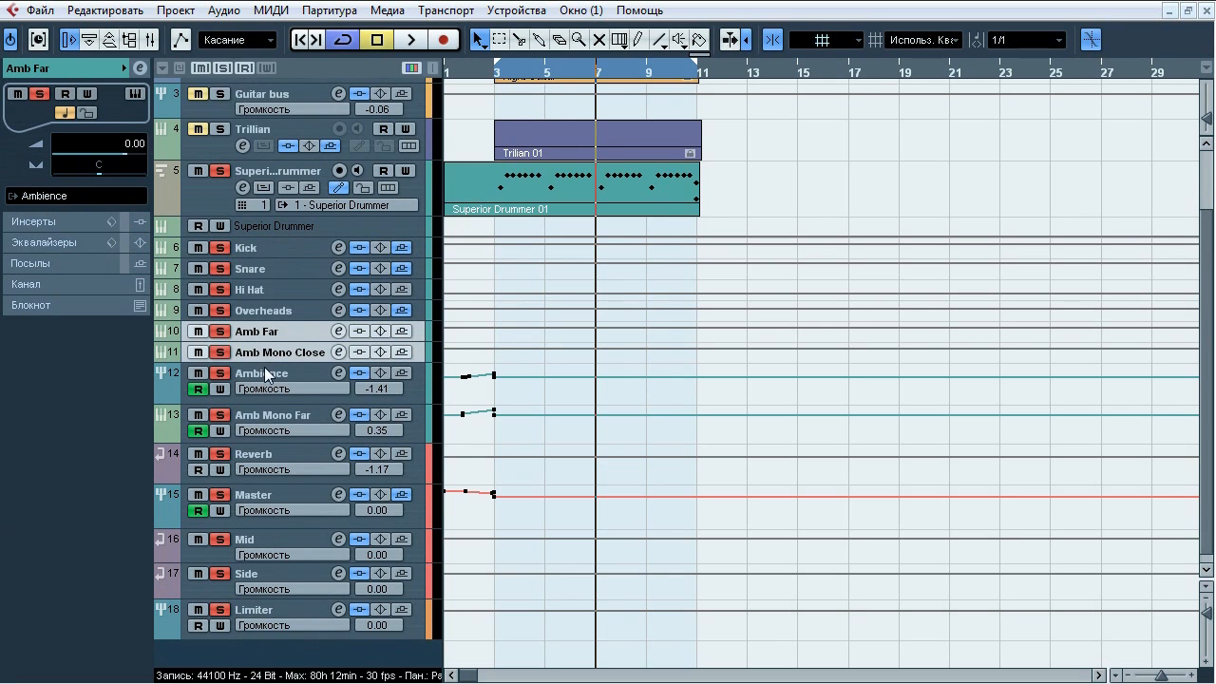
click(263, 373)
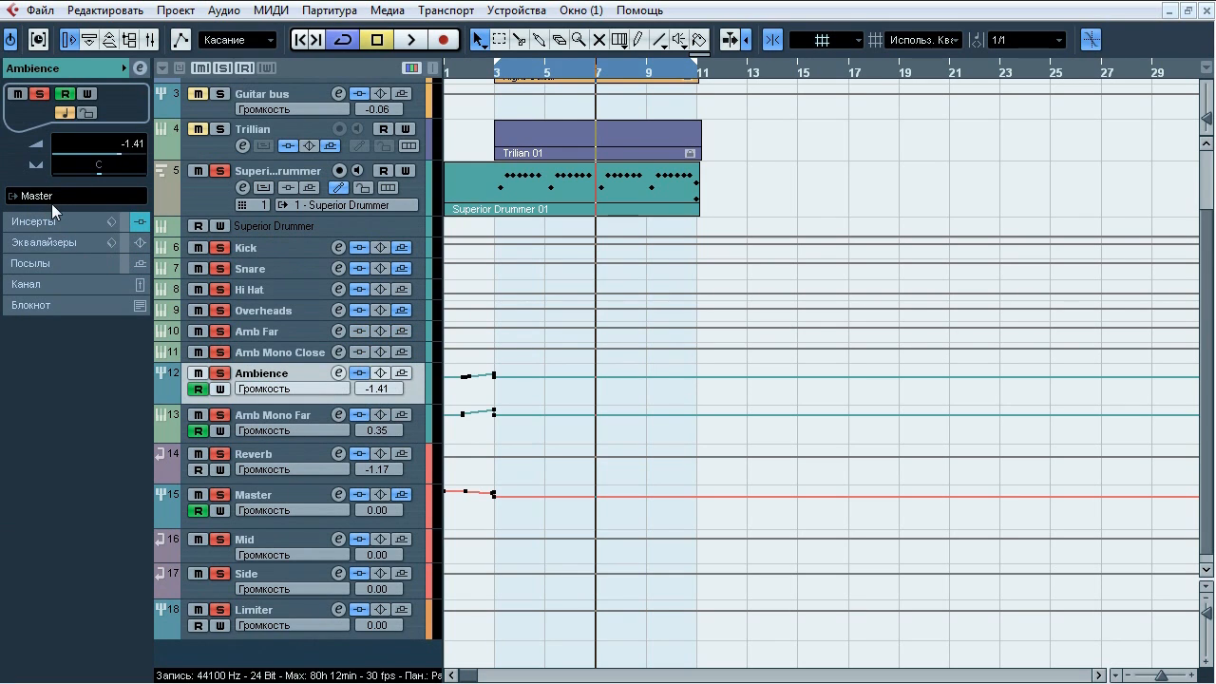
- Clear all solos, play the Kick track soloed, and compare it with its inserts bypassed and active
click(222, 69)
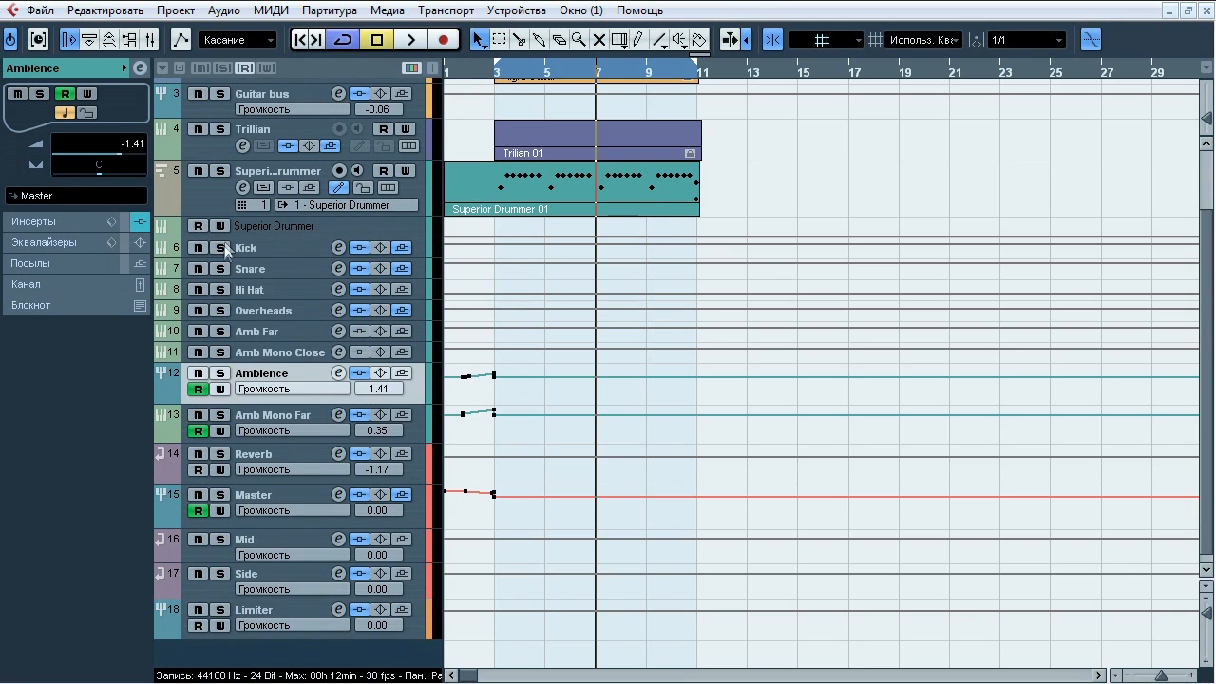
click(289, 245)
key(space)
click(74, 222)
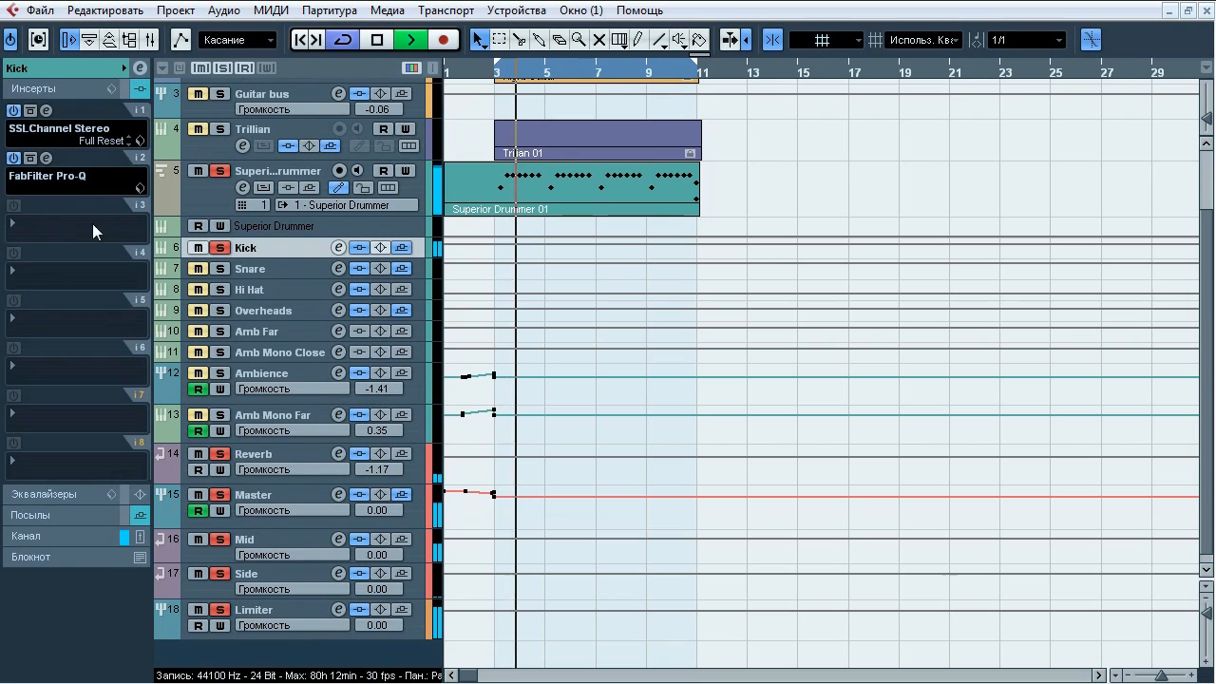
click(125, 88)
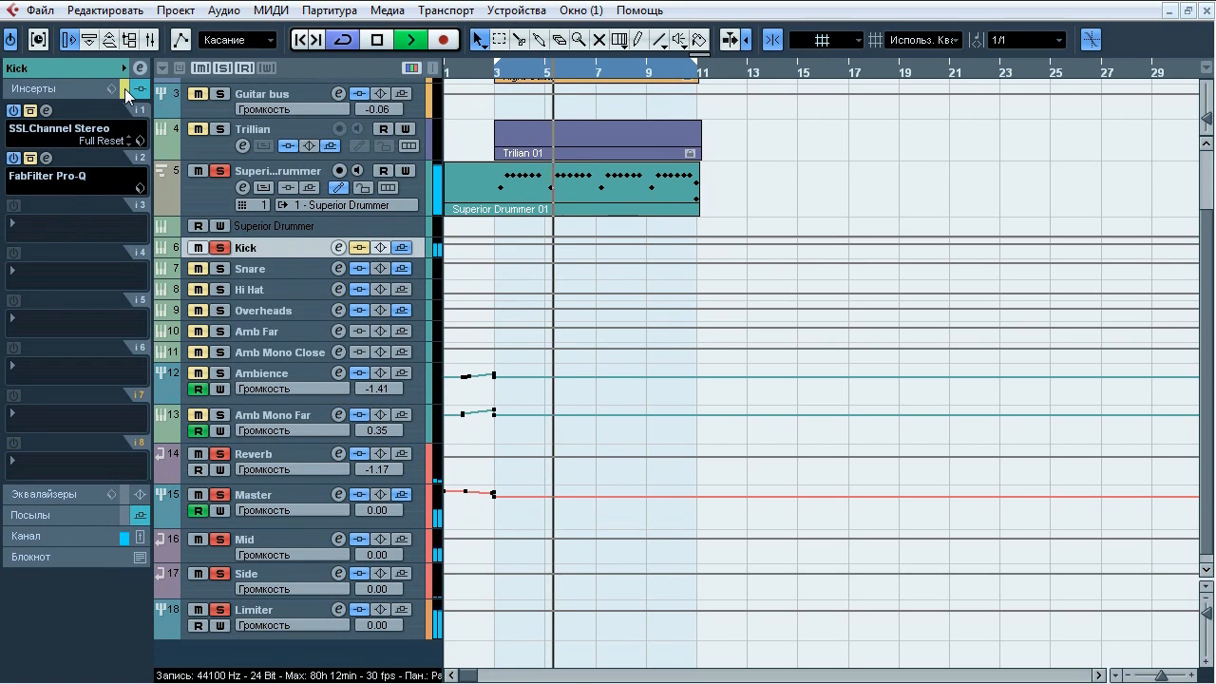
click(124, 88)
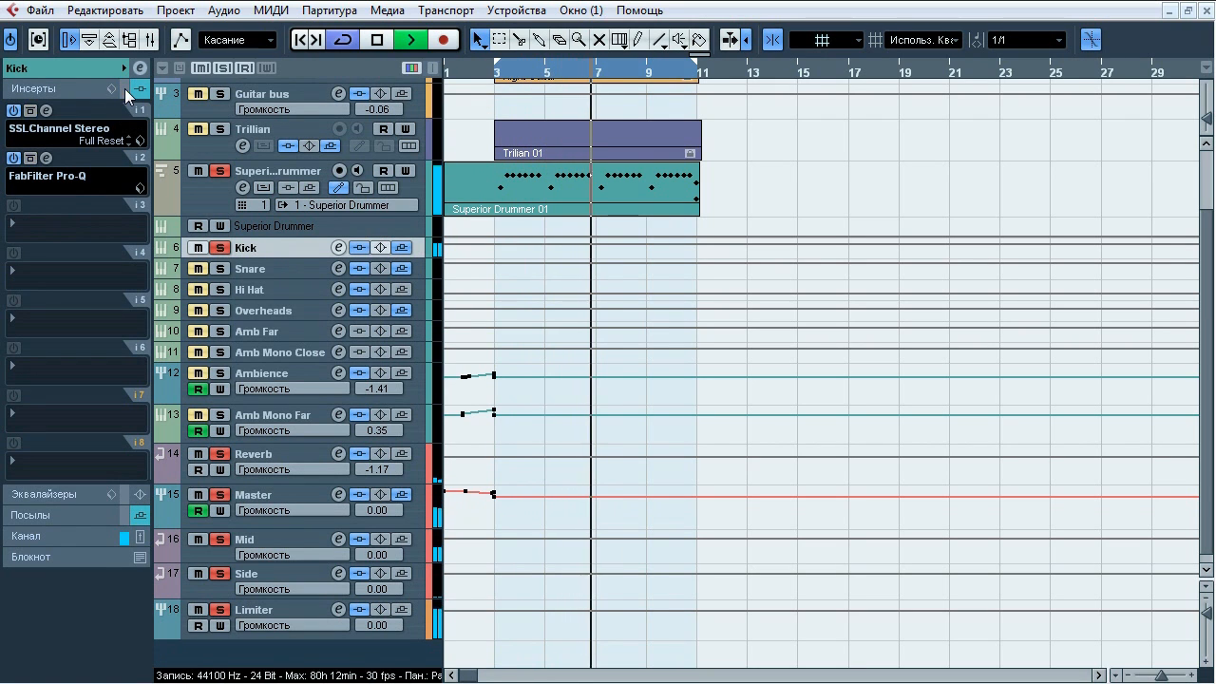
- Bypass the Kick's sends and compare its dry and processed insert sound once more before stopping playback
click(401, 248)
click(124, 89)
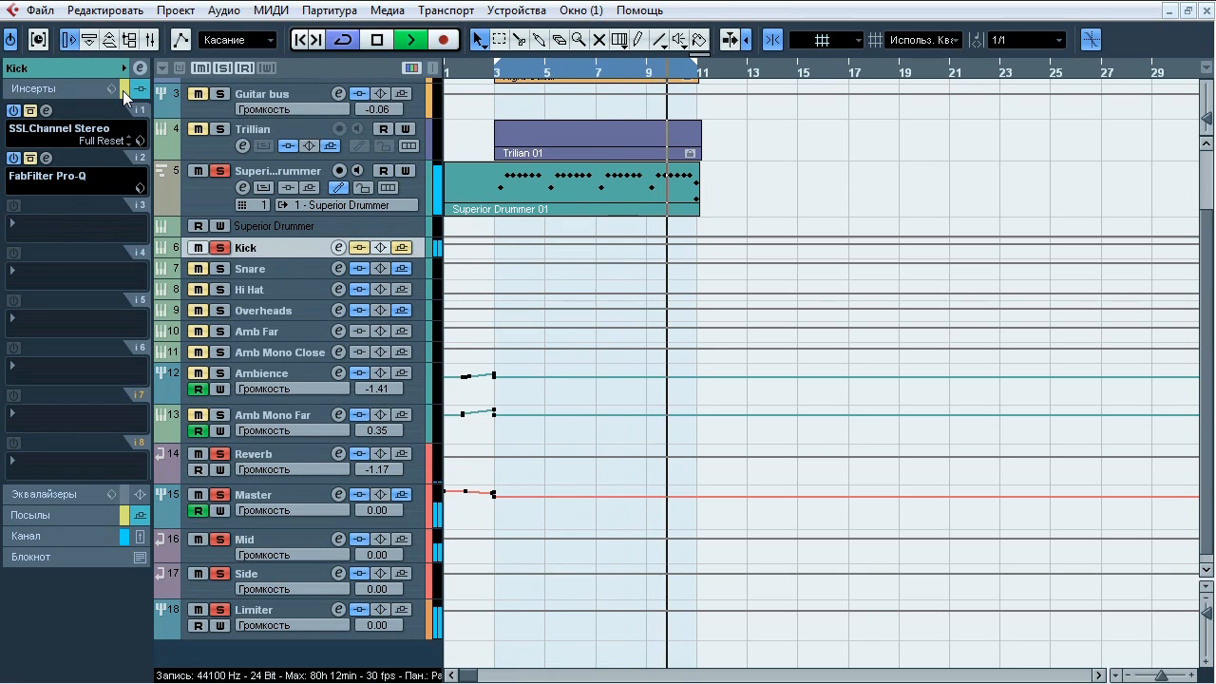
click(123, 90)
key(space)
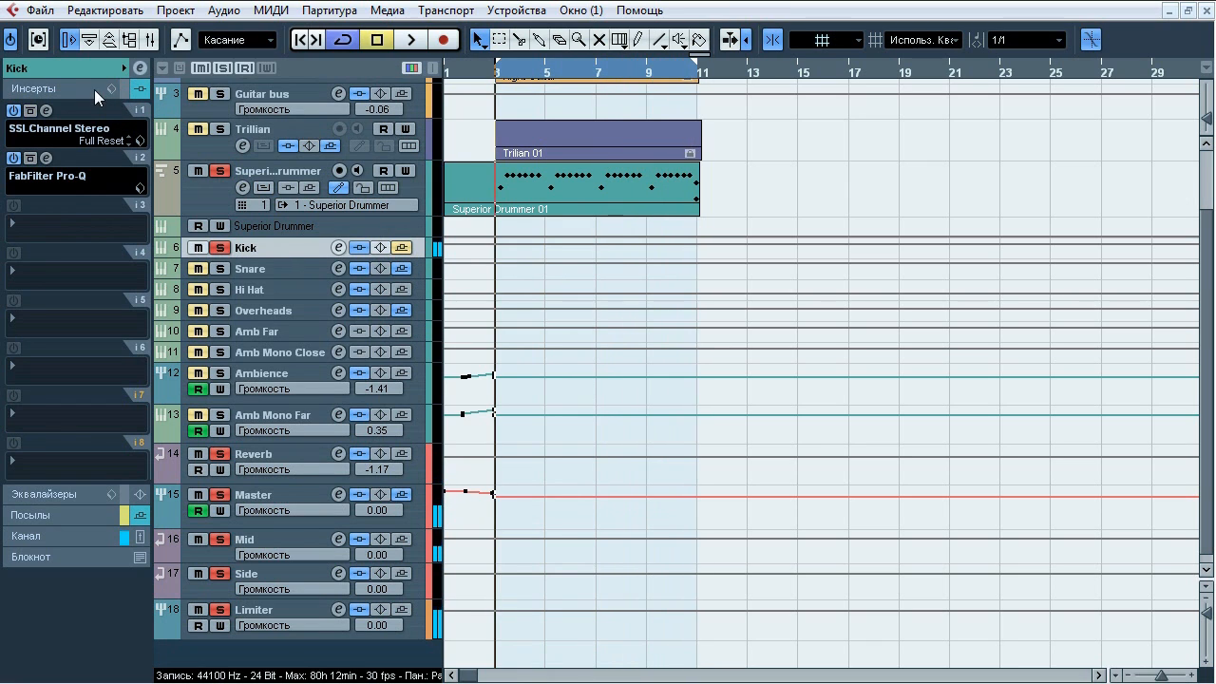
- Open the Kick's SSLChannel Stereo insert, compare it bypassed and active during playback with FabFilter Pro-Q bypassed, and close it
click(47, 111)
drag(516, 31, 506, 28)
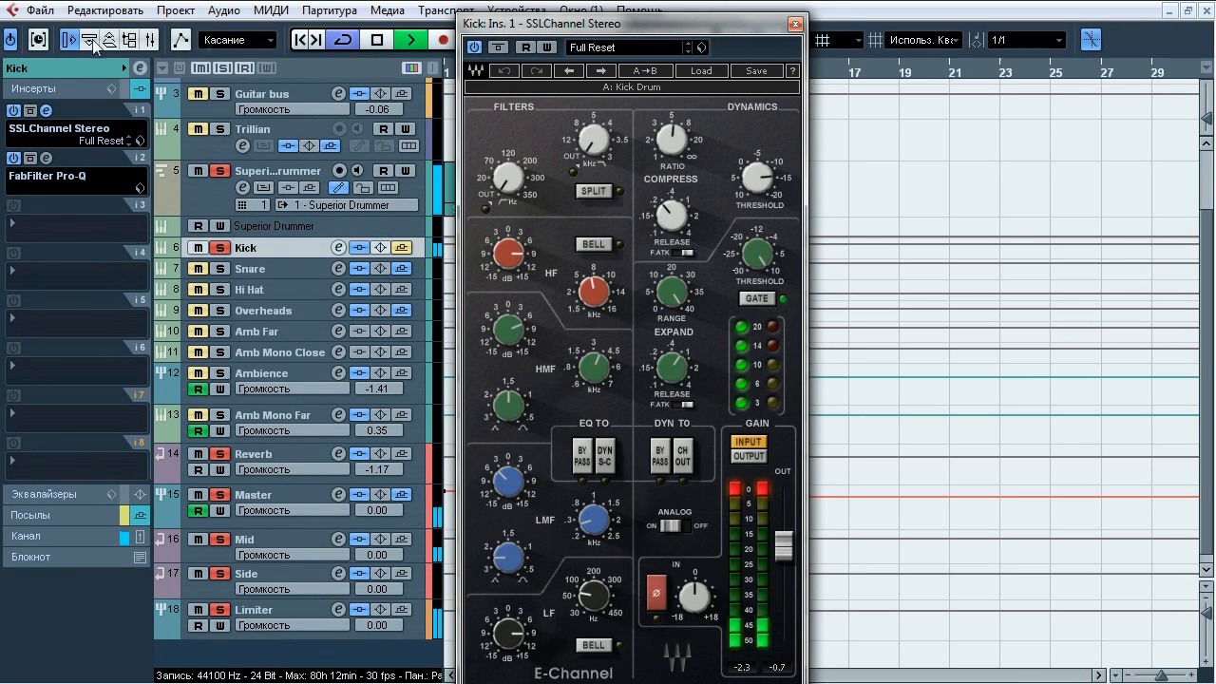
click(498, 48)
click(497, 48)
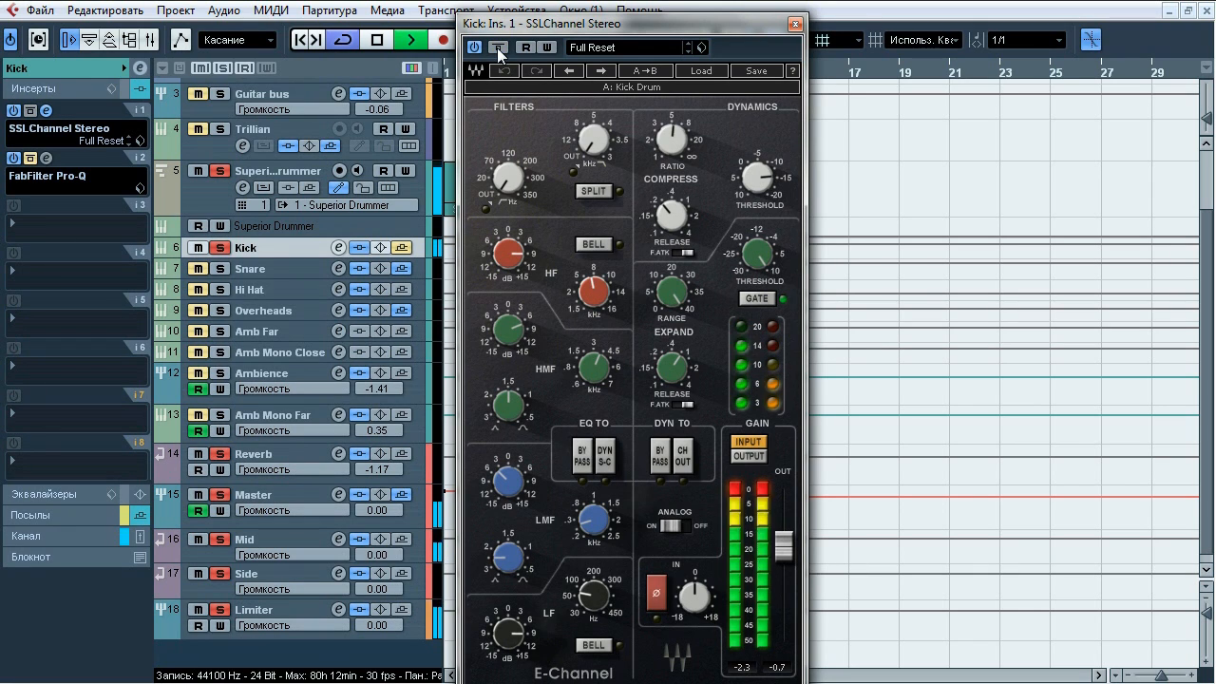
click(497, 47)
click(498, 47)
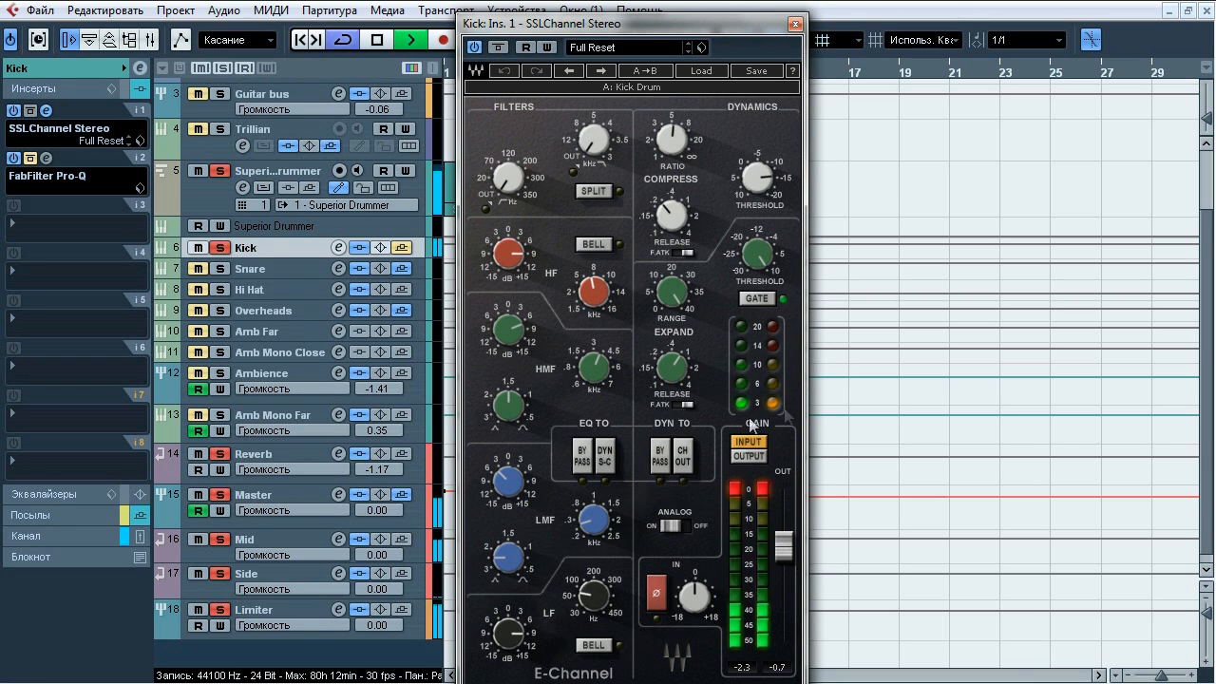
click(497, 48)
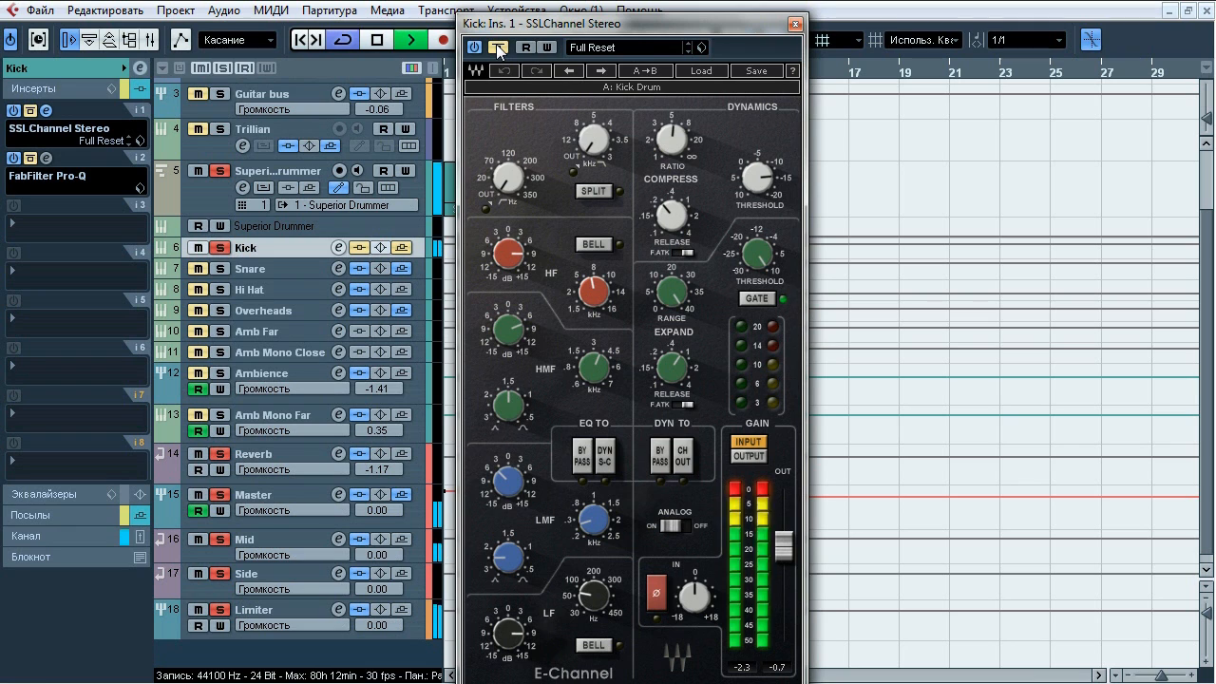
click(498, 48)
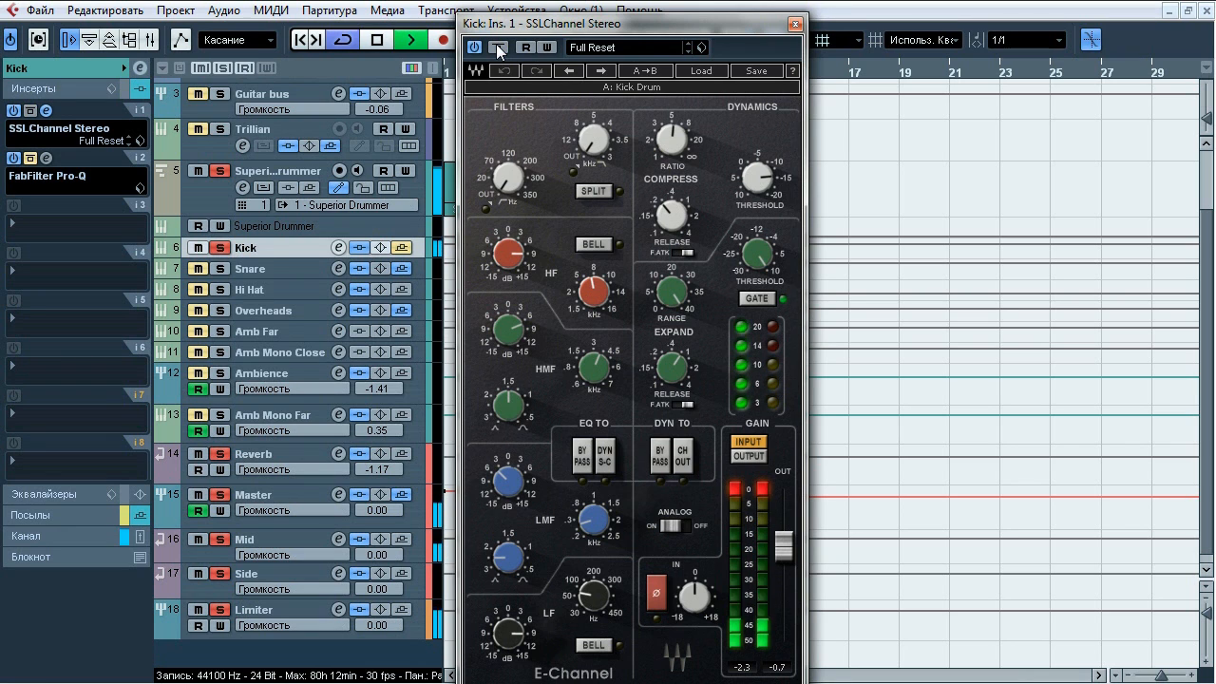
key(space)
click(794, 23)
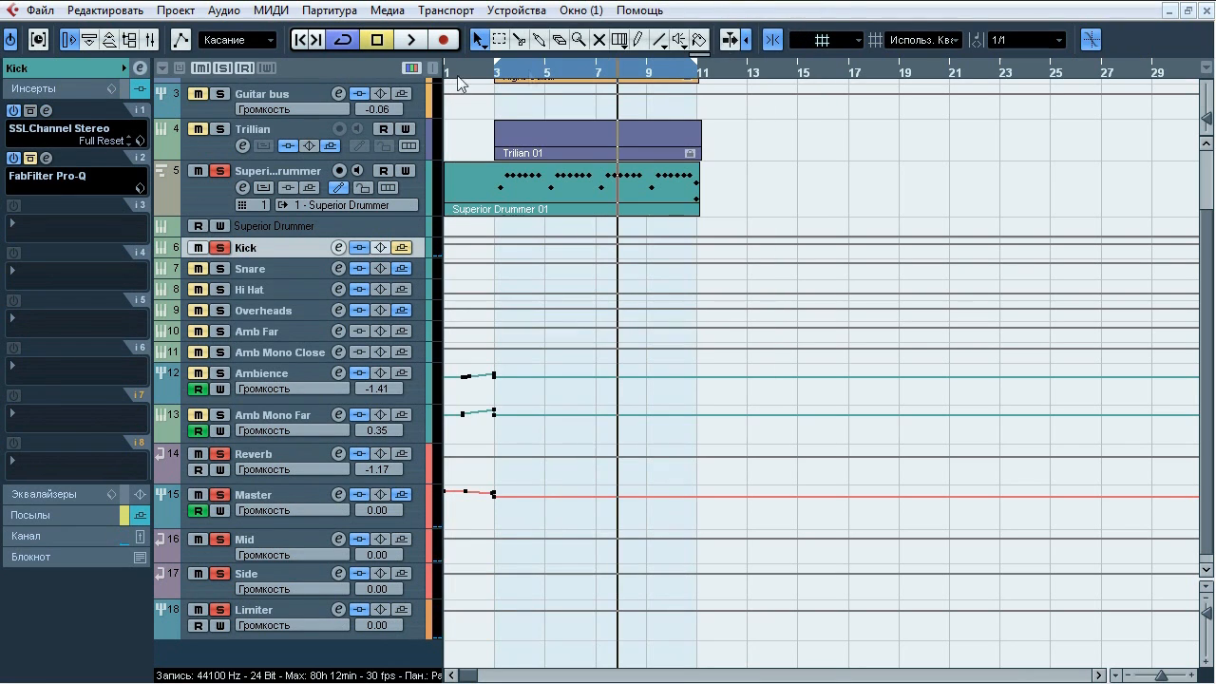
- Open the Kick's FabFilter Pro-Q insert and compare the kick with the equalizer bypassed and active, leaving it active
click(46, 158)
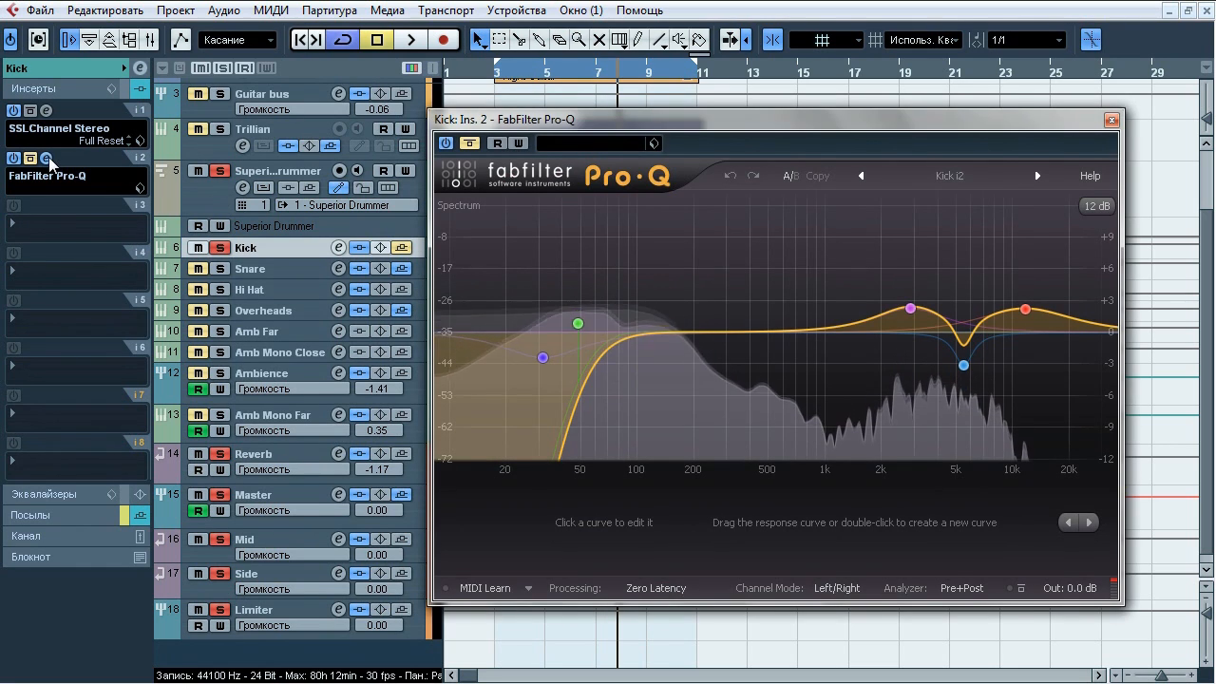
drag(599, 124, 569, 123)
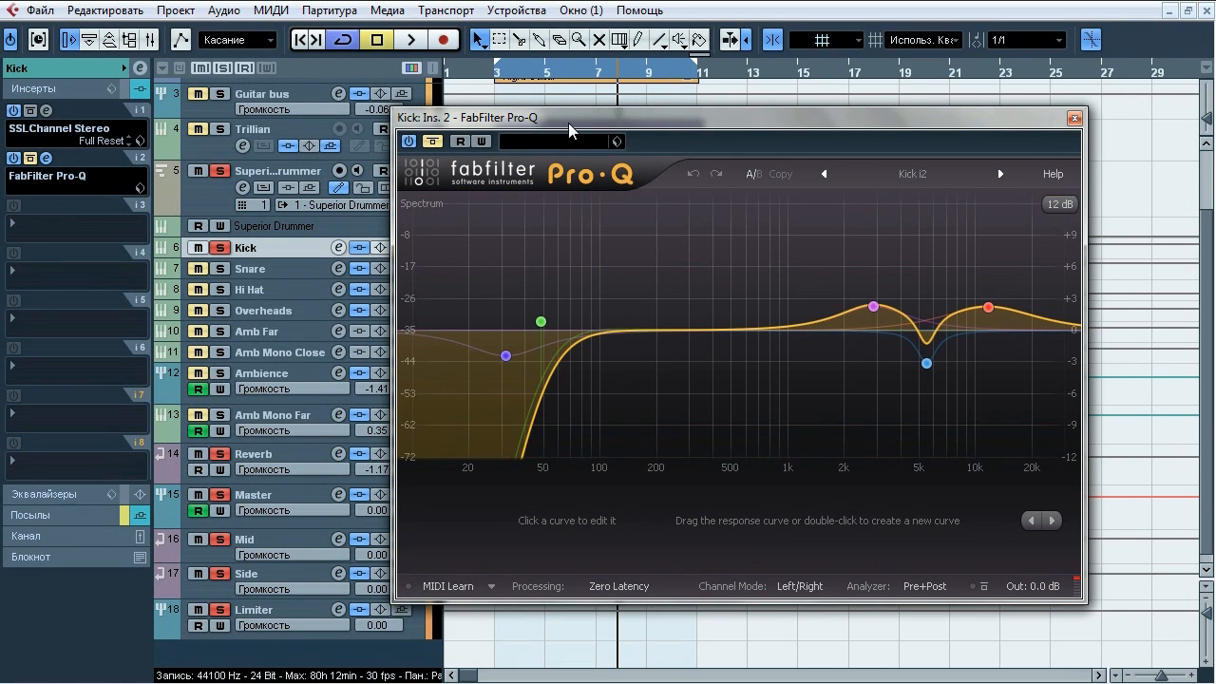
key(space)
click(432, 142)
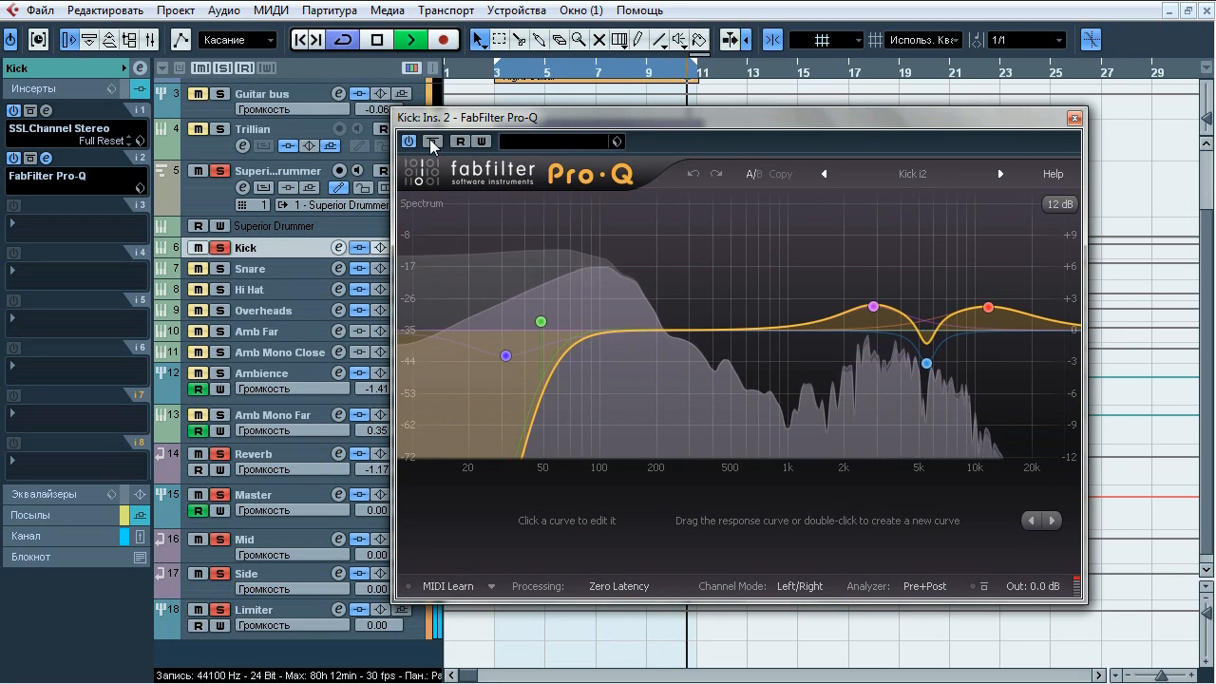
click(432, 142)
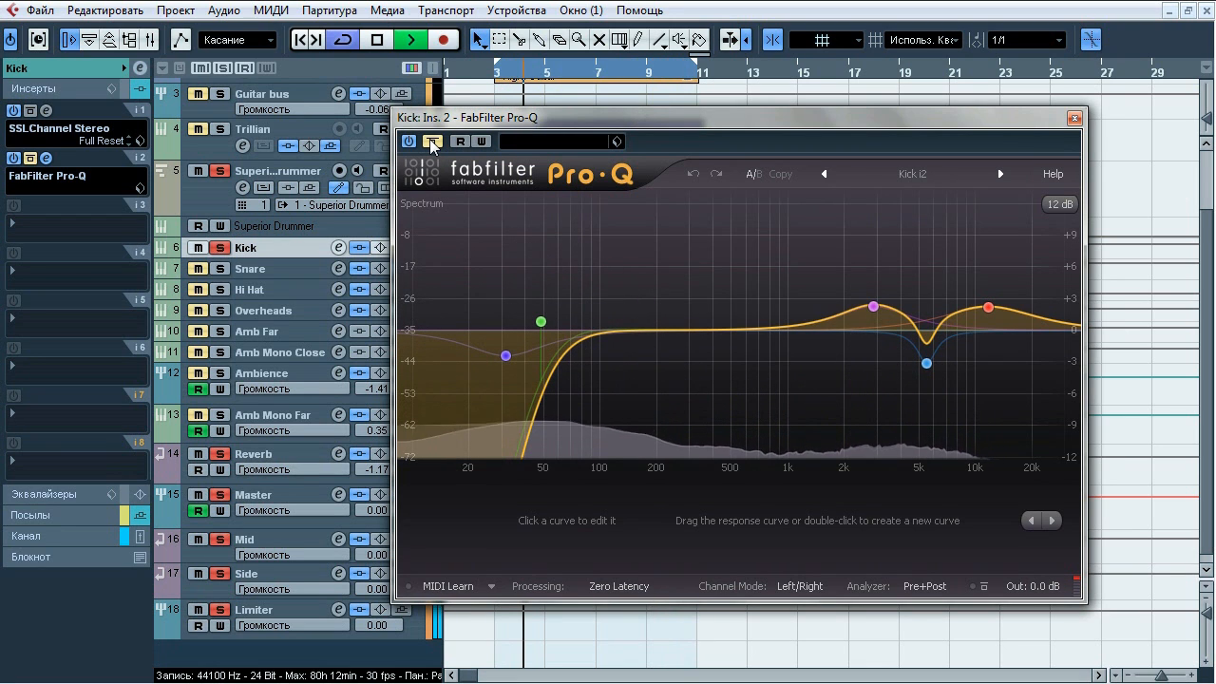
click(432, 143)
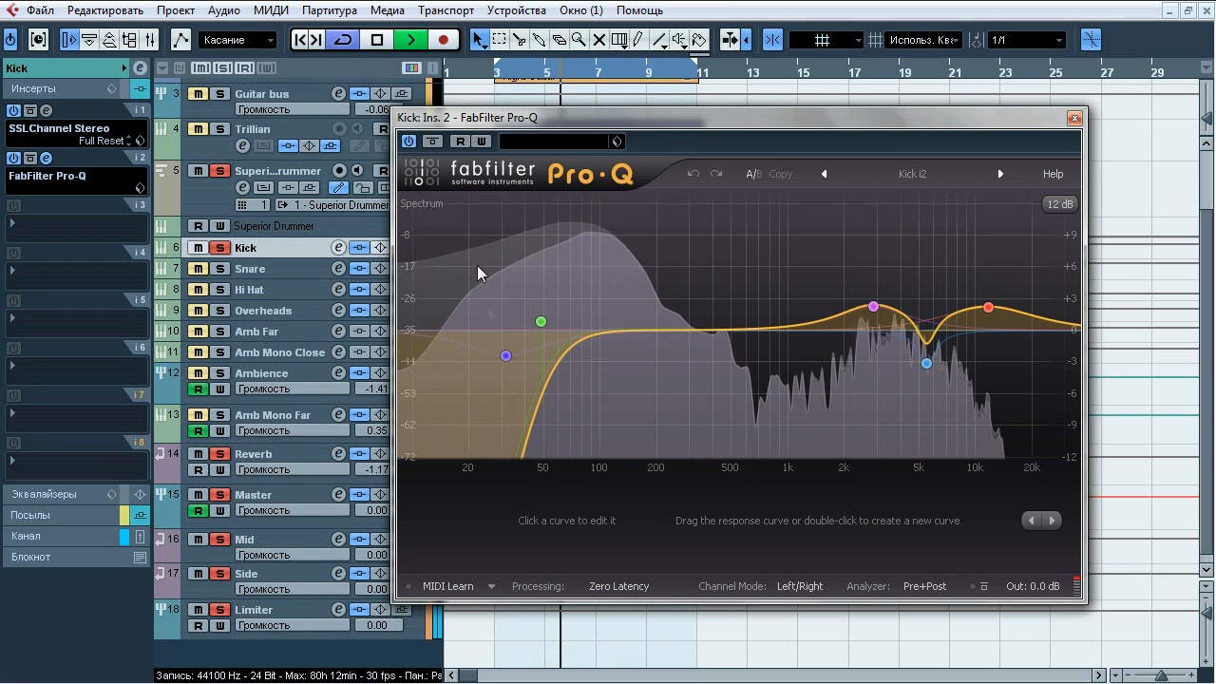
- Listen to the individual Pro-Q bands on the Kick in solo, including the low cut and high boosts, and close the equalizer
click(533, 385)
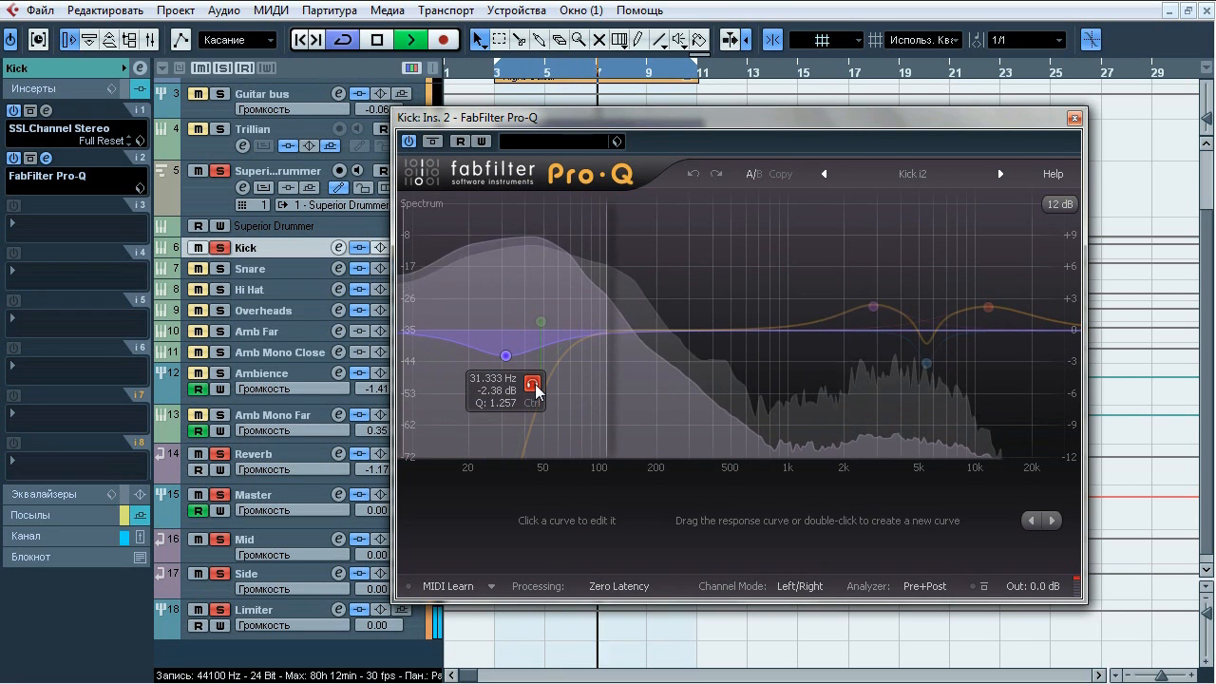
click(534, 389)
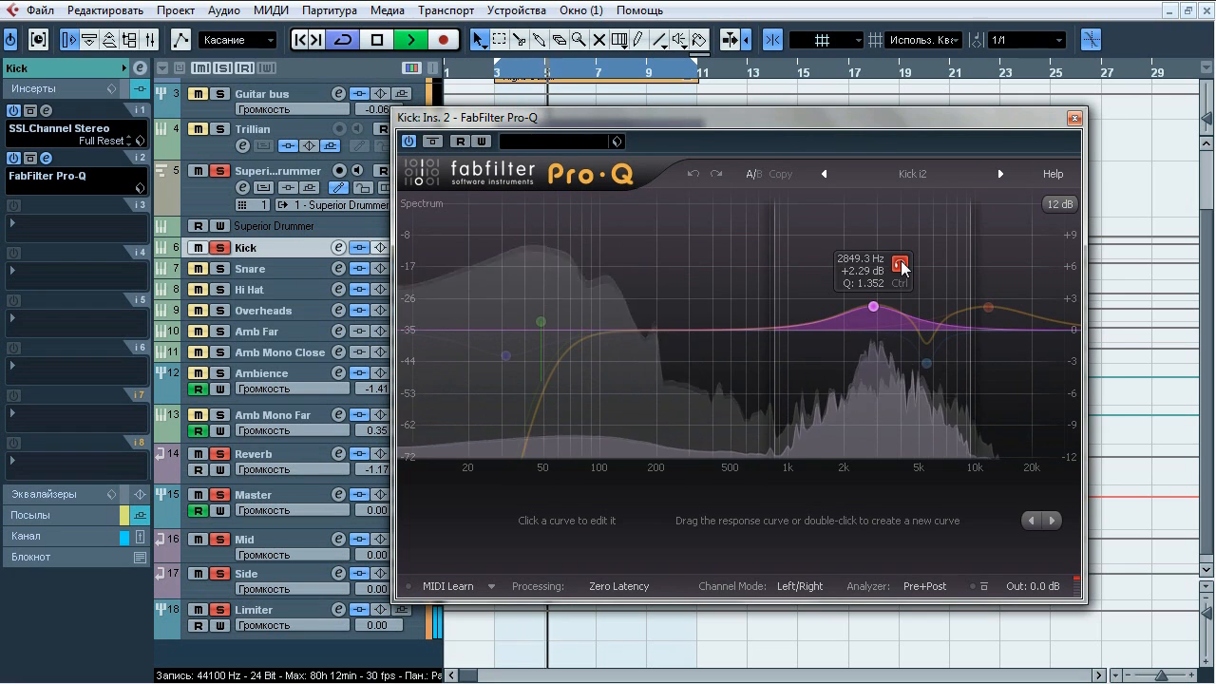
click(1012, 266)
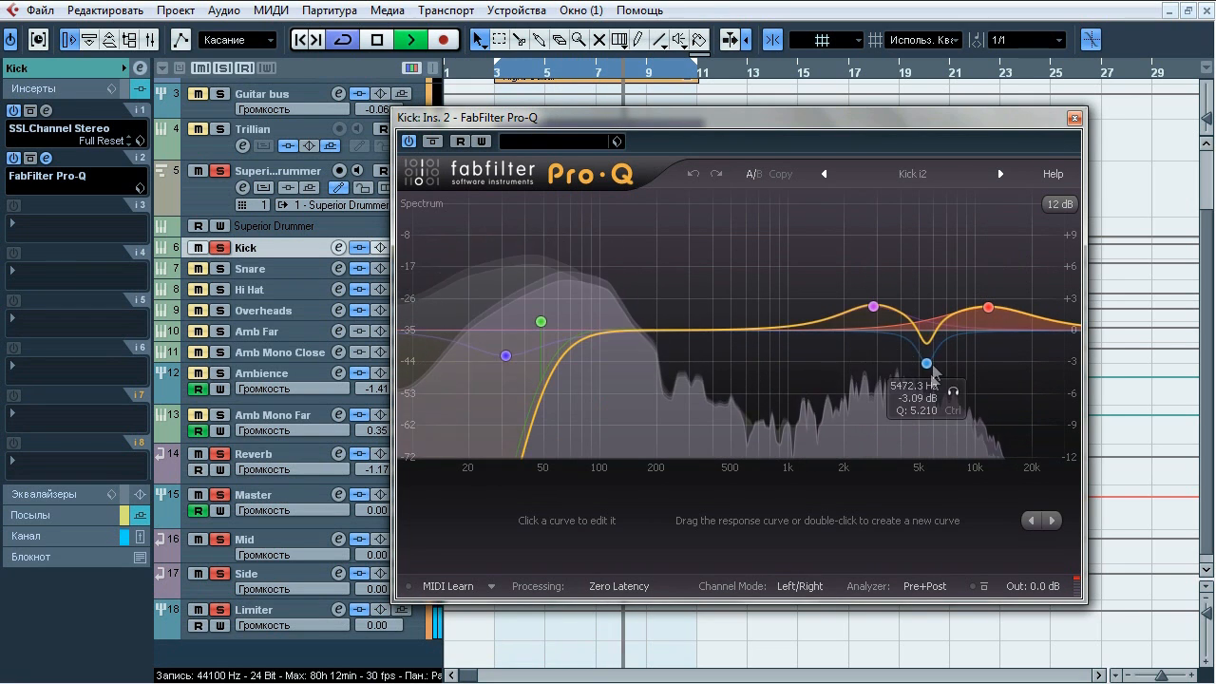
click(953, 392)
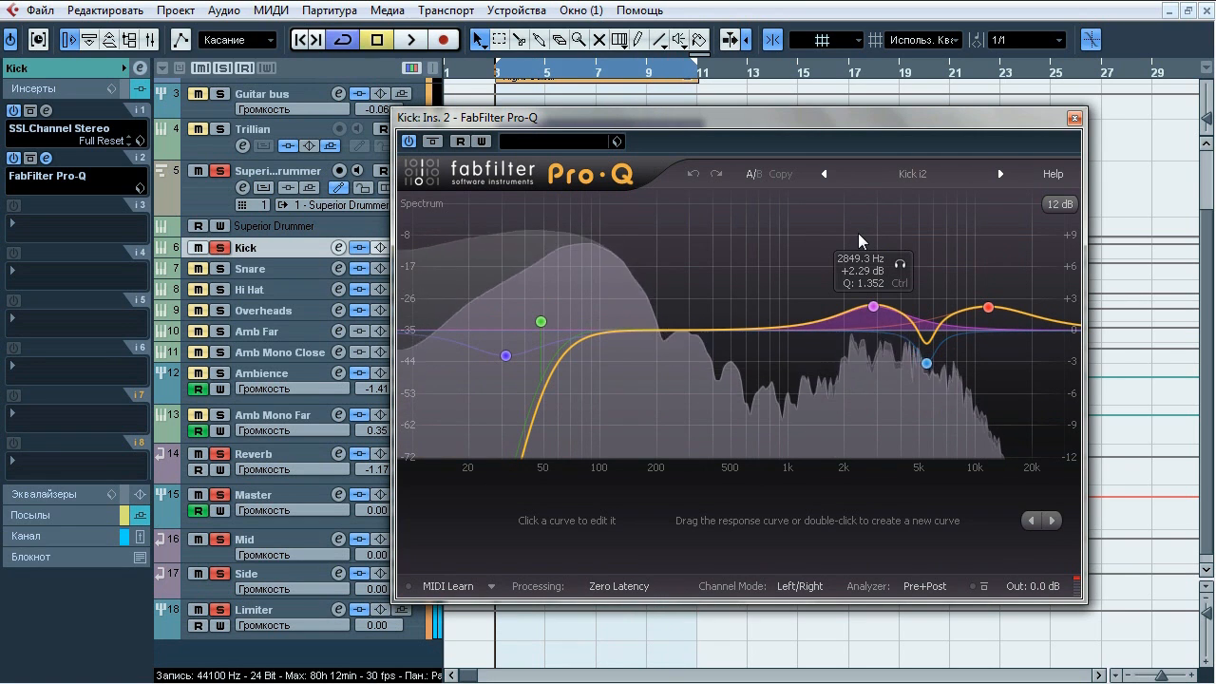
key(space)
click(1072, 119)
- Show the Kick's sends and compare the kick with its Reverb send off and on, leaving the send on
click(80, 513)
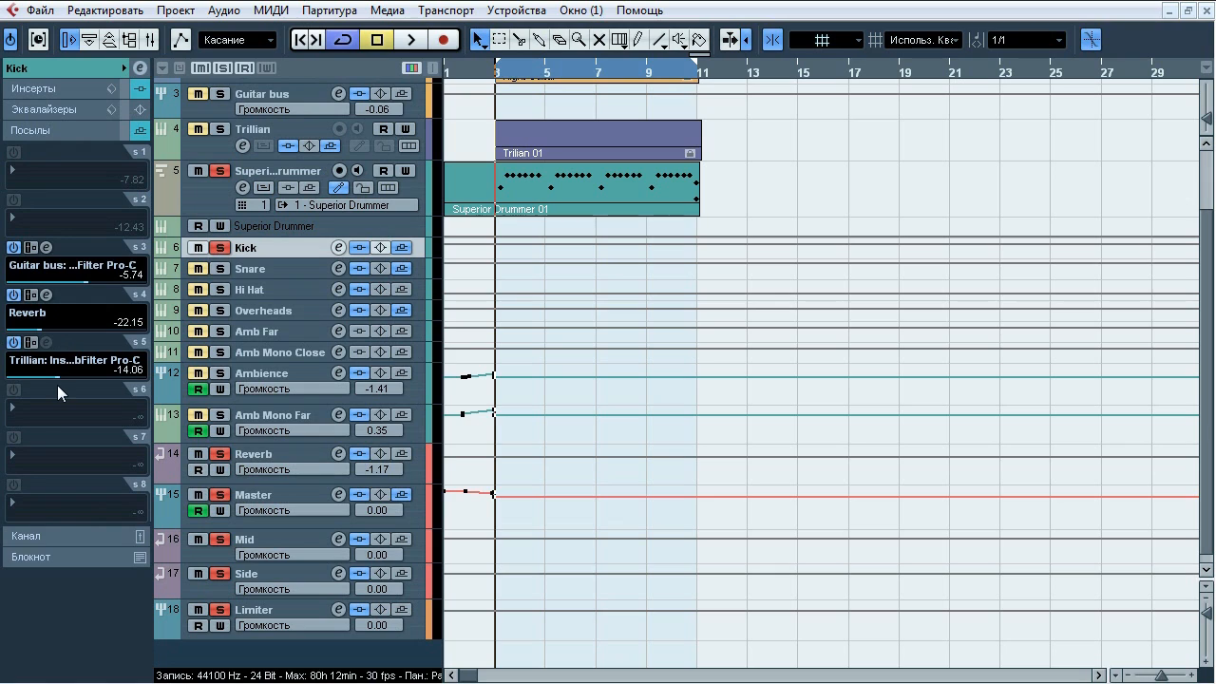
click(14, 296)
key(space)
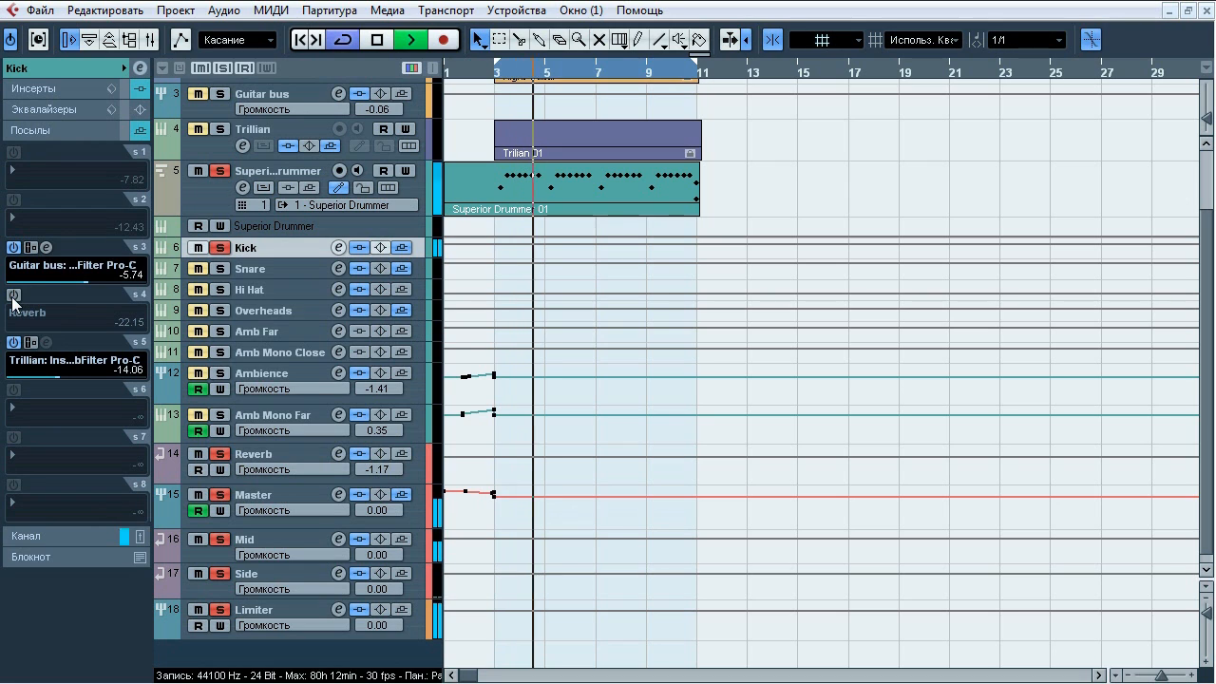
click(13, 296)
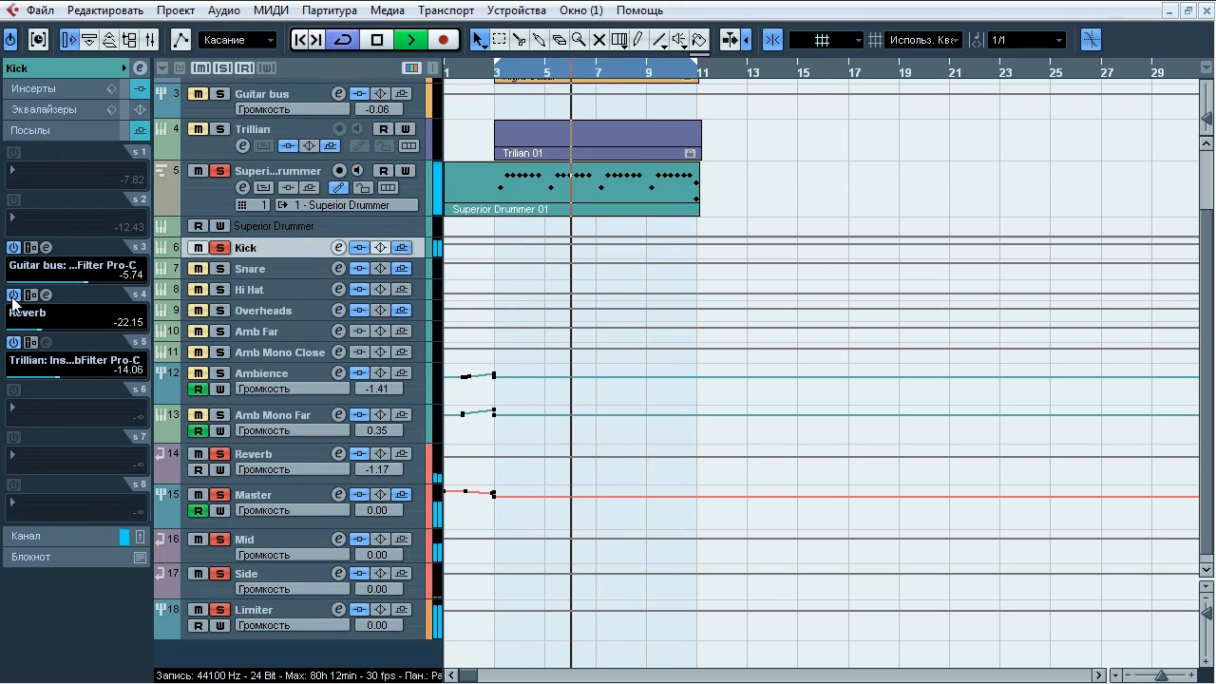
click(13, 296)
click(13, 296)
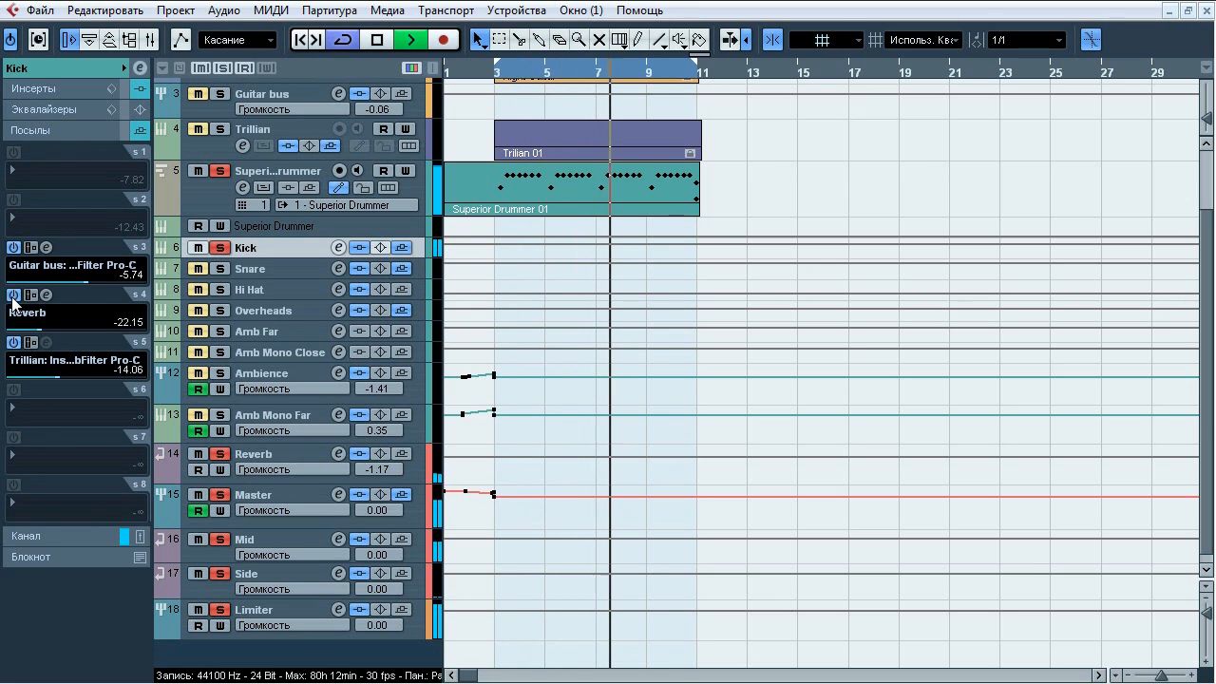
key(space)
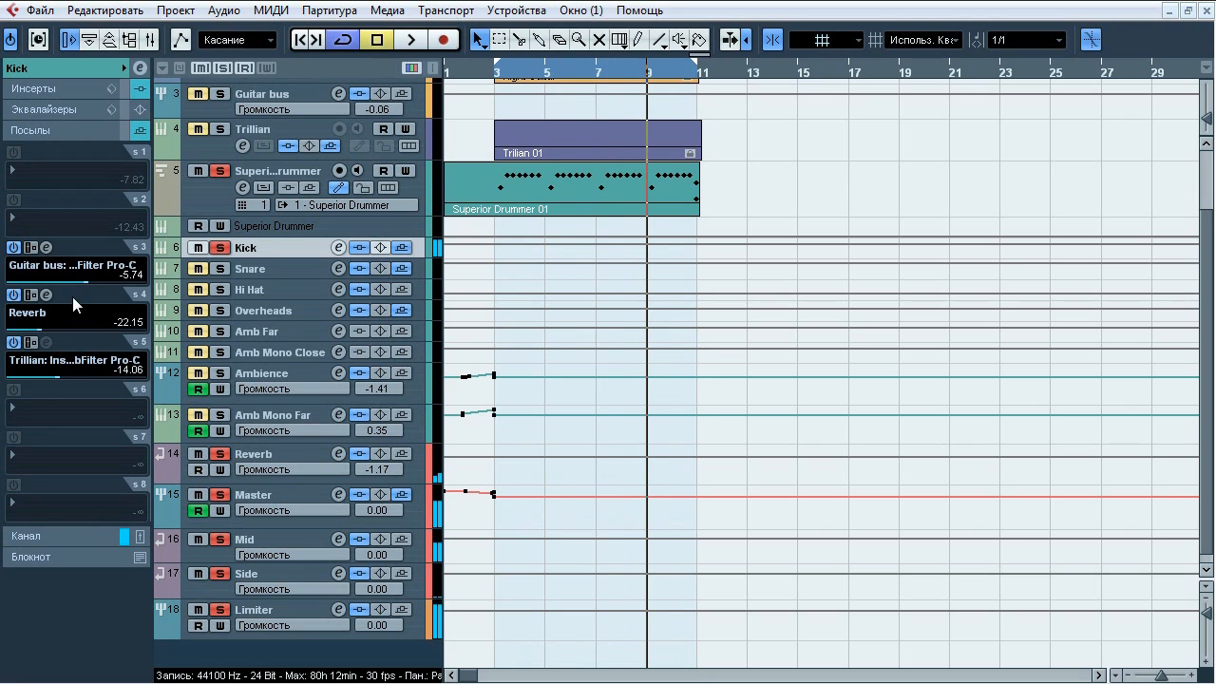
- Solo the Snare track instead of the Kick and play it with its inserts listed and its sends bypassed
click(220, 247)
click(94, 73)
click(260, 269)
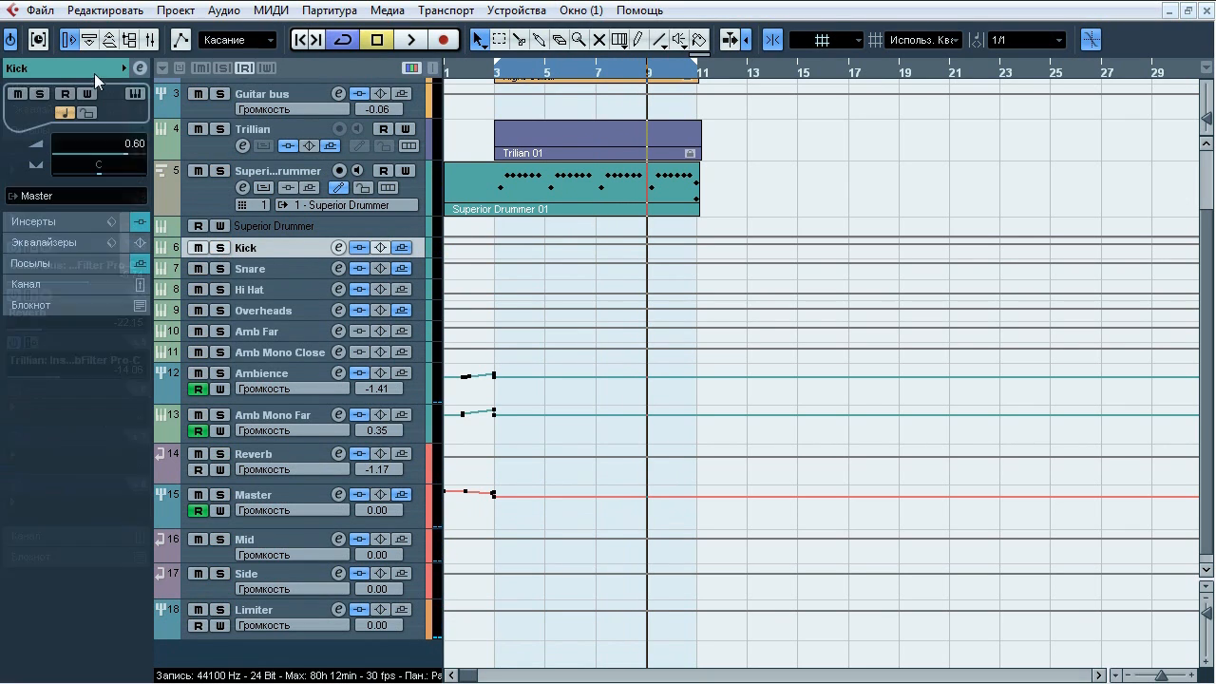
key(s)
key(space)
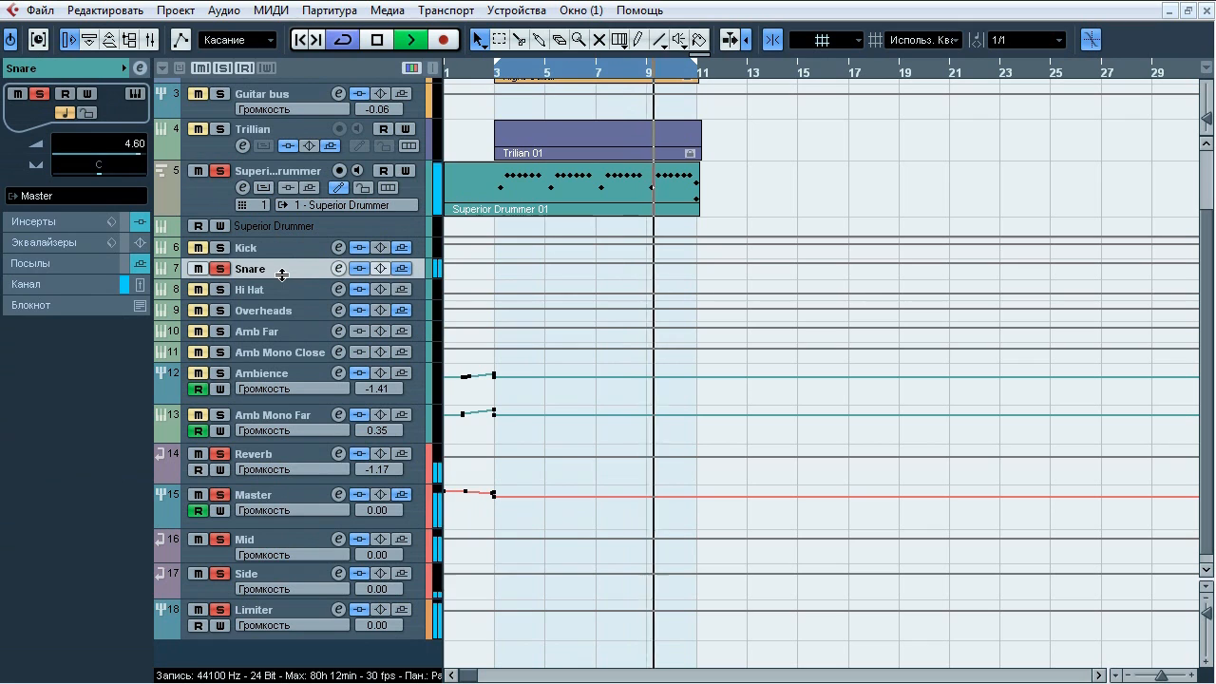
click(66, 221)
click(402, 268)
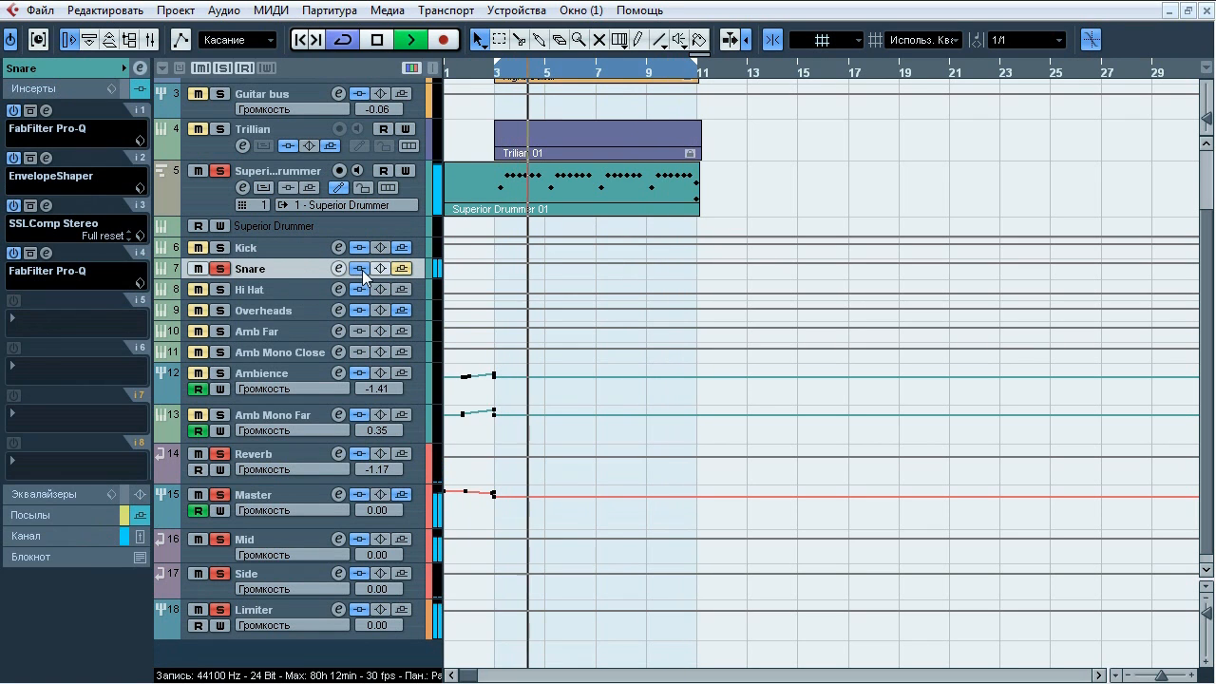
- Compare the soloed Snare with its whole insert chain bypassed and active, leave the inserts active and stop playback
click(362, 270)
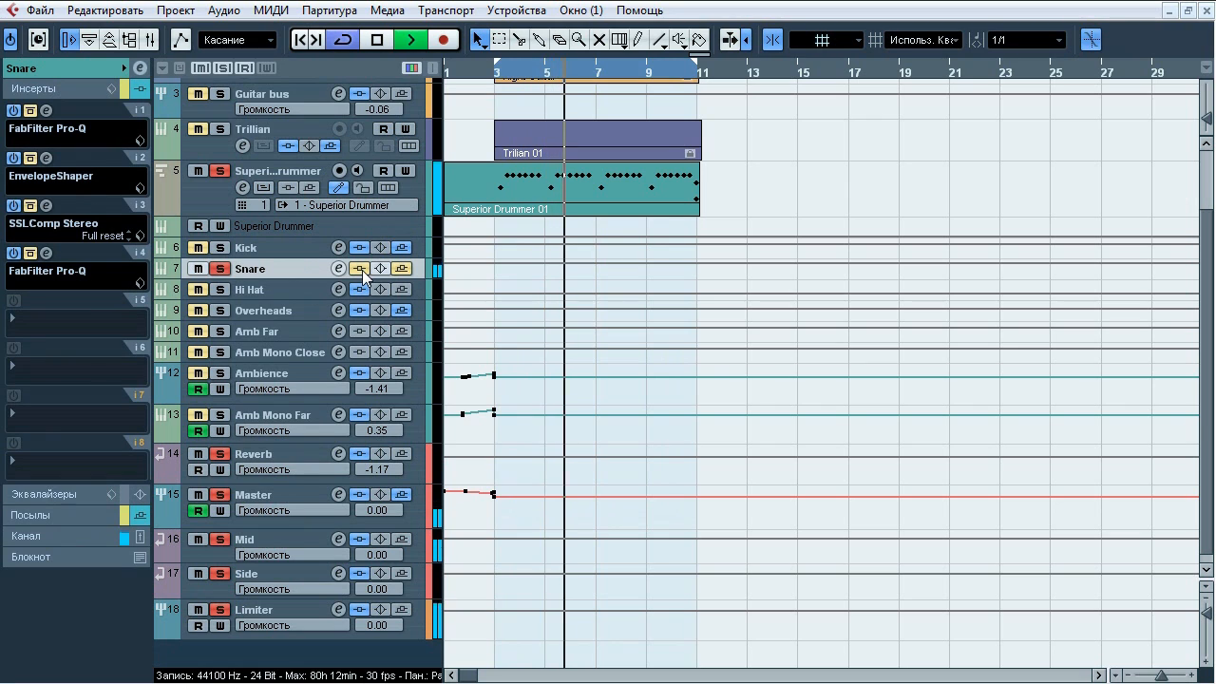
click(361, 270)
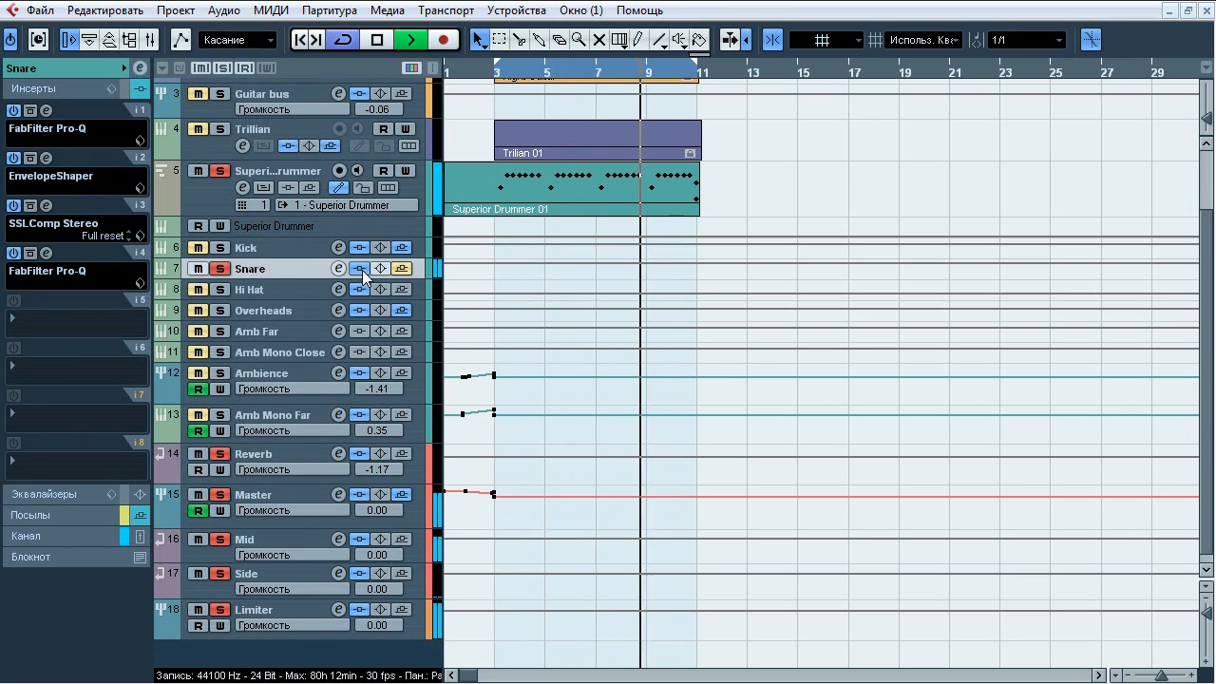
click(361, 270)
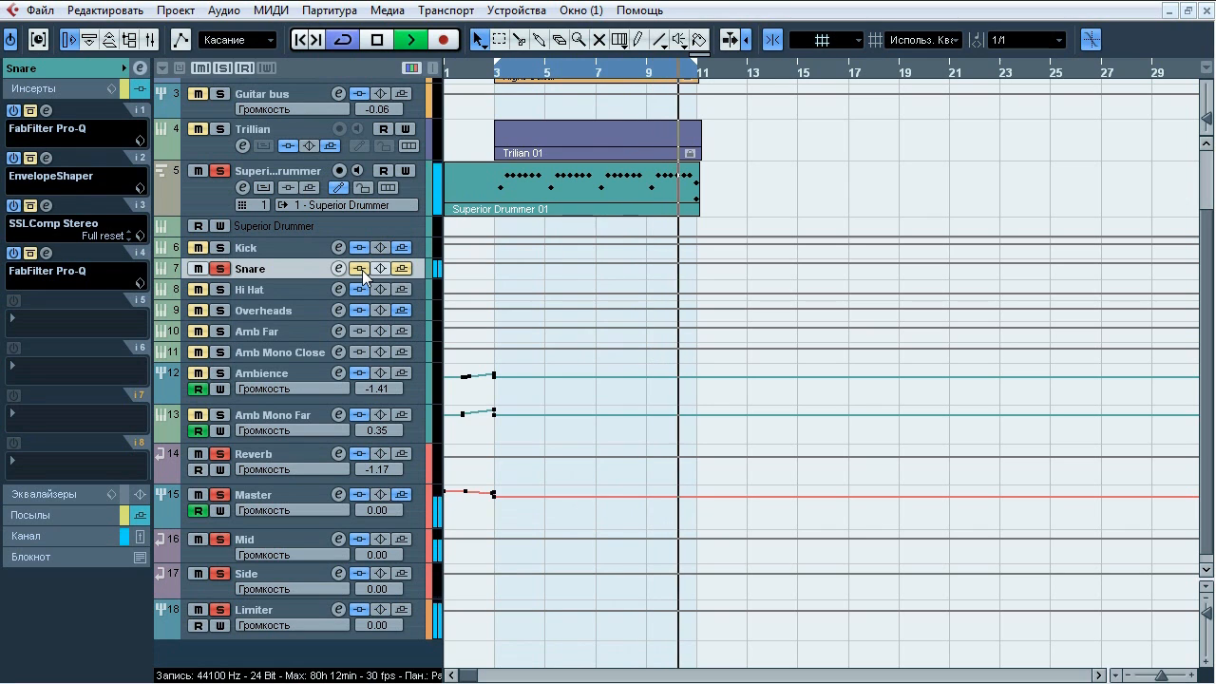
click(361, 270)
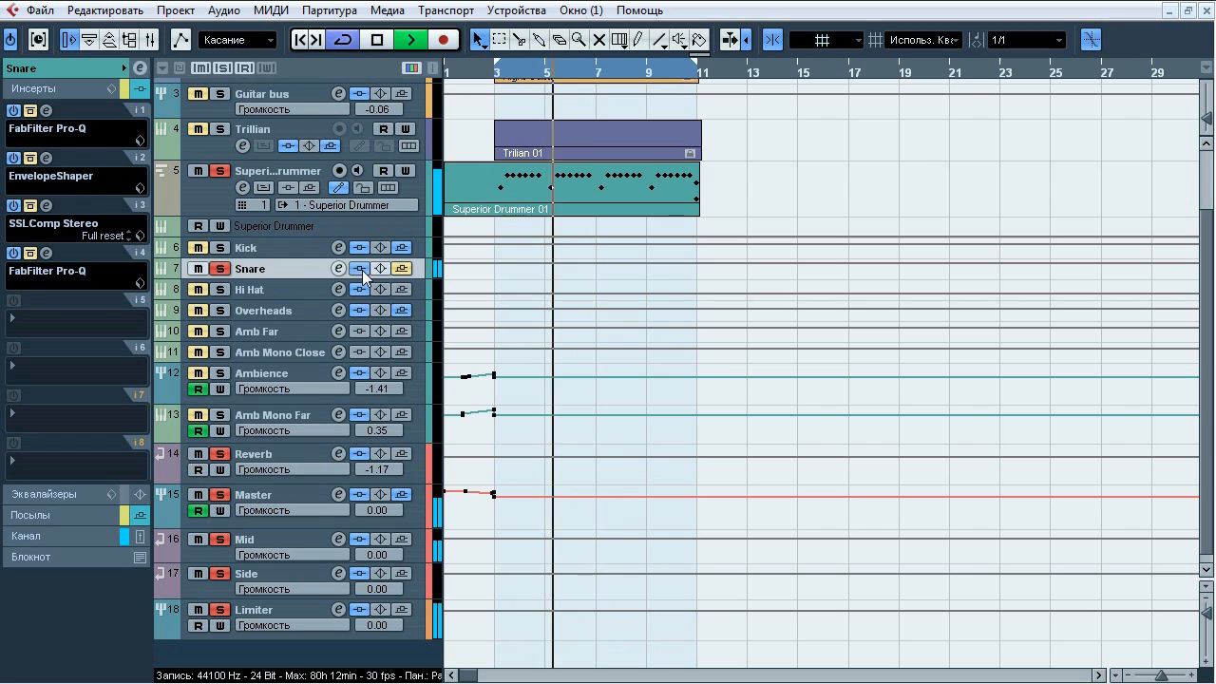
key(space)
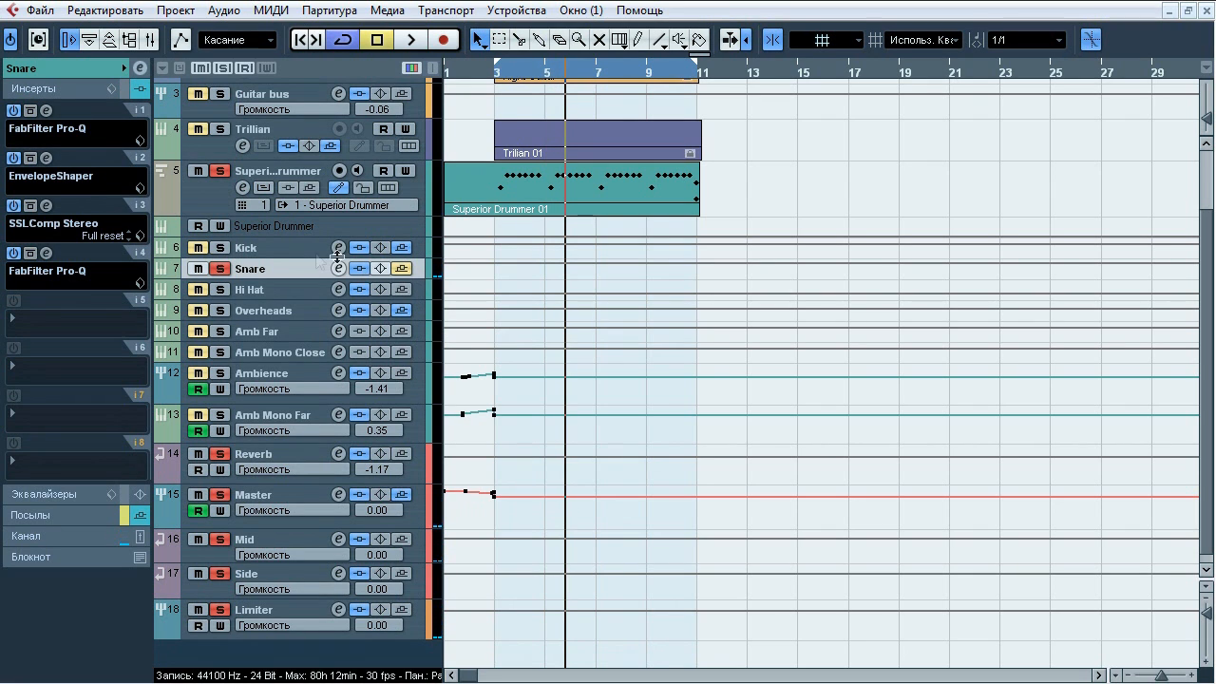
- Open the Snare's first FabFilter Pro-Q insert and play the snare with the equalizer bypassed and active
click(47, 111)
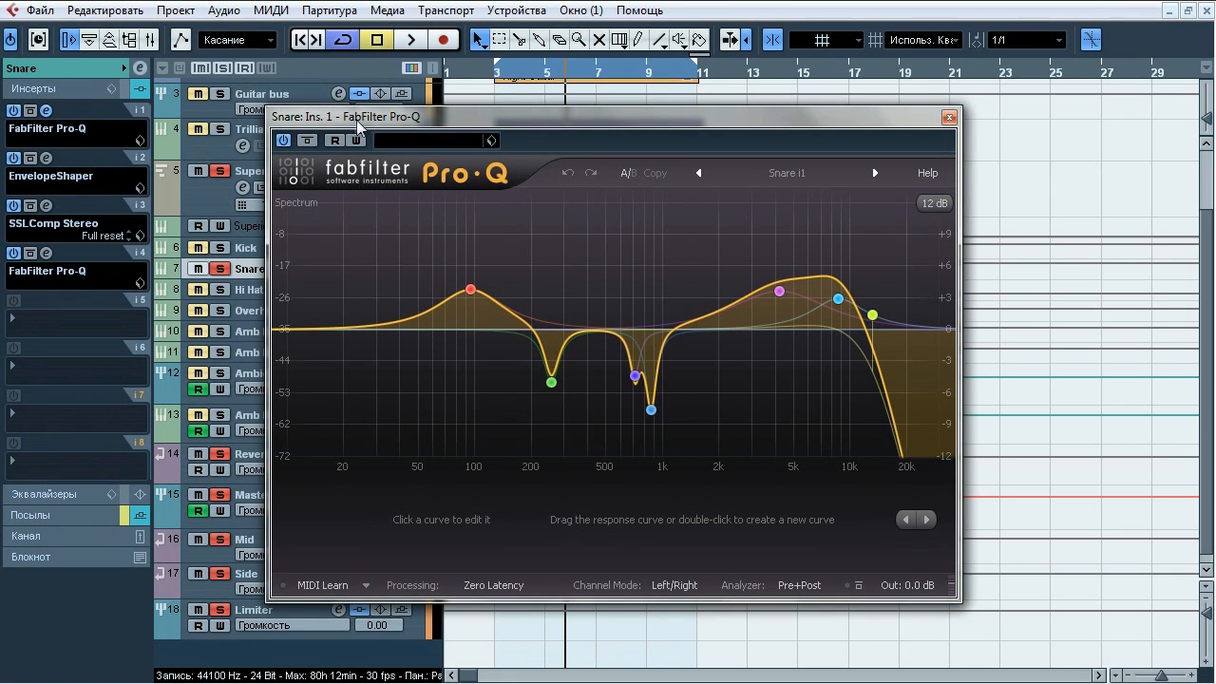
drag(287, 126, 283, 126)
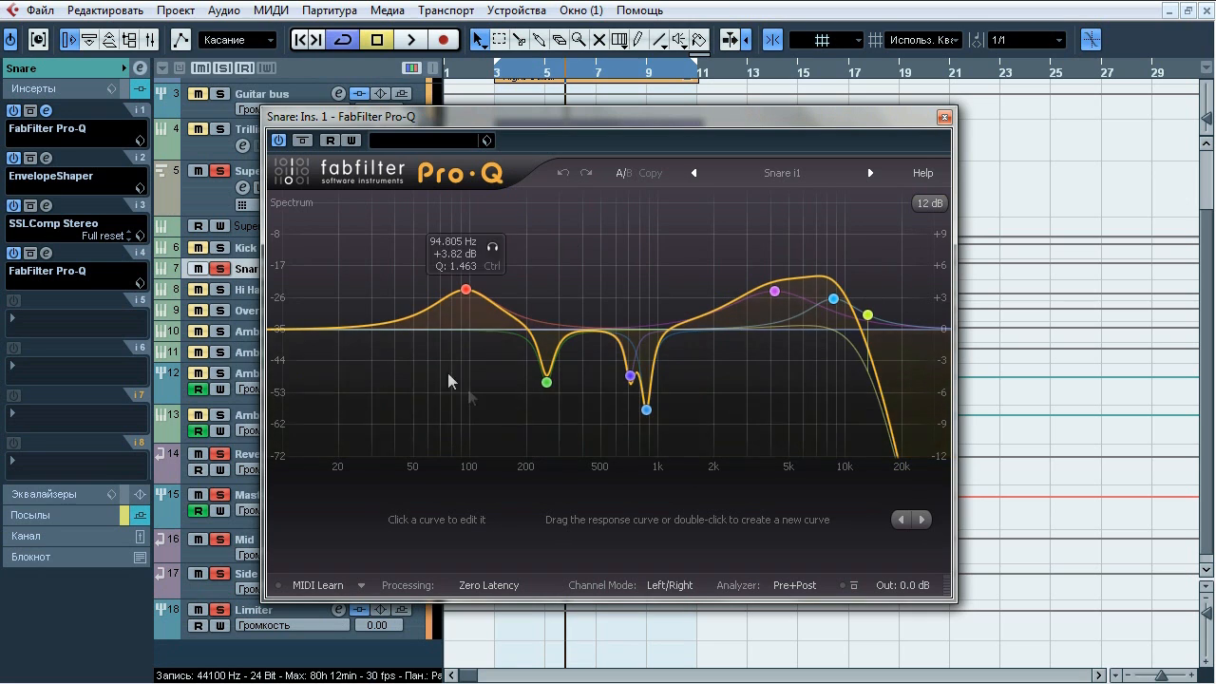
key(space)
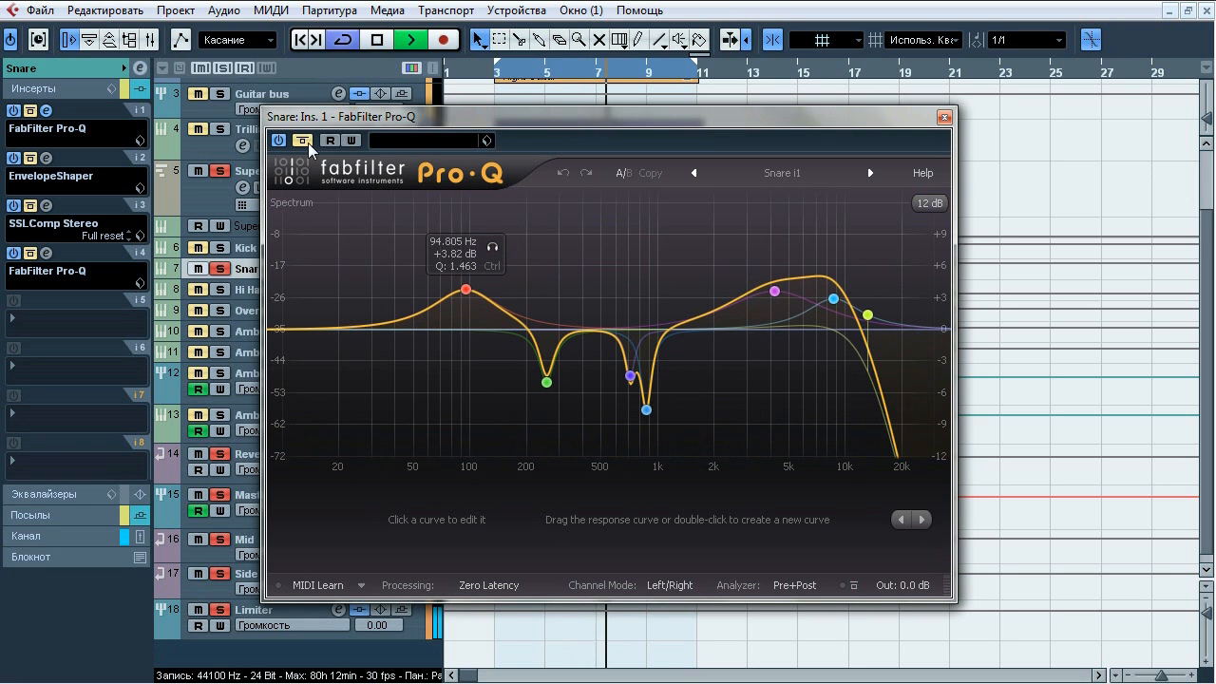
- Listen to the Snare Pro-Q bands one at a time in solo, from the low boost through the mid cuts to the high bands
click(492, 247)
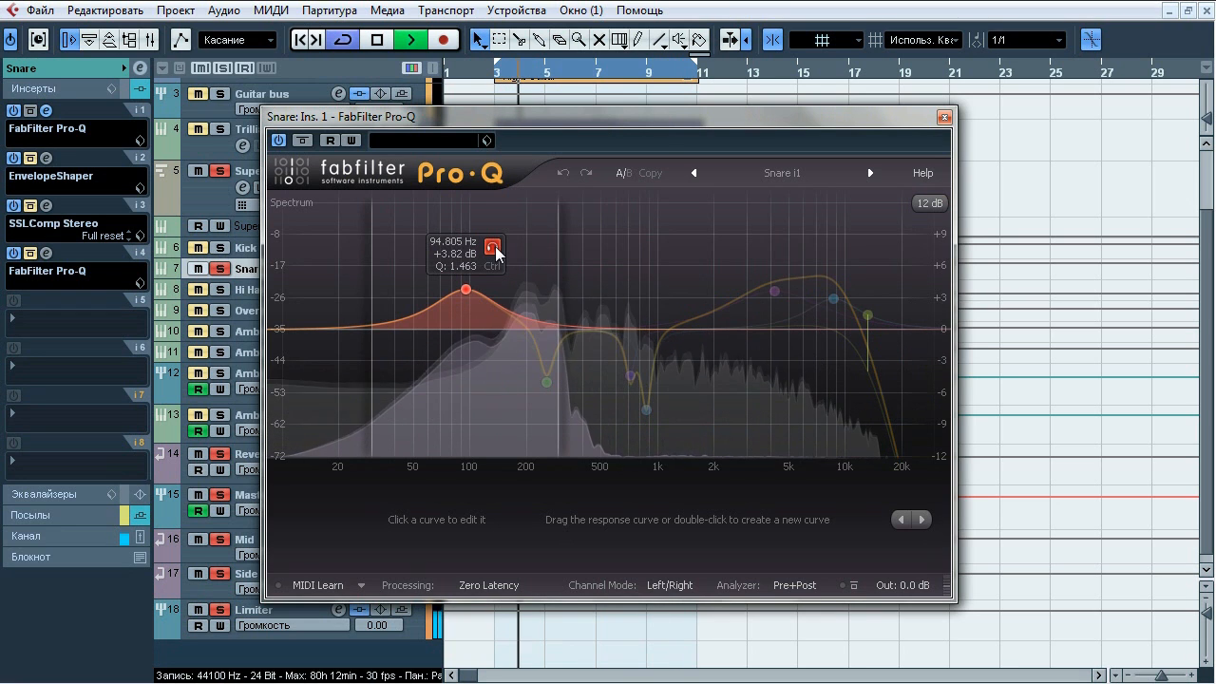
click(572, 411)
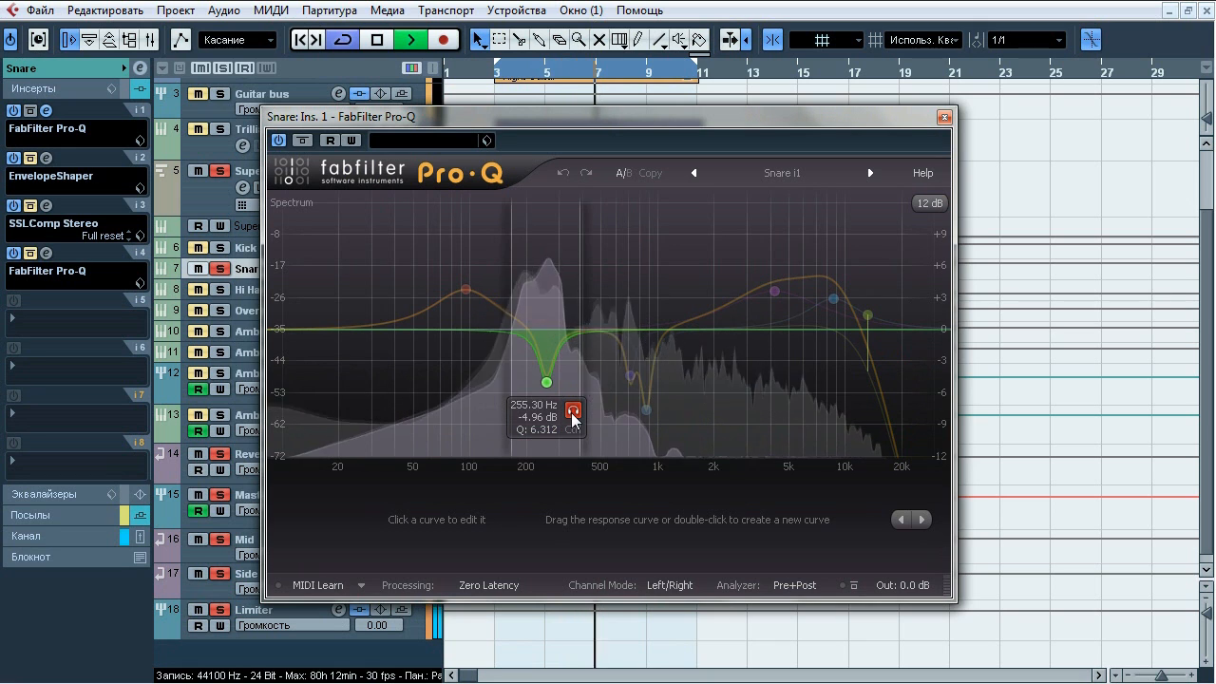
click(655, 407)
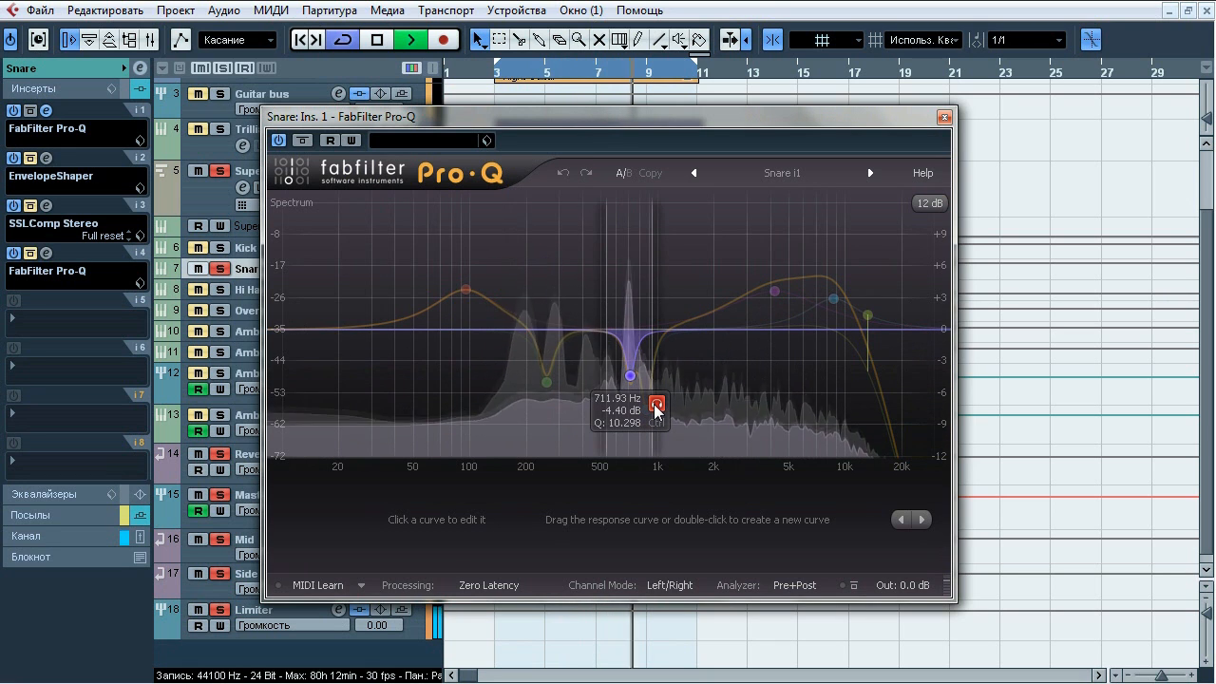
drag(655, 406, 671, 443)
drag(800, 251, 895, 290)
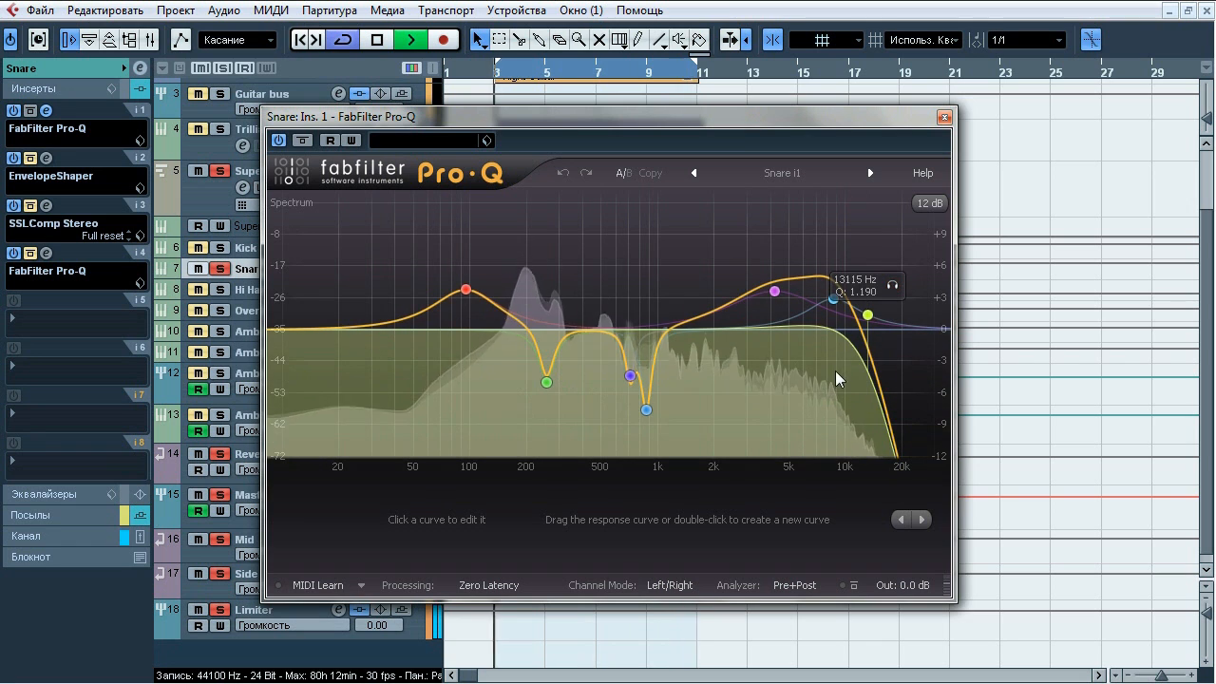
- Compare the snare with the high cut bypassed and active, and do the same with the two high boosts selected together
click(879, 317)
click(763, 520)
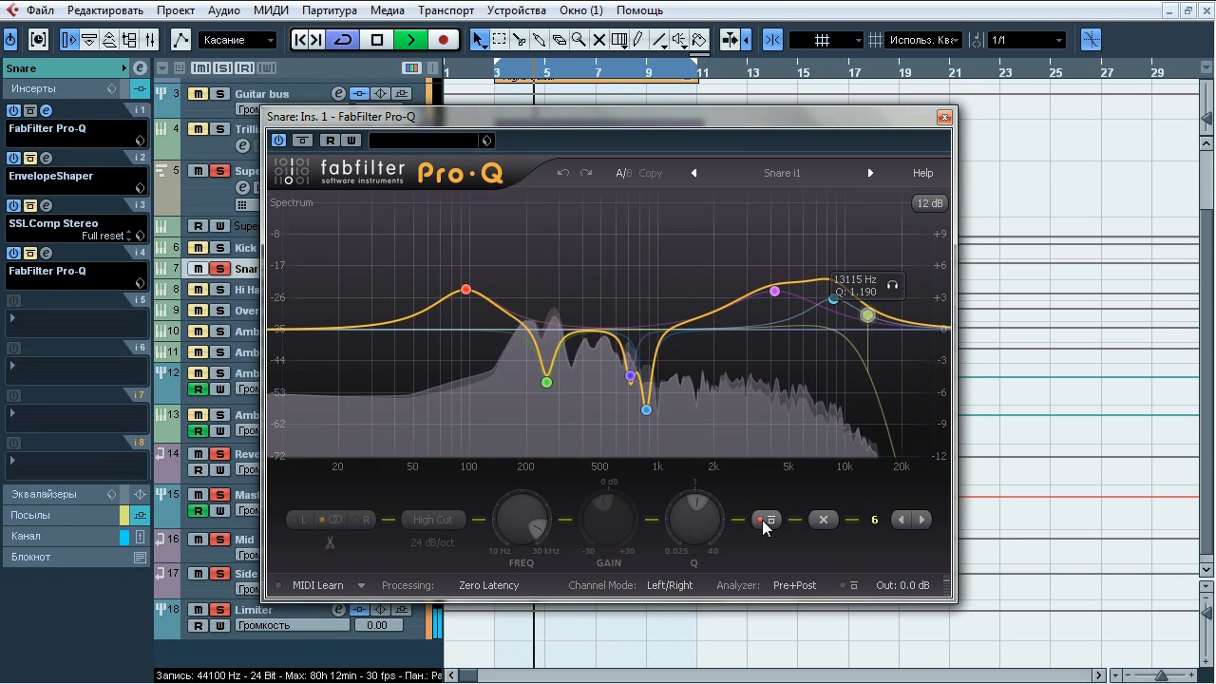
click(763, 520)
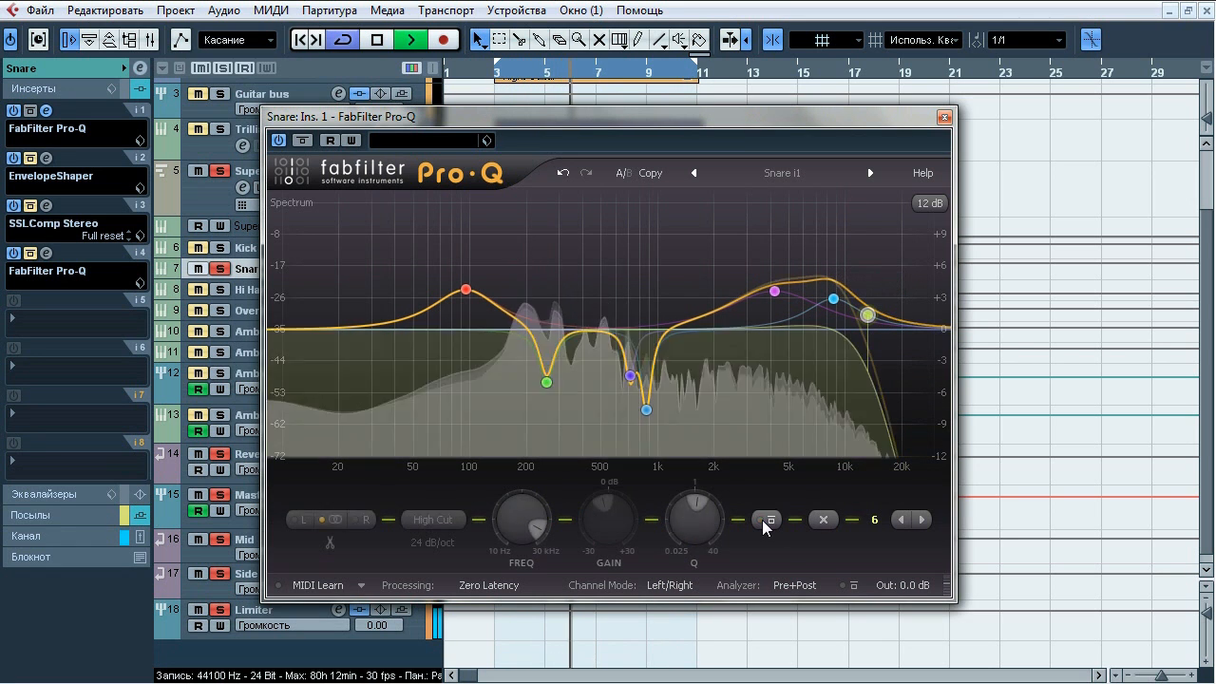
drag(702, 230, 846, 303)
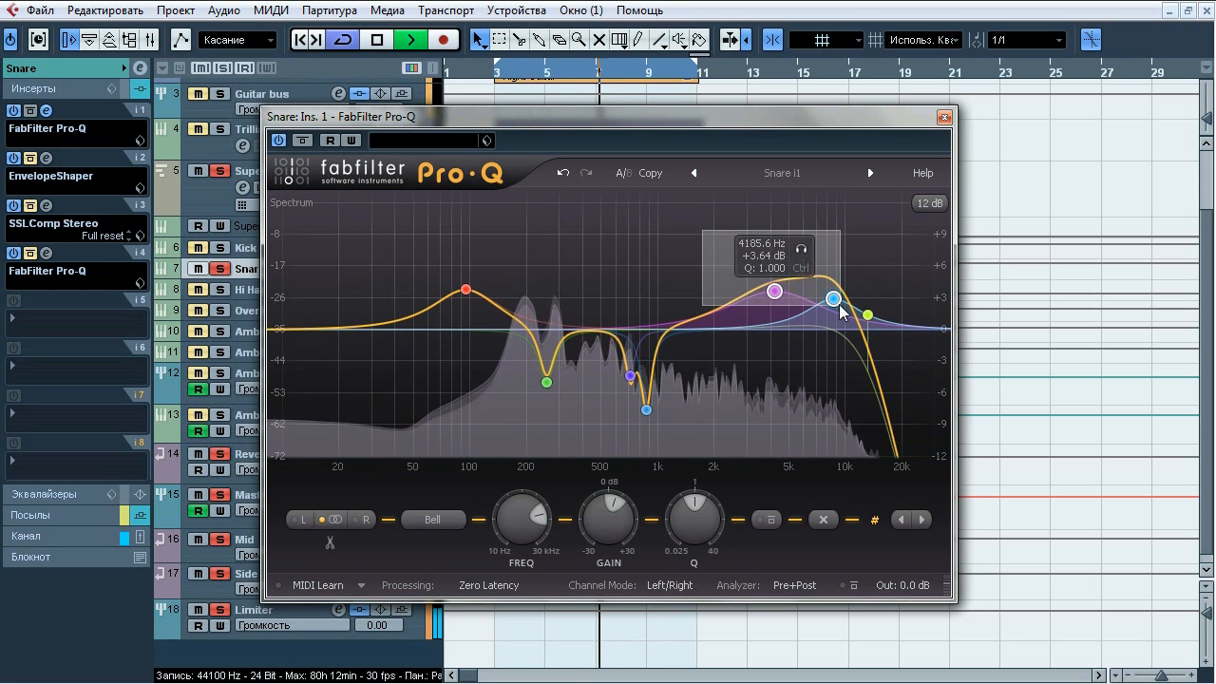
click(765, 520)
click(764, 520)
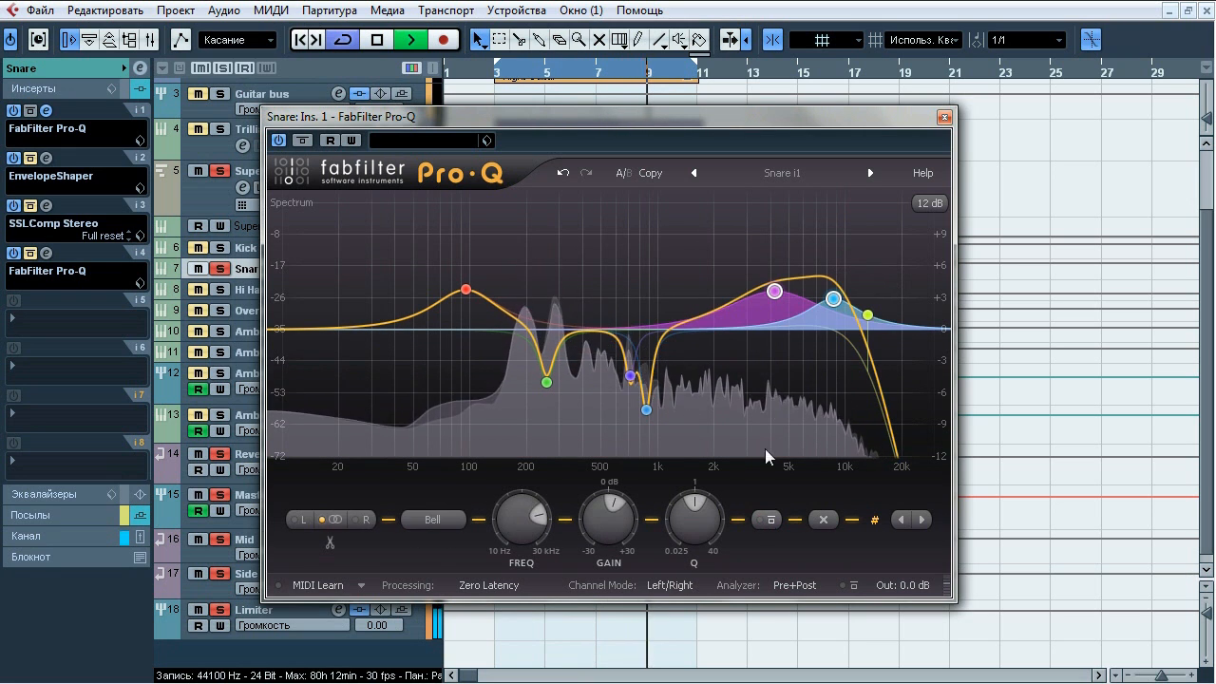
- Compare the three narrow mid cuts and the low boost bypassed and active, and stop playback and close the equalizer
drag(753, 351, 490, 441)
click(766, 519)
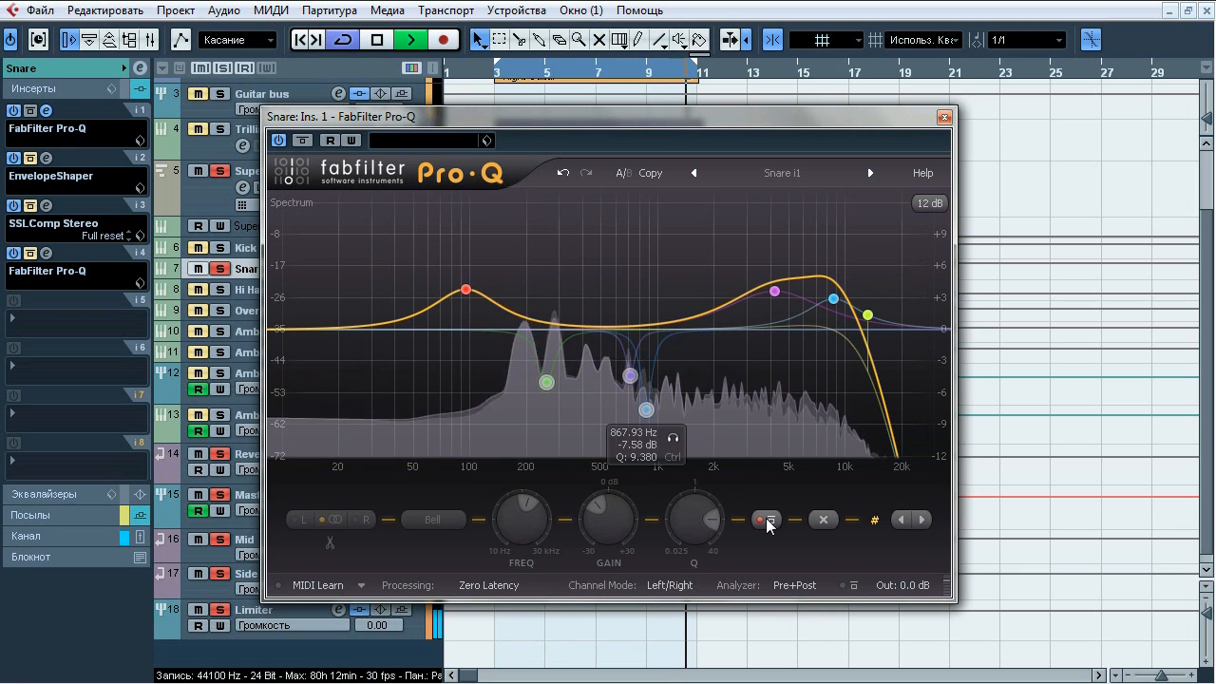
click(765, 520)
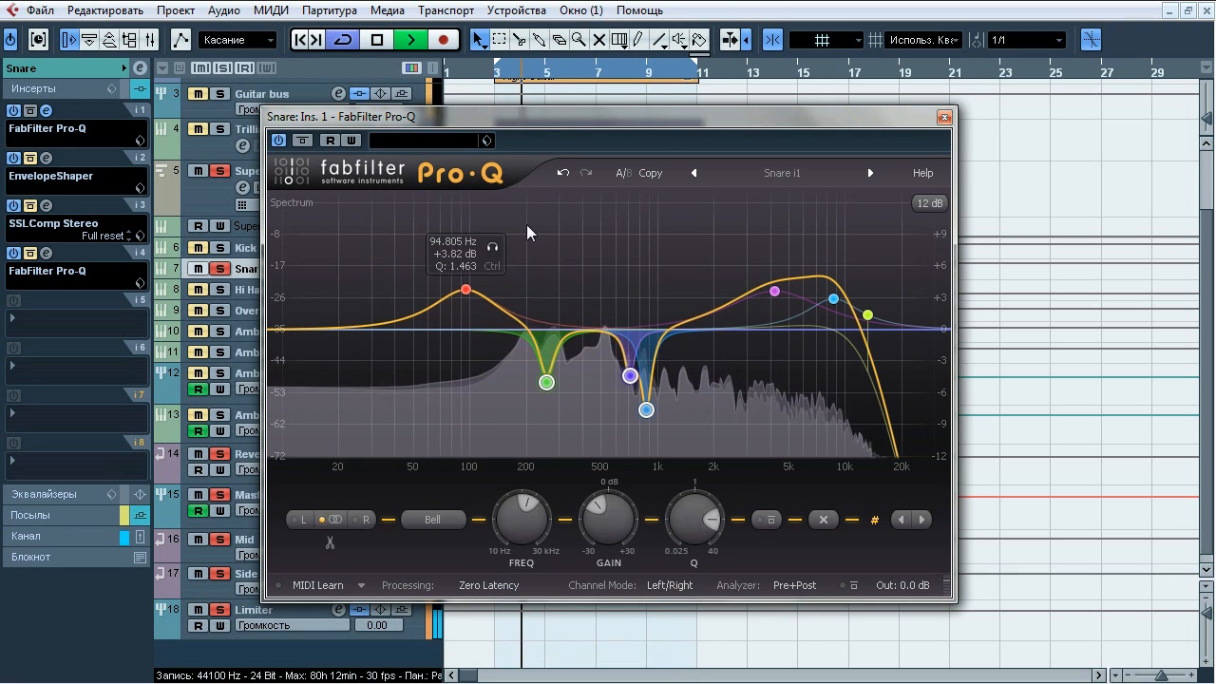
click(465, 289)
click(769, 521)
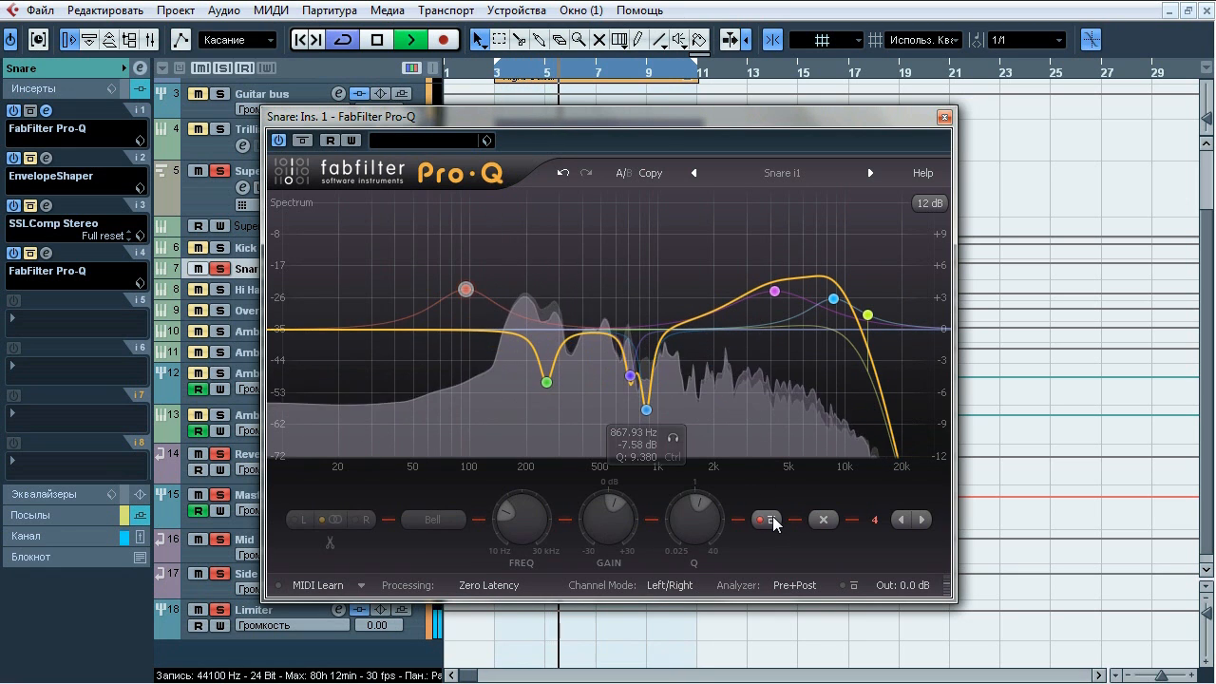
click(769, 521)
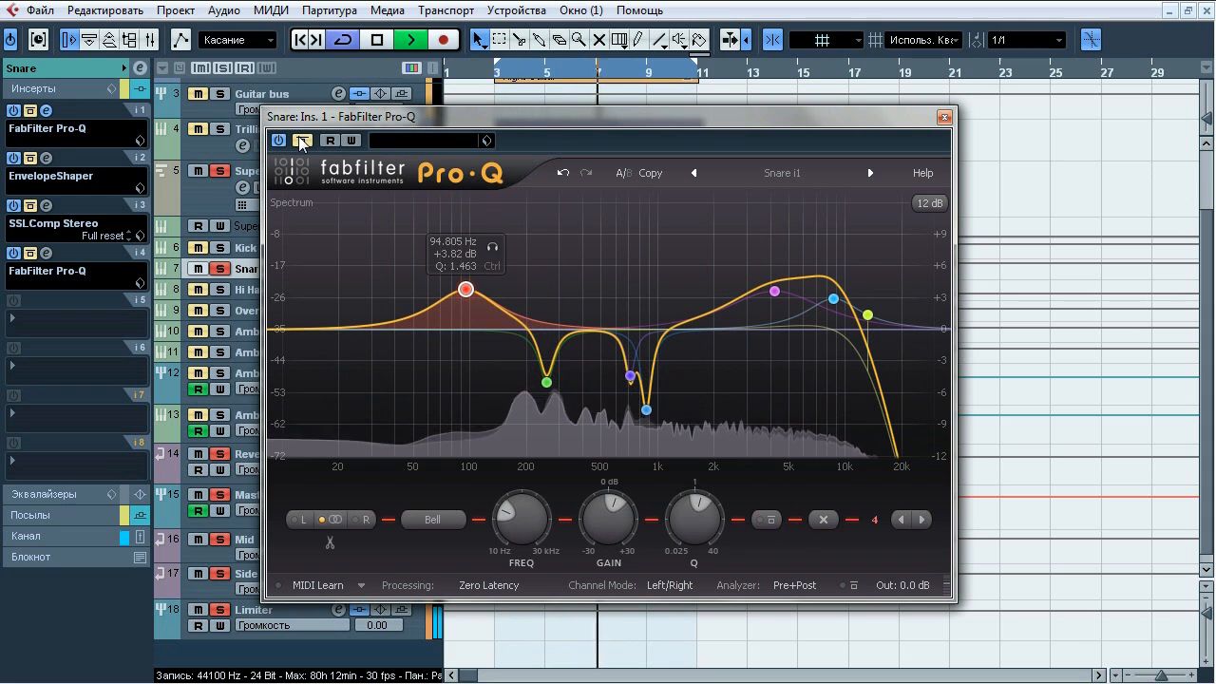
key(space)
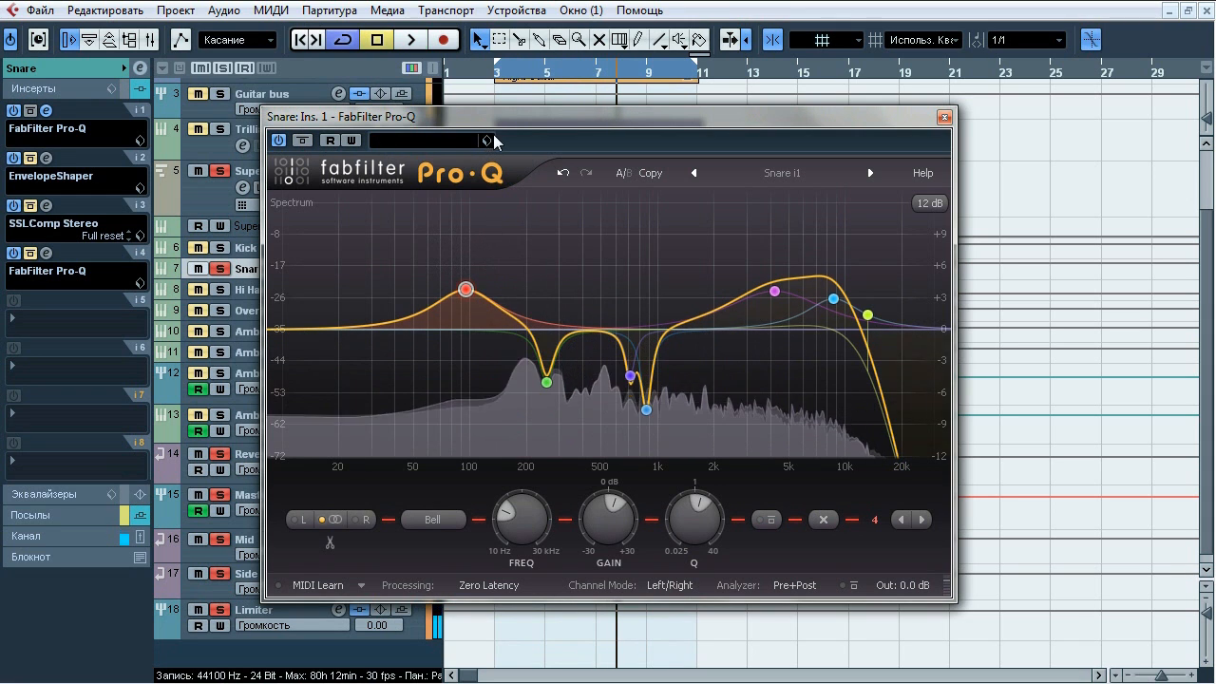
click(944, 117)
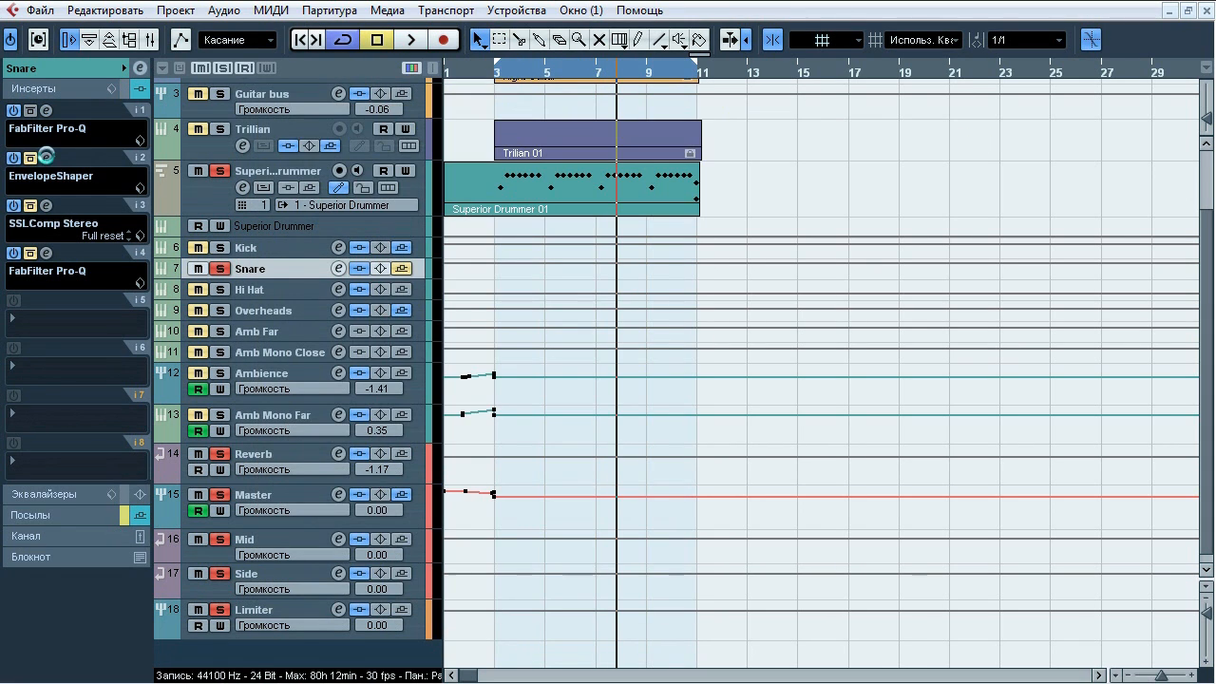
- Open the Snare's EnvelopeShaper insert, compare the snare with it bypassed and active, leave it active and close it
click(45, 157)
drag(465, 313, 691, 179)
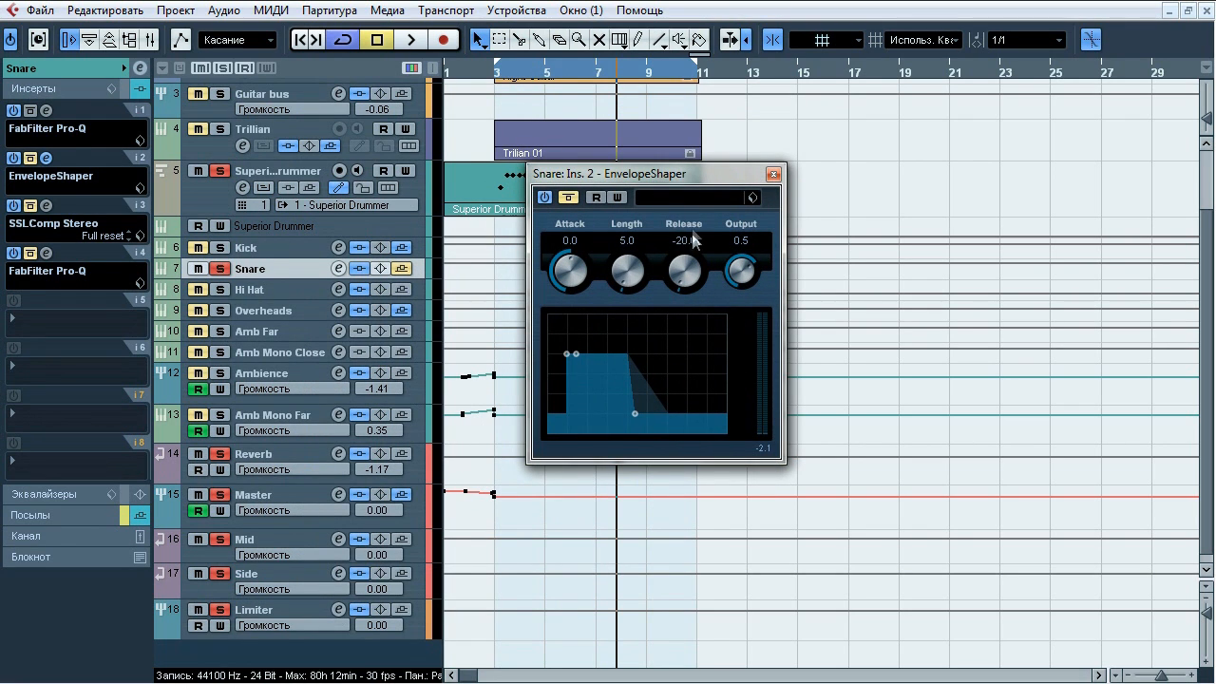
key(space)
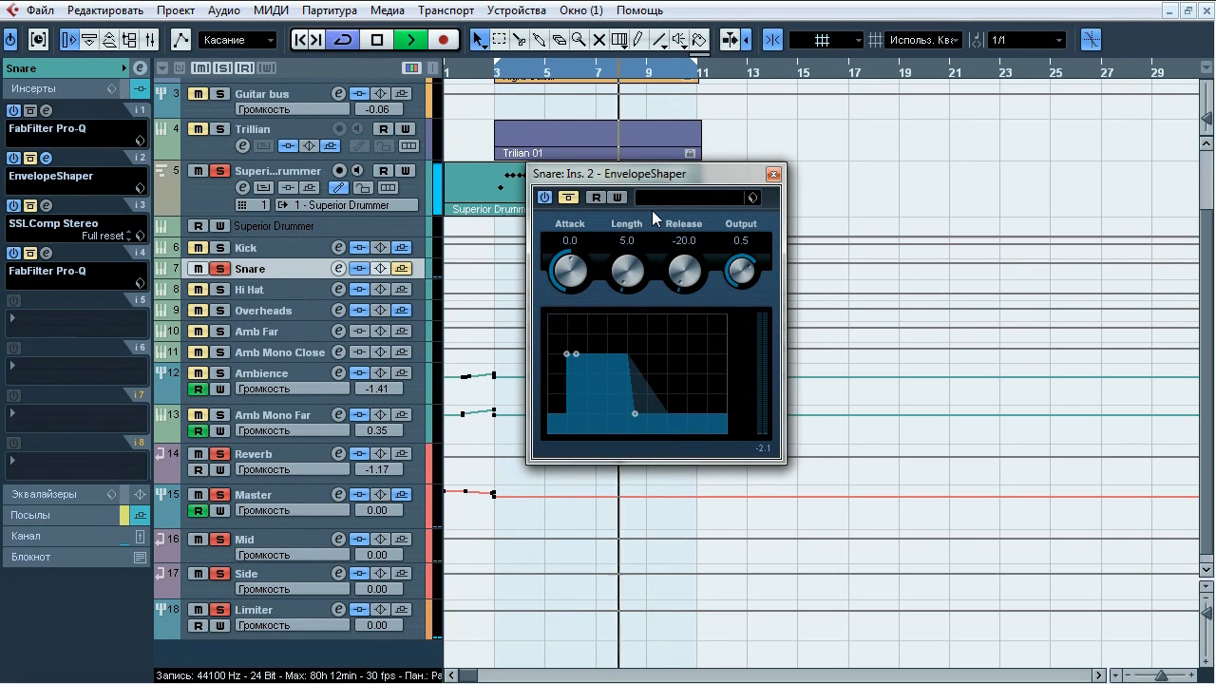
click(568, 197)
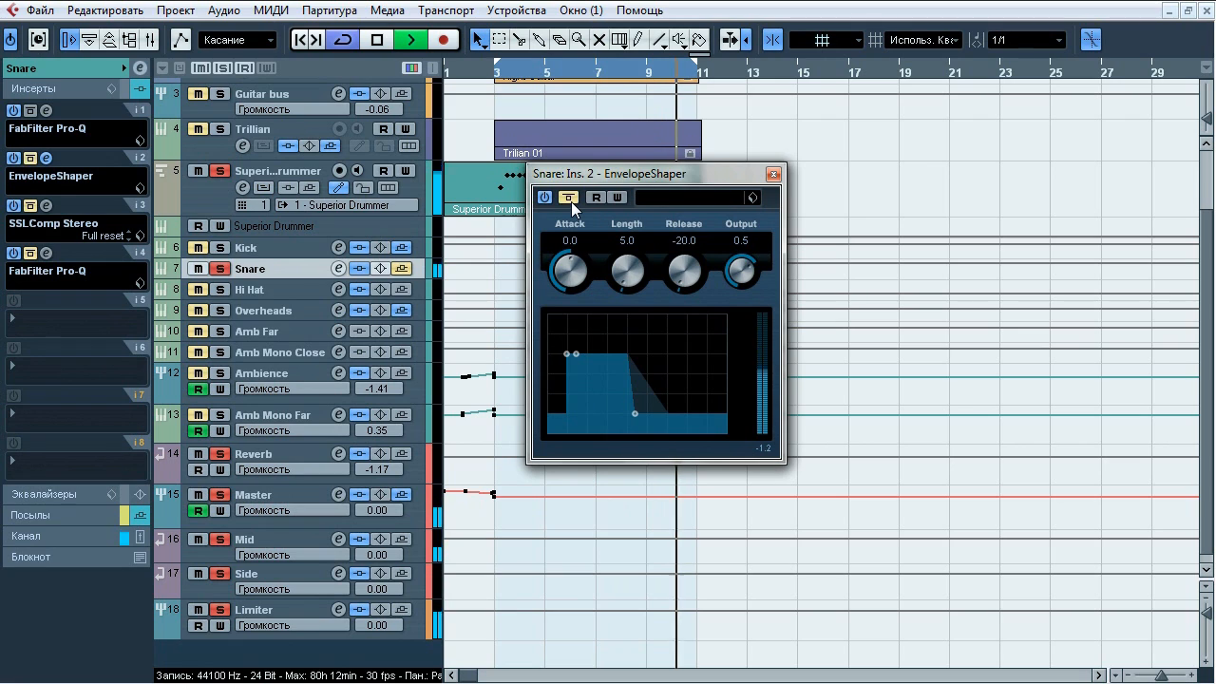
click(568, 197)
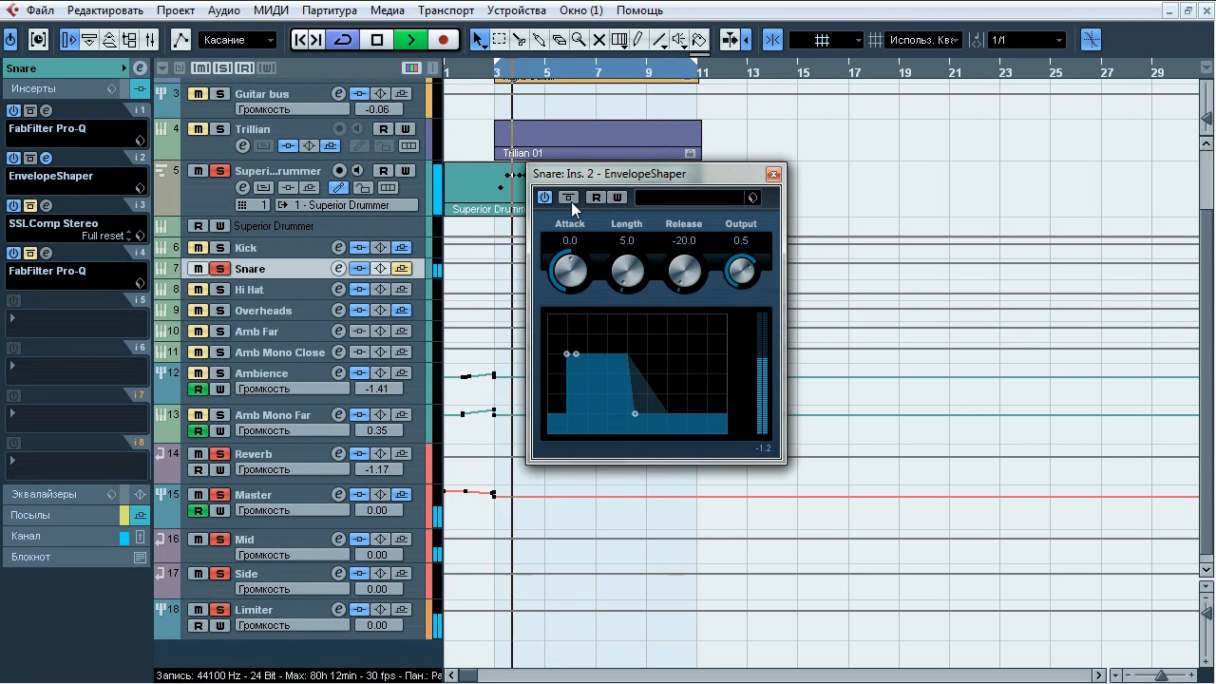
click(568, 198)
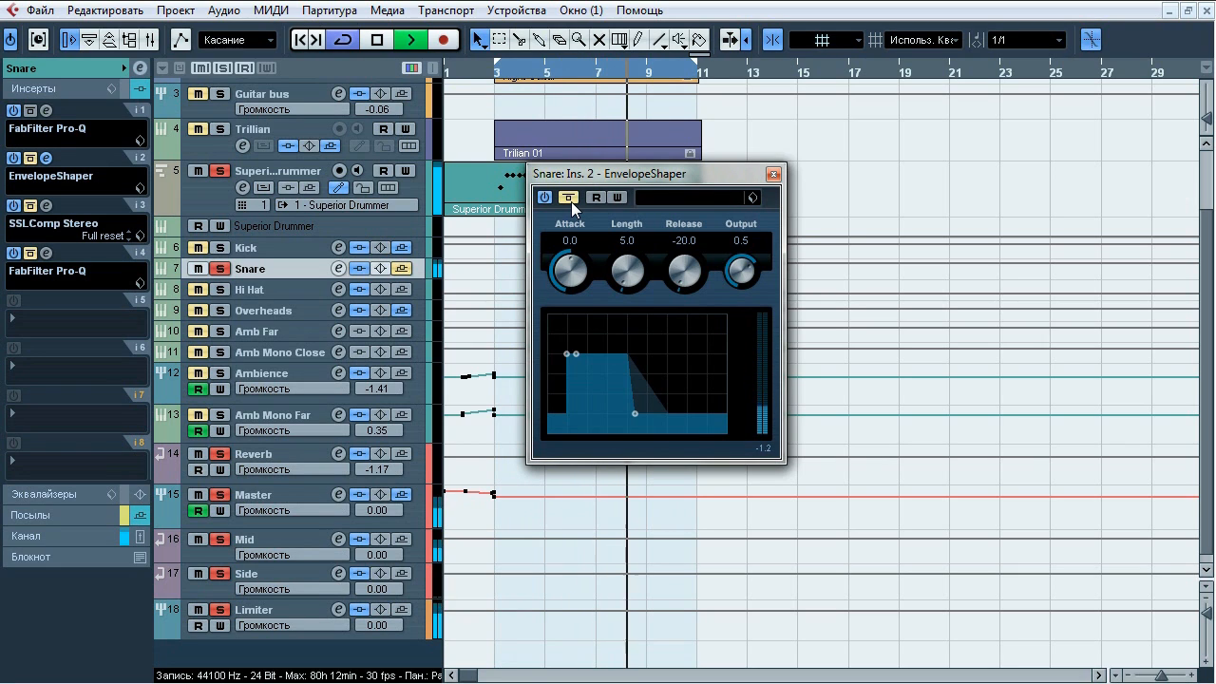
click(568, 198)
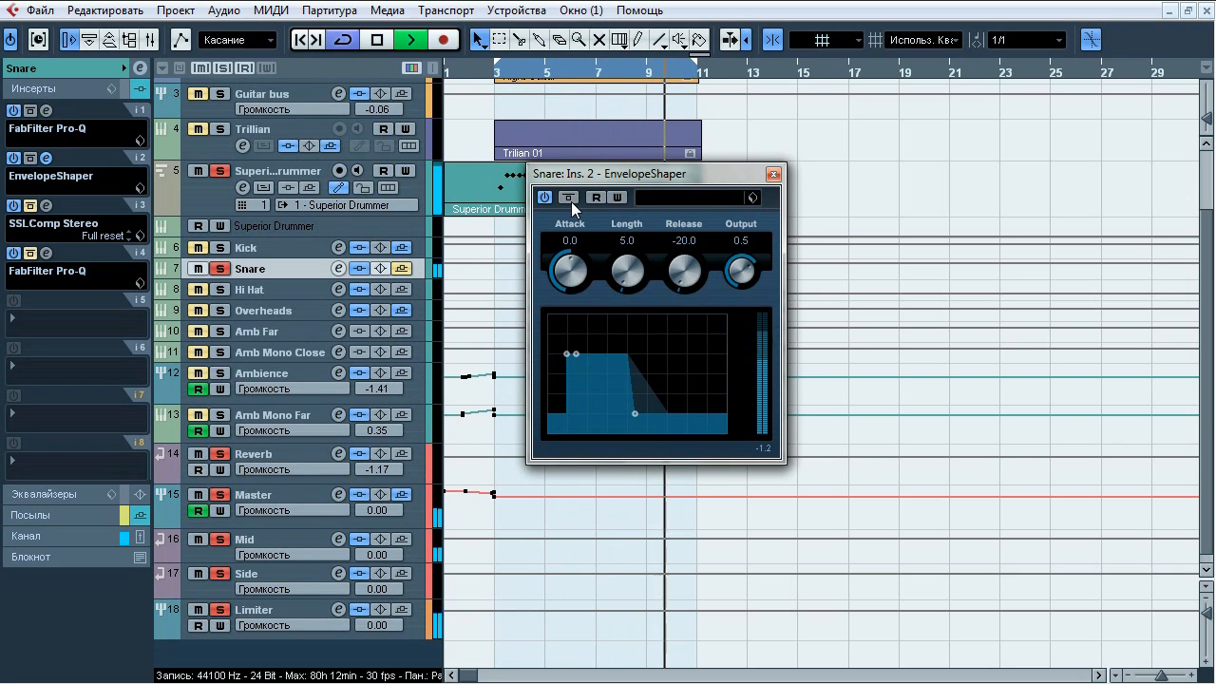
key(space)
click(772, 175)
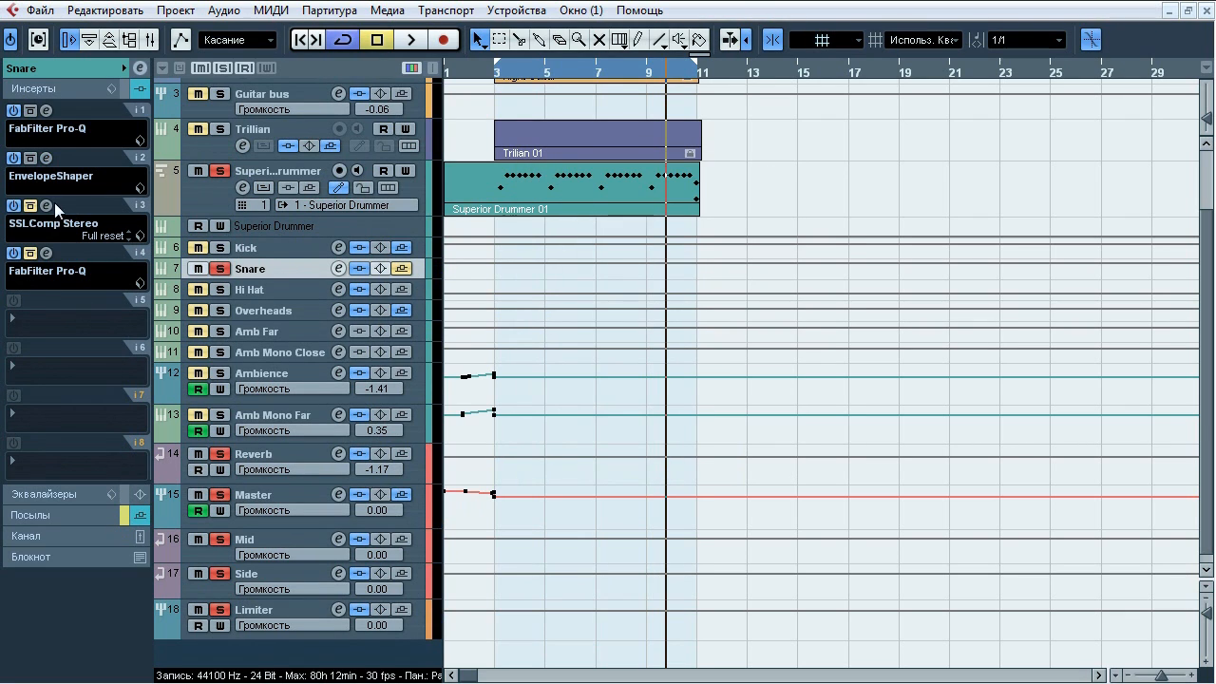
- Open the Snare's SSLComp Stereo insert, compare the snare with the compressor active and bypassed, leave it active and close it
click(53, 203)
drag(479, 69, 513, 65)
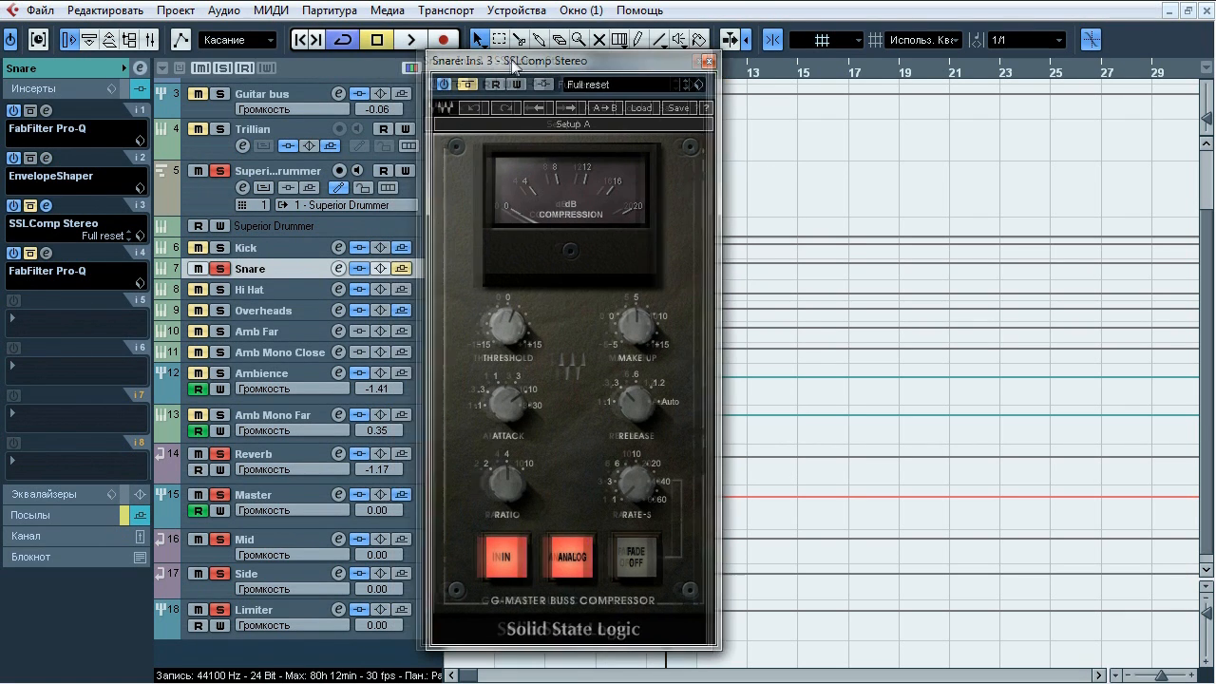
key(space)
click(467, 83)
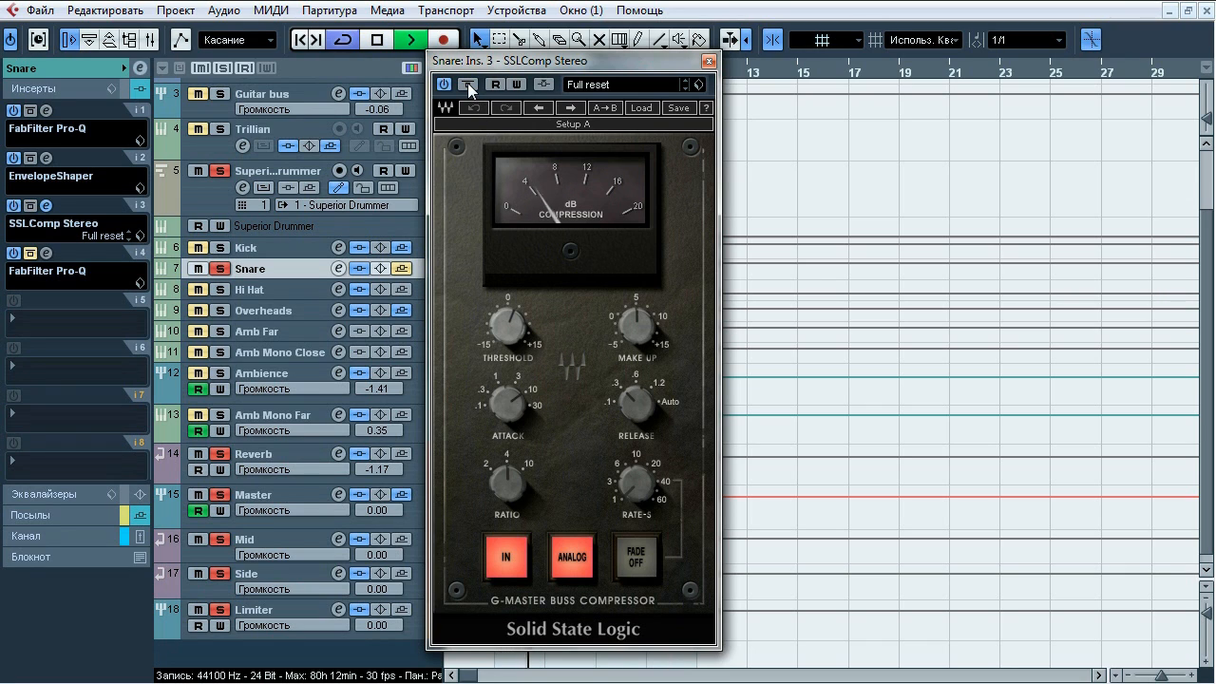
click(467, 83)
click(467, 83)
click(467, 83)
click(467, 84)
click(467, 84)
key(space)
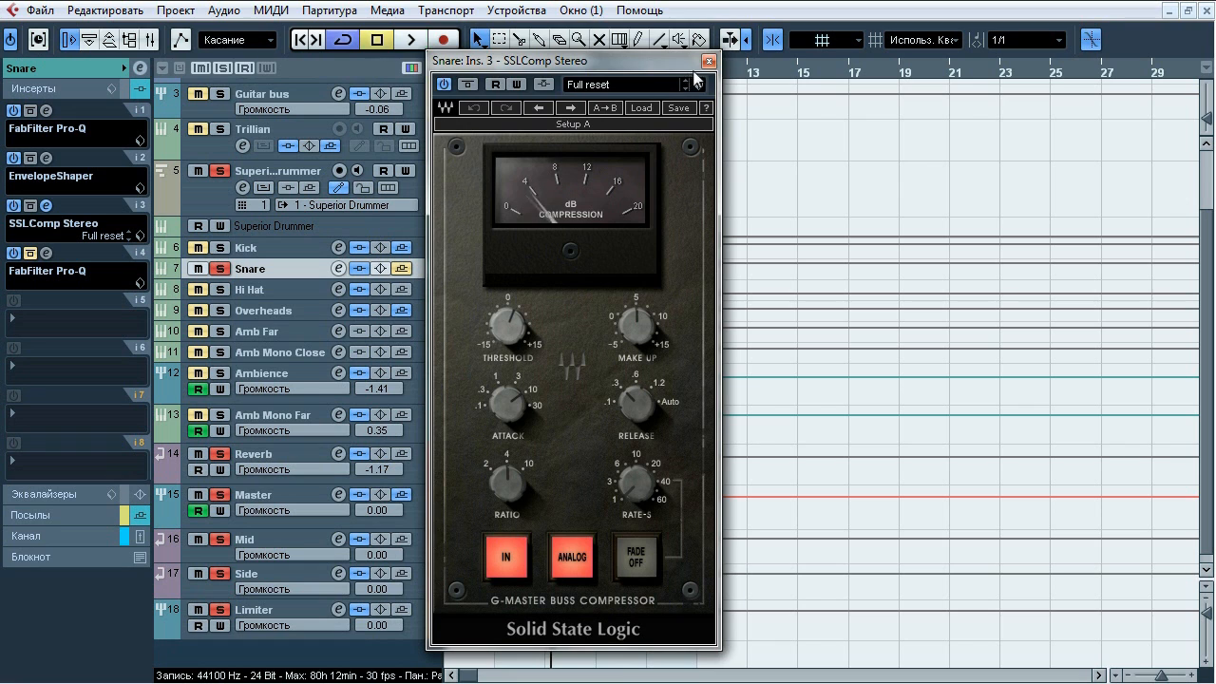
click(707, 62)
- Open the Snare's second FabFilter Pro-Q in insert slot 4 and compare it bypassed and active during playback, leaving it active
click(47, 252)
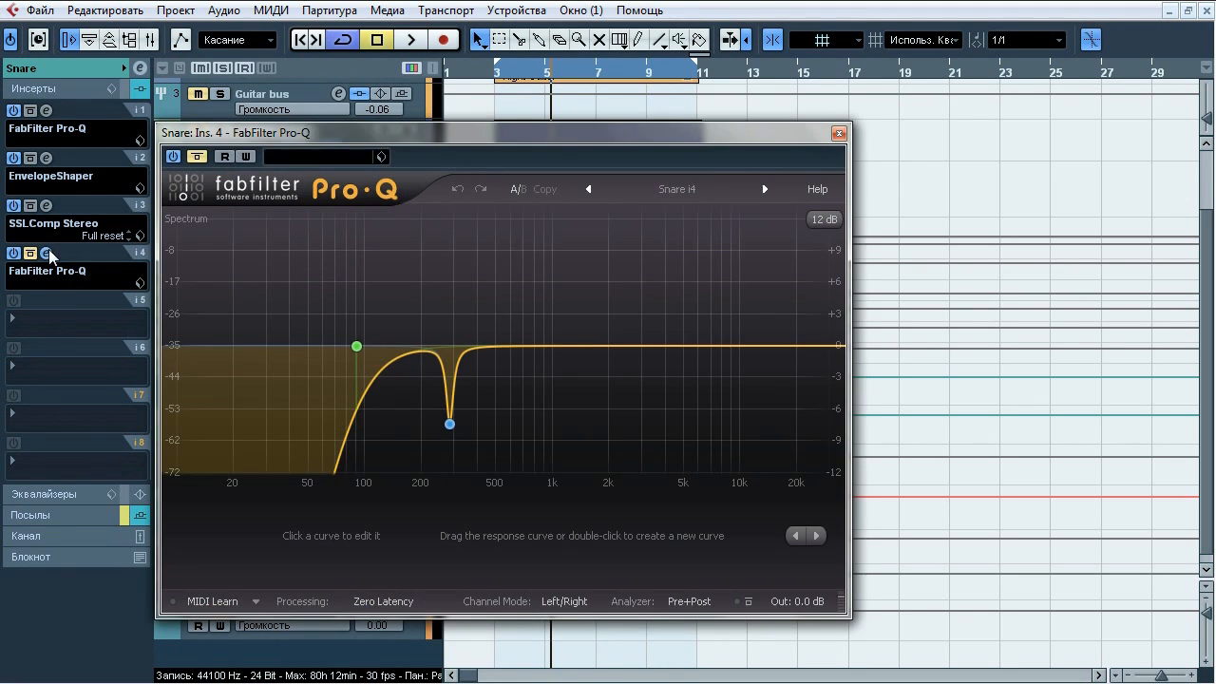
drag(306, 131, 354, 130)
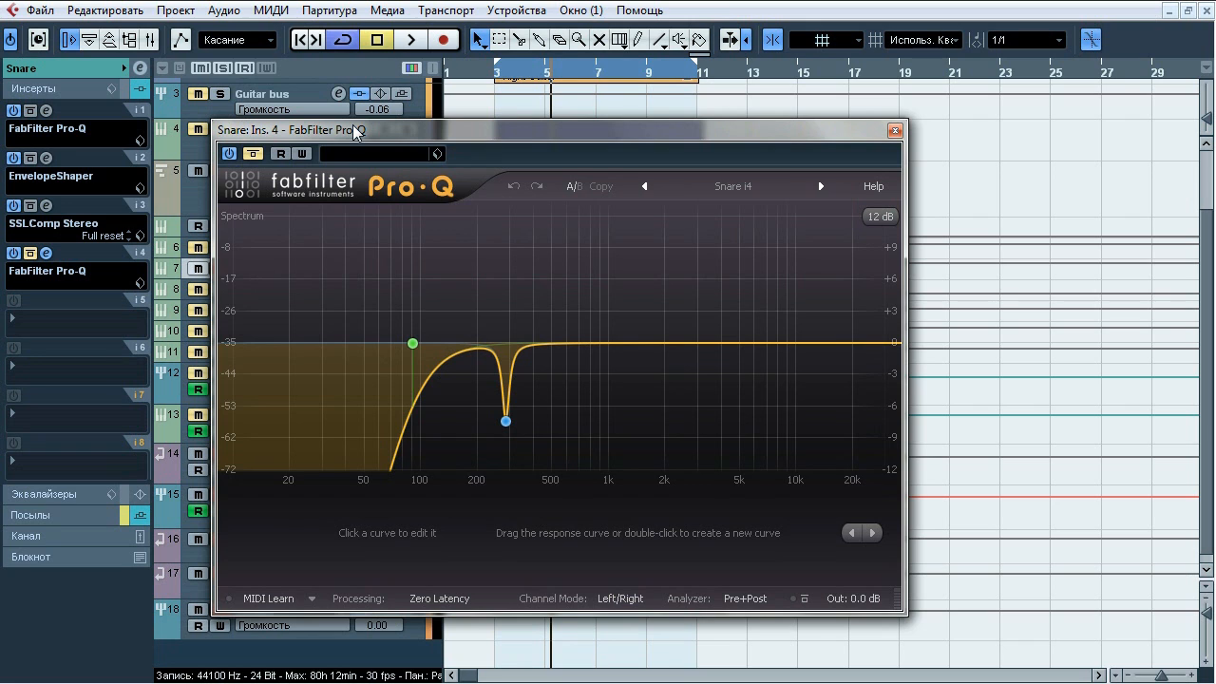
click(254, 155)
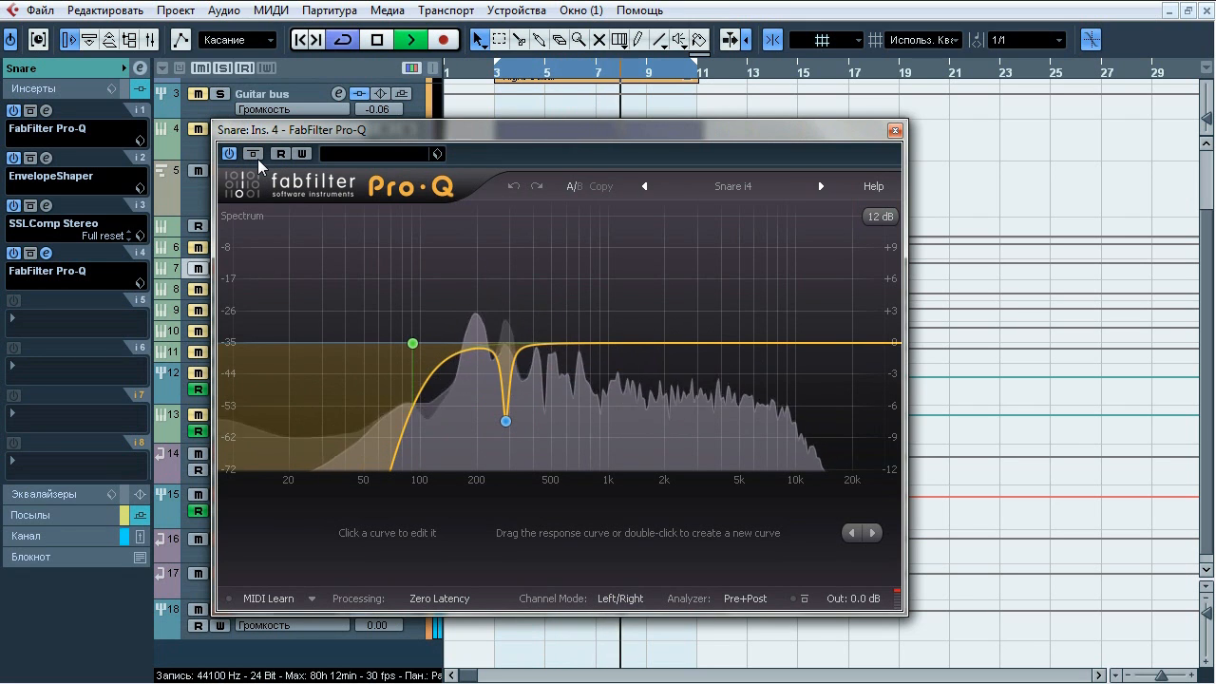
click(254, 154)
click(254, 155)
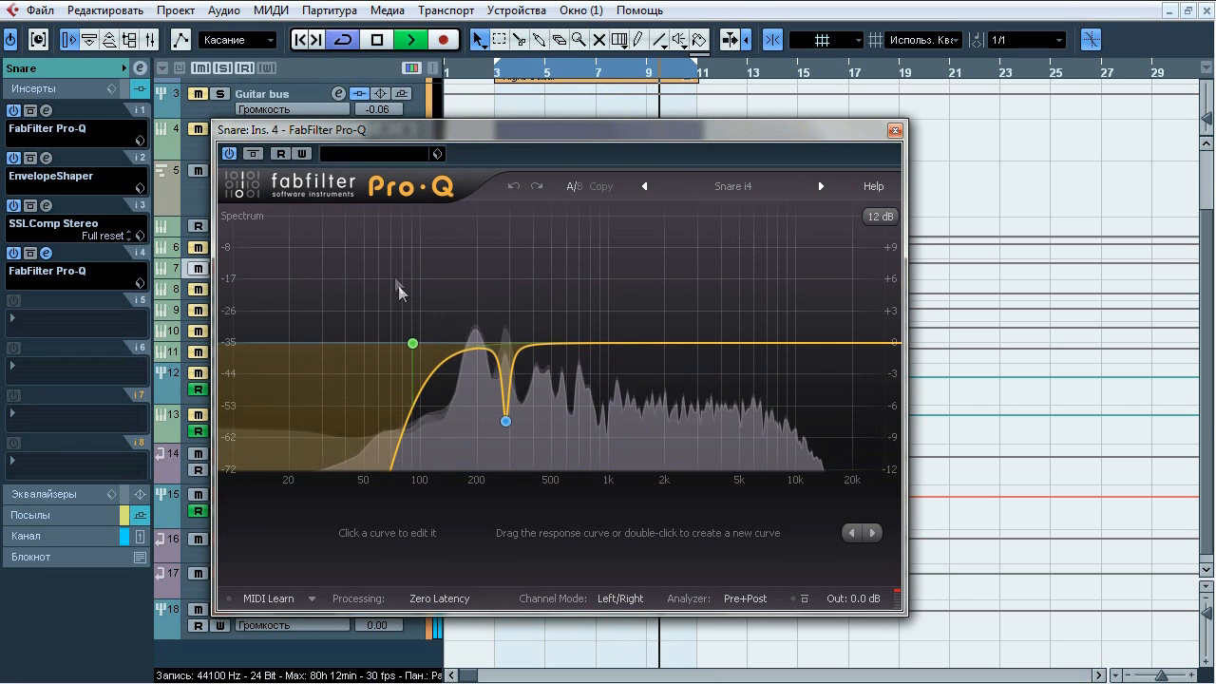
- Audition the snare EQ's low-cut band and its 283 Hz cut one after the other in solo
mouse_move(417, 334)
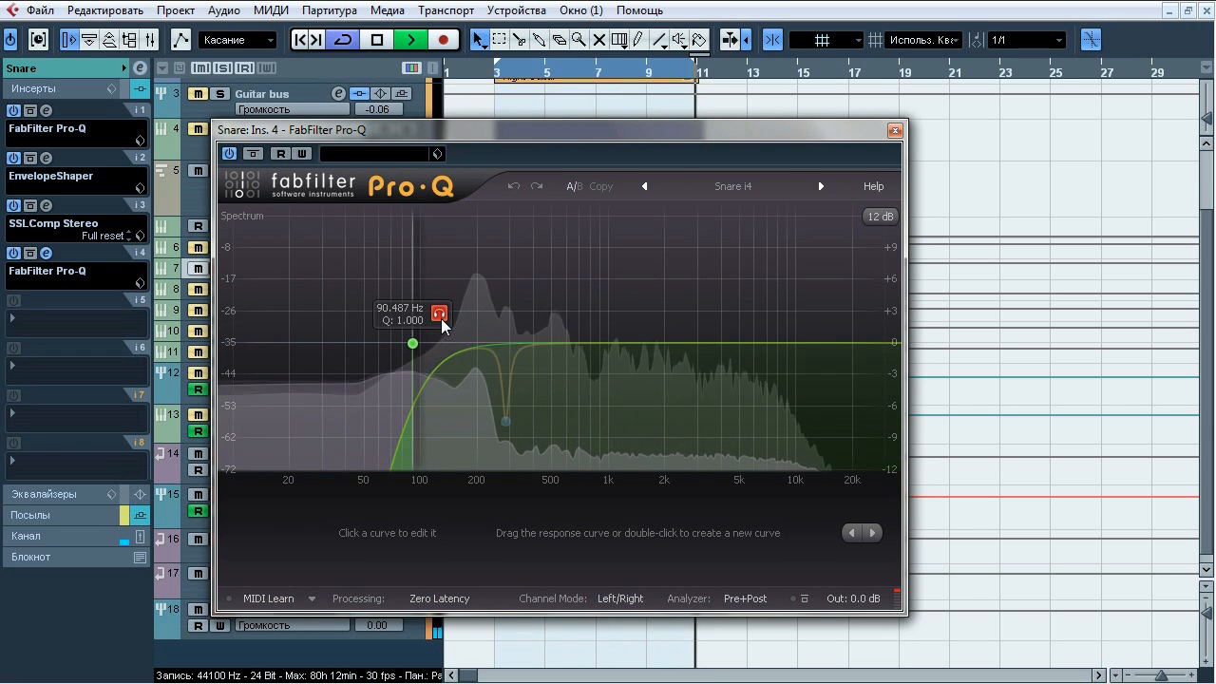
click(533, 450)
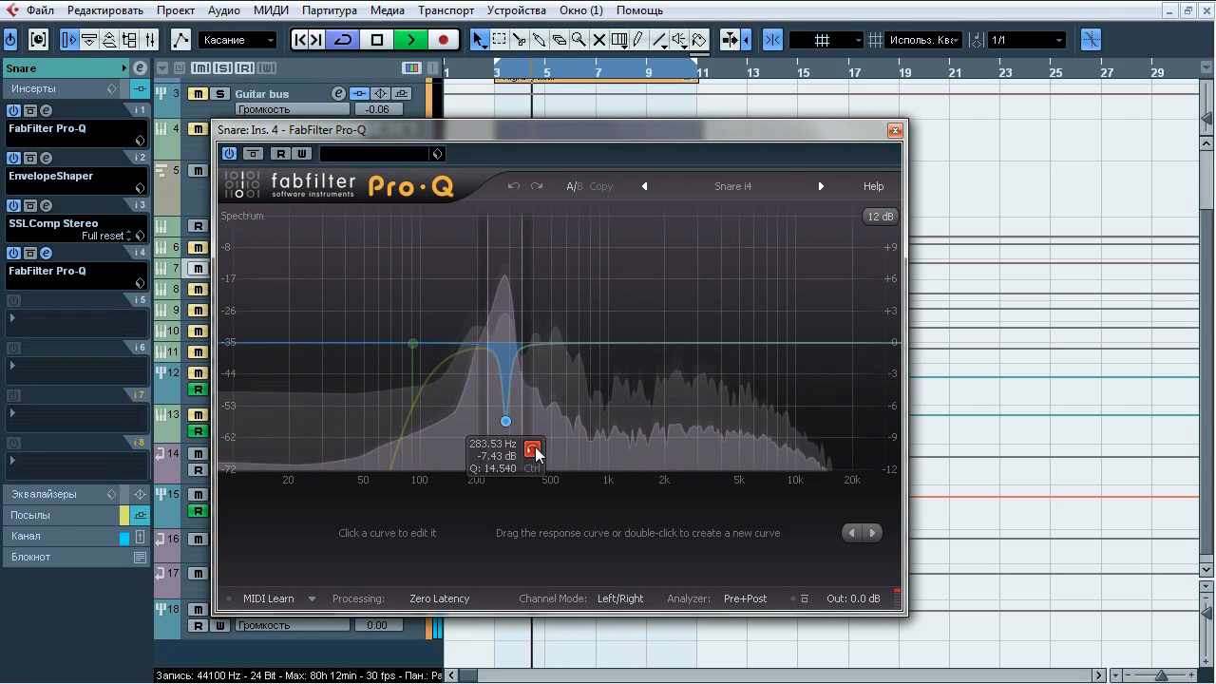
- Compare the snare with the 283 Hz cut bypassed and active, then stop playback and close the EQ
drag(594, 405, 486, 464)
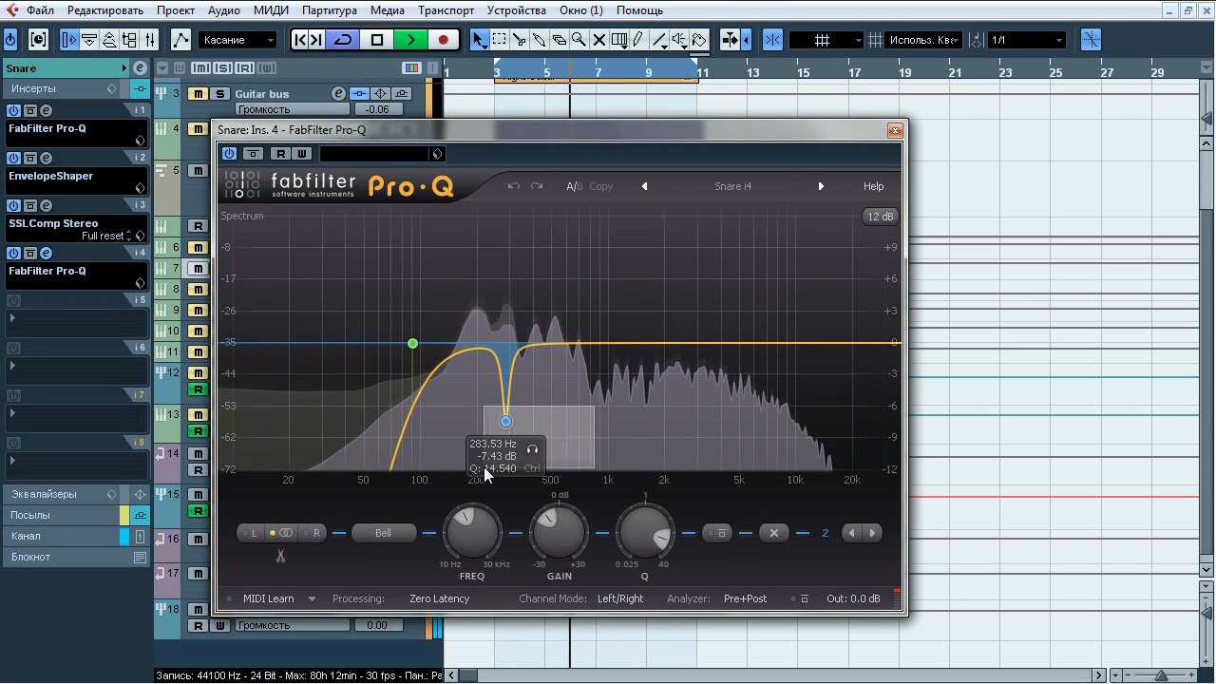
click(726, 535)
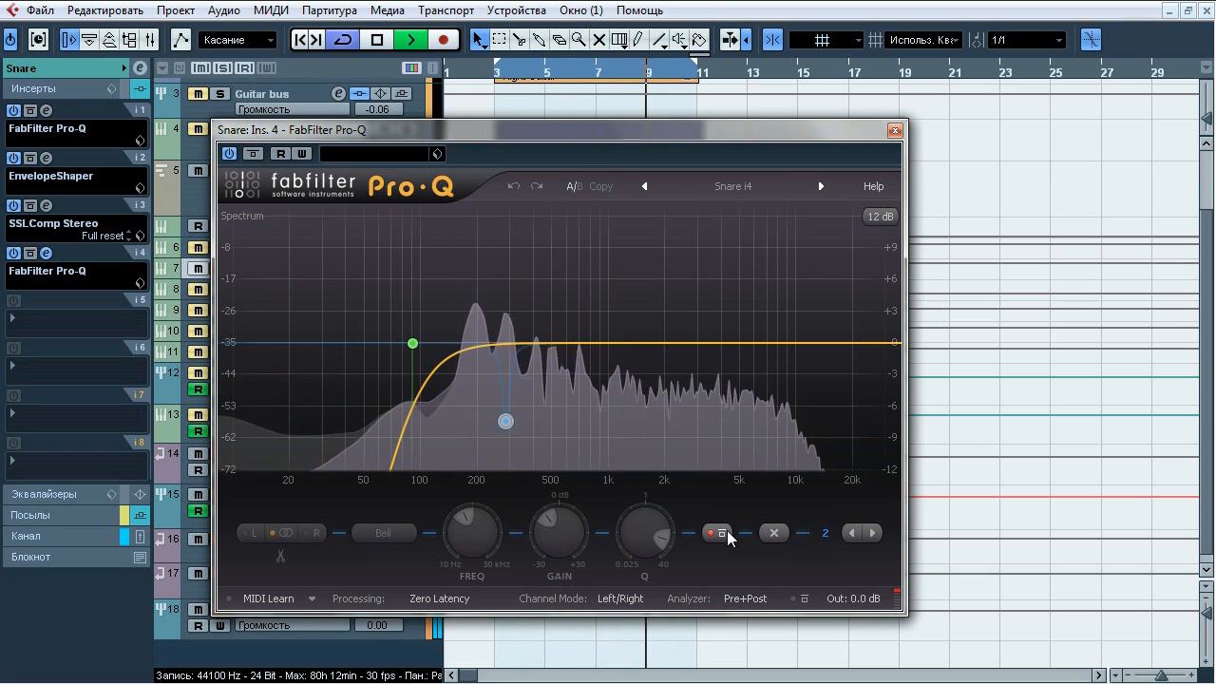
click(725, 535)
key(space)
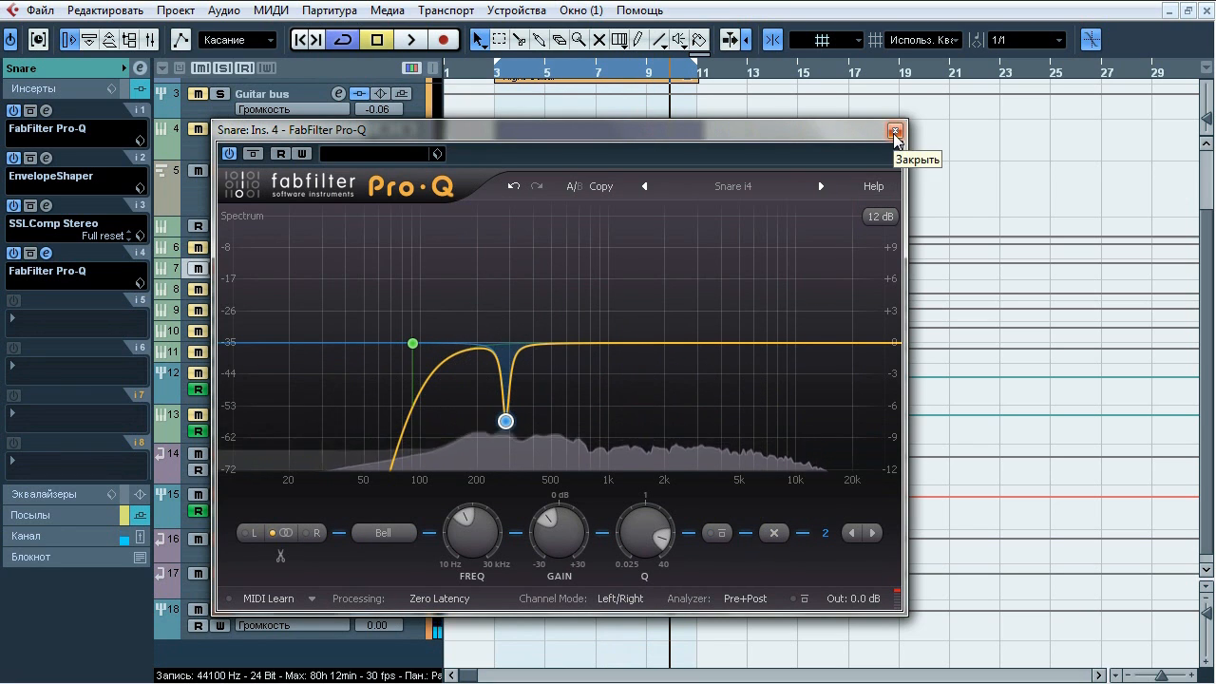
click(894, 130)
- Show the Snare track's sends and compare its sound with the Reverb send off and on
click(80, 518)
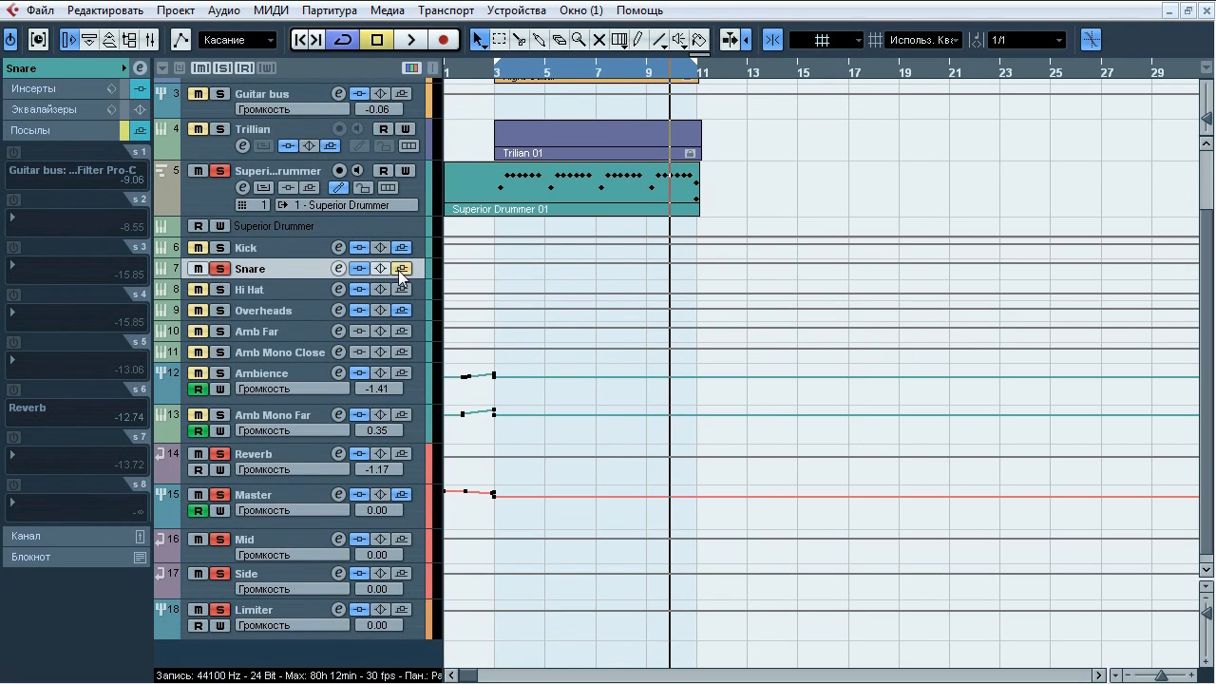
click(13, 390)
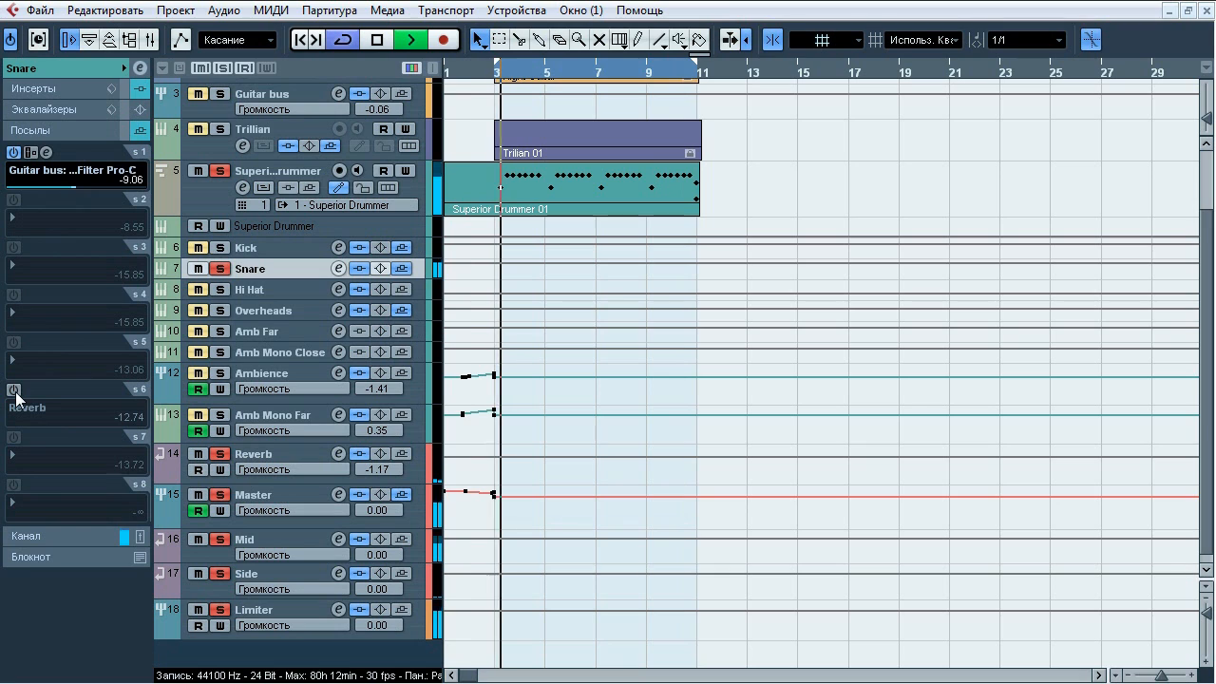
click(14, 391)
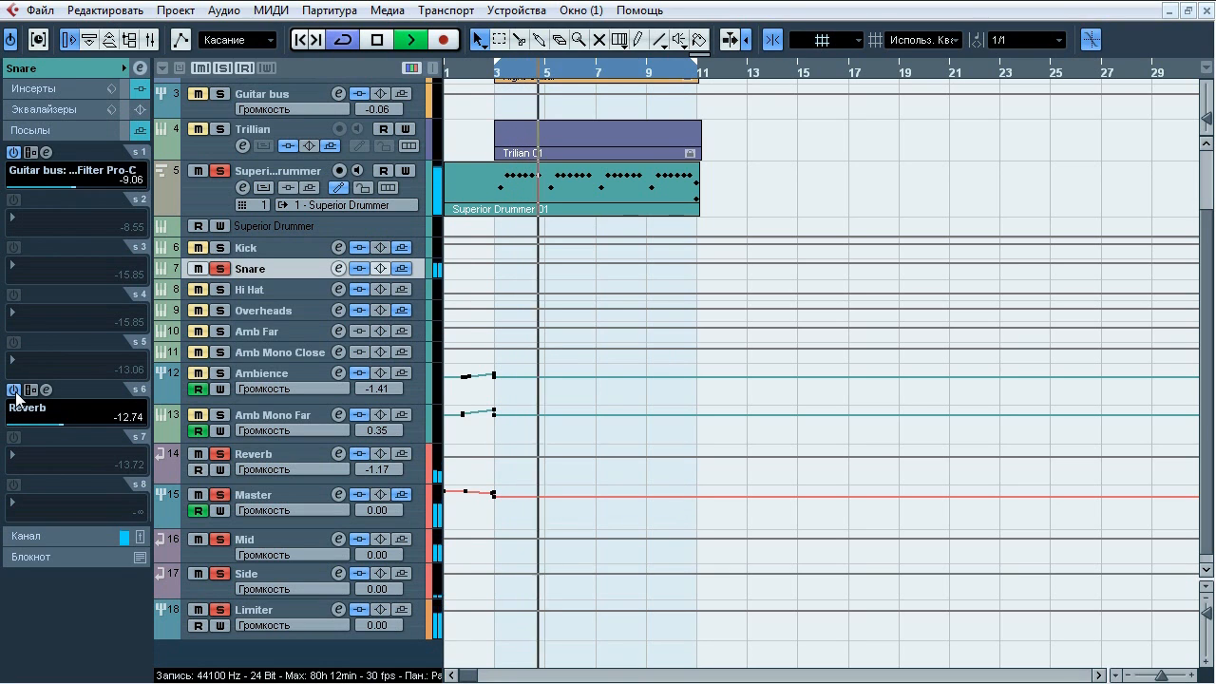
click(13, 390)
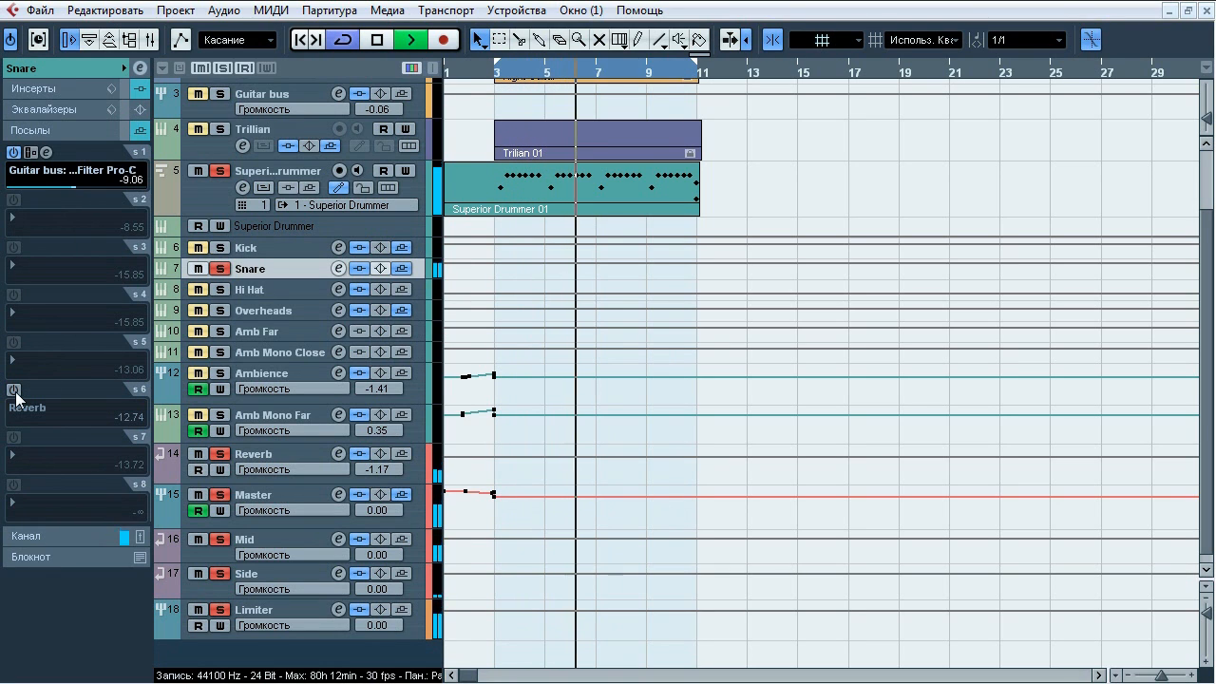
click(13, 391)
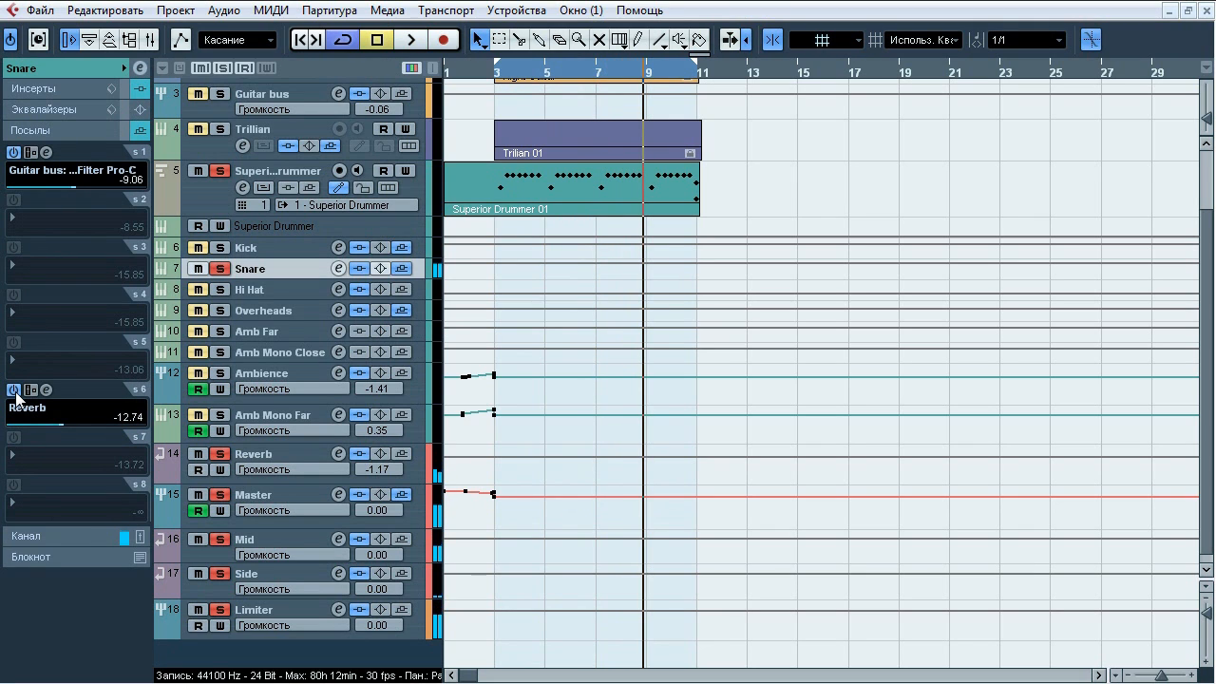
- Take the Snare track out of solo and solo the Hi Hat track instead
click(221, 270)
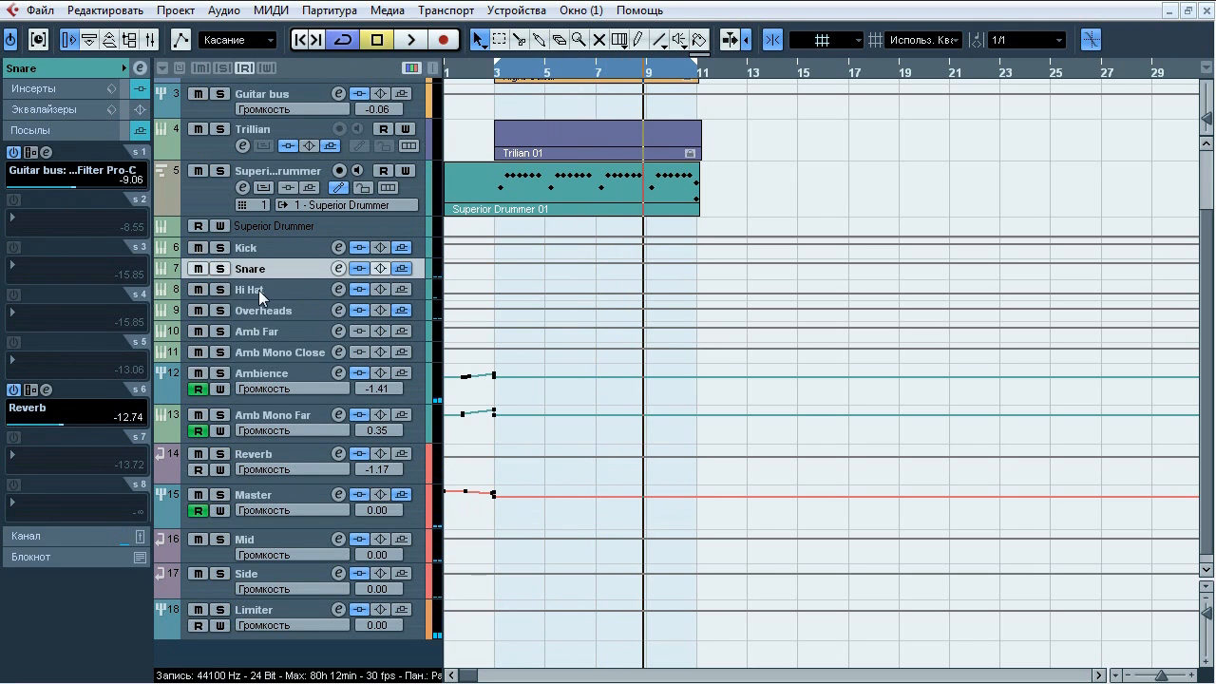
click(259, 290)
click(220, 290)
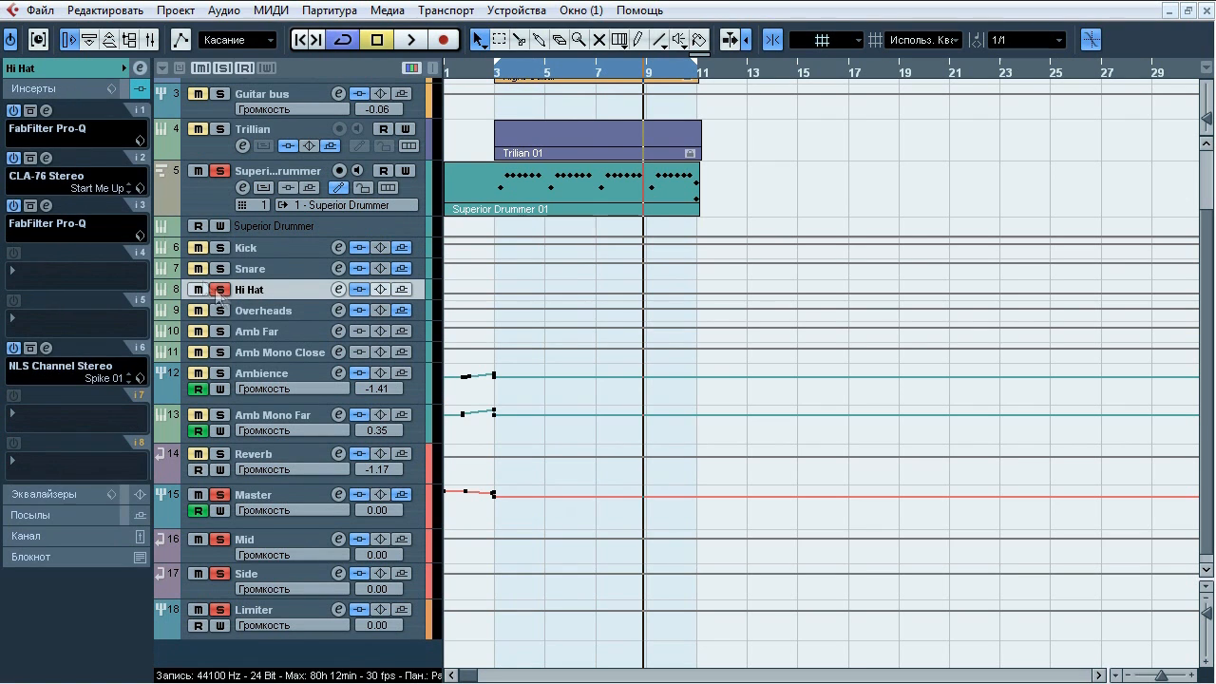
- Play the Hi Hat track and compare its sound with all inserts bypassed and active
key(space)
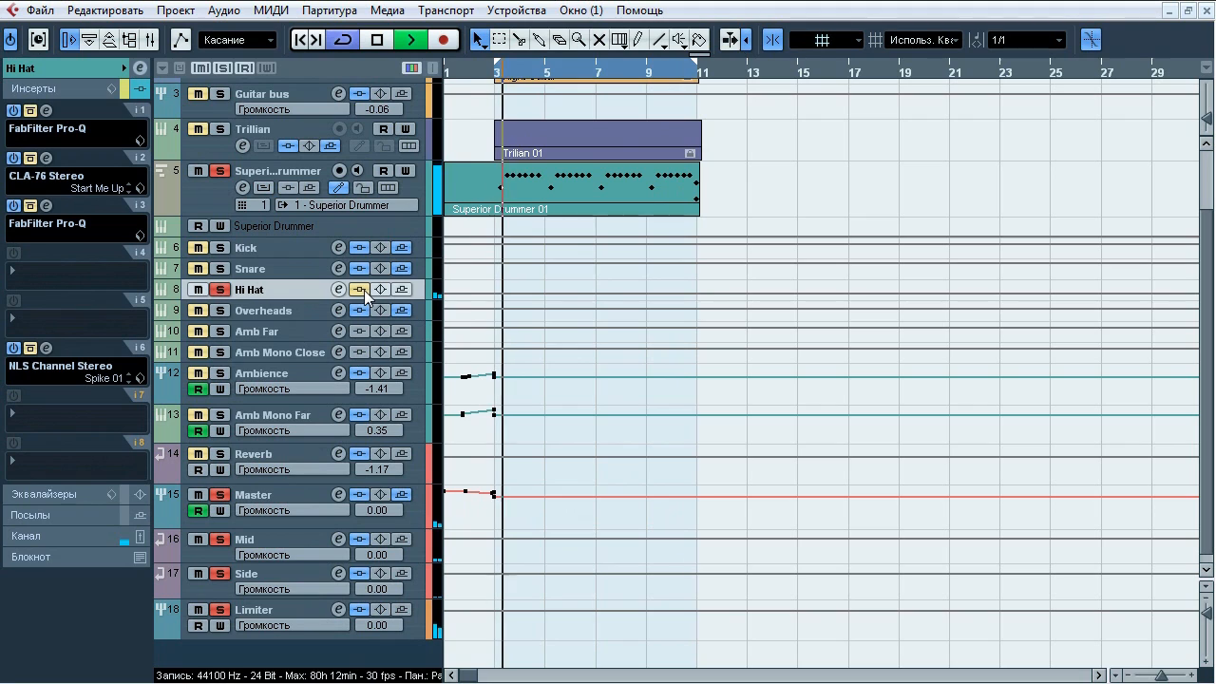
click(360, 288)
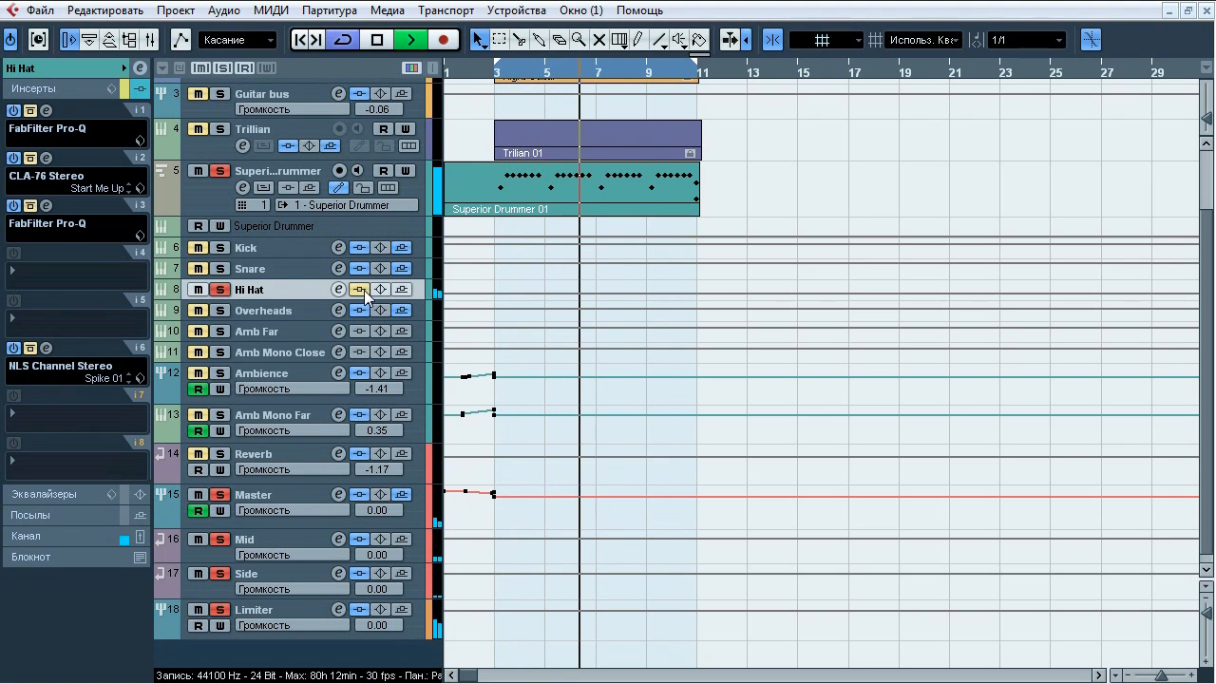
click(361, 290)
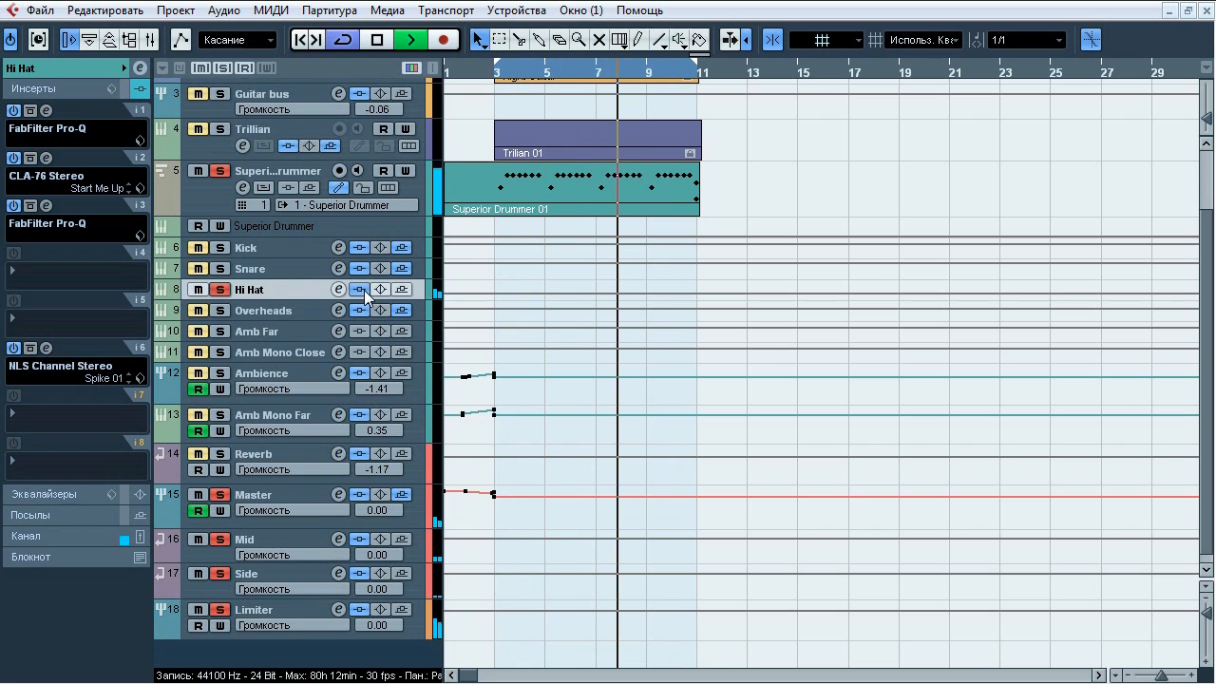
key(space)
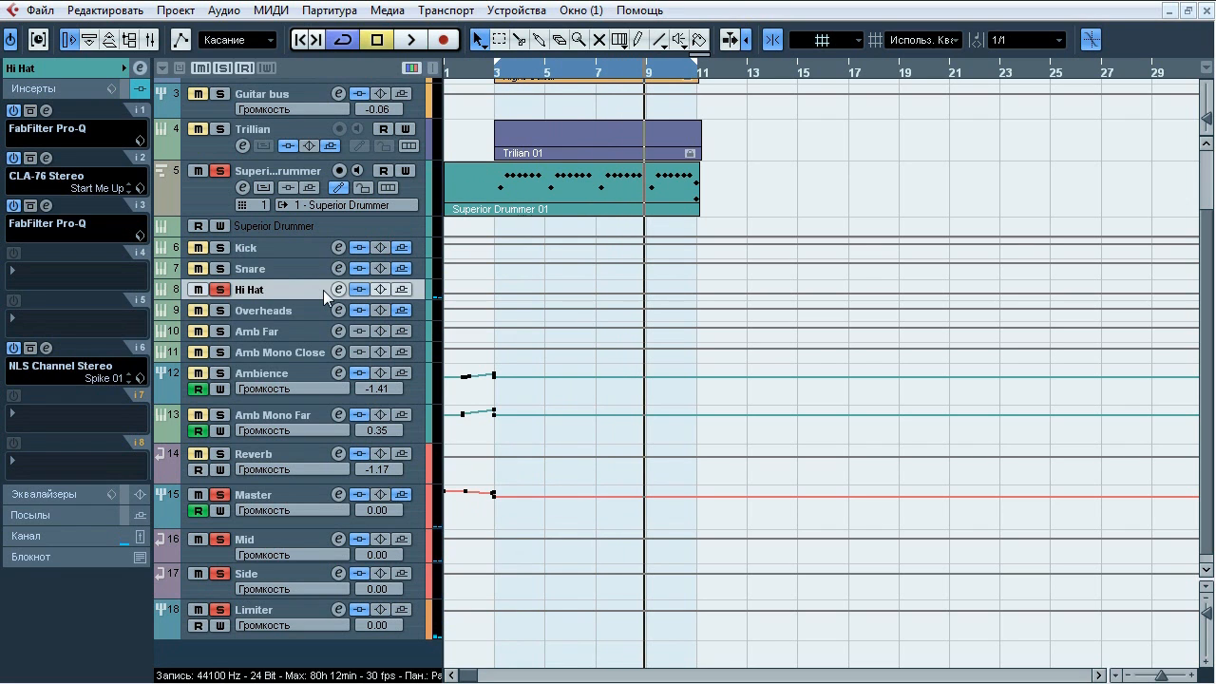
- Open the Hi Hat's first FabFilter Pro-Q and audition its 267 Hz low cut, 679 Hz dip and 4.6 kHz notch in solo during playback
click(45, 111)
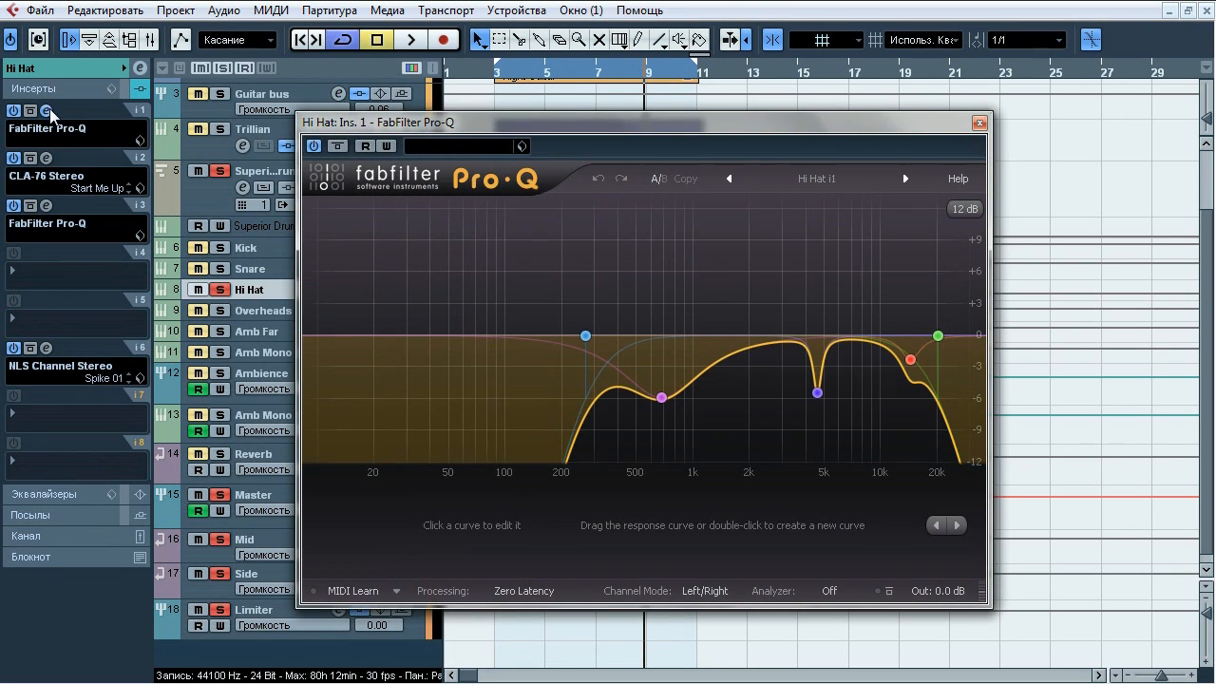
drag(450, 140, 440, 138)
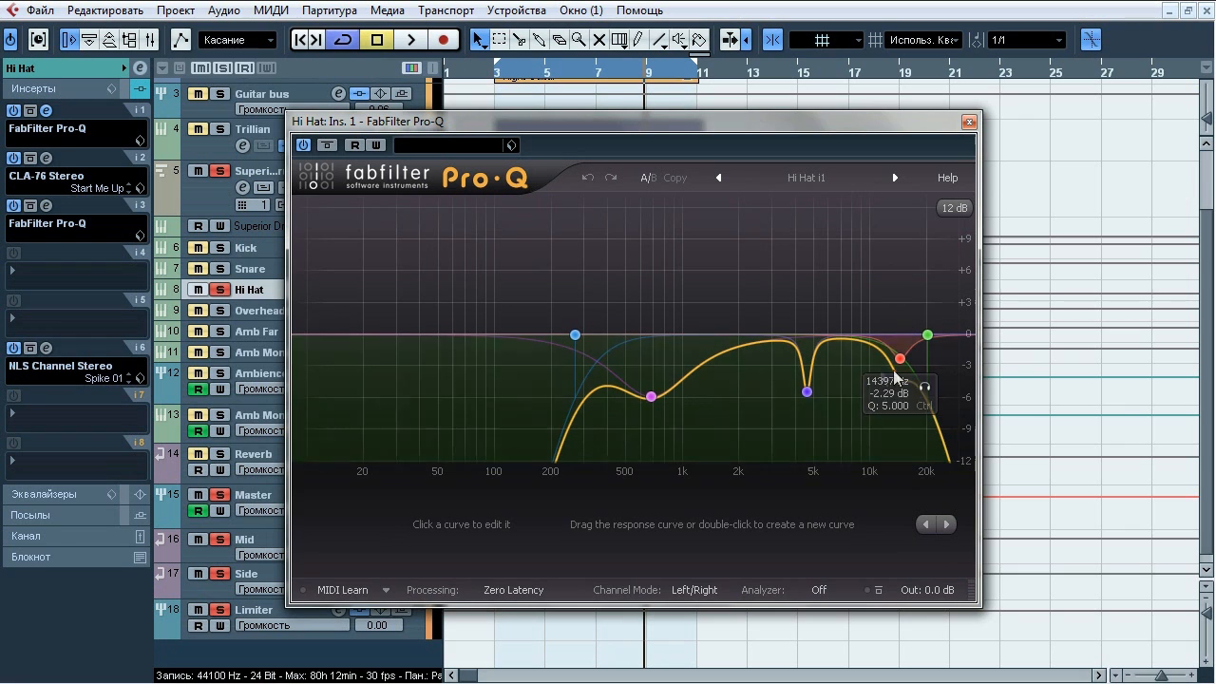
key(space)
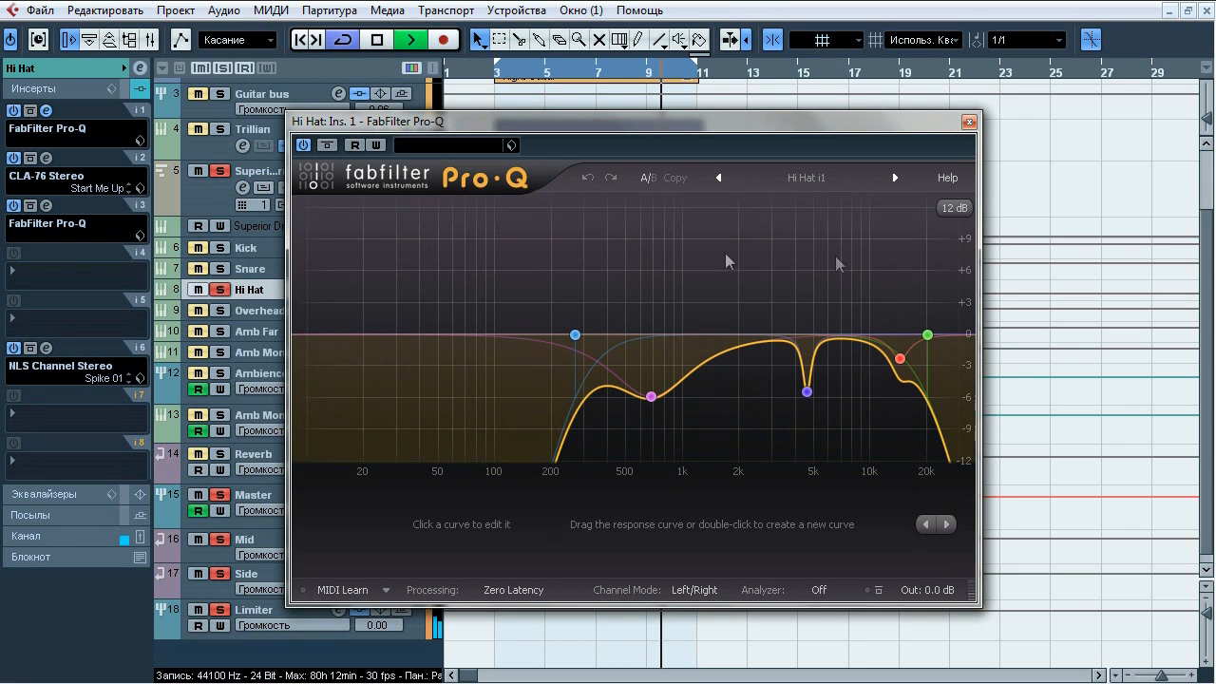
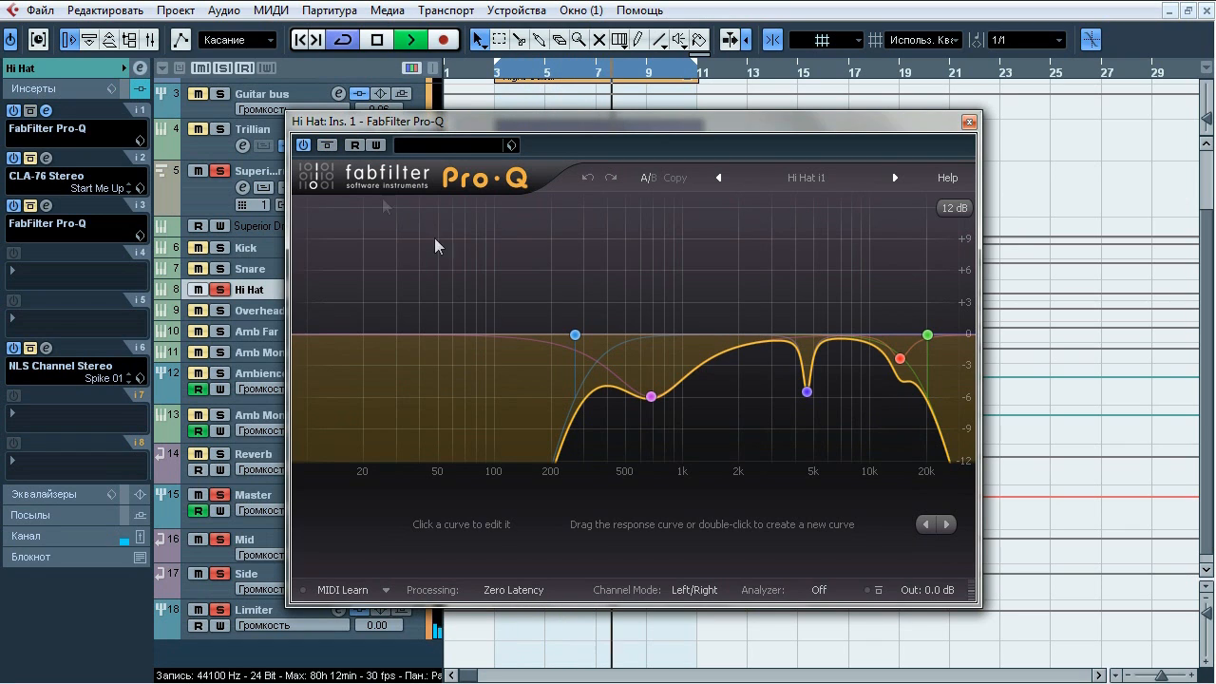
mouse_move(600, 309)
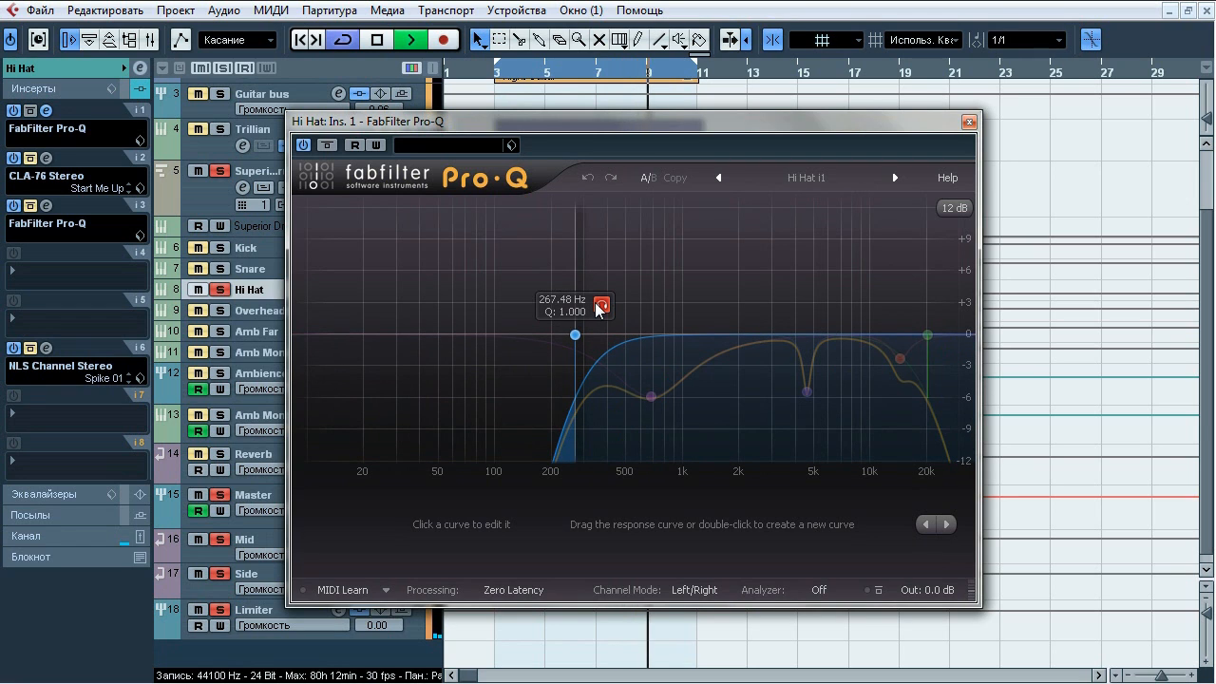
mouse_move(604, 429)
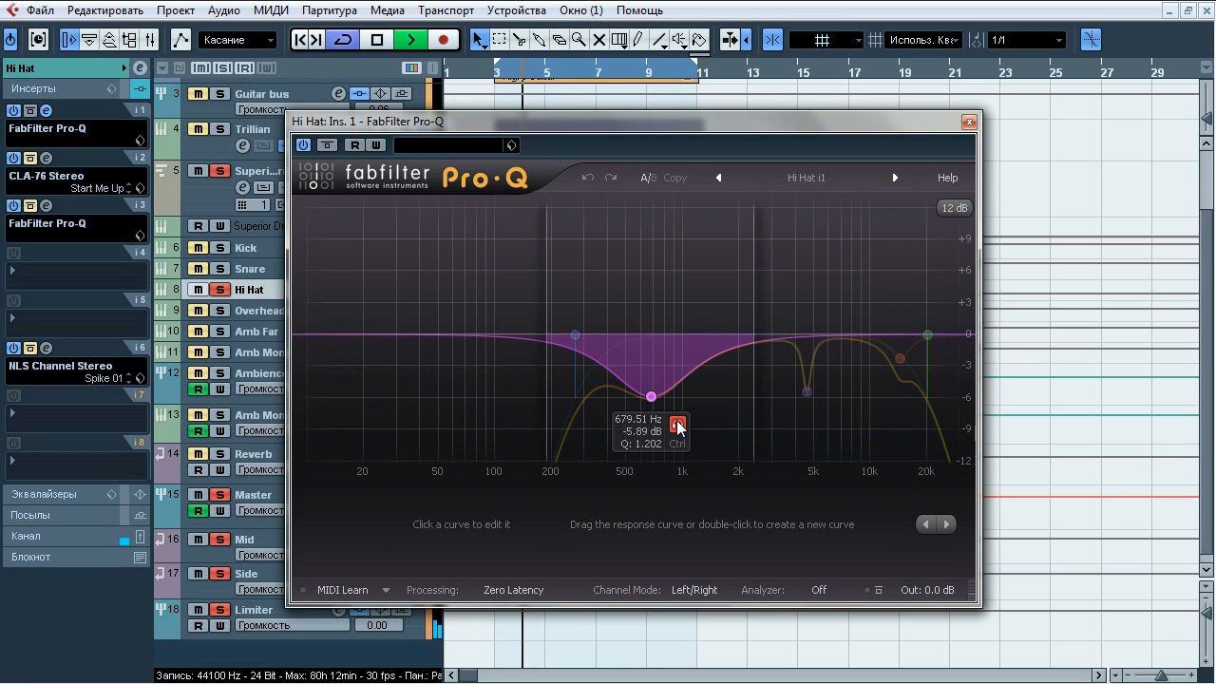
mouse_move(760, 418)
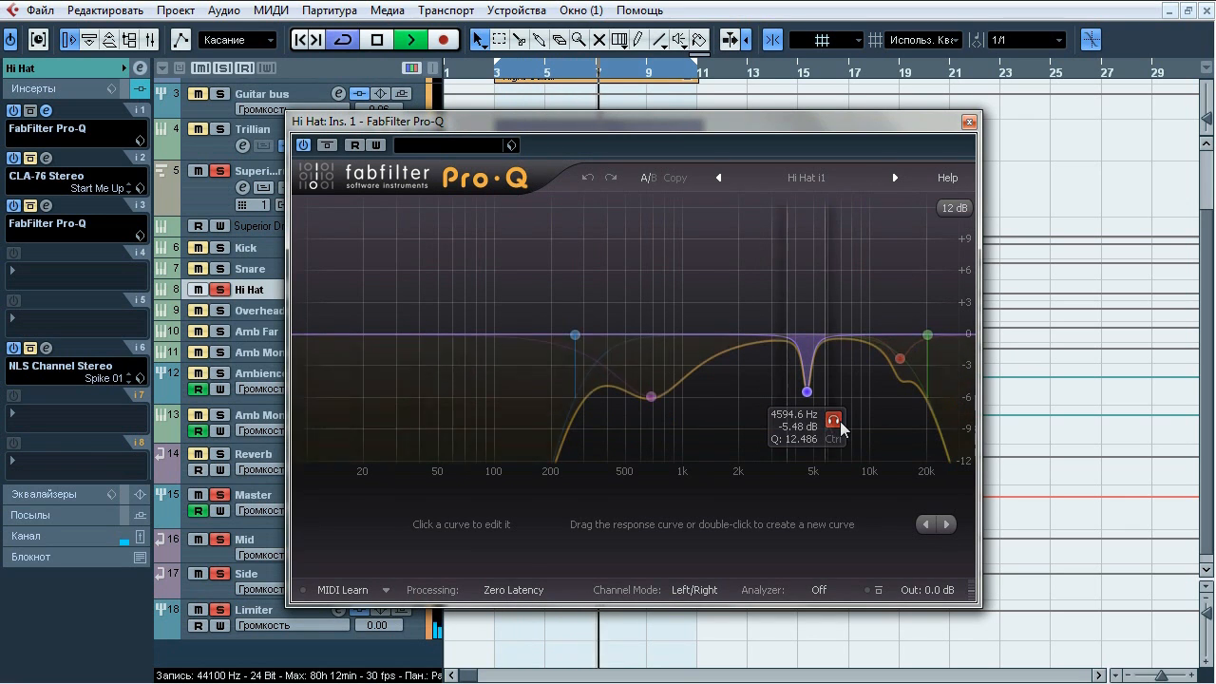
click(841, 427)
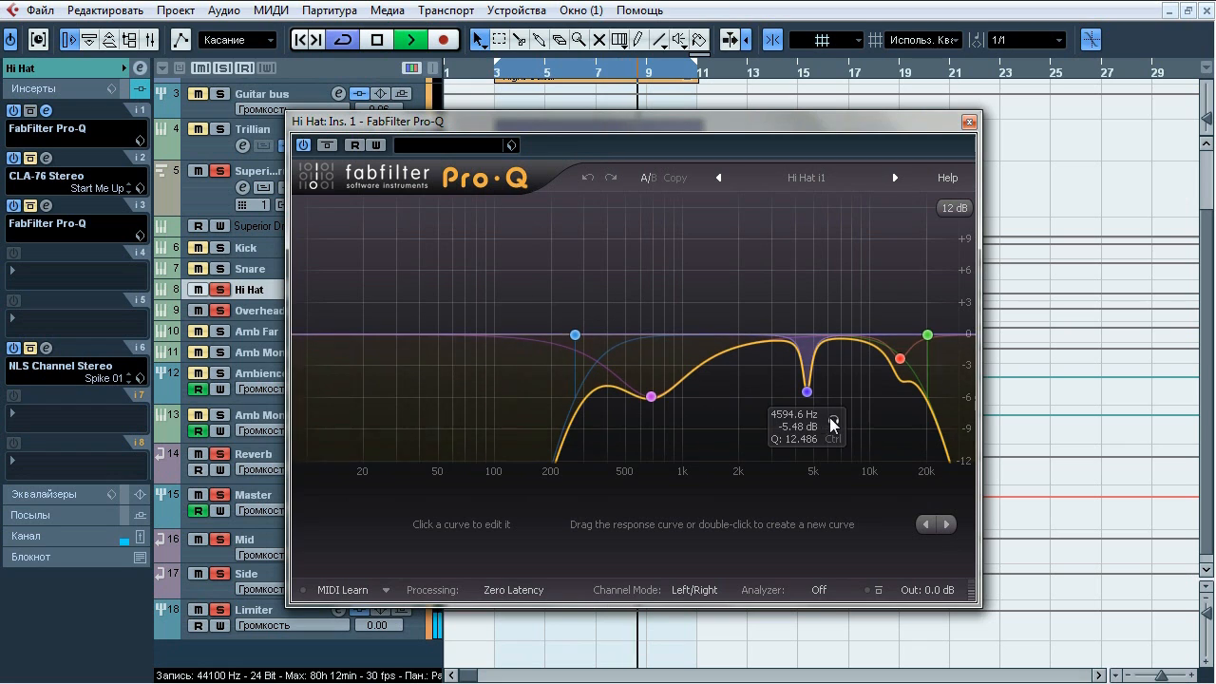
- Compare the hi-hat with the 4.6 kHz notch bypassed and active, and audition that band in solo
click(806, 391)
click(796, 524)
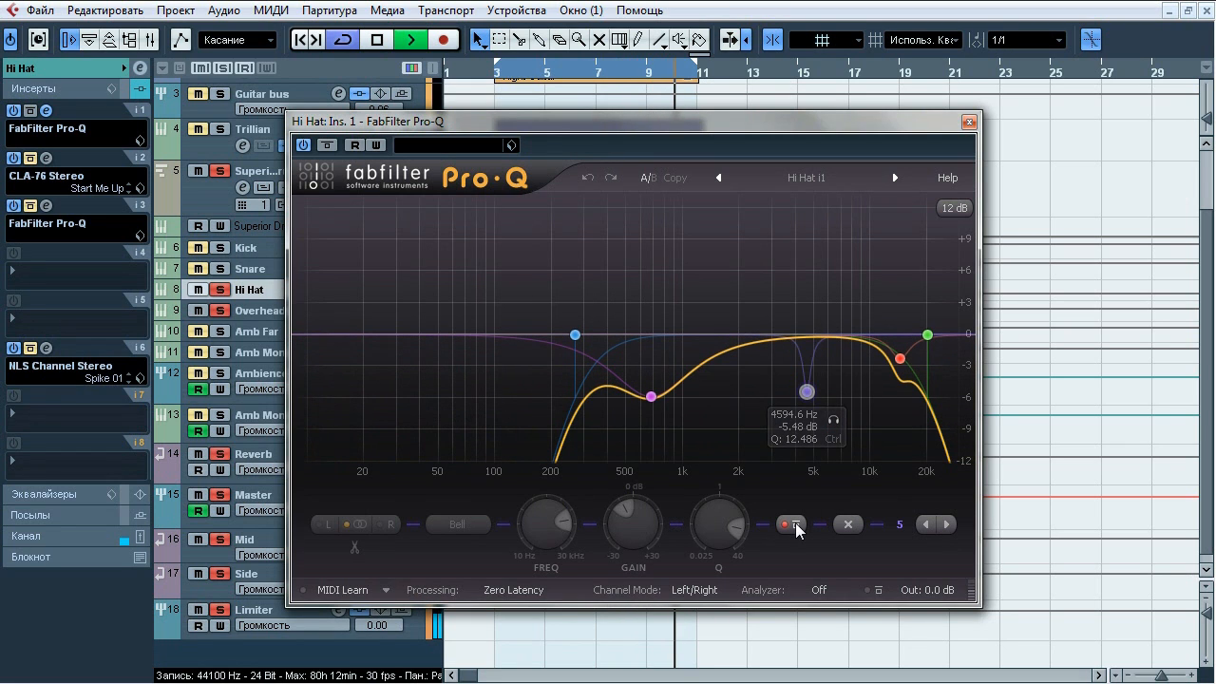
click(796, 523)
click(833, 420)
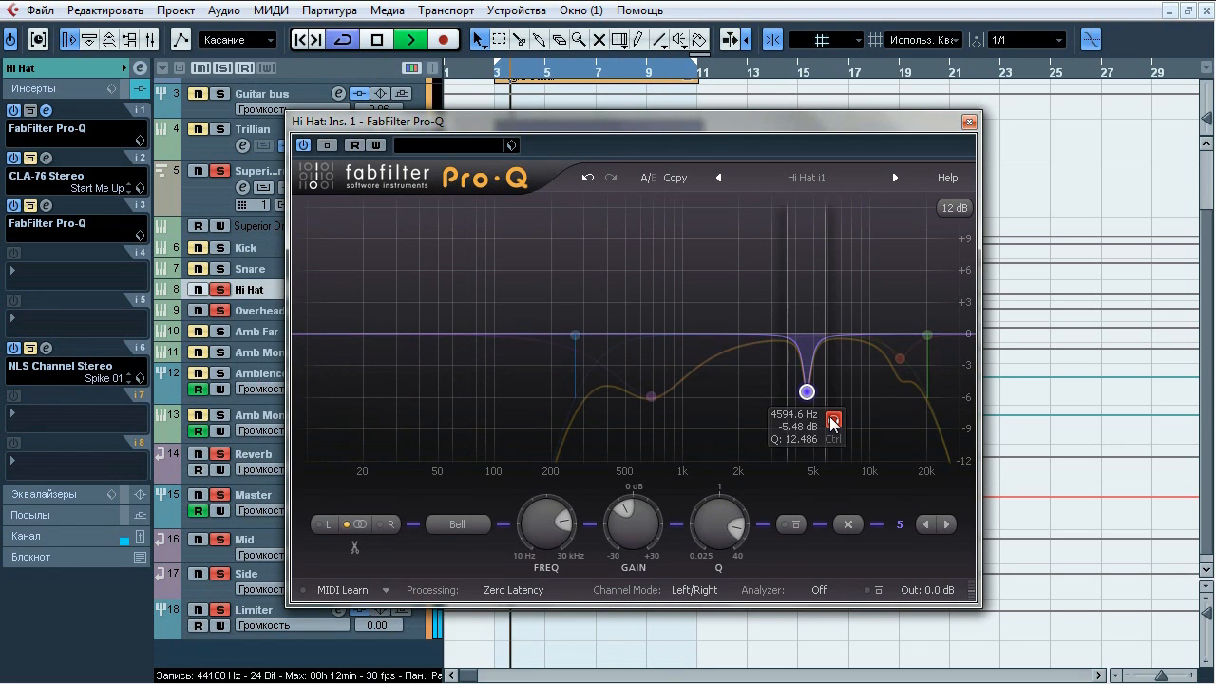
click(833, 421)
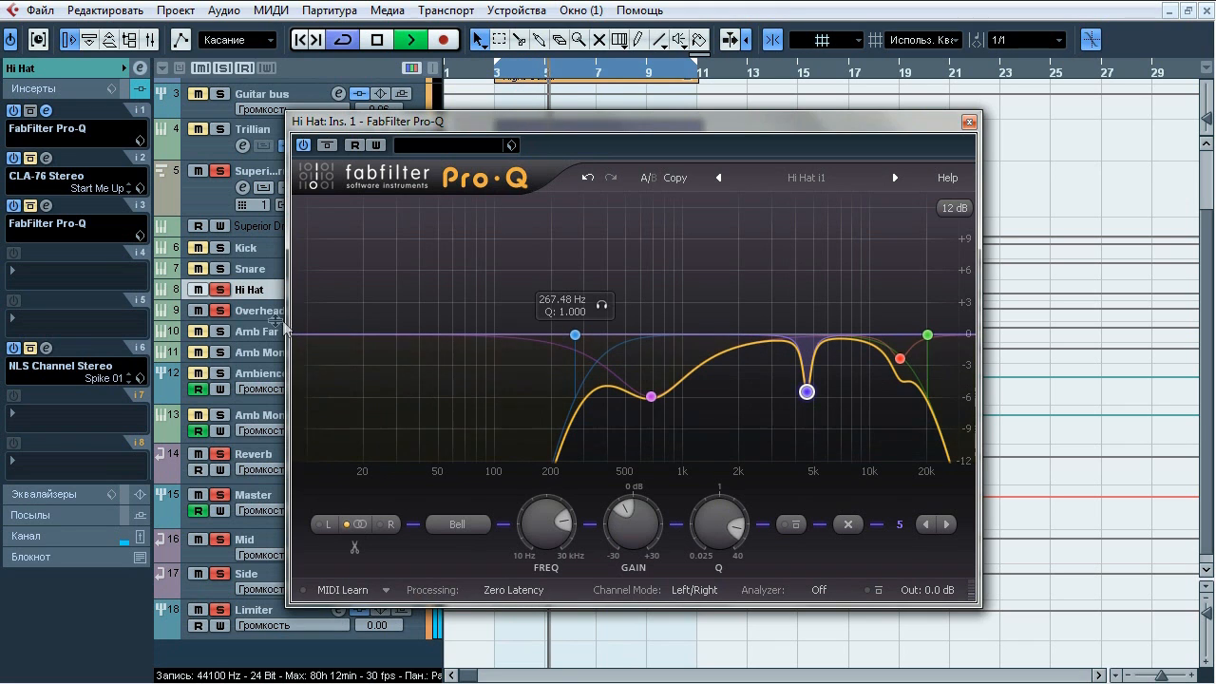
- Select the 14.4 kHz and 20 kHz bands together, compare them bypassed and active, then stop playback and close the EQ
key(ctrl+a)
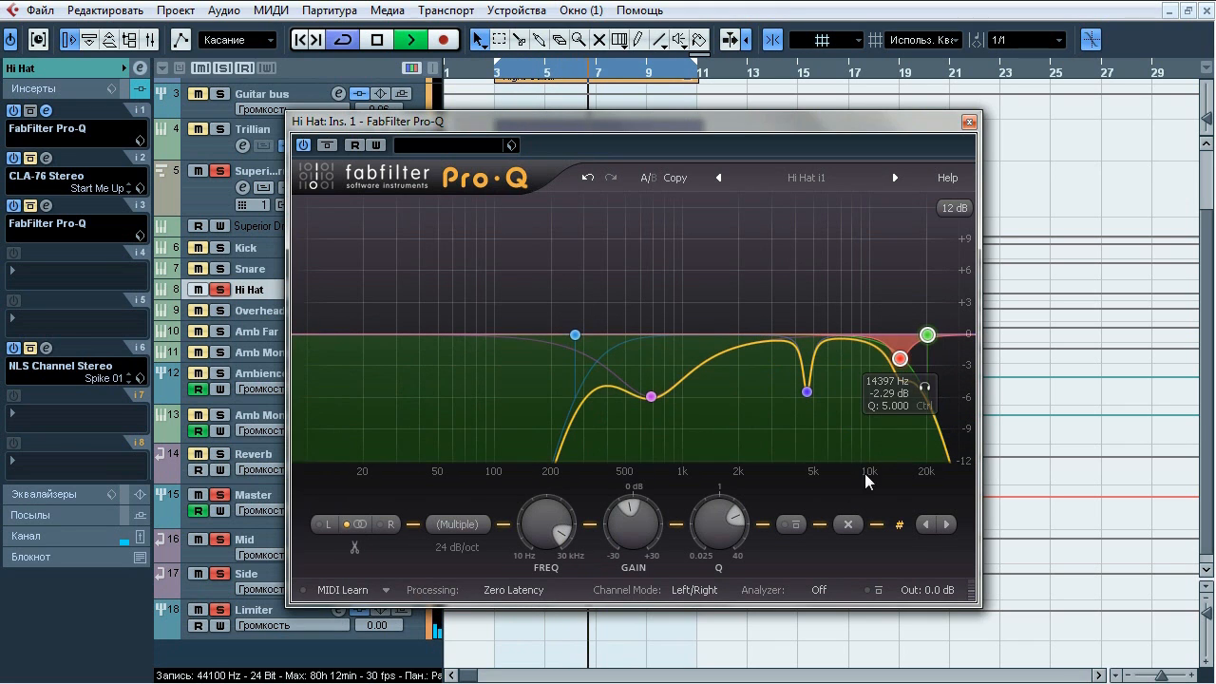
click(794, 525)
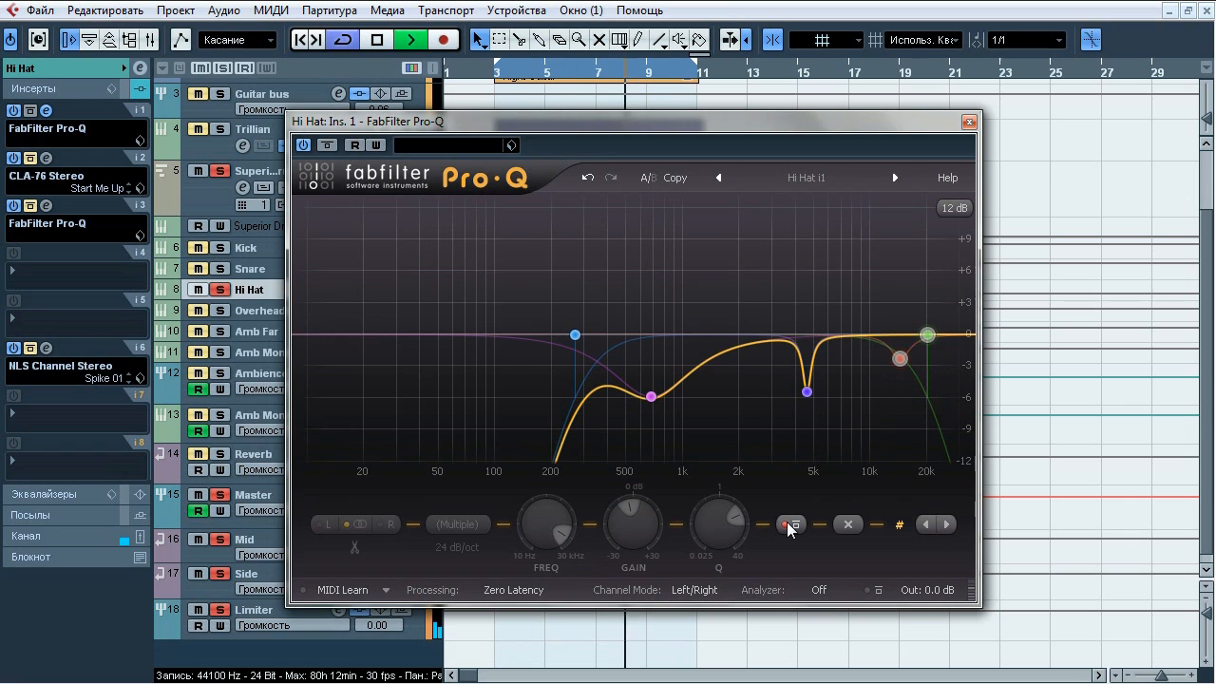
click(790, 524)
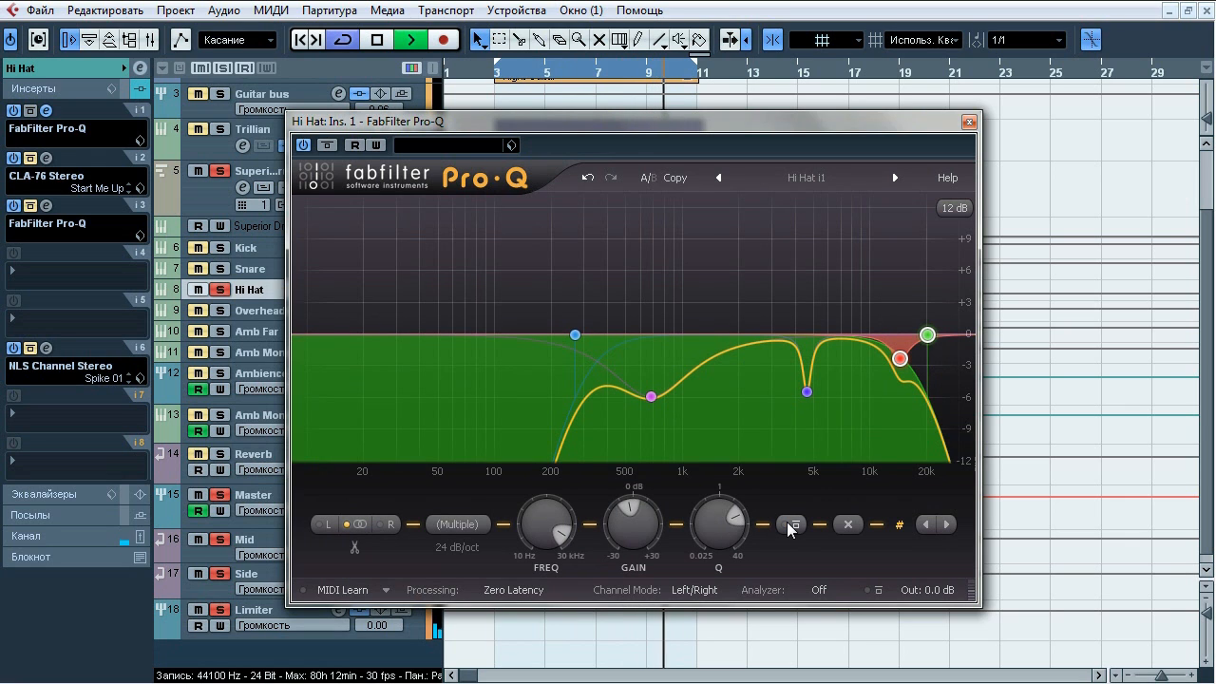
click(790, 525)
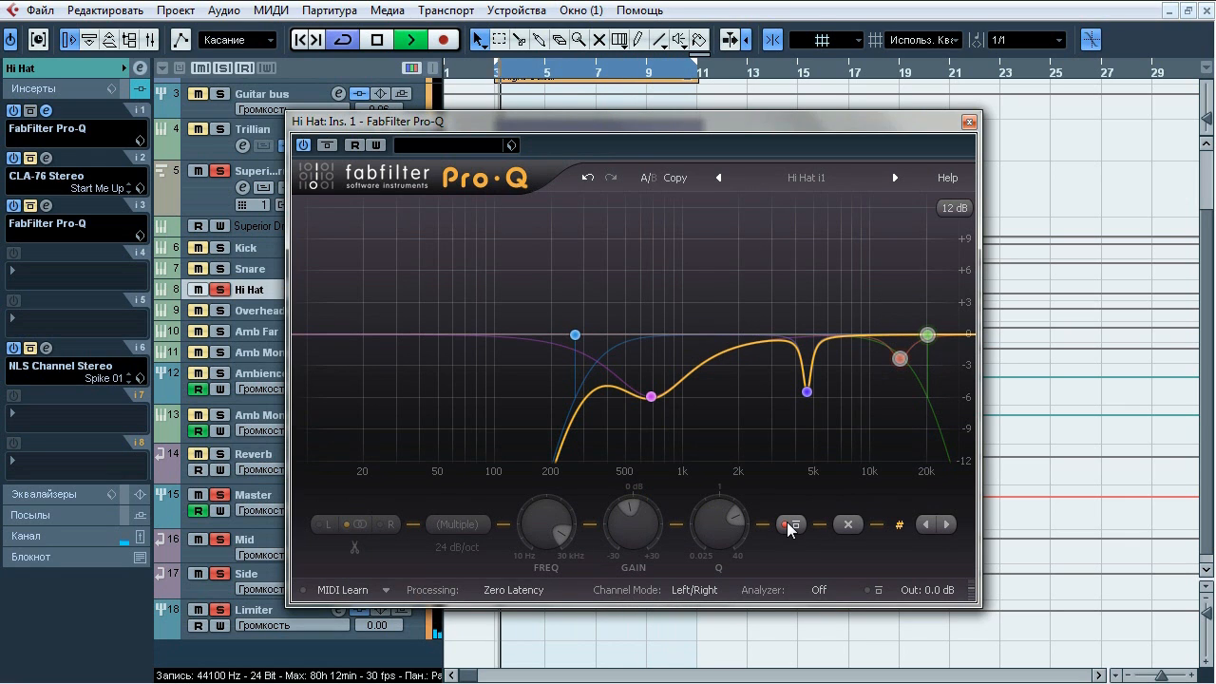
click(790, 524)
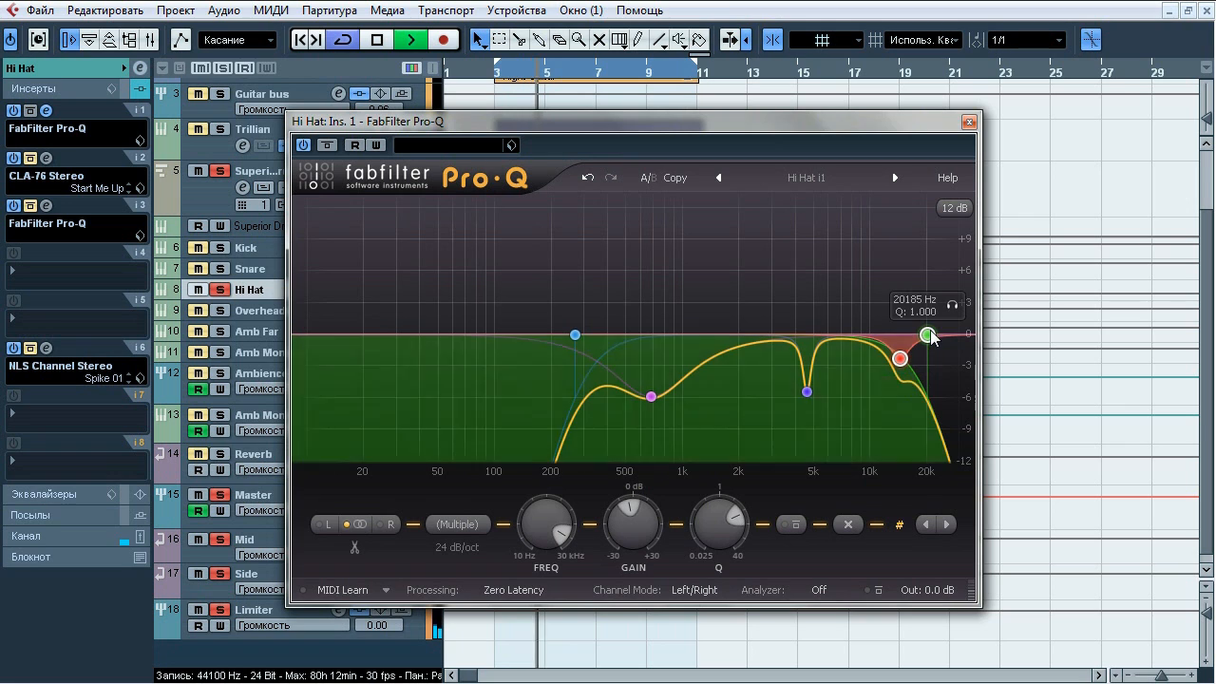
key(space)
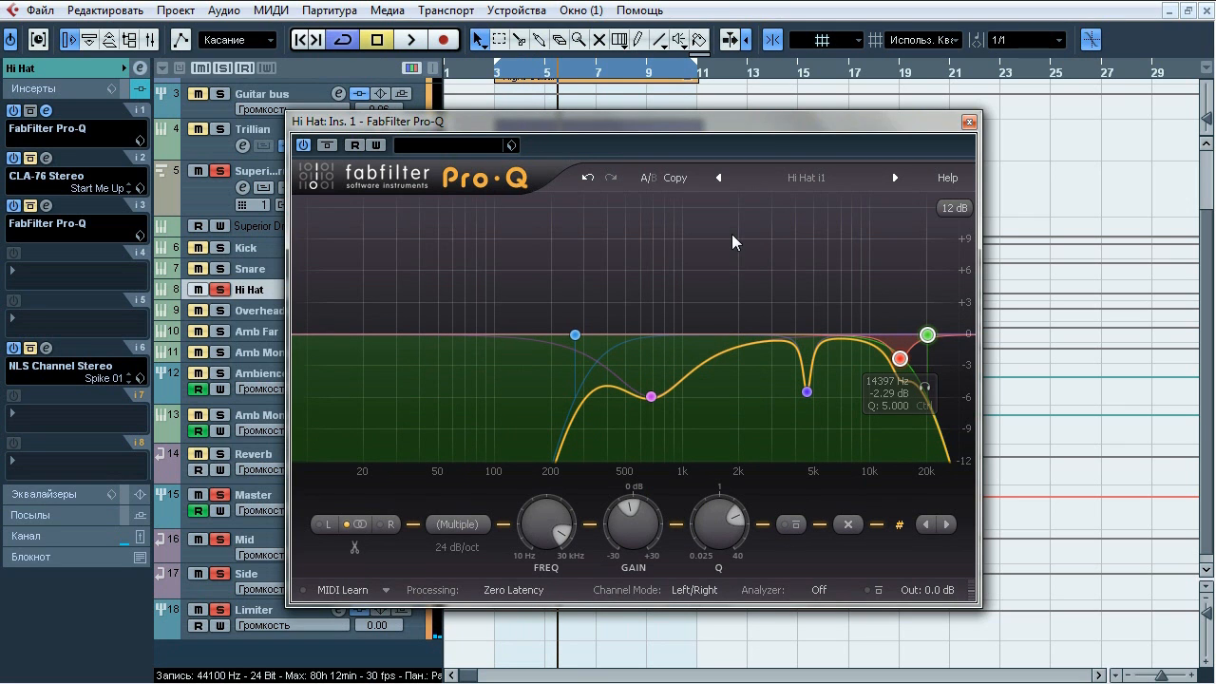
click(969, 122)
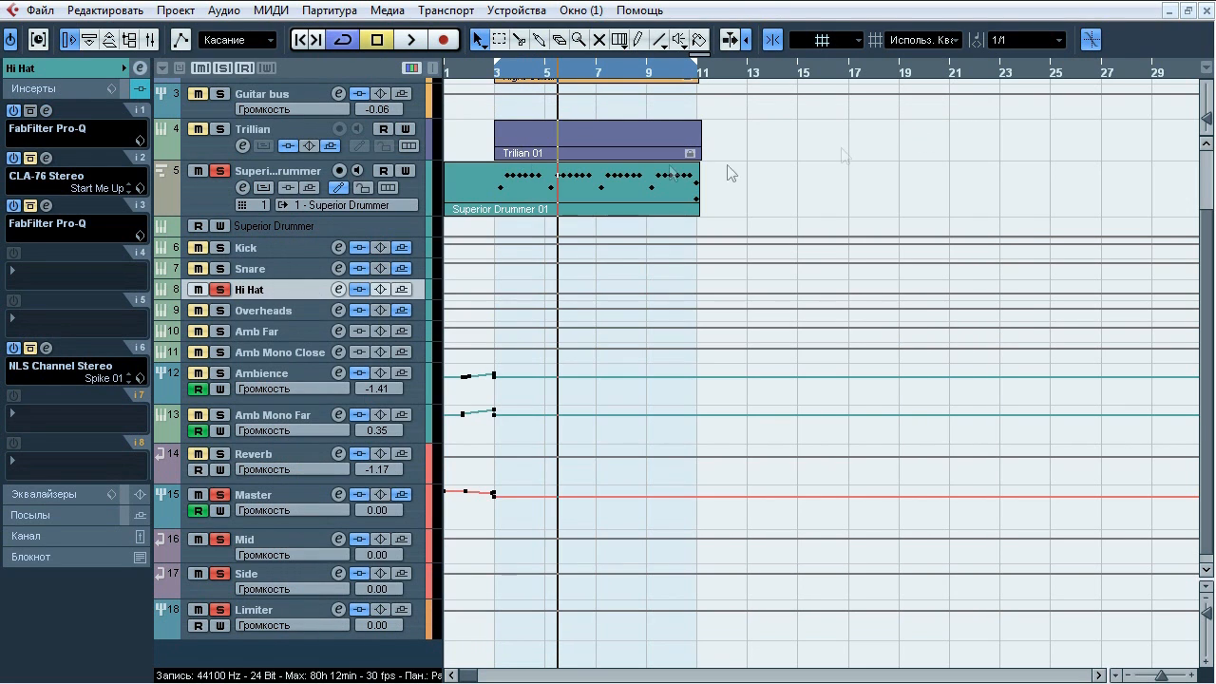
- Open the Hi Hat's CLA-76 Stereo, compare it bypassed and active during playback, and close it with the compressor active
click(47, 158)
drag(638, 184, 436, 163)
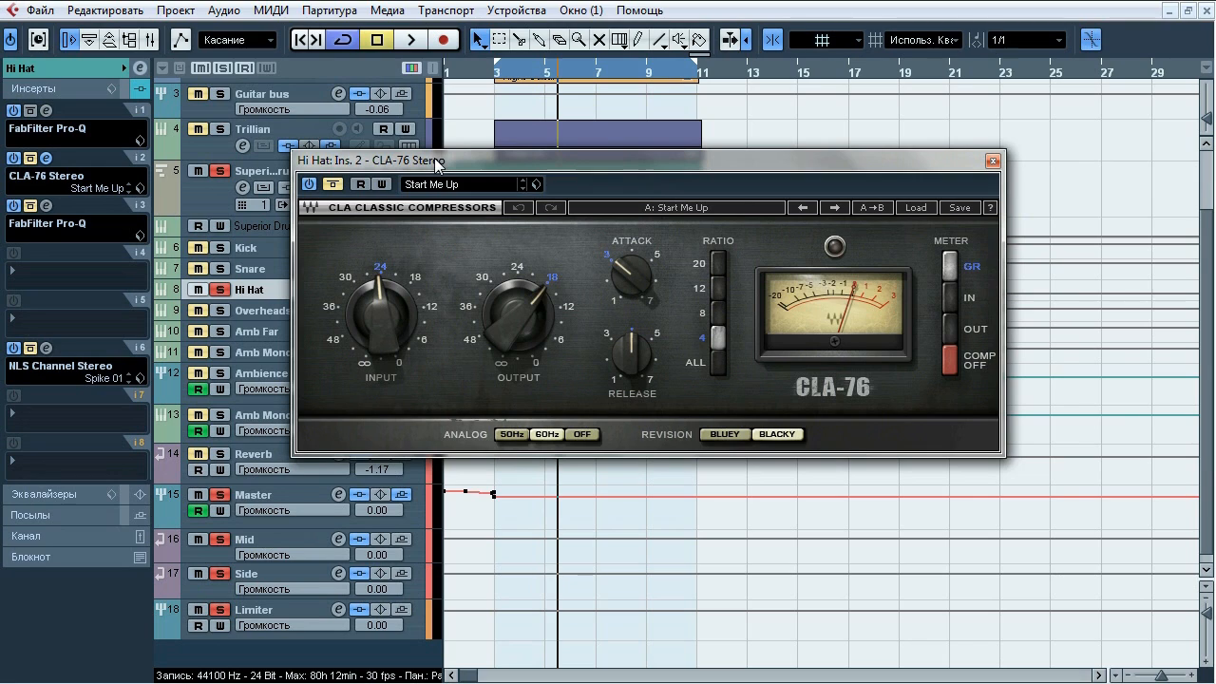
key(space)
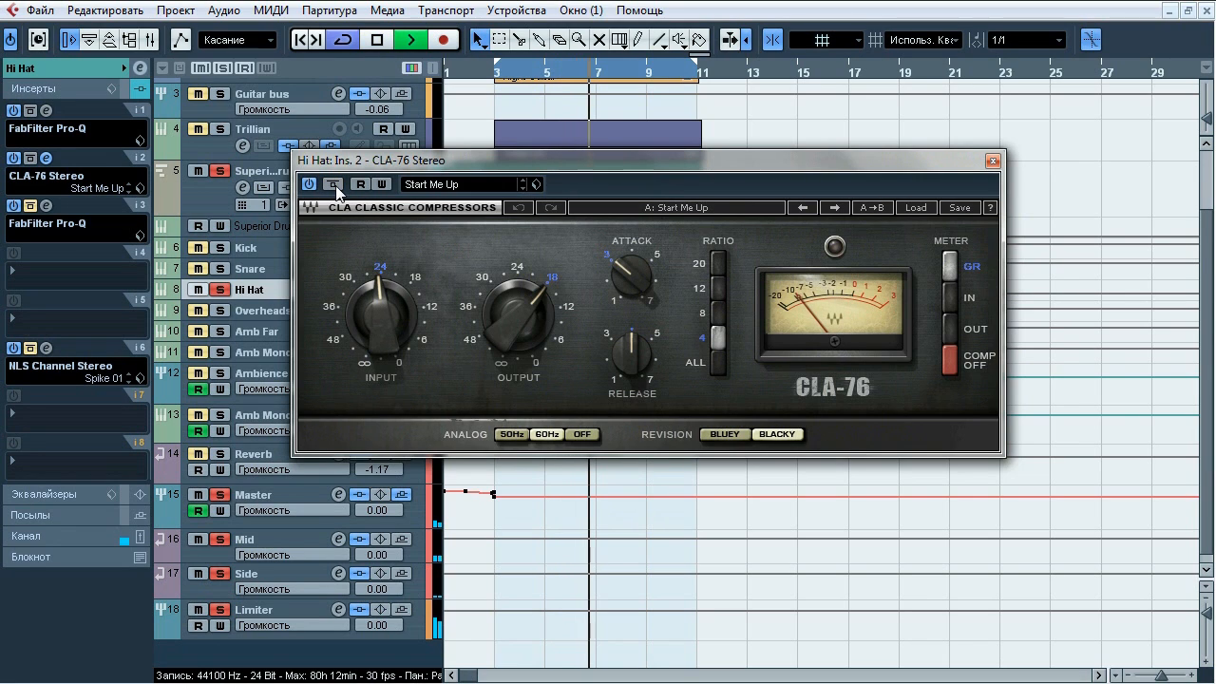
click(332, 184)
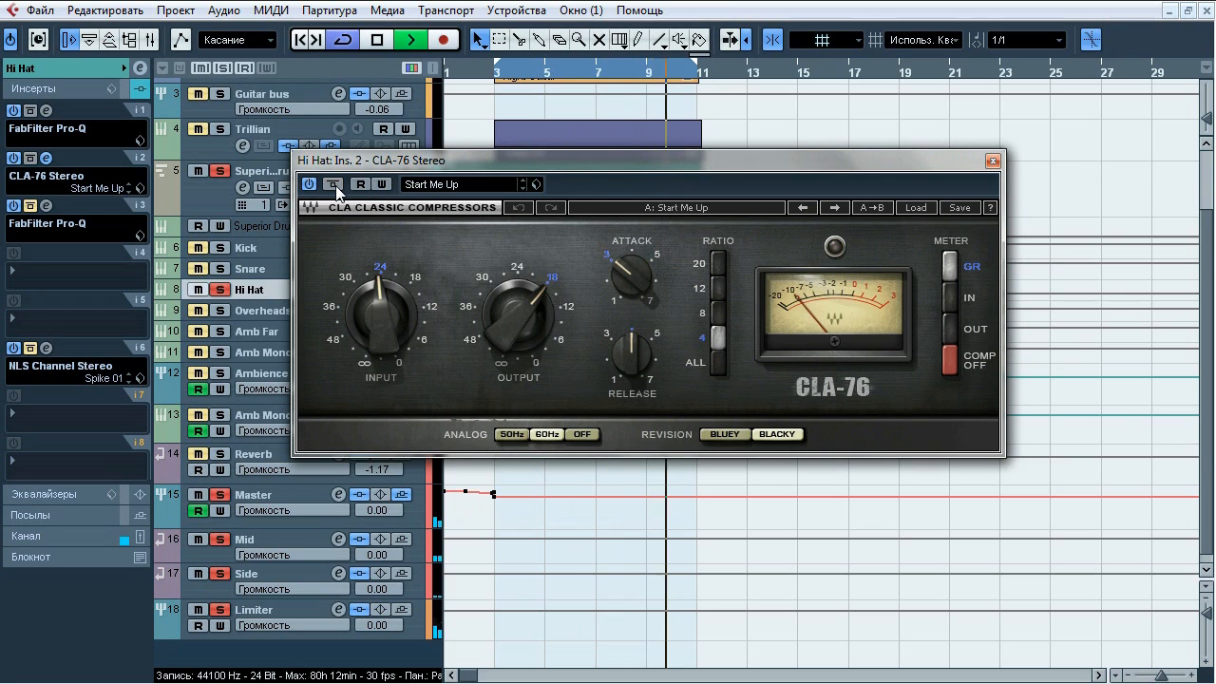
click(335, 185)
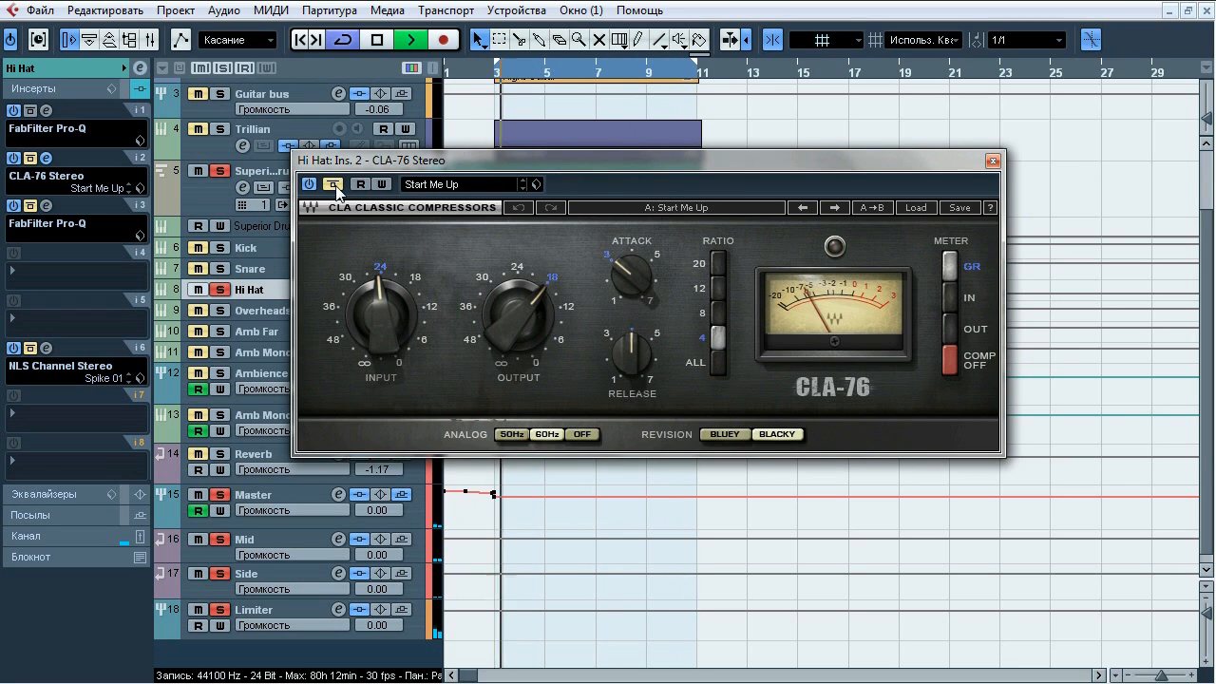
click(332, 184)
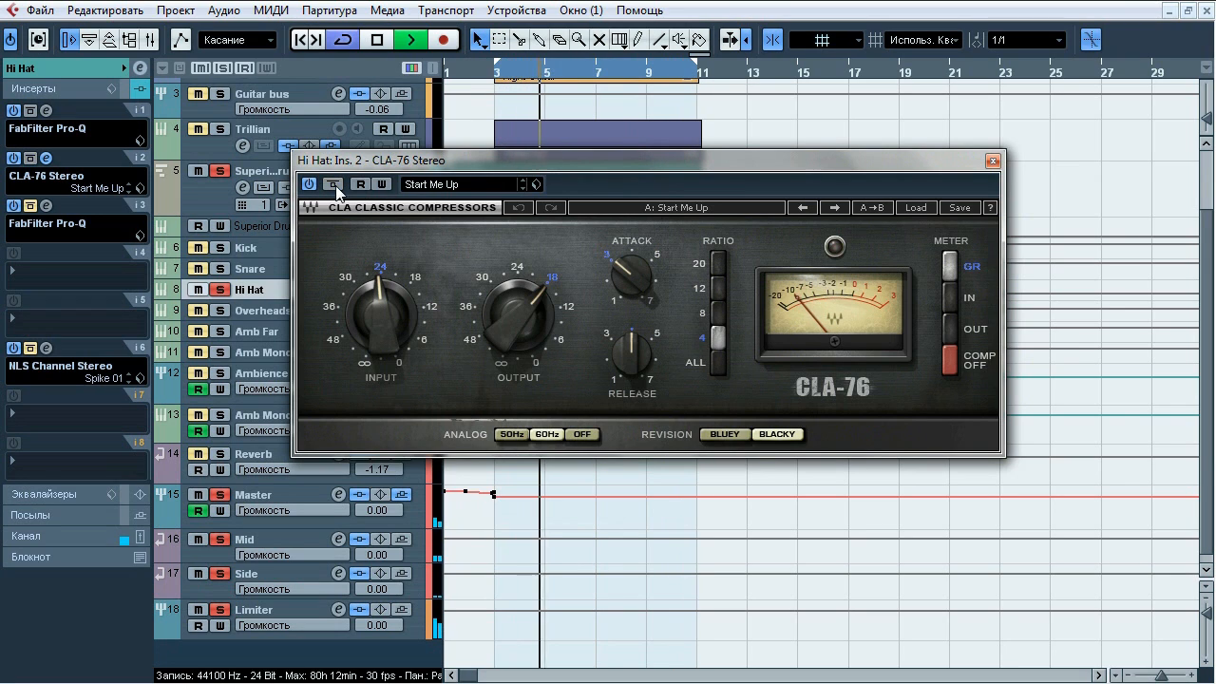
key(space)
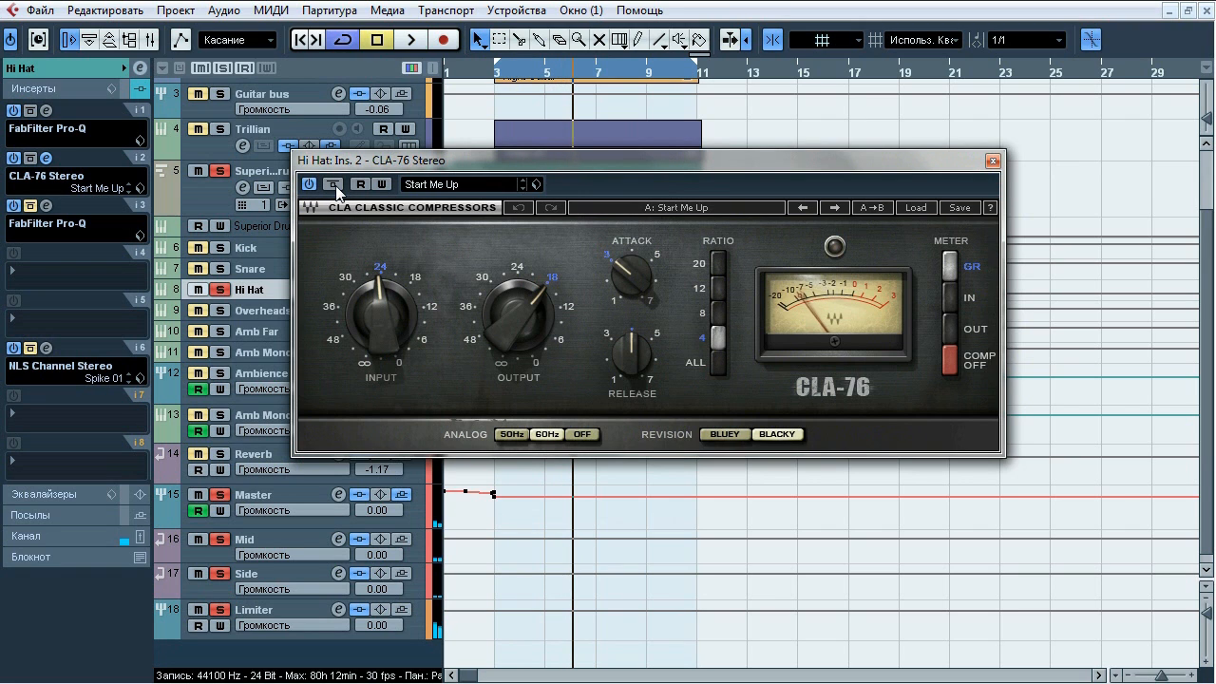
click(45, 158)
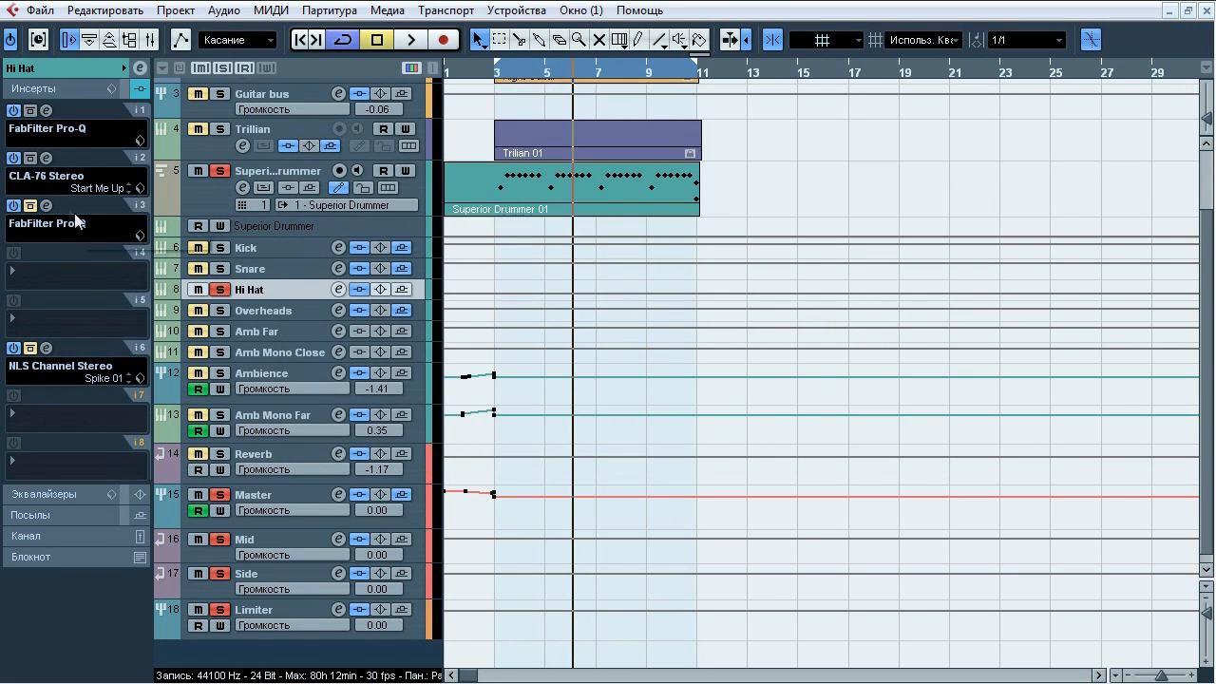
- Open the Hi Hat's second FabFilter Pro-Q in insert slot 3 and take it out of bypass during playback
click(53, 205)
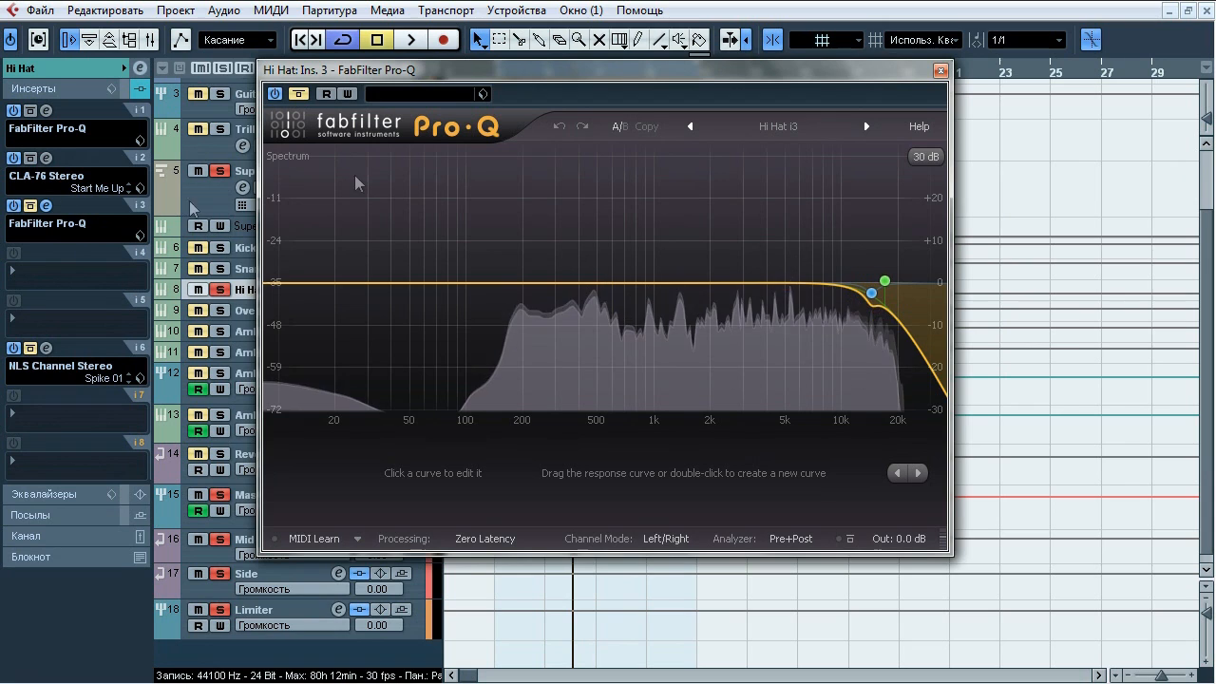
drag(612, 57, 577, 114)
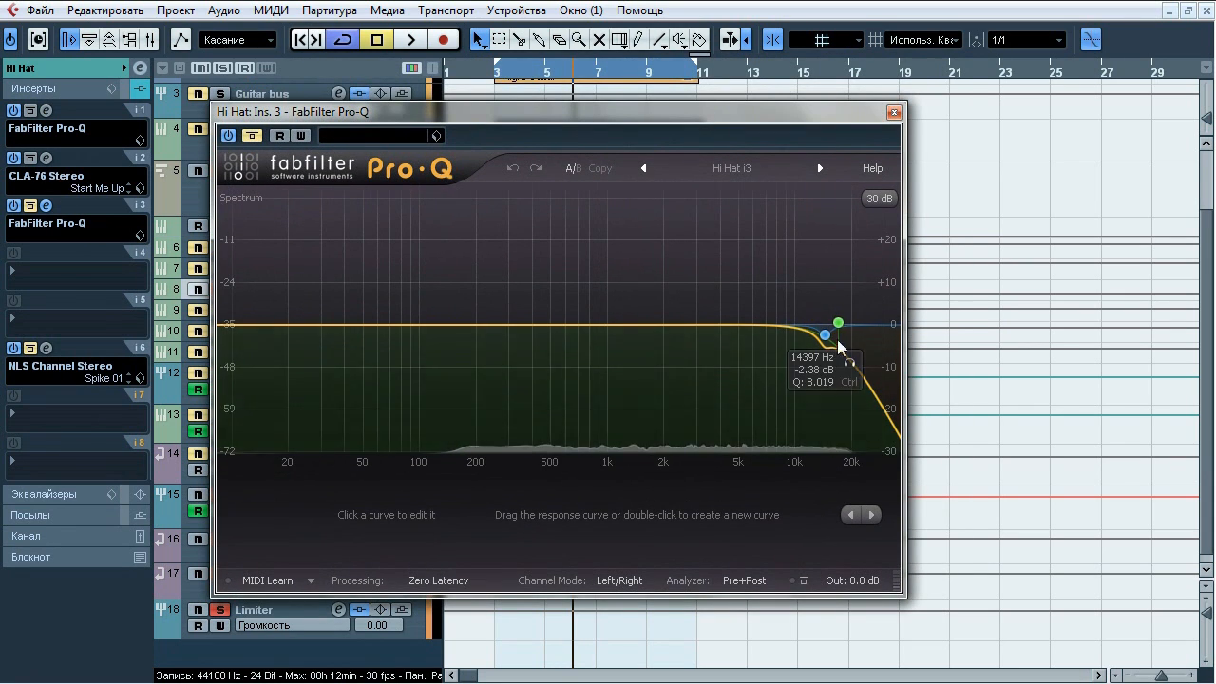
key(space)
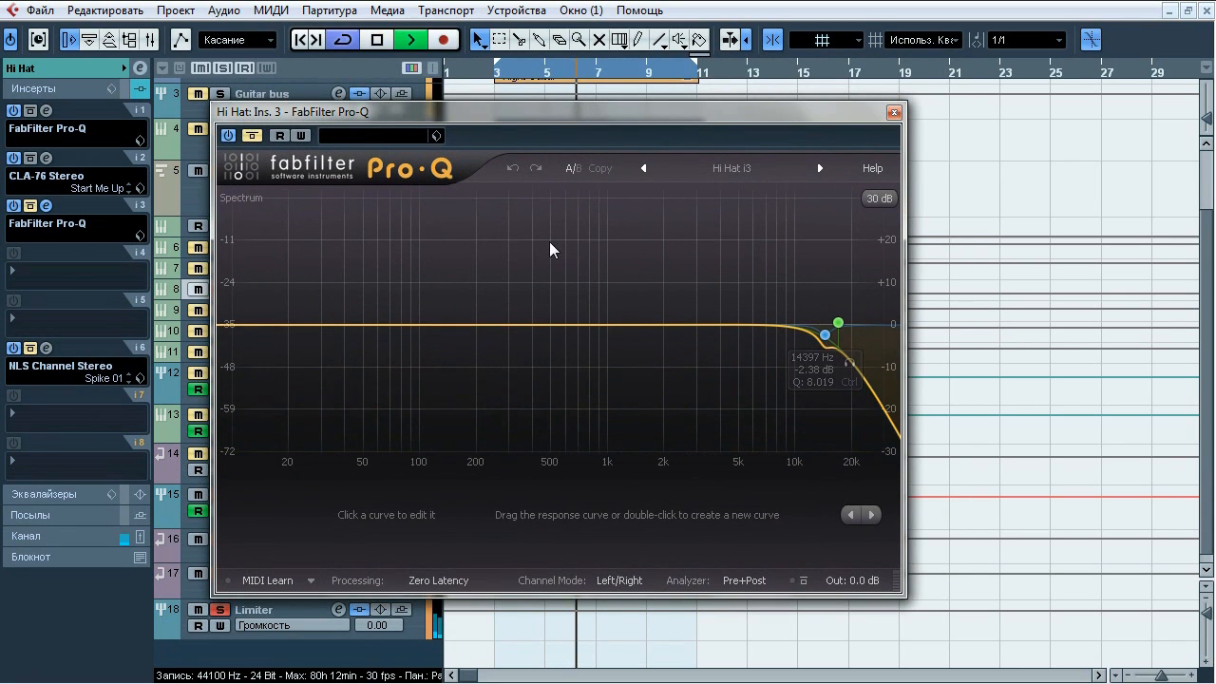
click(251, 134)
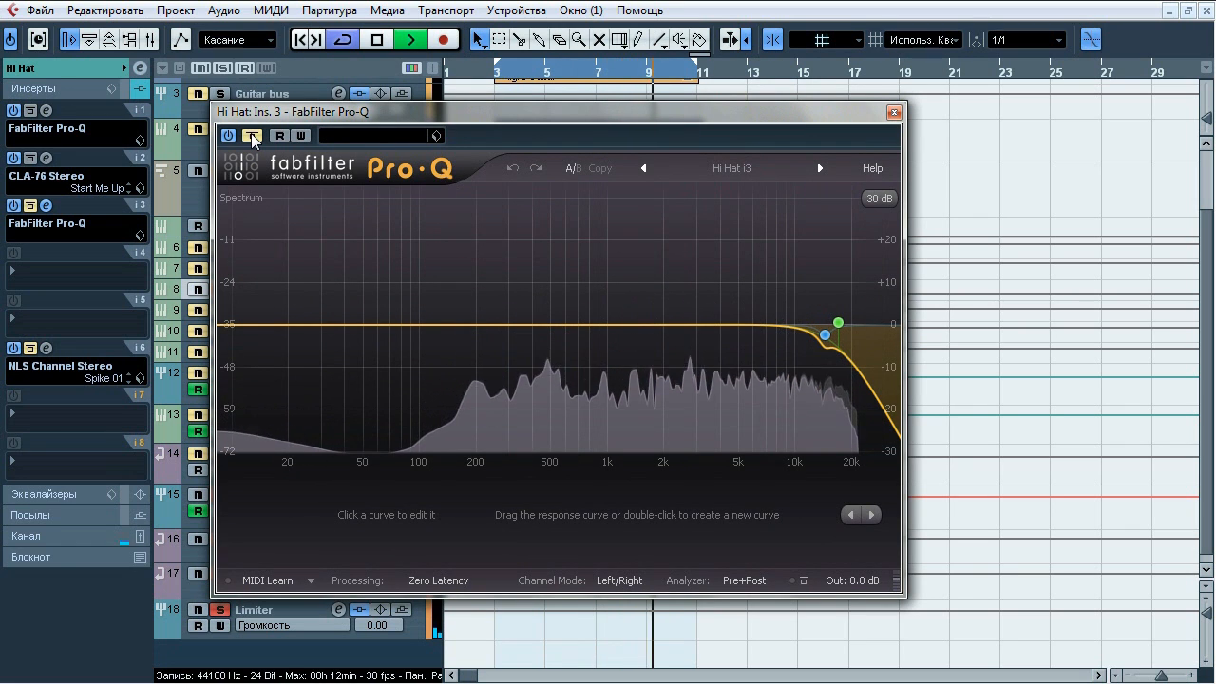
click(250, 135)
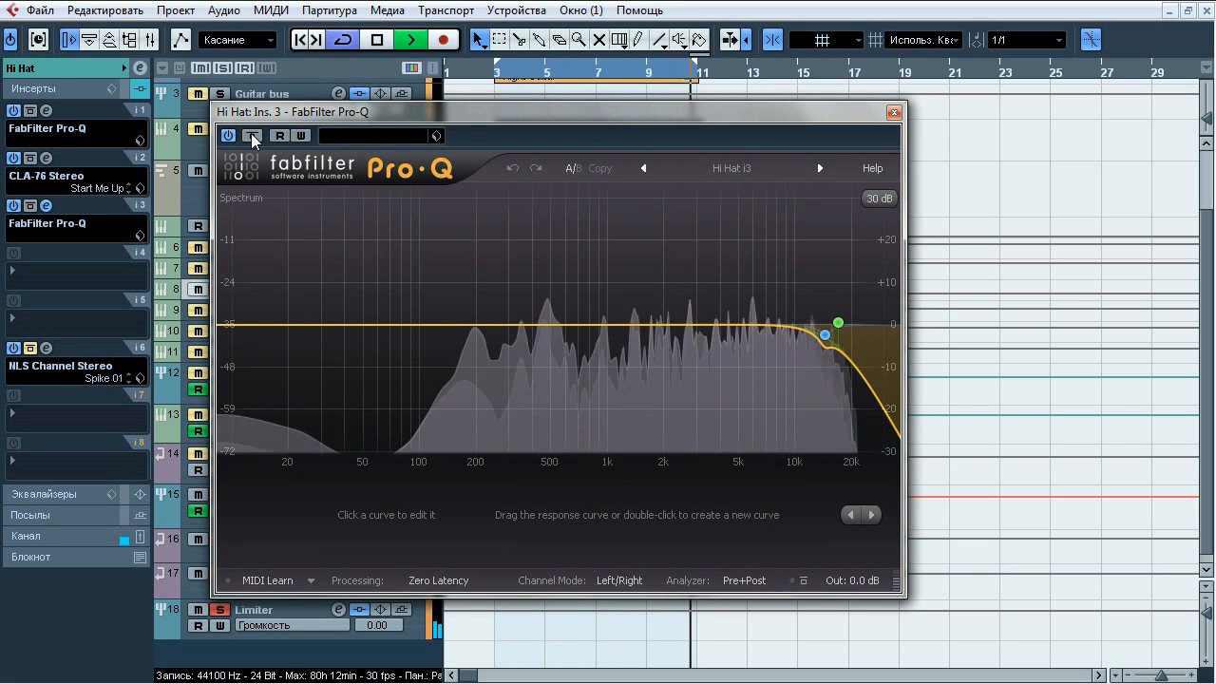
- Audition the EQ's 16.9 kHz high cut and 14.4 kHz dip in solo
click(862, 293)
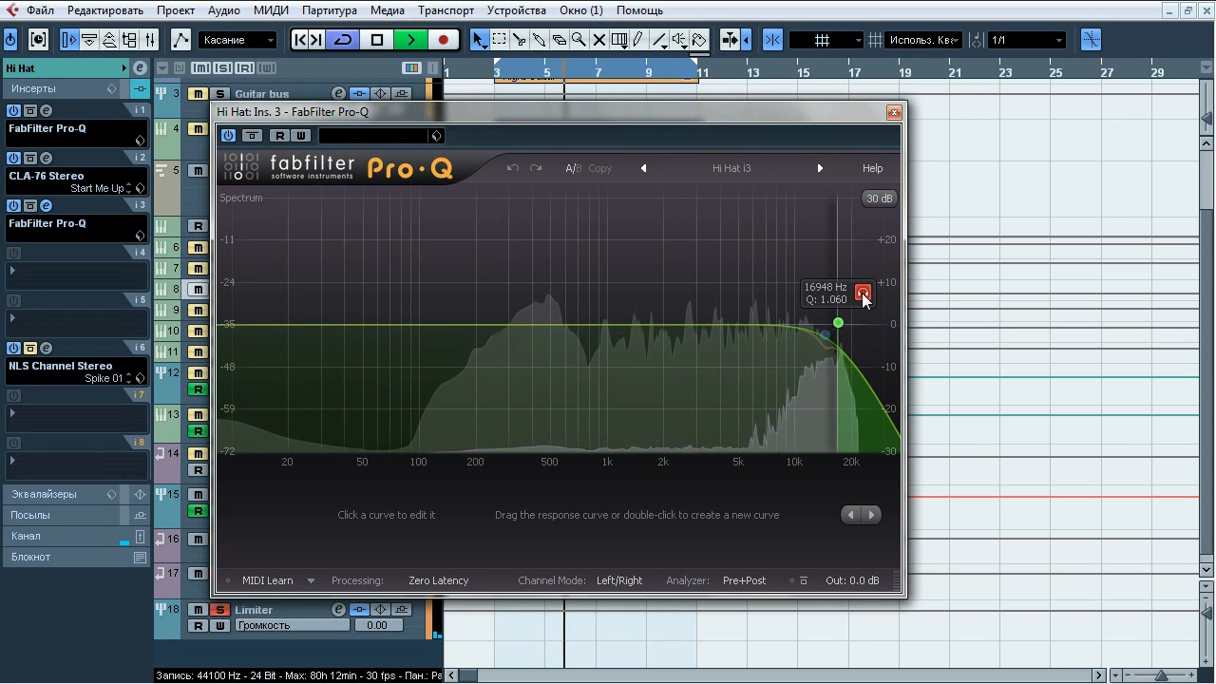
mouse_move(825, 338)
click(849, 365)
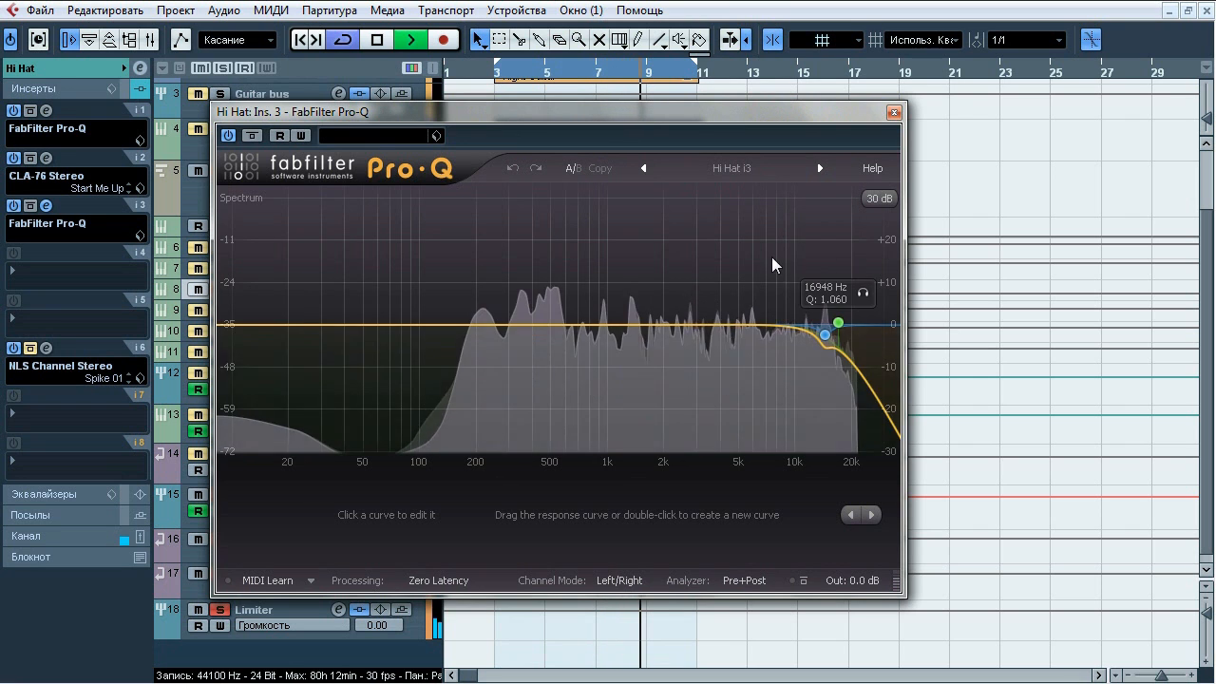
- Select both high-frequency bands together, compare them bypassed and active, then stop playback and close the EQ
drag(771, 257, 862, 368)
click(702, 512)
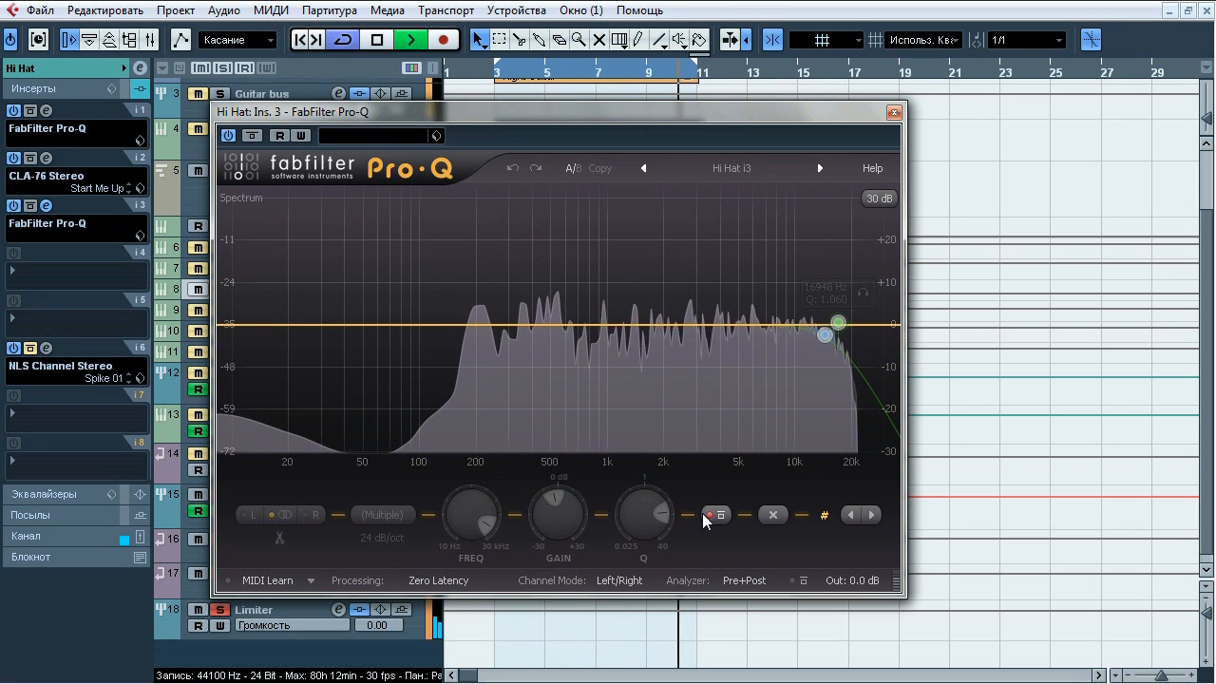
click(702, 513)
key(space)
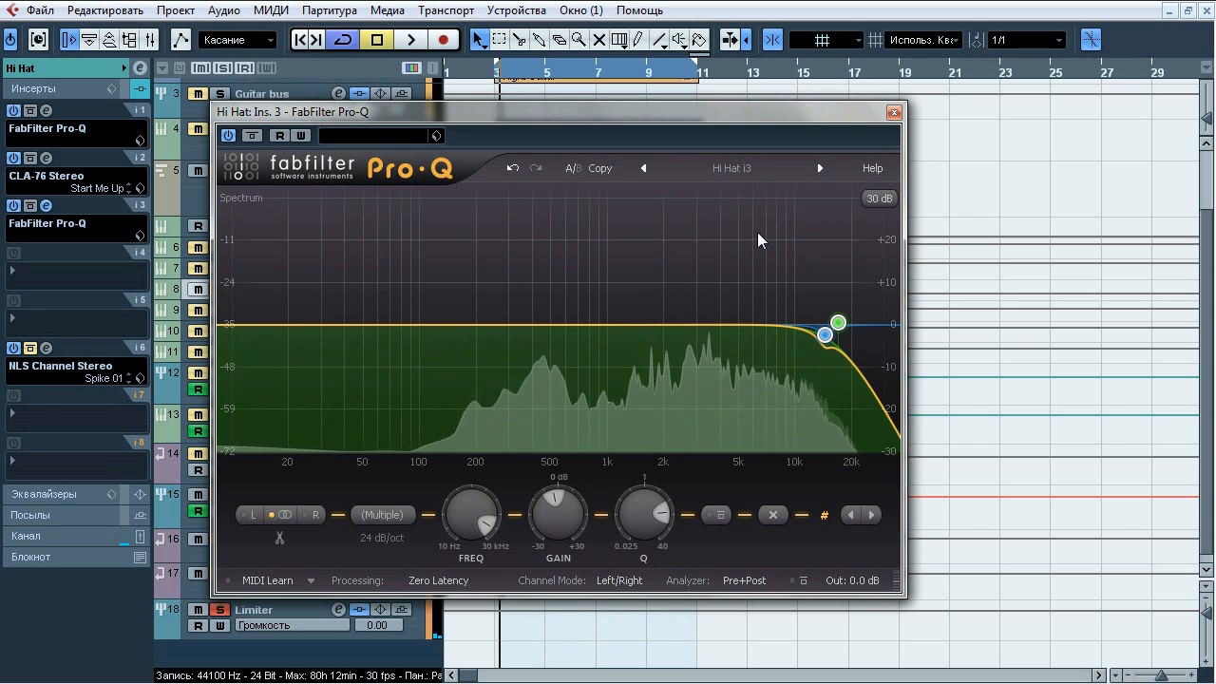
click(894, 113)
- Open the Hi Hat's NLS Channel Stereo, compare it bypassed and active during playback, and close it with the effect active
click(46, 348)
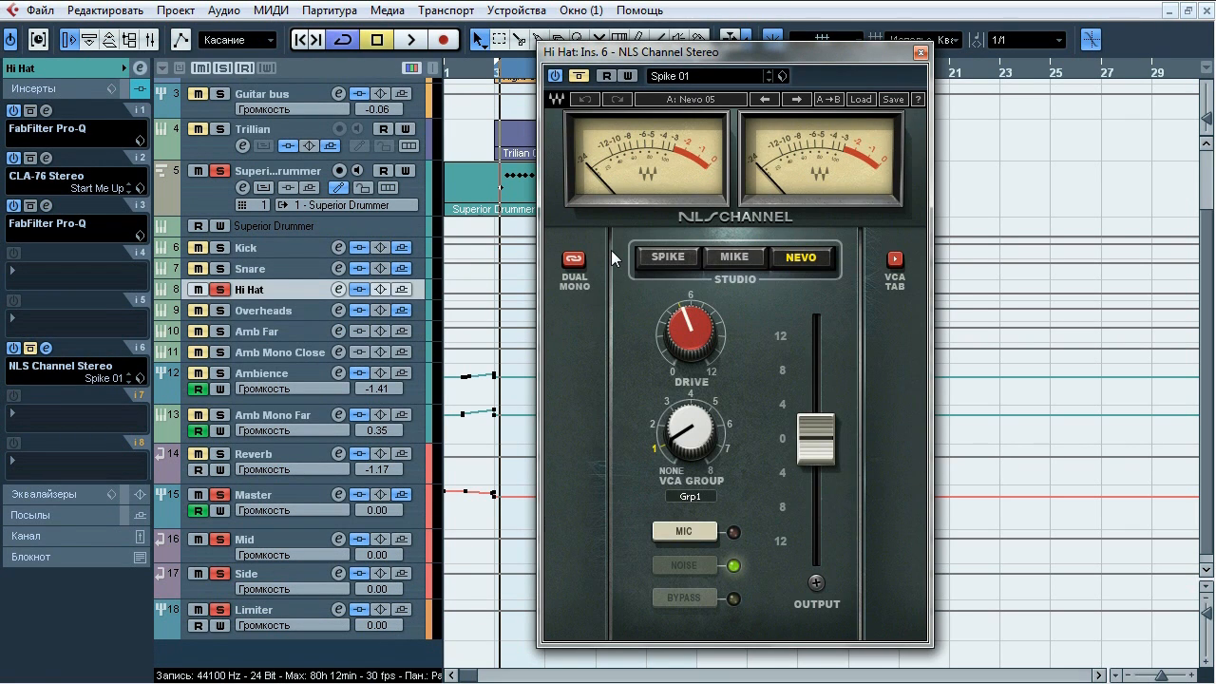
key(space)
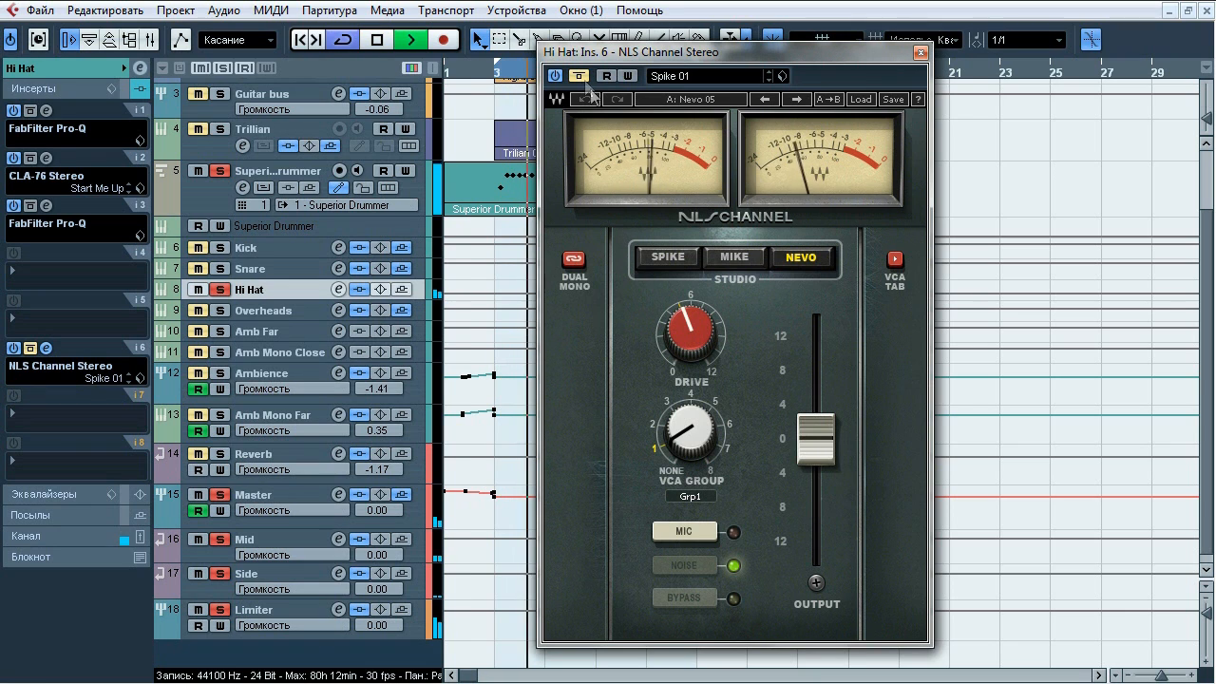
click(579, 76)
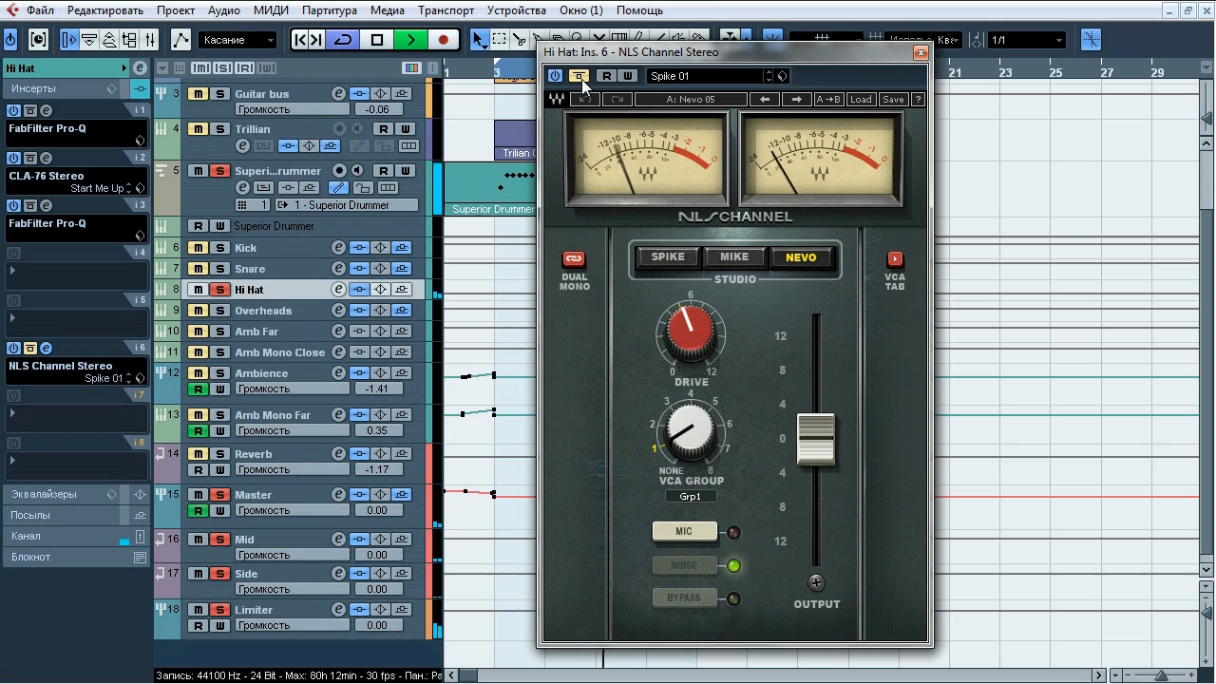
click(579, 76)
click(581, 78)
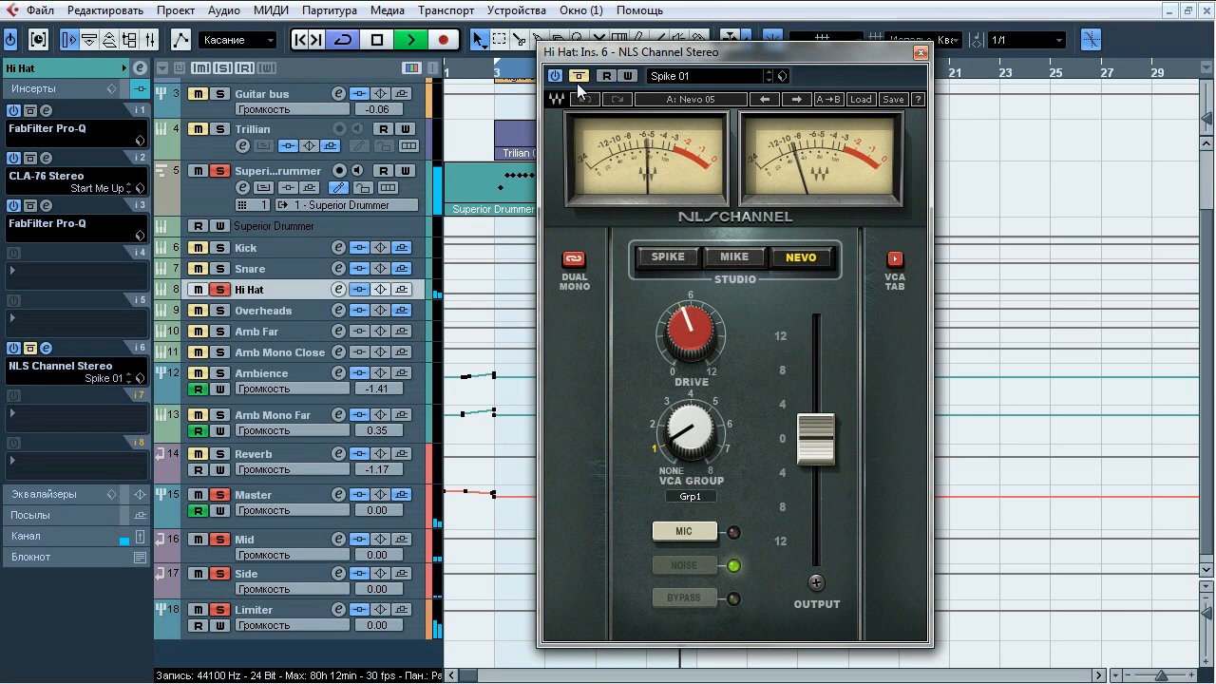
click(586, 76)
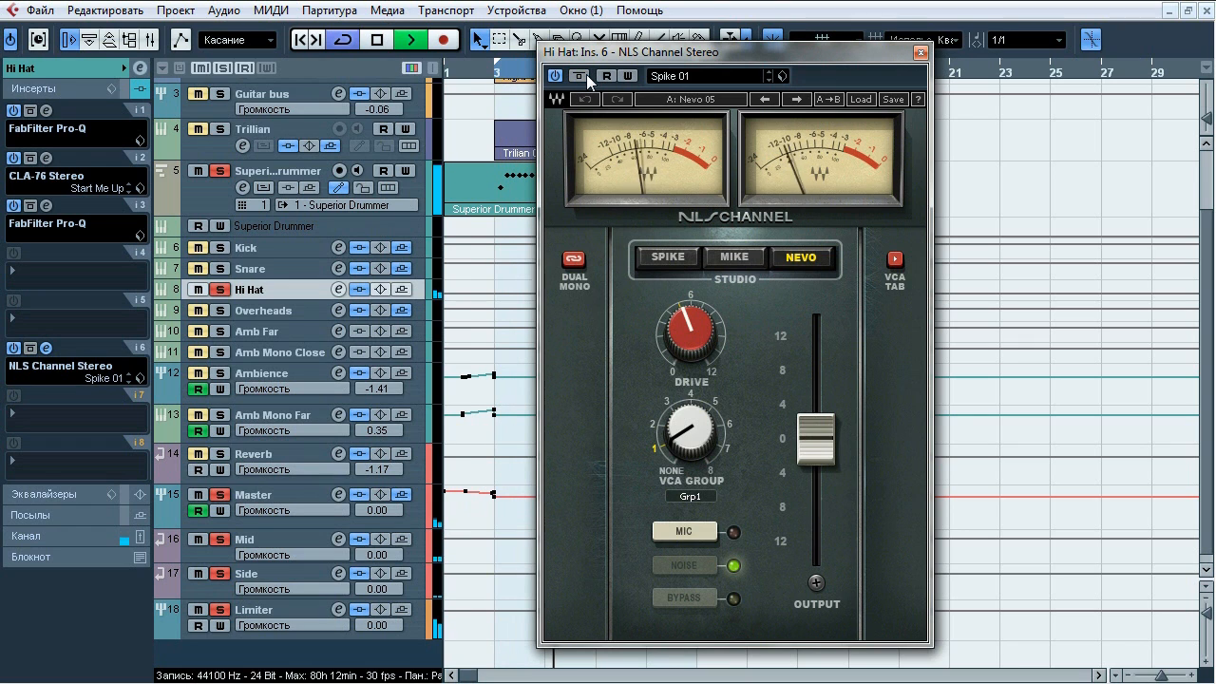
key(space)
click(919, 52)
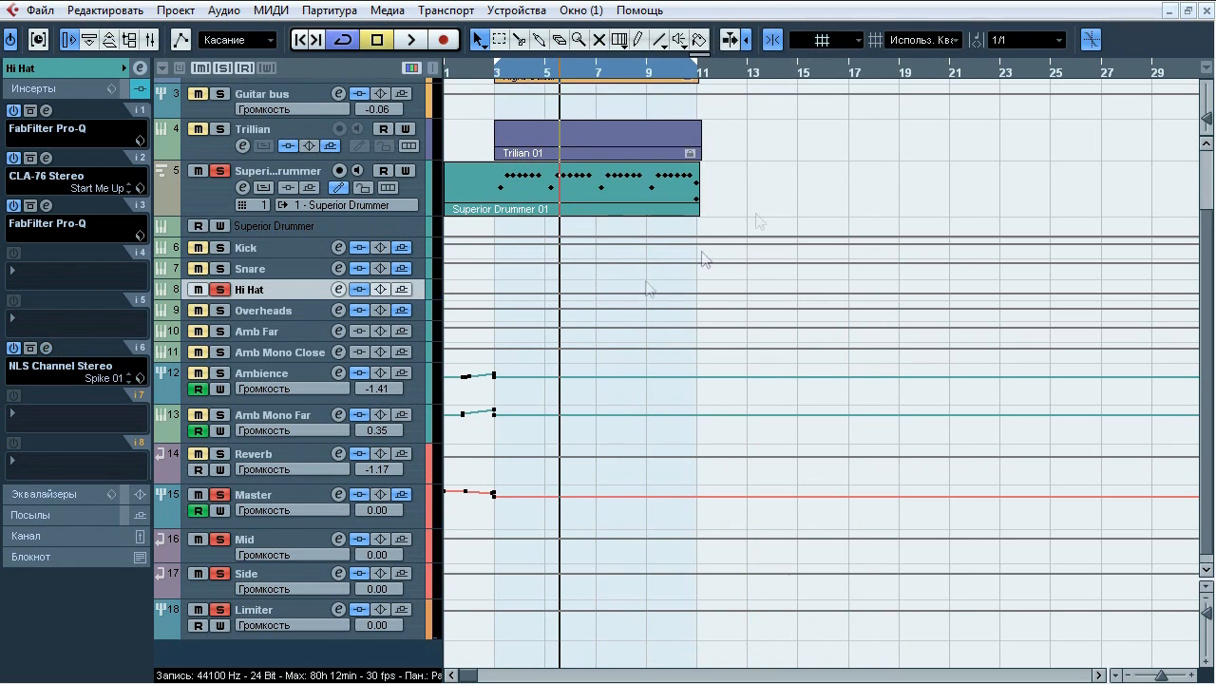
- Select the Overheads track, start playback and bypass its sends
click(294, 313)
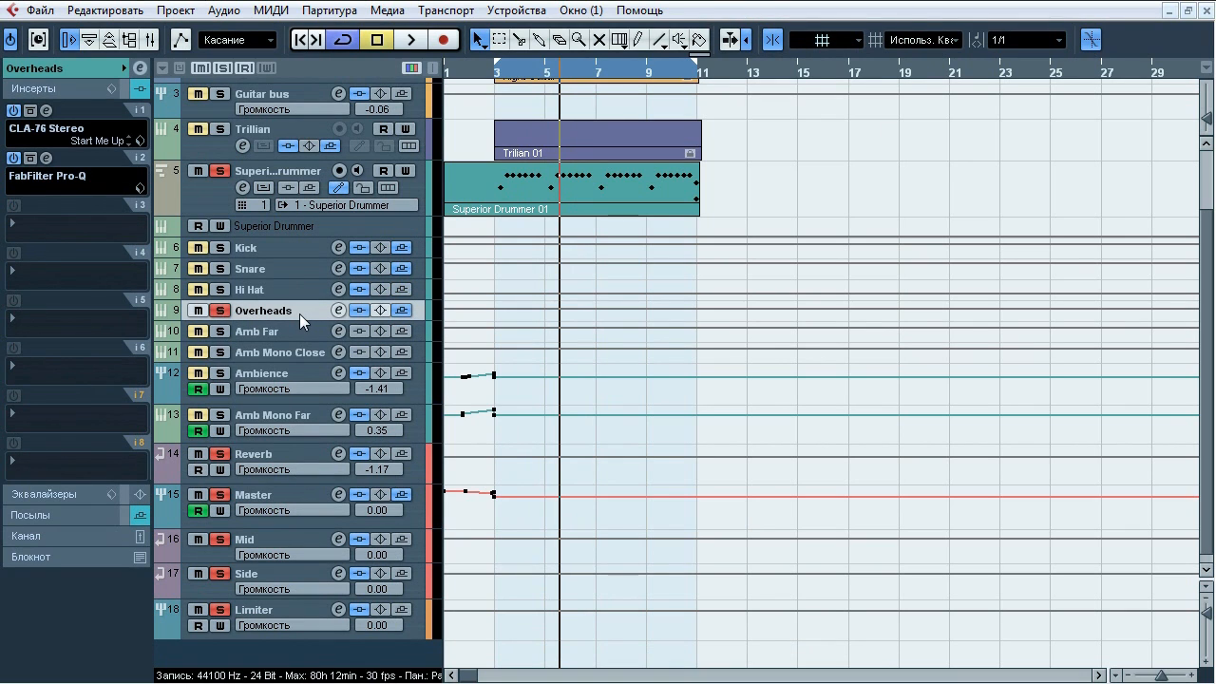
key(space)
click(397, 309)
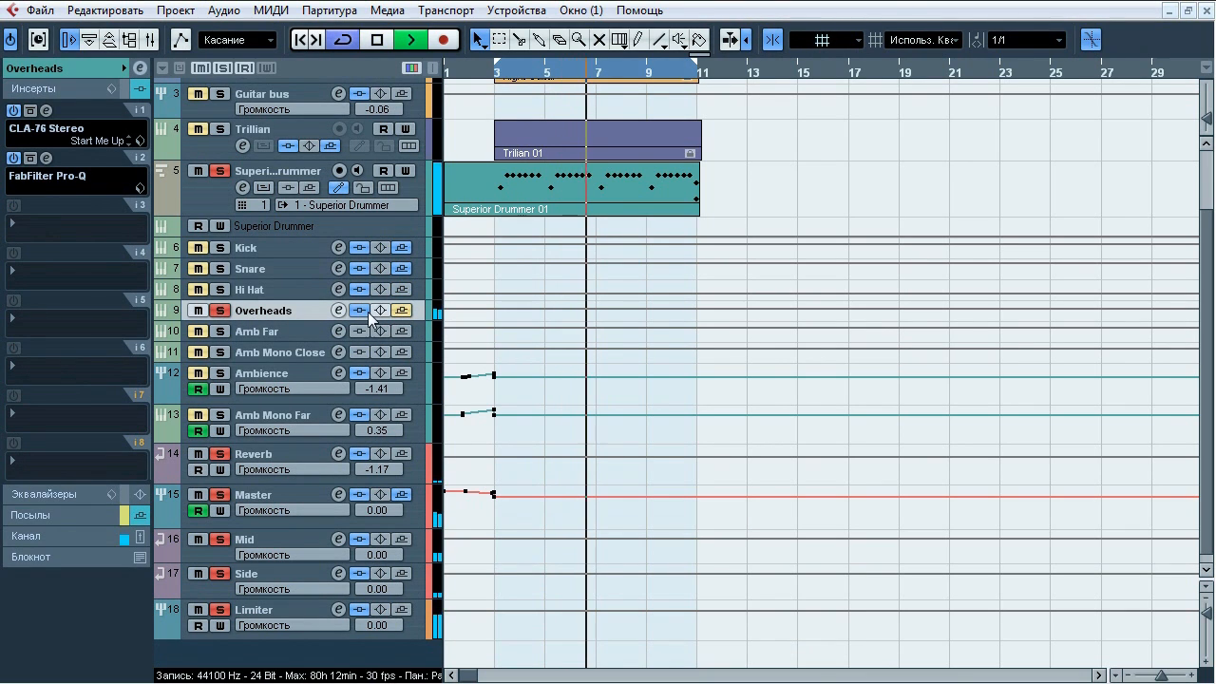
- Compare the Overheads with all inserts bypassed and active, then stop playback
click(363, 310)
click(363, 311)
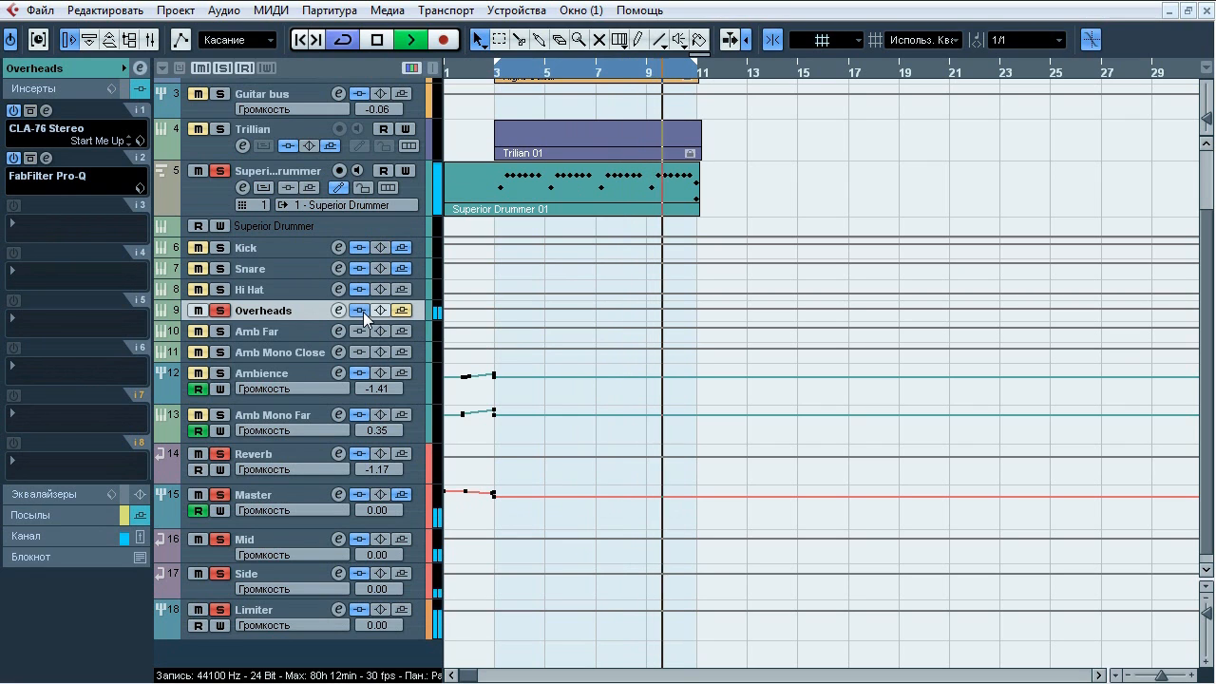
click(362, 311)
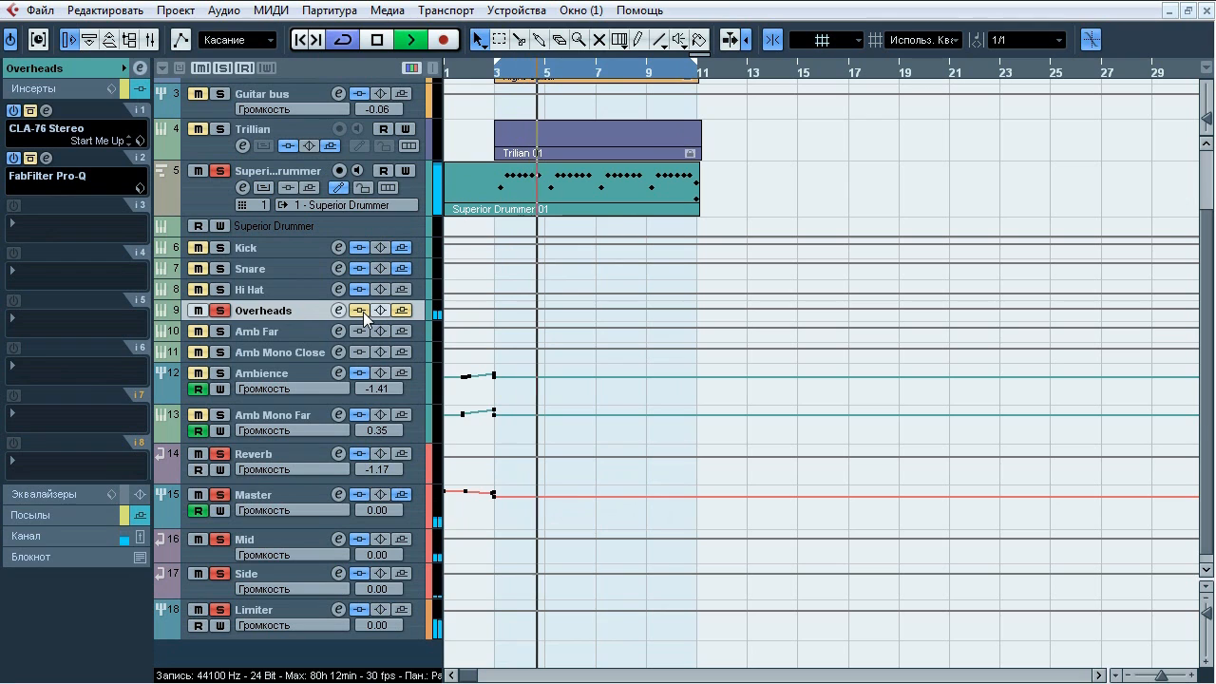
click(363, 310)
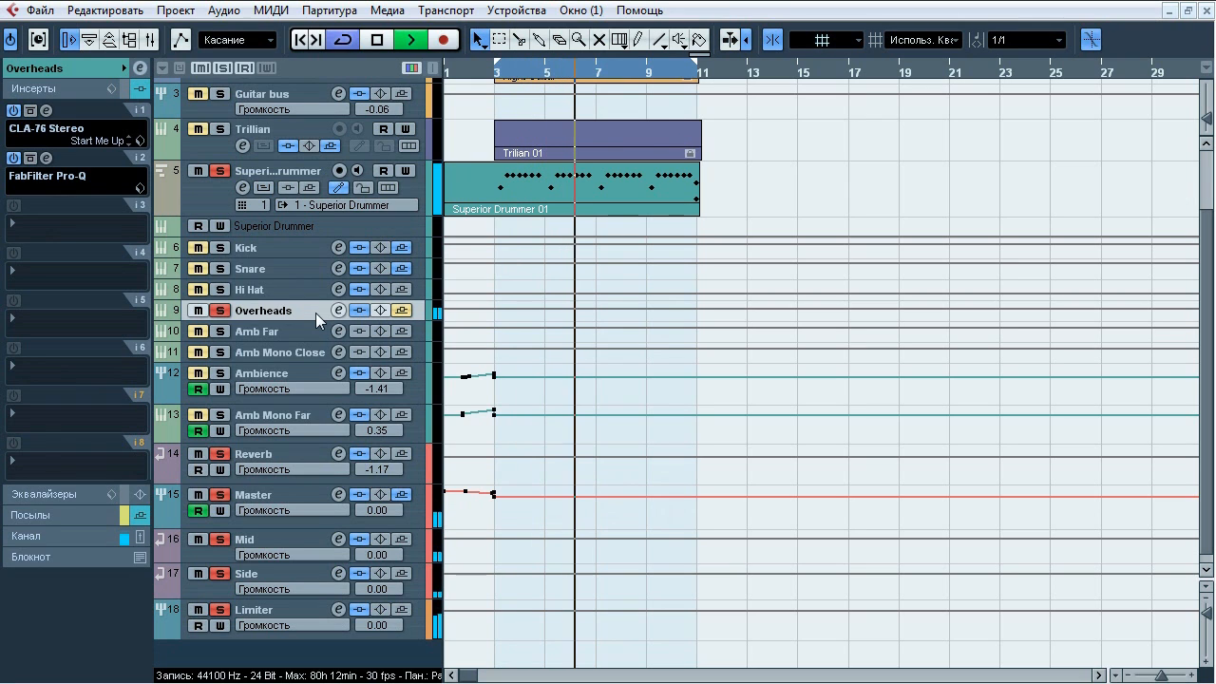
key(space)
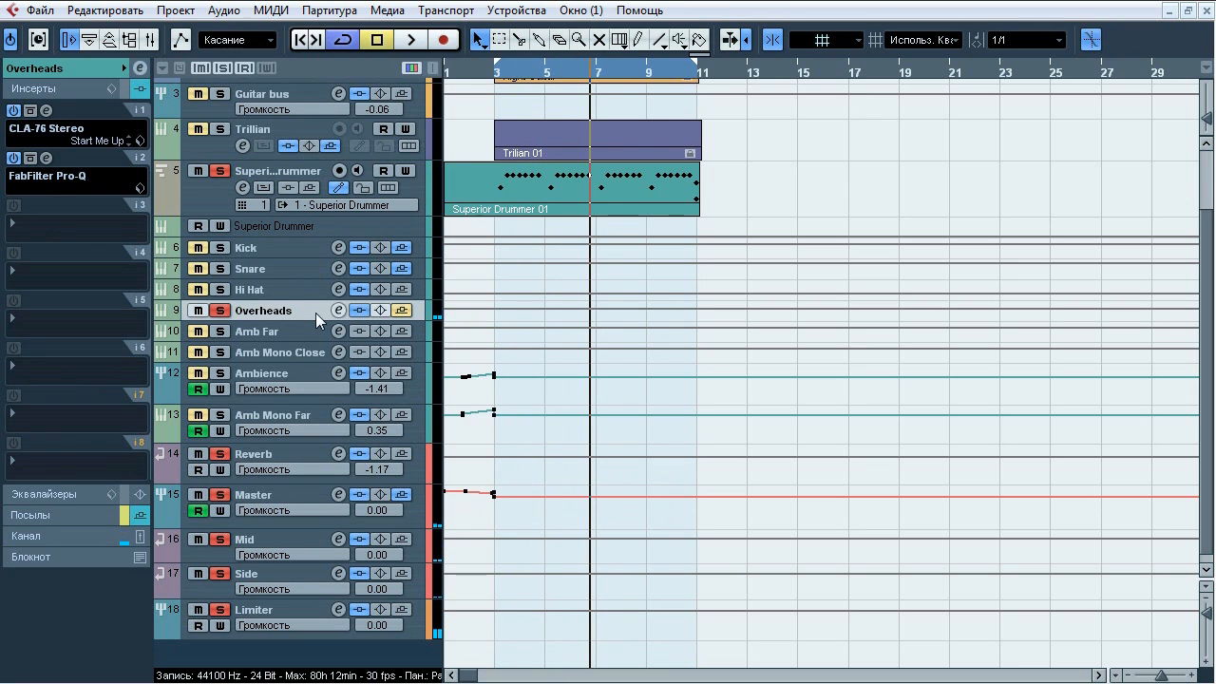
- Open the Overheads' CLA-76 Stereo, compare it bypassed and active during playback, and close it with the compressor active
click(46, 110)
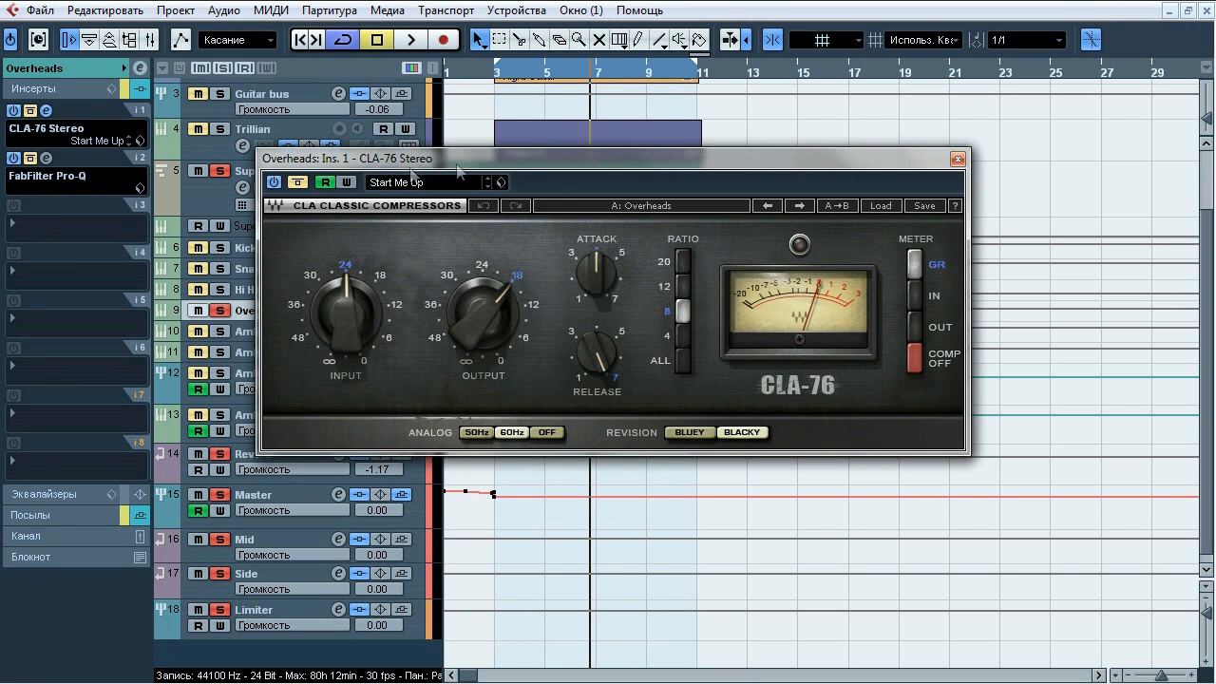
drag(458, 159, 453, 141)
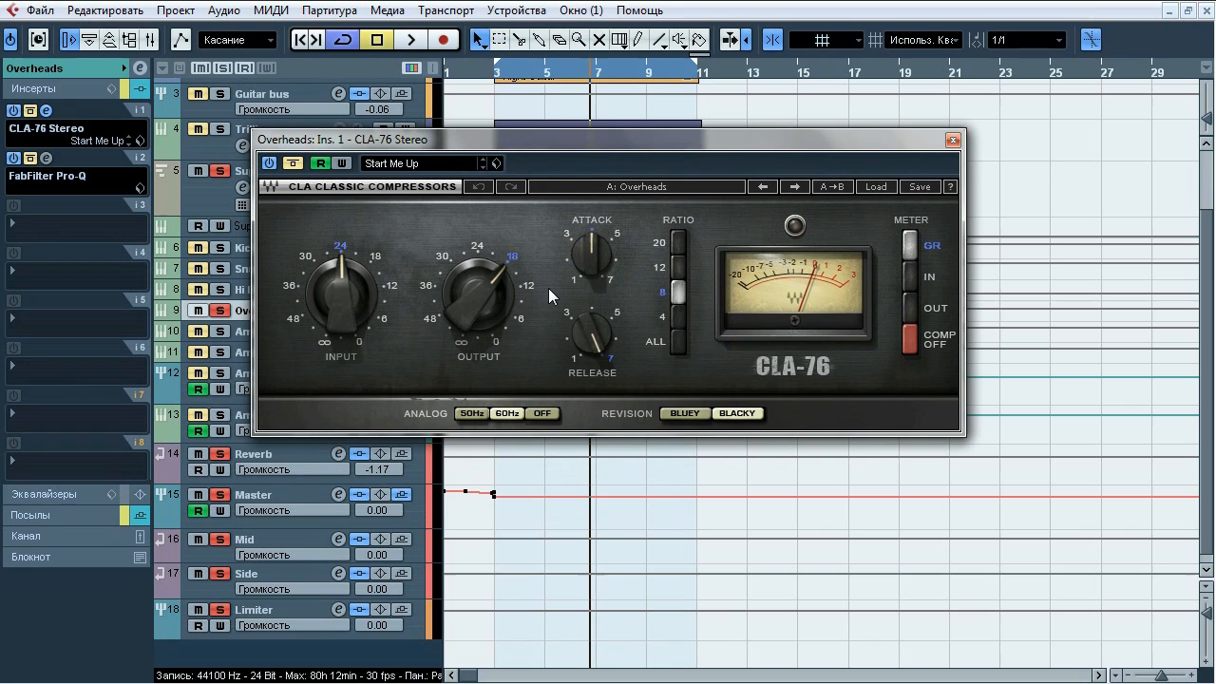
key(space)
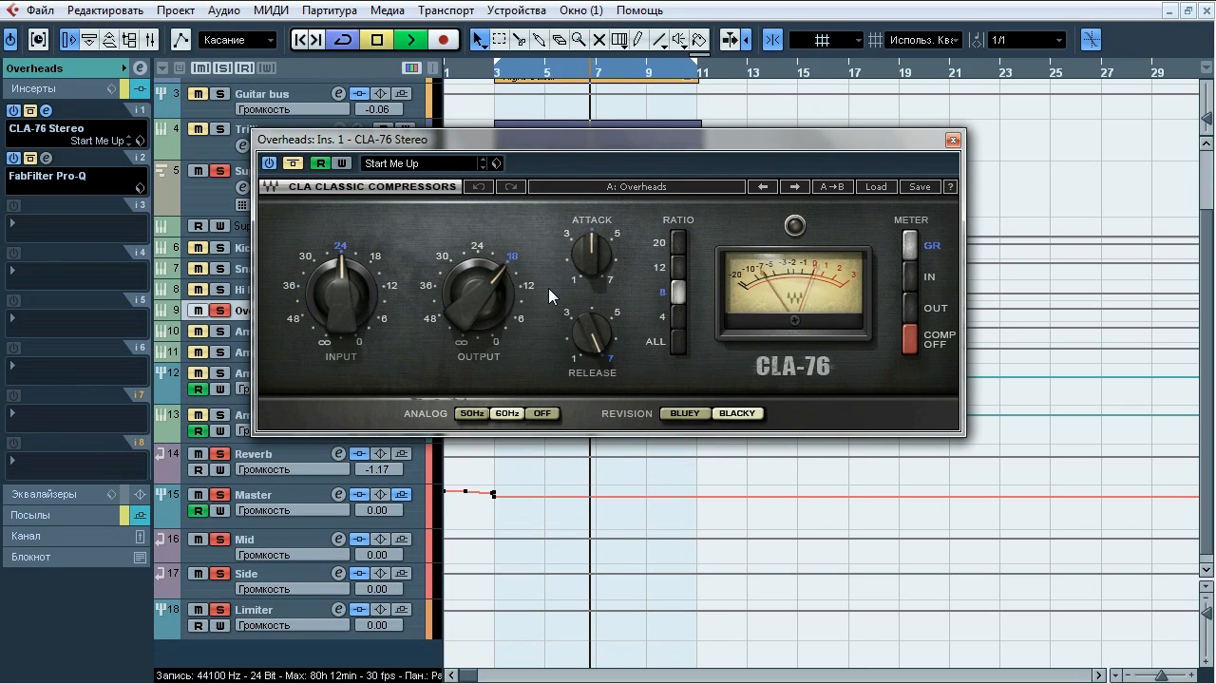
click(293, 163)
click(301, 163)
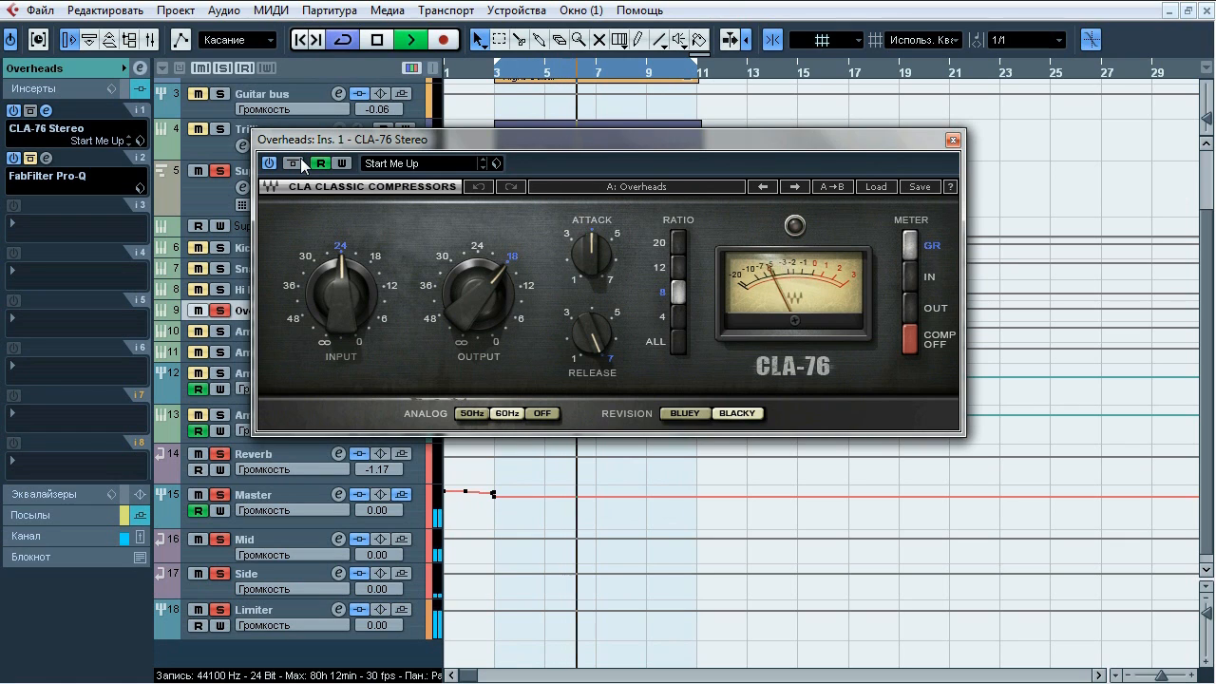
click(301, 163)
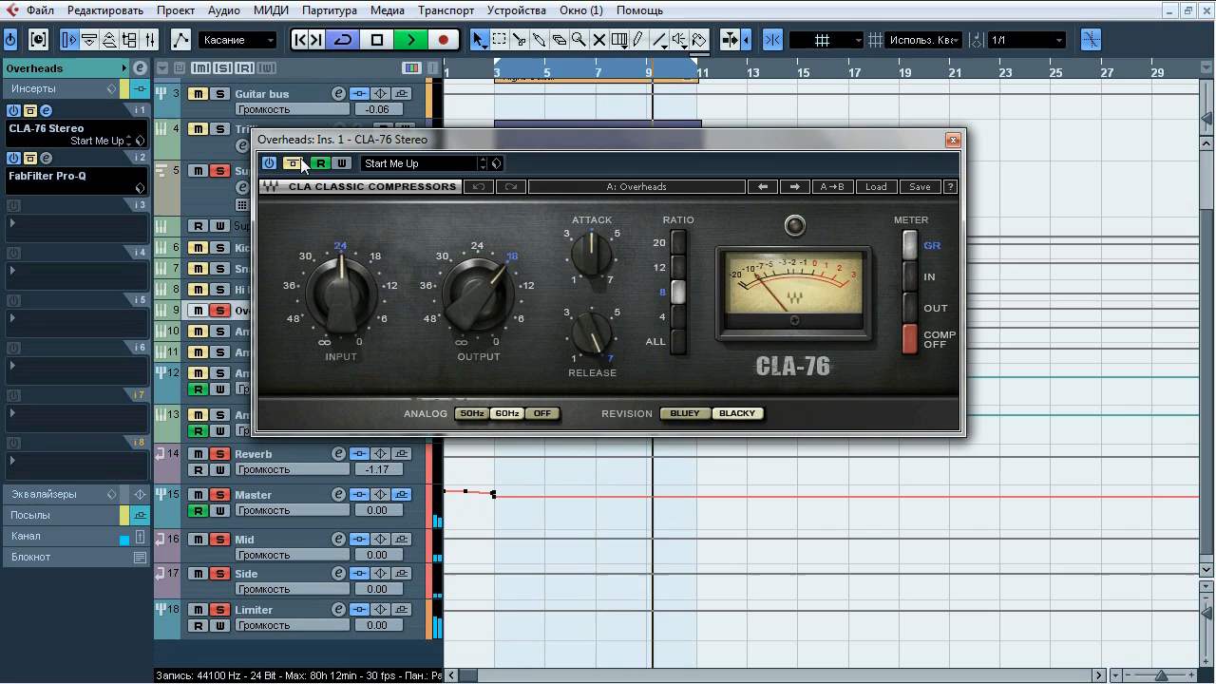
click(301, 163)
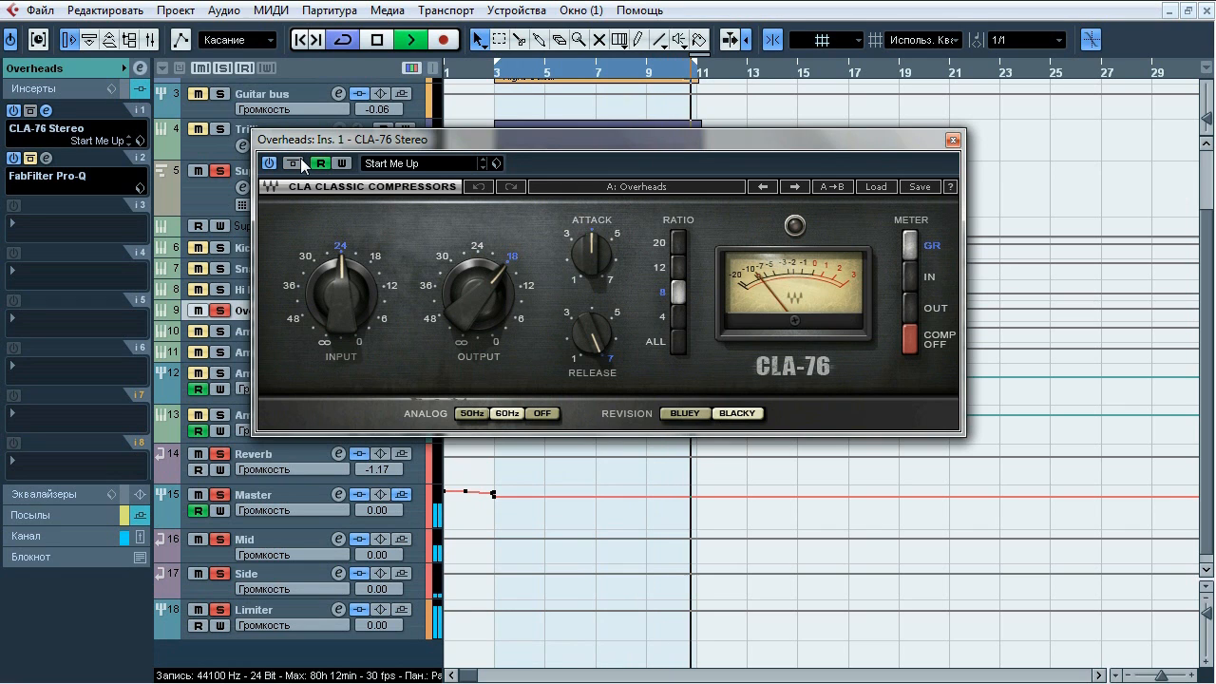
key(space)
click(953, 140)
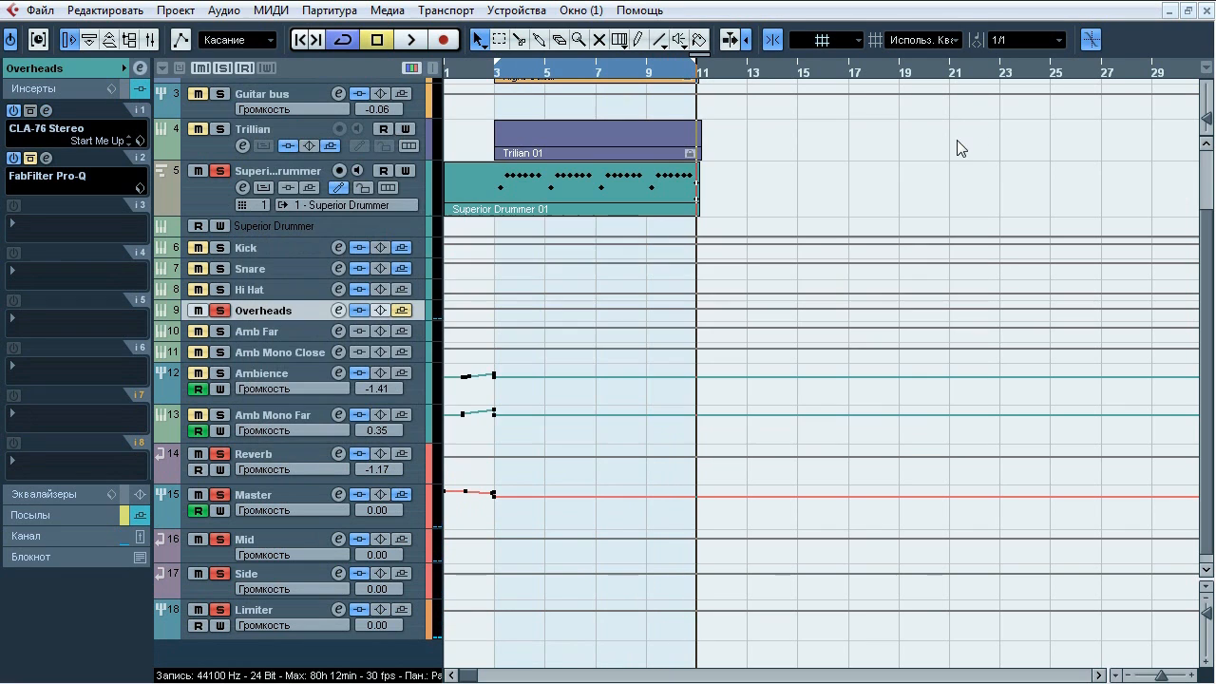
- Open the Overheads' FabFilter Pro-Q, activate it during playback, audition each of its four EQ bands in isolation, then close it
click(46, 158)
drag(441, 100, 443, 110)
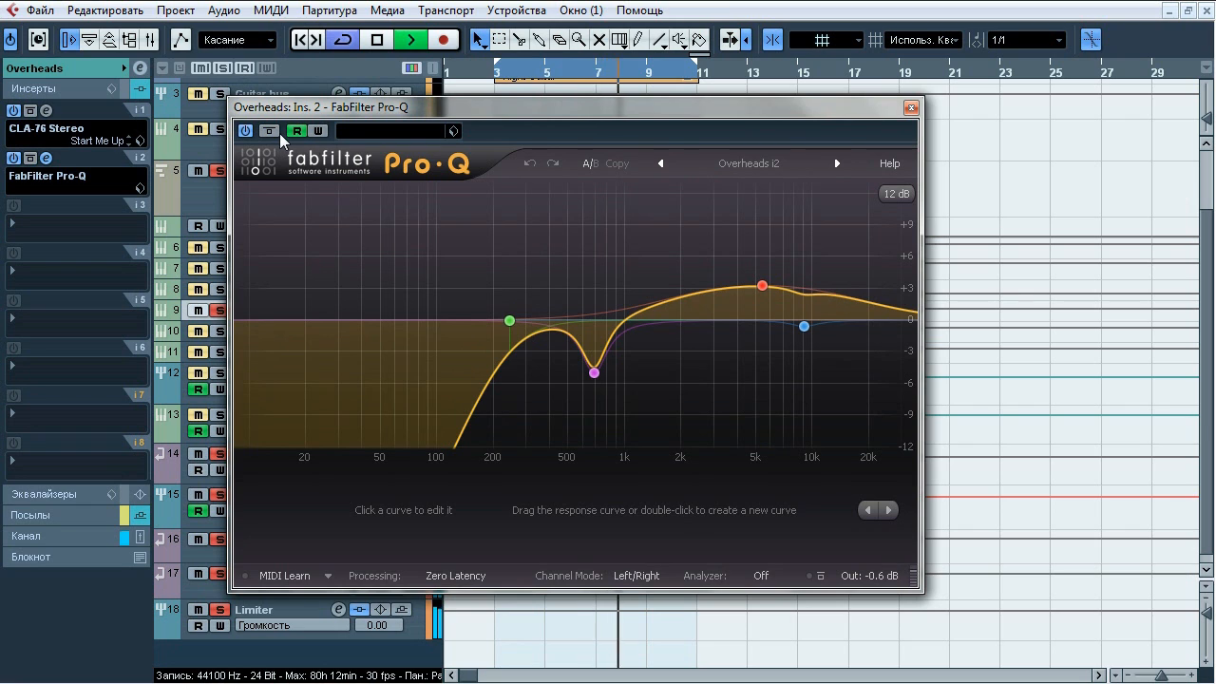
click(537, 290)
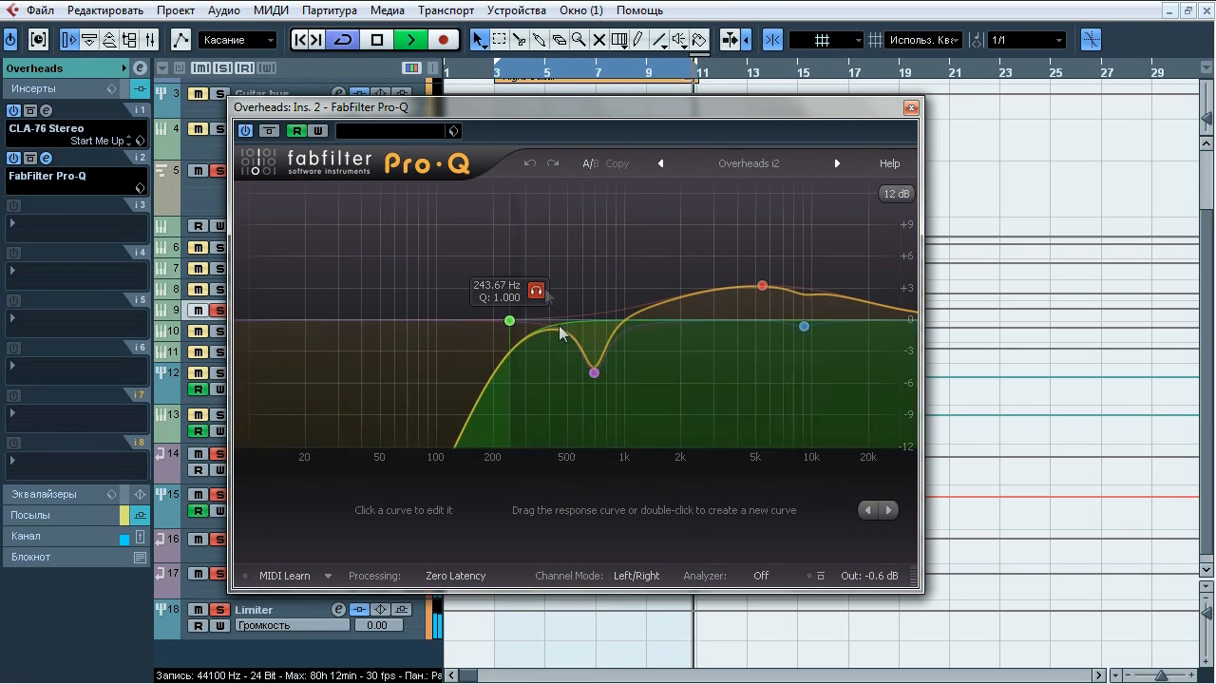
click(619, 402)
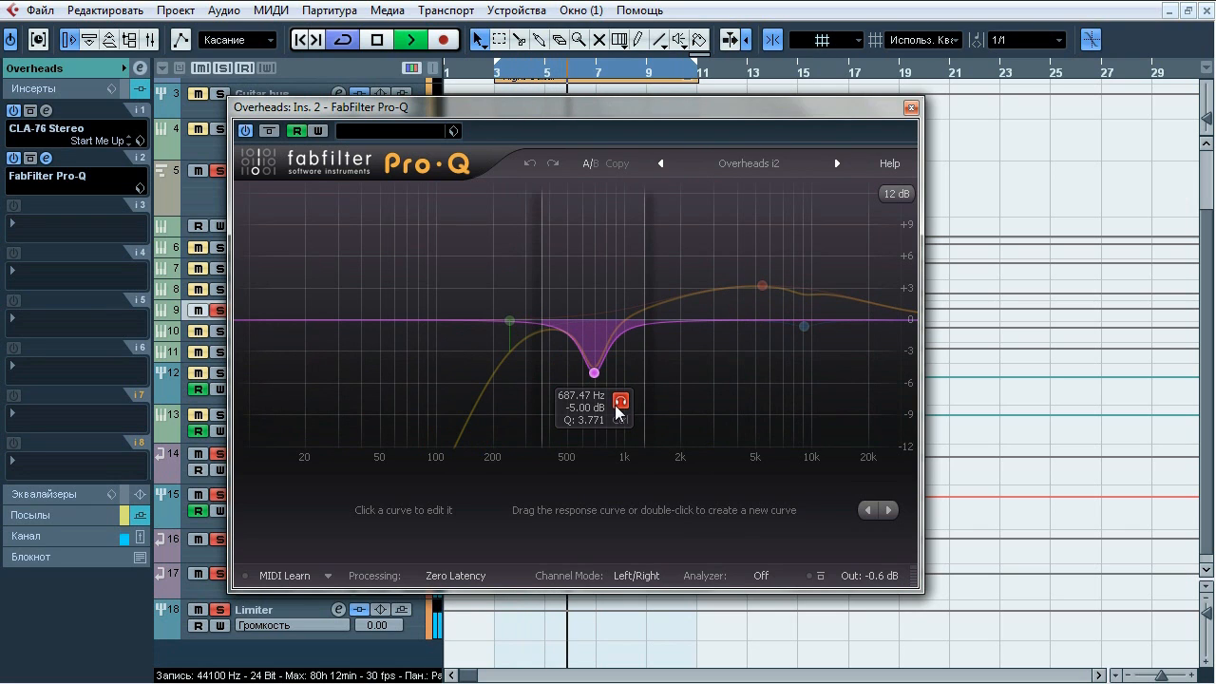
click(789, 242)
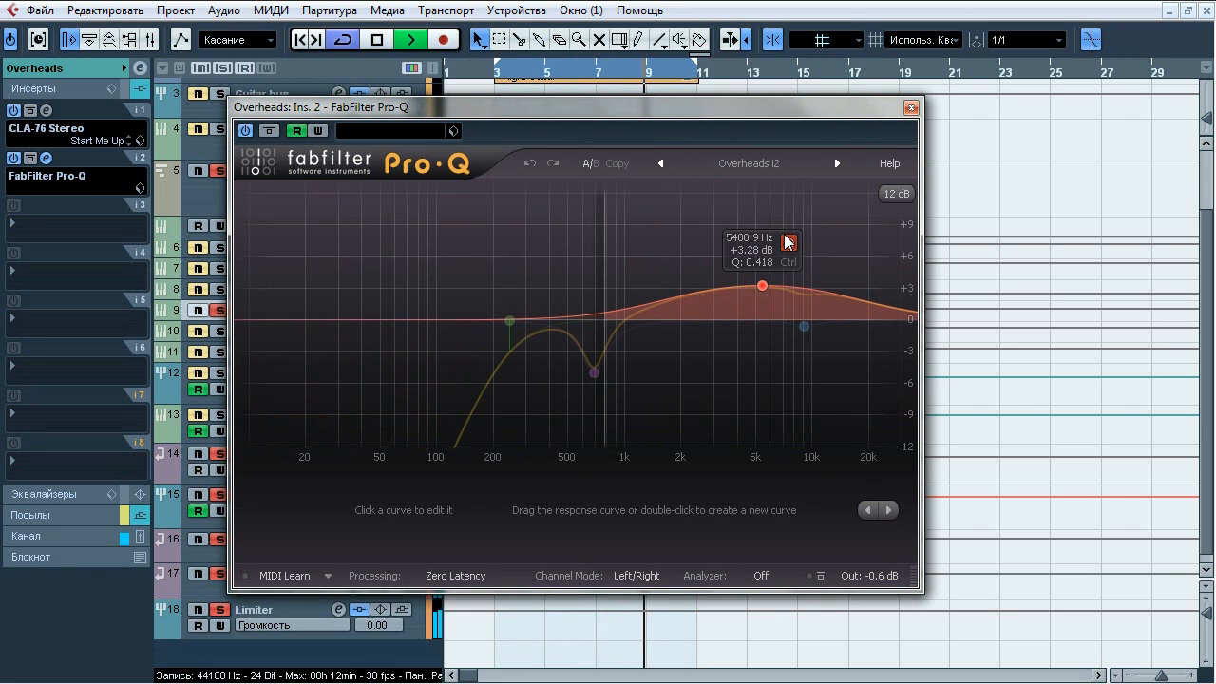
click(834, 356)
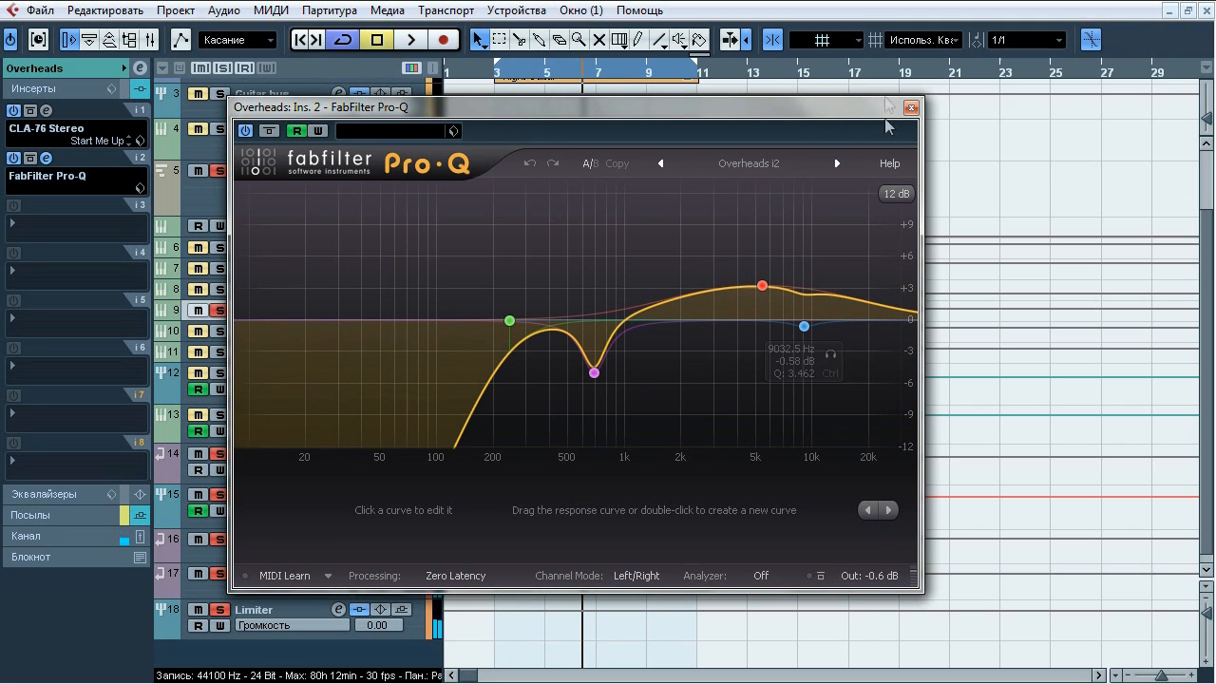
click(911, 109)
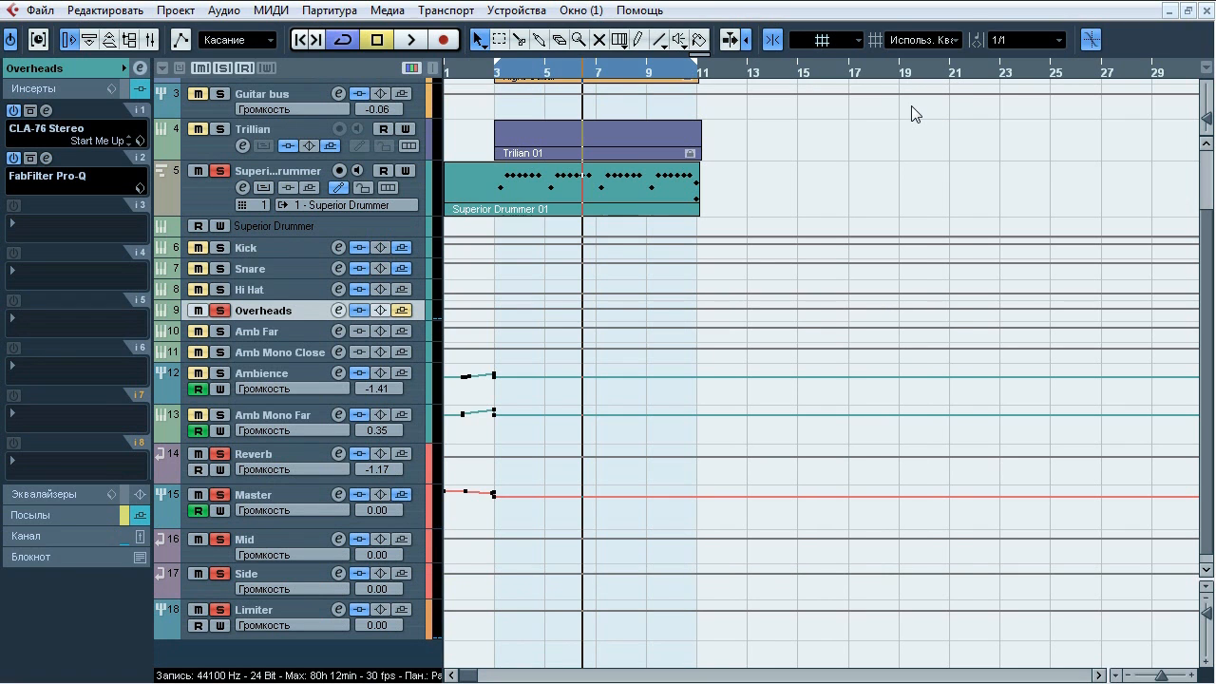
- Show the Overheads' Reverb send, compare it active and bypassed during playback, and leave it active
click(24, 516)
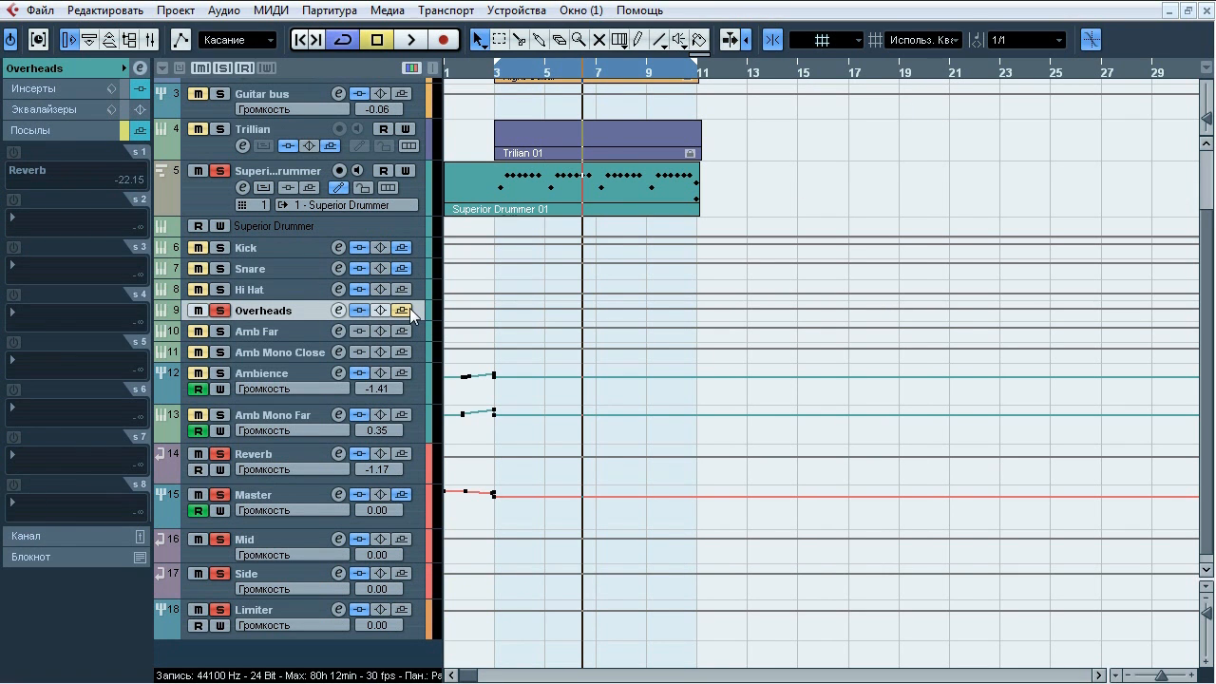
key(space)
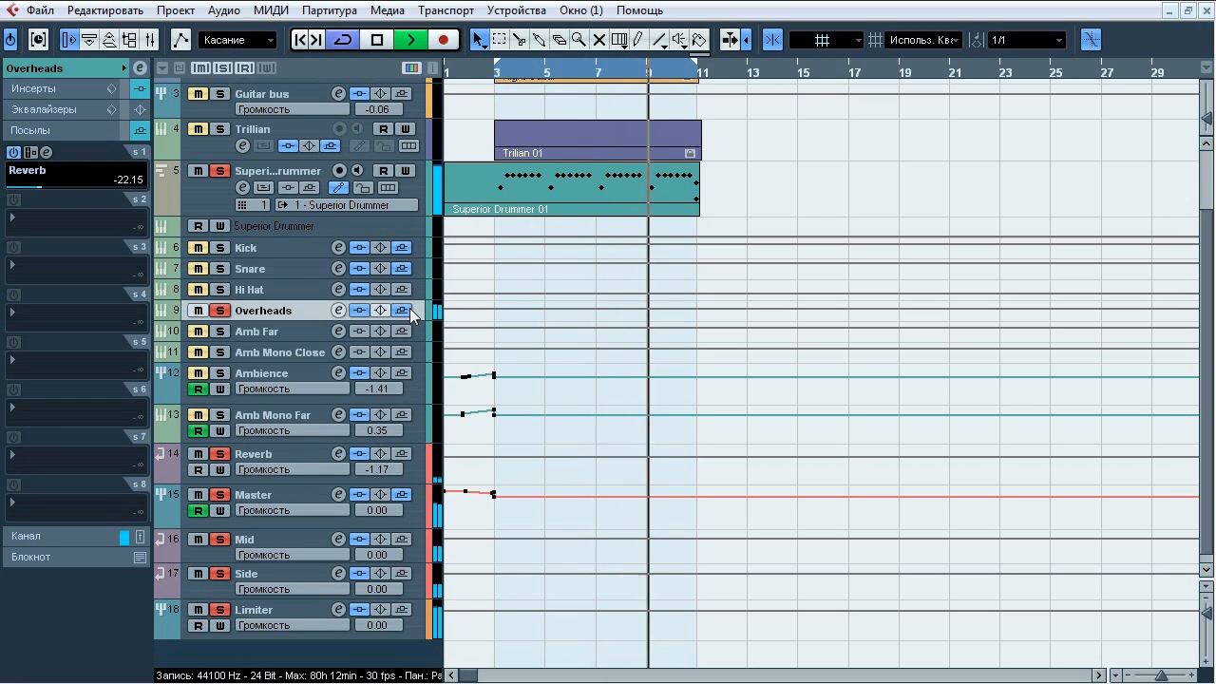
click(409, 308)
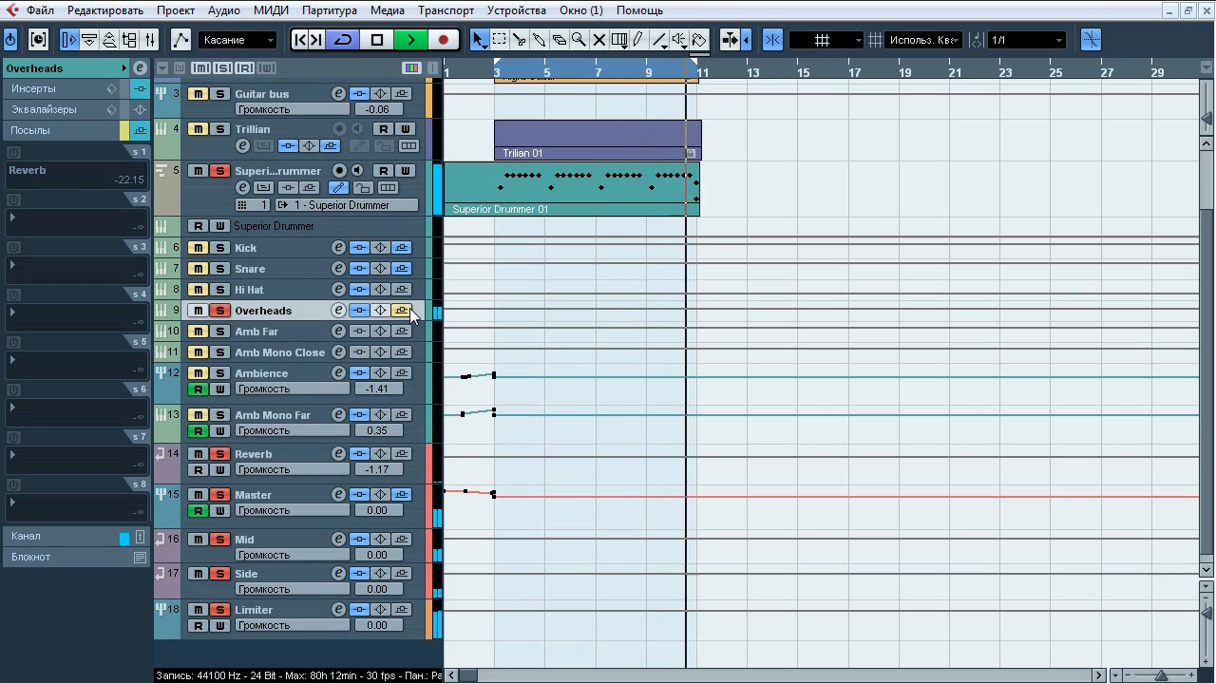
click(409, 308)
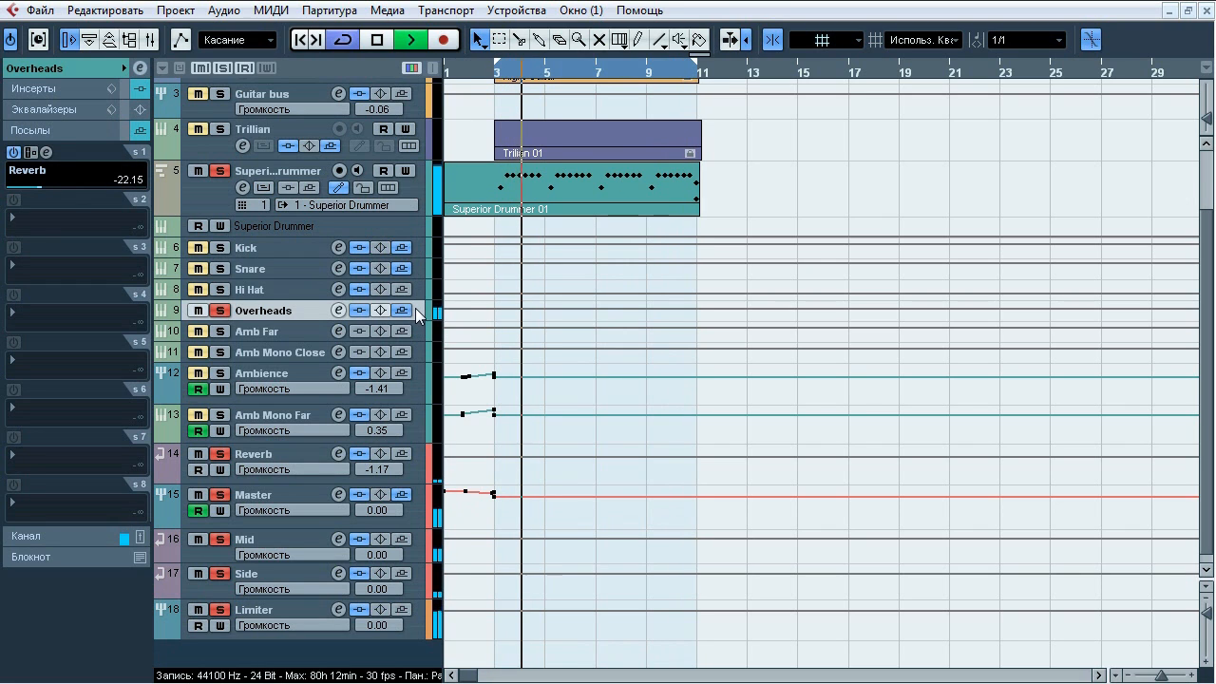
key(space)
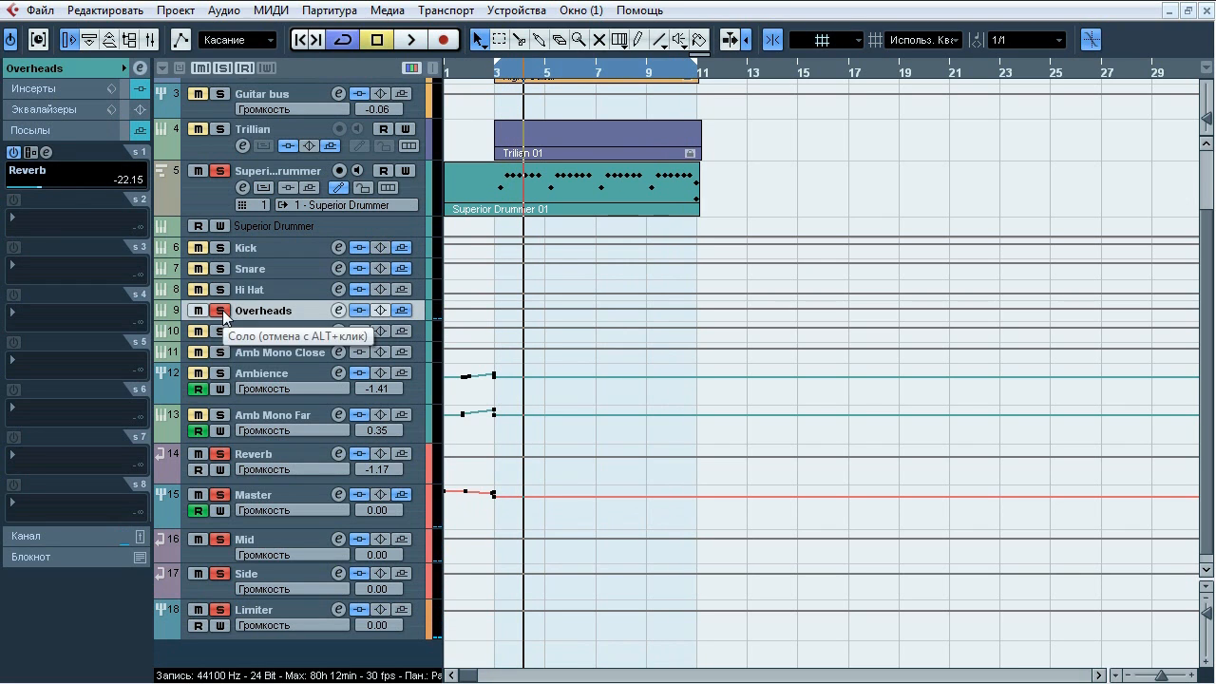
- Unsolo the Overheads and check the insert slots of the Amb Far and Amb Mono Close tracks
click(221, 311)
click(296, 333)
click(56, 88)
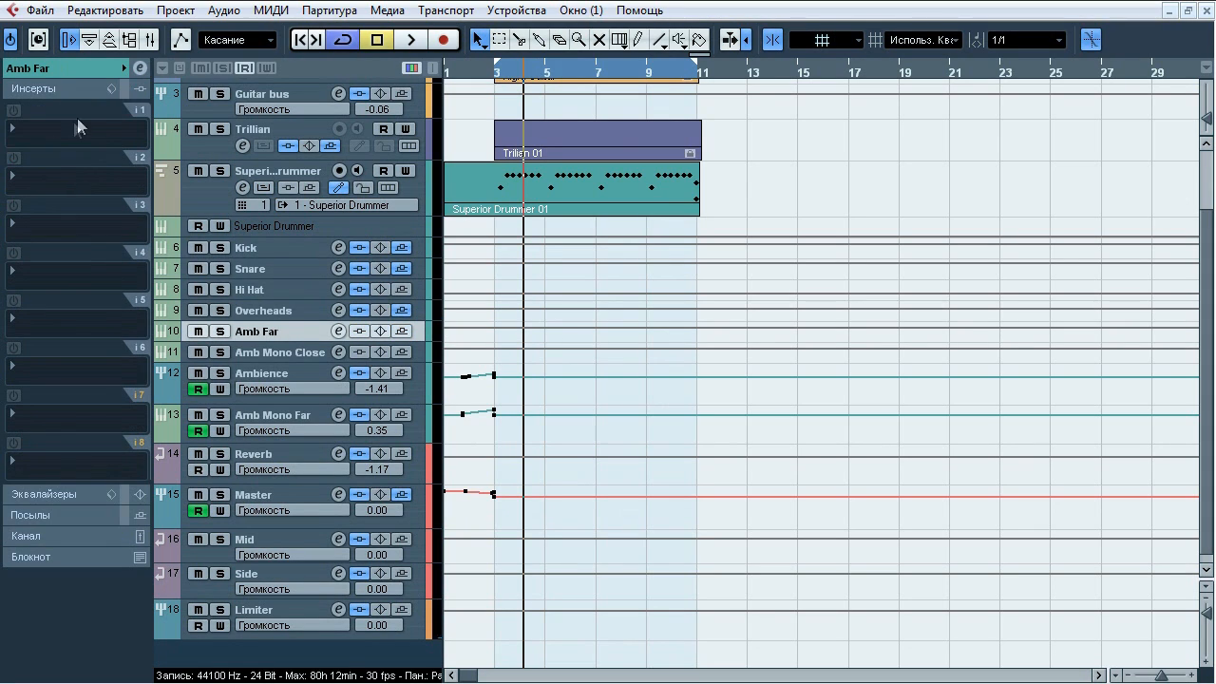
click(264, 354)
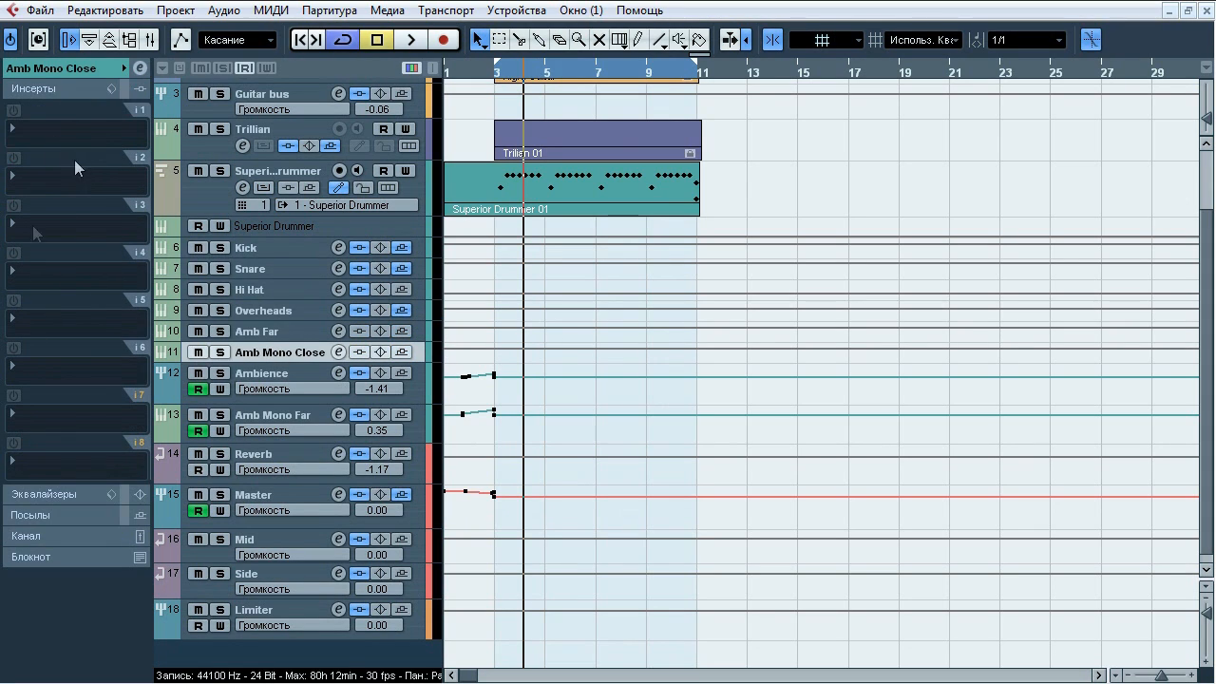
- Solo the Ambience track, enlarge its height to show the volume automation, and play it from the project start
click(310, 377)
click(220, 372)
click(468, 76)
key(space)
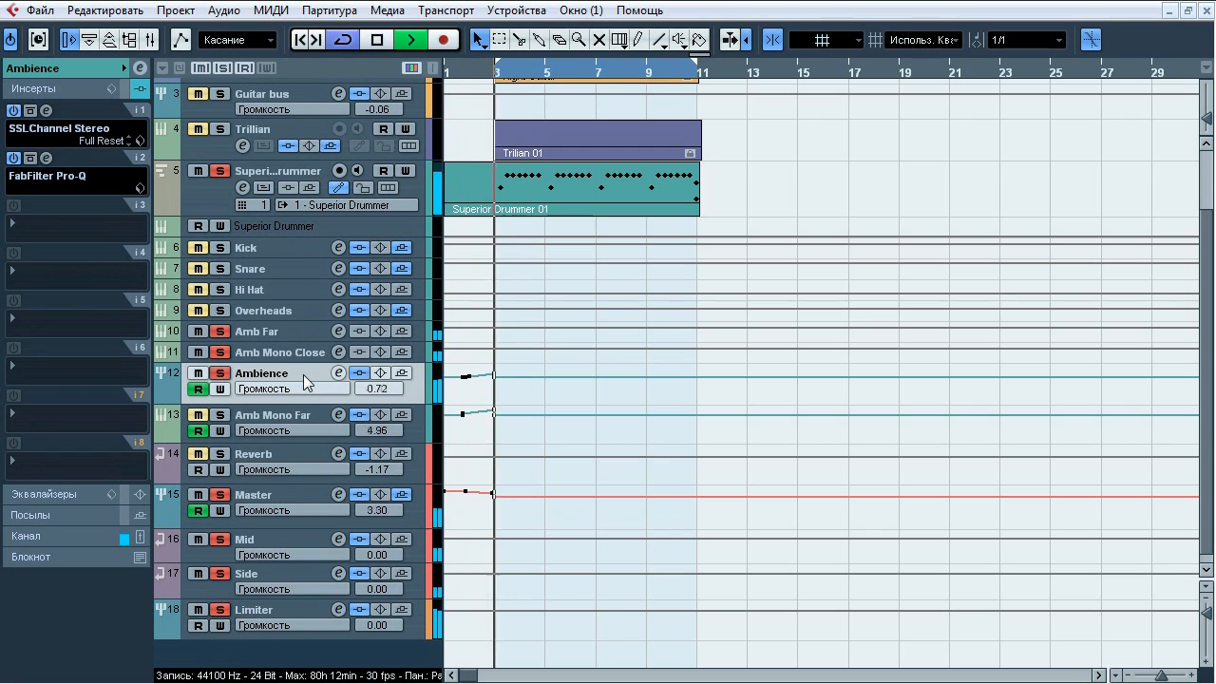
drag(302, 404, 310, 524)
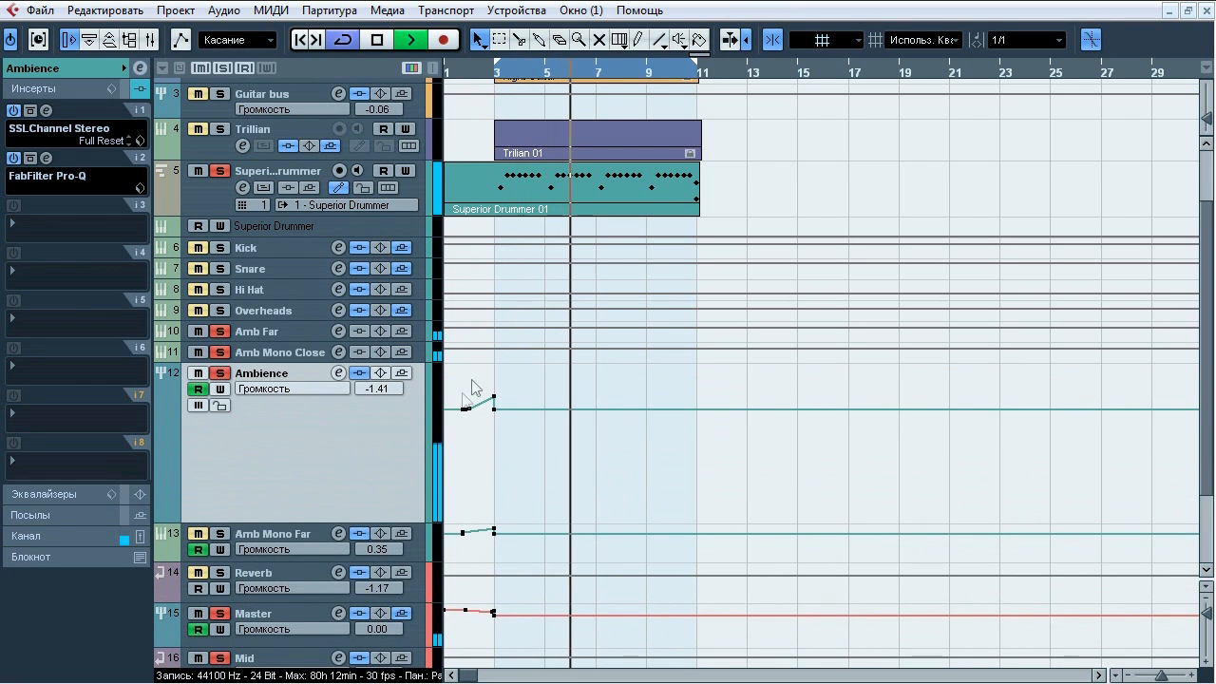
click(442, 74)
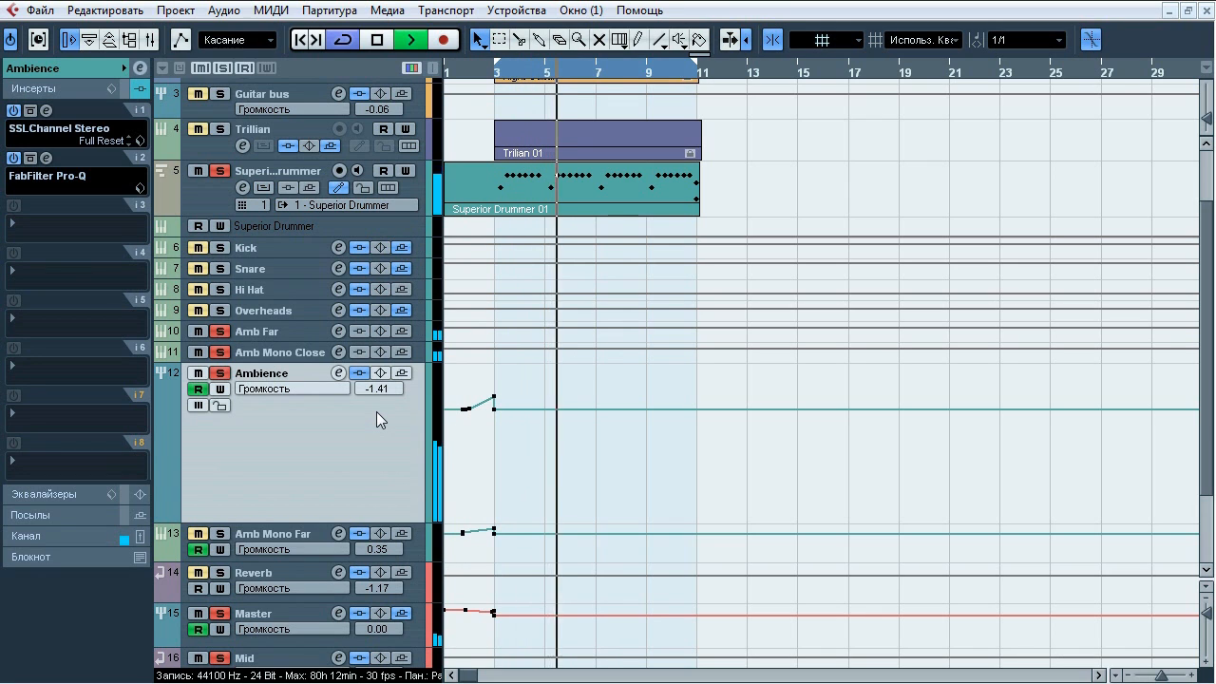
- Compare the Ambience with all inserts bypassed and active, then stop playback with the inserts bypassed
click(359, 373)
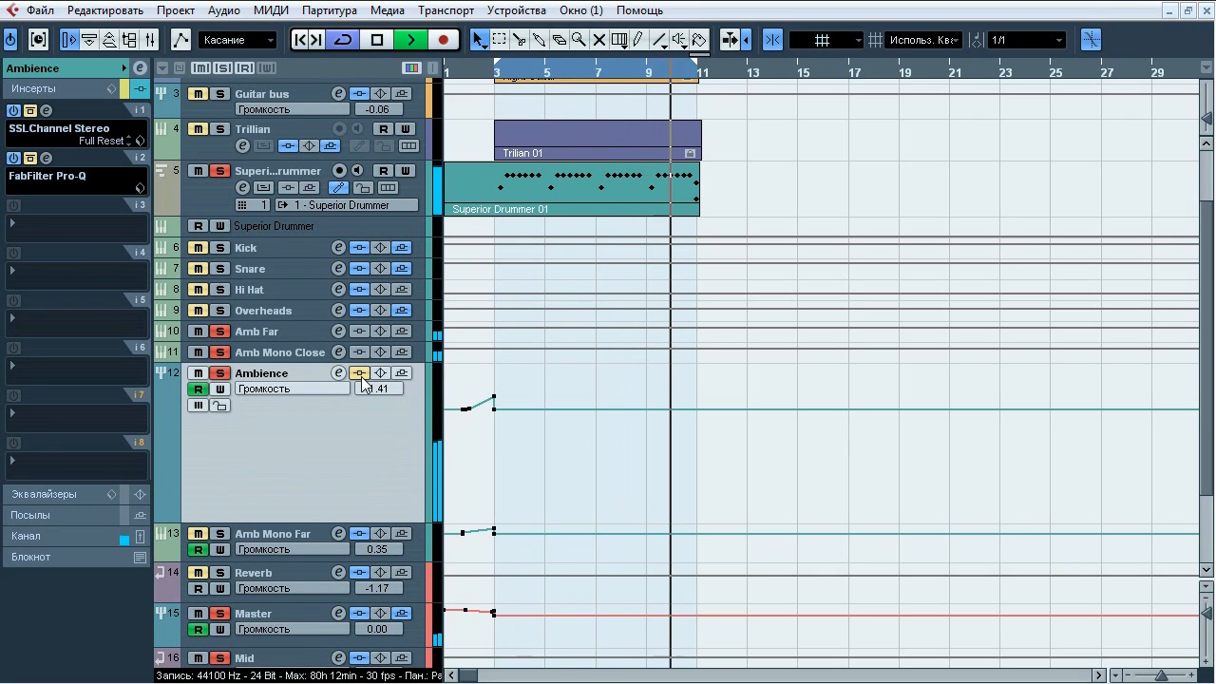
click(360, 374)
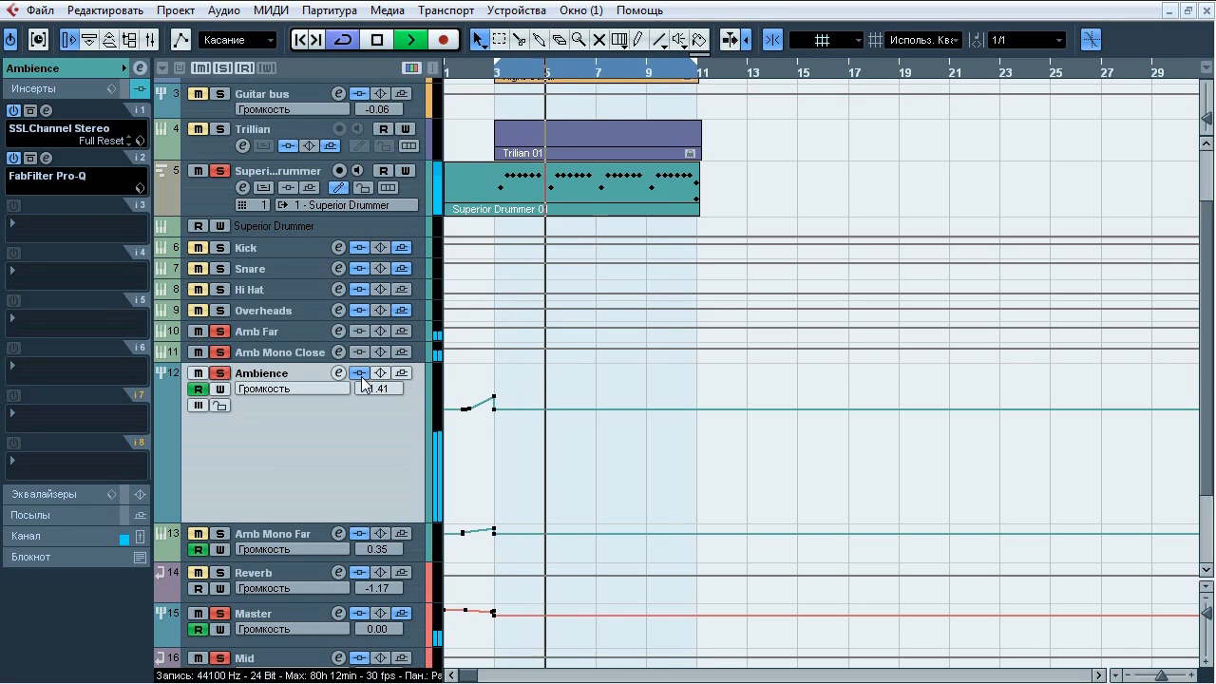
click(360, 373)
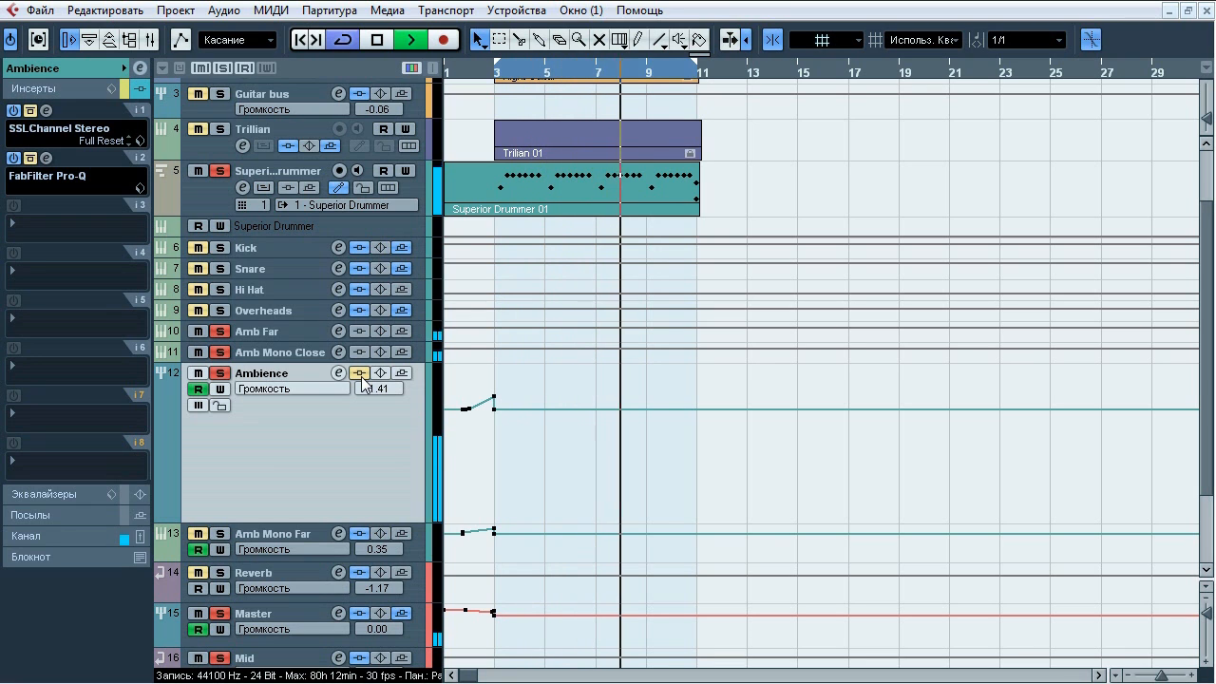
key(space)
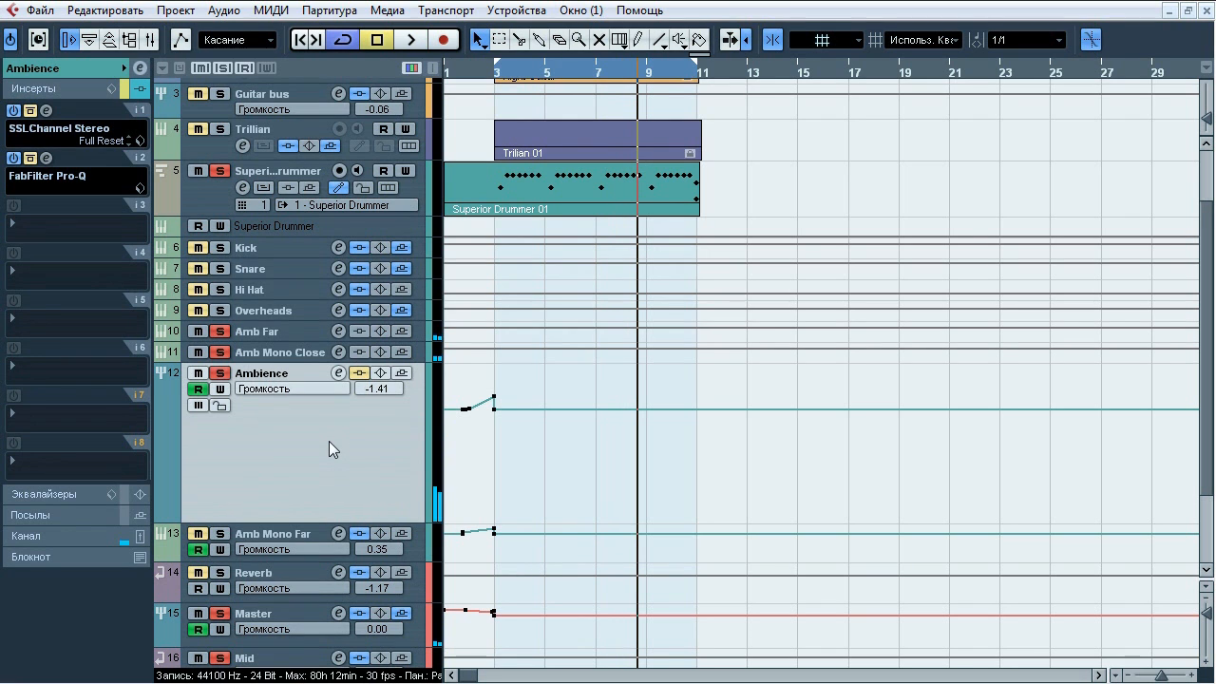
- Open the Ambience's SSLChannel Stereo, compare it active and bypassed during playback, and close it with the channel strip active
click(44, 110)
drag(561, 10, 523, 9)
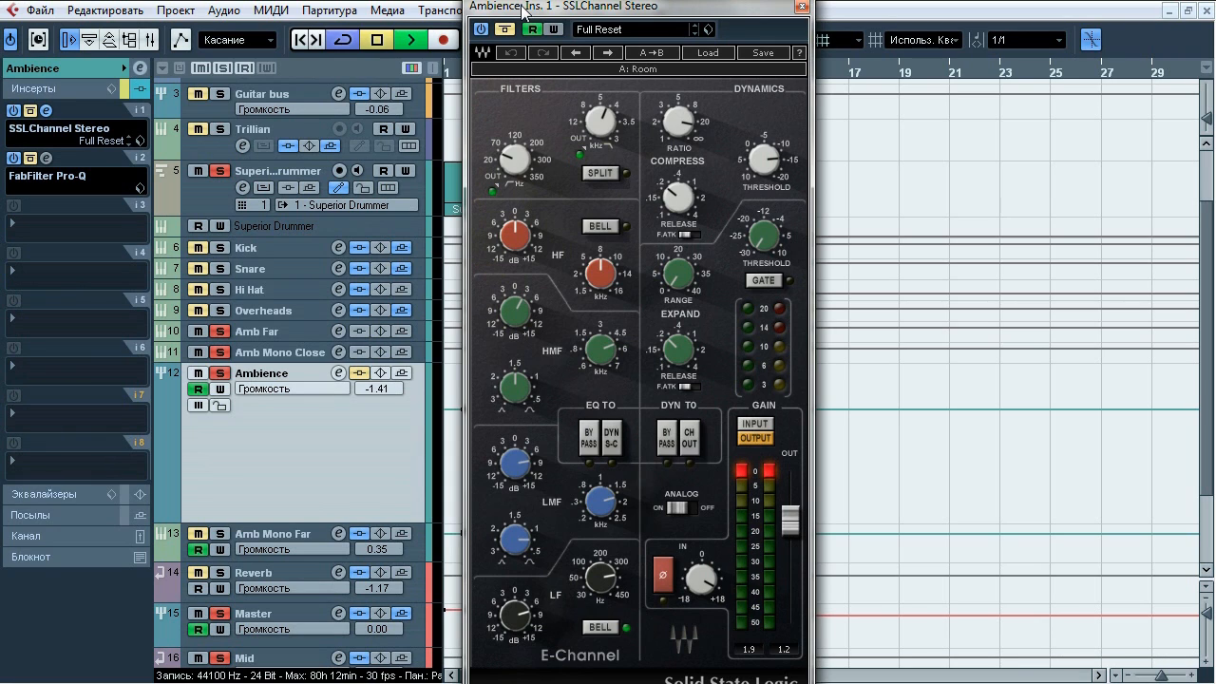
click(508, 32)
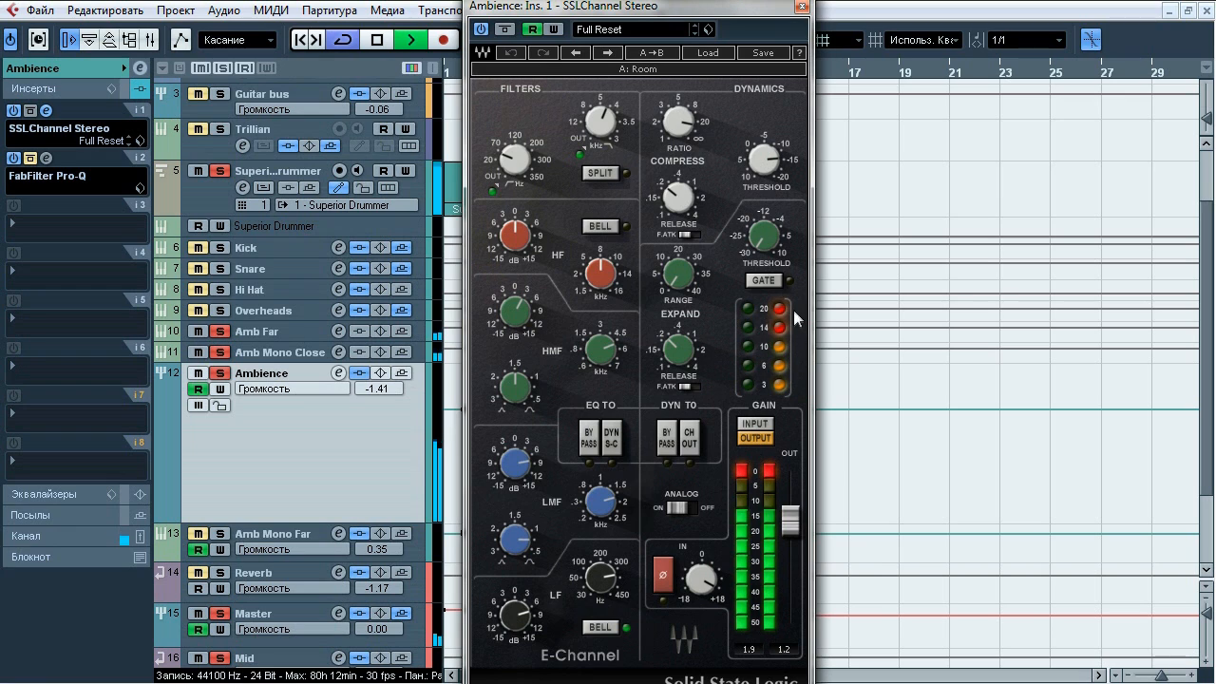
click(503, 30)
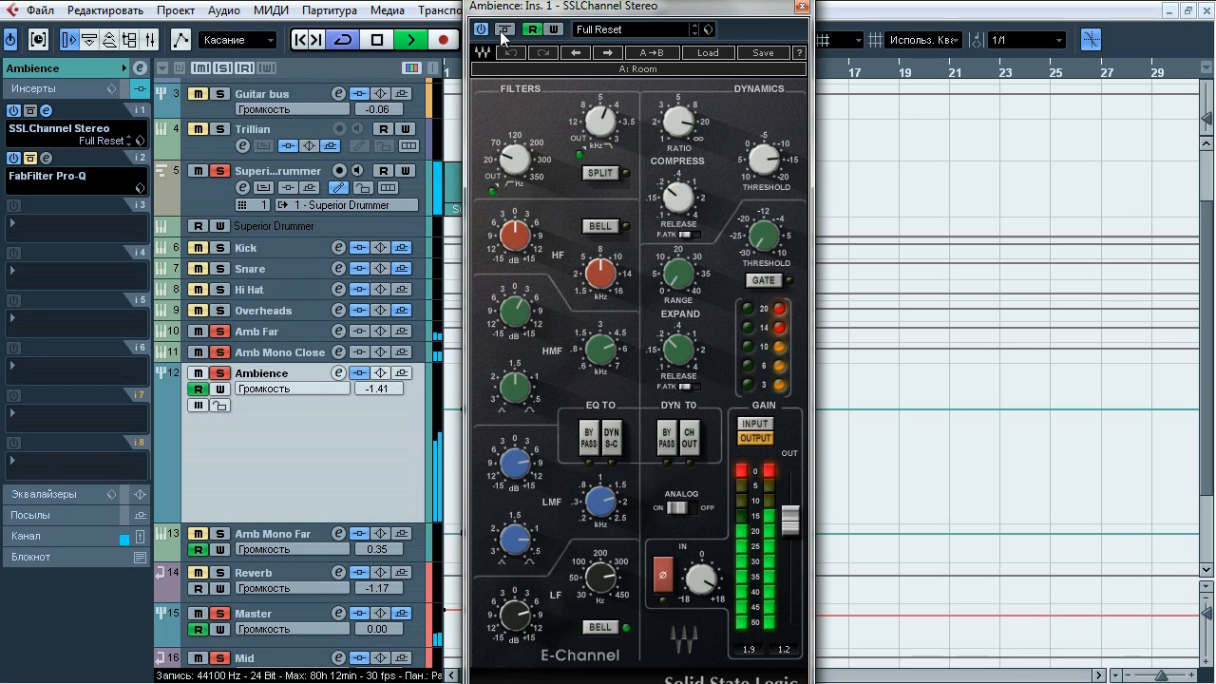
click(802, 10)
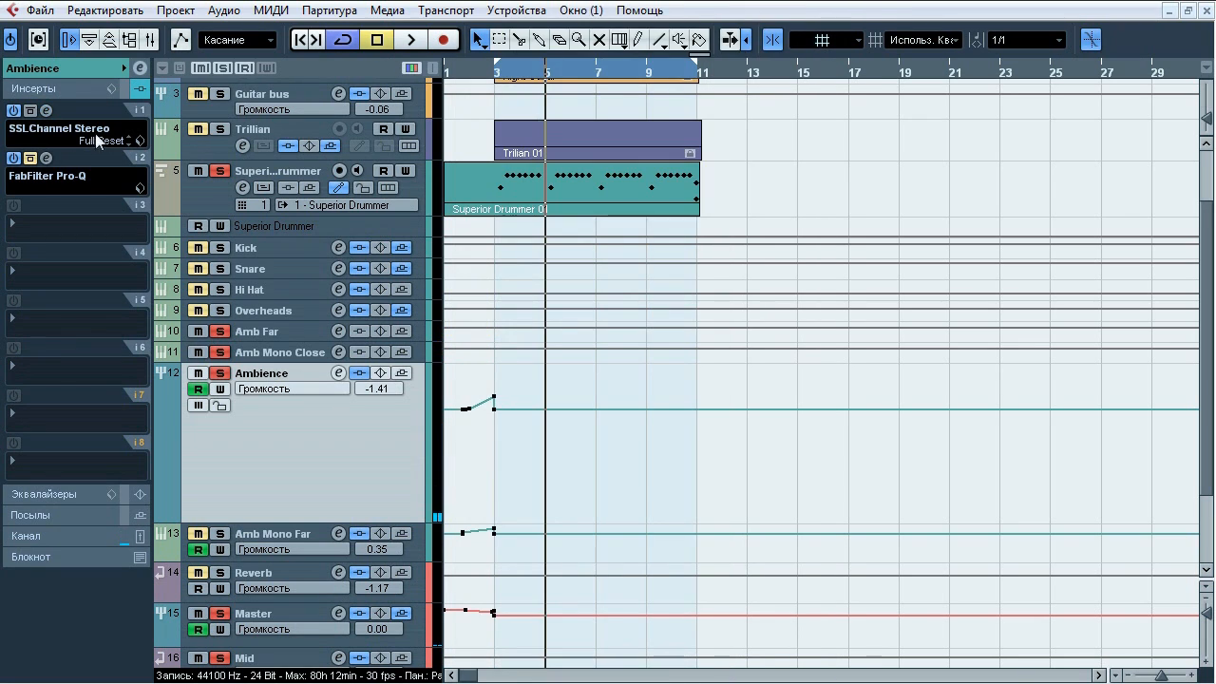
- Open the Ambience's FabFilter Pro-Q and activate it during playback
click(46, 158)
drag(525, 70, 484, 112)
key(space)
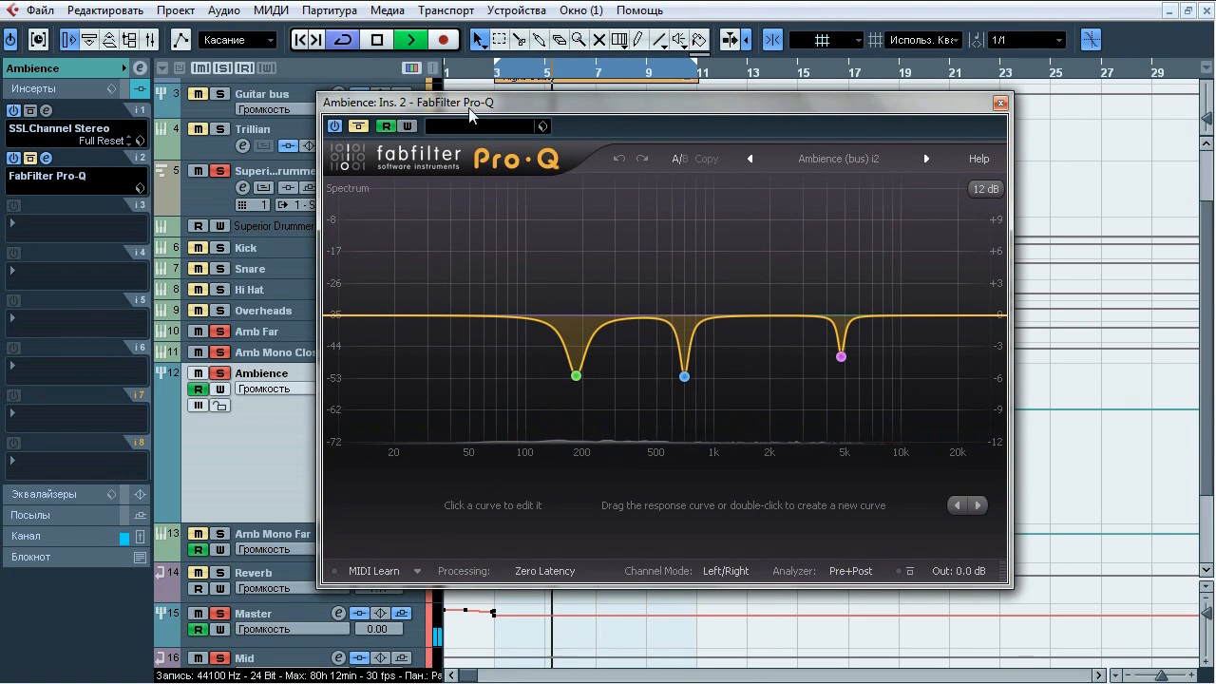
click(360, 129)
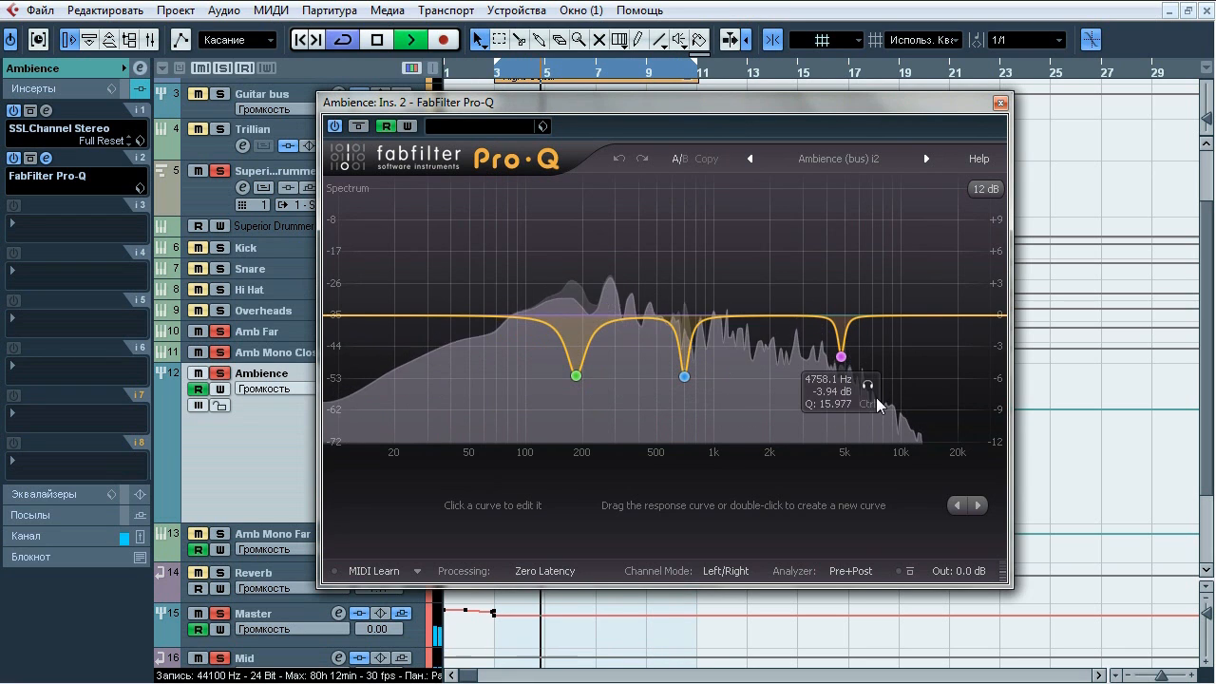
- Audition the Ambience equalizer's three notch bands in isolation from highest to lowest, then stop playback and close the equalizer
click(867, 386)
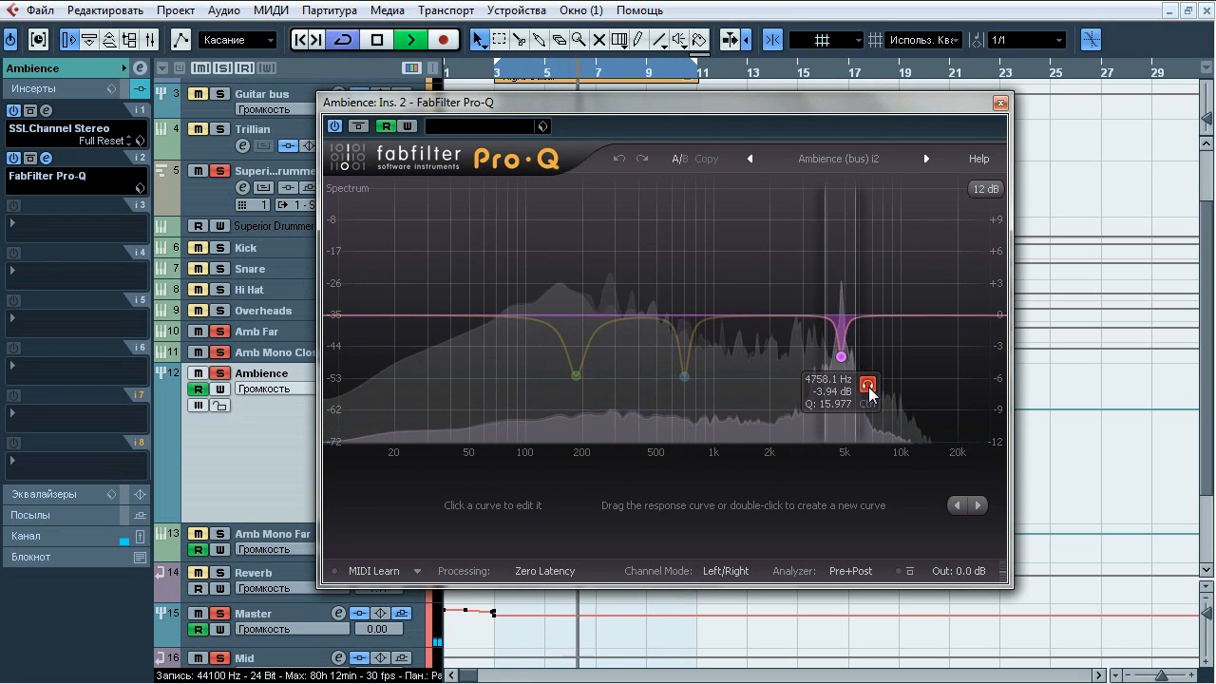
click(710, 406)
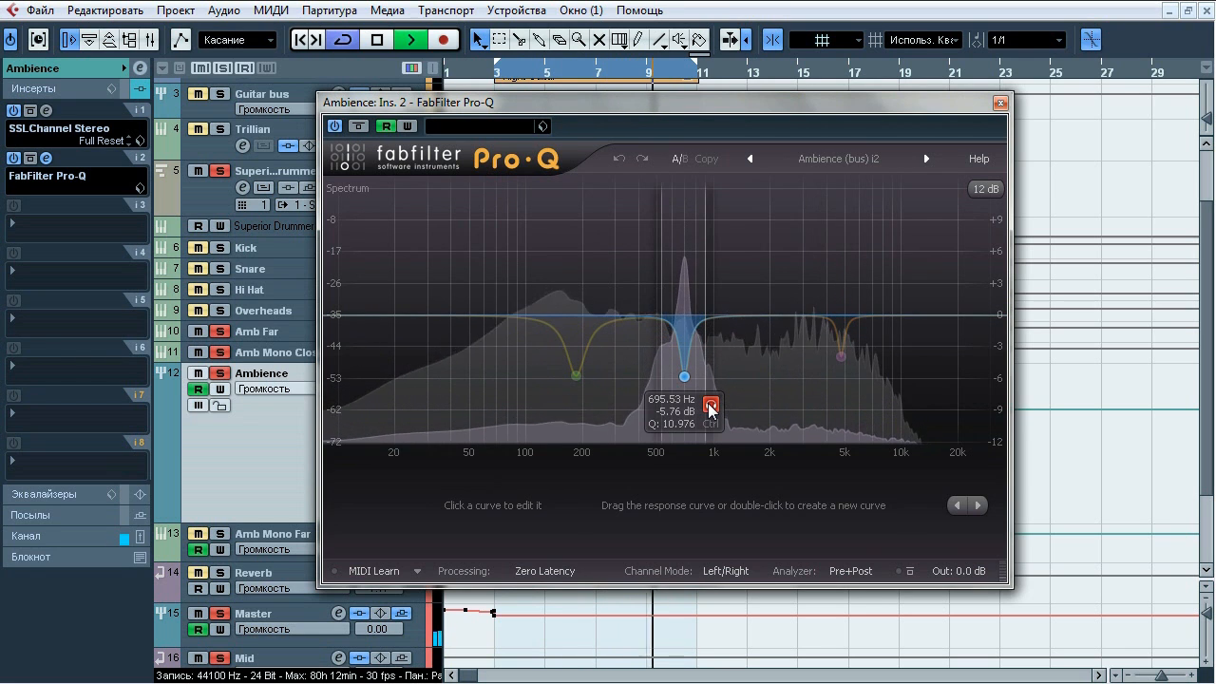
click(601, 406)
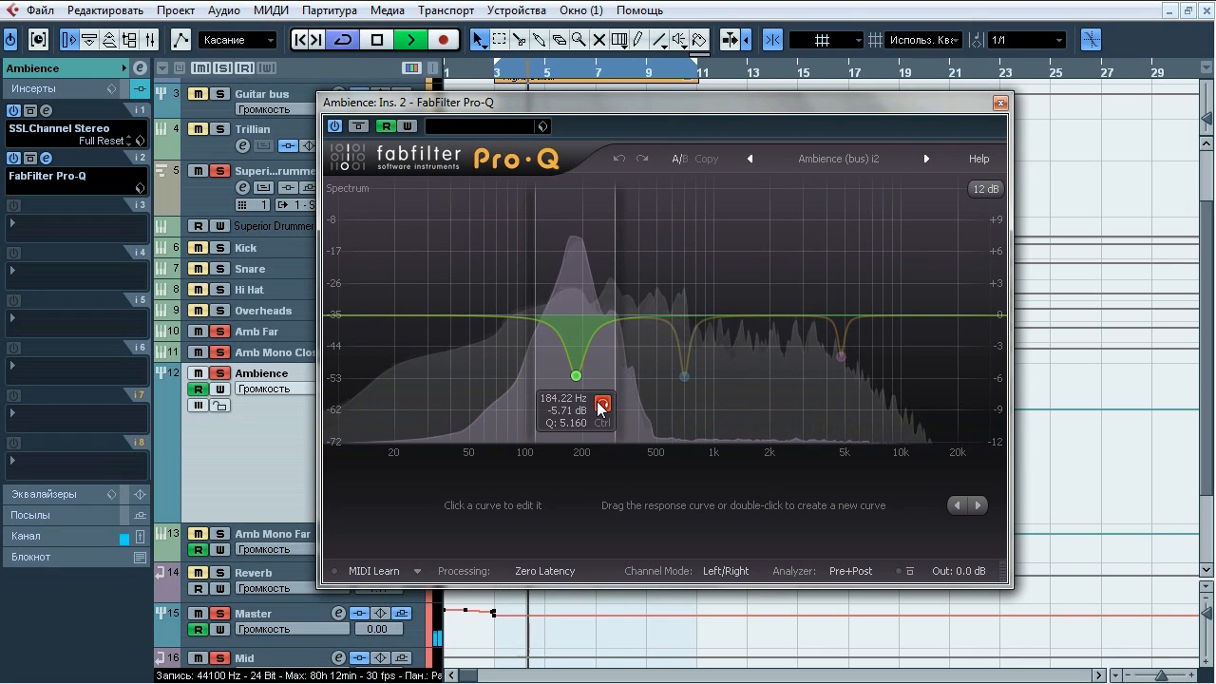
key(space)
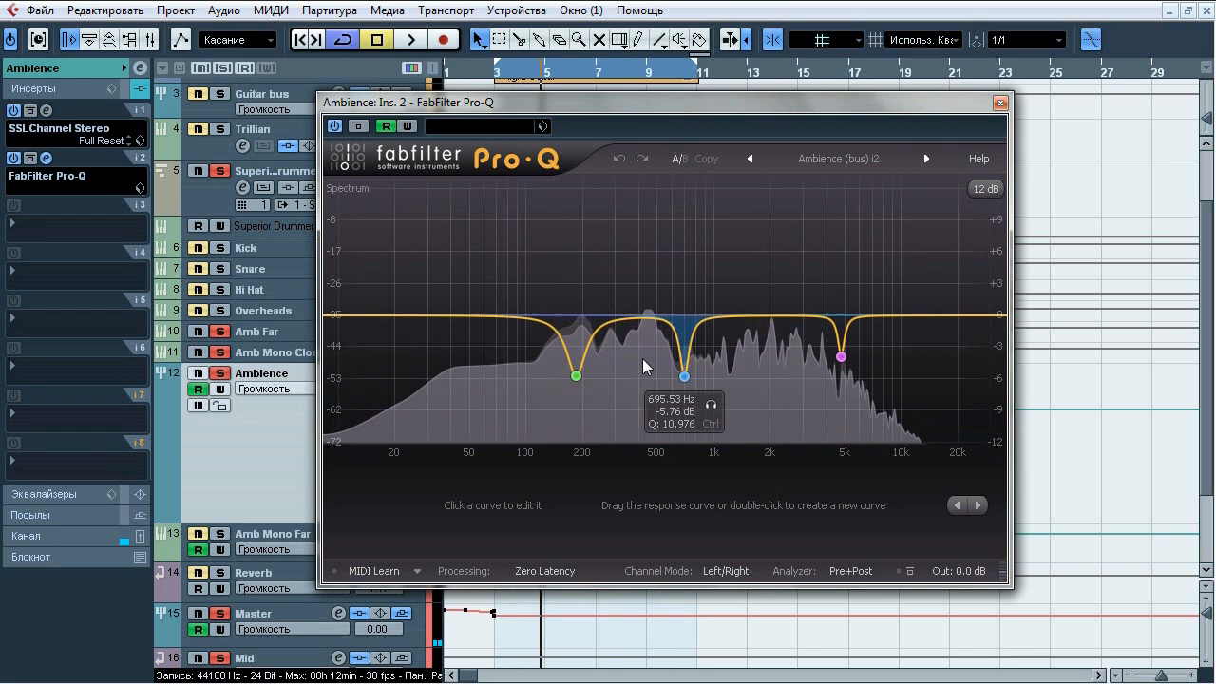
click(999, 101)
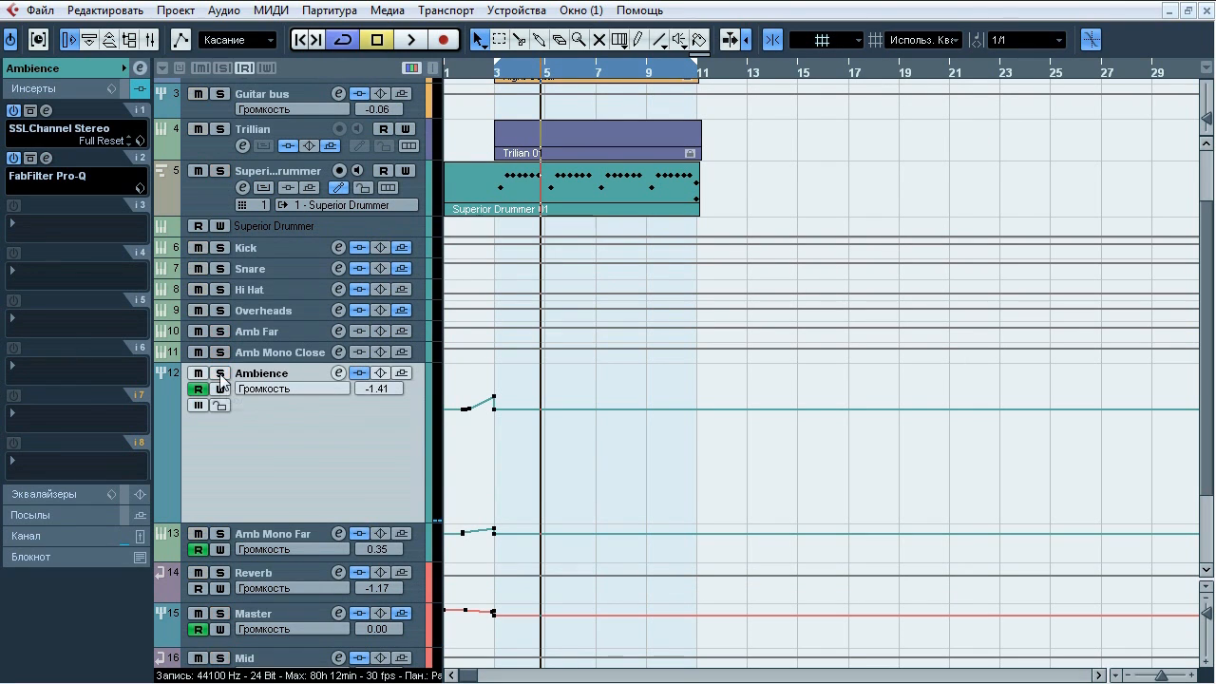
- Solo the Amb Mono Far track in place of Ambience and enlarge its height to show the volume automation
ctrl+click(219, 534)
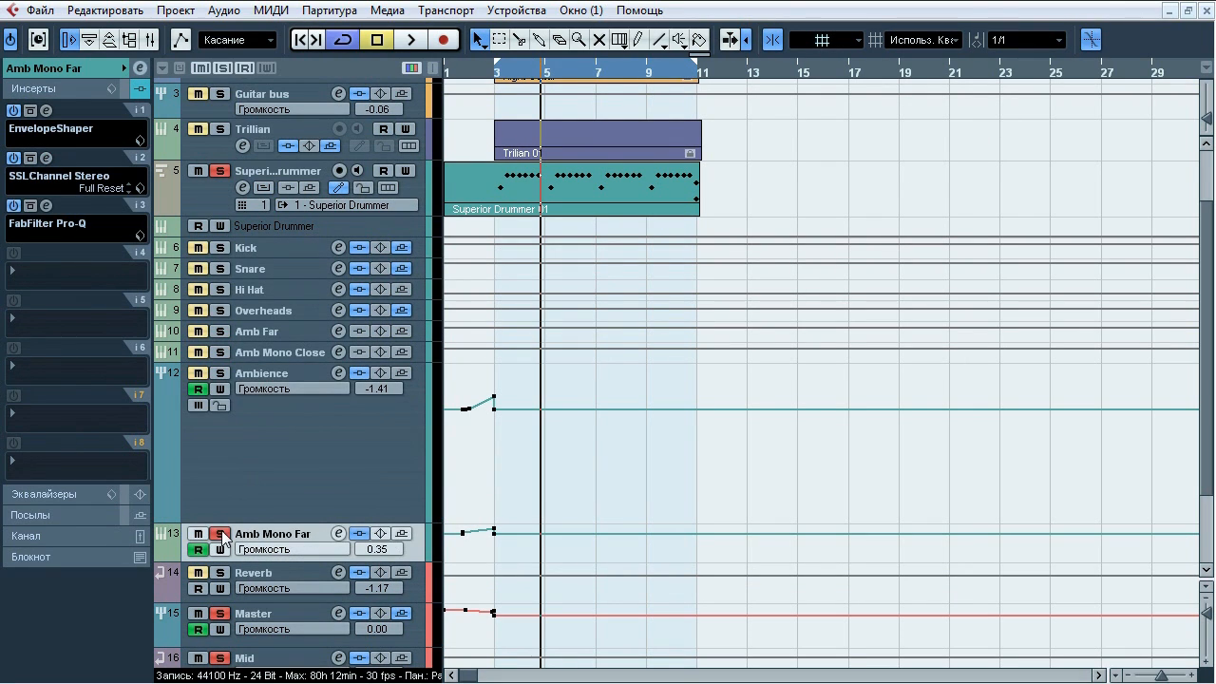
click(453, 72)
drag(296, 559, 314, 617)
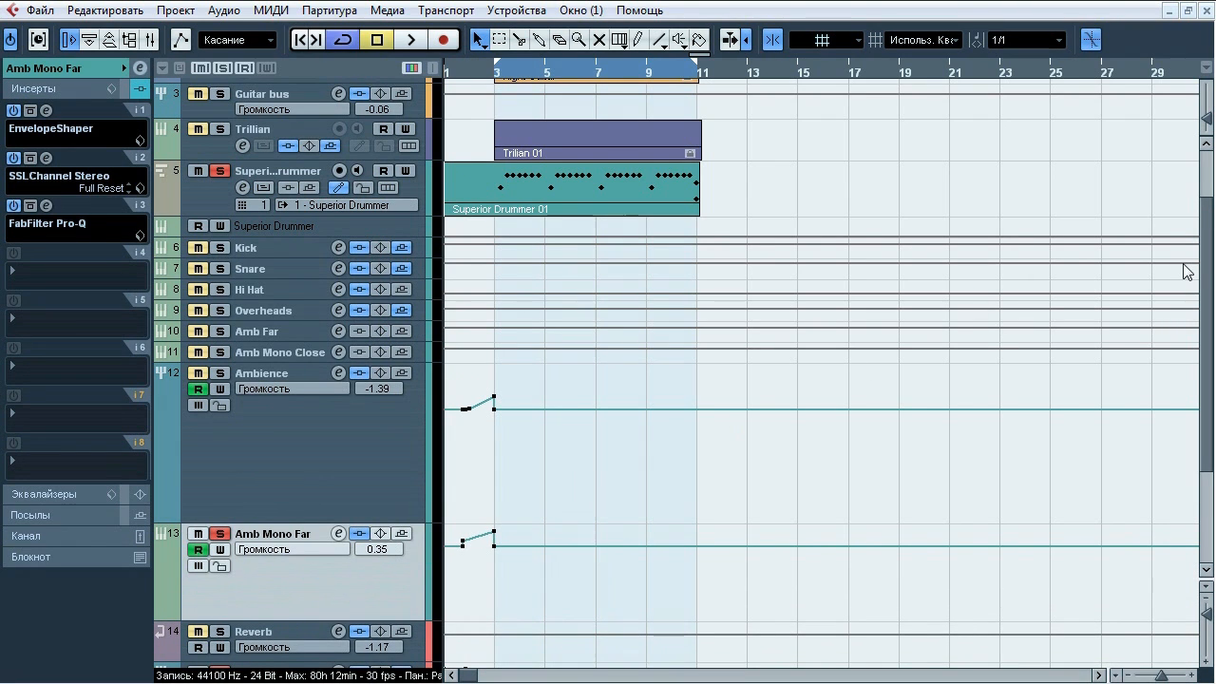
drag(1207, 282, 1206, 311)
- Play the Amb Mono Far track from the project start and compare it with all inserts bypassed and active
key(space)
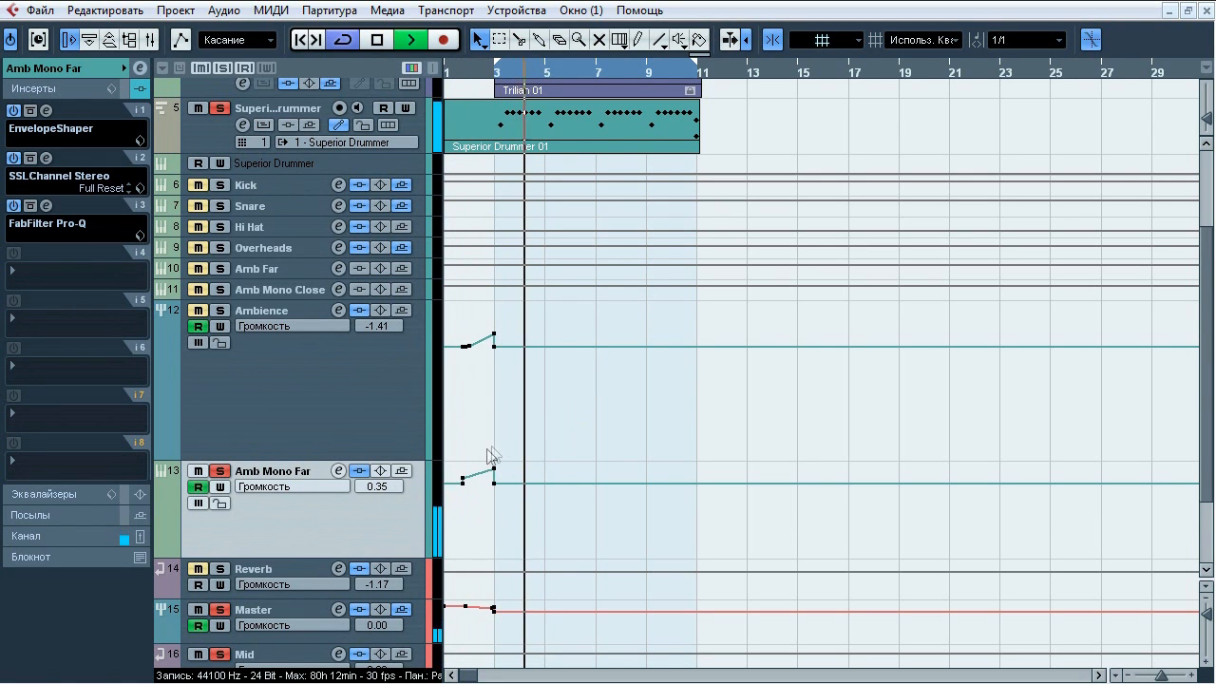
click(360, 471)
click(360, 471)
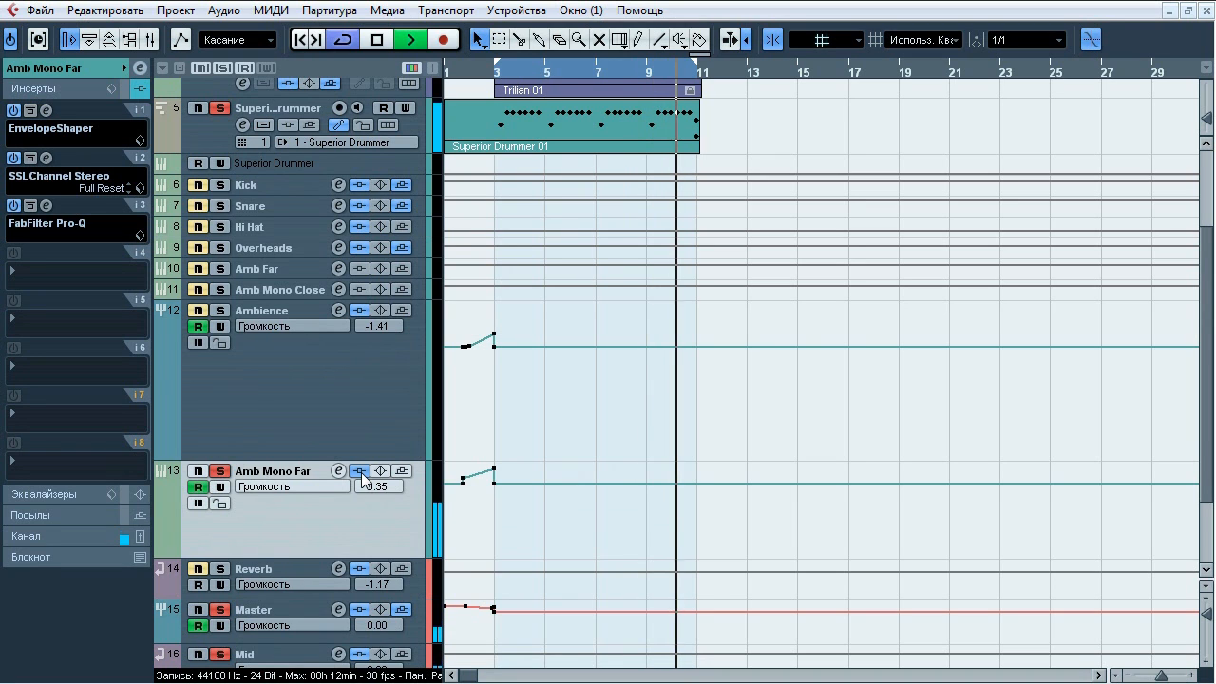
- Bypass the Amb Mono Far inserts during playback and reactivate them to hear the difference again
click(360, 471)
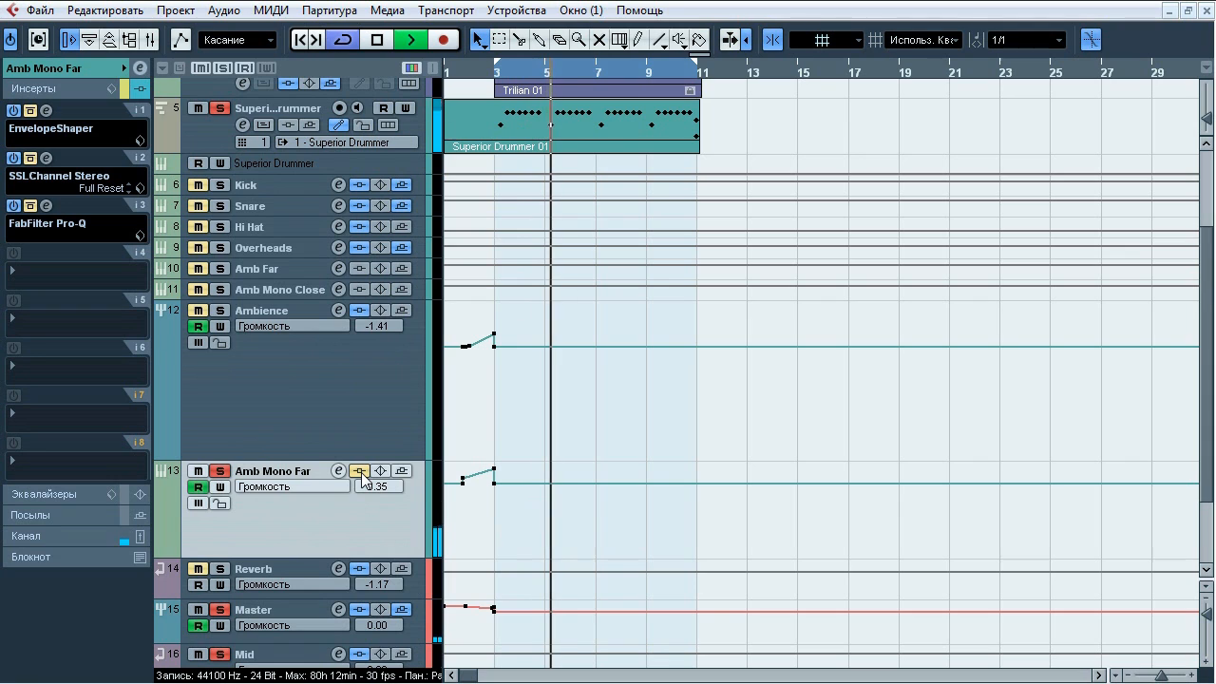
click(360, 471)
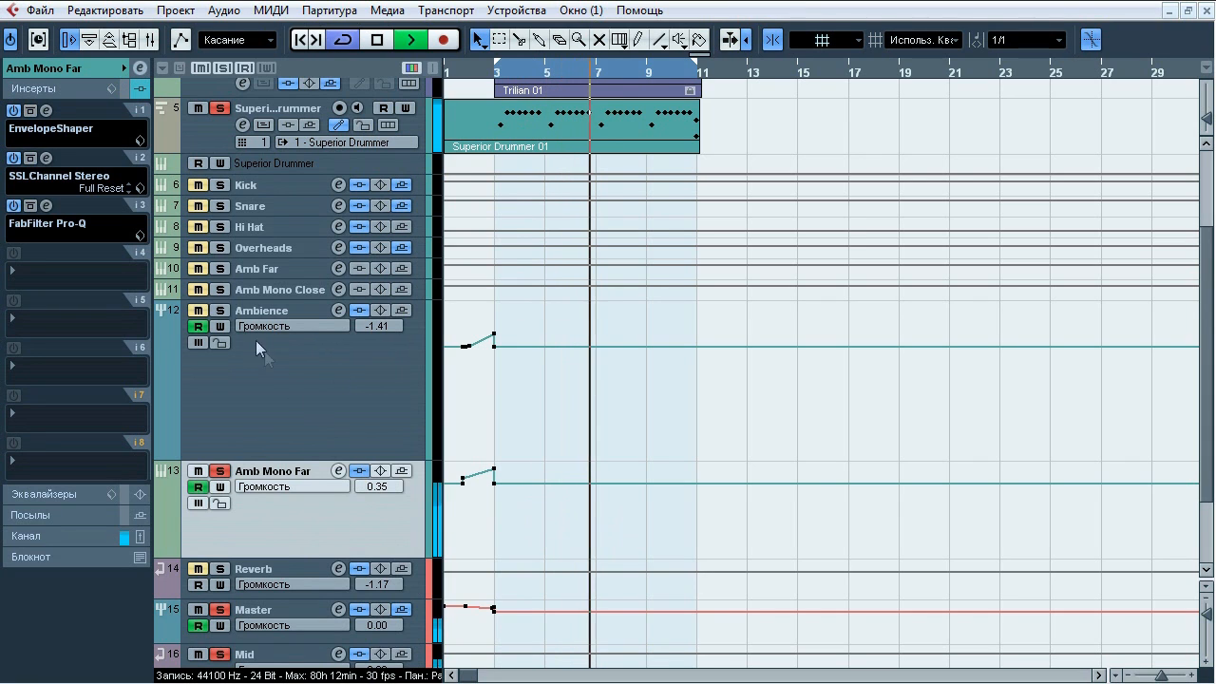
- Add Ambience and Overheads to the soloed tracks during playback and compare the sound without and with Amb Mono Far
click(224, 312)
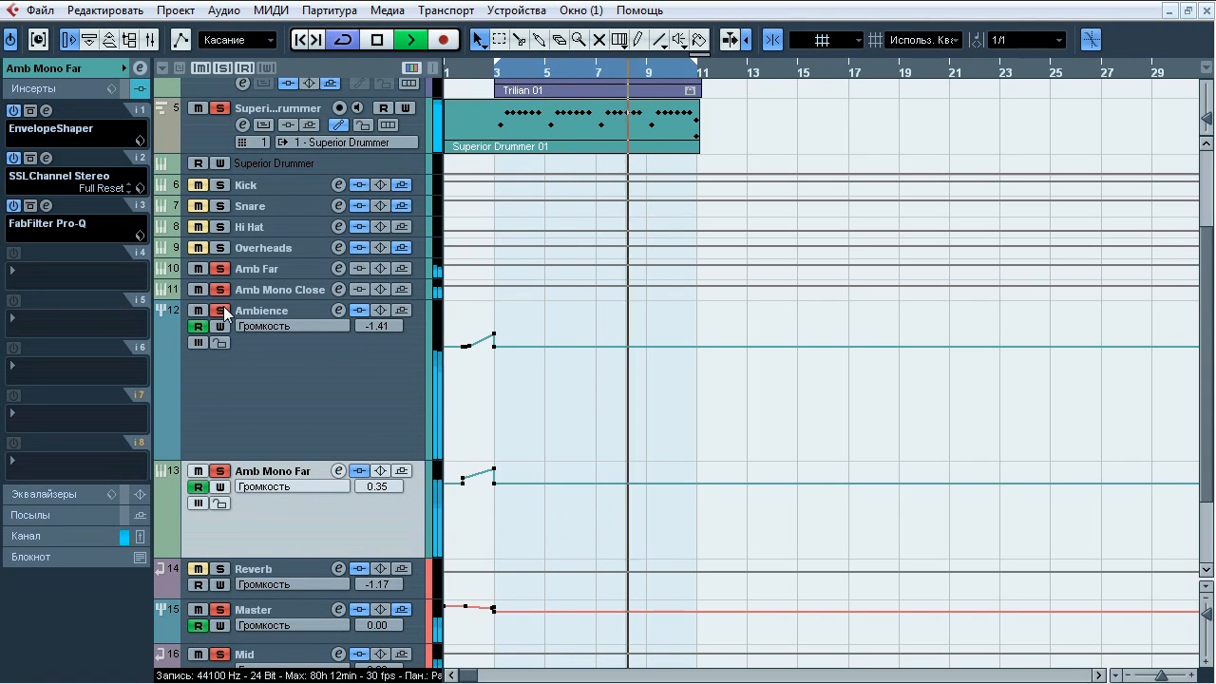
click(219, 247)
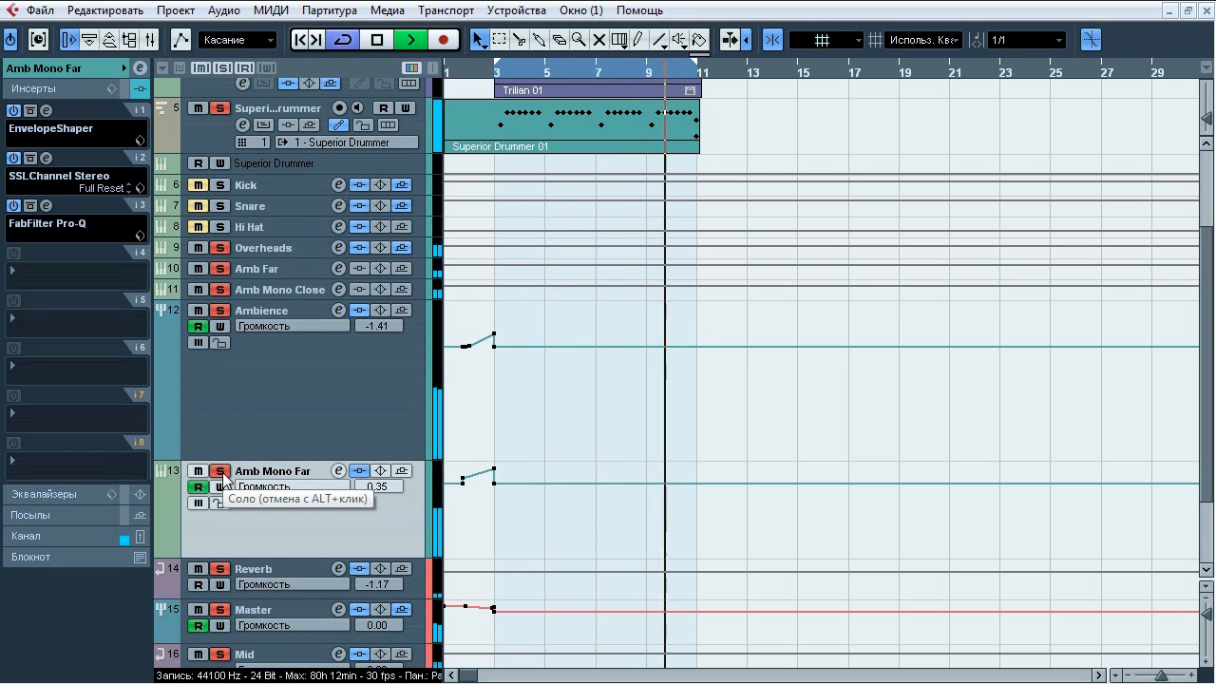
click(221, 472)
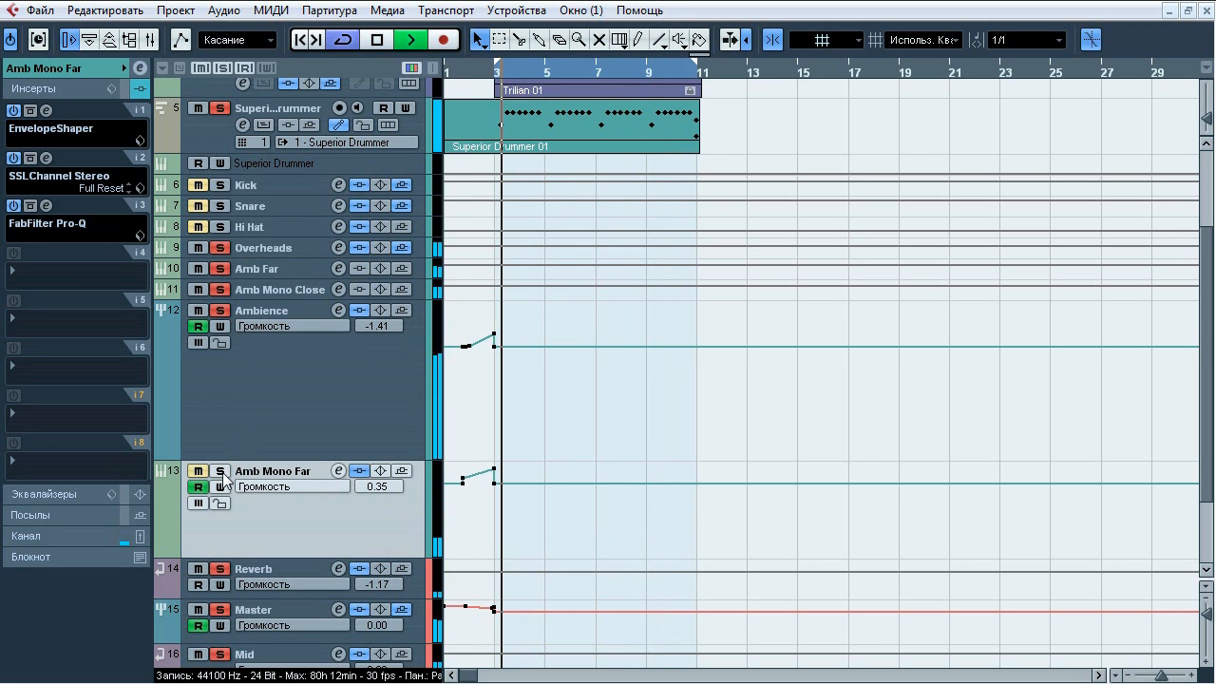
click(220, 472)
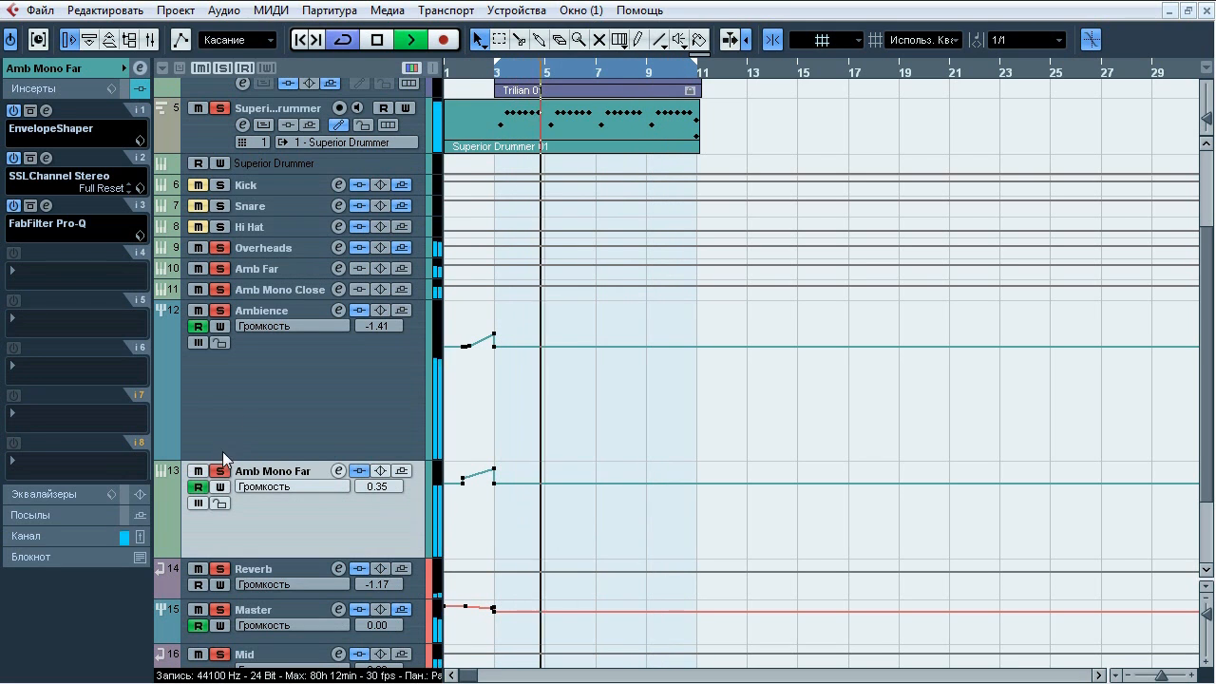
- Stop playback, solo only Amb Mono Far with its inserts bypassed, and open its EnvelopeShaper over the arrangement area
key(space)
click(223, 69)
click(222, 471)
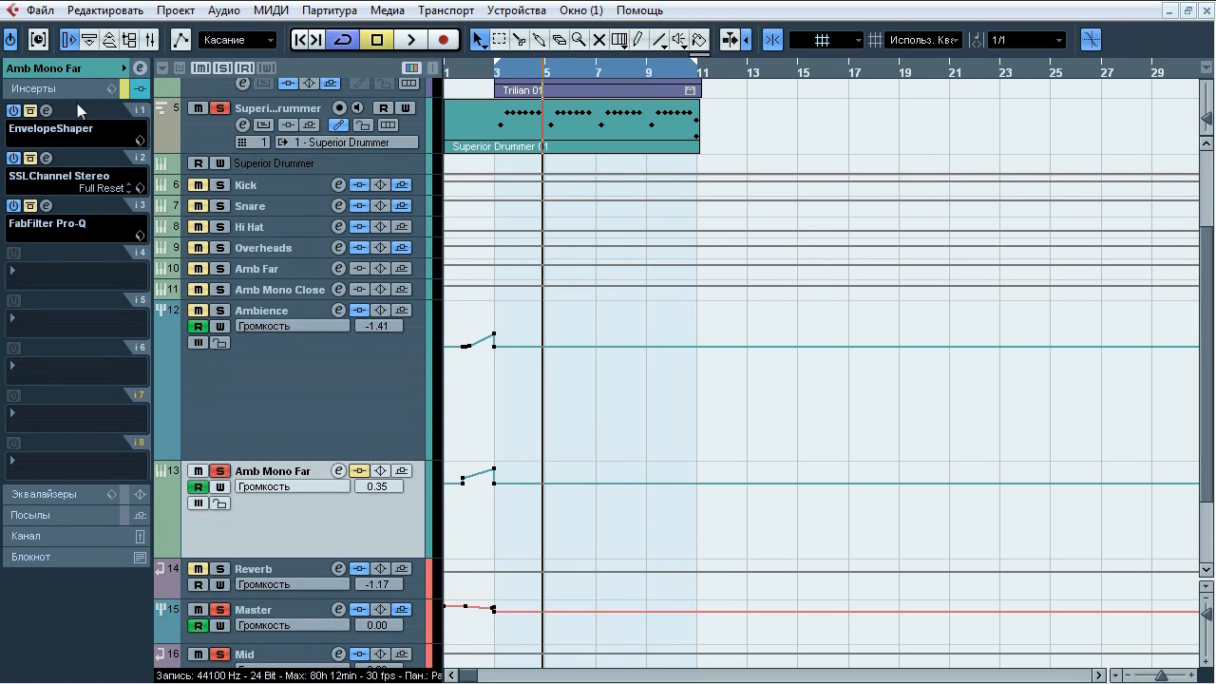
click(47, 110)
drag(285, 188, 582, 175)
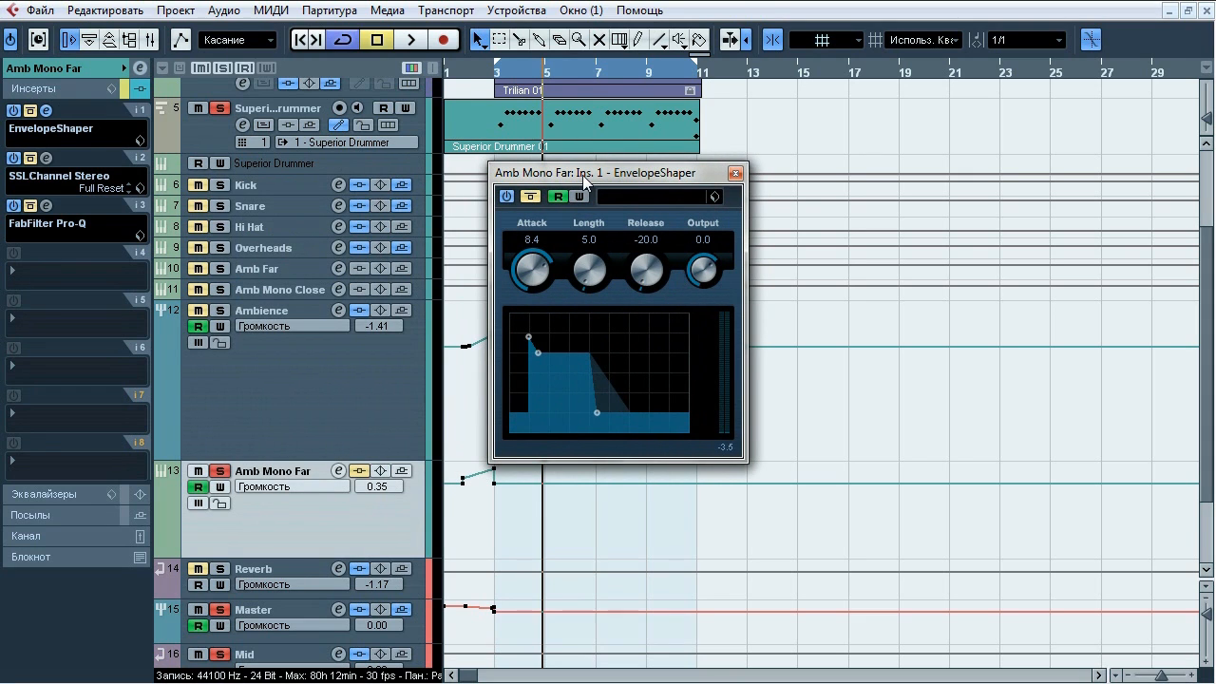
- Play Amb Mono Far while comparing the EnvelopeShaper bypassed and active, leave it active, then stop playback and close the plug-in
key(space)
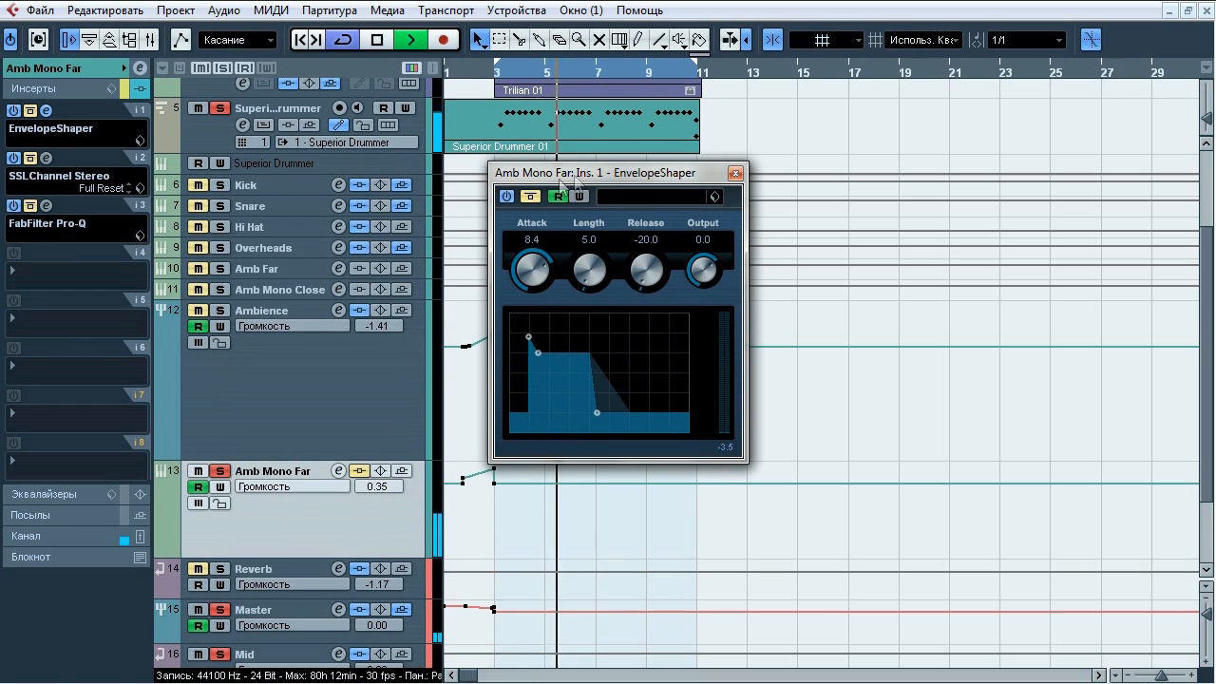
click(531, 197)
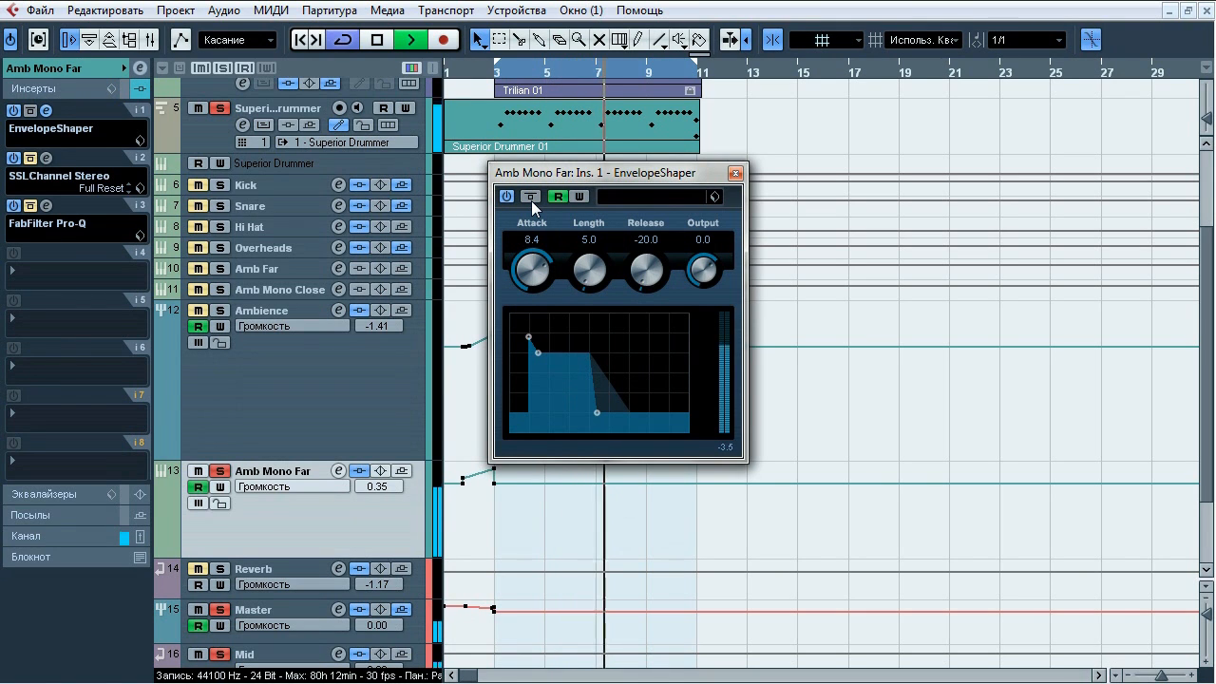
click(531, 198)
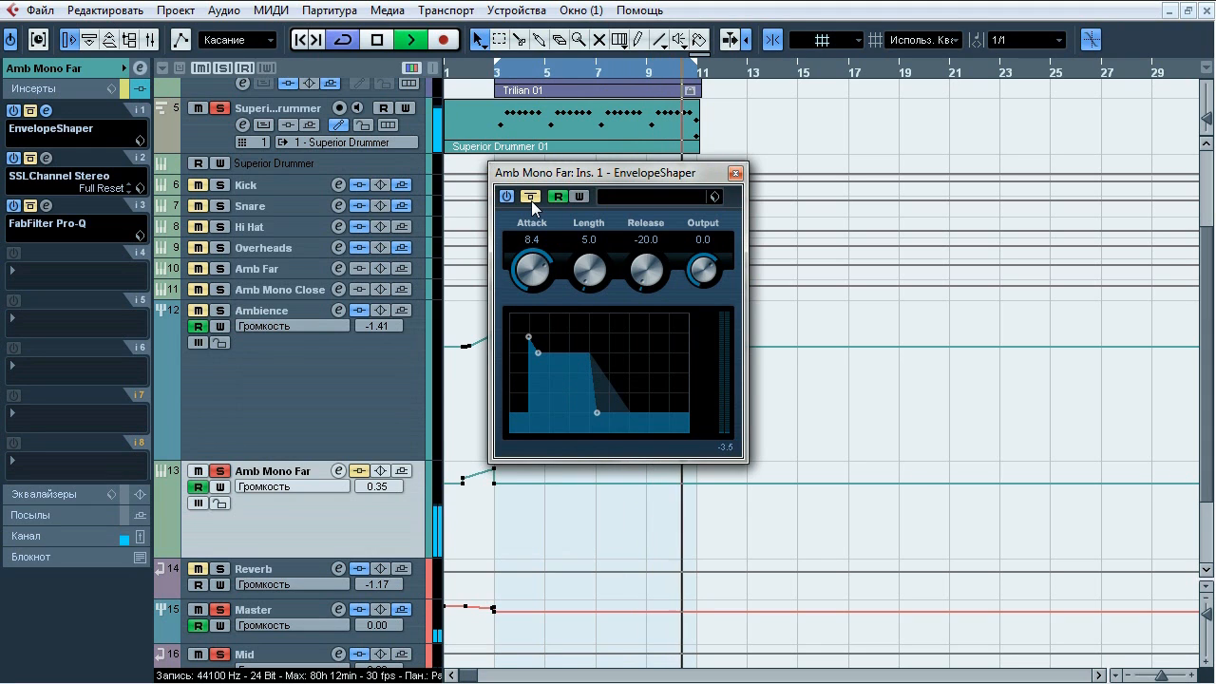
click(531, 197)
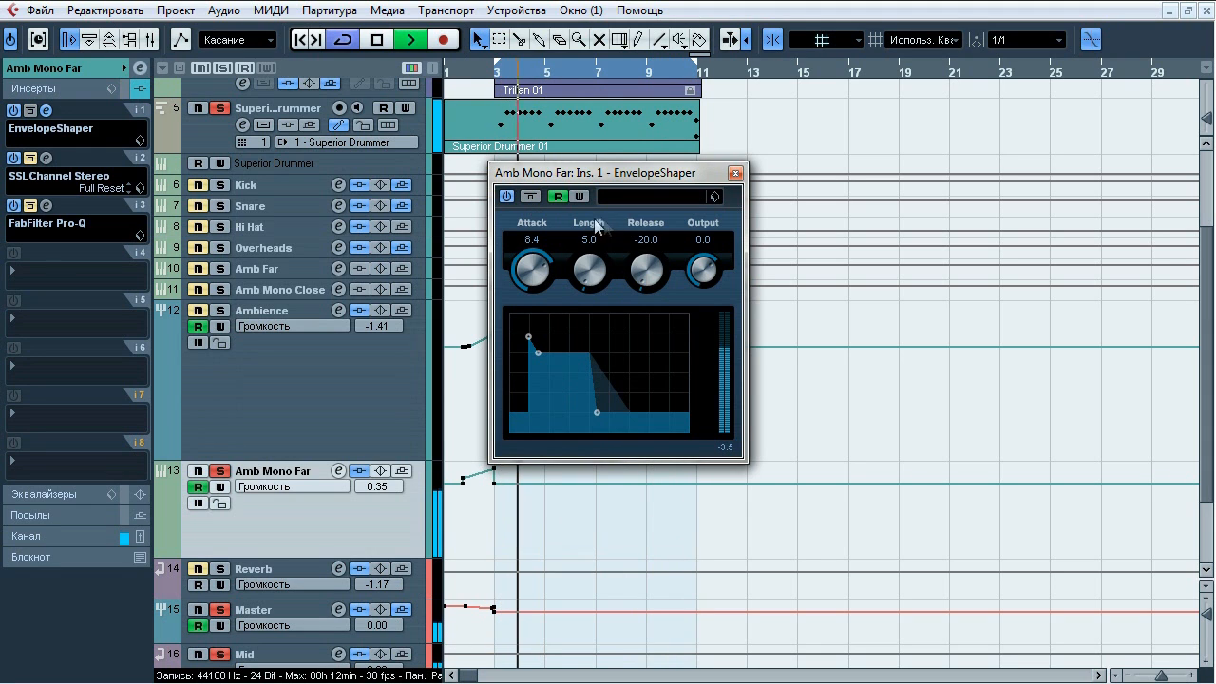
click(528, 198)
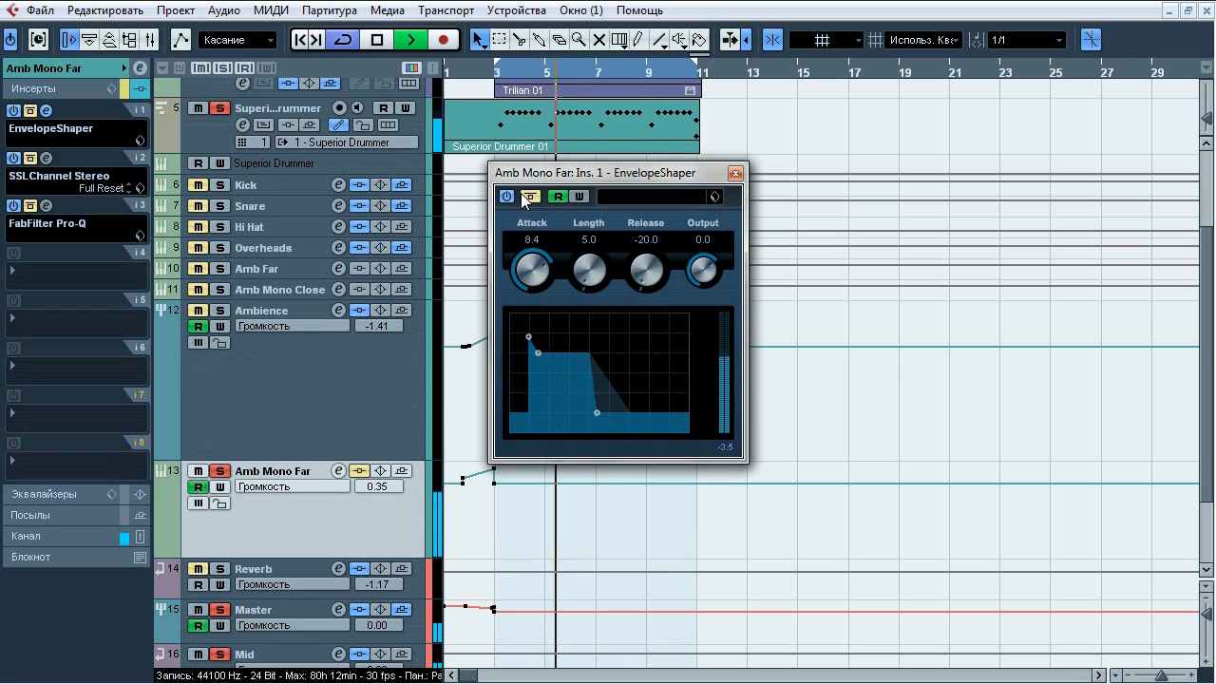
click(528, 197)
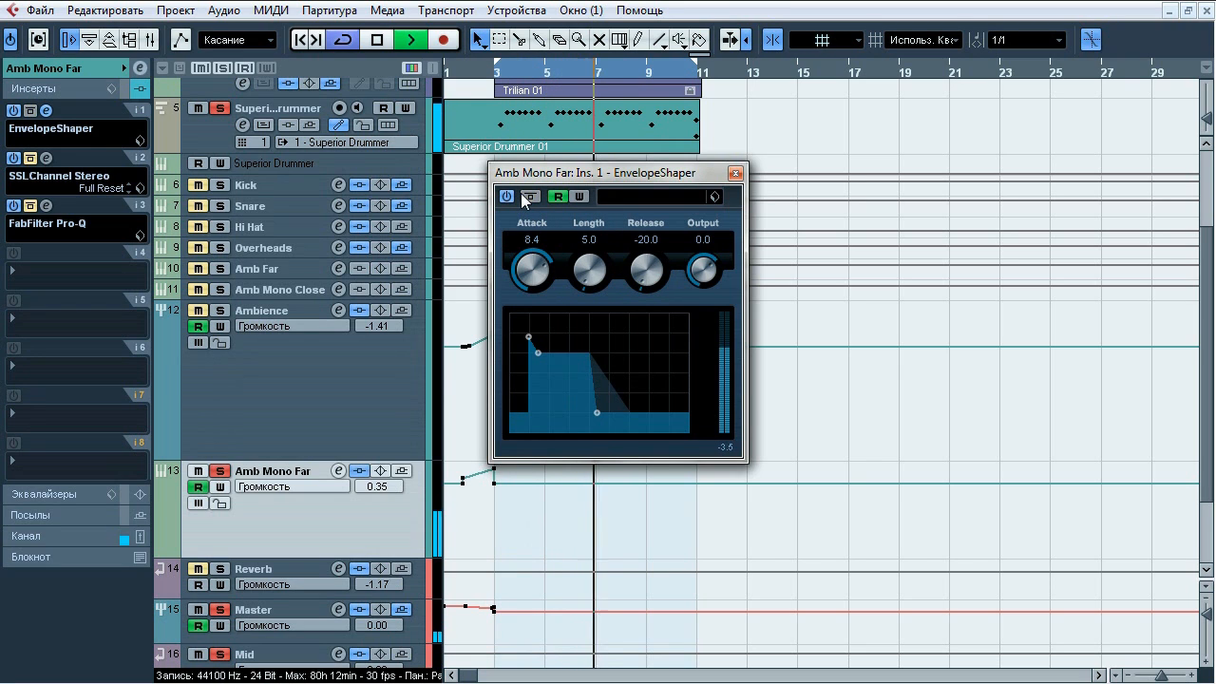
key(space)
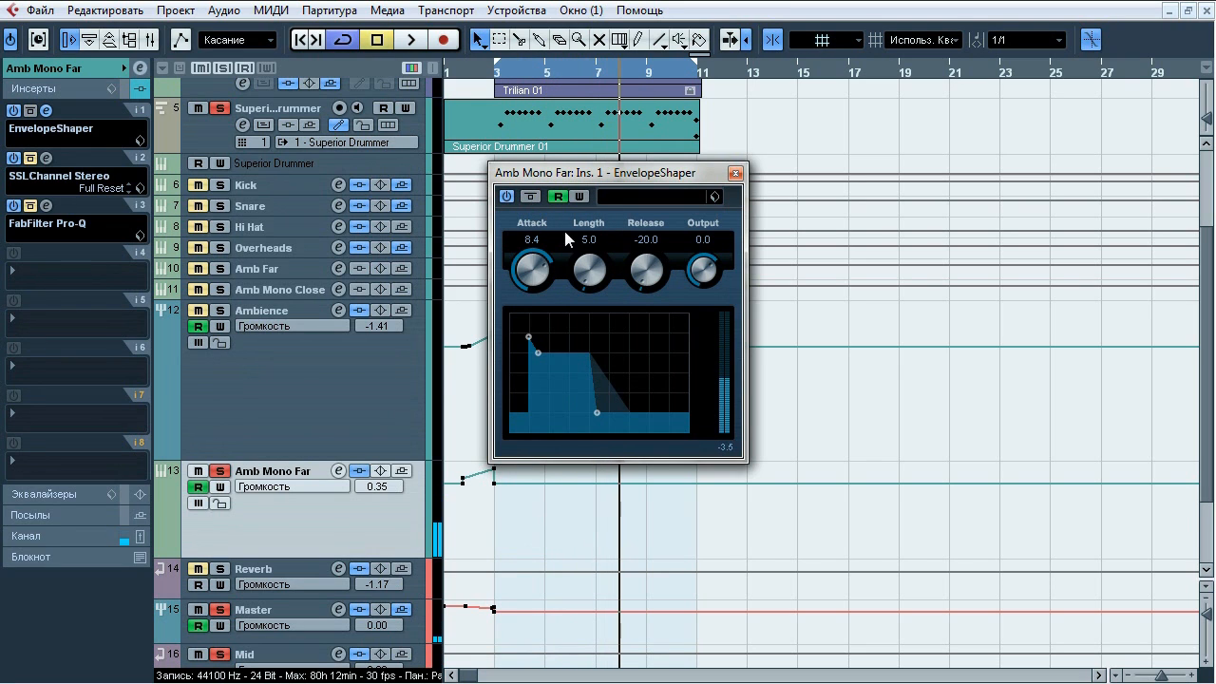
click(735, 175)
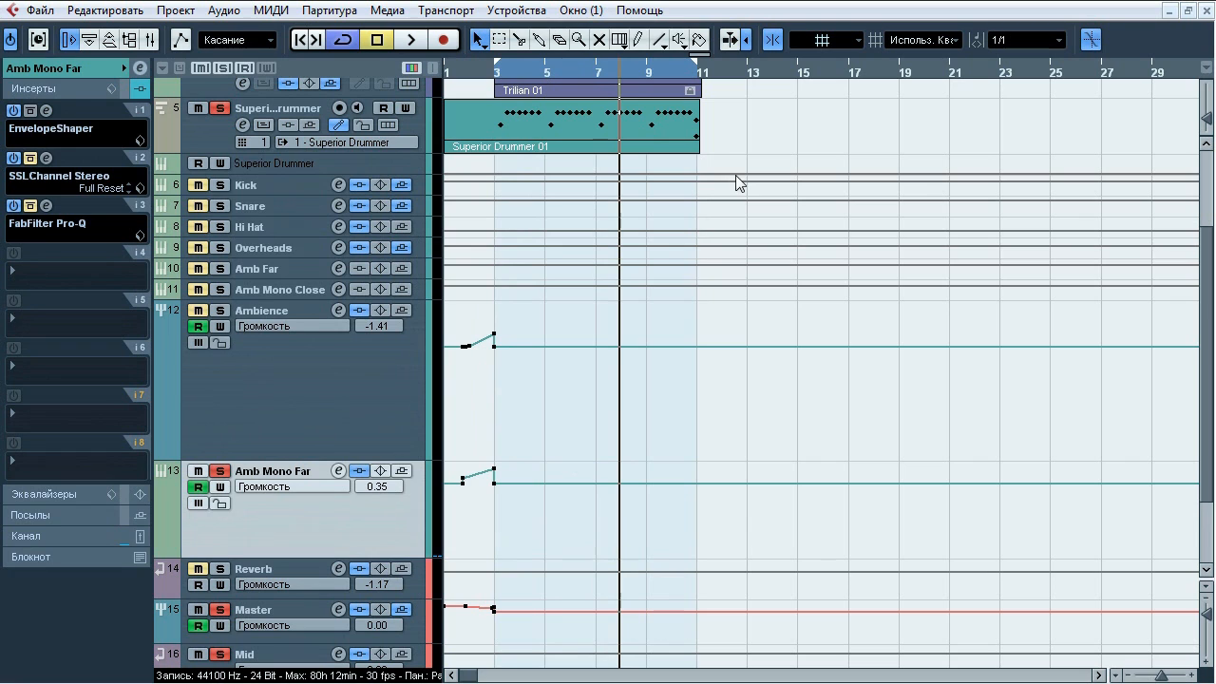
- Open Amb Mono Far's SSLChannel Stereo, compare it bypassed and active during playback, leave it active, then stop and close it
click(47, 158)
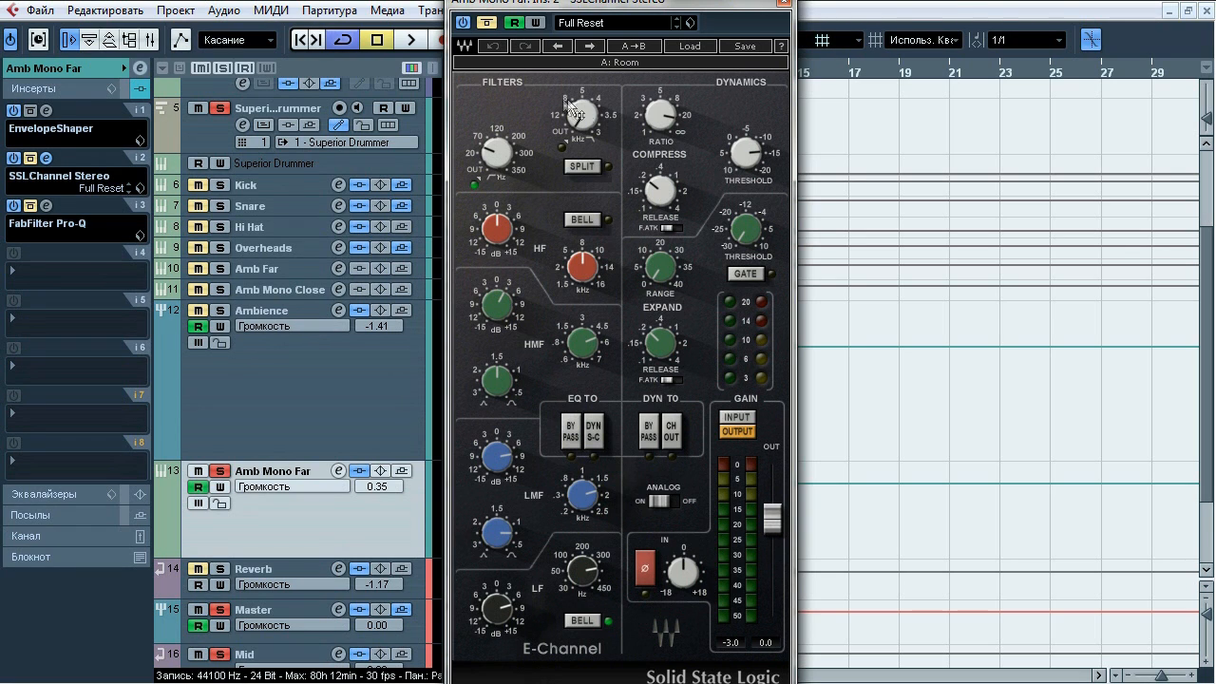
key(space)
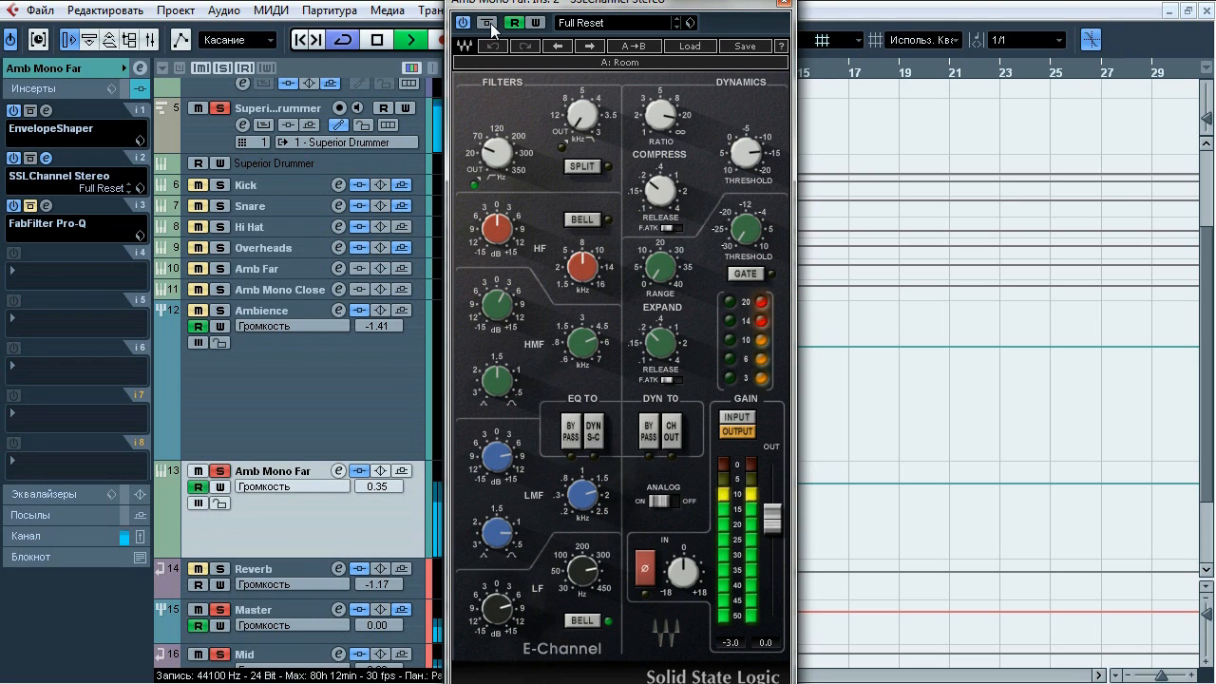
click(490, 25)
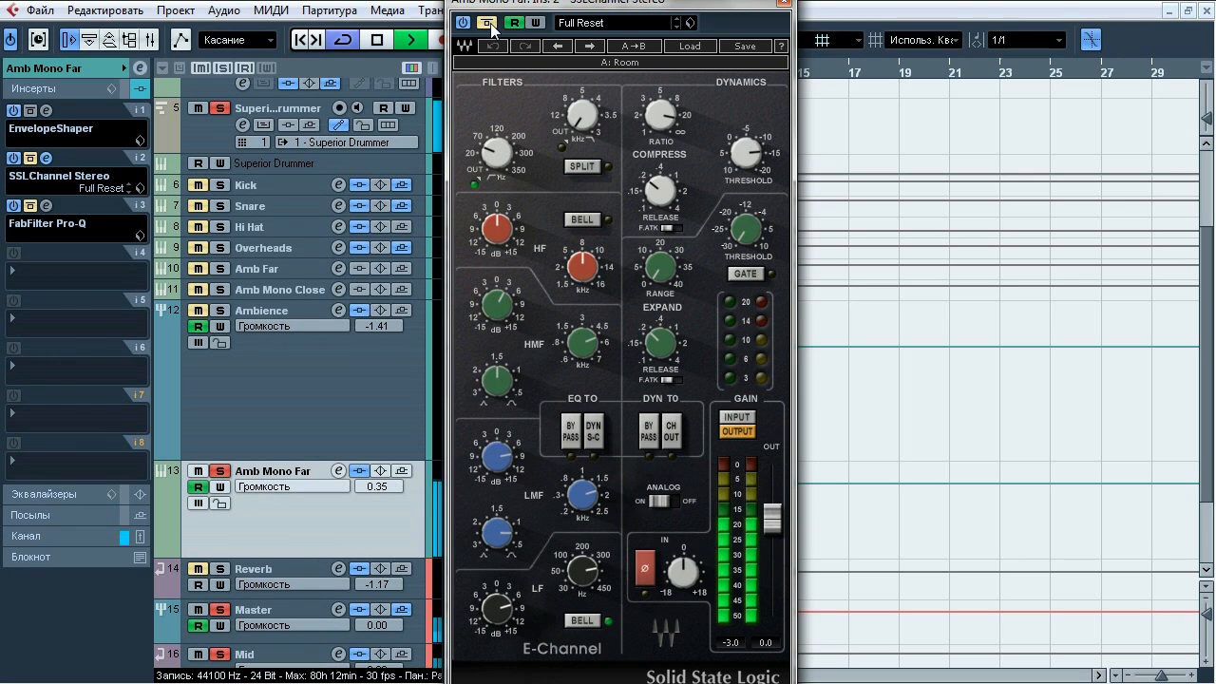
click(487, 23)
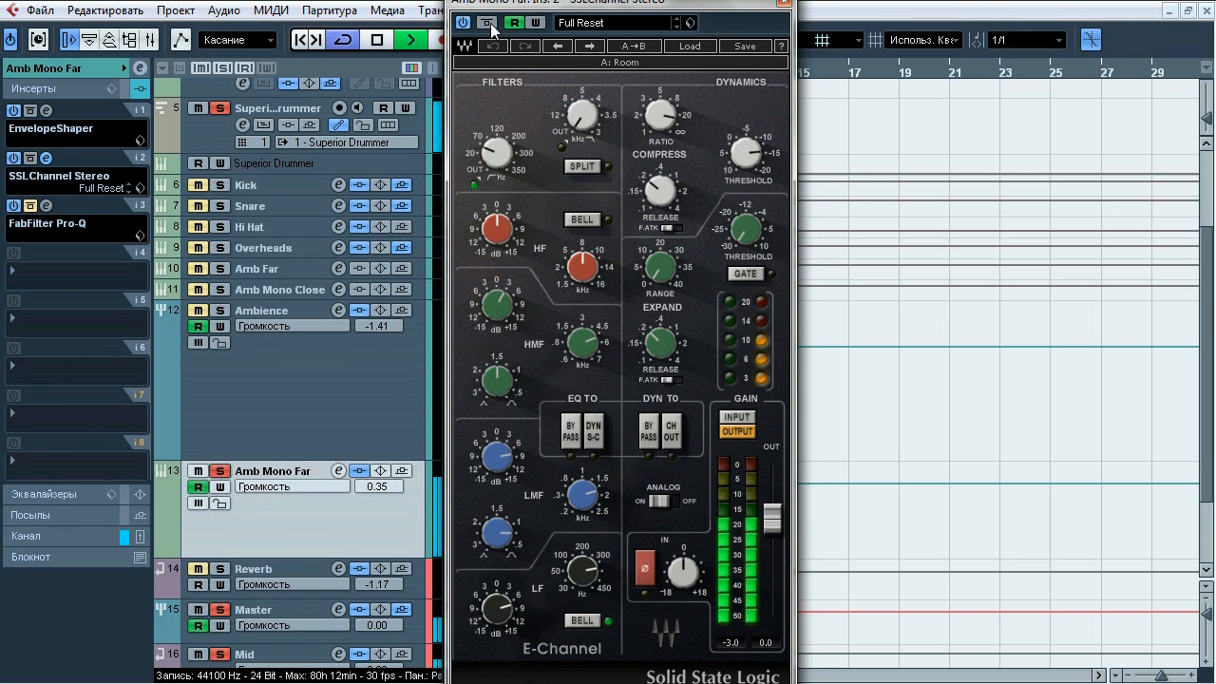
key(space)
click(785, 6)
- Open Amb Mono Far's FabFilter Pro-Q, compare it bypassed and active during playback, leave it active and close it
click(46, 205)
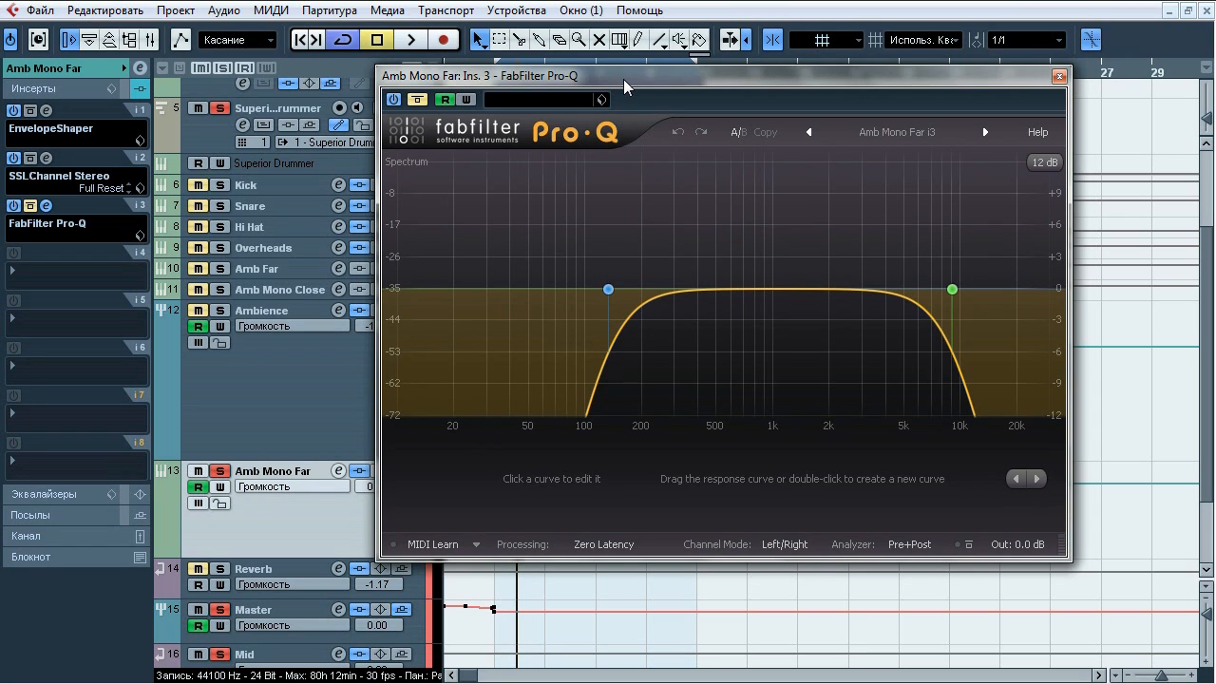
key(space)
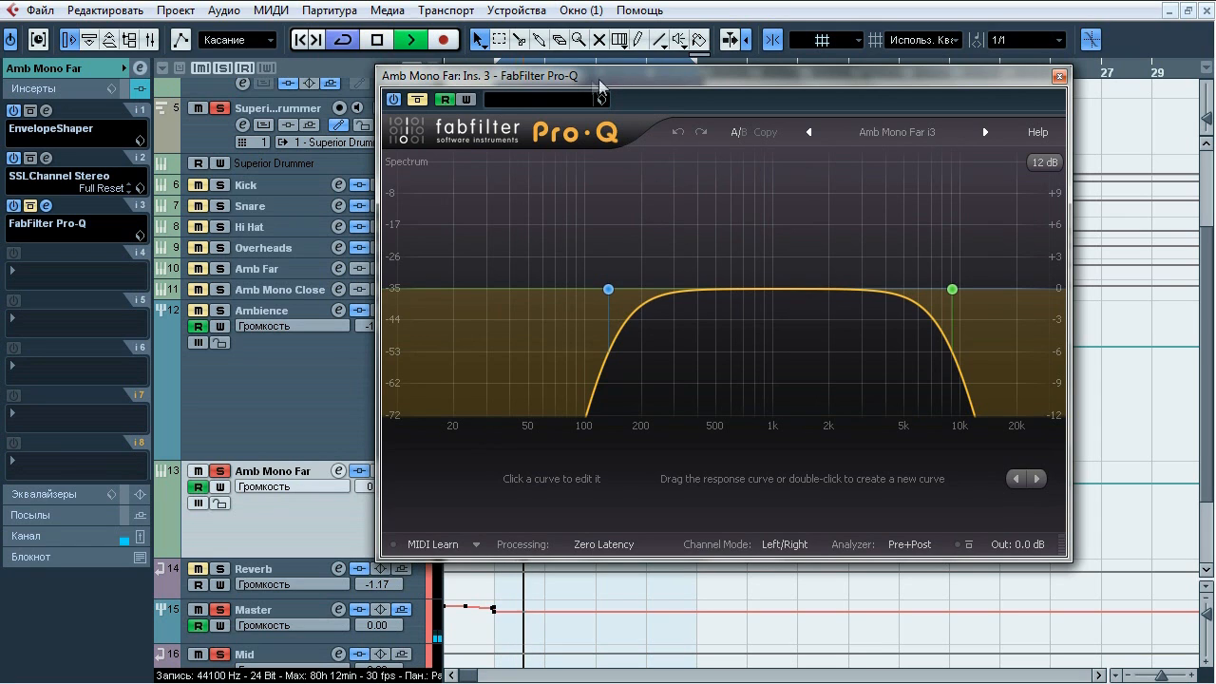
click(416, 99)
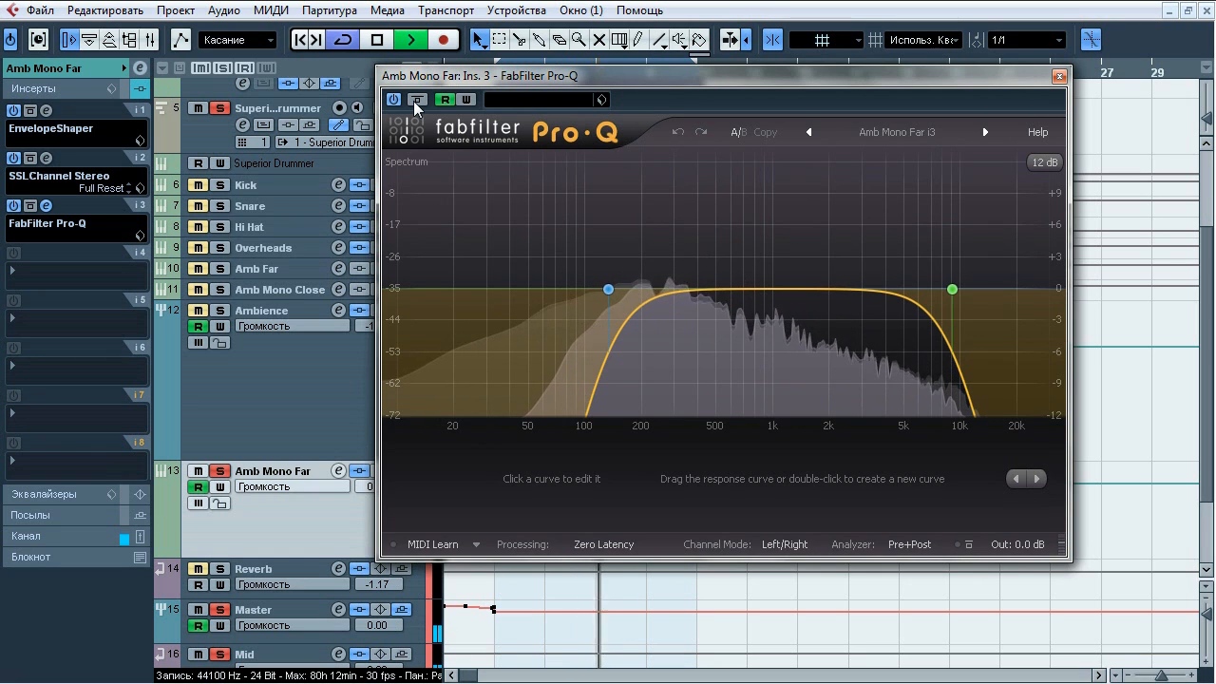
click(416, 99)
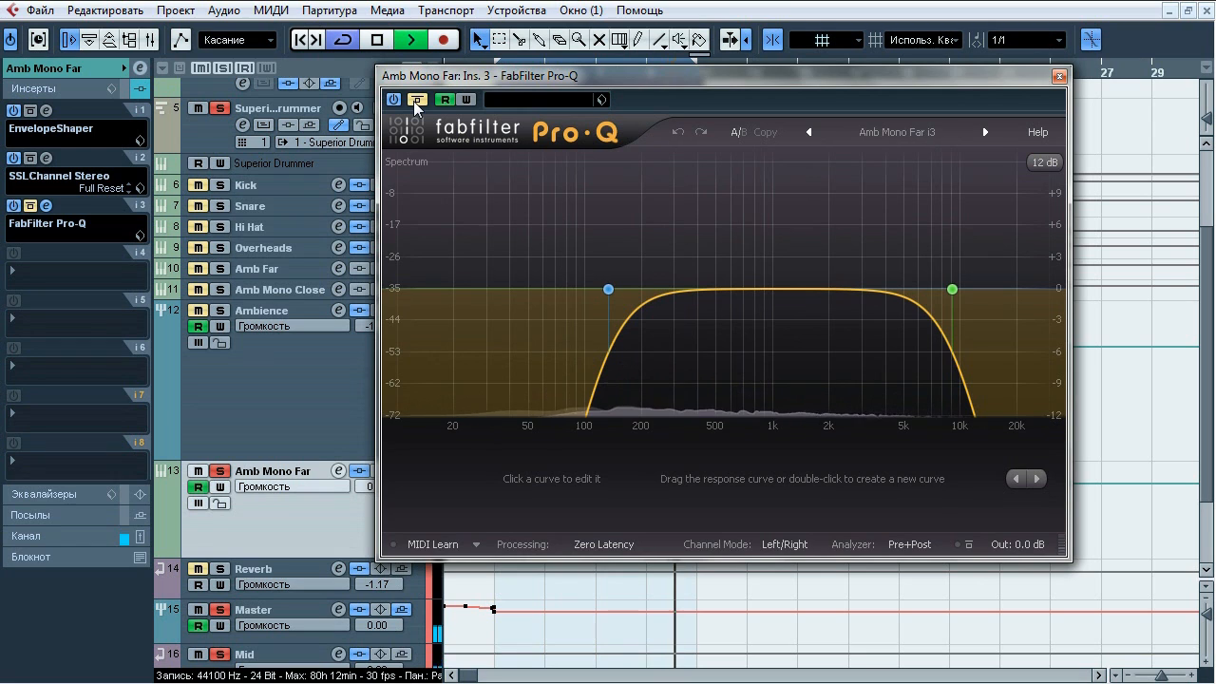
click(417, 101)
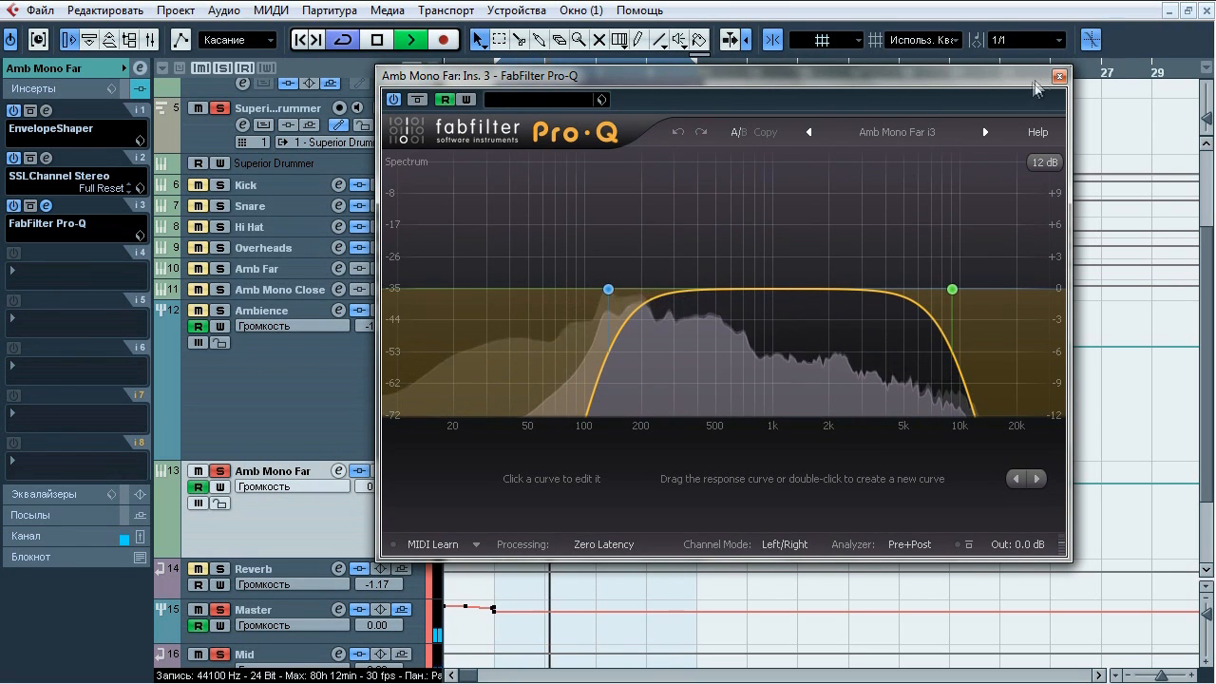
click(1059, 77)
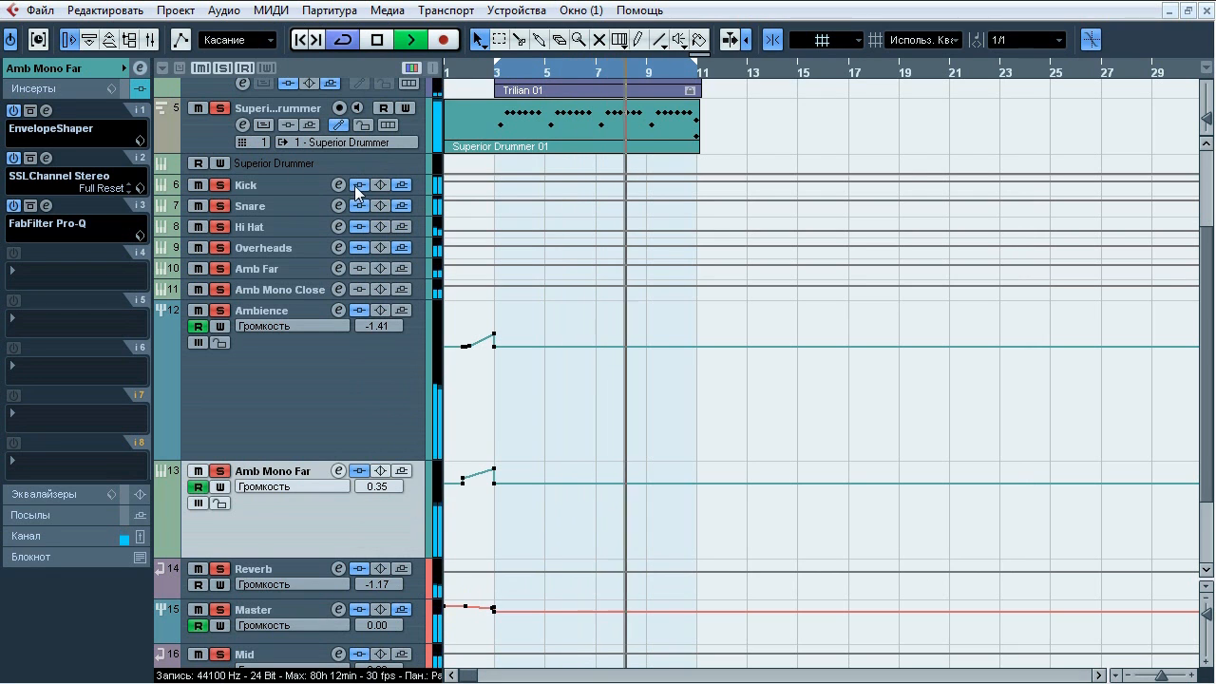
- Compare the full drum kit with the inserts from Kick through Amb Mono Far bypassed and active, then clear all solos and stop playback
drag(354, 186, 359, 472)
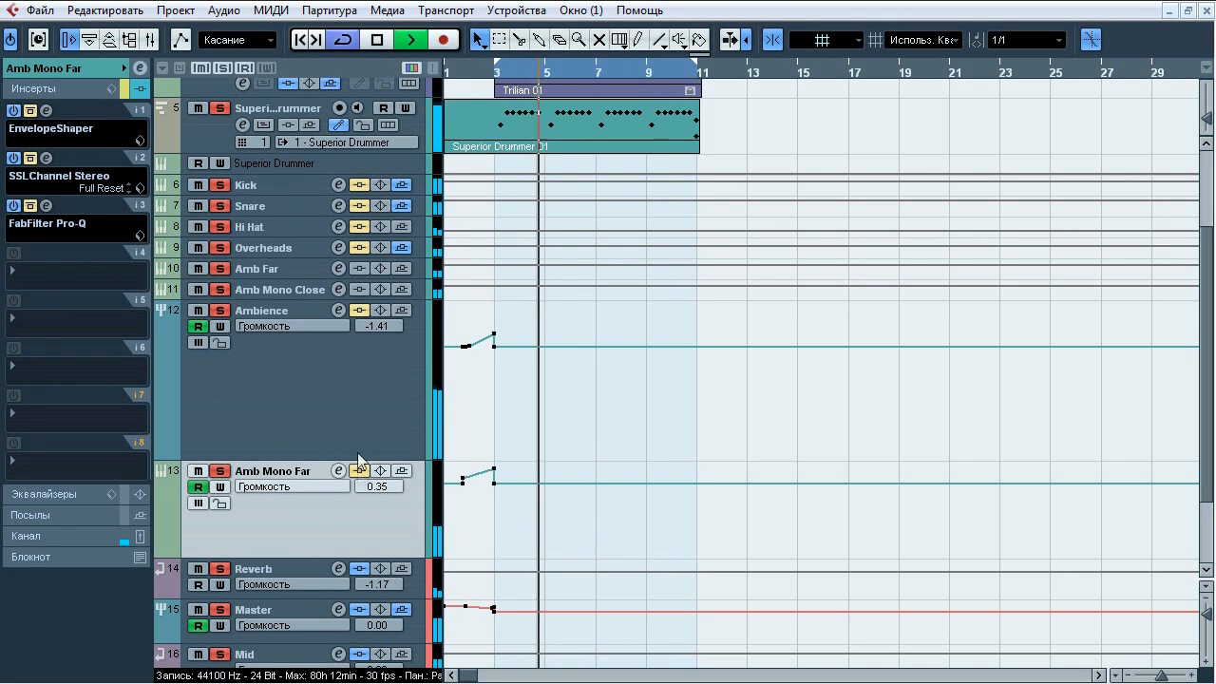
drag(365, 190, 363, 419)
click(360, 471)
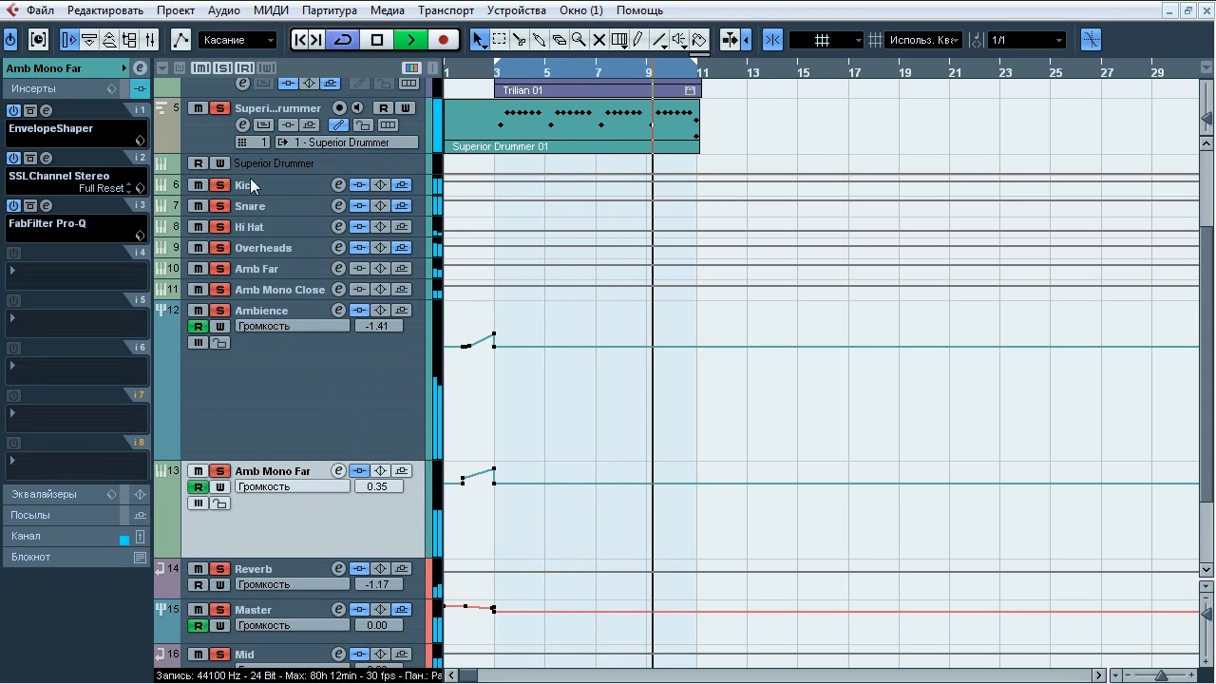
click(226, 109)
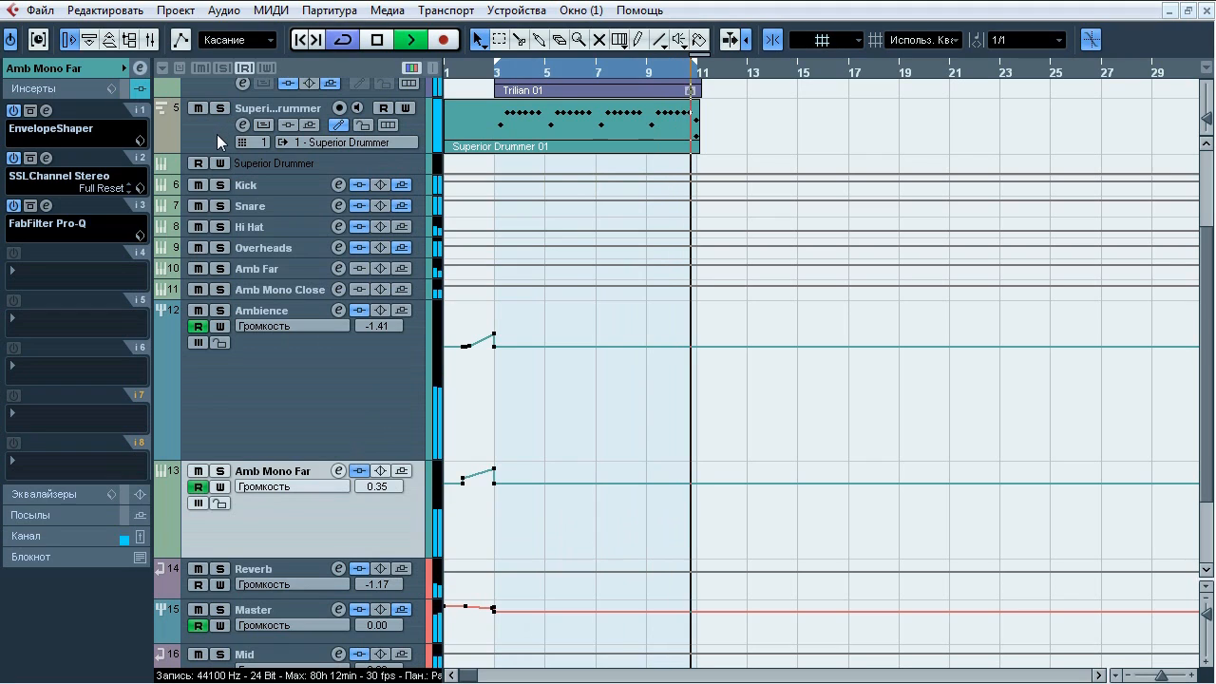
key(space)
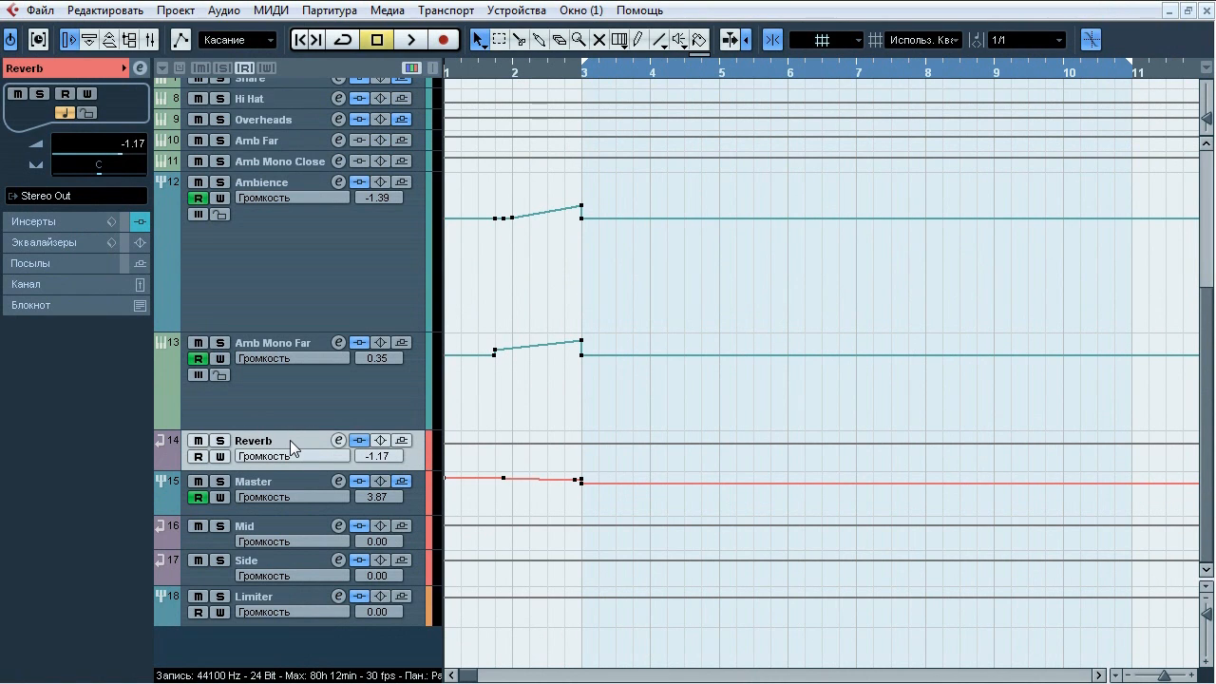
- Solo the Reverb track and compare it during playback with its inserts bypassed and active, then stop playback
click(220, 440)
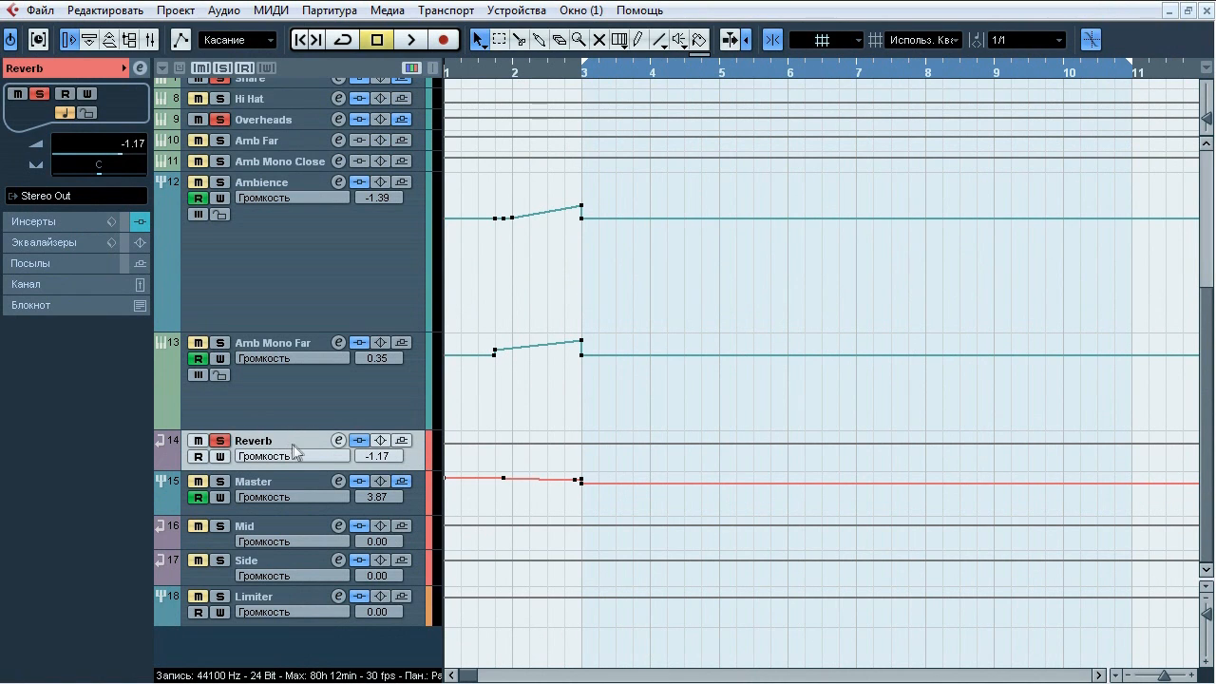
key(space)
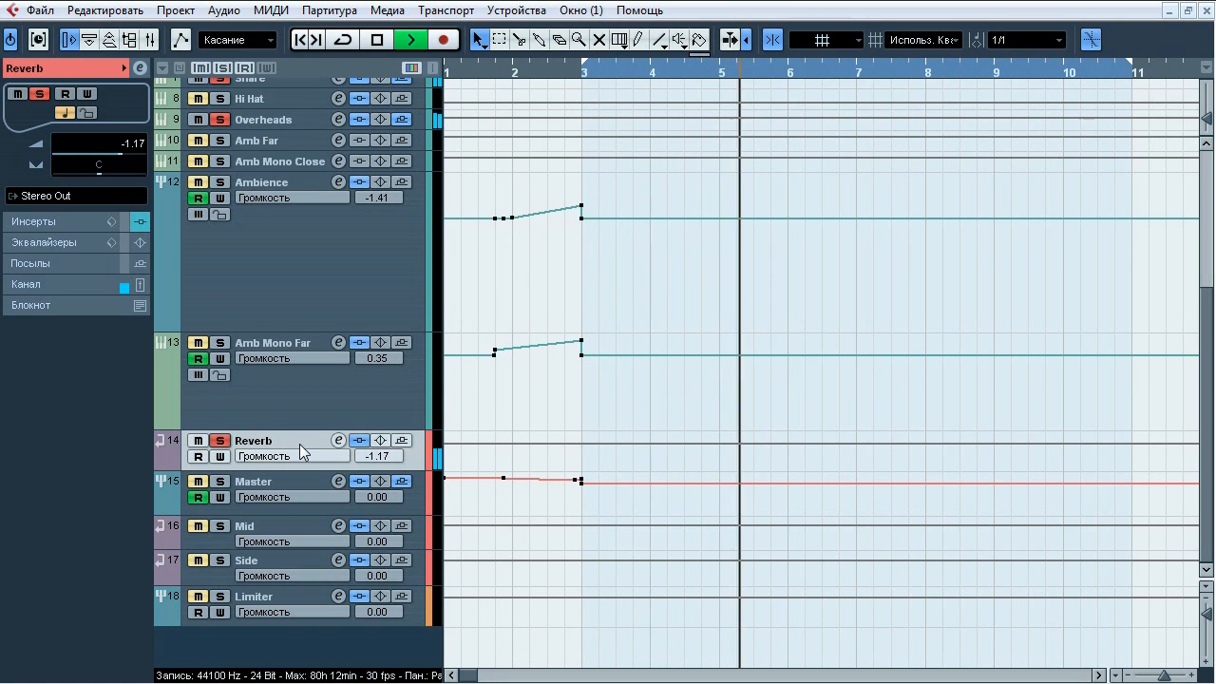
click(359, 441)
click(359, 440)
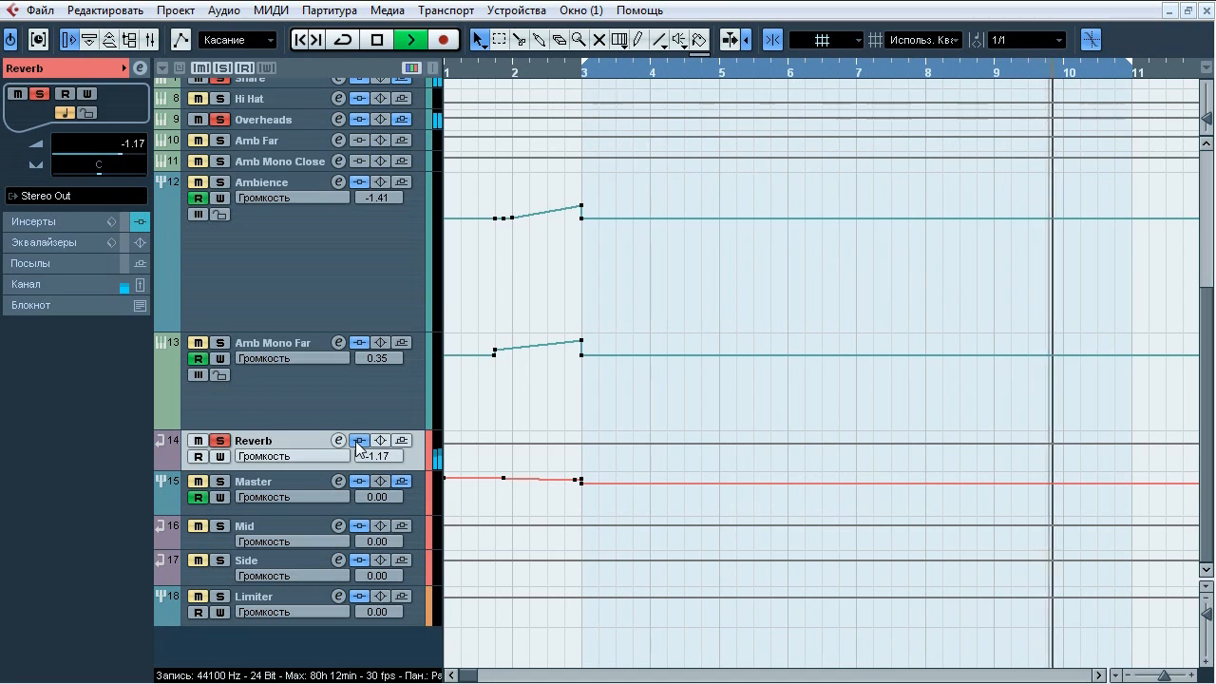
key(space)
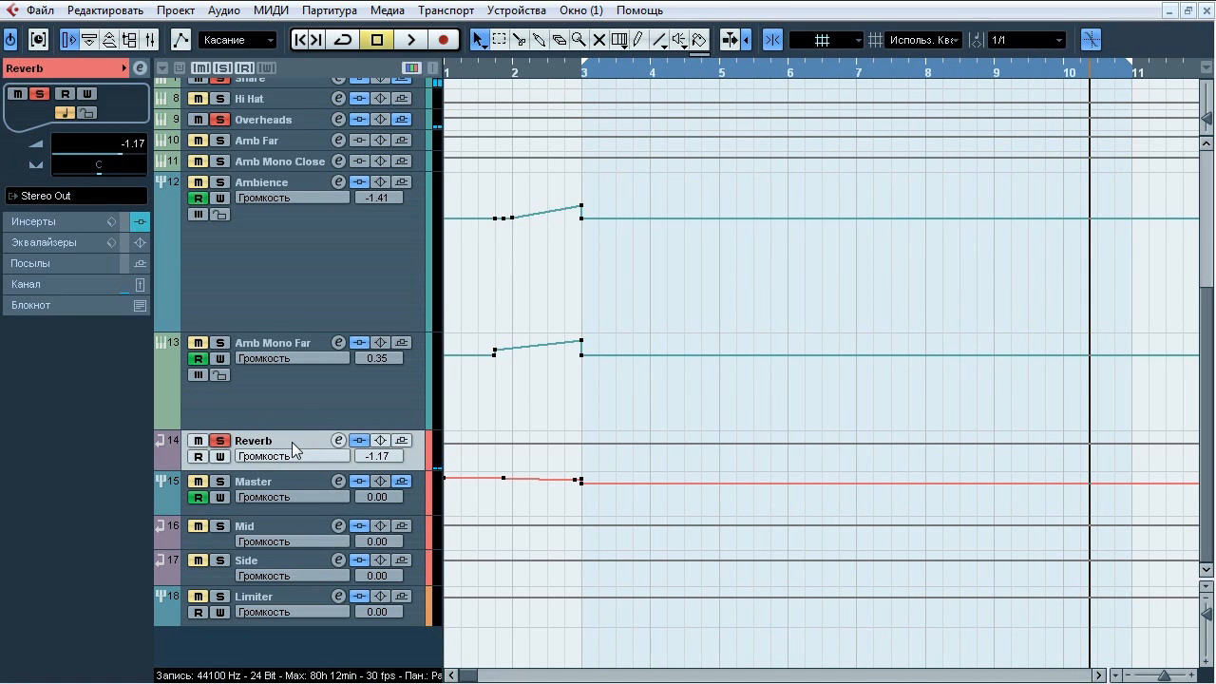
- Show the Reverb track's inserts and open its ValhallaRoom plug-in
click(72, 221)
click(46, 111)
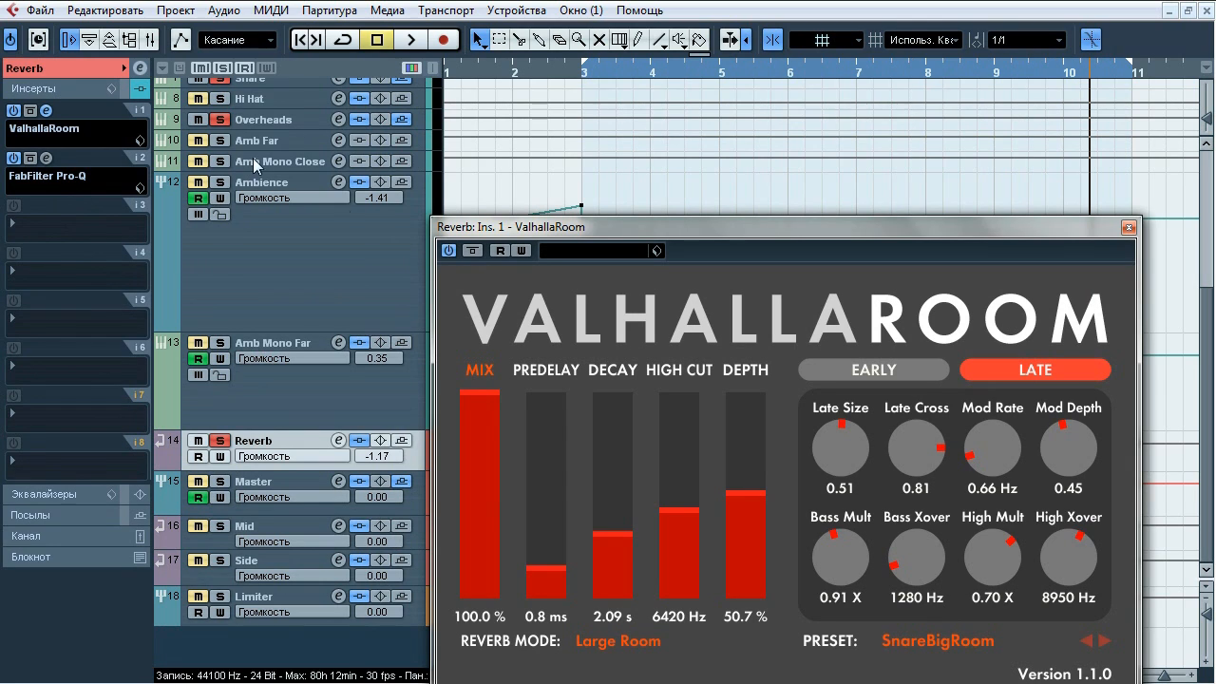
- Show ValhallaRoom's Early settings, return to its Late settings and close the plug-in
click(849, 370)
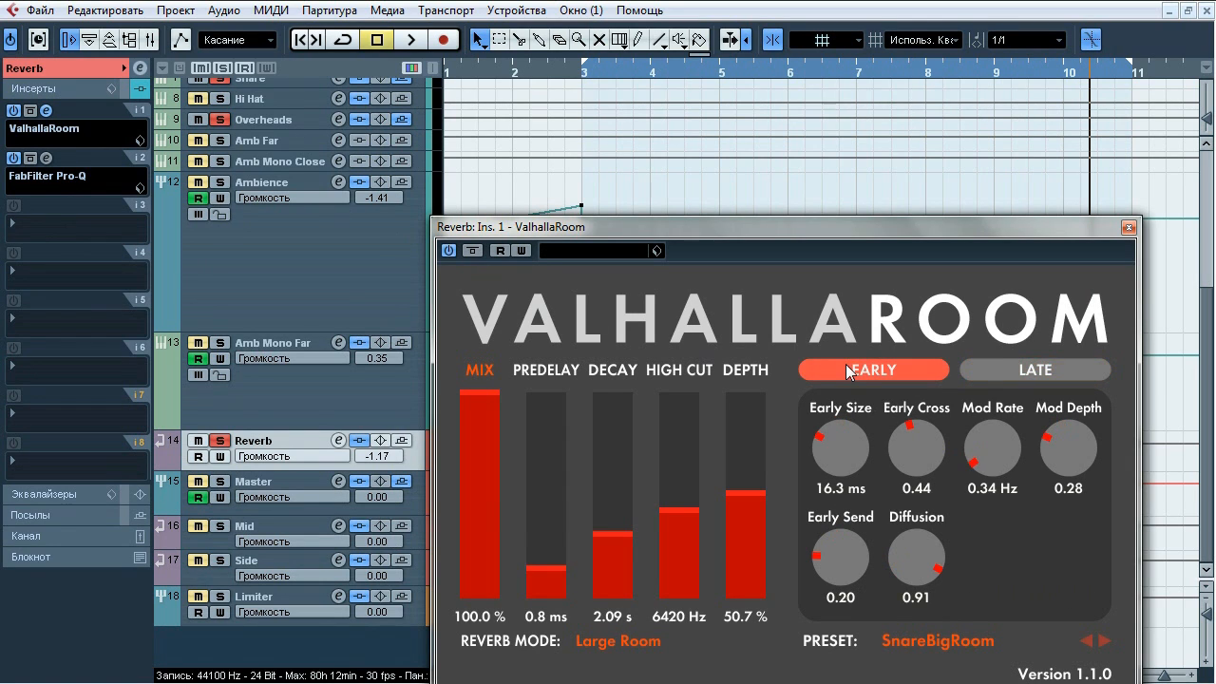
click(979, 366)
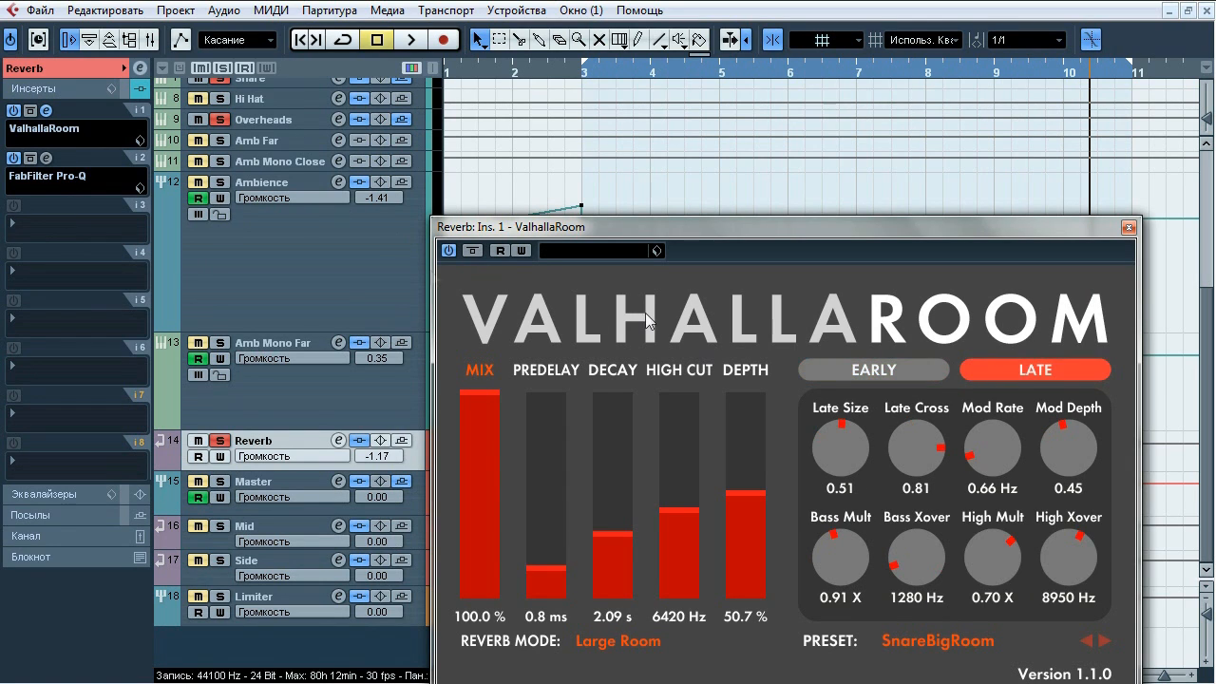
click(46, 112)
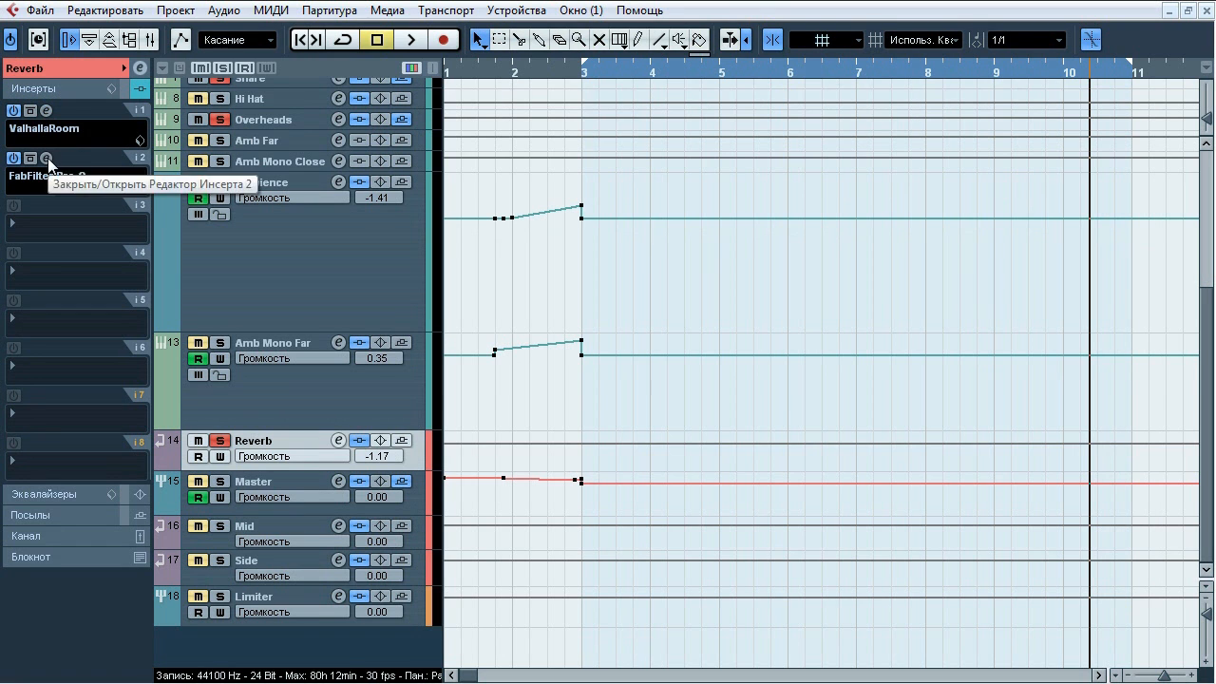
- Open the Reverb track's FabFilter Pro-Q, start playback and audition its bell band in isolation
click(45, 159)
mouse_move(781, 446)
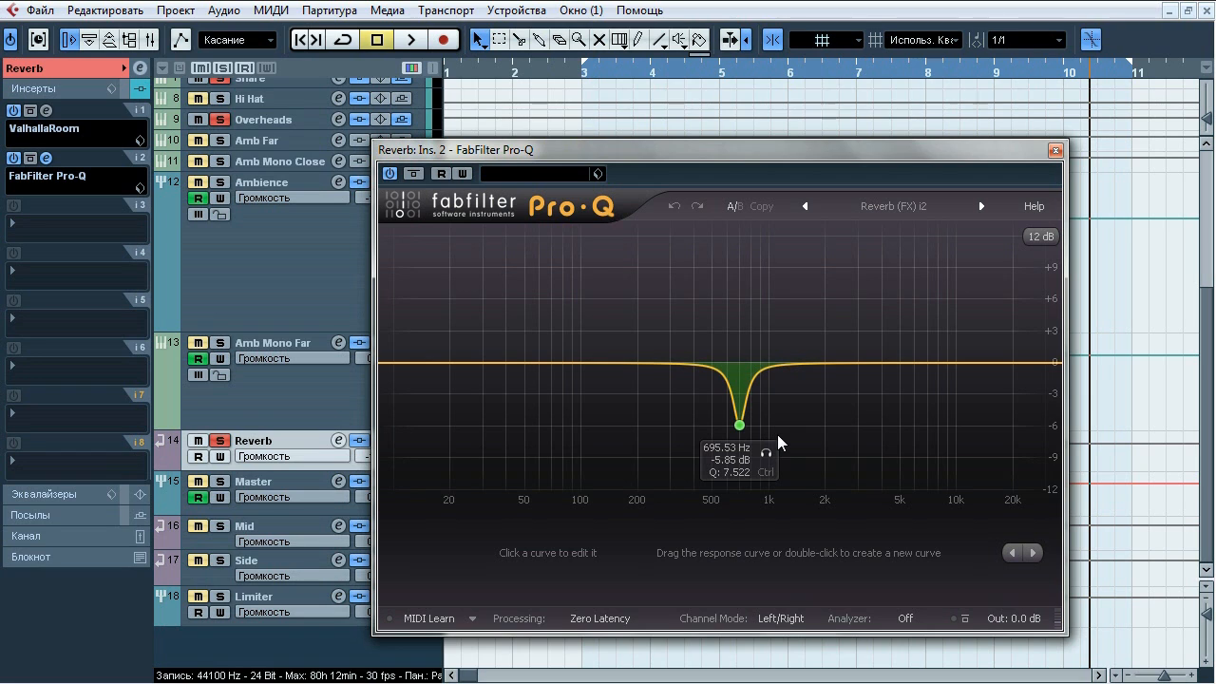
key(space)
click(766, 453)
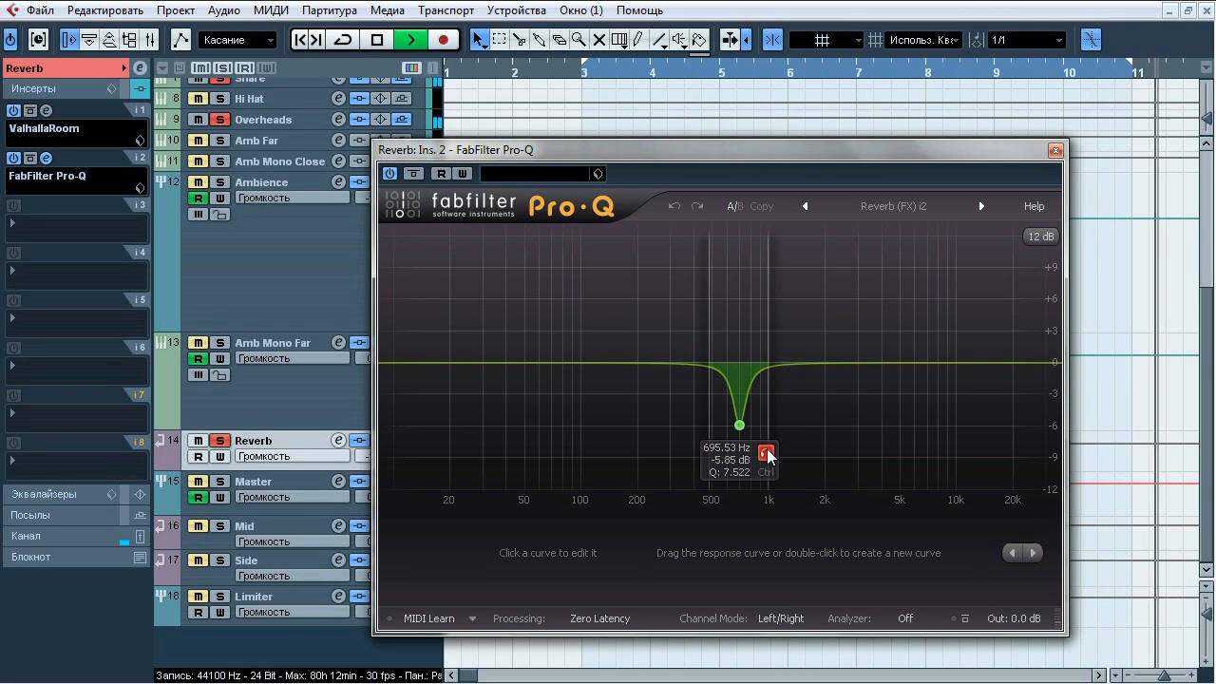
click(766, 453)
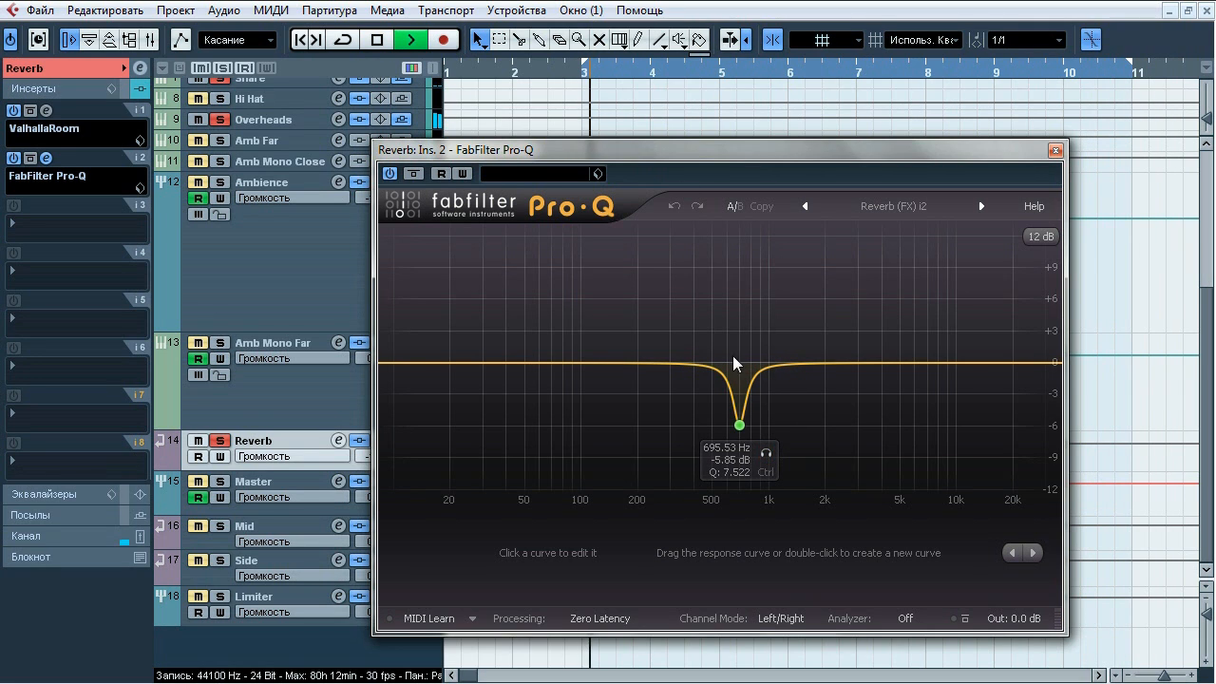
click(766, 454)
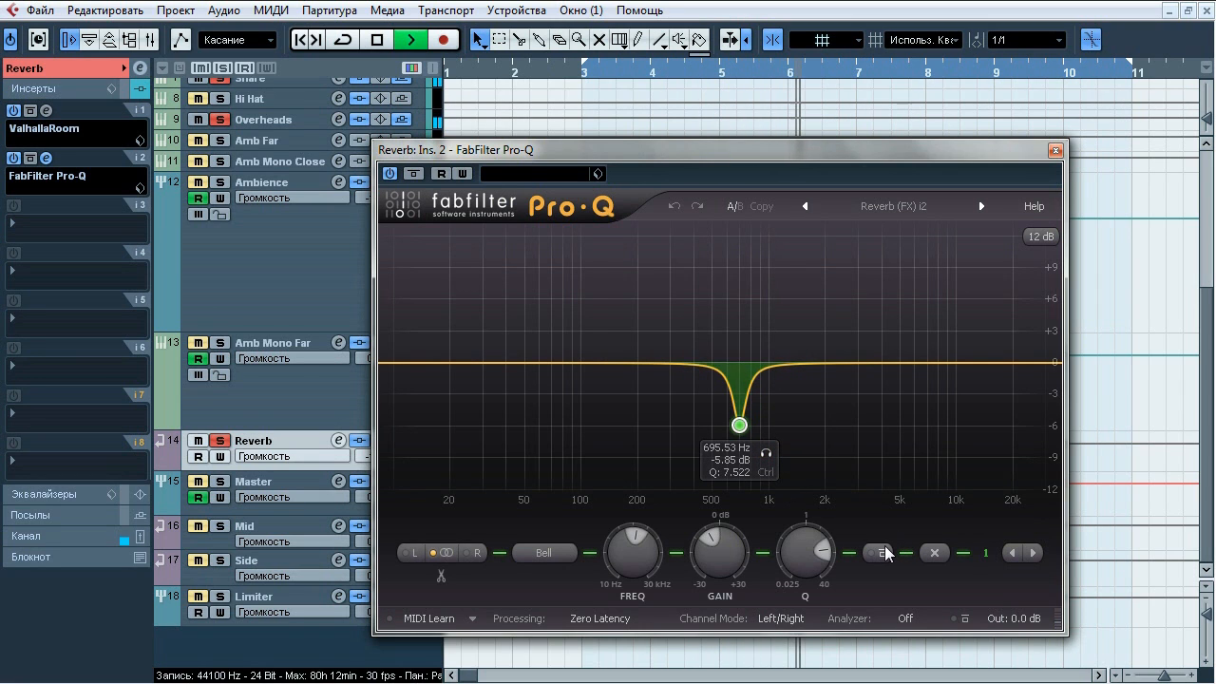
- Compare the Pro-Q bell band bypassed and active, leave it active, stop playback and close the plug-in
click(883, 552)
click(883, 553)
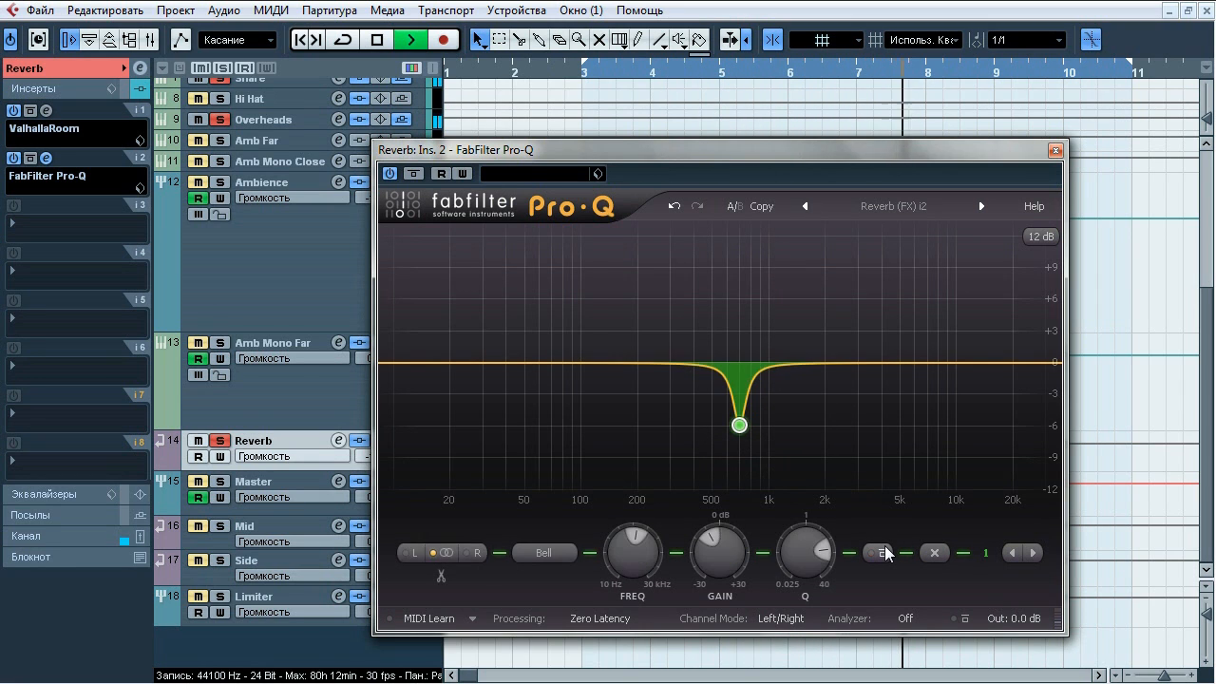
click(883, 552)
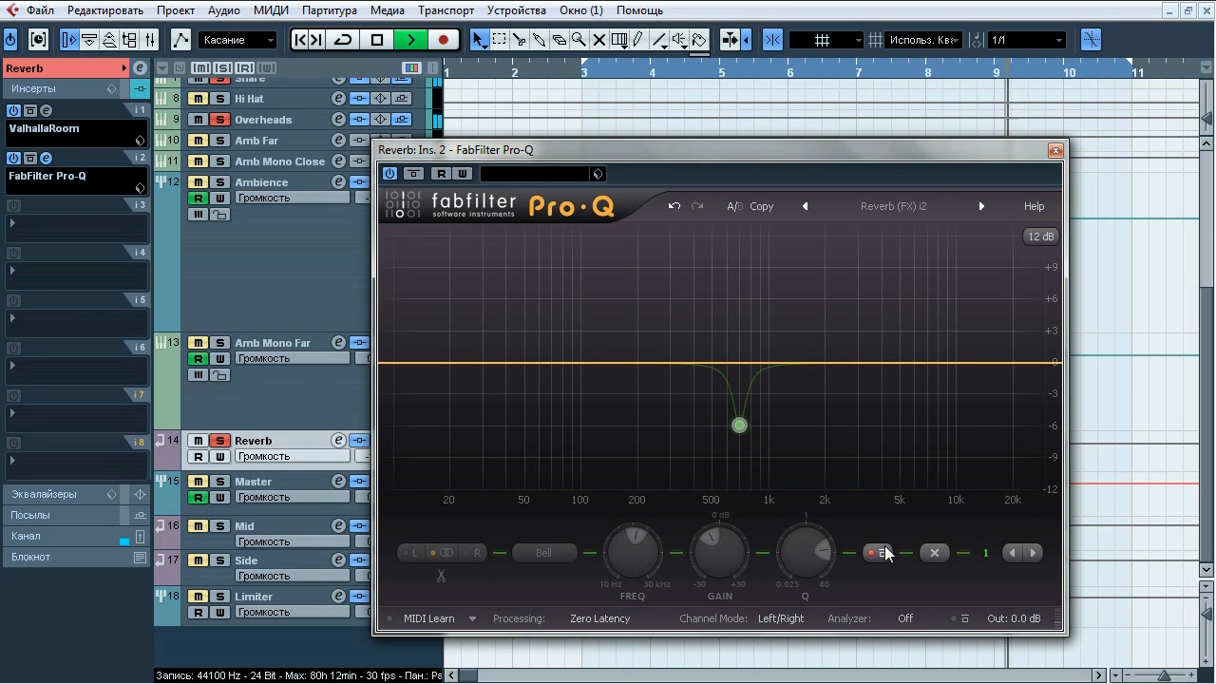
click(883, 553)
key(space)
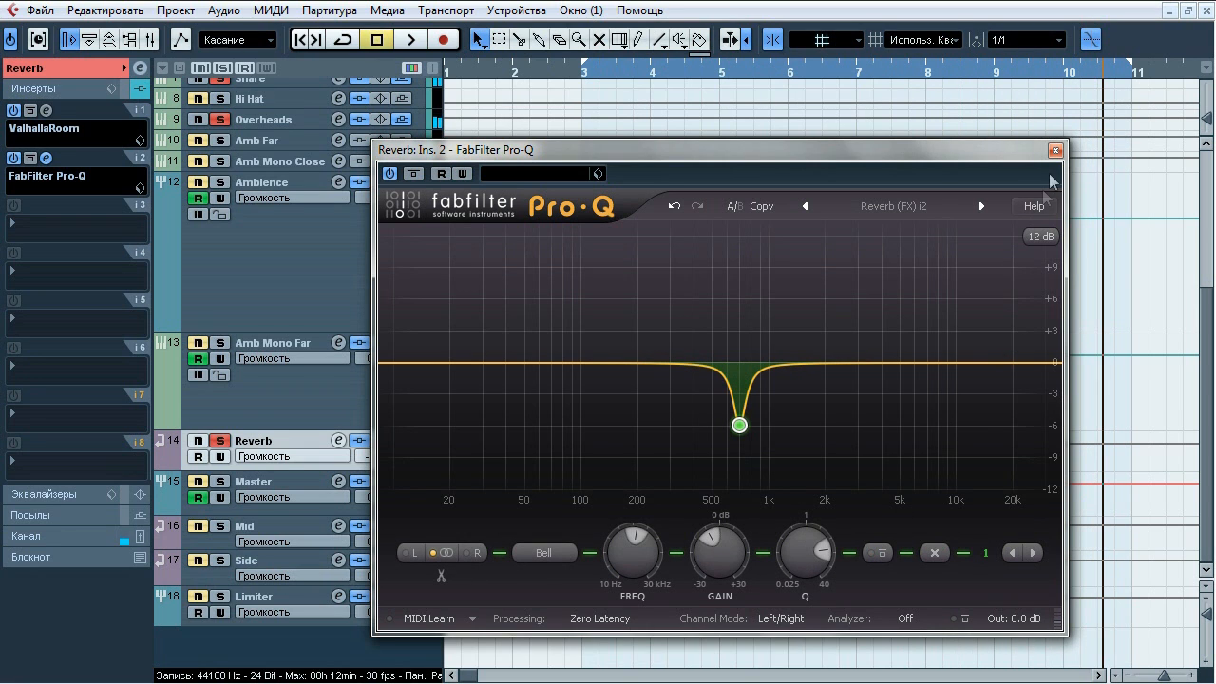
click(1055, 152)
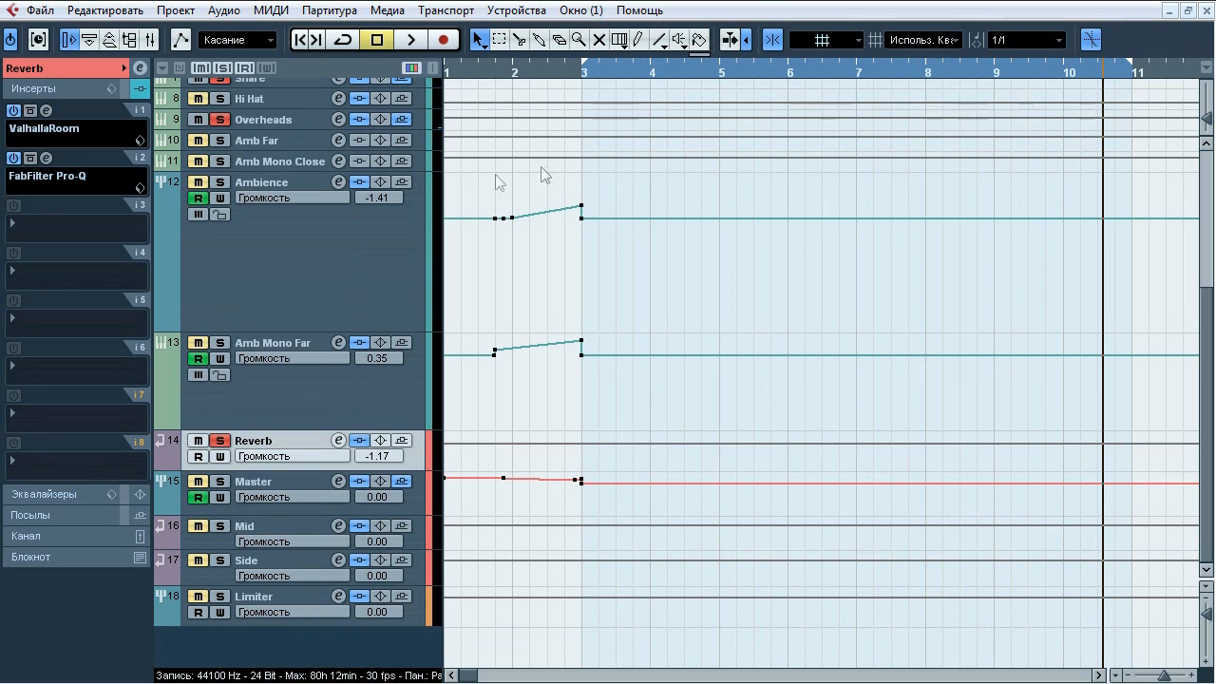
- Route the Reverb track's output to the Master group and clear the solos
click(75, 76)
click(29, 196)
mouse_move(76, 315)
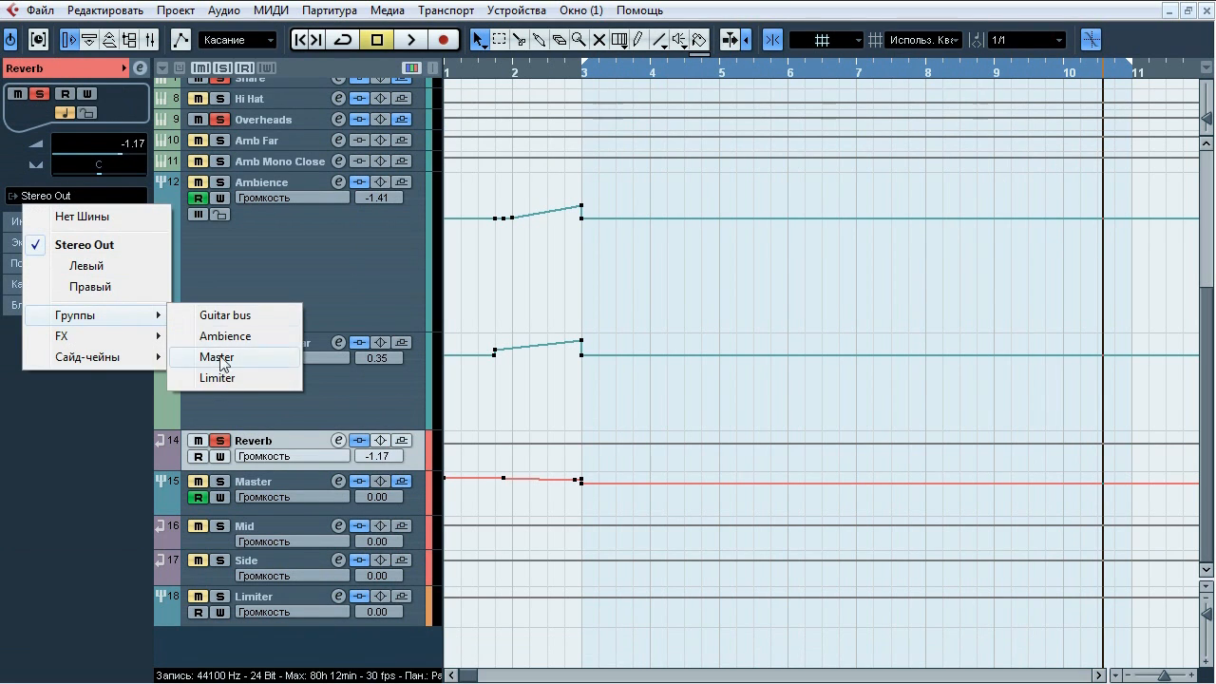
click(217, 357)
click(222, 441)
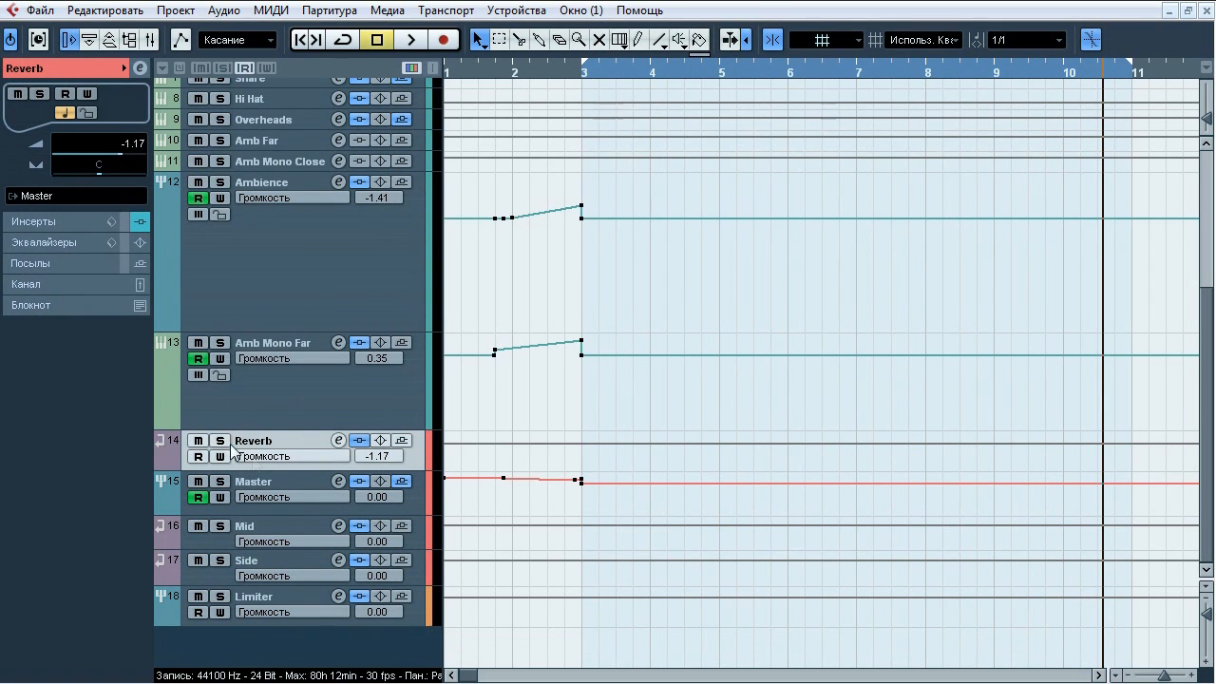
- Open the mixer and review the output routing of all channels from Left Guitar through Limiter
key(F3)
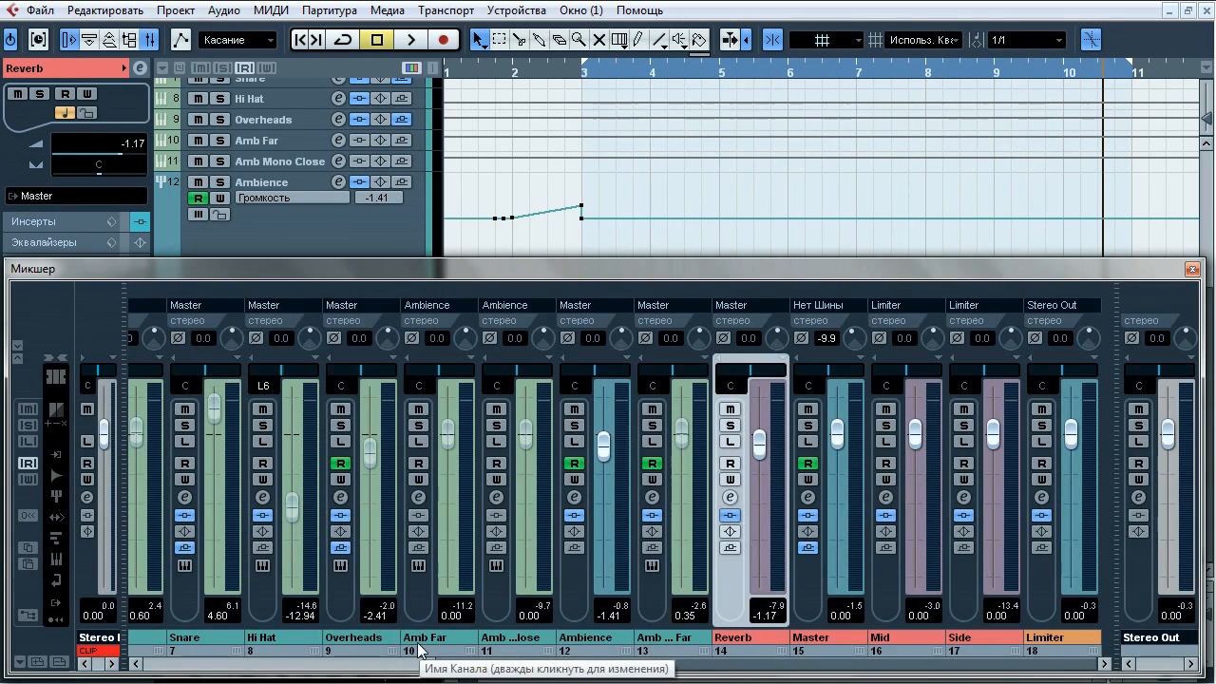
drag(672, 663, 335, 673)
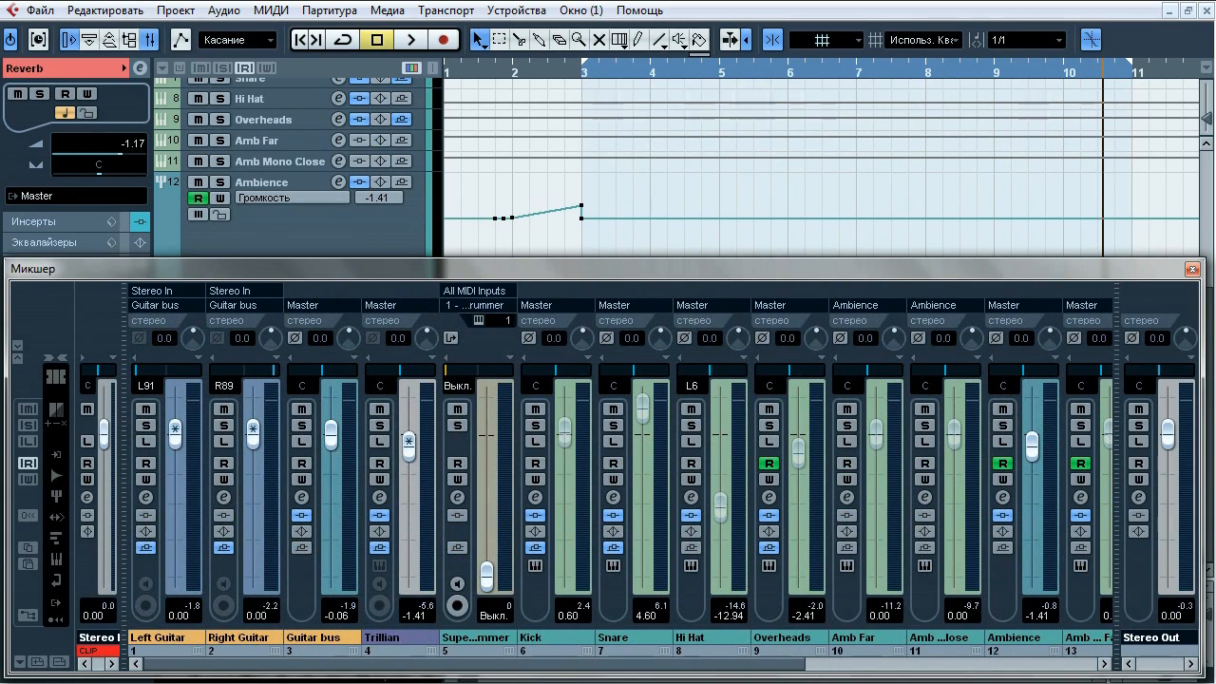
click(1103, 665)
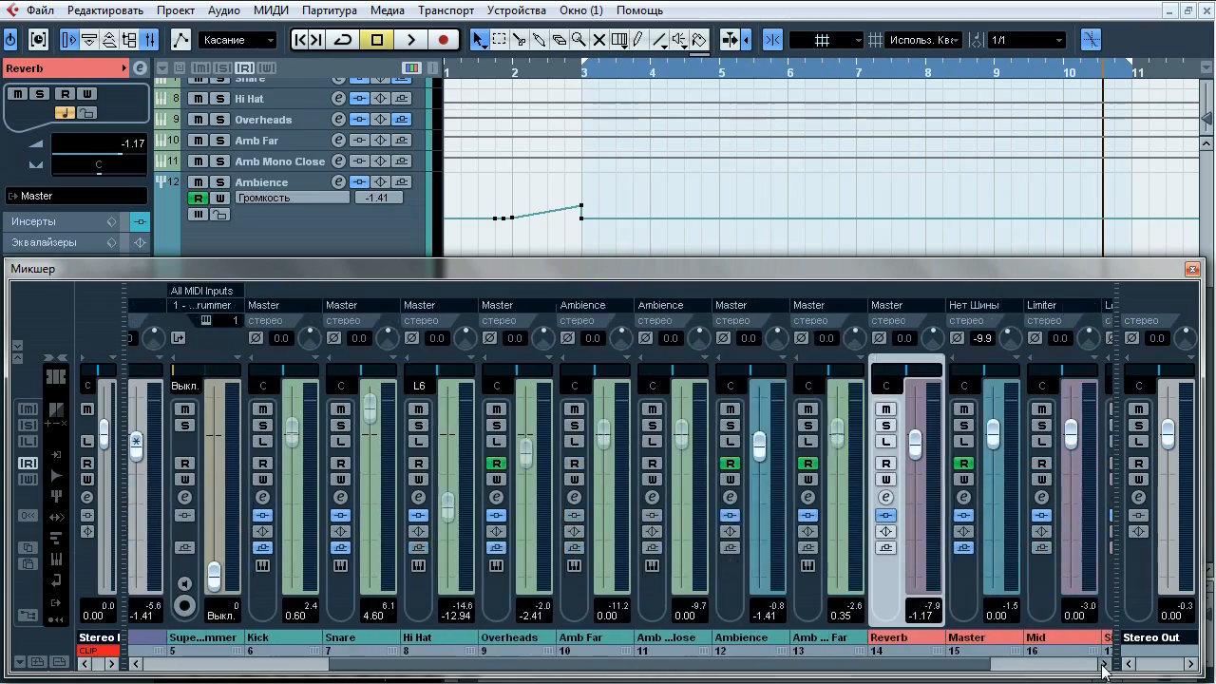
click(1104, 665)
click(1104, 665)
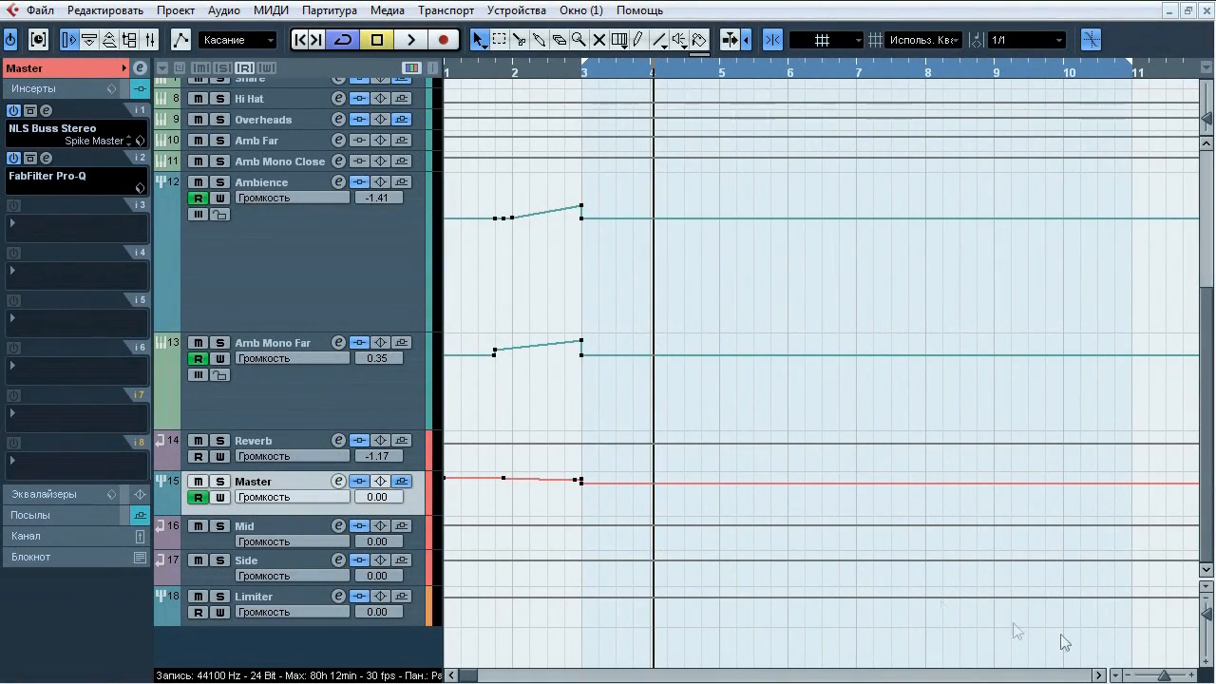
- Open Master's NLS Buss Stereo, compare it bypassed and active during playback, leave it active and close it
click(45, 111)
drag(550, 54, 555, 43)
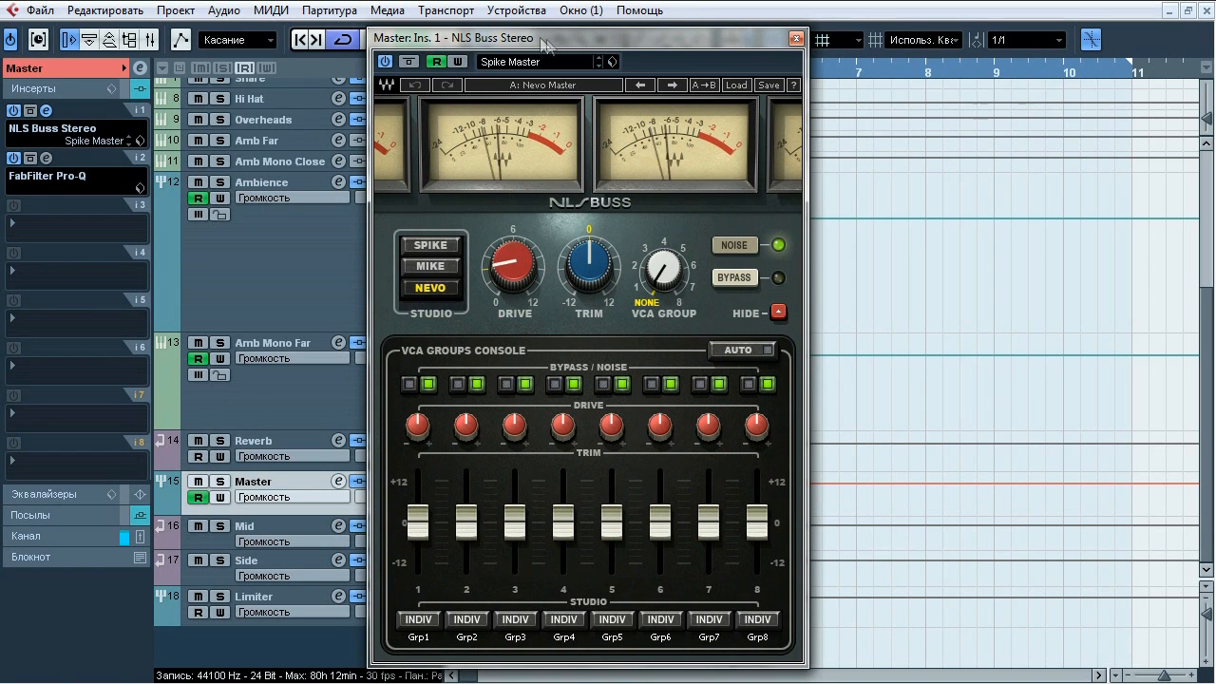
click(409, 61)
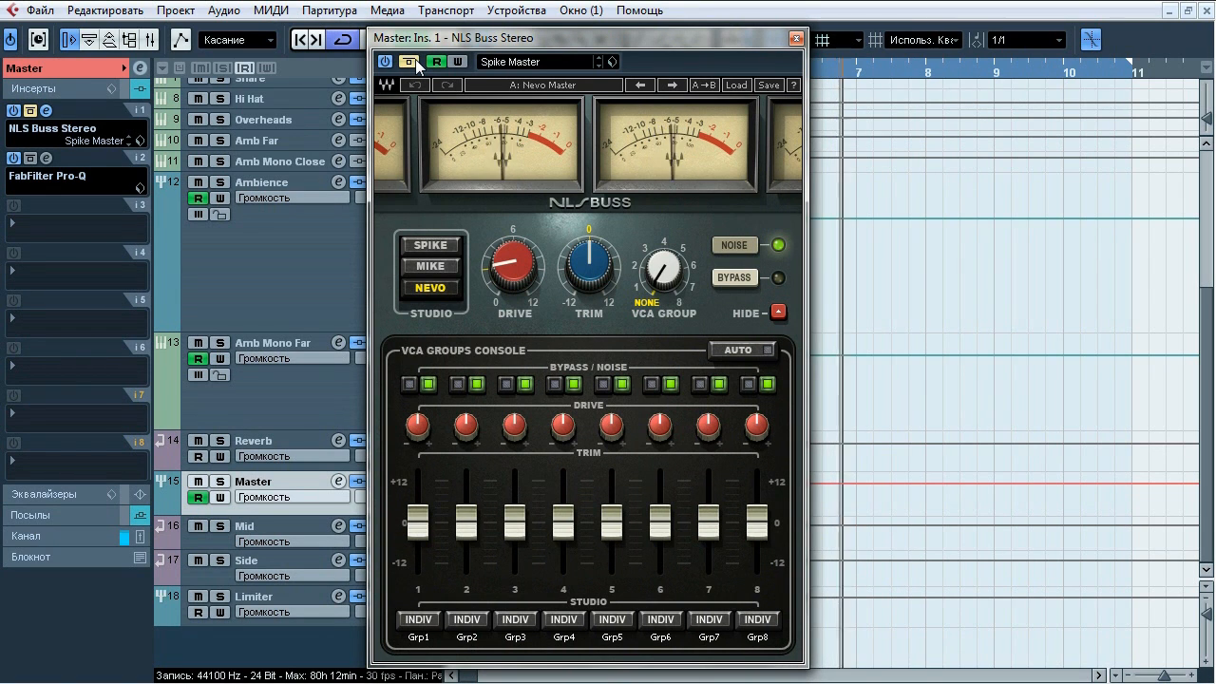
click(409, 61)
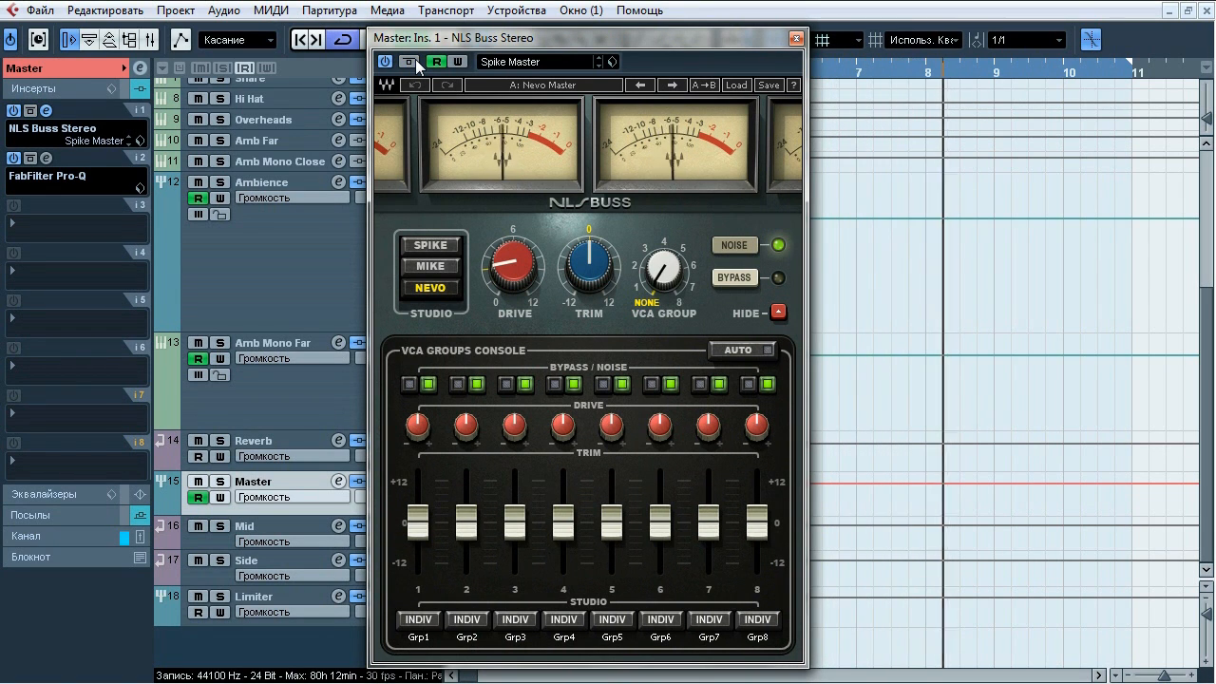
click(409, 60)
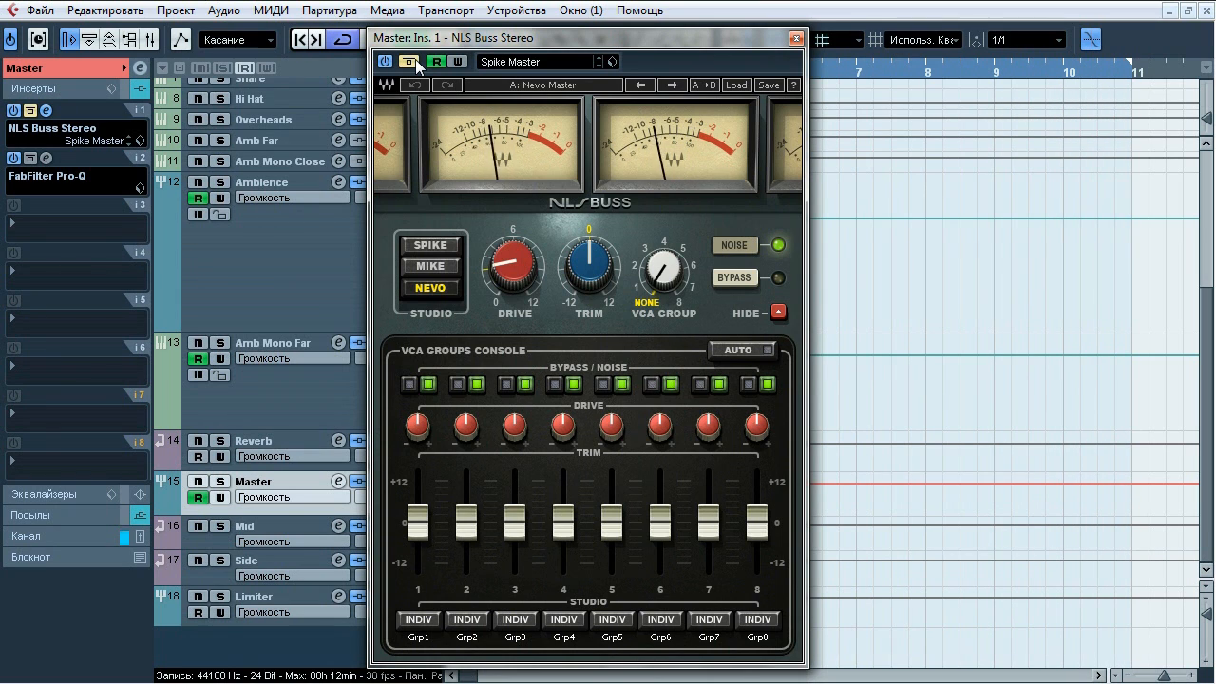
click(409, 61)
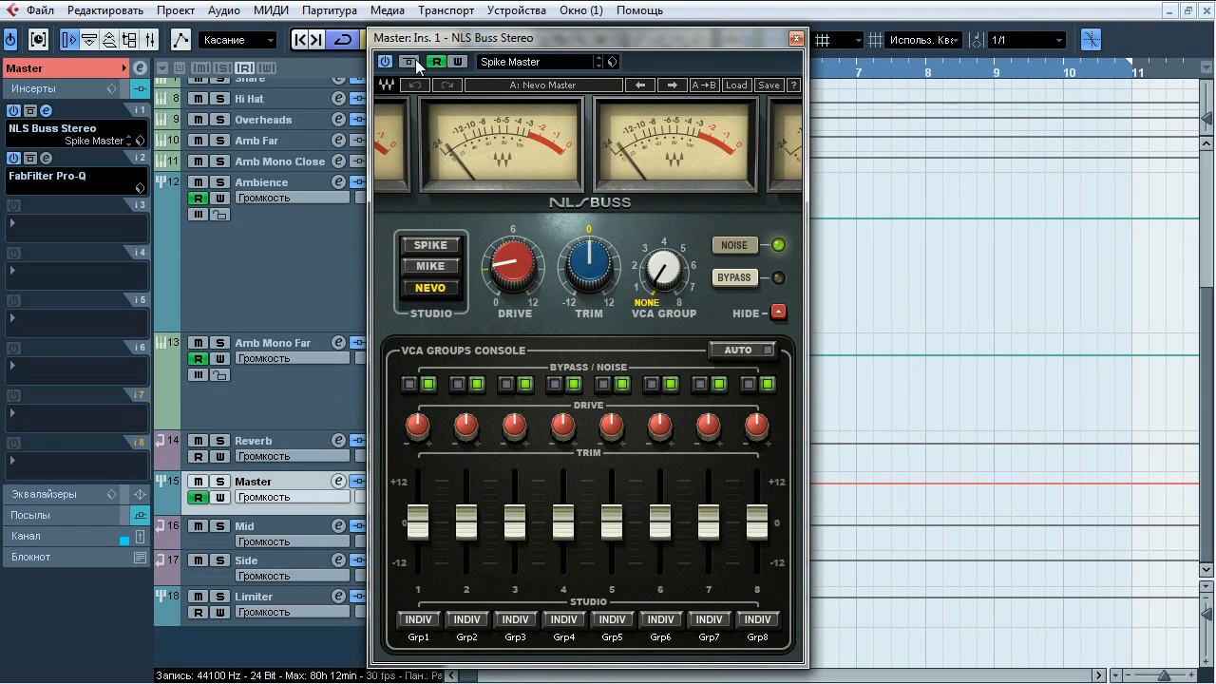
click(796, 38)
- Open Master's FabFilter Pro-Q and compare it active and bypassed during playback, leaving it active
click(52, 171)
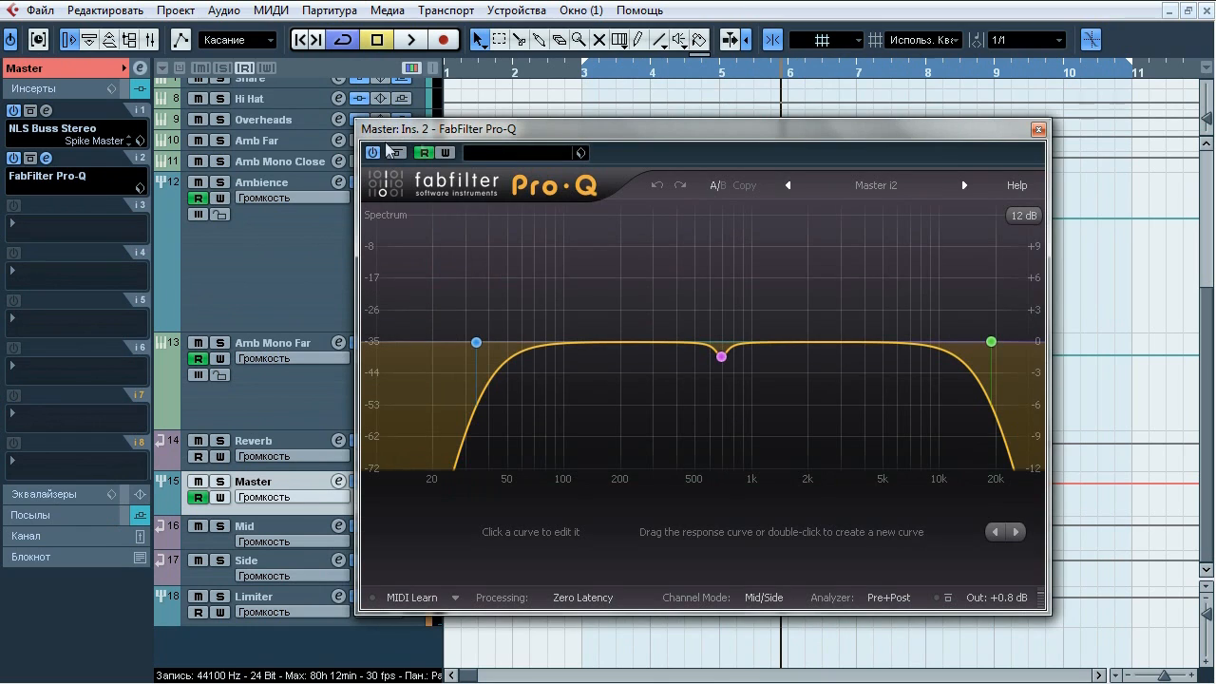
drag(505, 130, 475, 121)
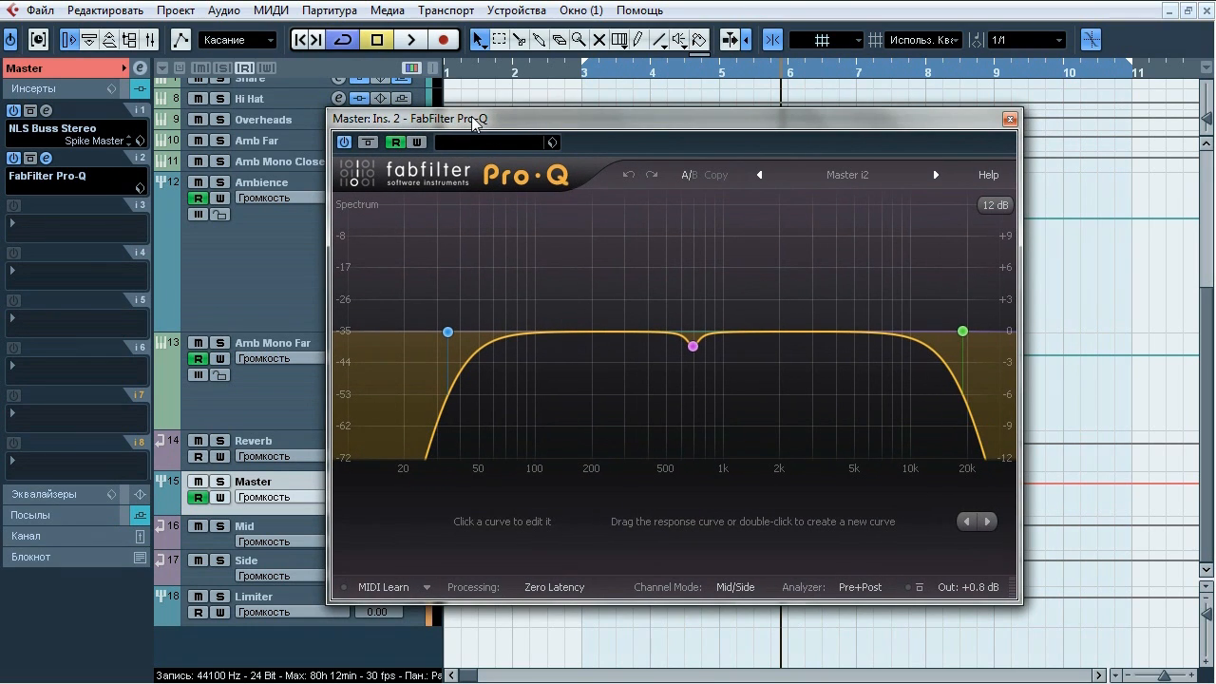
key(space)
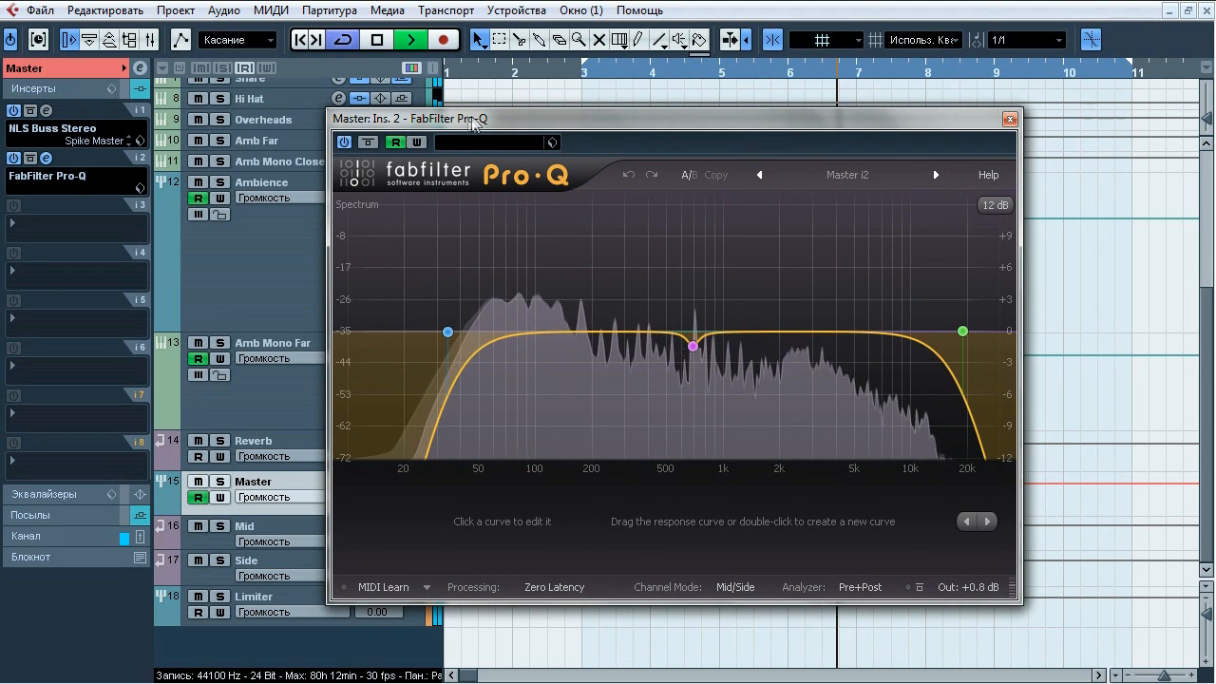
click(369, 142)
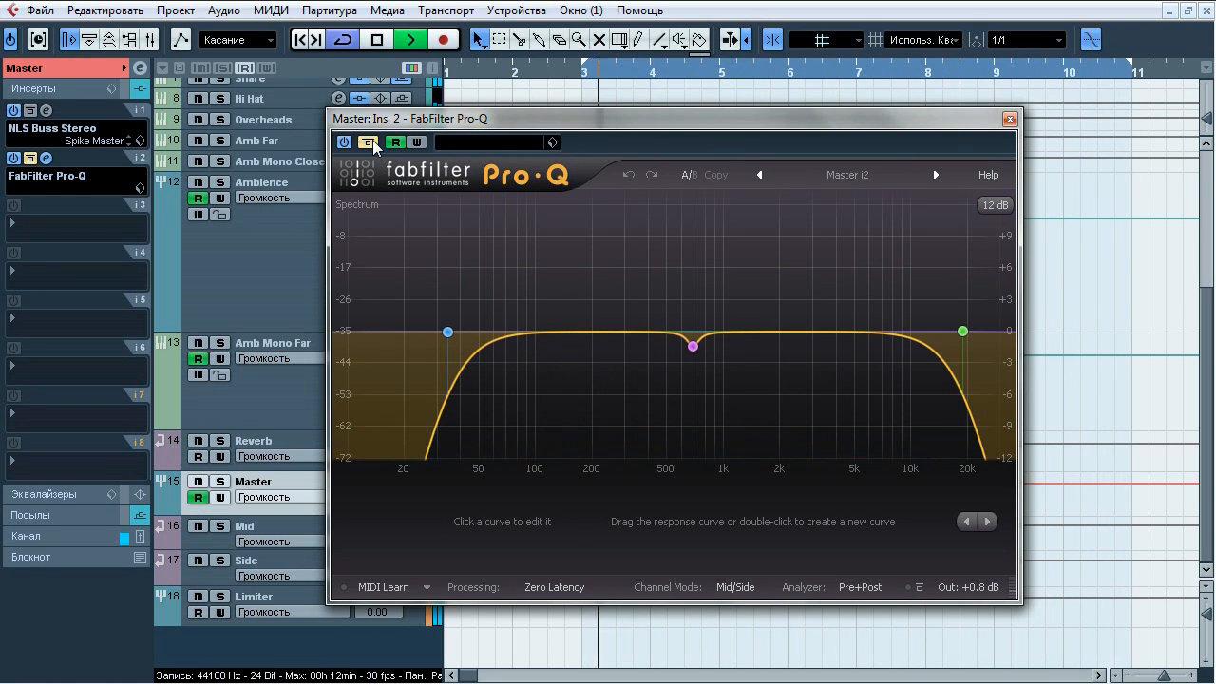
click(369, 142)
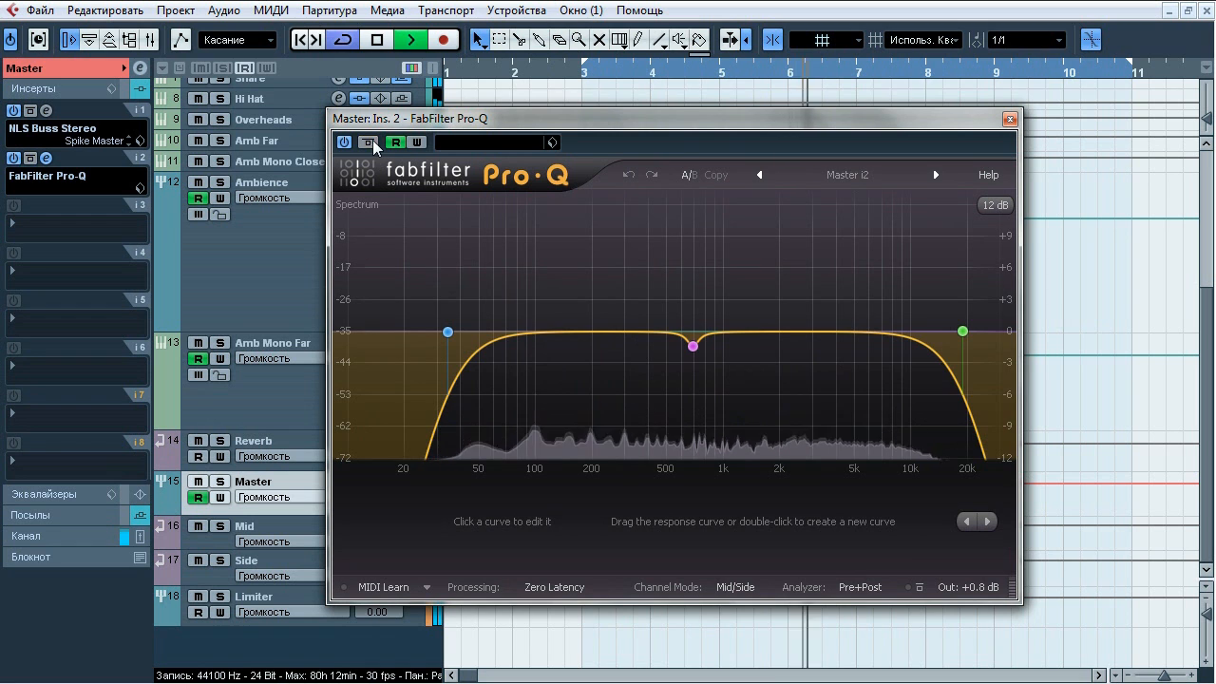
- Audition Pro-Q's low cut, mid-frequency dip and high cut bands in isolation, stop playback and close the plug-in
click(475, 300)
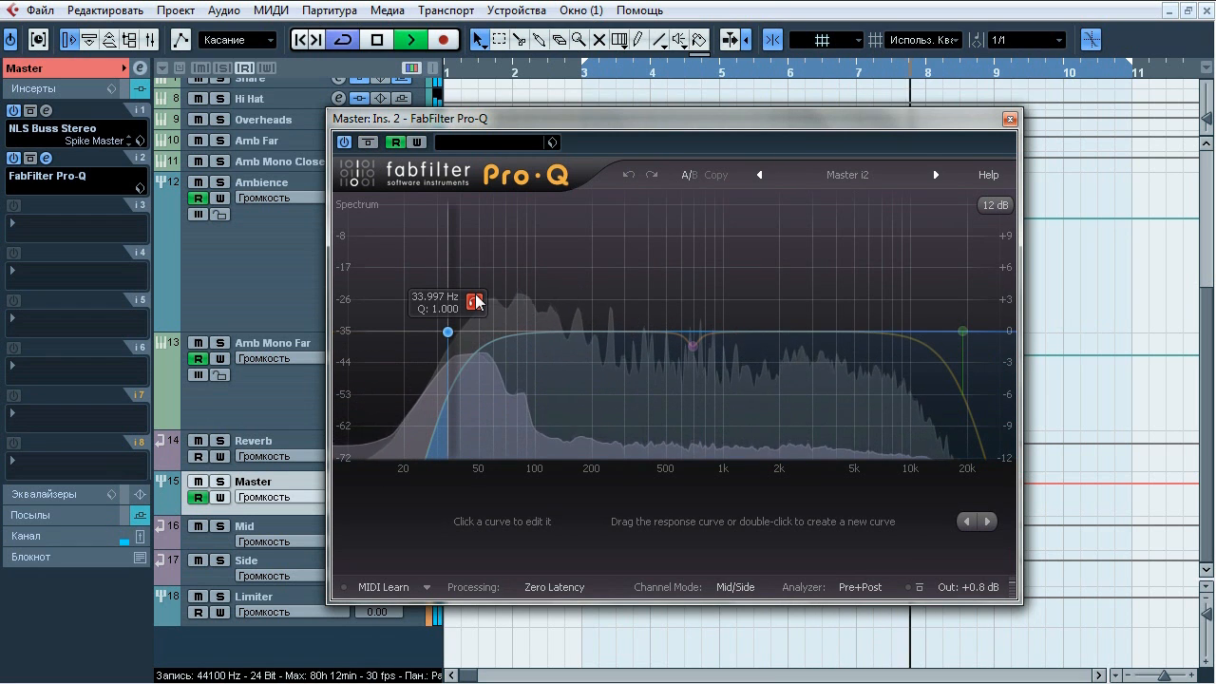
click(720, 373)
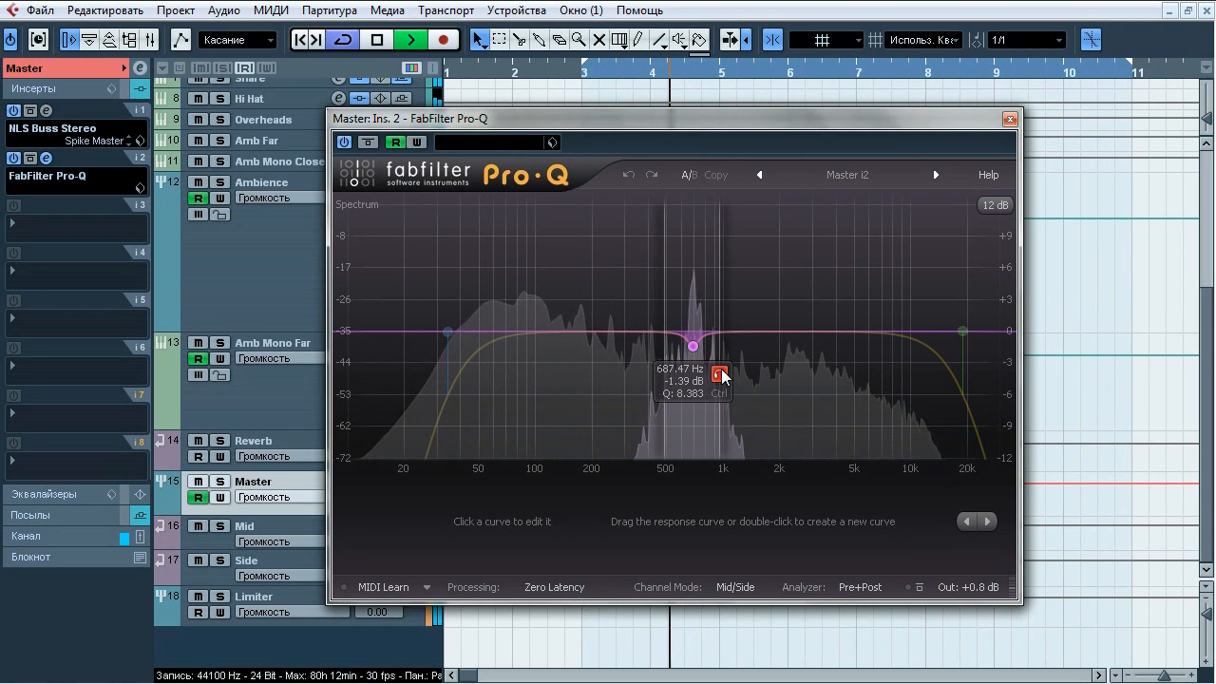
click(987, 302)
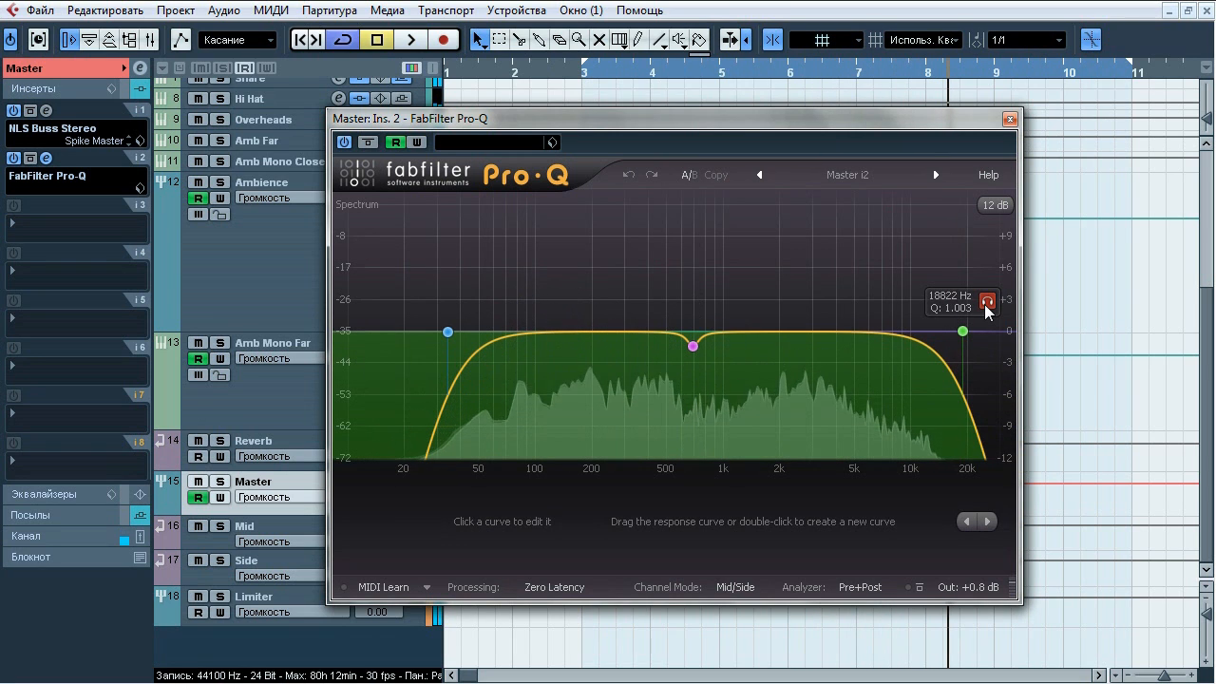
click(1010, 120)
- Check the output routing of Master, Mid and Side, show Master's sends and select the Mid track
click(91, 75)
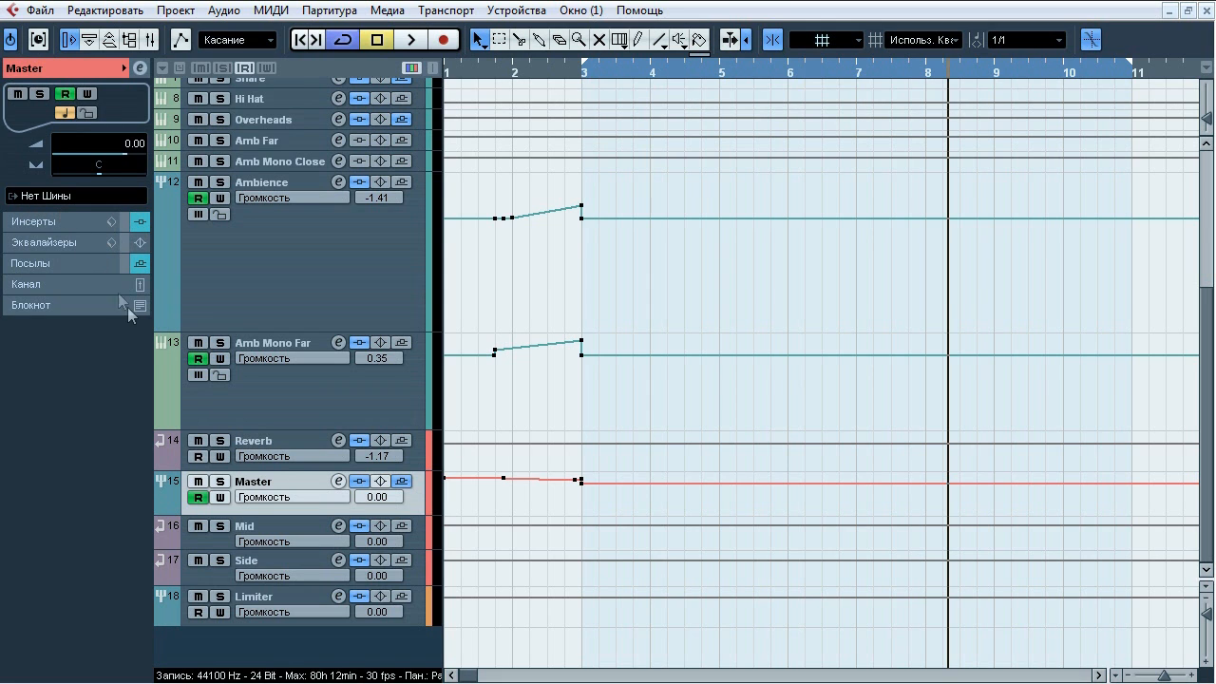
click(259, 528)
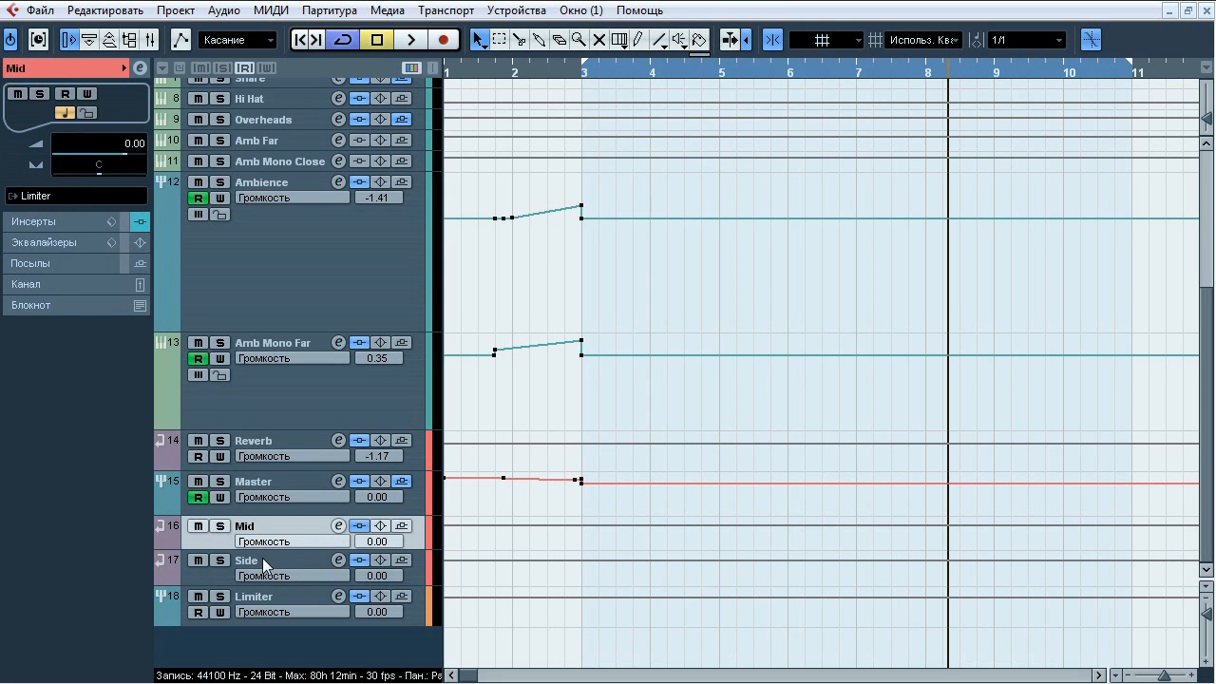
click(264, 563)
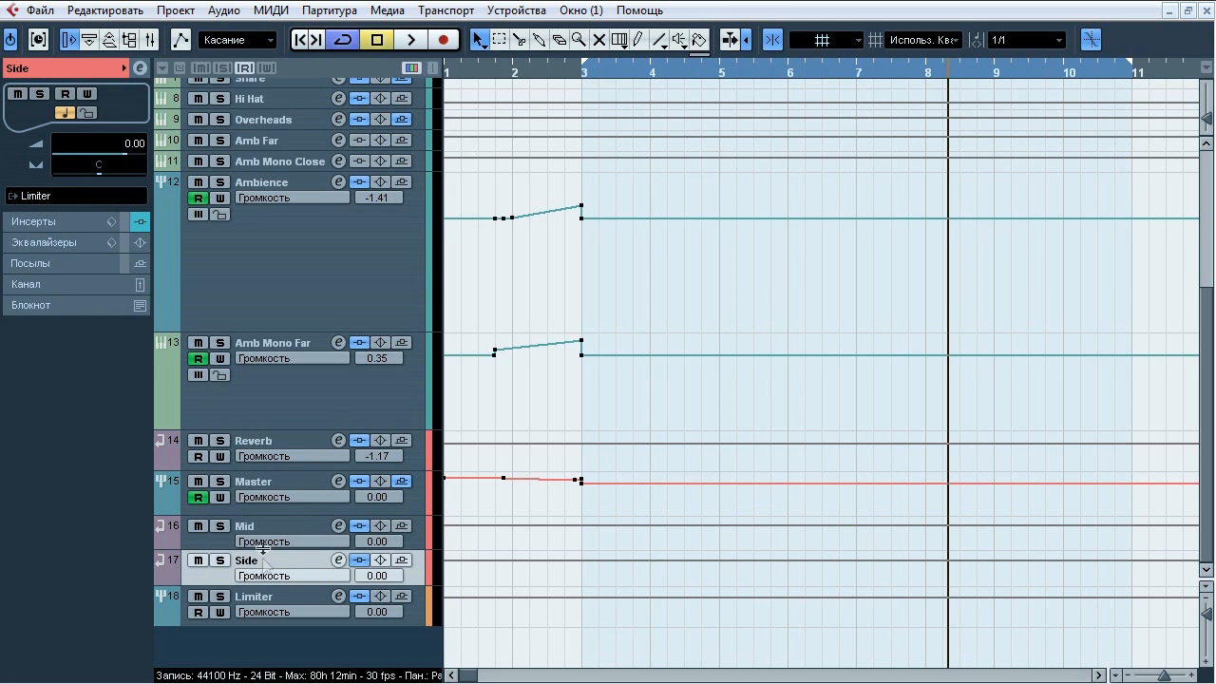
click(260, 480)
click(65, 261)
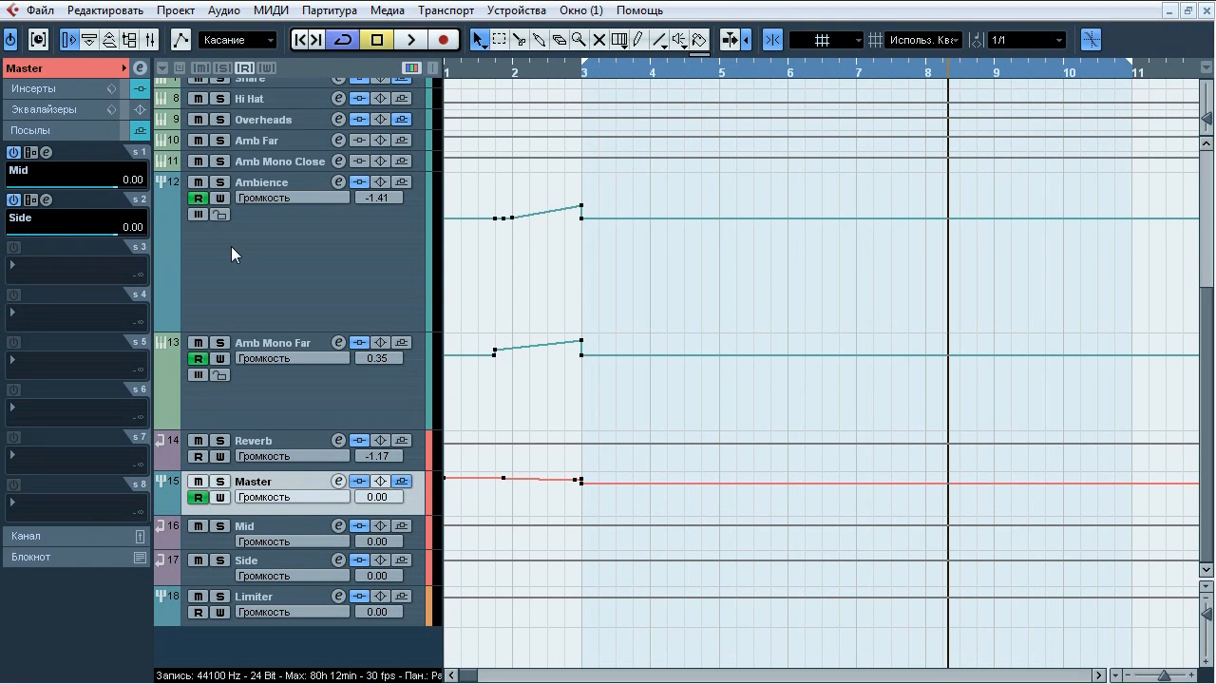
click(255, 525)
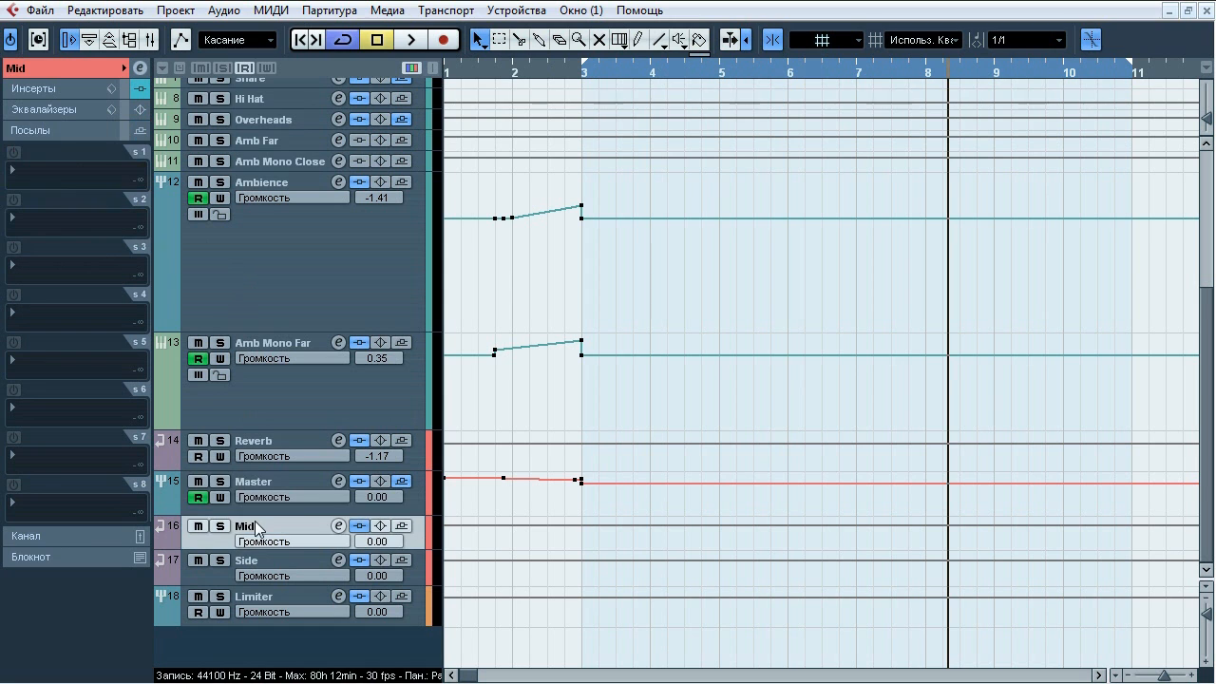
- Show Mid's inserts, open its FabFilter Pro-Q, check the channel mode and output pan, and close the plug-in
click(78, 94)
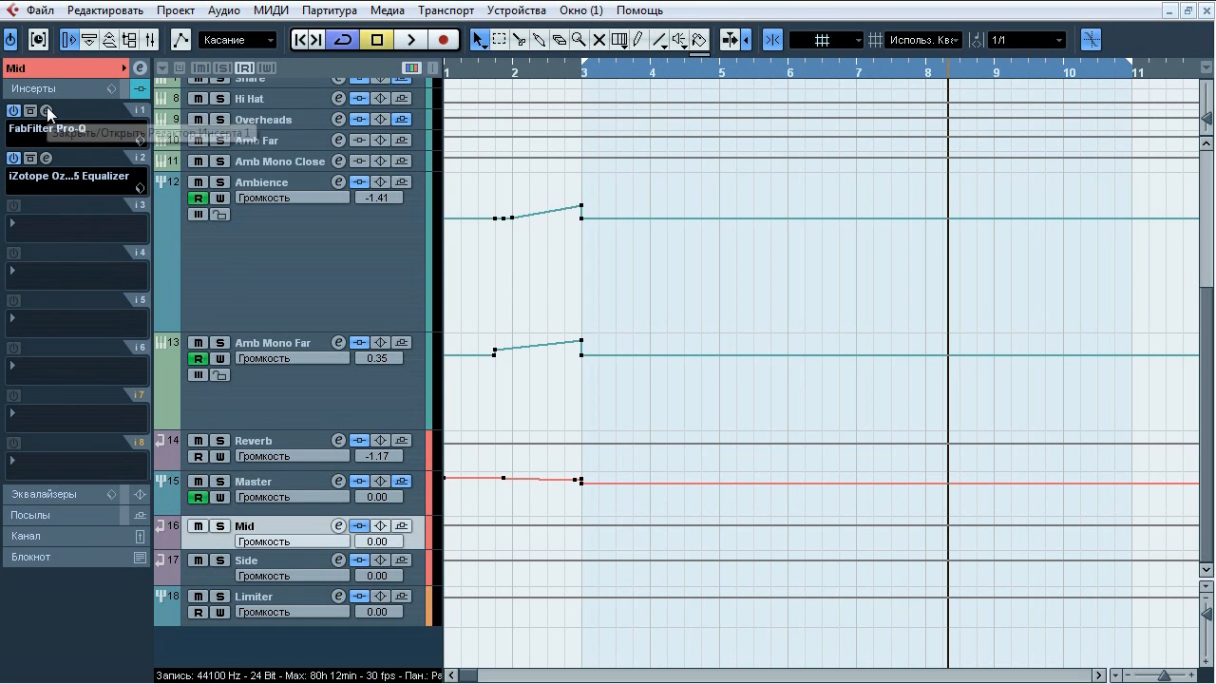
click(45, 110)
drag(401, 27, 393, 89)
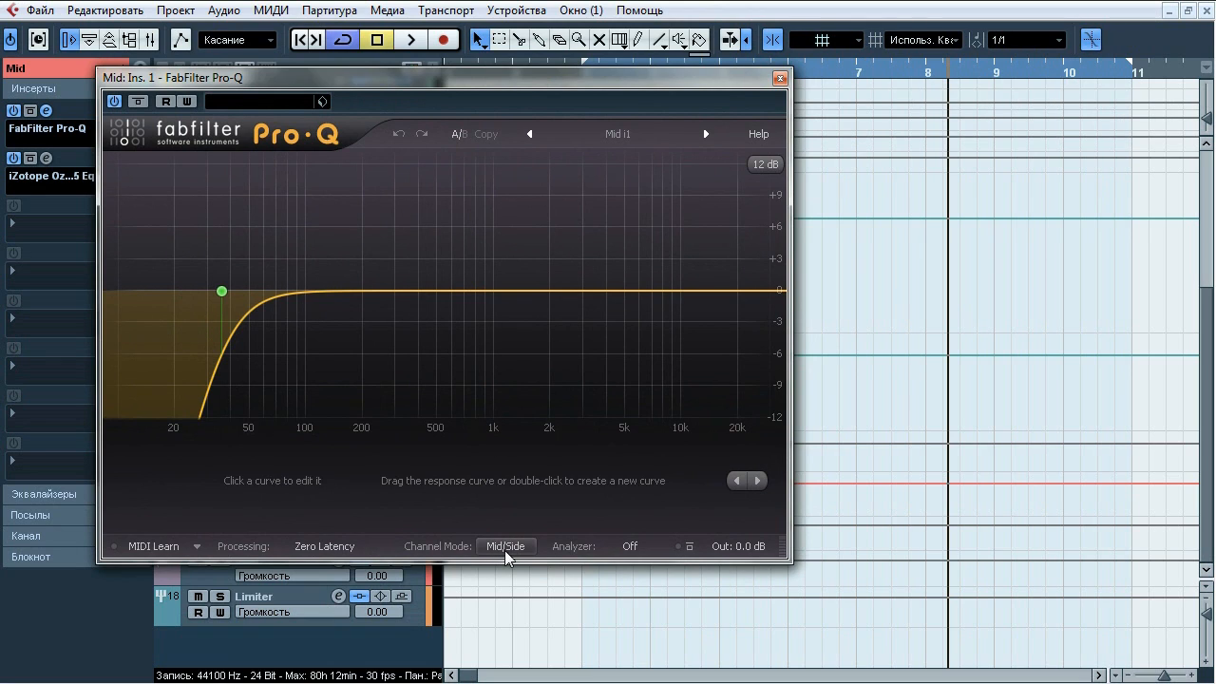
mouse_move(733, 552)
mouse_move(729, 529)
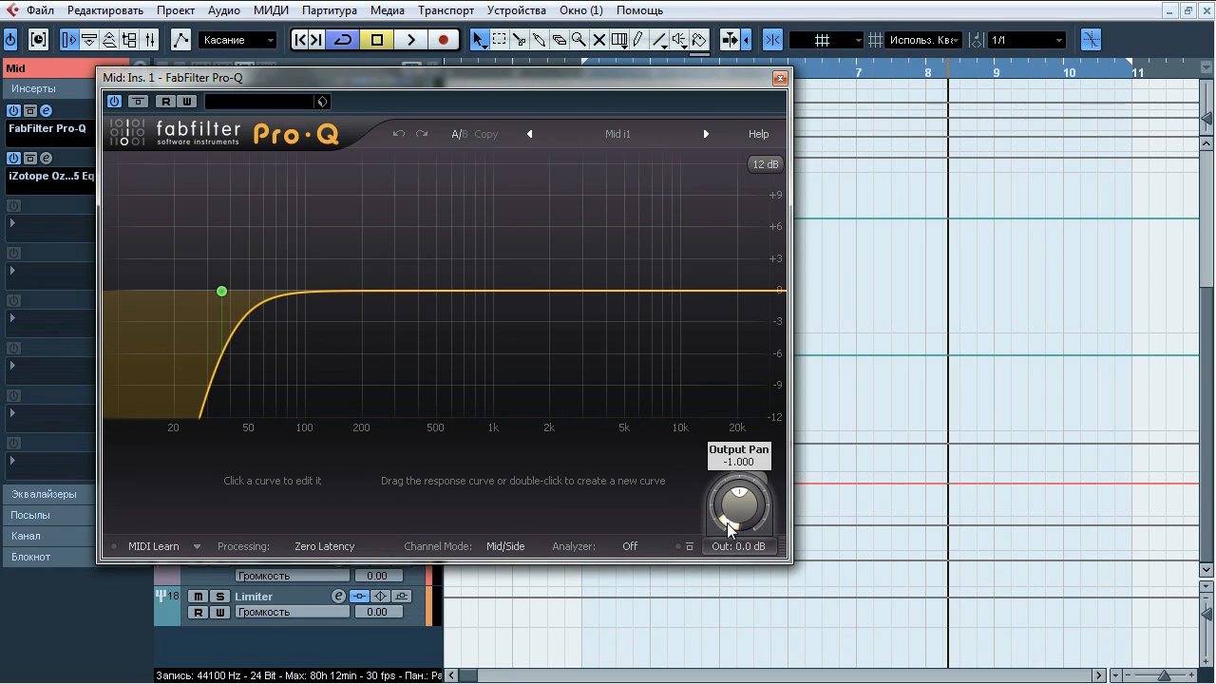
click(779, 78)
- Open the Side track's FabFilter Pro-Q, check its output pan and close the plug-in
click(272, 560)
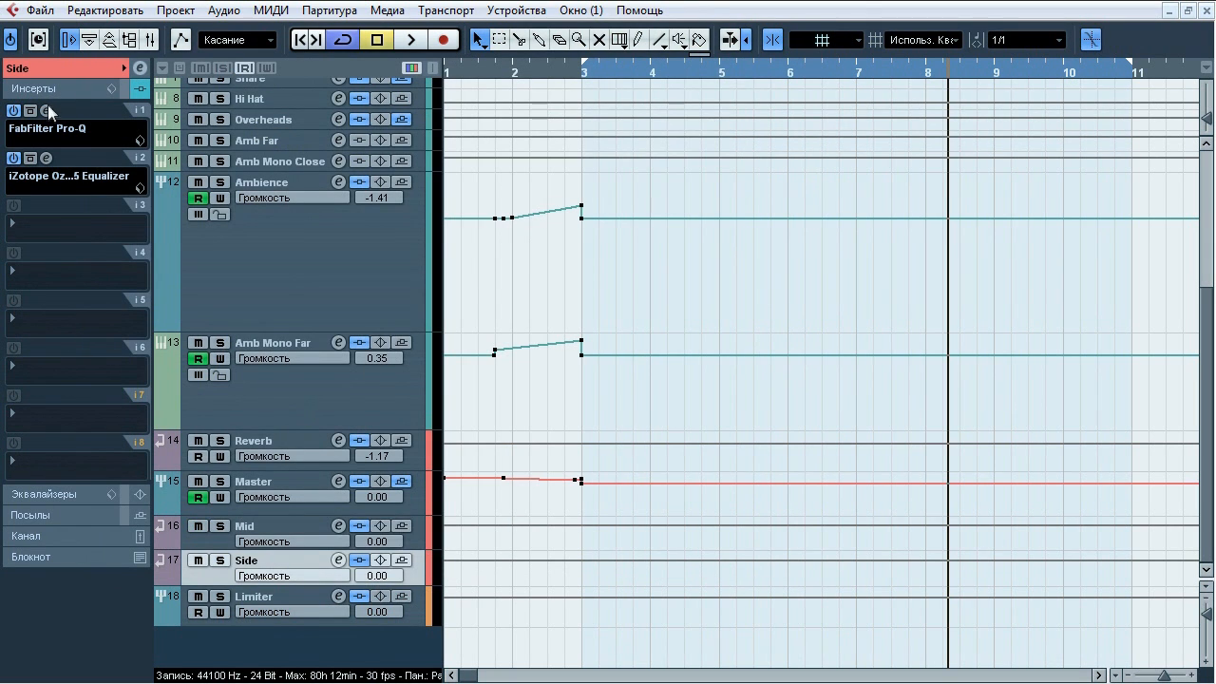
click(47, 110)
mouse_move(1010, 593)
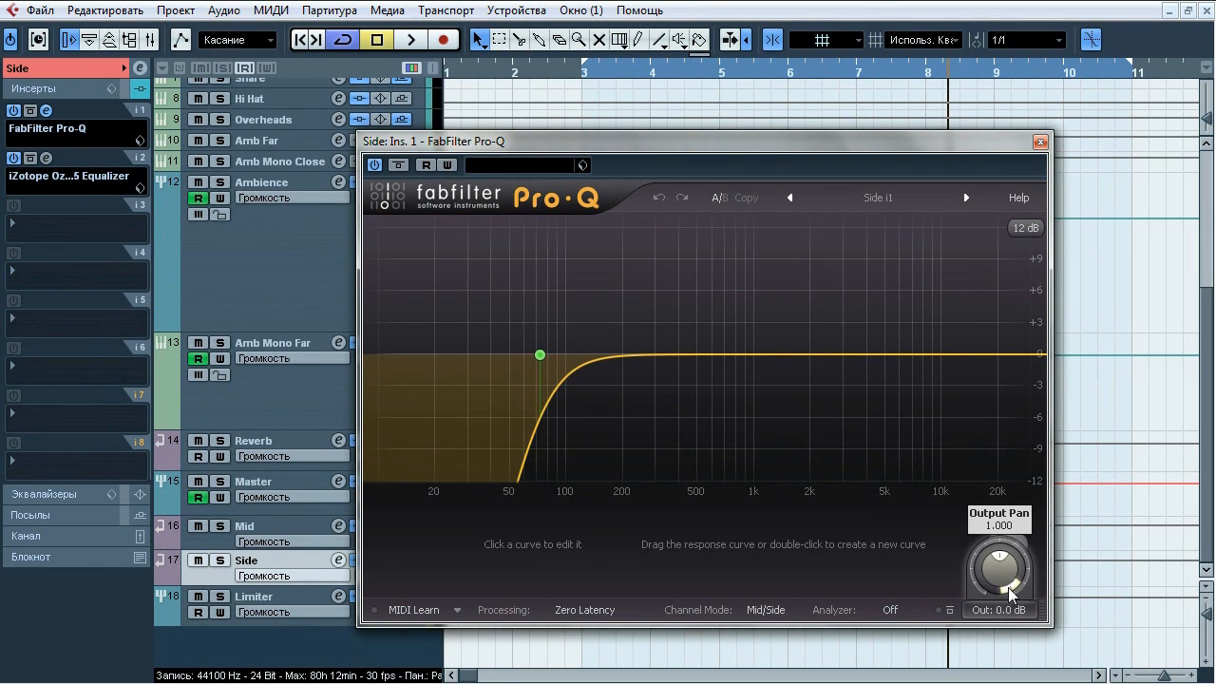
click(1040, 142)
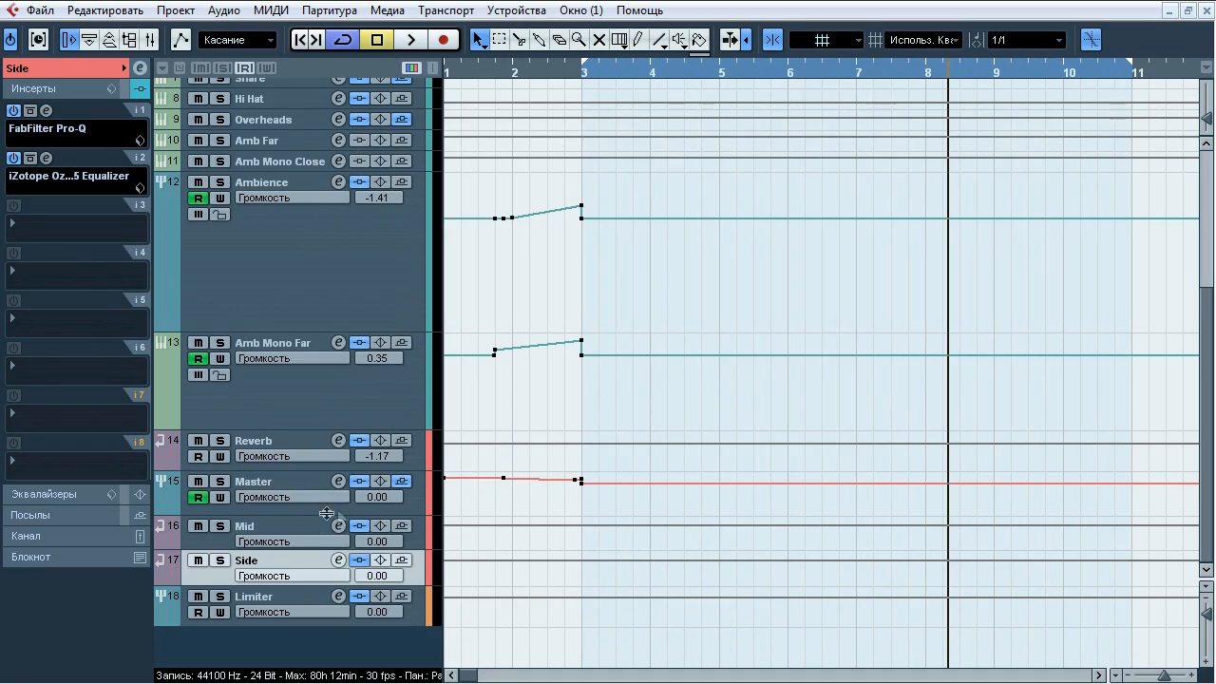
- Open the iZotope Ozone 5 Equalizer on both Mid and Side and arrange the windows so both curves are visible
click(285, 527)
click(46, 158)
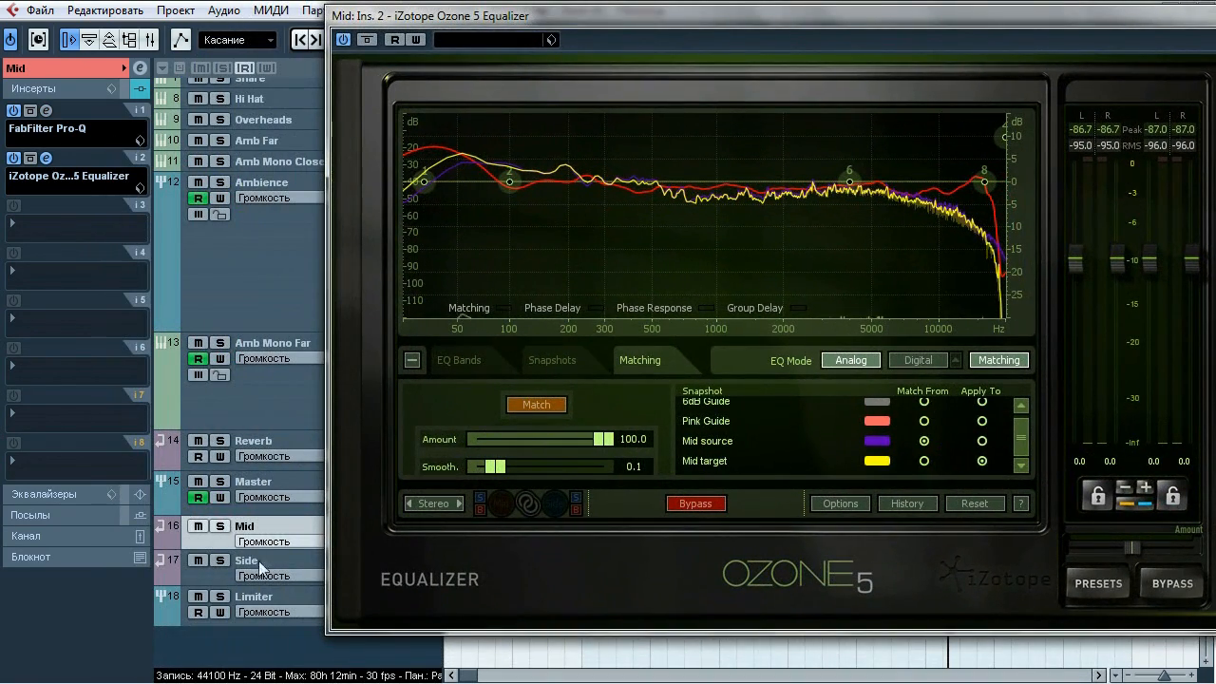
click(258, 561)
click(54, 160)
drag(392, 40, 634, 350)
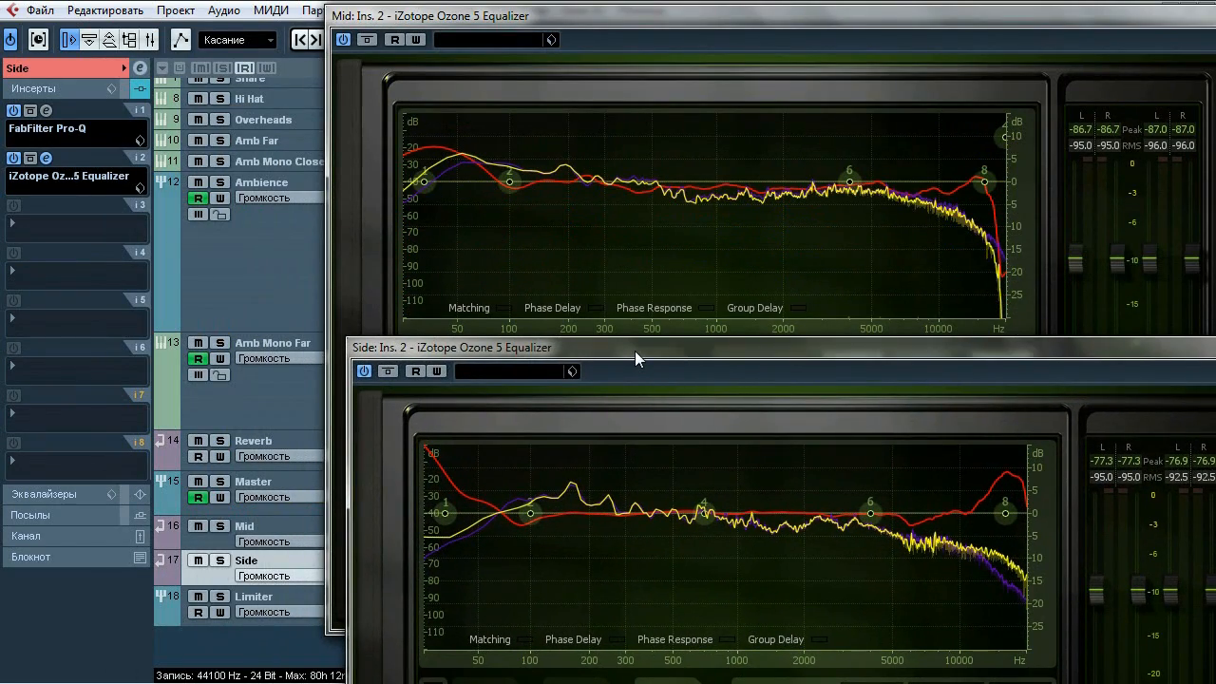
- Play the mix and compare the Mid and Side Ozone 5 Equalizers bypassed and active, leaving both active
key(space)
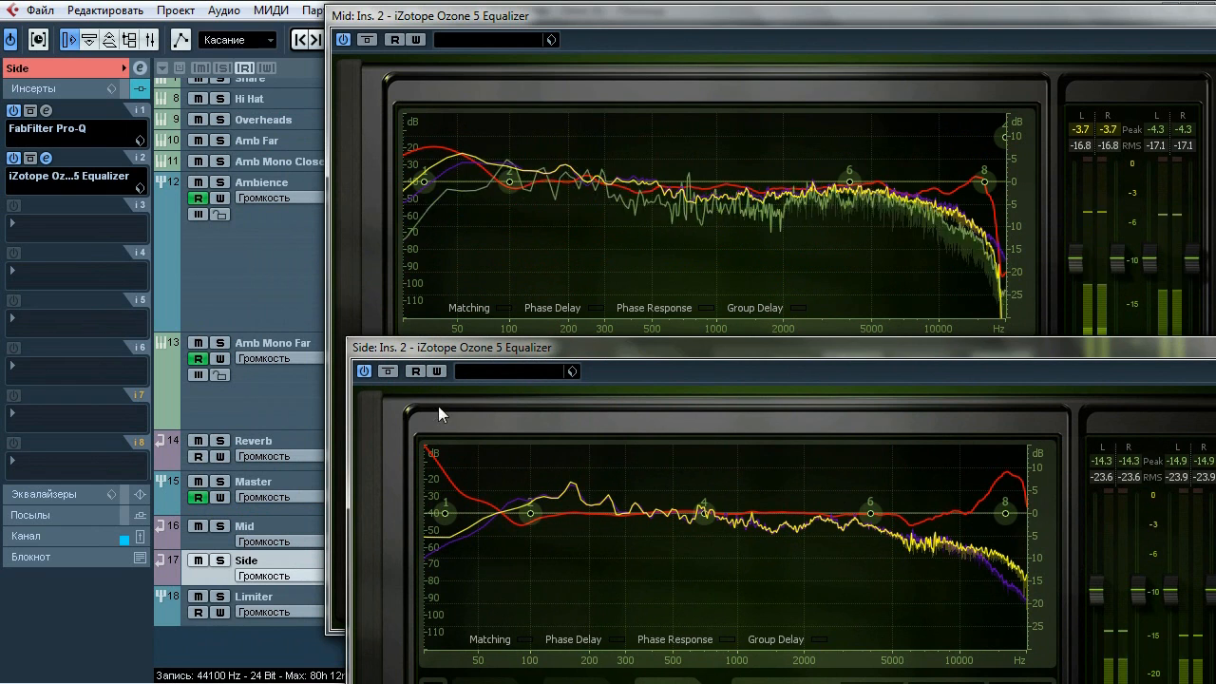
click(387, 371)
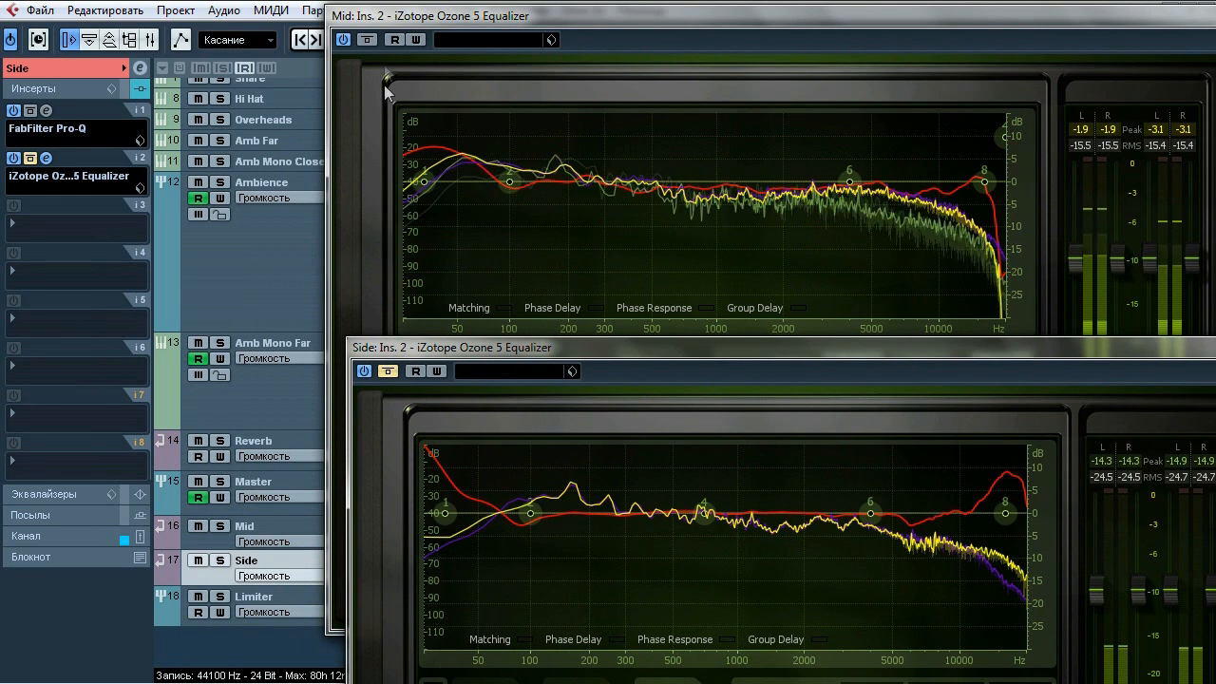
click(371, 40)
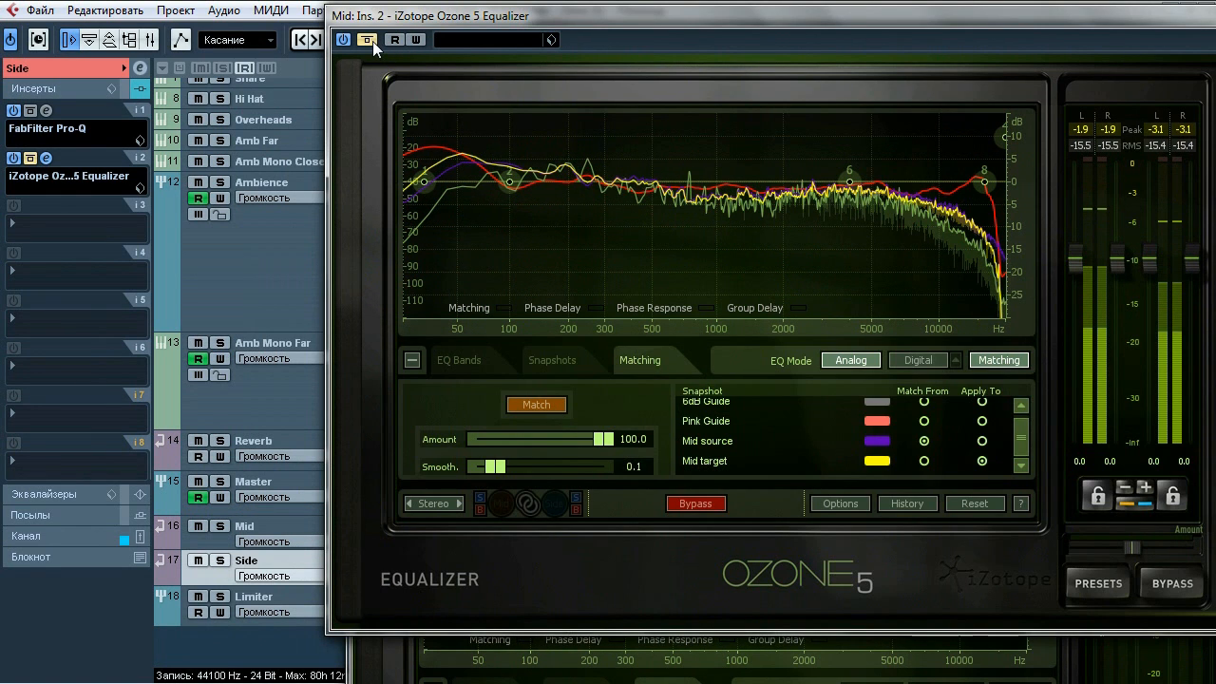
click(373, 41)
click(364, 671)
click(390, 371)
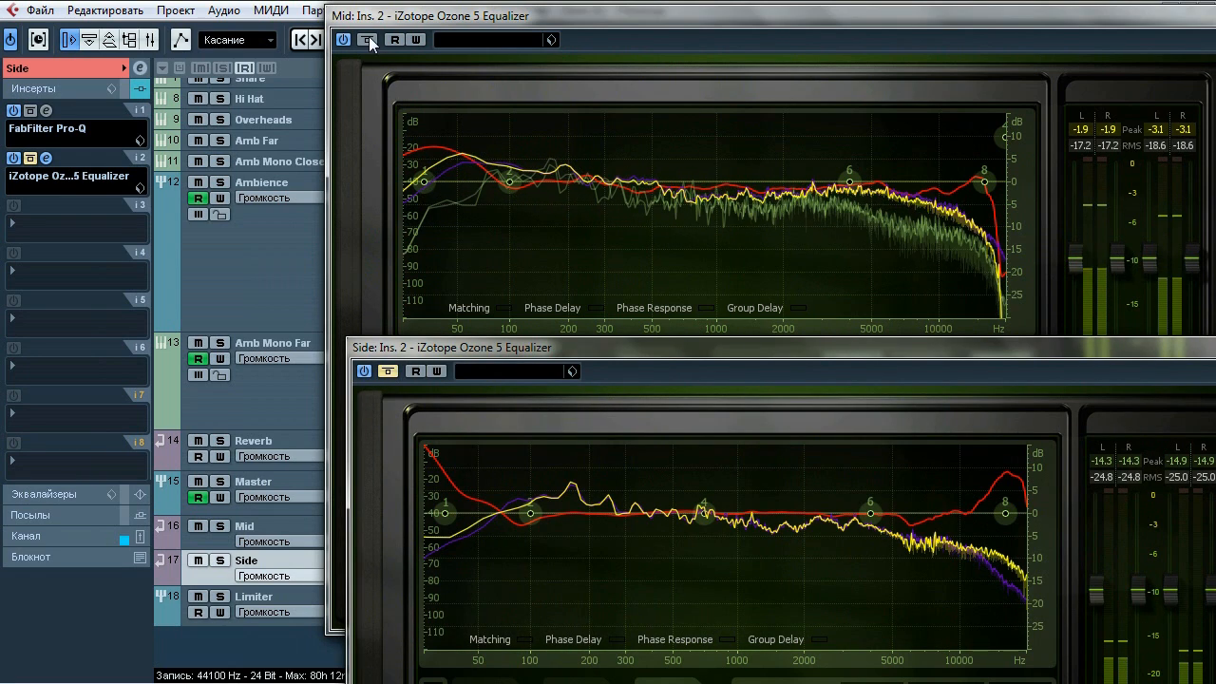
click(361, 308)
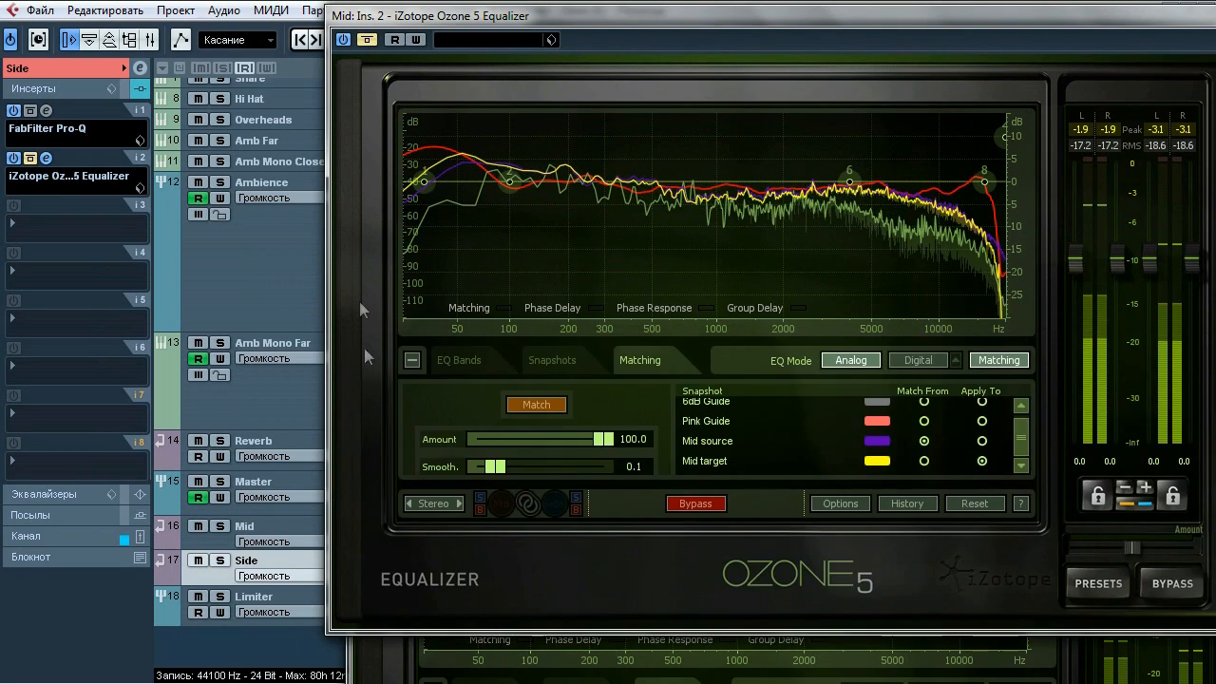
click(379, 671)
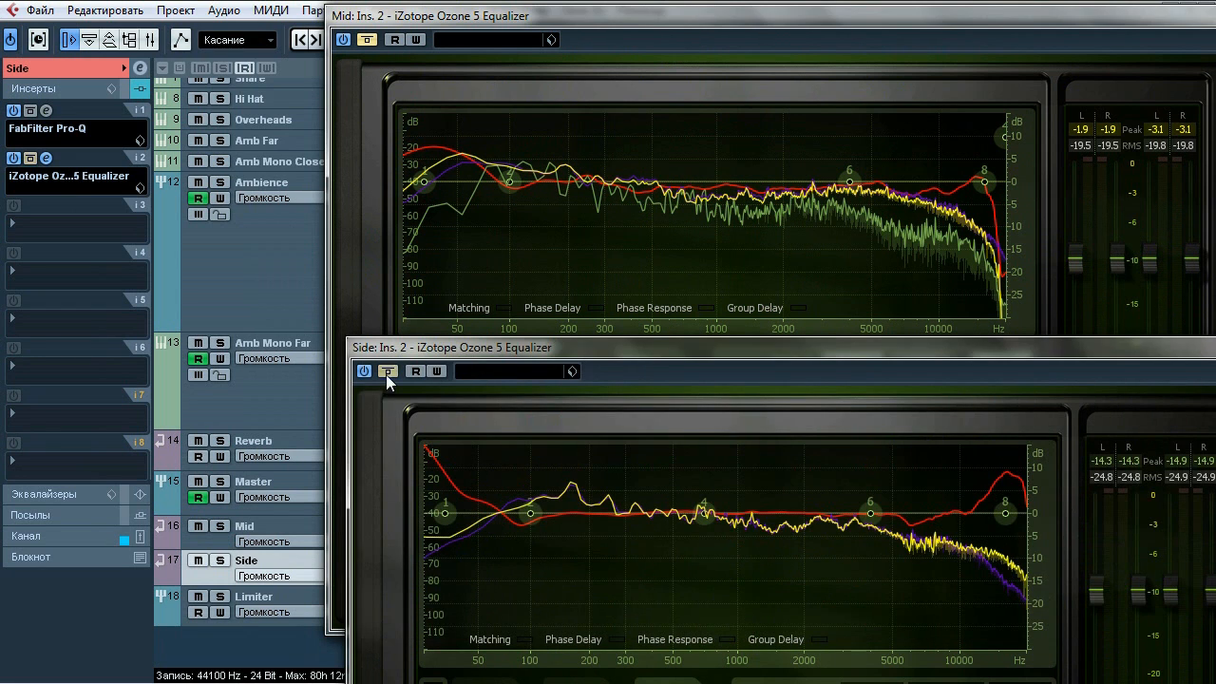
click(382, 68)
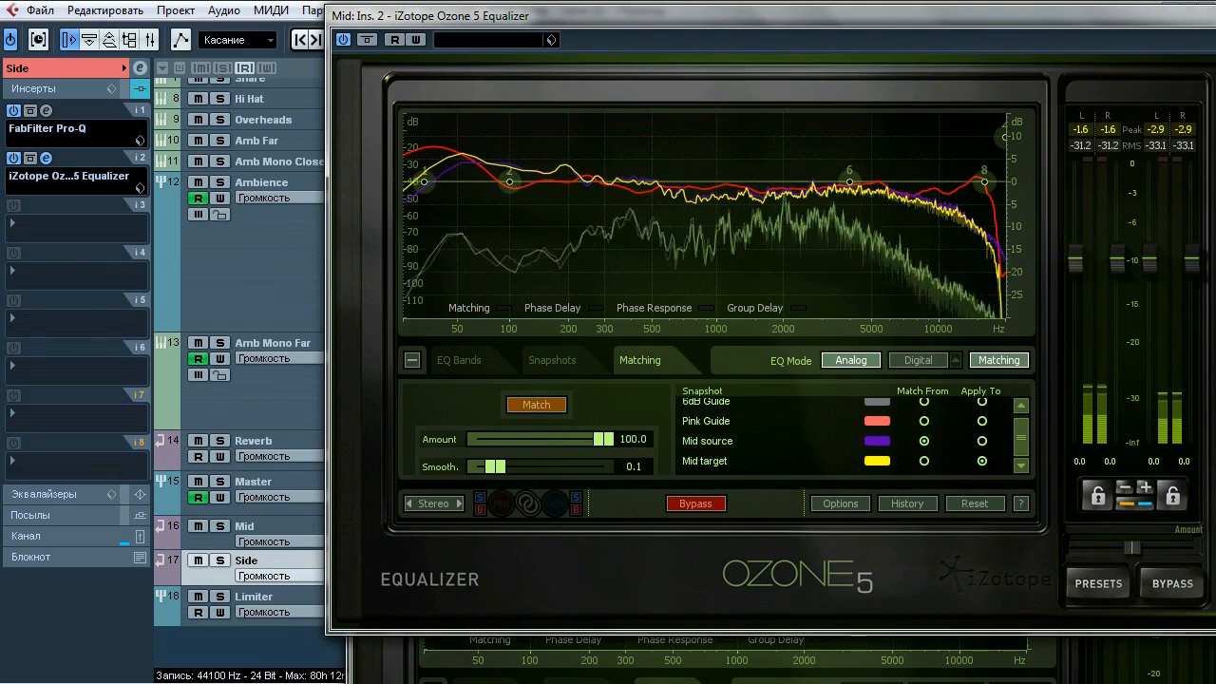
- Close Mid's Ozone 5 Equalizer, examine Side's matching curve and settings, and close that one too
drag(951, 21, 674, 154)
click(980, 149)
drag(981, 351, 851, 174)
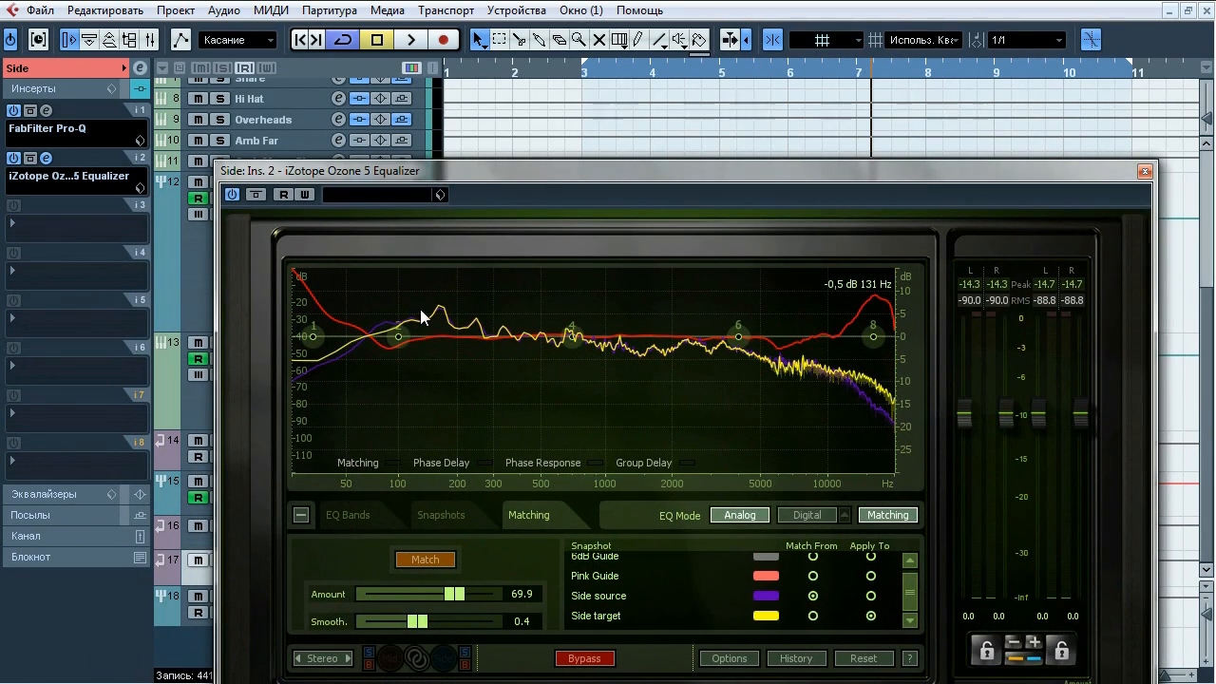
click(1144, 171)
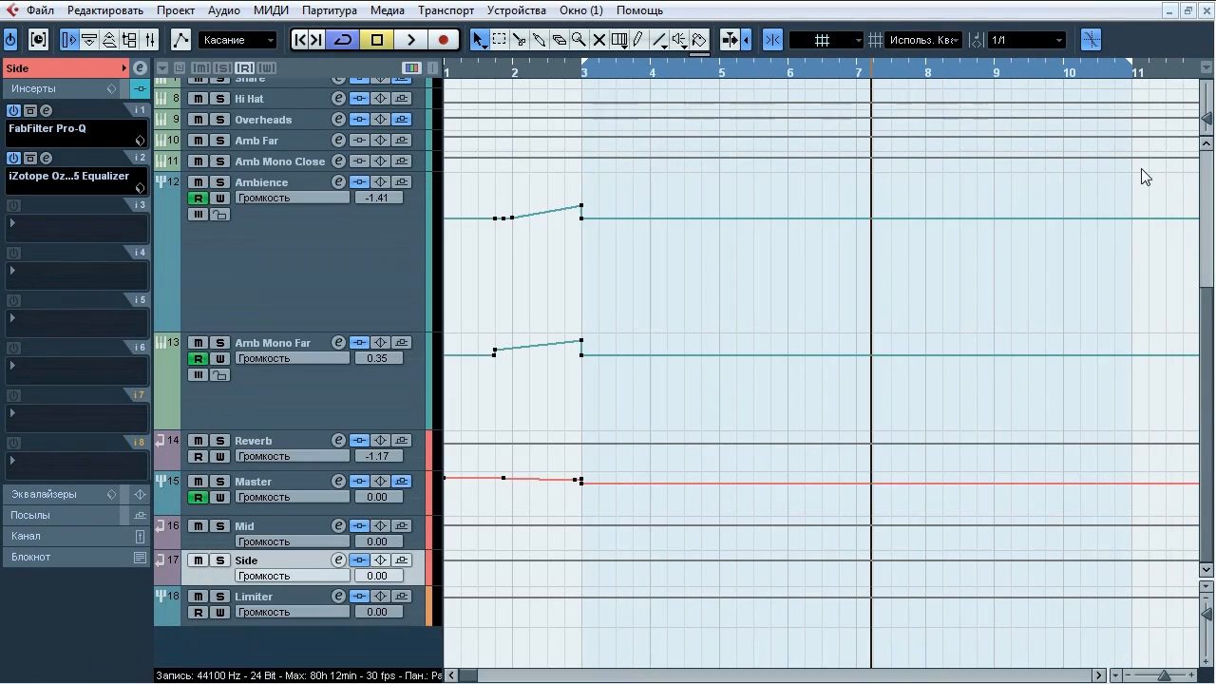
- Open Side's FabFilter Pro-Q, solo Side during playback and audition the low cut band in isolation
click(46, 110)
drag(442, 140, 455, 129)
mouse_move(554, 345)
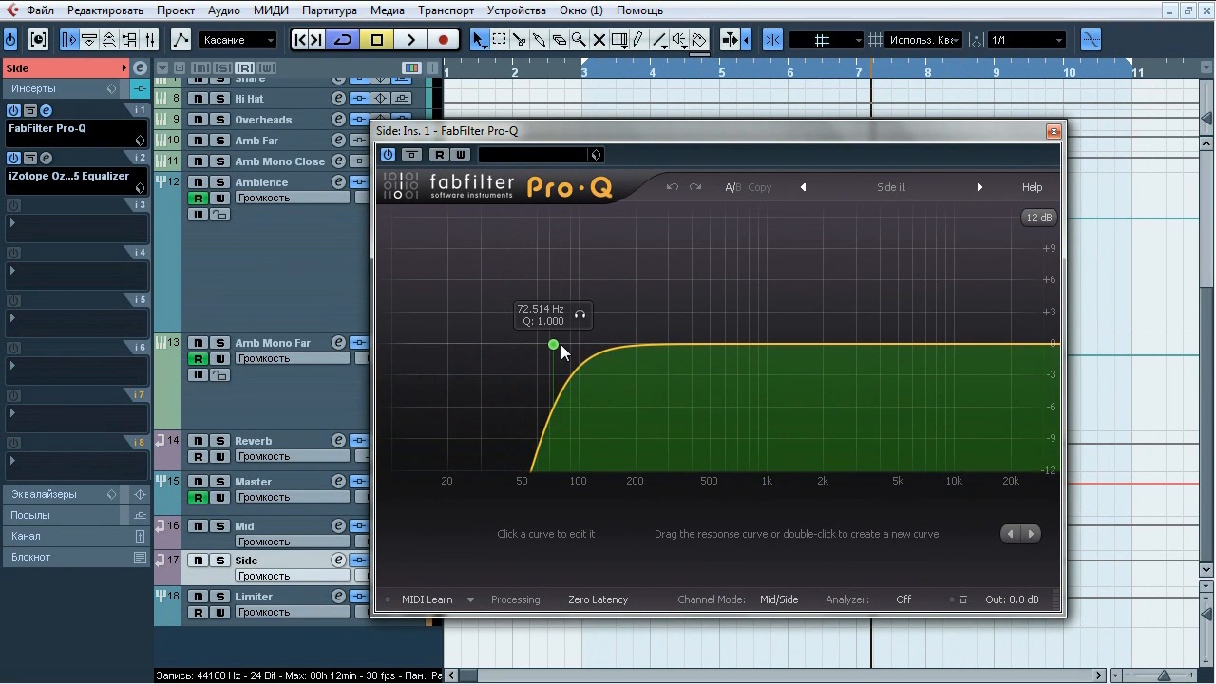
key(space)
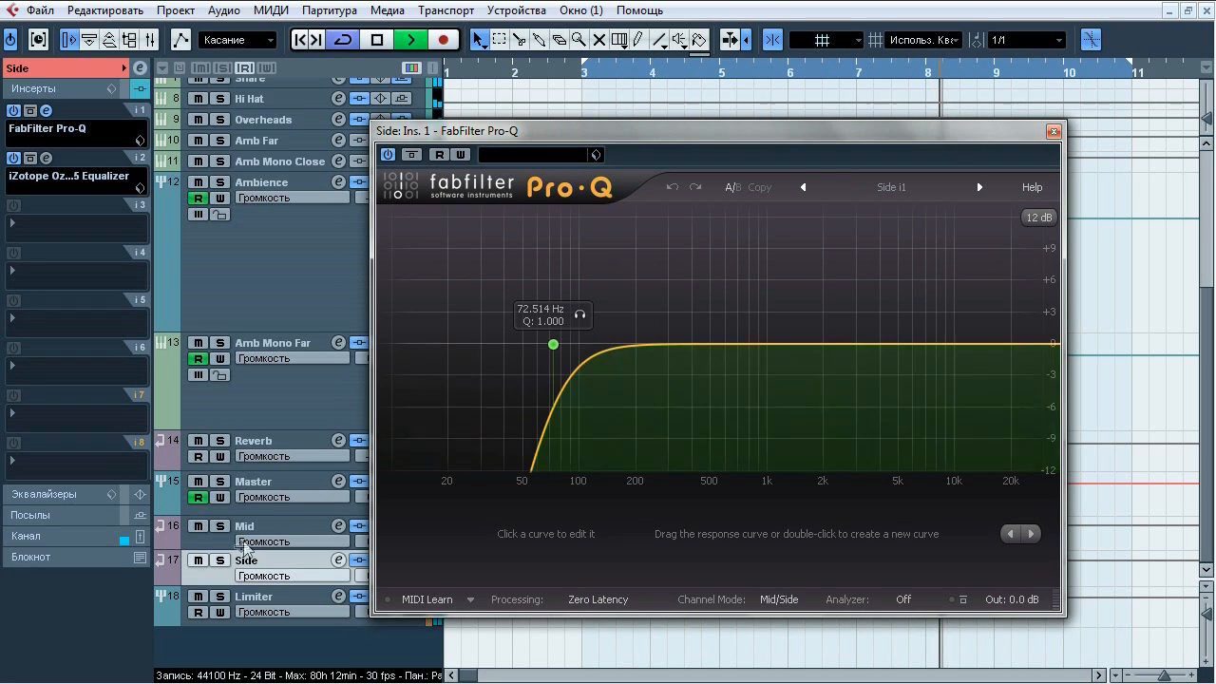
click(222, 561)
click(579, 314)
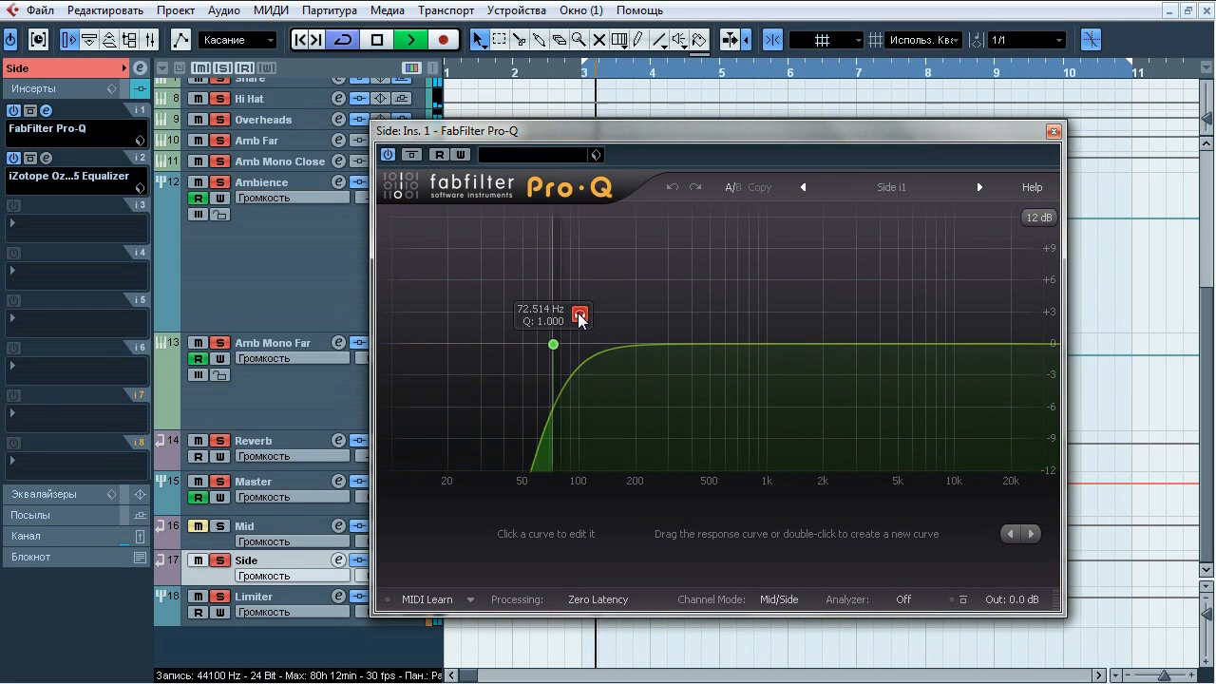
click(580, 317)
- Compare Side's low cut band bypassed and active, leave it active and close Pro-Q
click(874, 535)
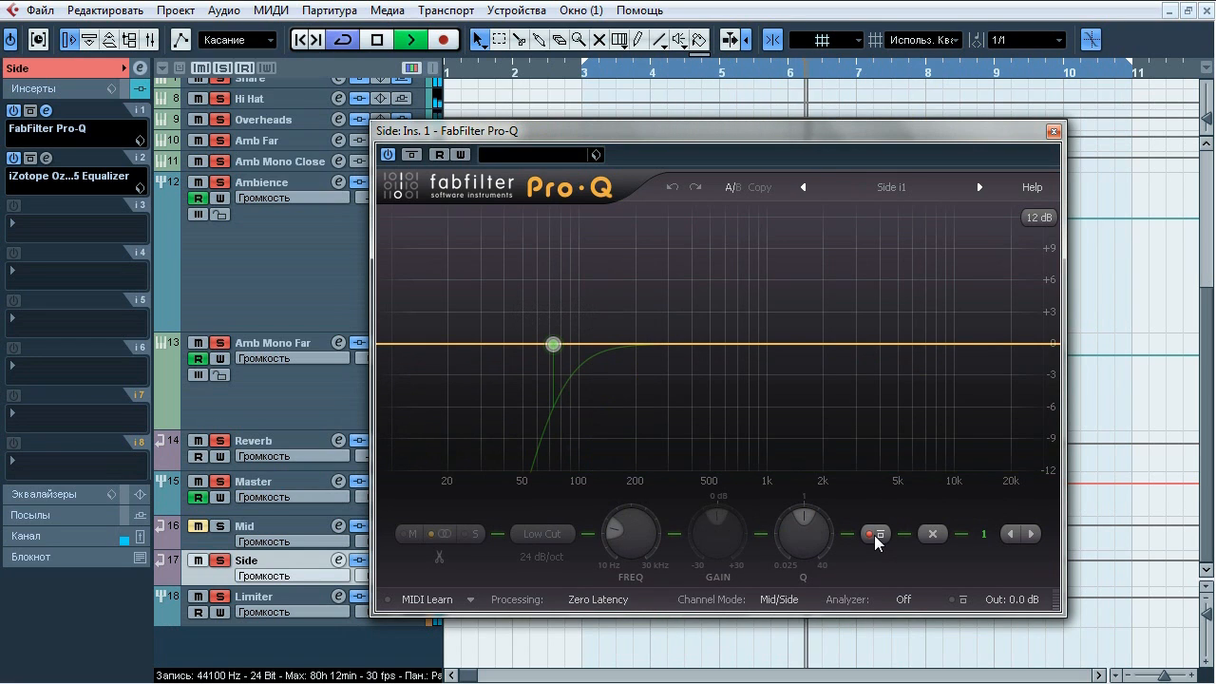
click(874, 535)
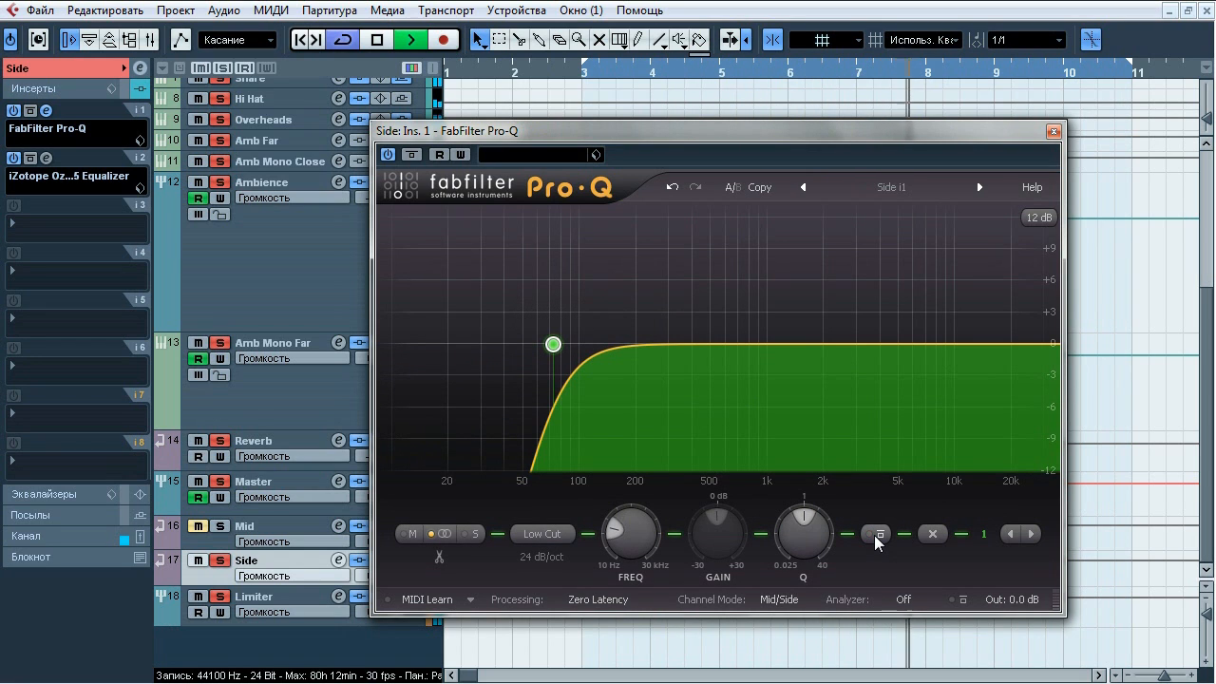
click(874, 535)
click(874, 535)
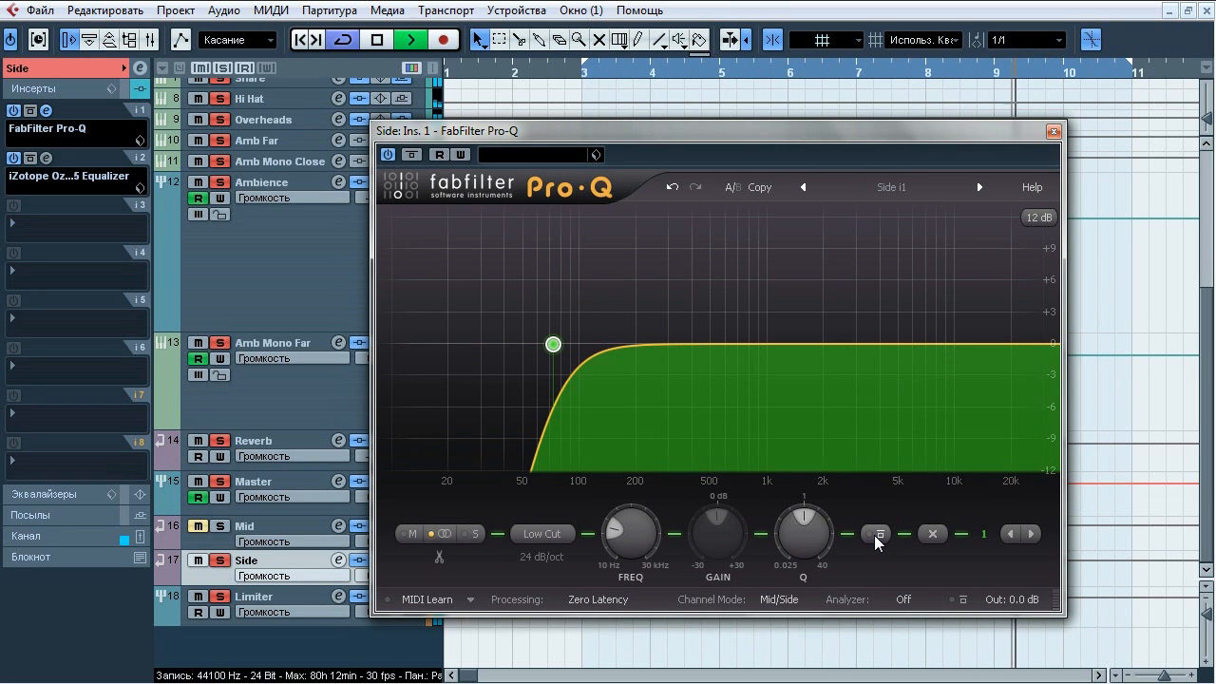
click(1053, 132)
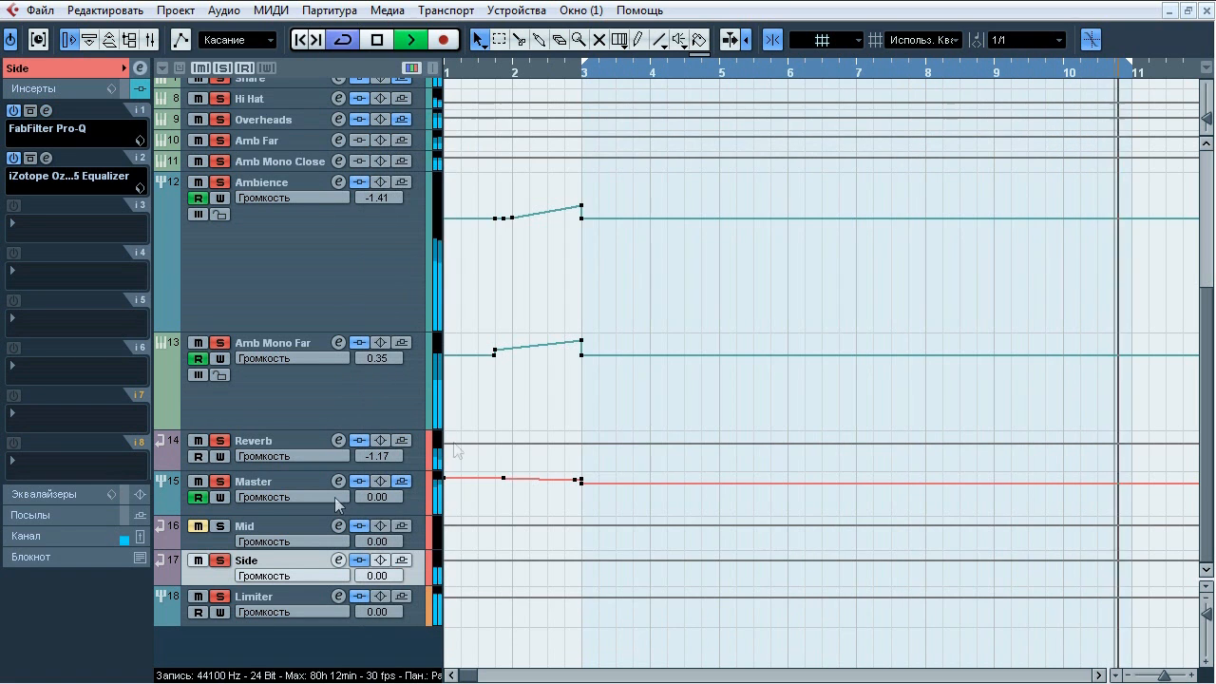
- Switch the solo from Side to Mid, open Mid's FabFilter Pro-Q and audition its low cut band in isolation
click(220, 561)
click(221, 527)
click(254, 528)
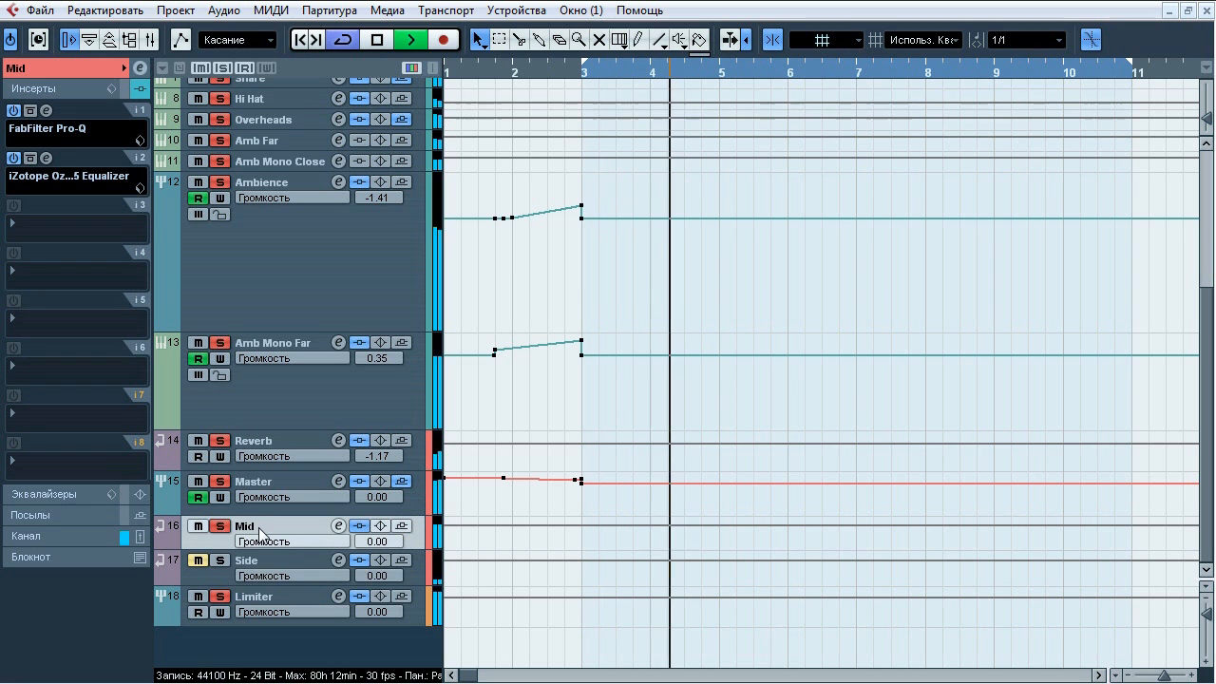
click(46, 110)
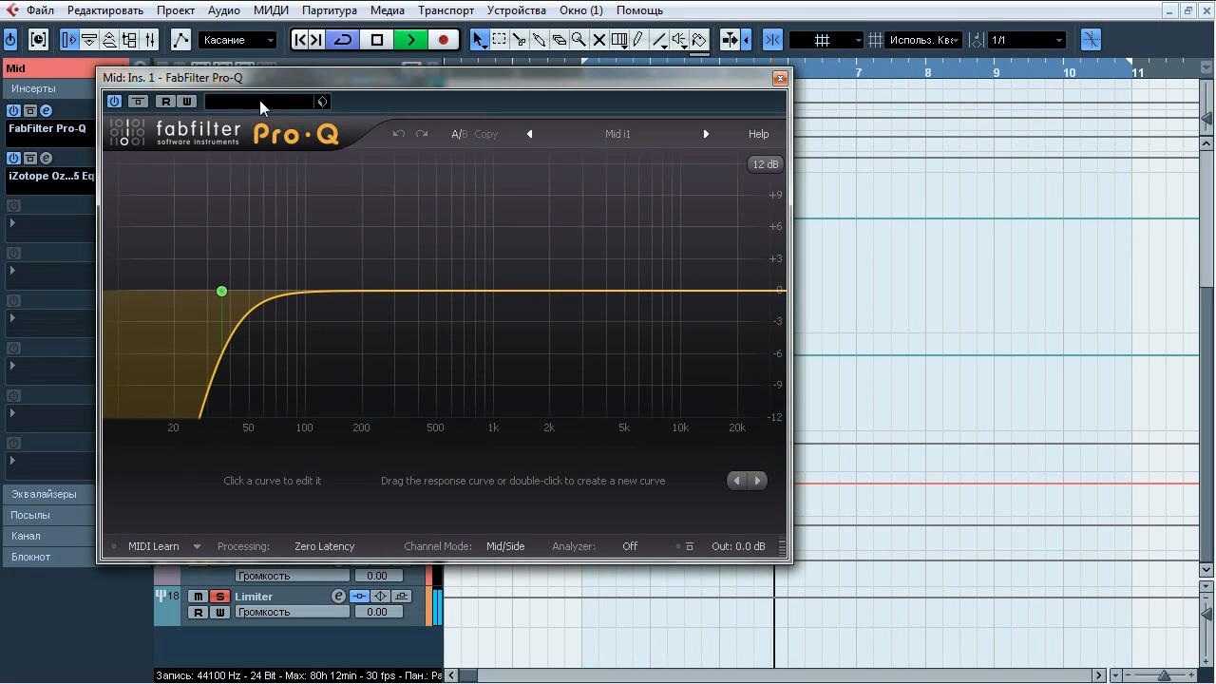
drag(284, 90, 490, 147)
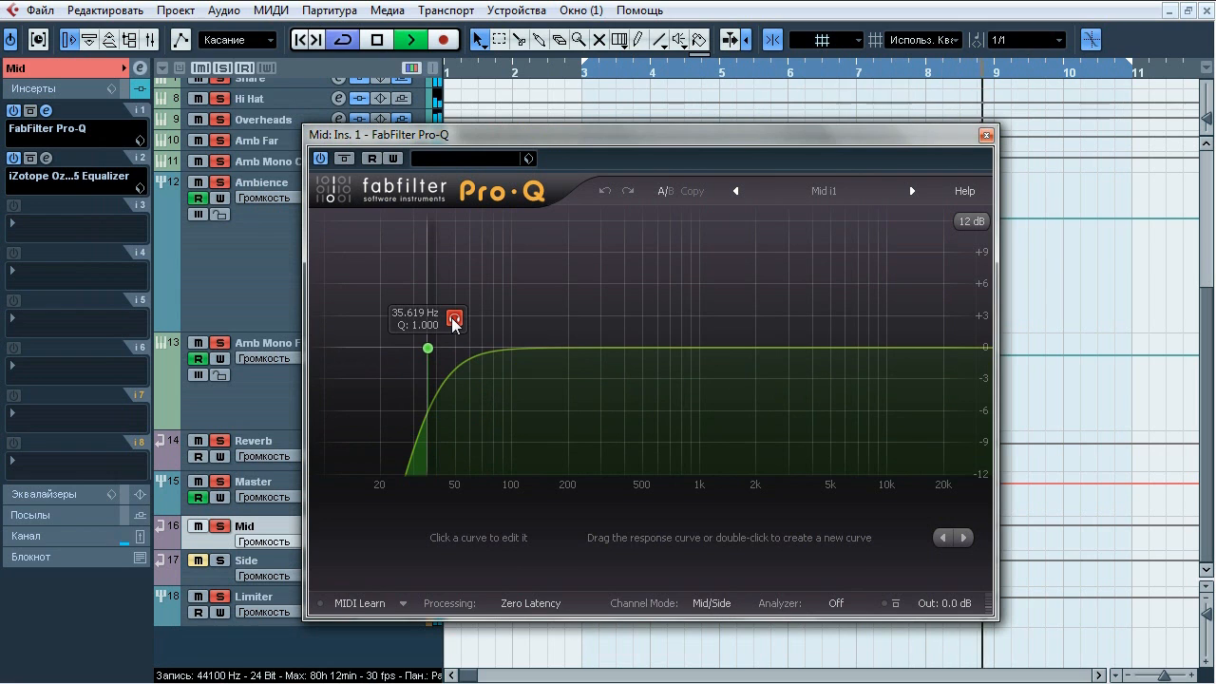
click(463, 370)
- Compare Mid's low cut bypassed and active, leave it active, stop playback, close Pro-Q and unsolo Mid
click(814, 540)
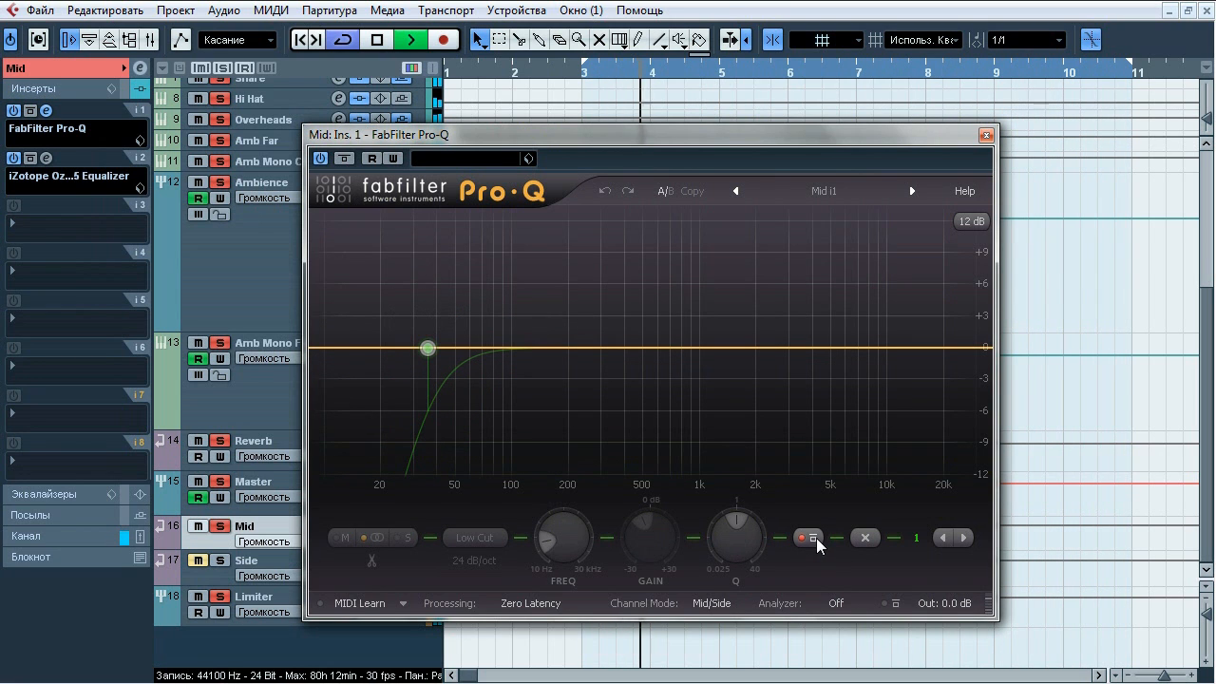
click(814, 540)
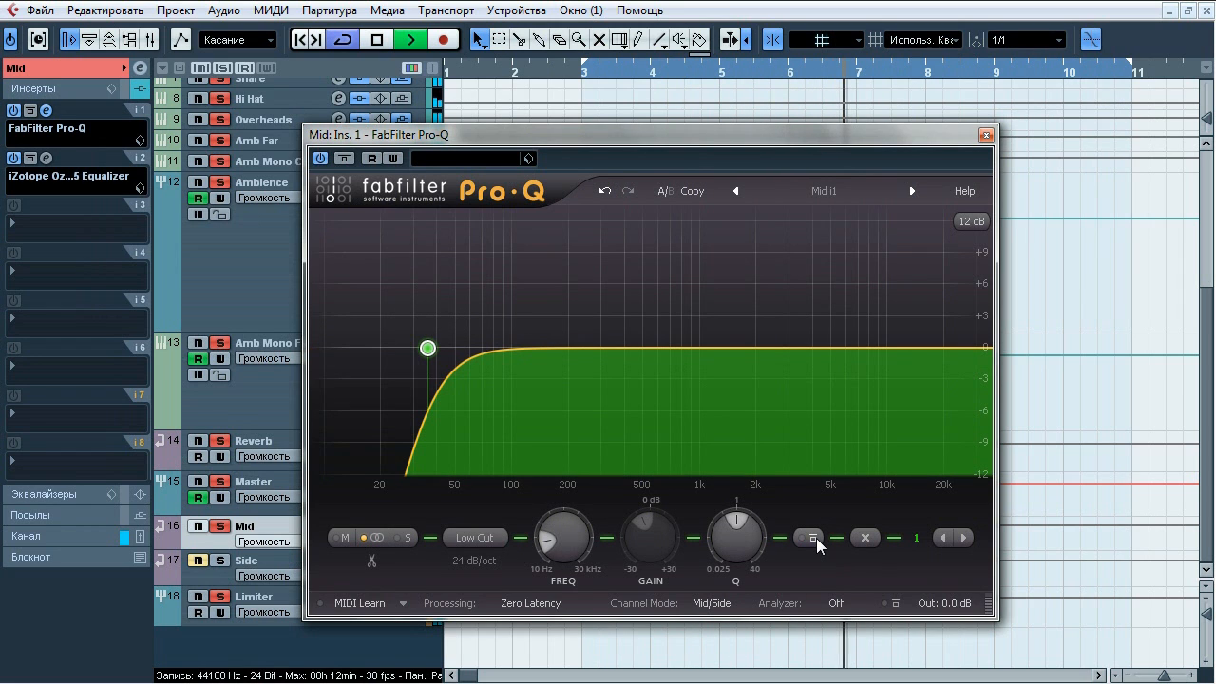
key(space)
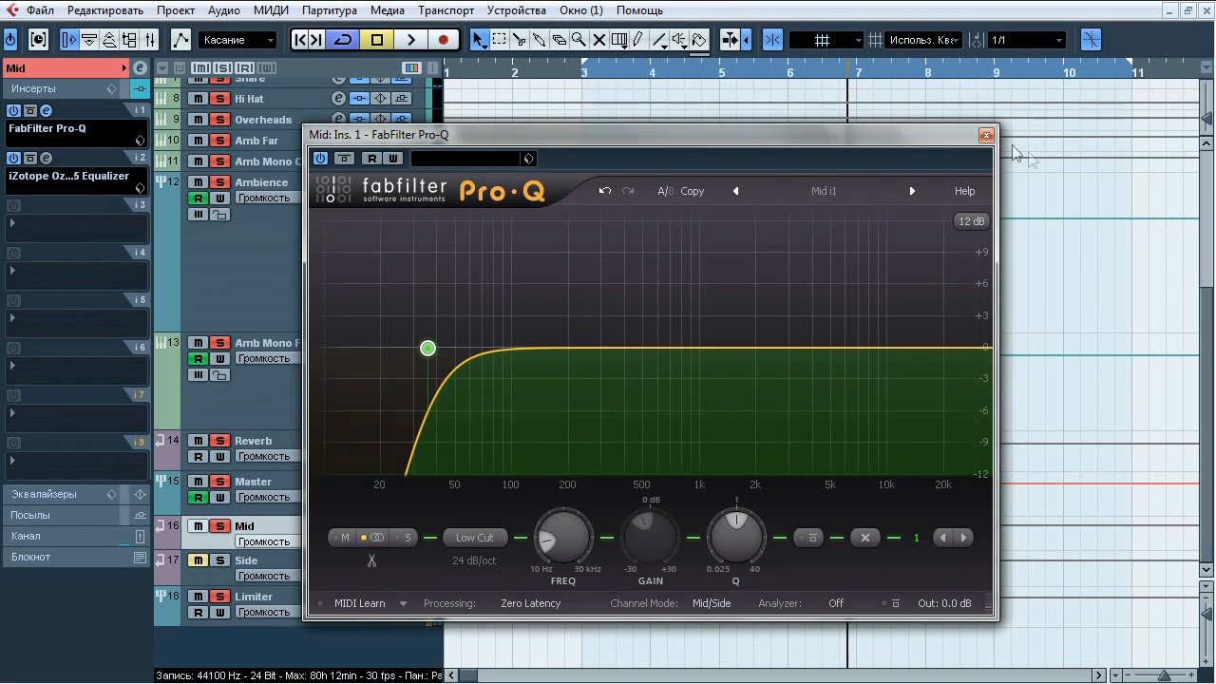
click(985, 135)
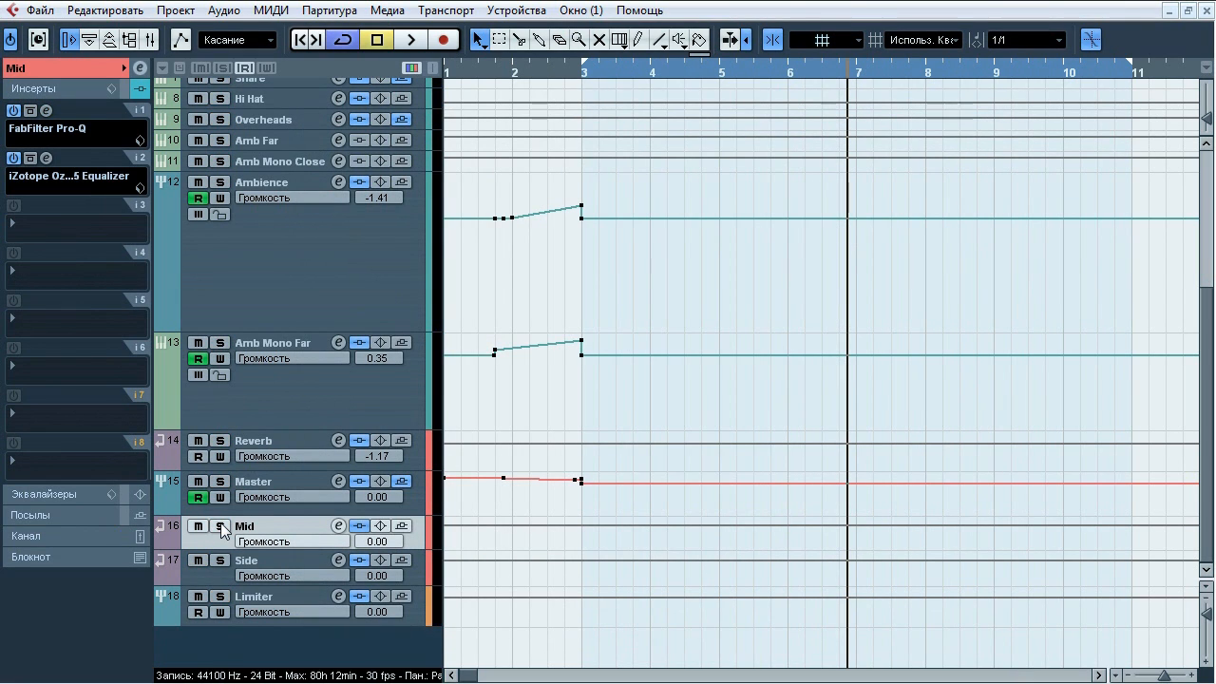
- Check the output routing of the Mid and Side tracks together, and that of the Limiter track
shift+click(260, 560)
click(93, 67)
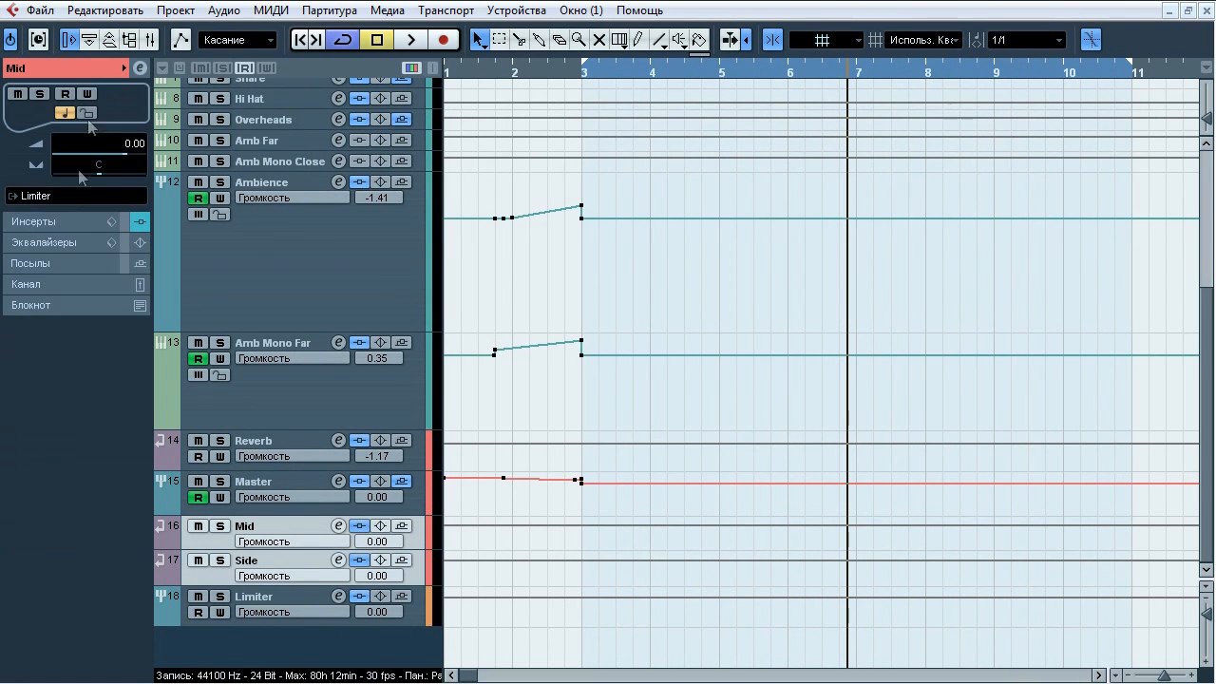
click(281, 597)
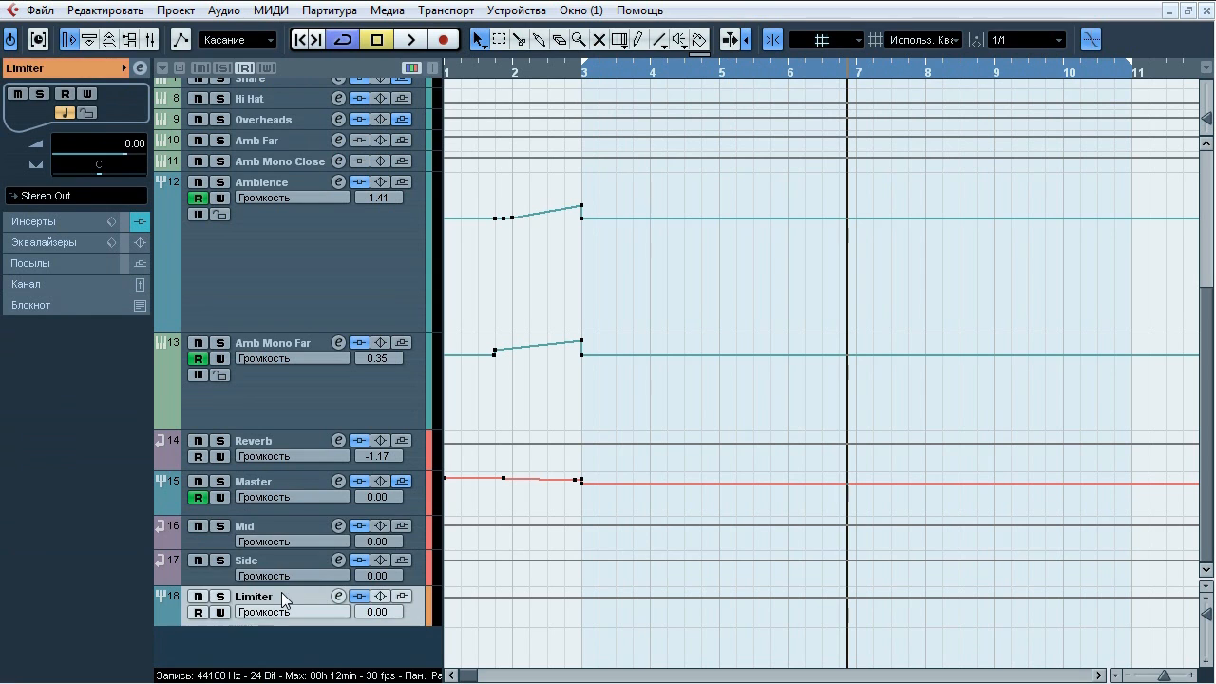
- Show the Limiter track's inserts and open its T-RackS CS Bus Comp
click(49, 220)
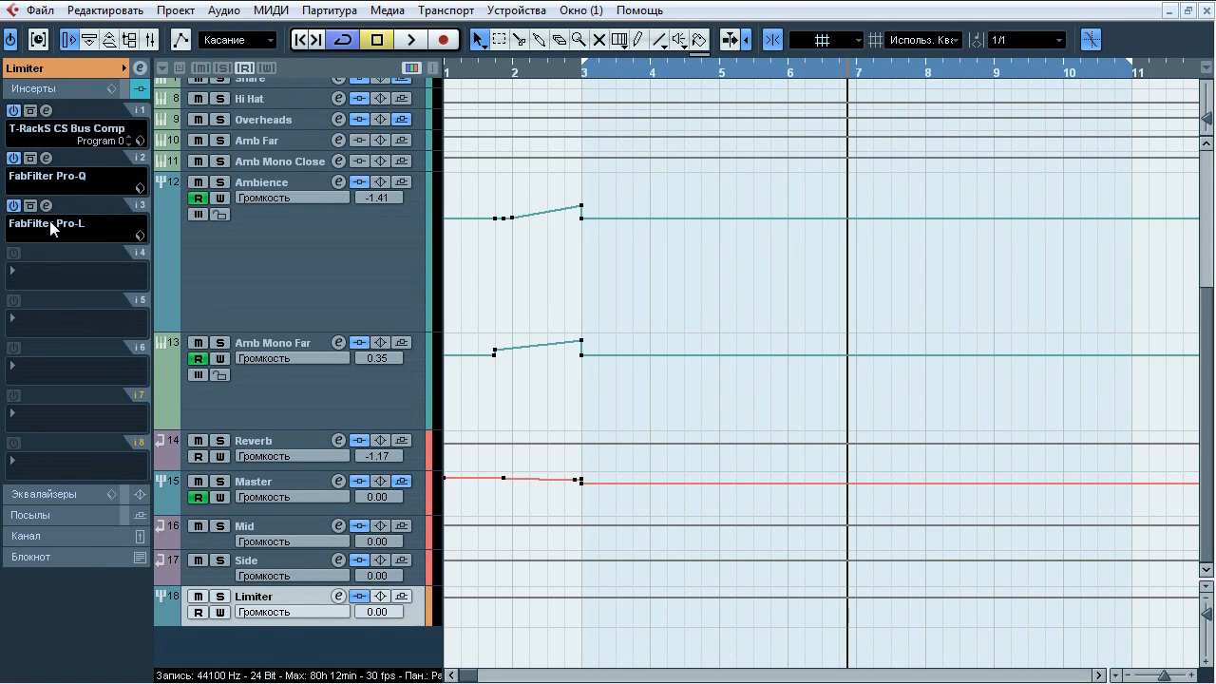
click(47, 107)
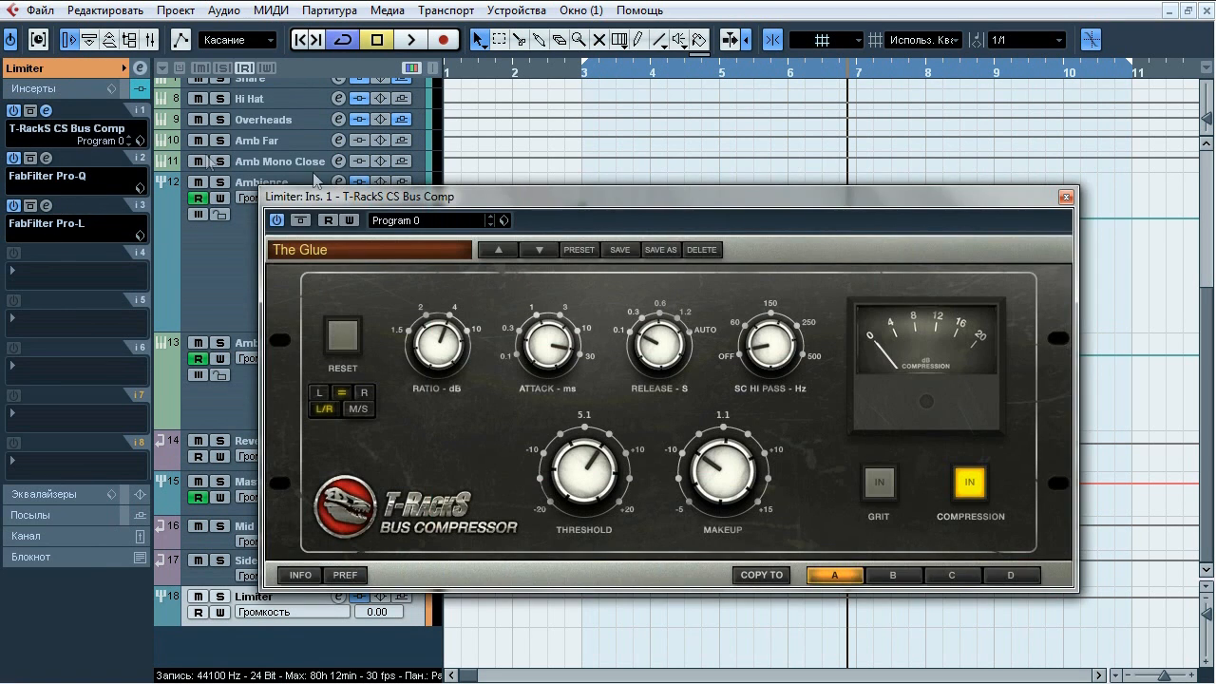
- Compare the Limiter track's T-RackS CS Bus Comp bypassed and active during playback, leave it active, stop playback and close the compressor
drag(506, 190, 477, 174)
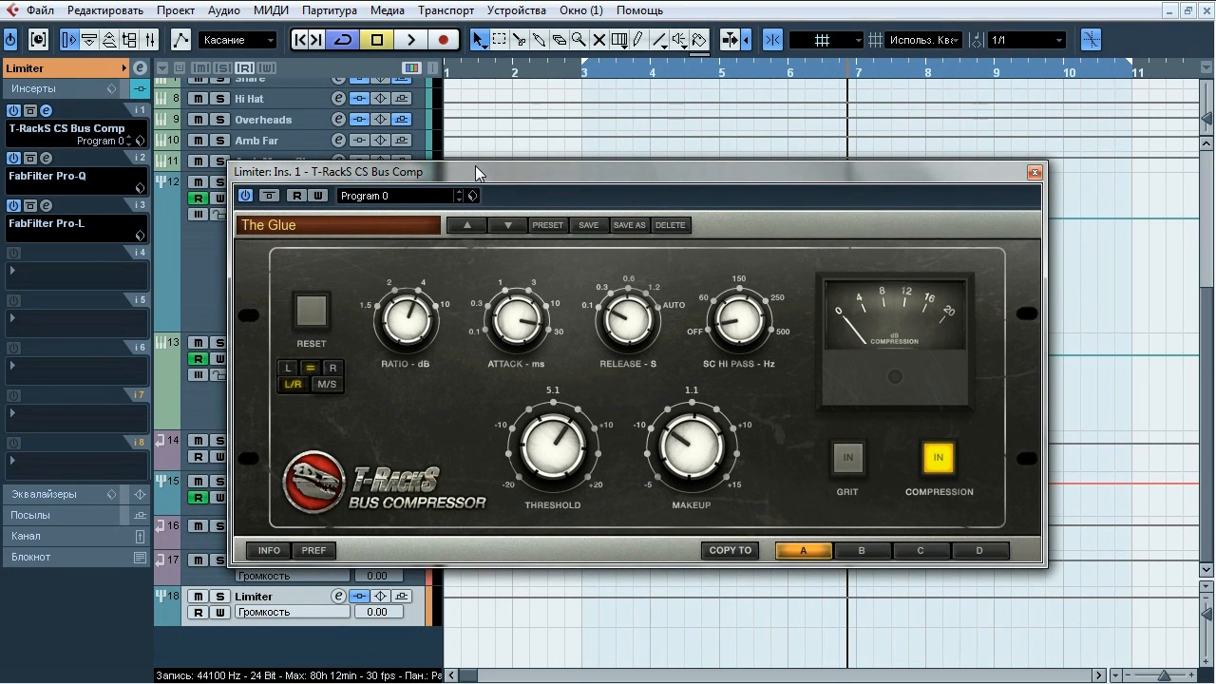
key(space)
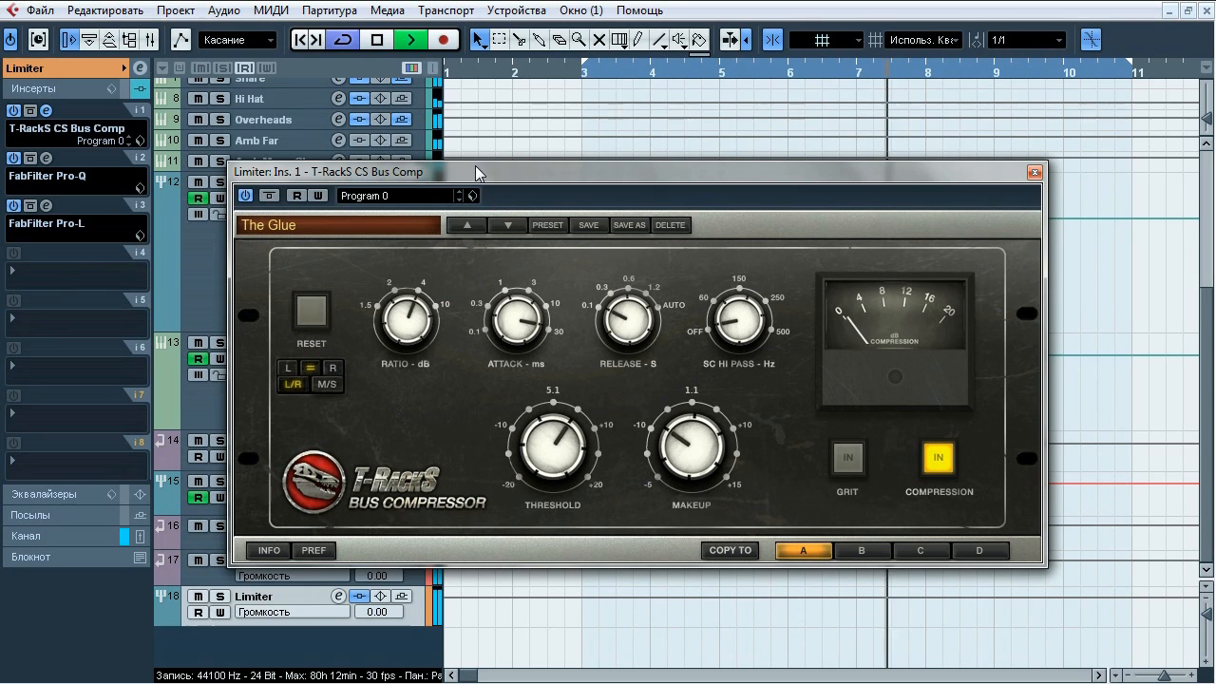
click(270, 195)
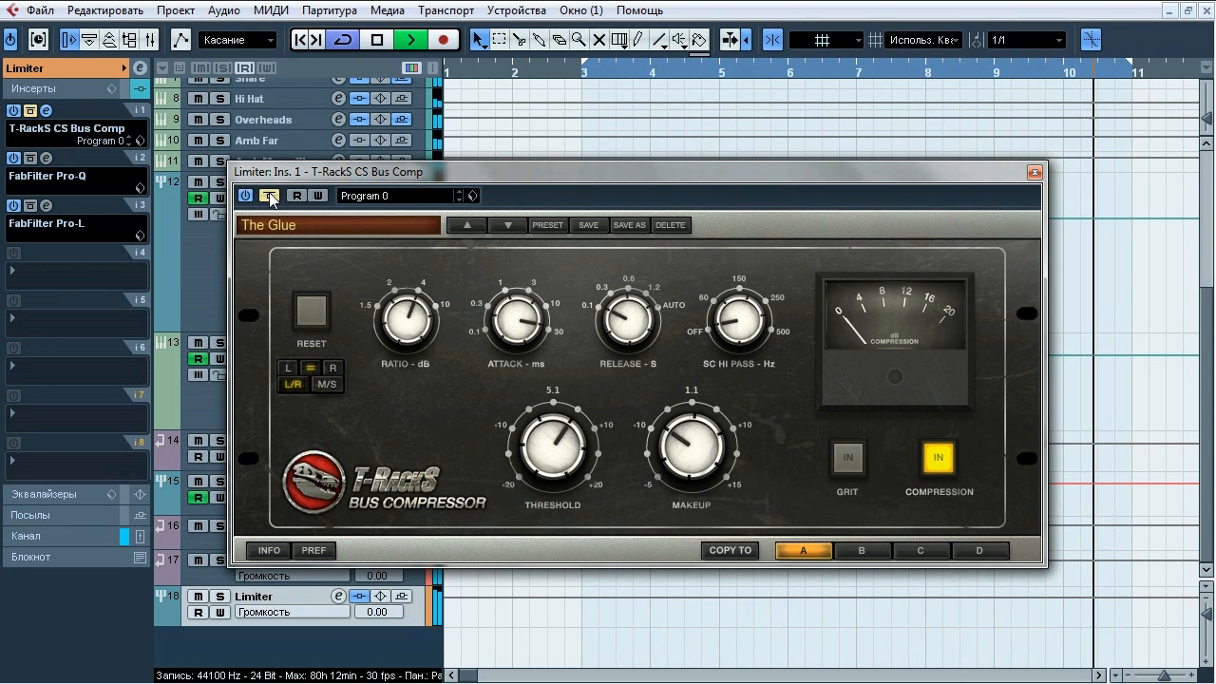
click(270, 196)
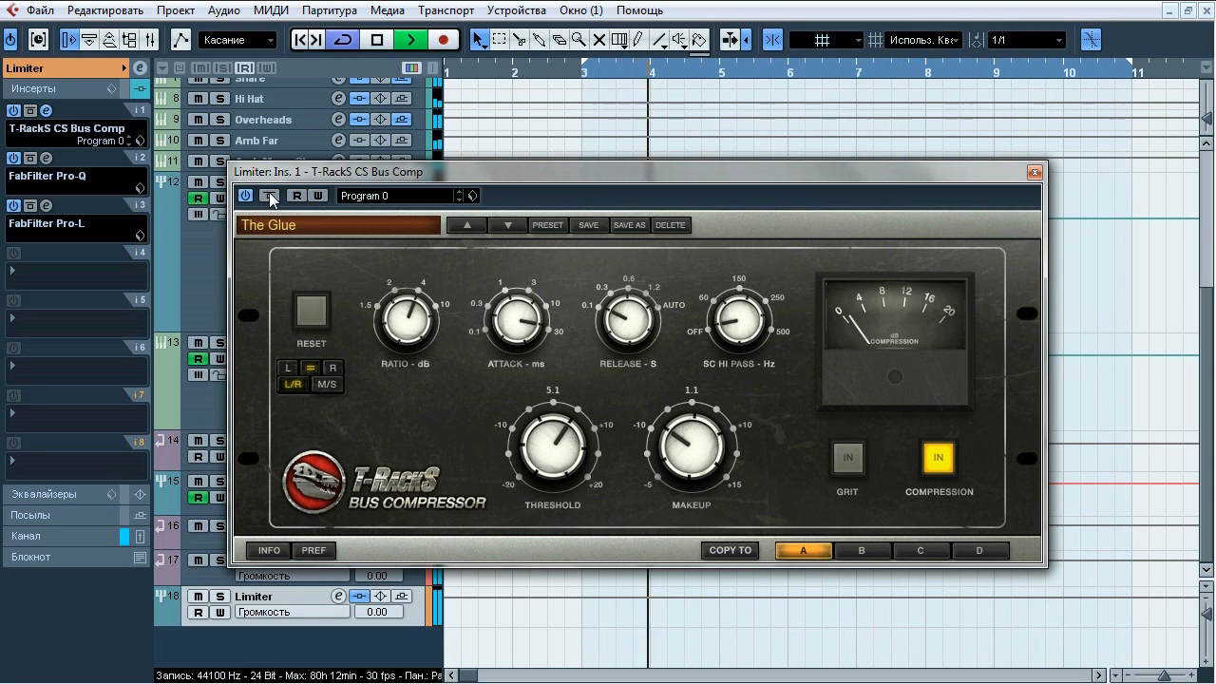
click(270, 196)
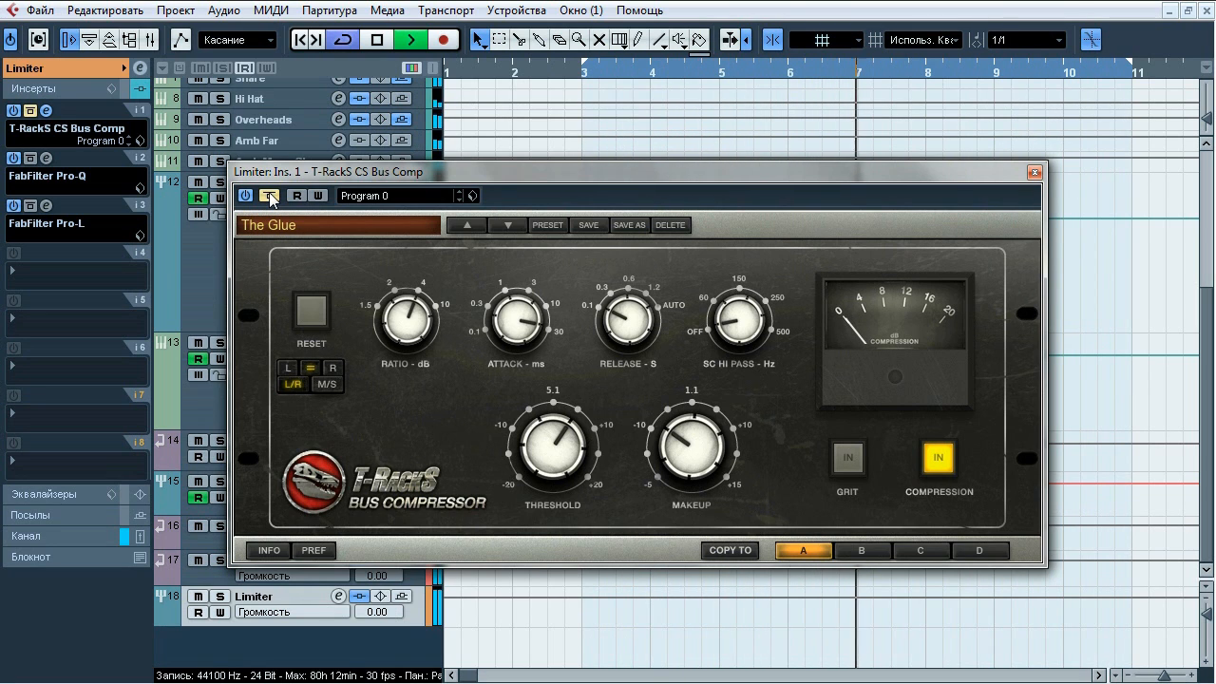
click(269, 196)
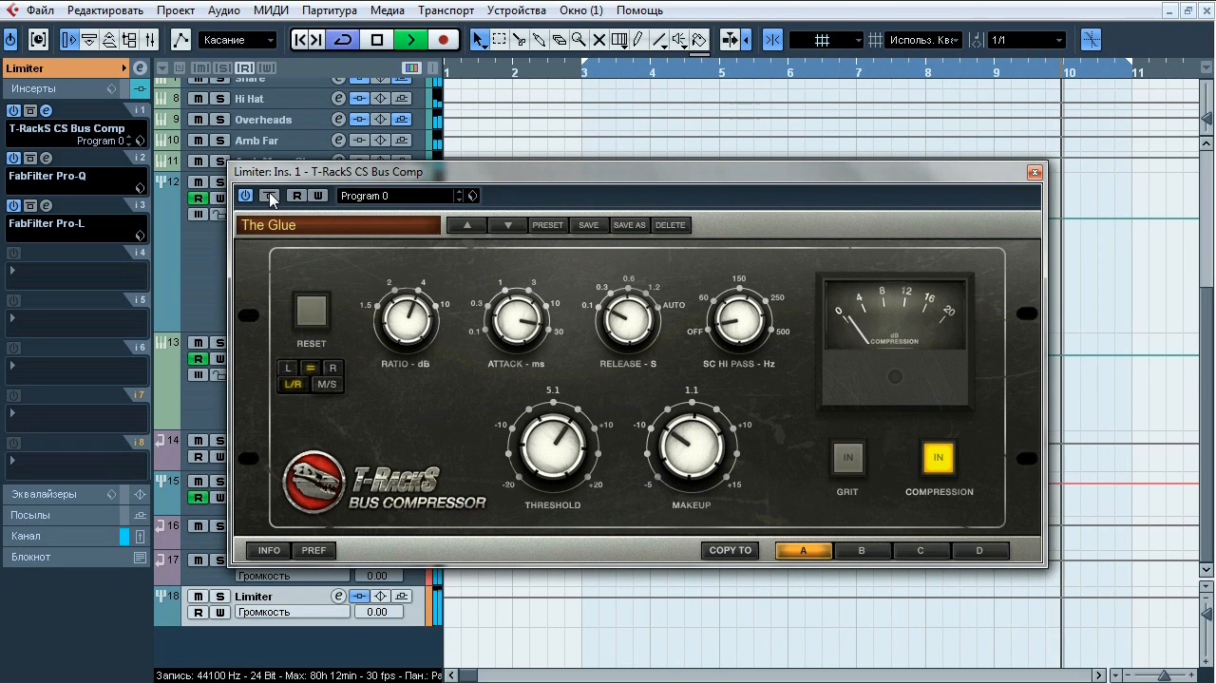
click(269, 196)
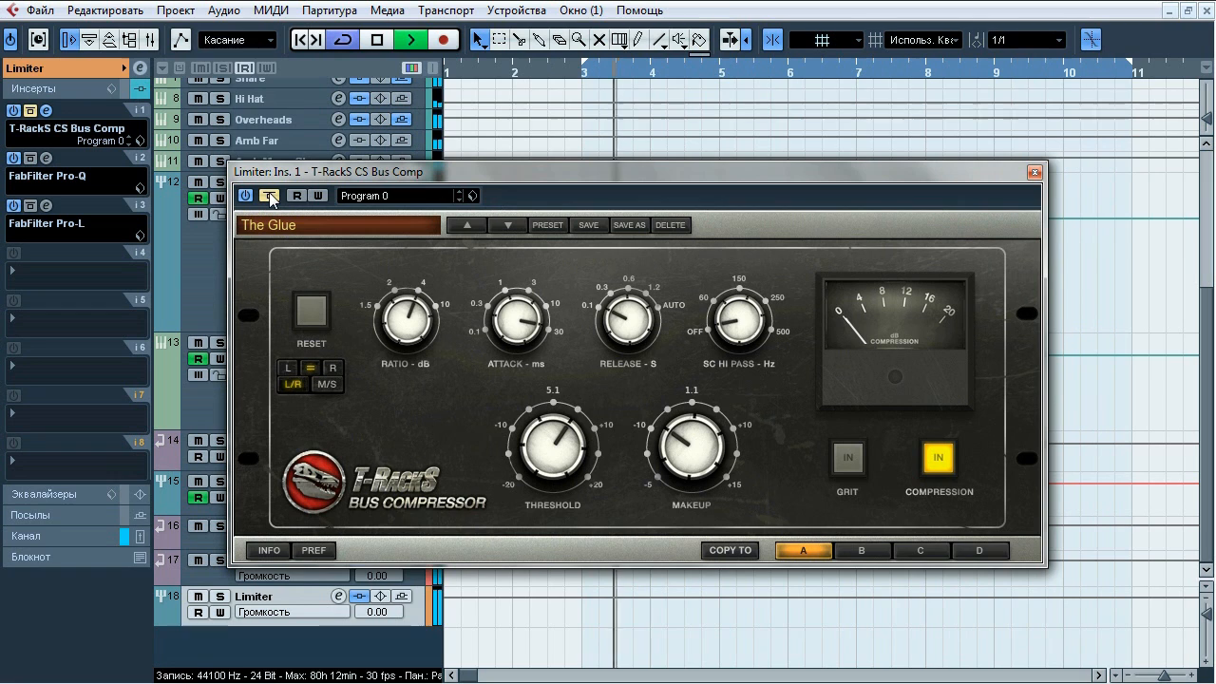
click(270, 196)
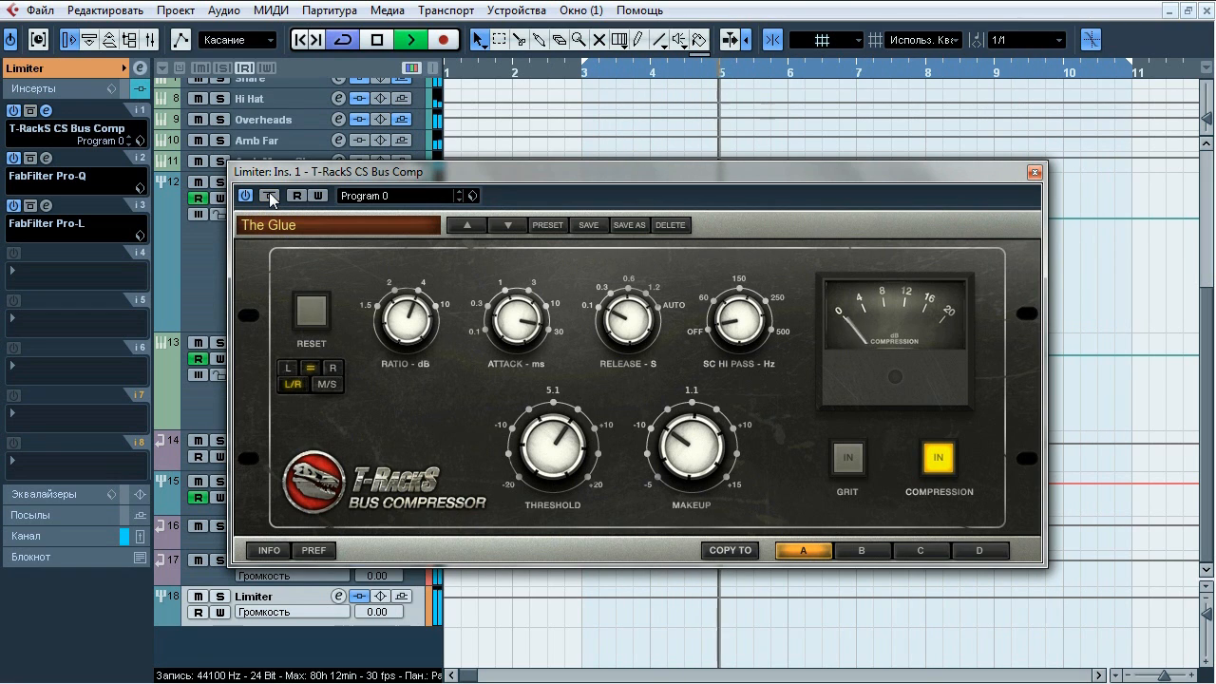
key(space)
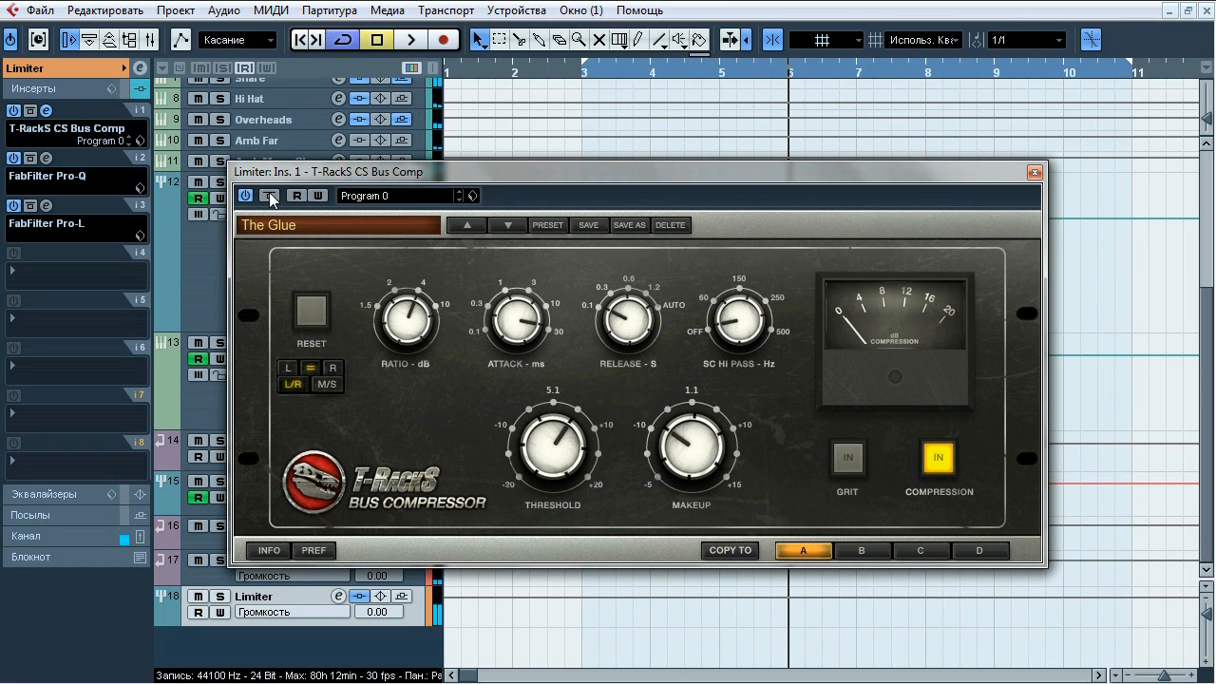
click(1035, 174)
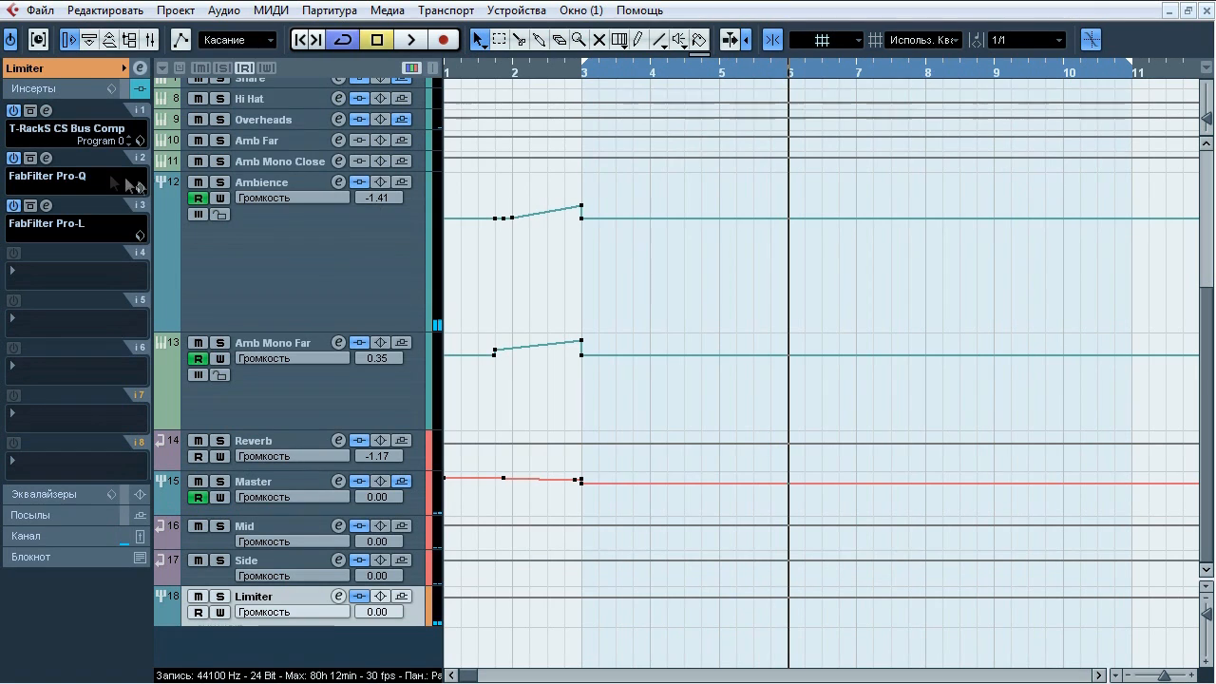
- Open the Limiter track's FabFilter Pro-Q and audition its high cut band in isolation during playback
click(45, 159)
mouse_move(903, 334)
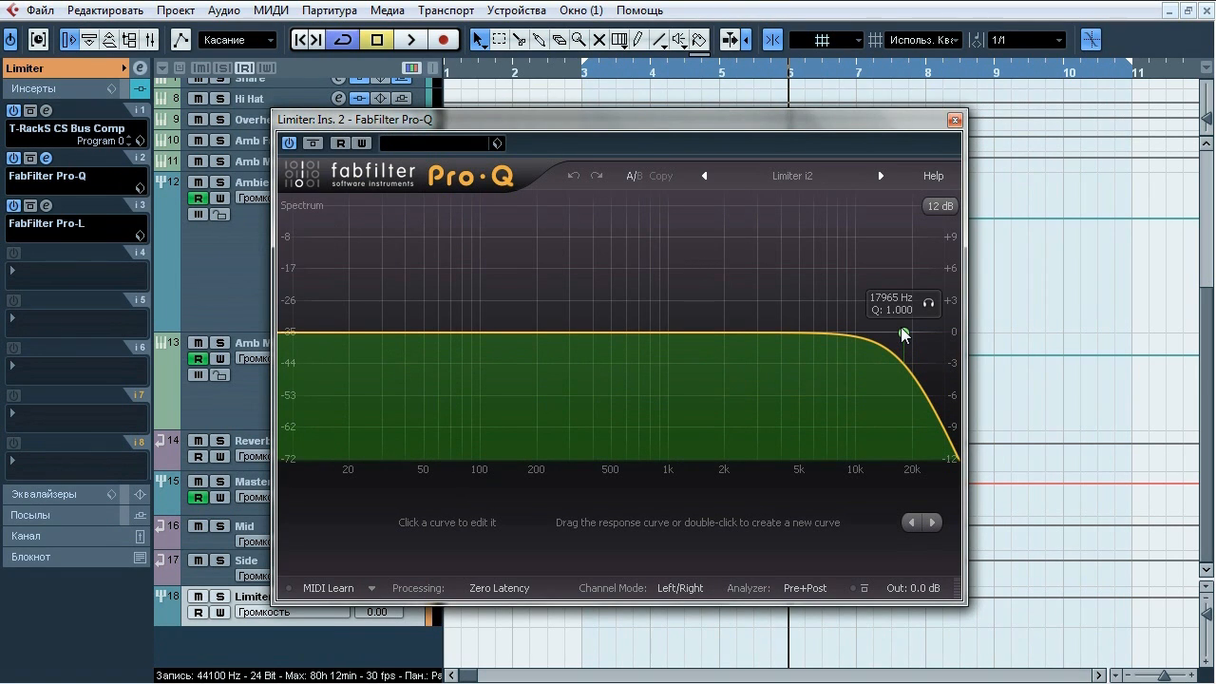
key(space)
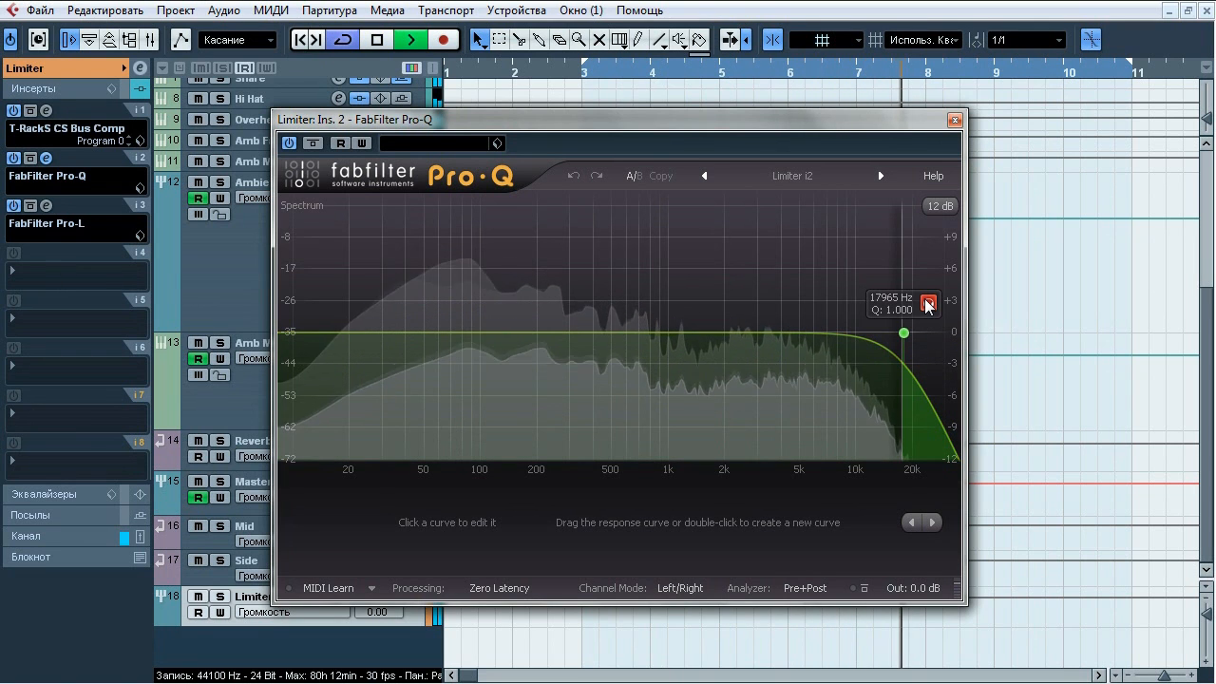
click(918, 302)
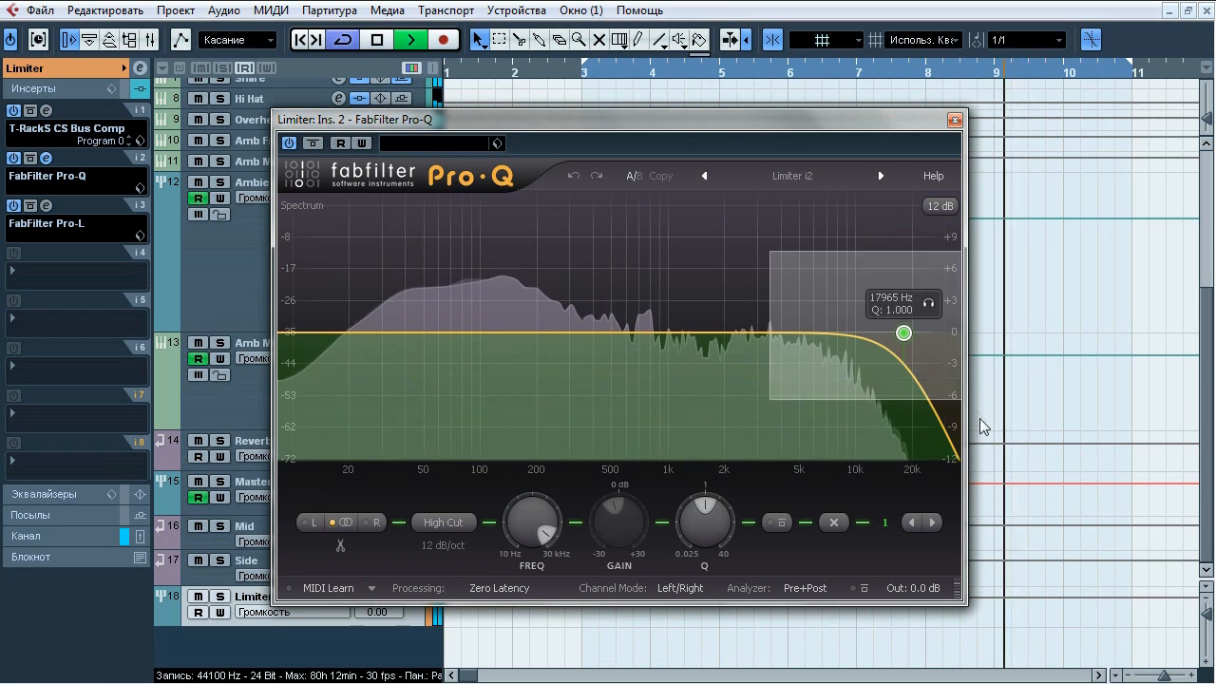
- Compare the Limiter's high cut band bypassed and active, leave it active, stop playback and close Pro-Q
click(783, 527)
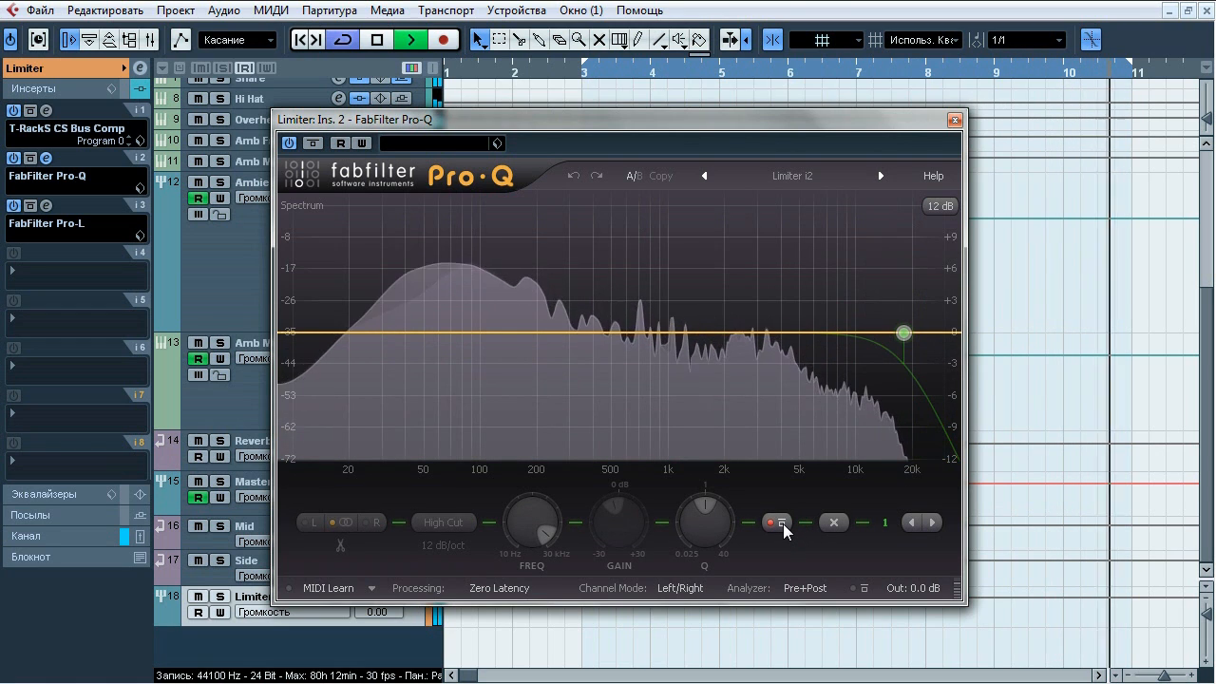
click(783, 526)
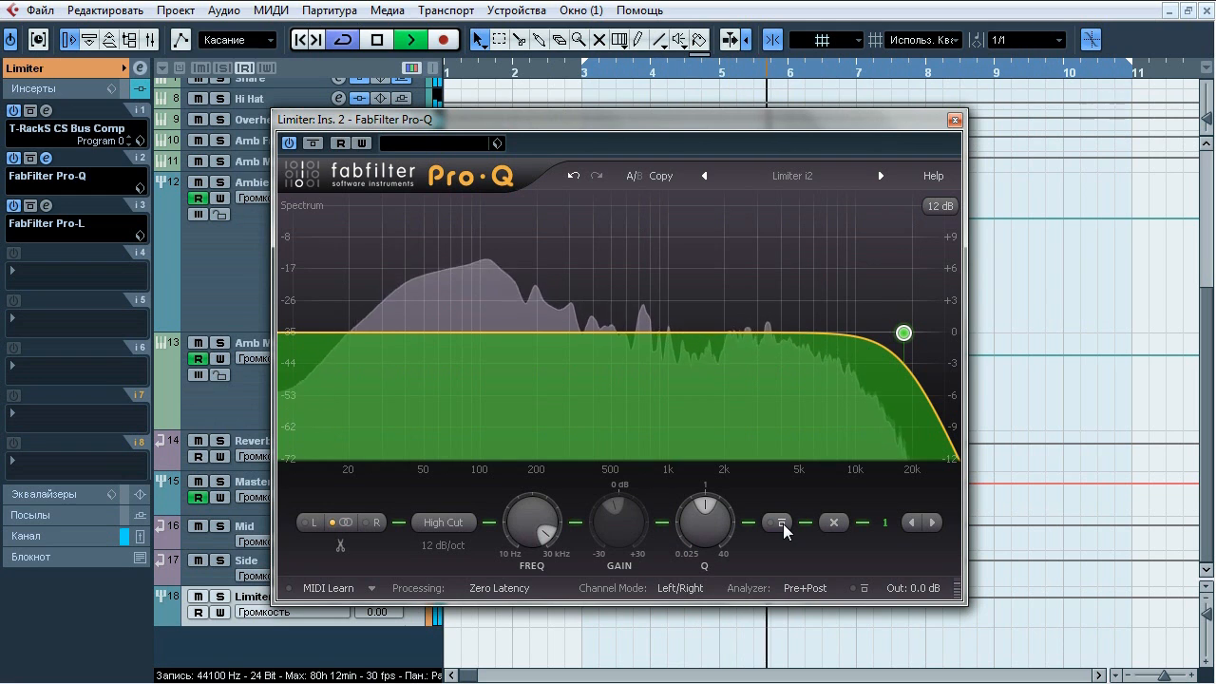
click(783, 523)
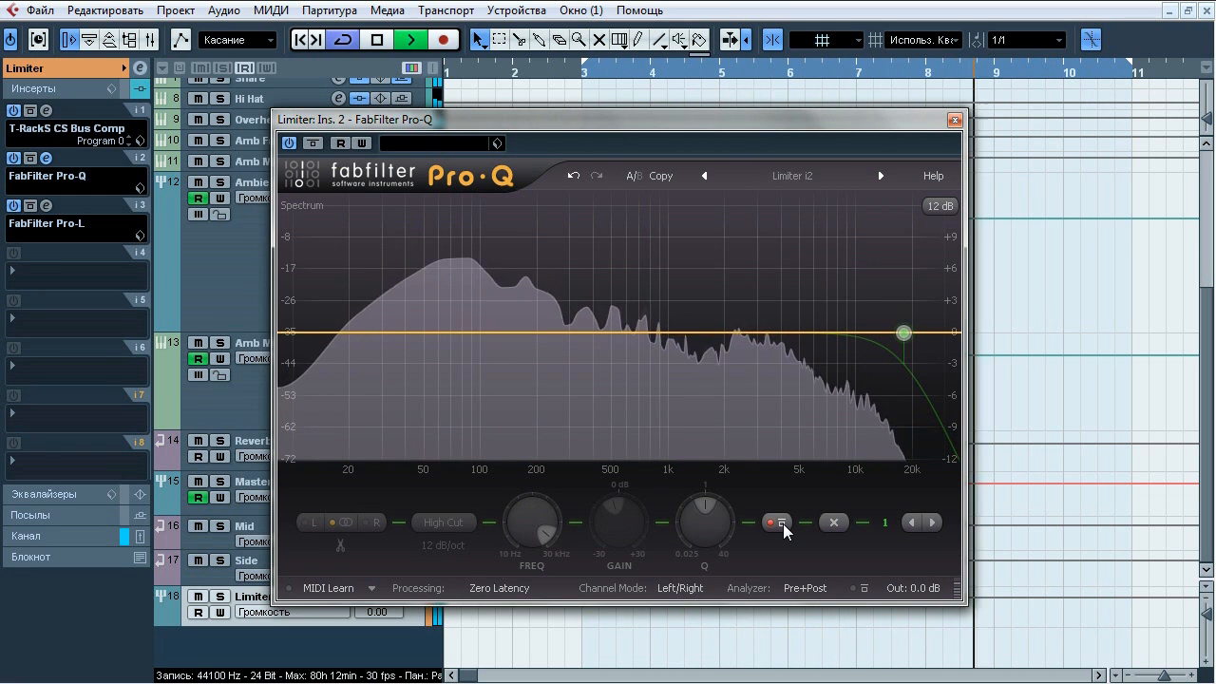
click(783, 523)
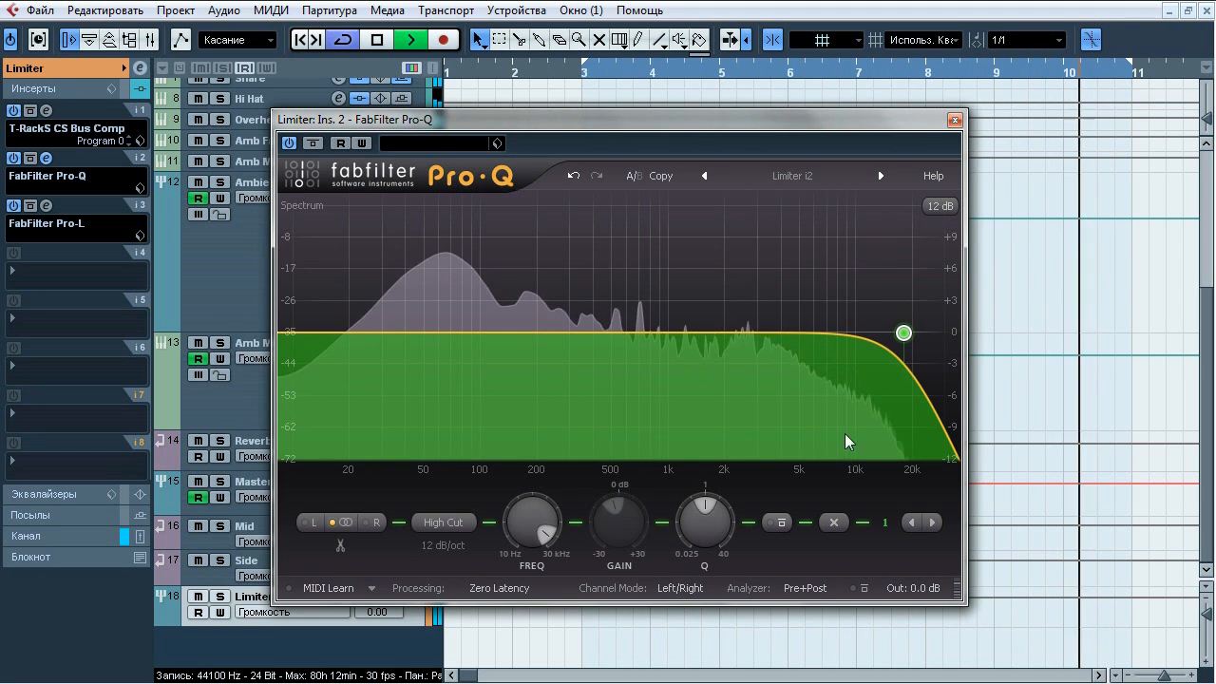
key(space)
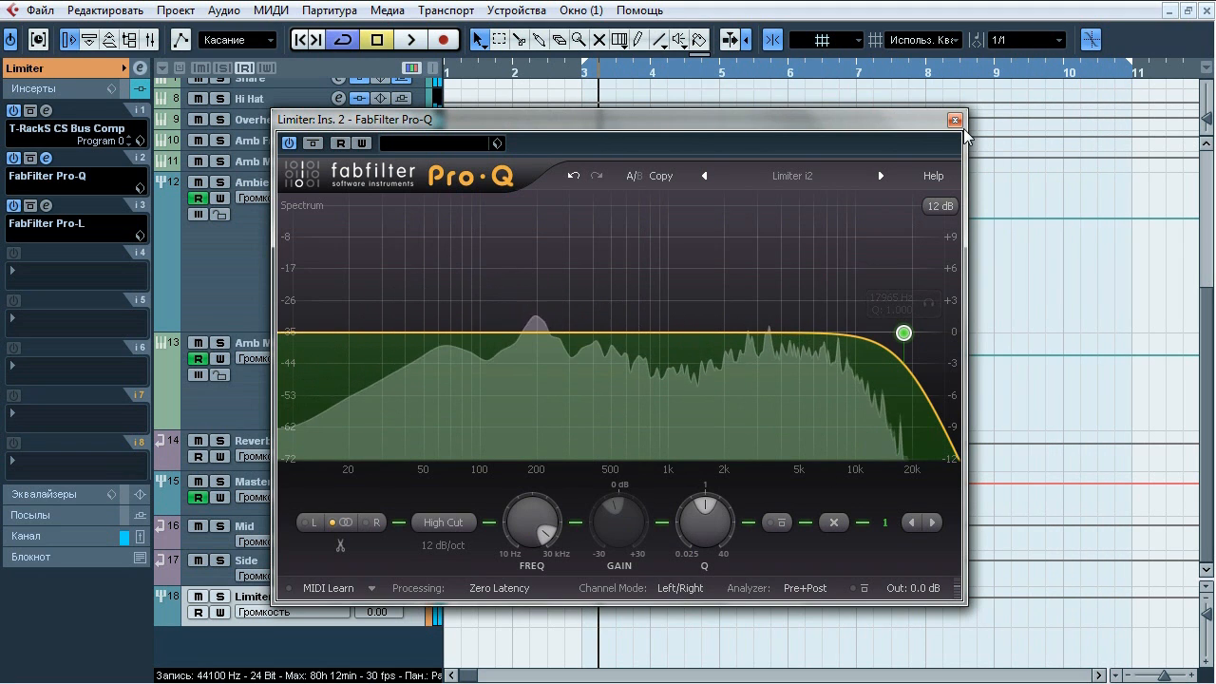
click(954, 121)
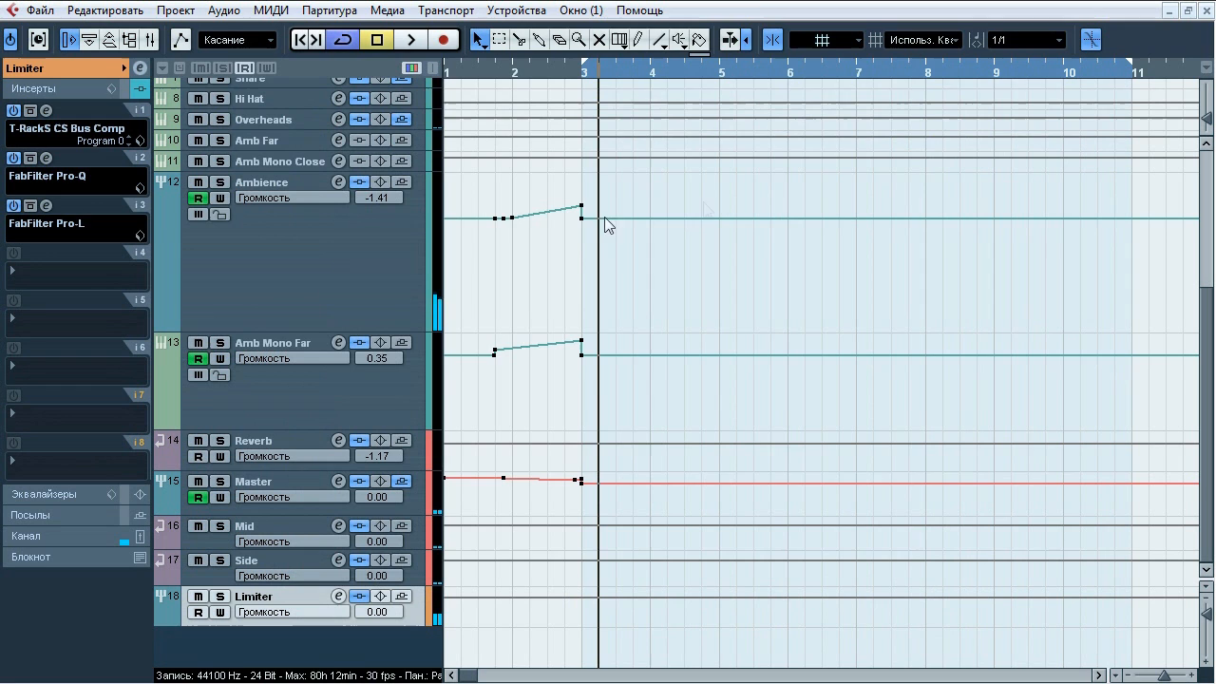
- Open the Limiter track's FabFilter Pro-L, compare it bypassed and active during playback, leave it active, stop playback and close it
click(46, 205)
drag(503, 38, 496, 88)
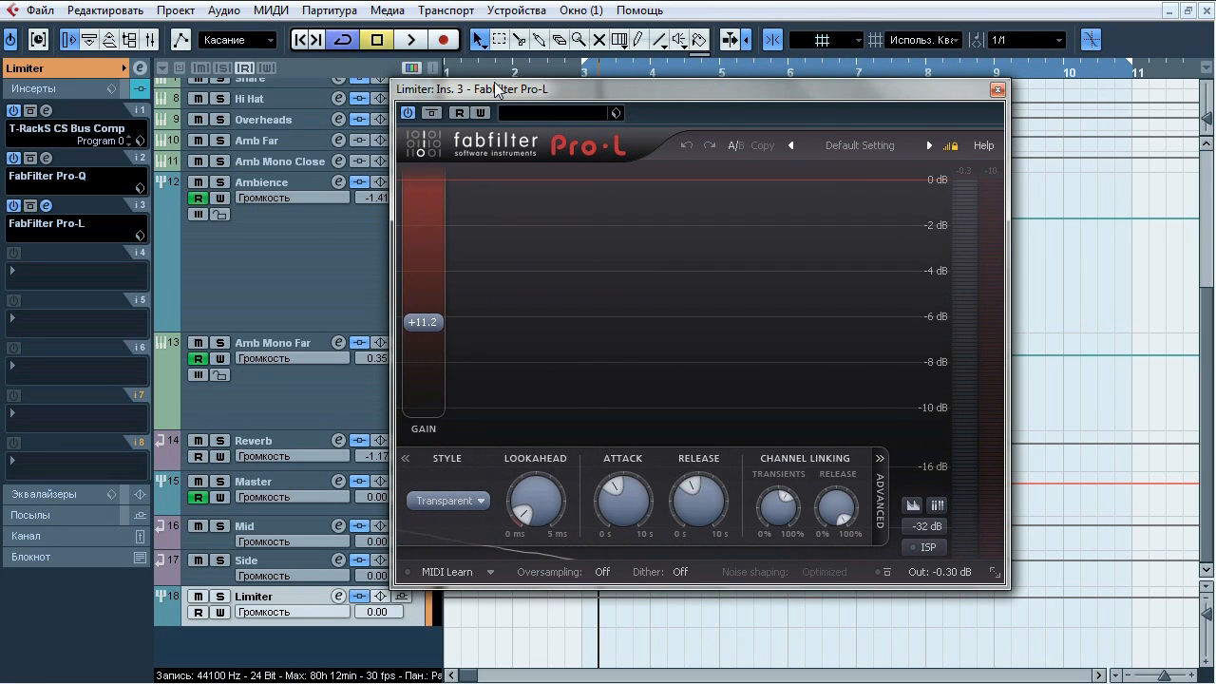
key(space)
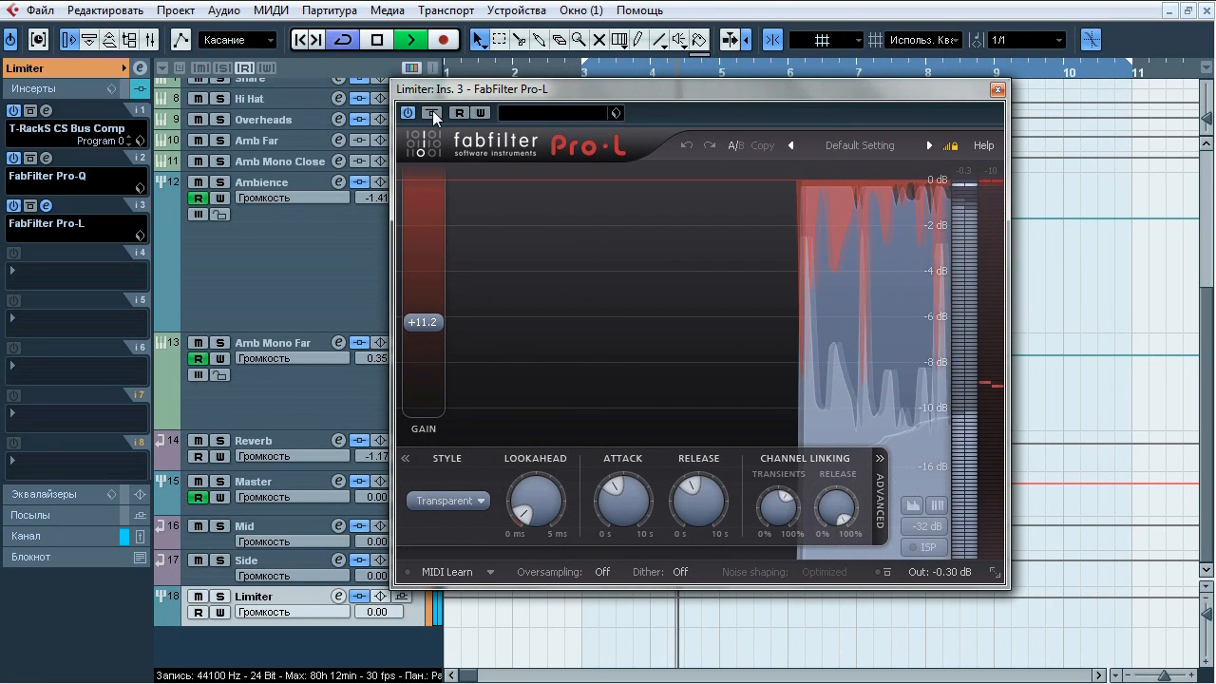
click(432, 112)
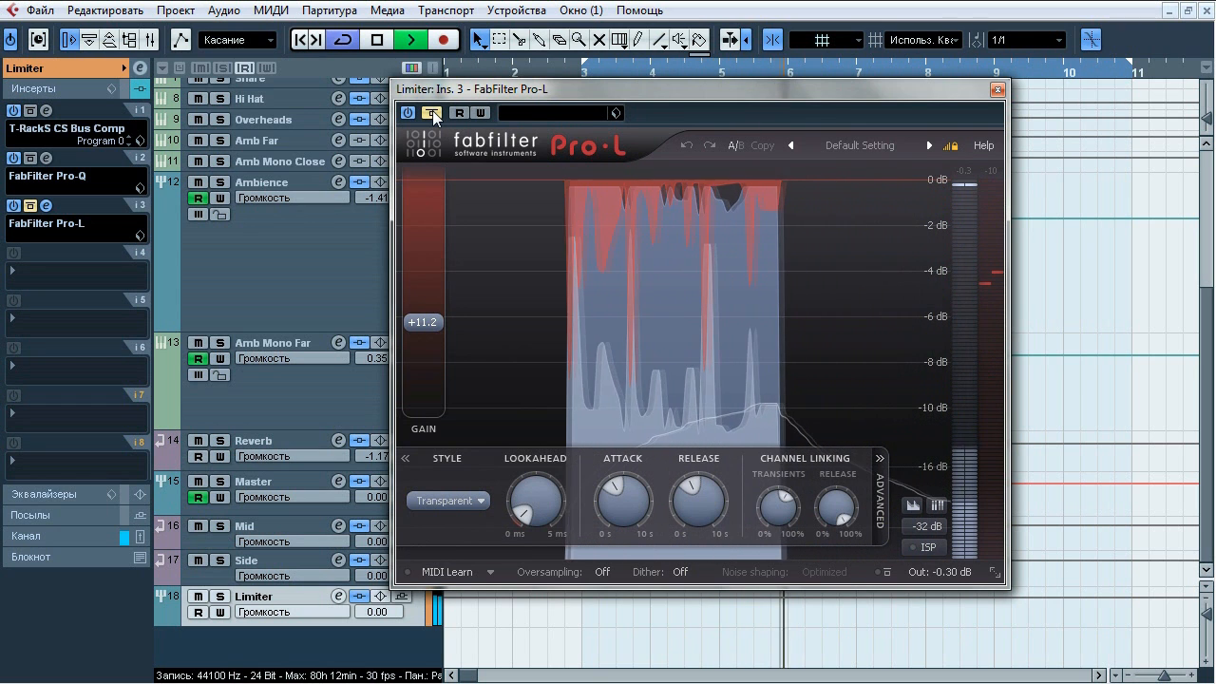
click(432, 112)
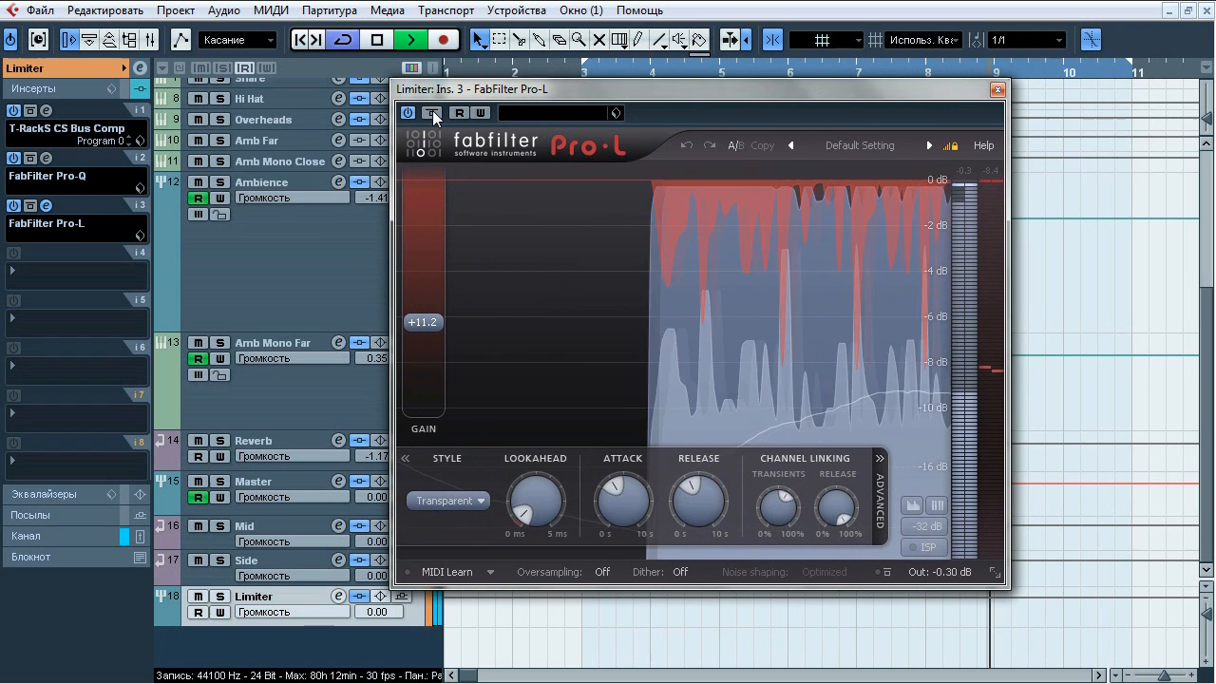
click(432, 112)
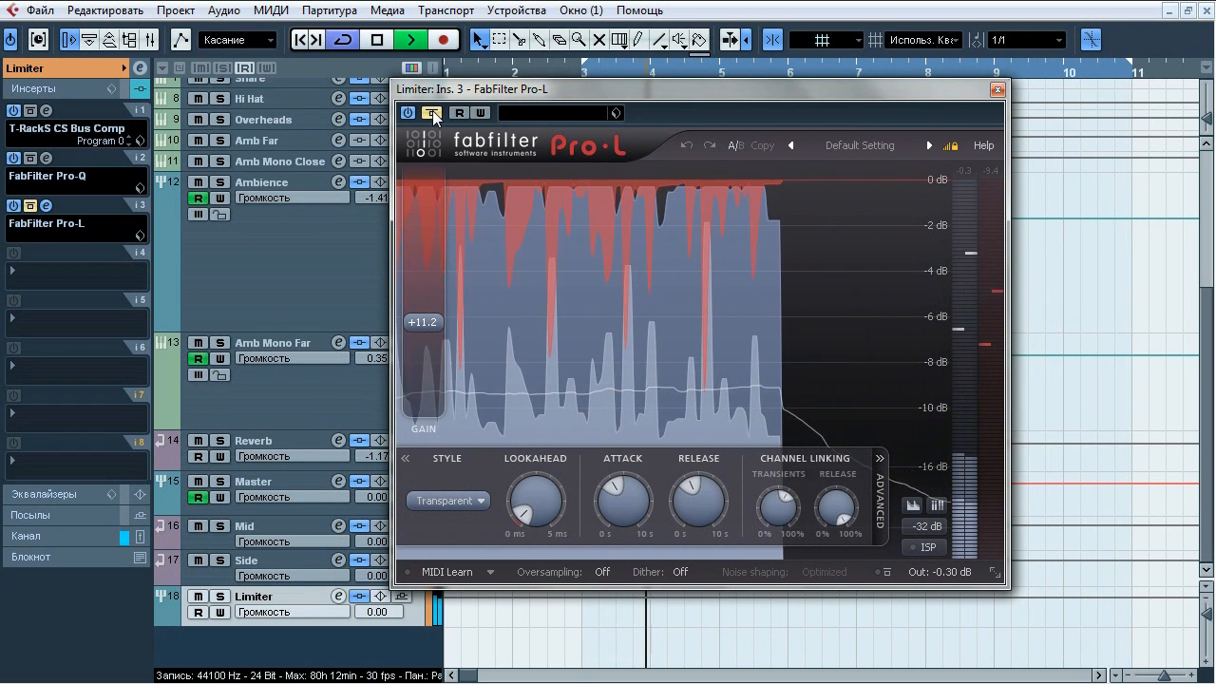
click(432, 112)
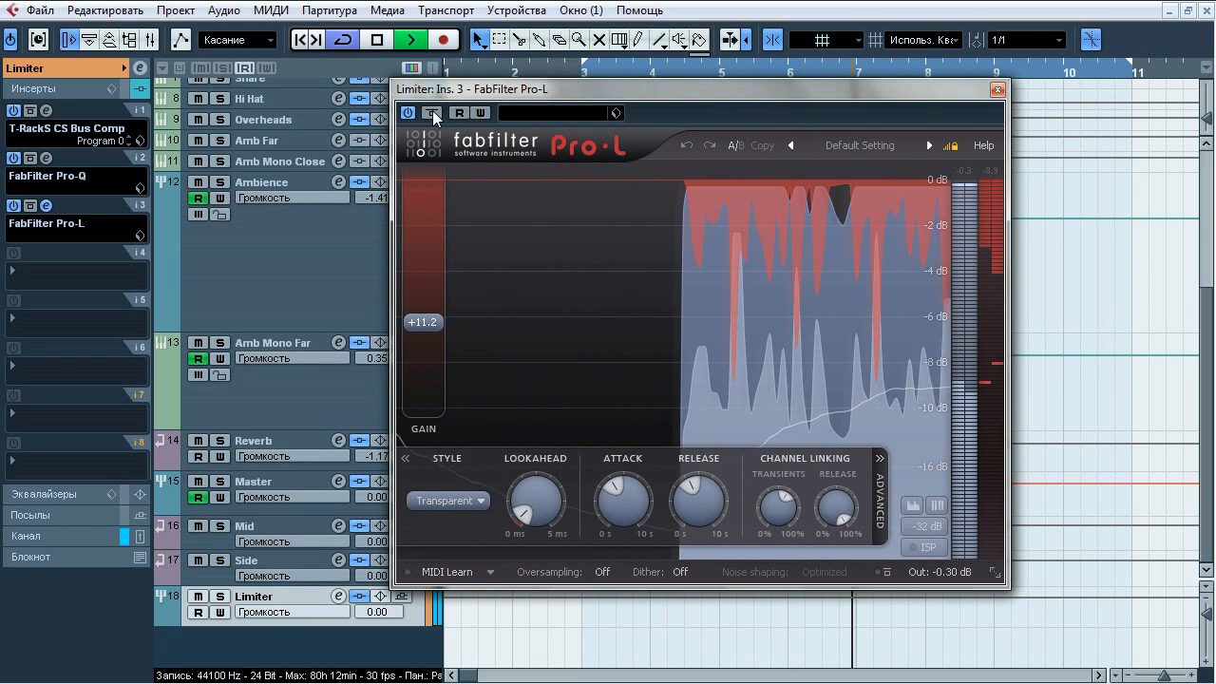
key(space)
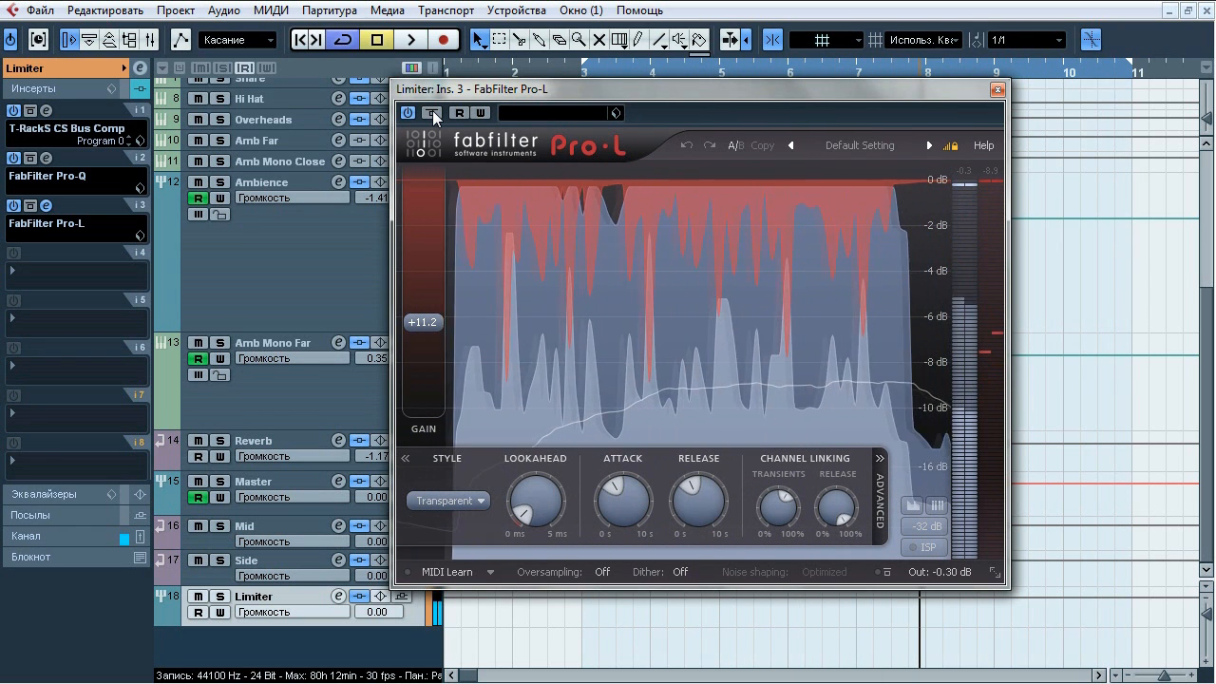
click(996, 91)
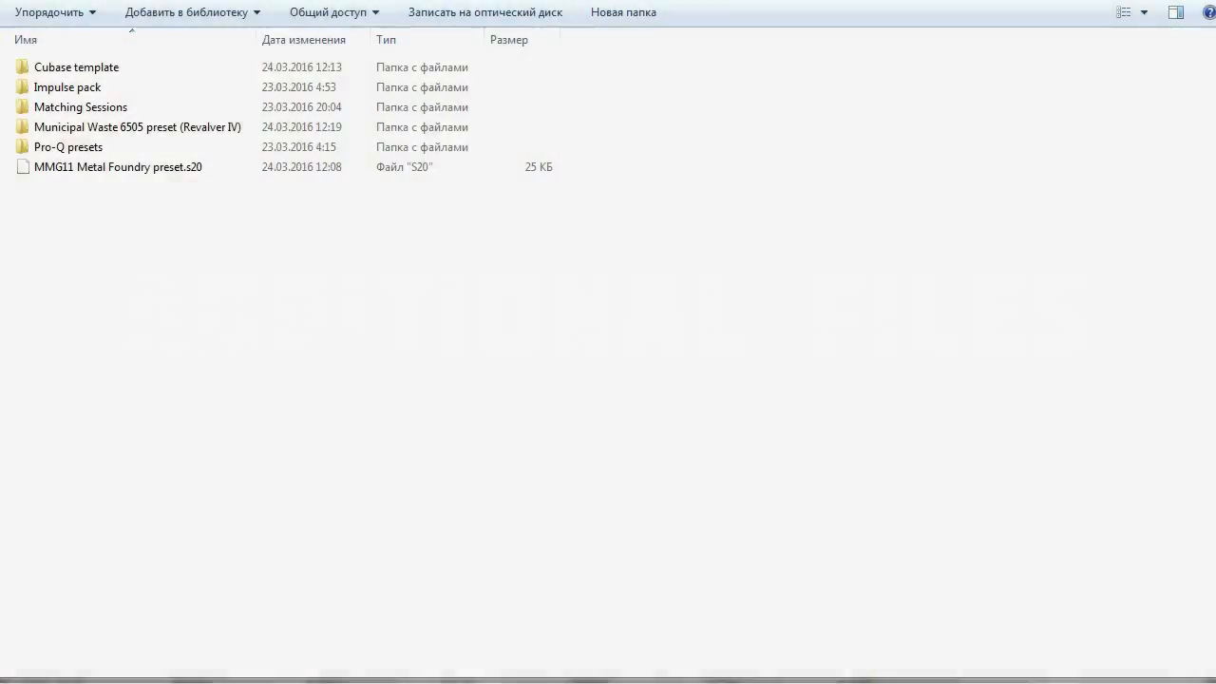
- In Windows Explorer, look through the Cubase template, Impulse pack and Matching Sessions folders in Additional Files
double_click(126, 68)
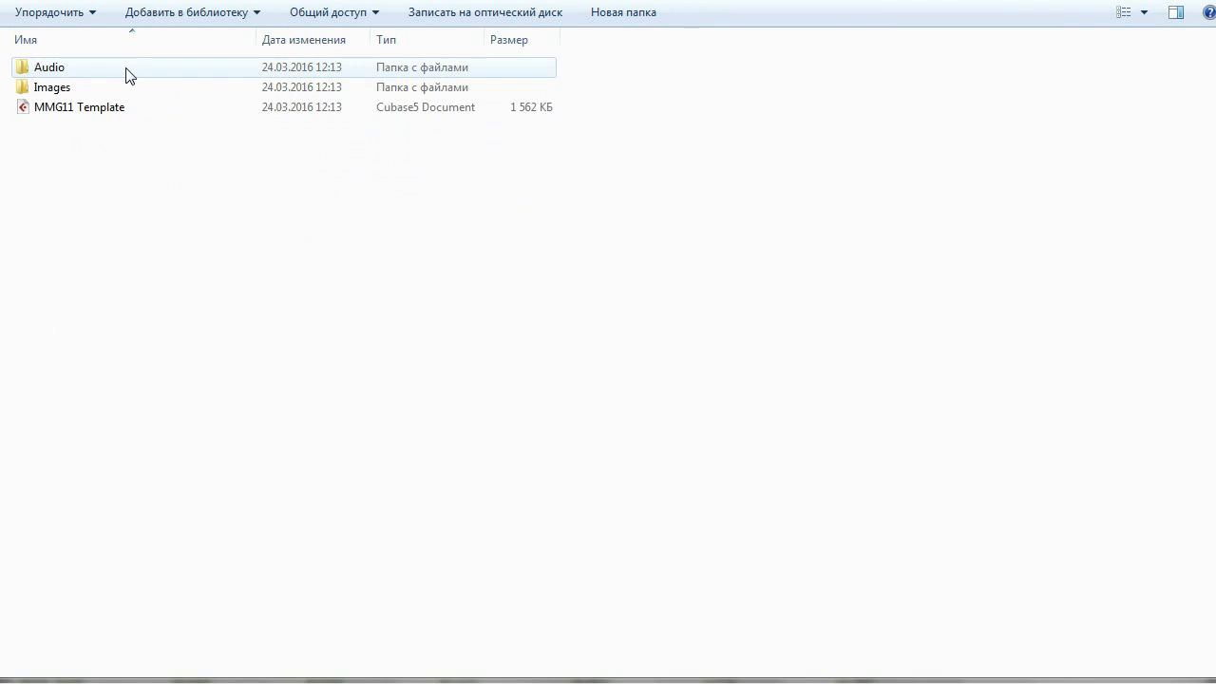
click(28, 1)
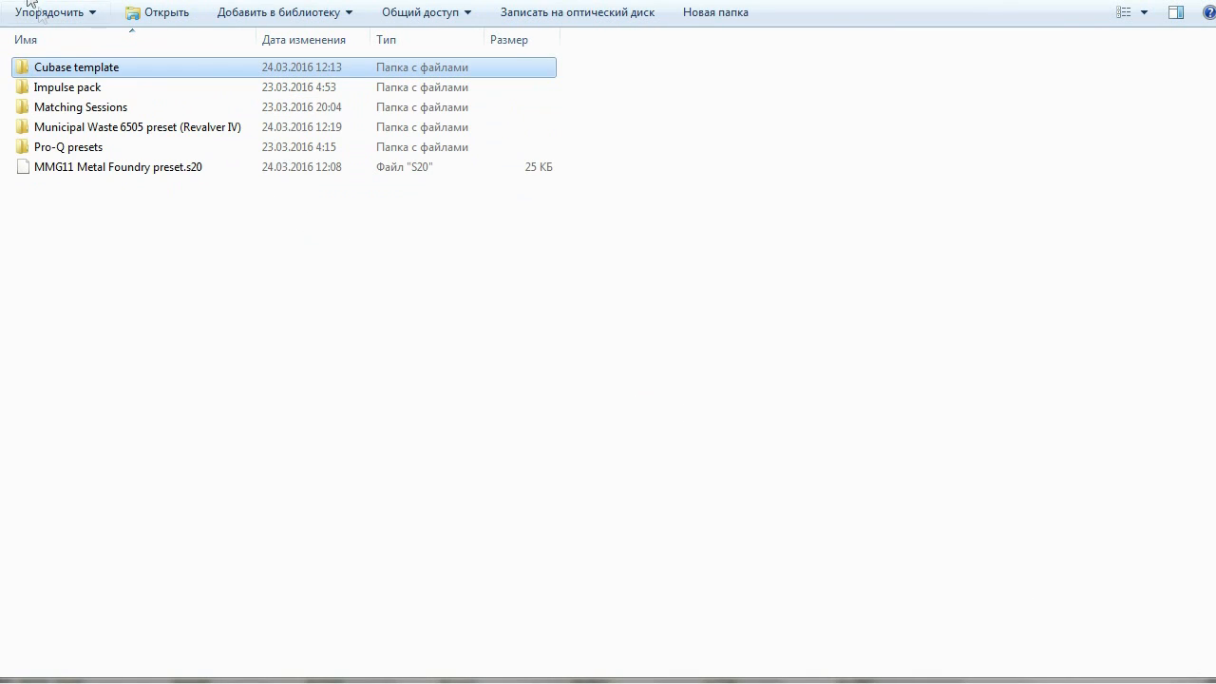
double_click(90, 89)
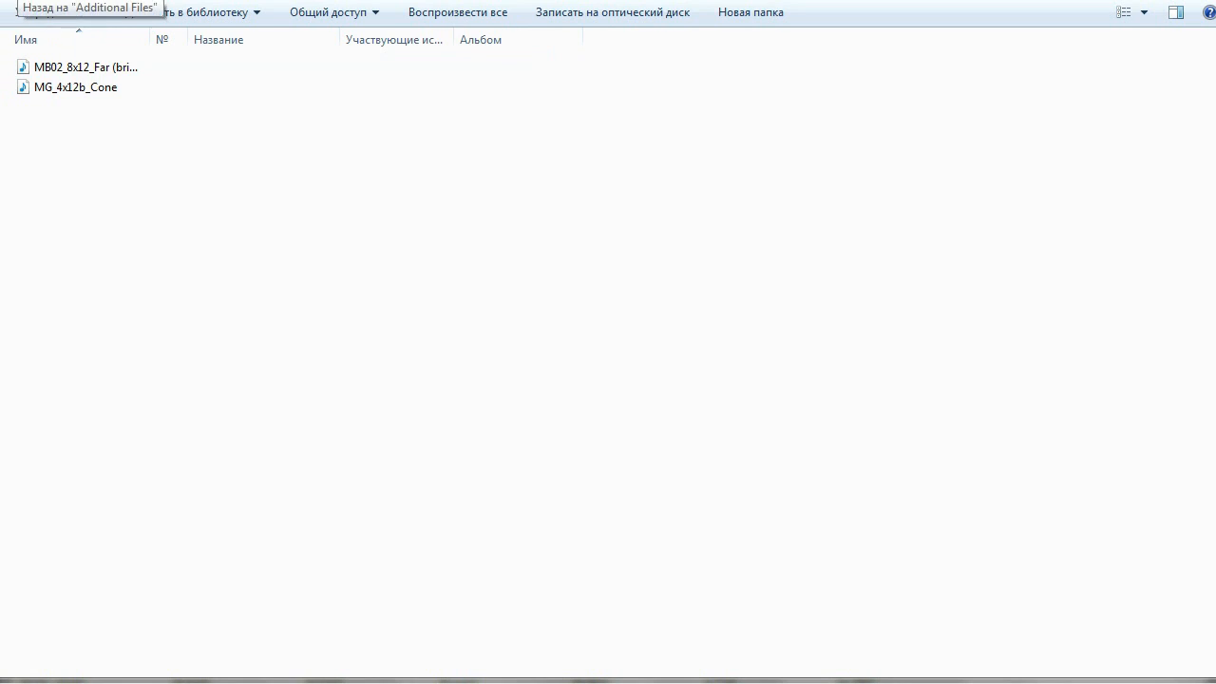
click(29, 1)
double_click(95, 113)
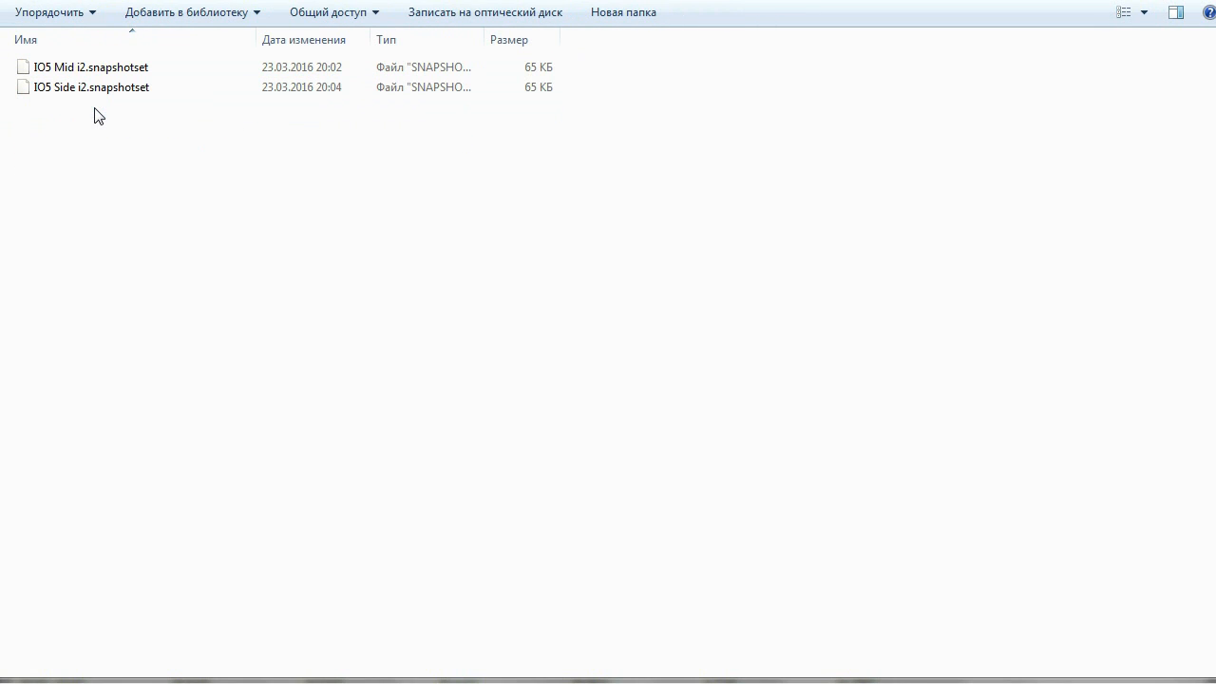
click(31, 1)
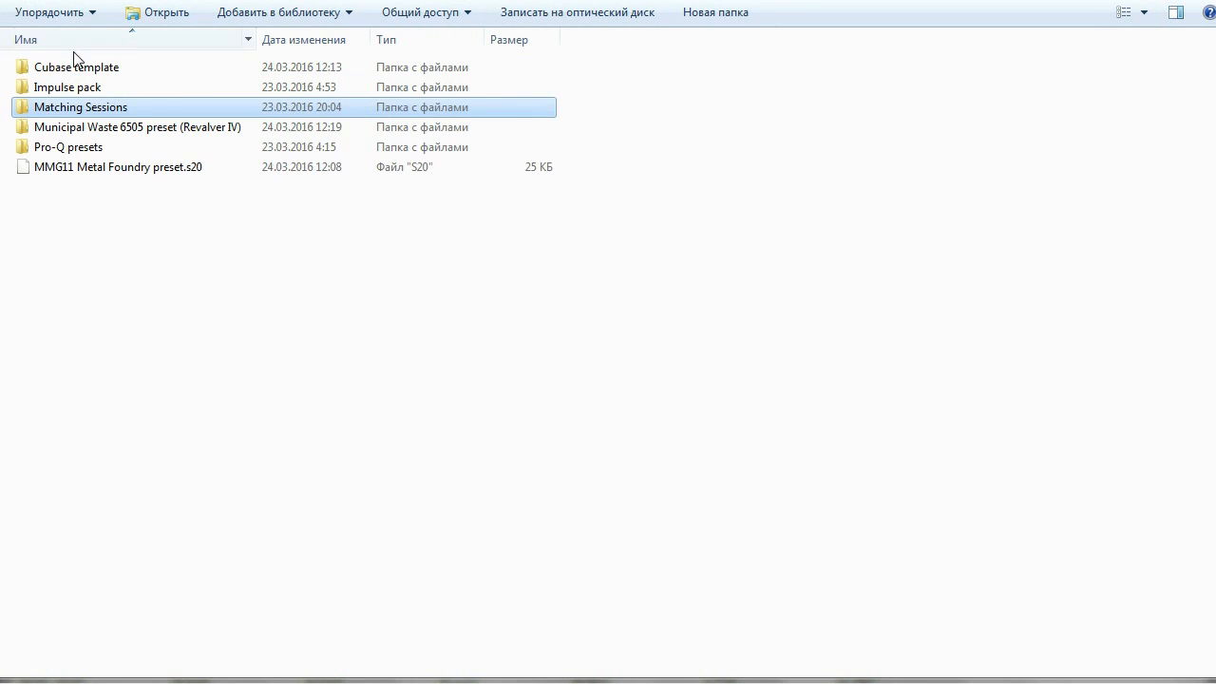
- Look through the Municipal Waste 6505 preset (Revalver IV) and Pro-Q presets folders, and point out the MMG11 Metal Foundry preset.s20 file
double_click(113, 127)
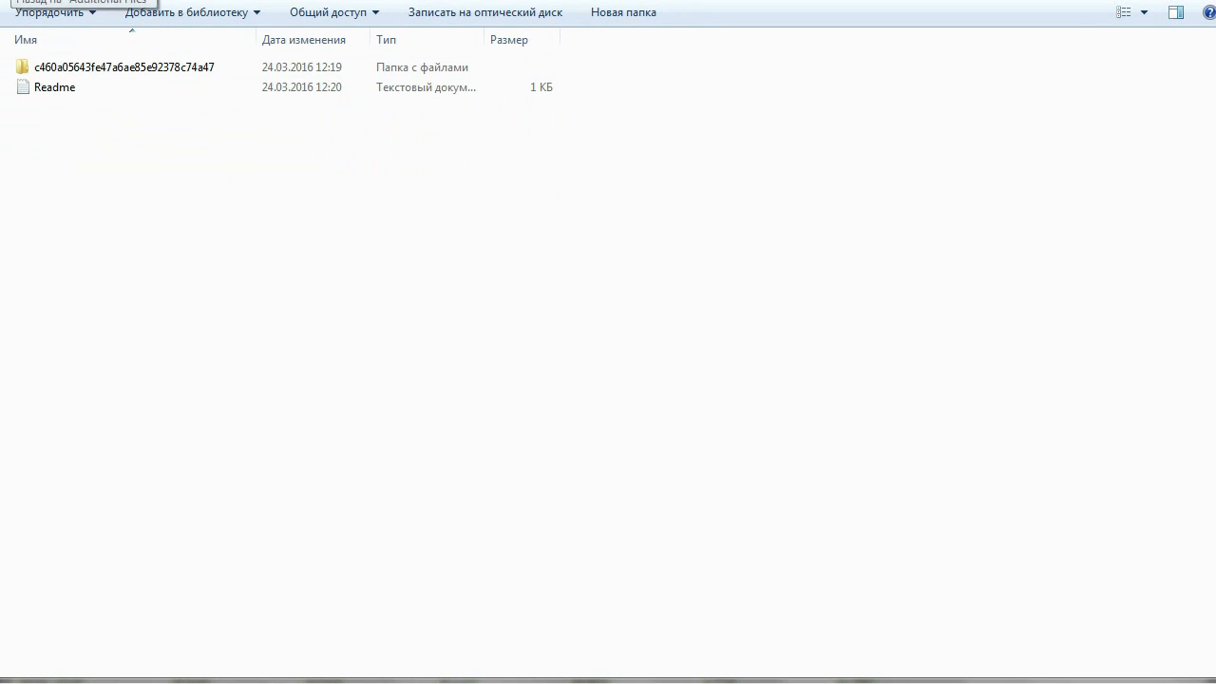
click(32, 2)
double_click(106, 147)
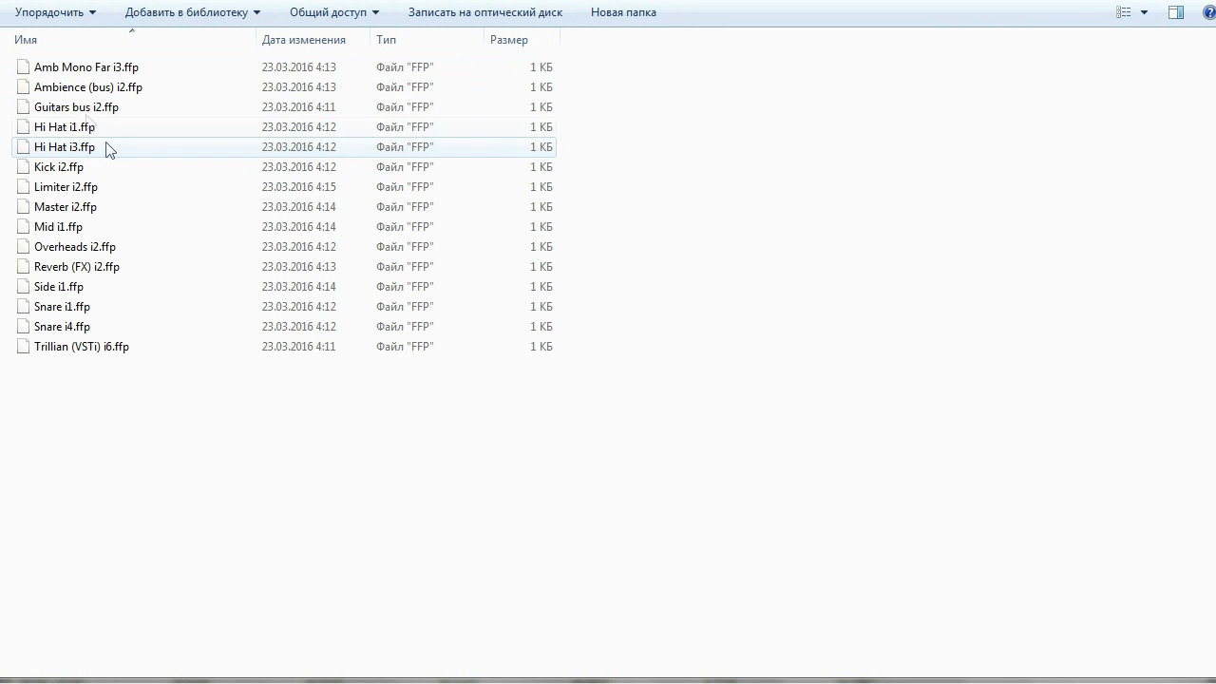
click(22, 2)
click(105, 171)
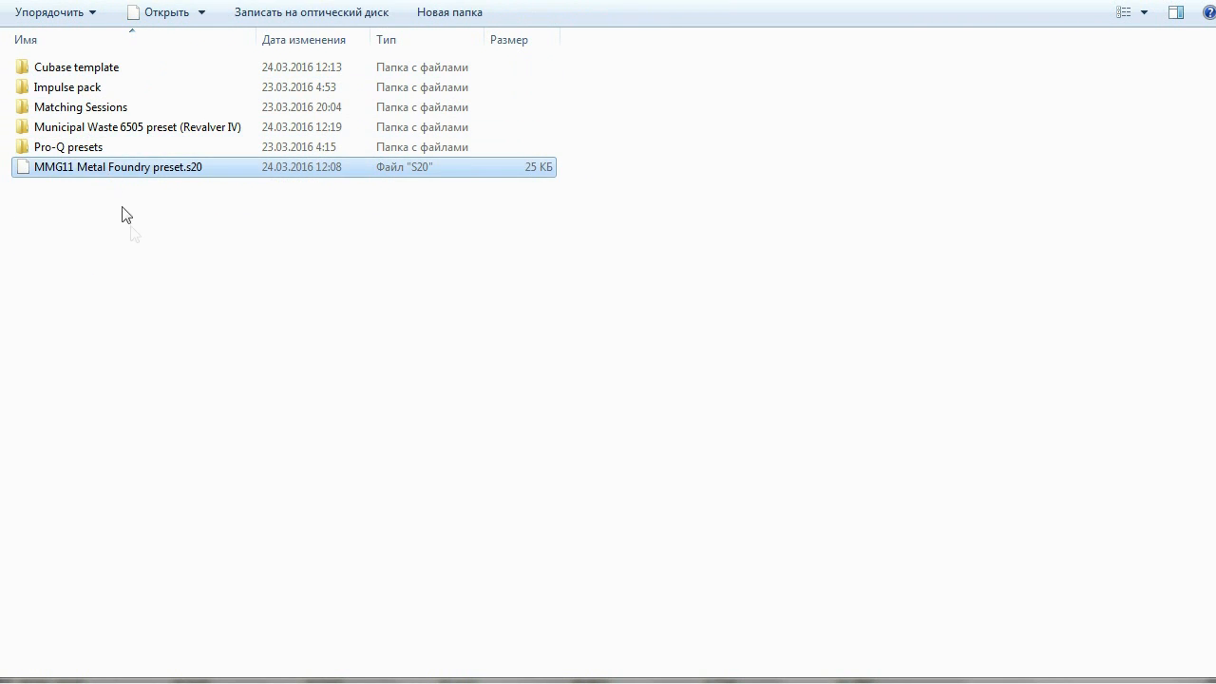
click(158, 282)
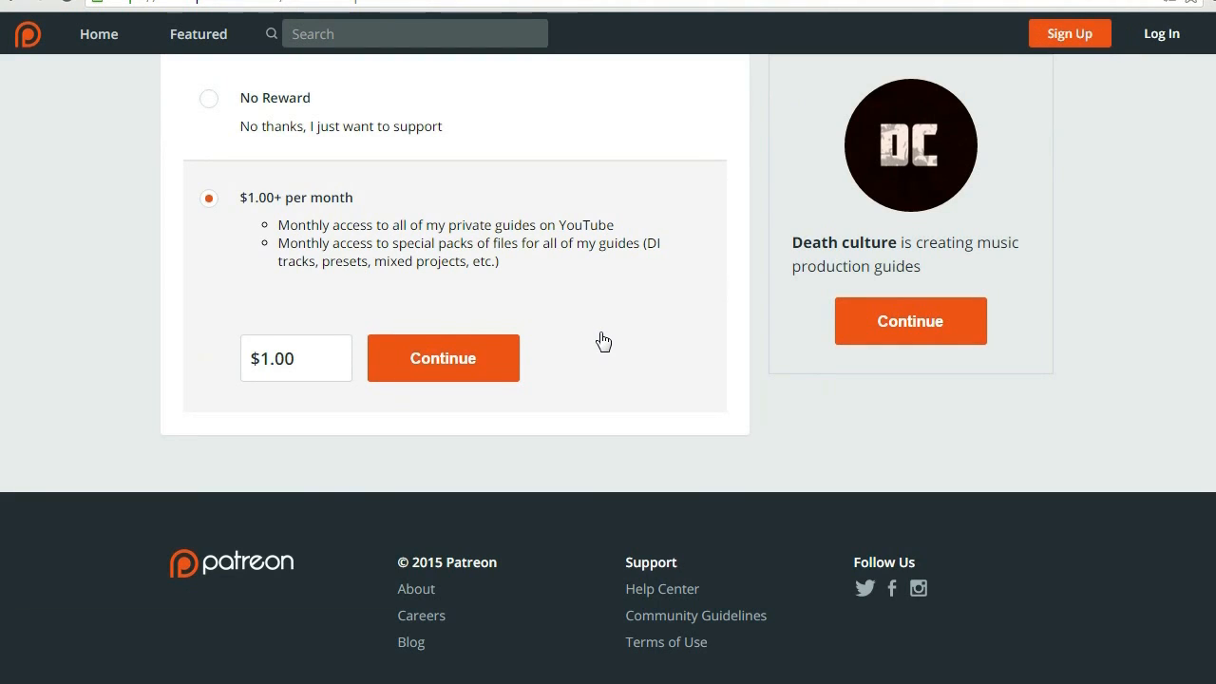
- Switch to the browser and review the reward options on Death culture's Patreon page
scroll(843, 430, up, 2)
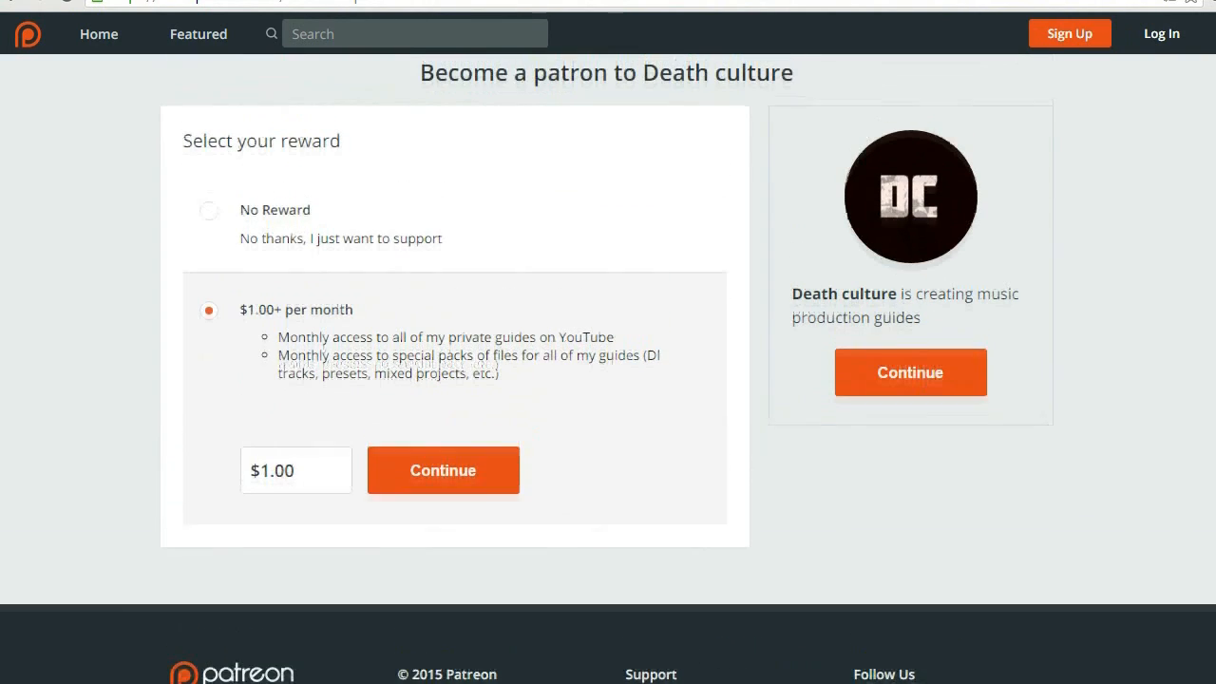